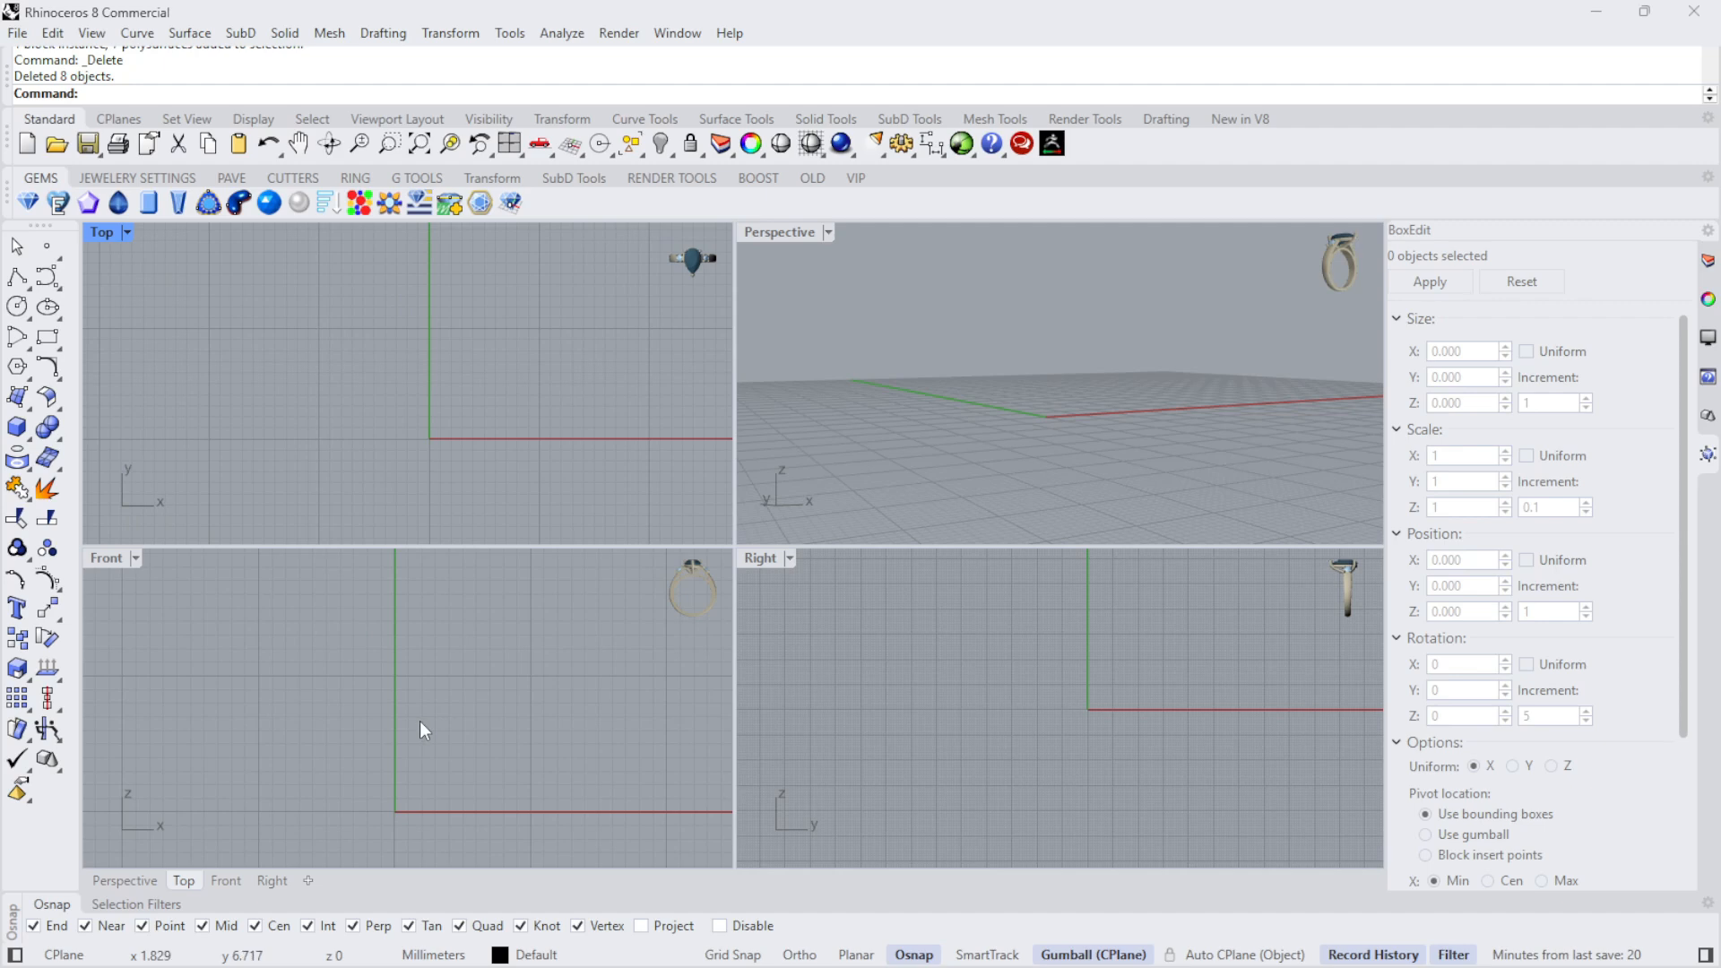
# - Draw a circle 17.93 mm in diameter centred on the origin in the Front view
pyautogui.click(420, 722)
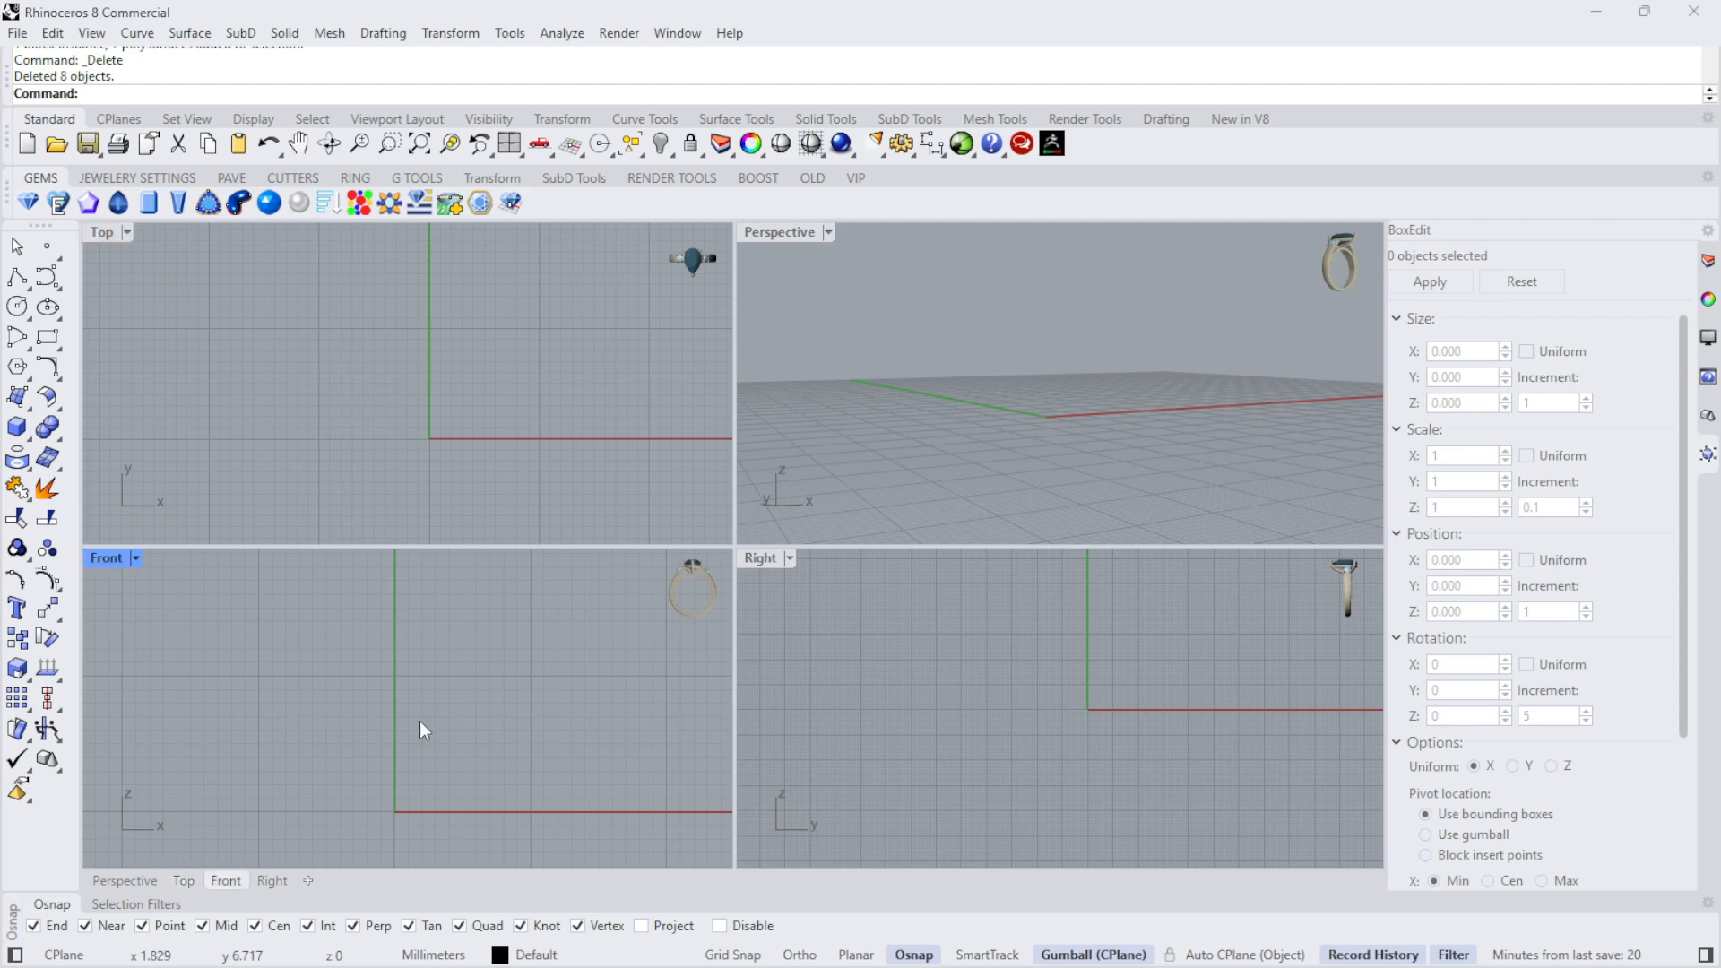
pyautogui.click(17, 307)
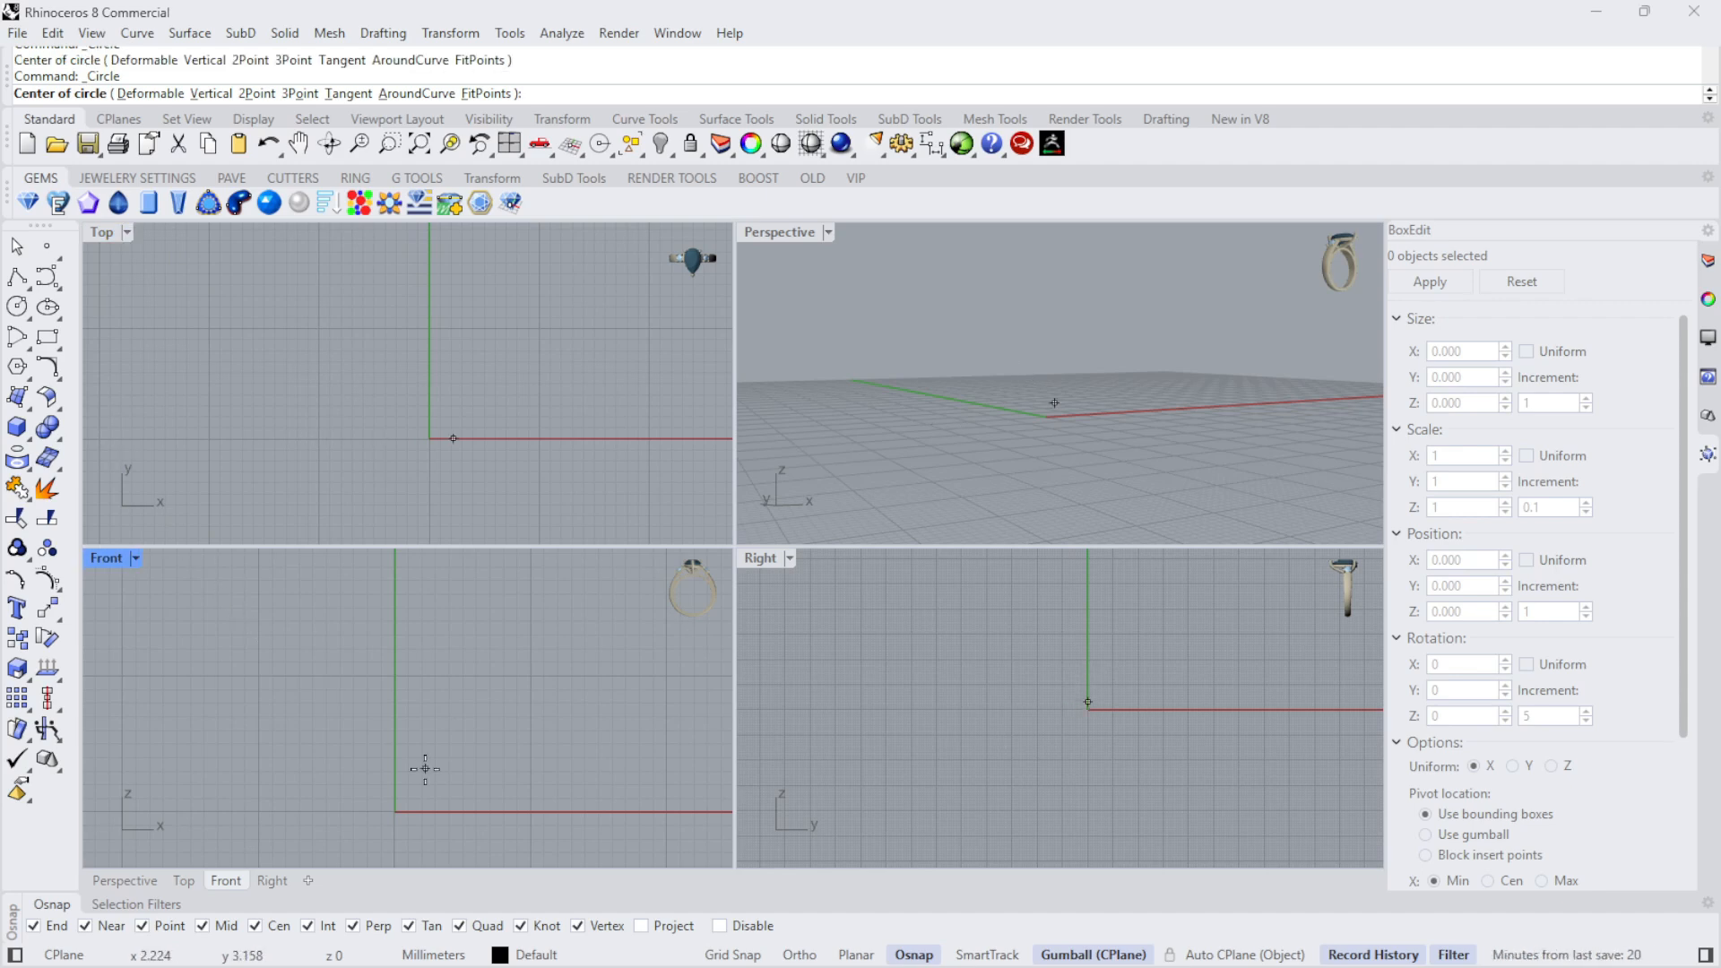
pyautogui.write('0')
pyautogui.press('Return')
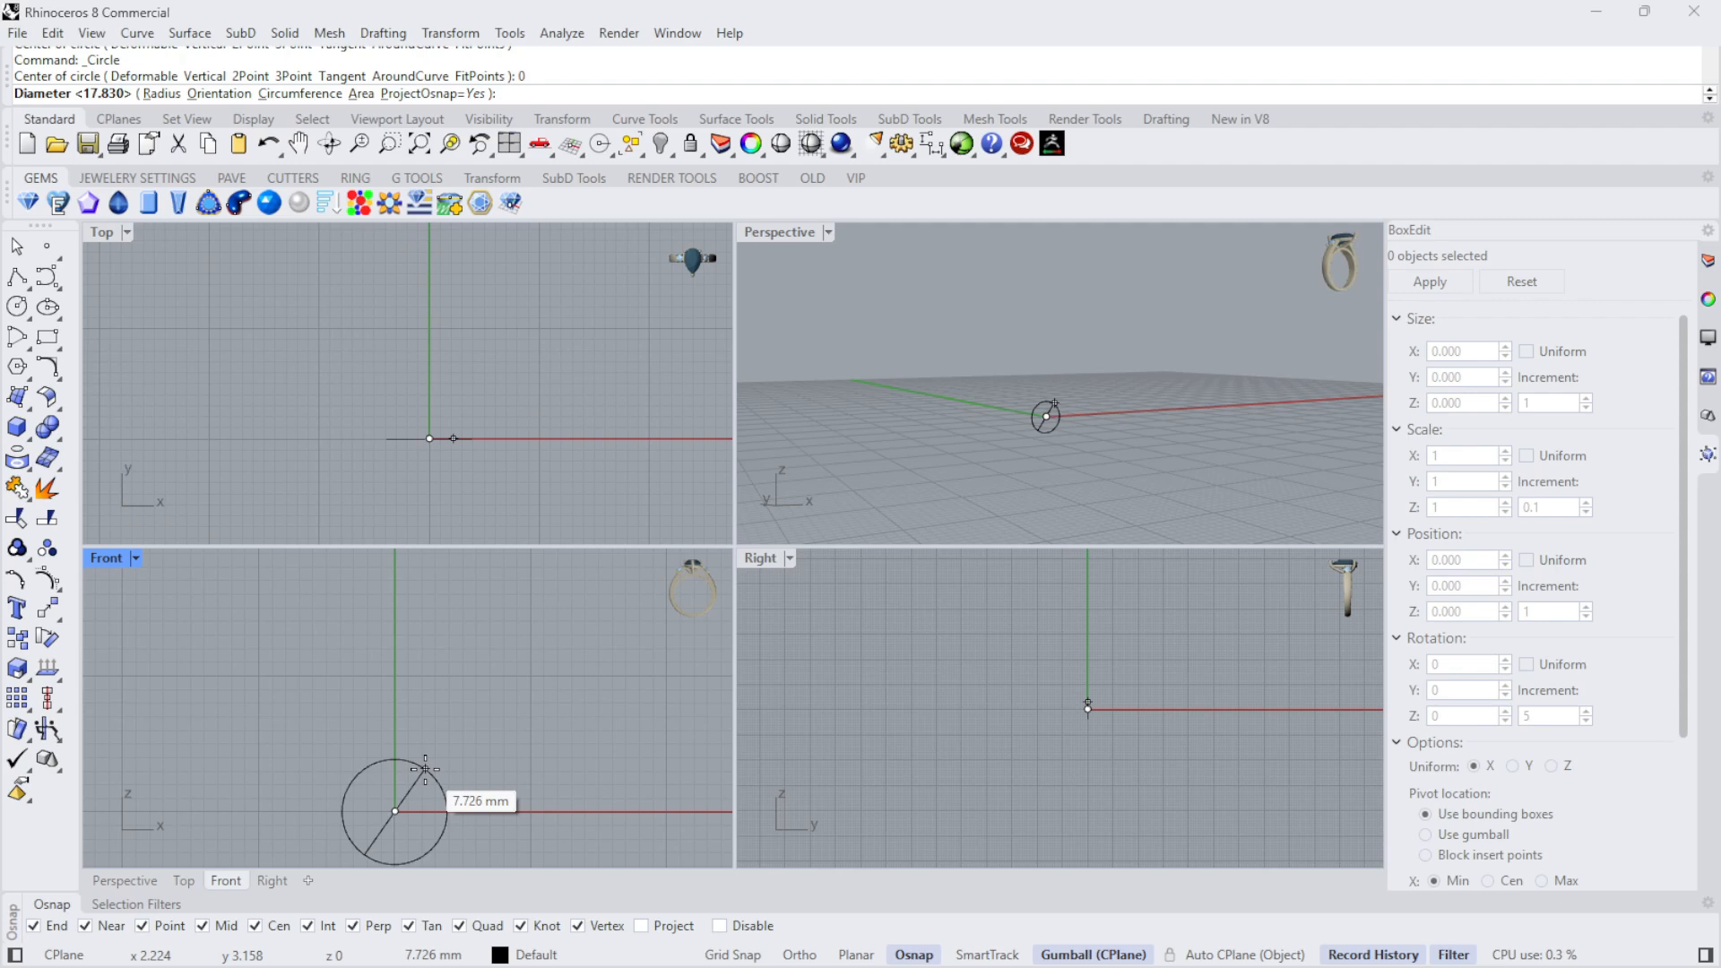
pyautogui.write('17')
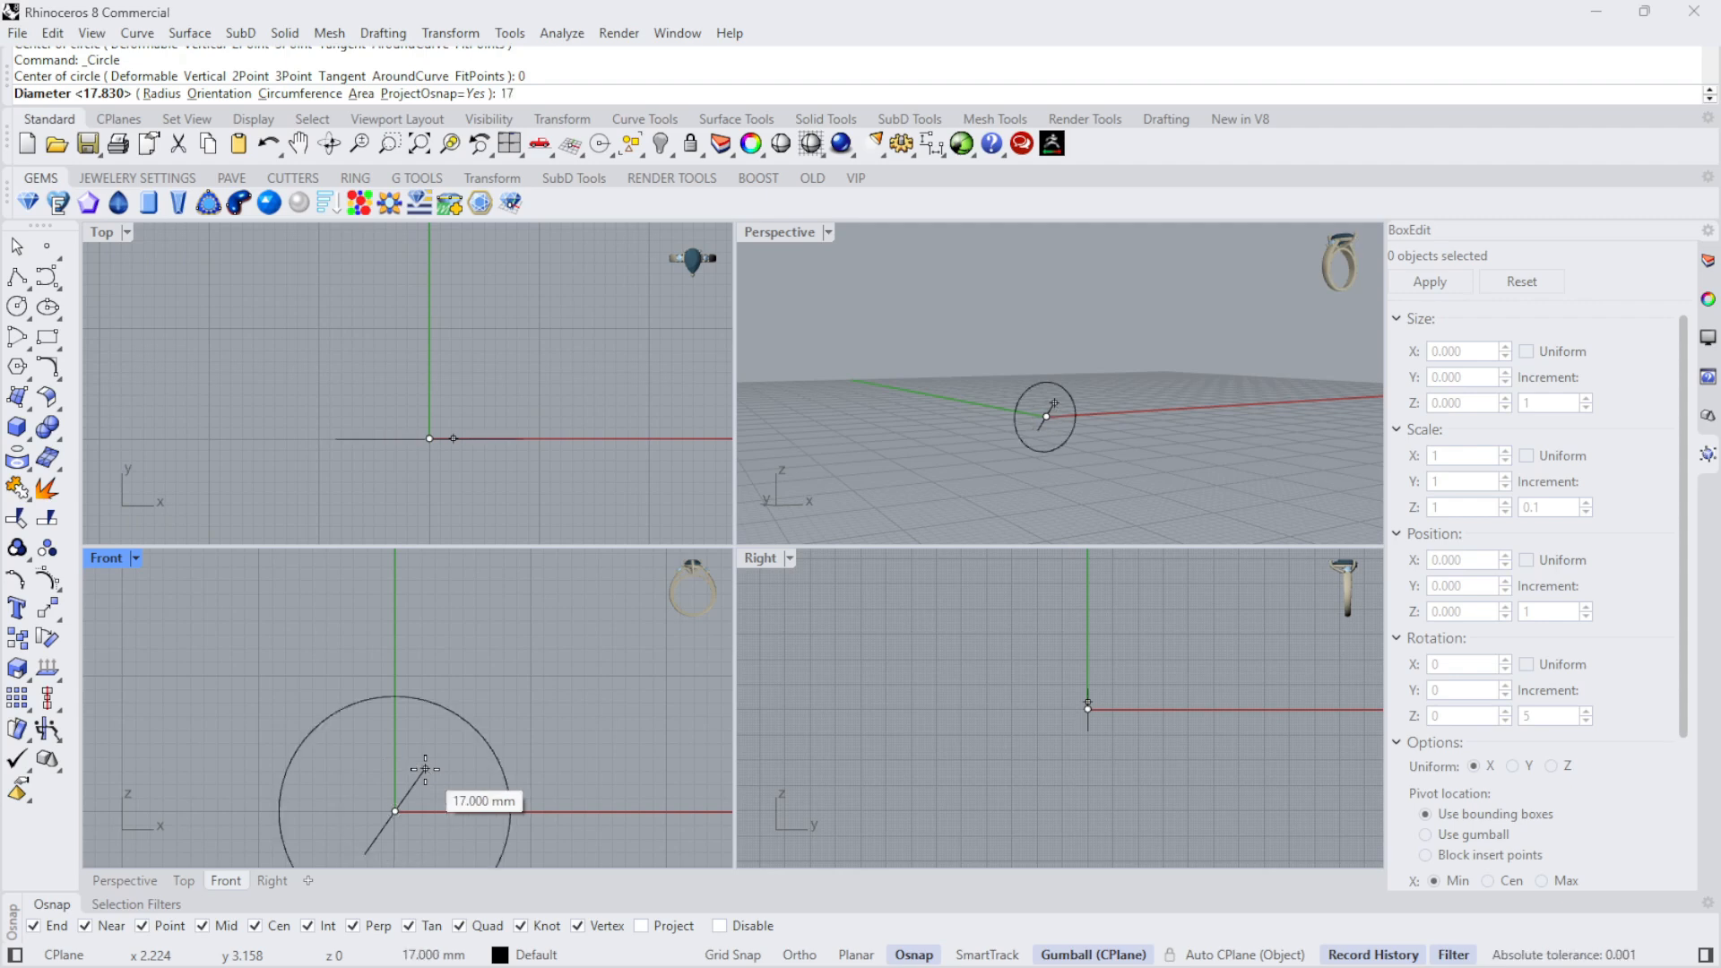
pyautogui.write('.9')
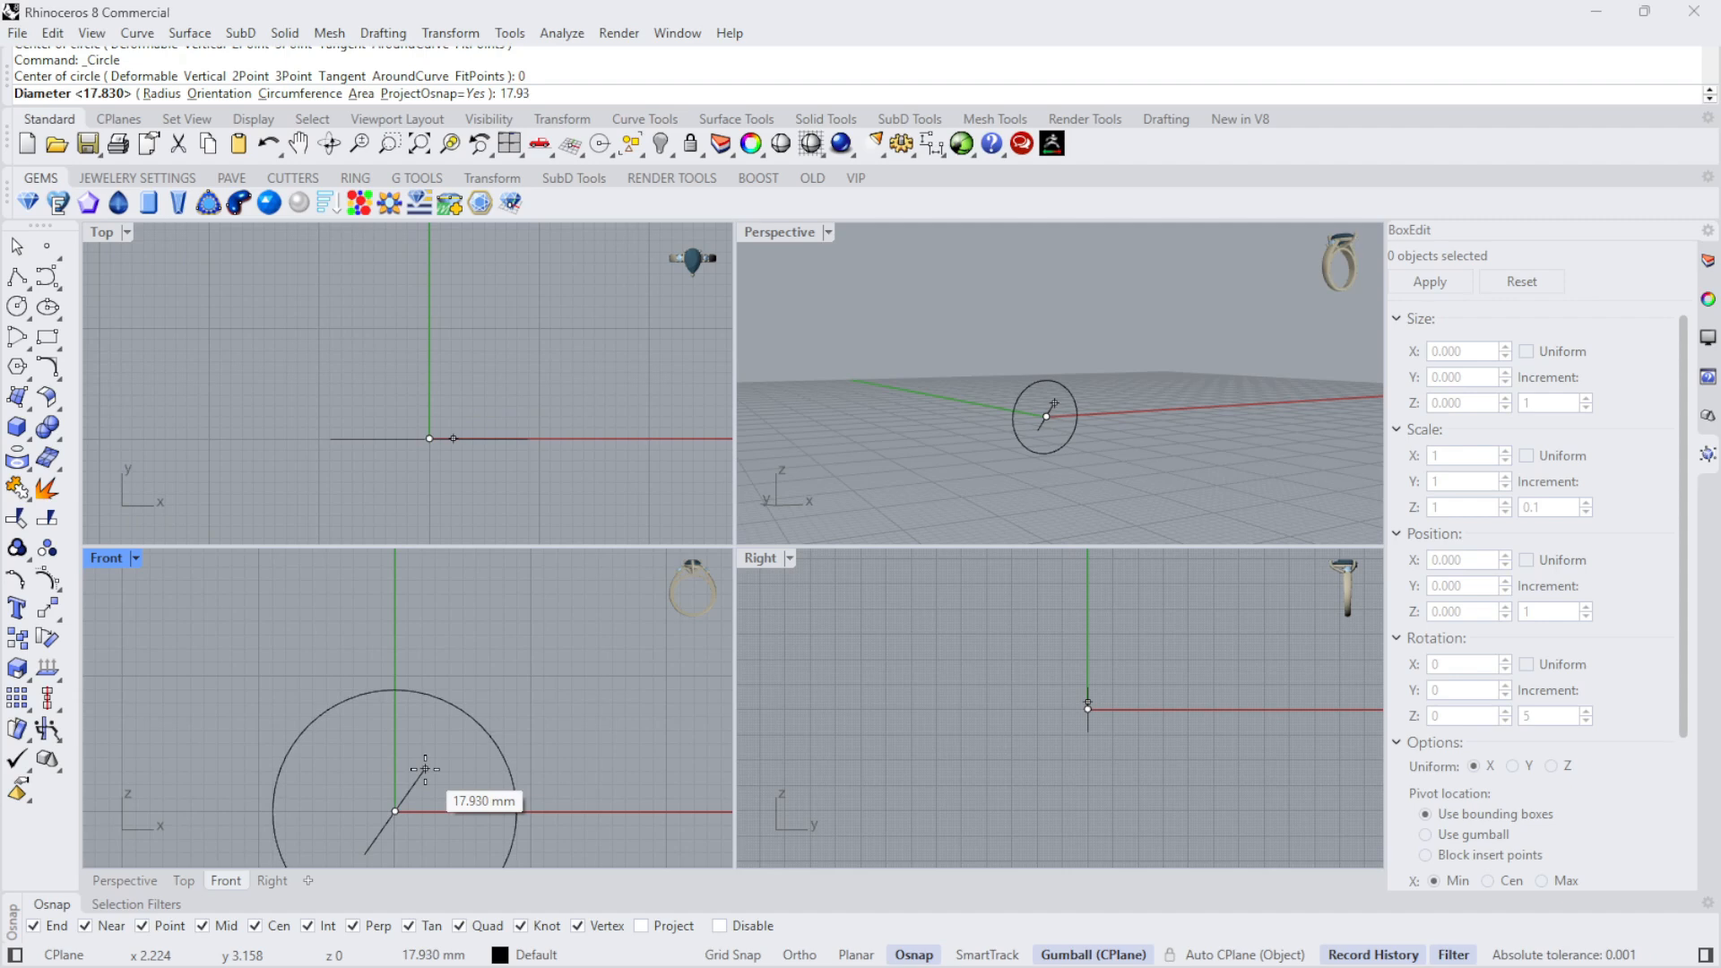
pyautogui.write('3')
pyautogui.scroll(-1, 574, 809)
pyautogui.press('Return')
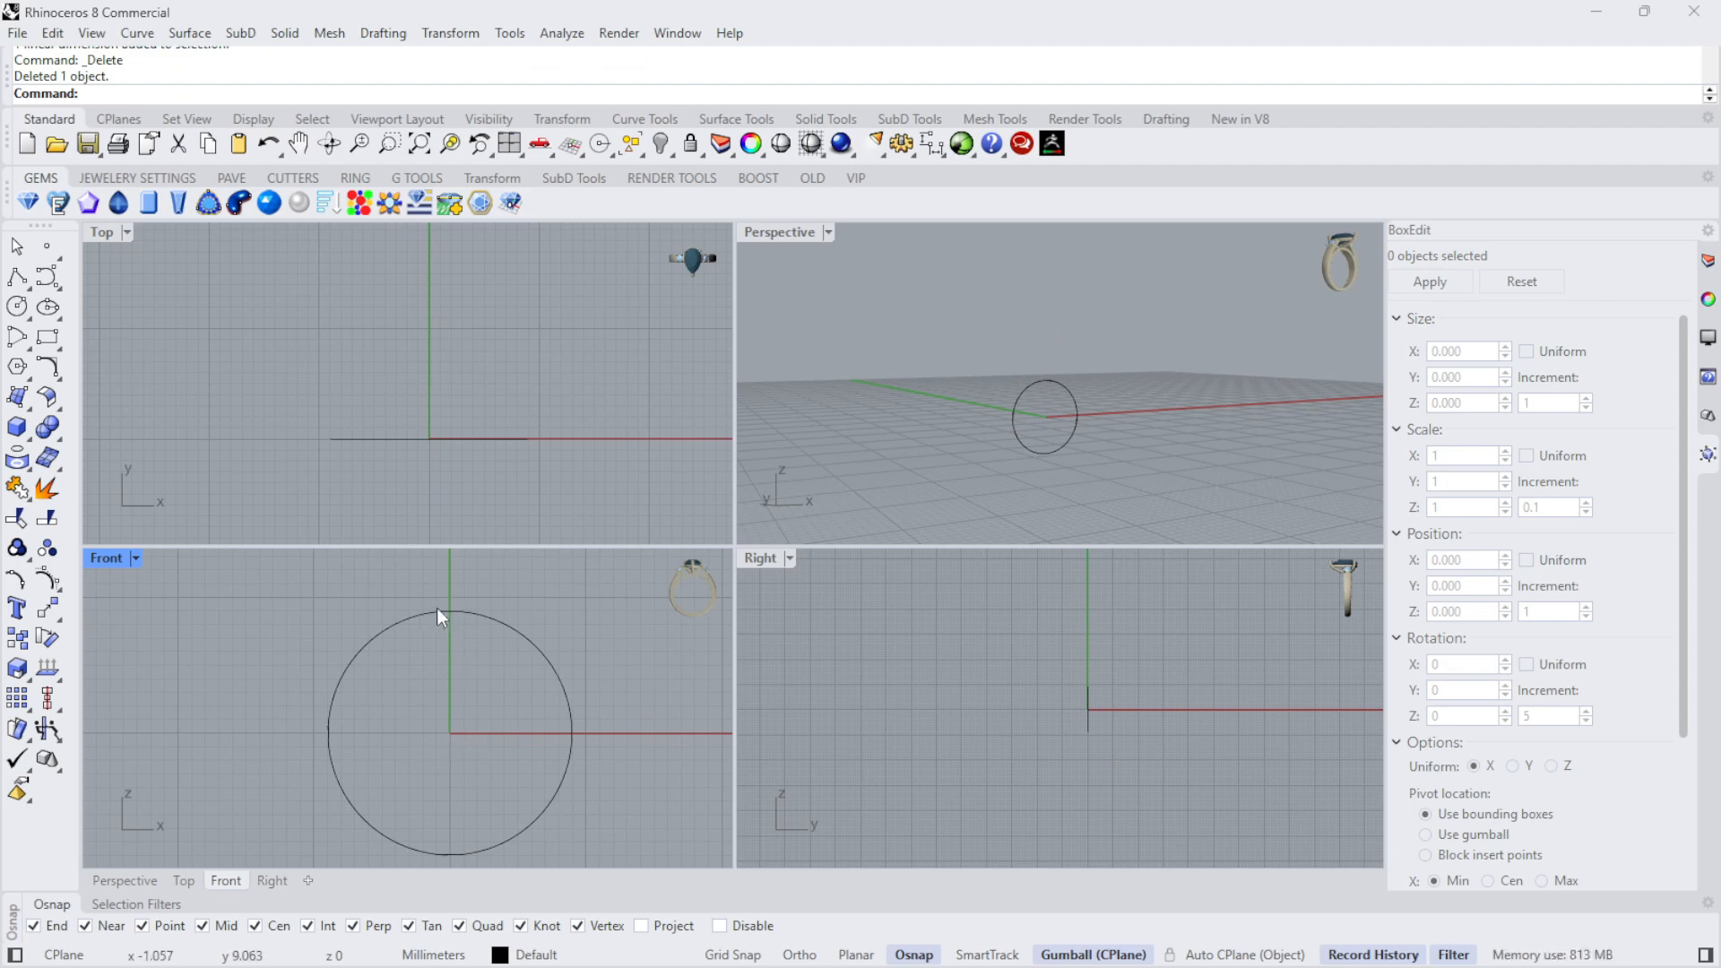
# - Start the Choose Diamond tool and preview a round gem at size 5 inside the circle
pyautogui.click(28, 204)
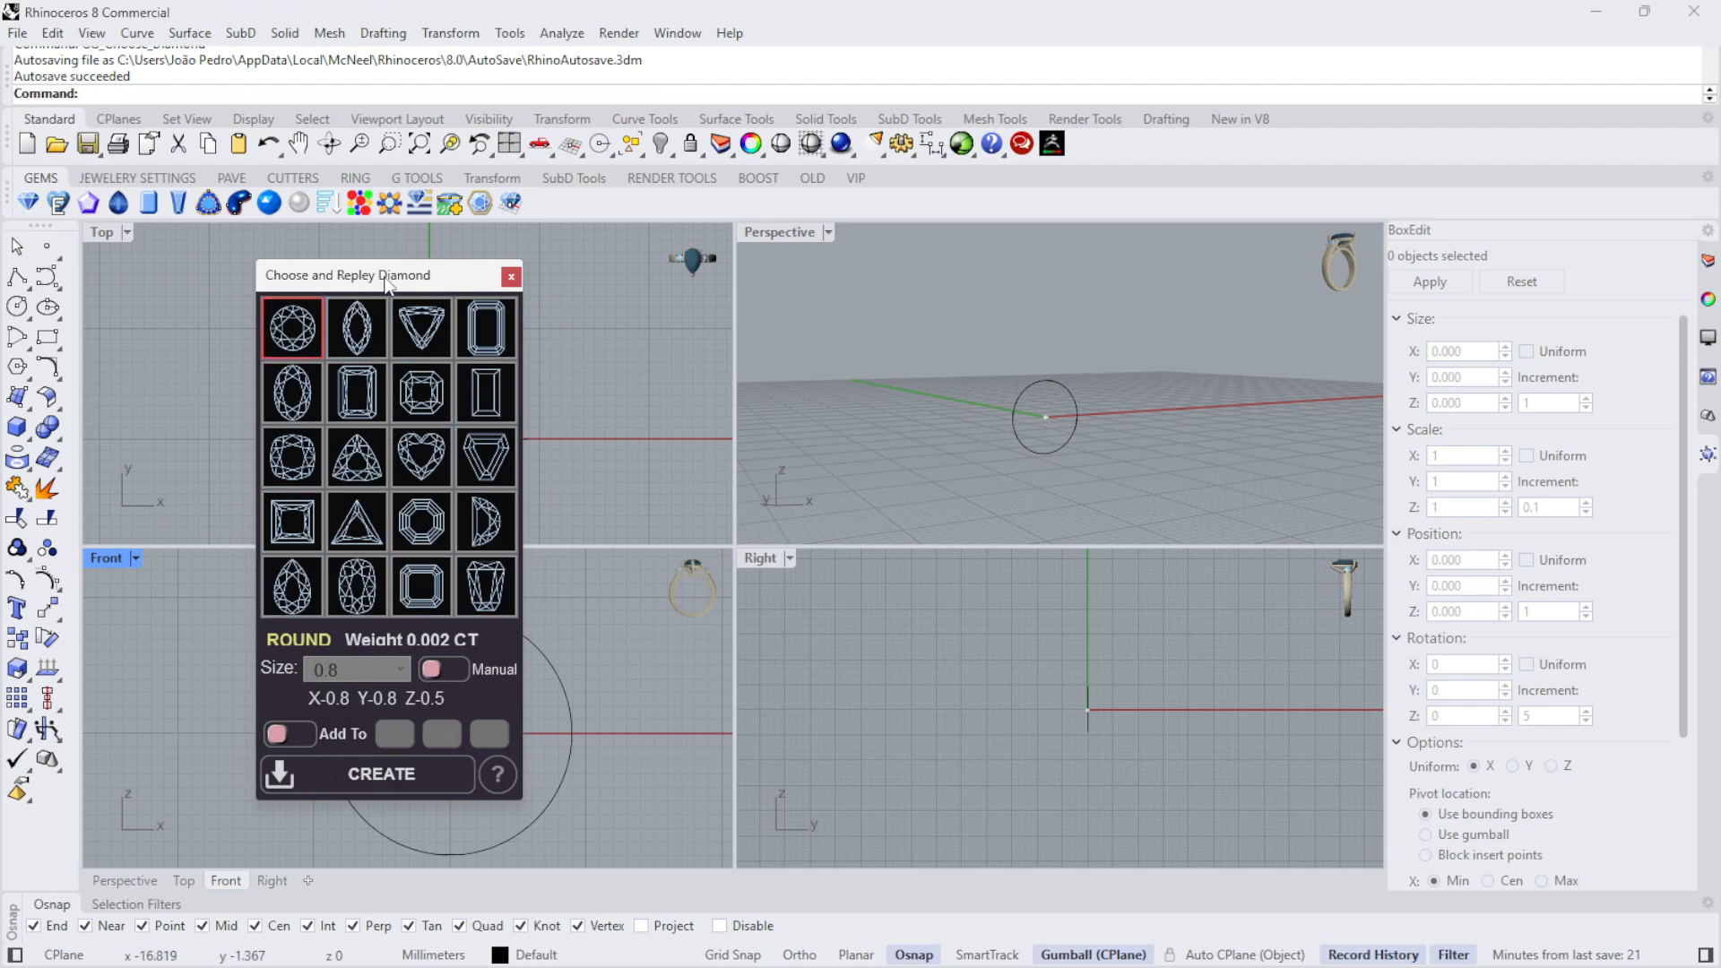
pyautogui.moveTo(387, 283); pyautogui.dragTo(872, 284)
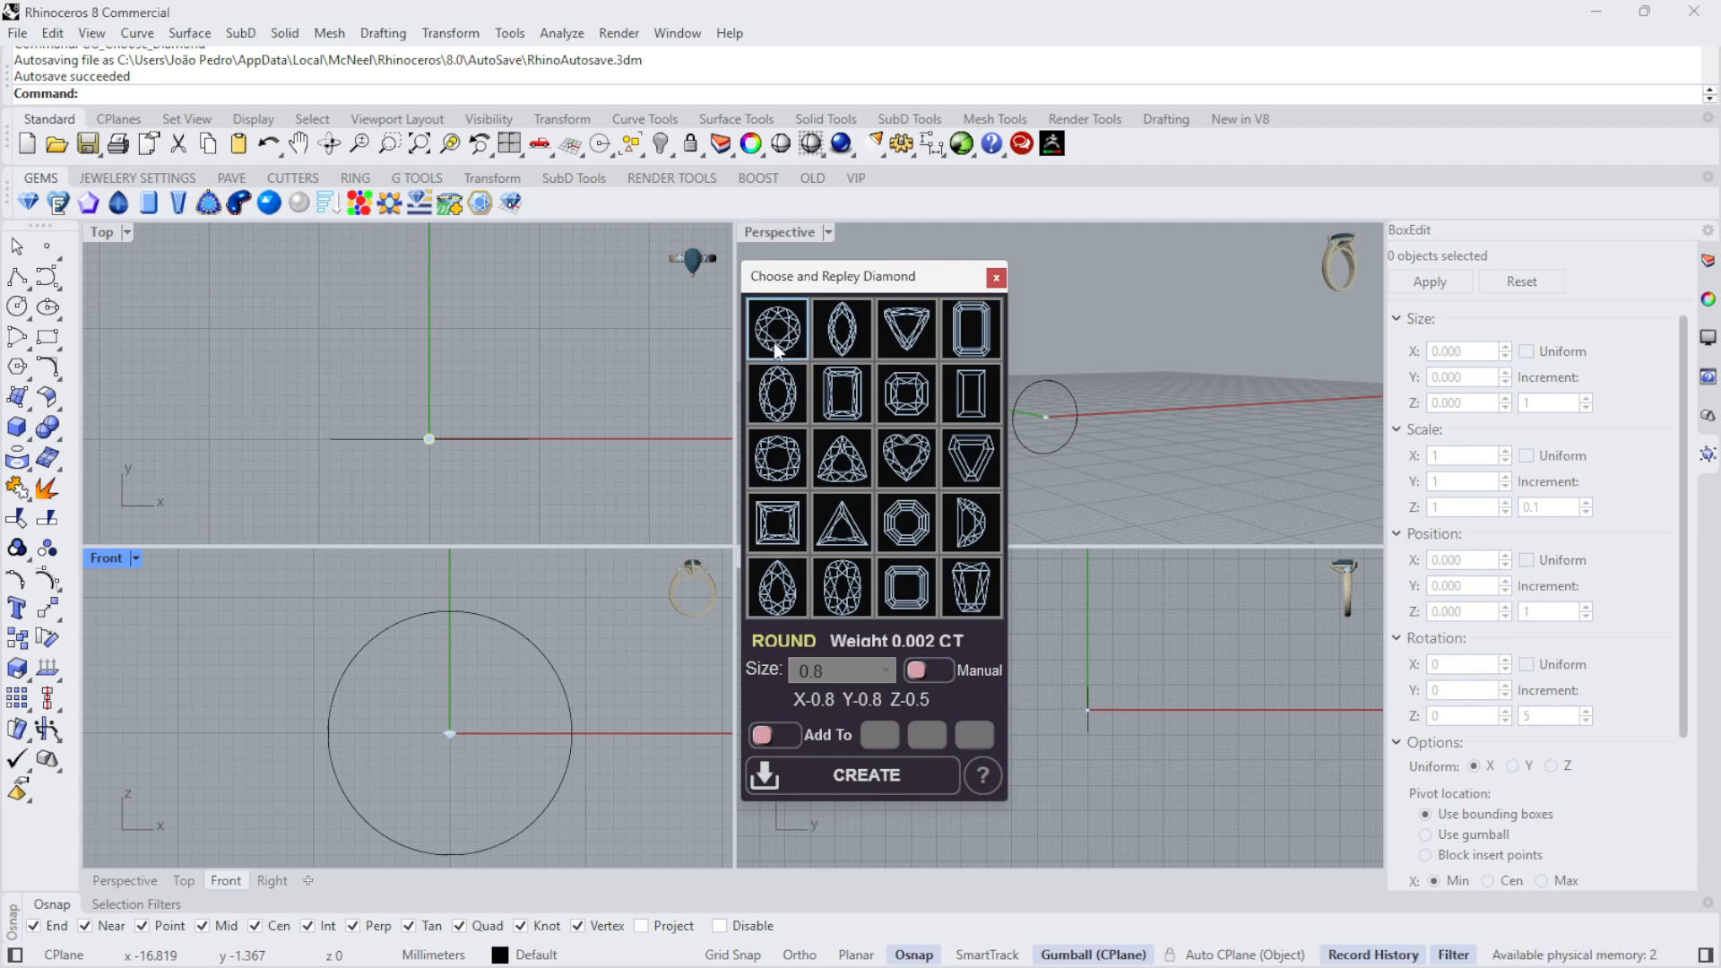
pyautogui.click(887, 672)
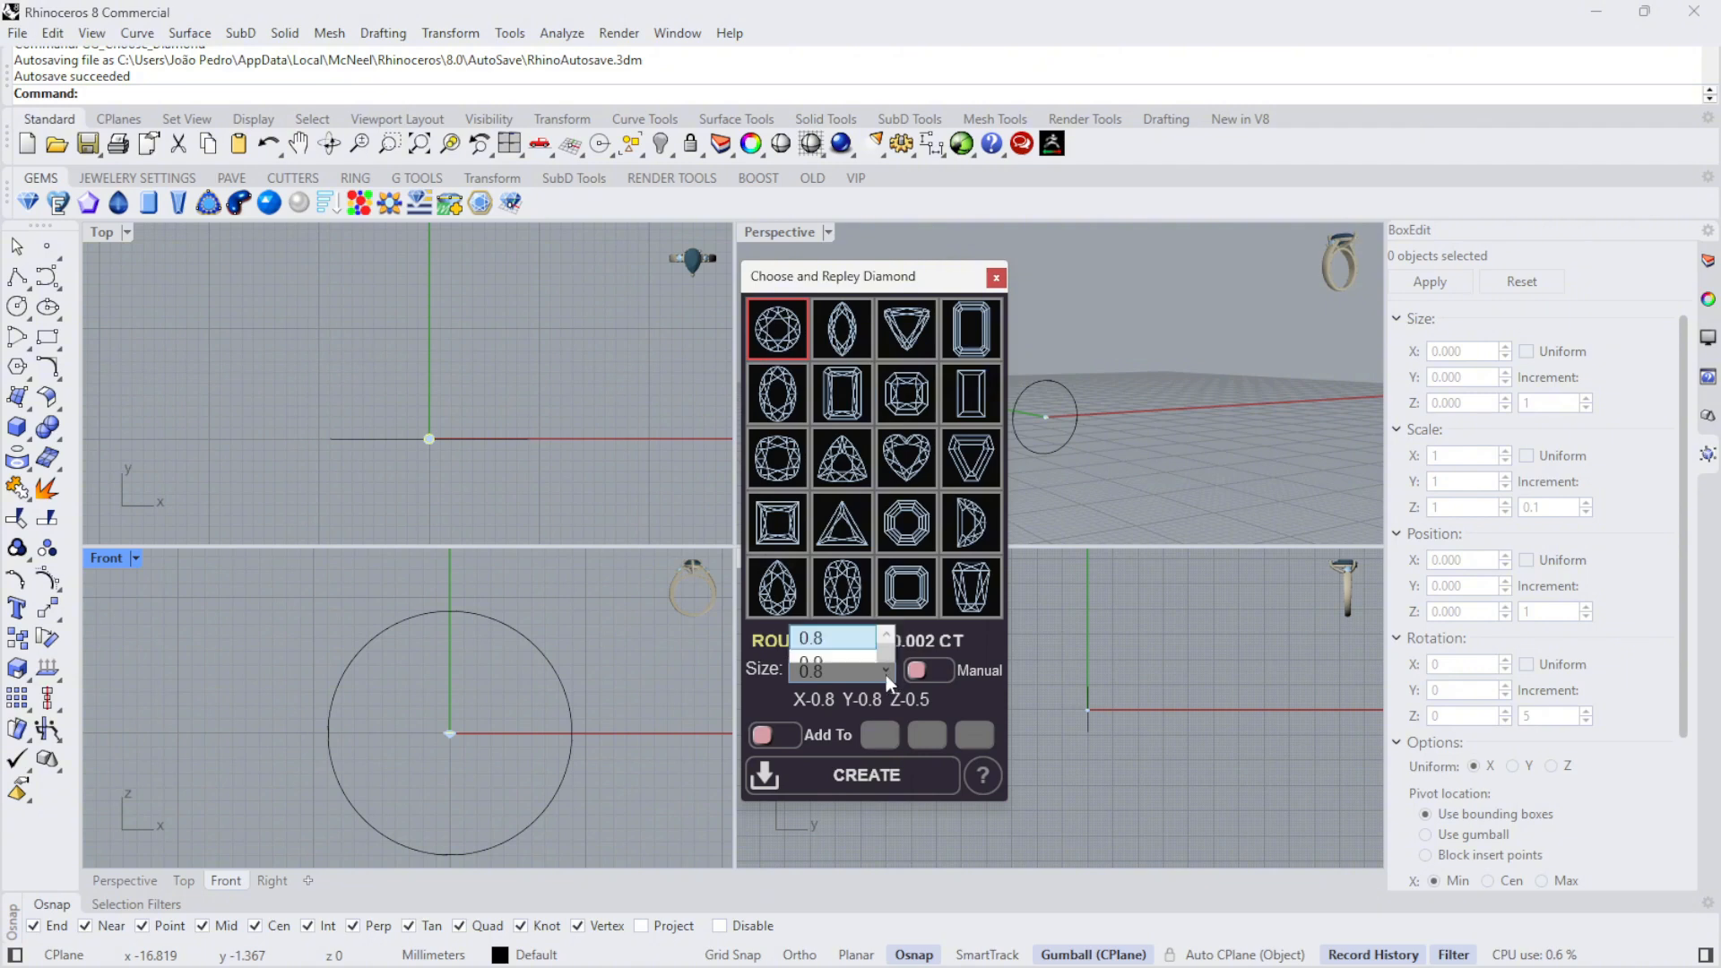
pyautogui.scroll(-6, 858, 601)
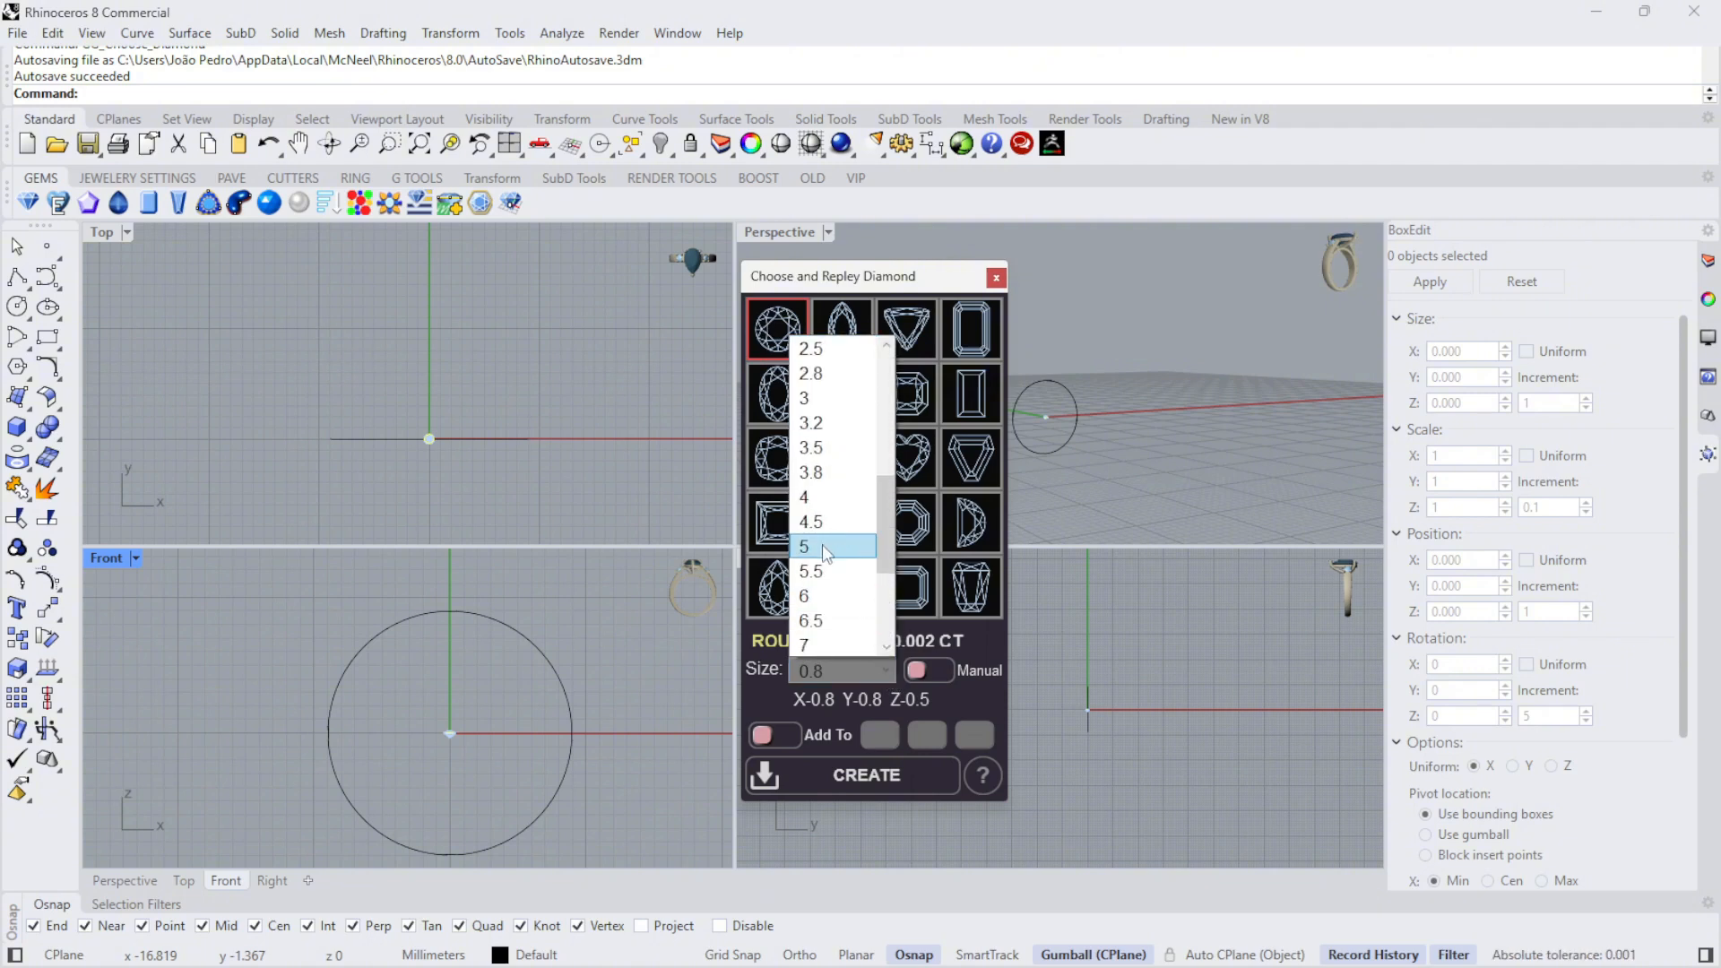
pyautogui.click(821, 545)
pyautogui.scroll(3, 452, 704)
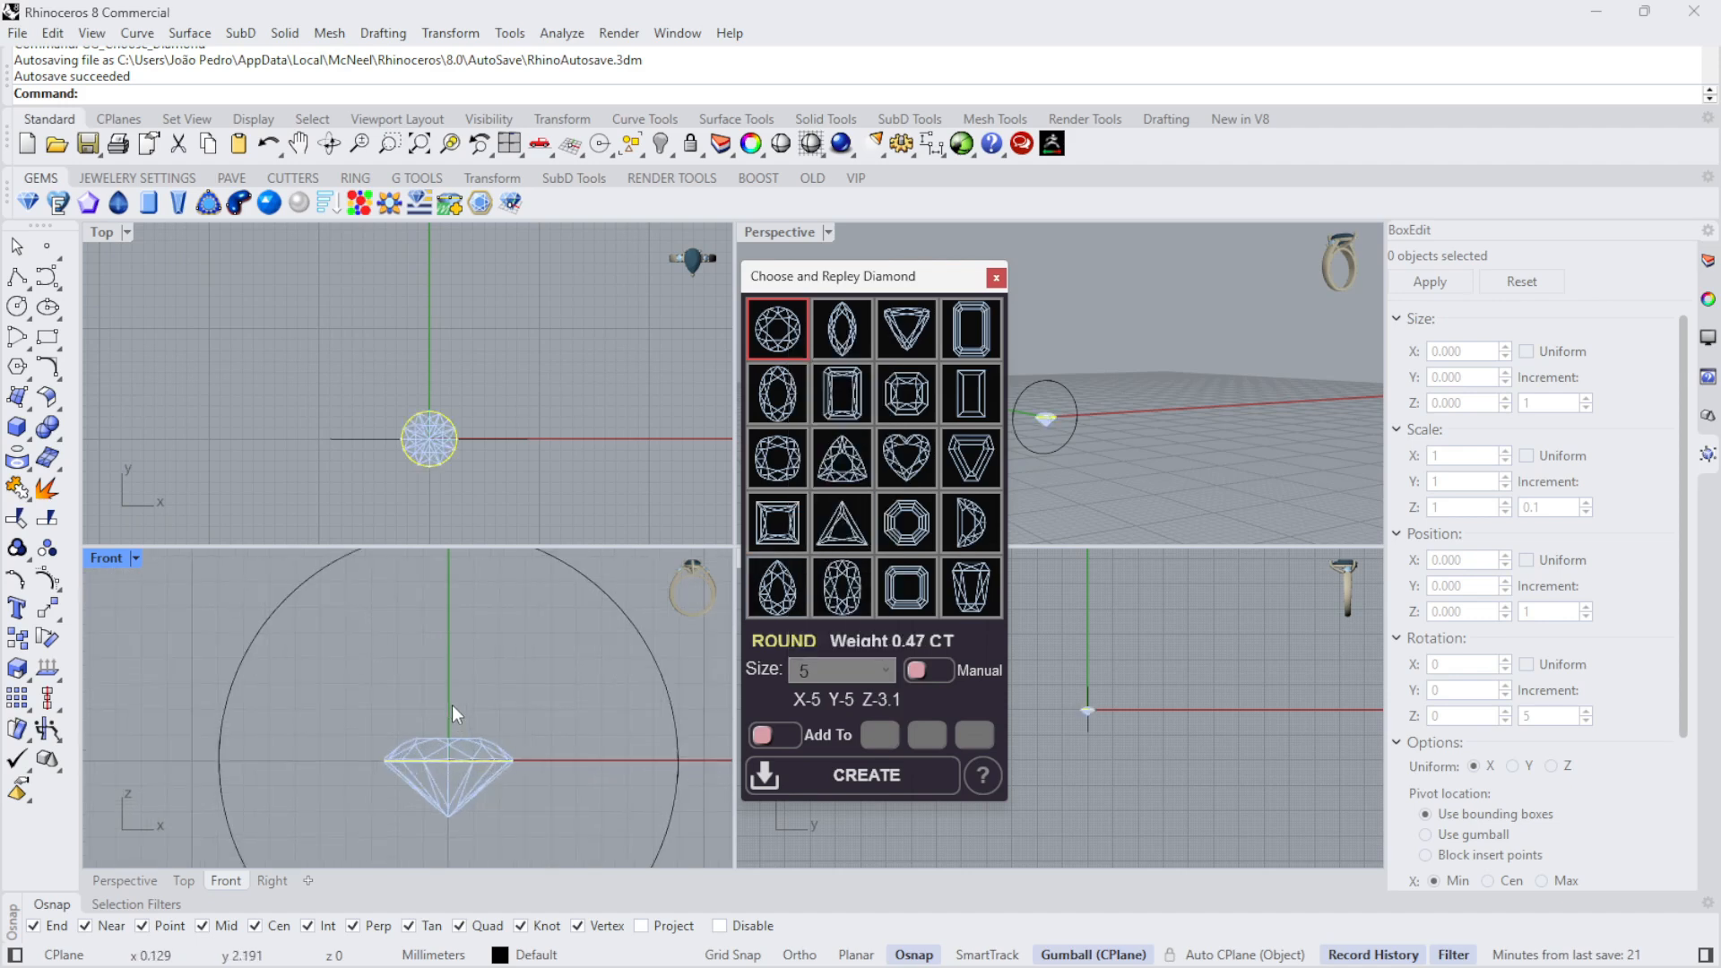
pyautogui.scroll(-2, 435, 703)
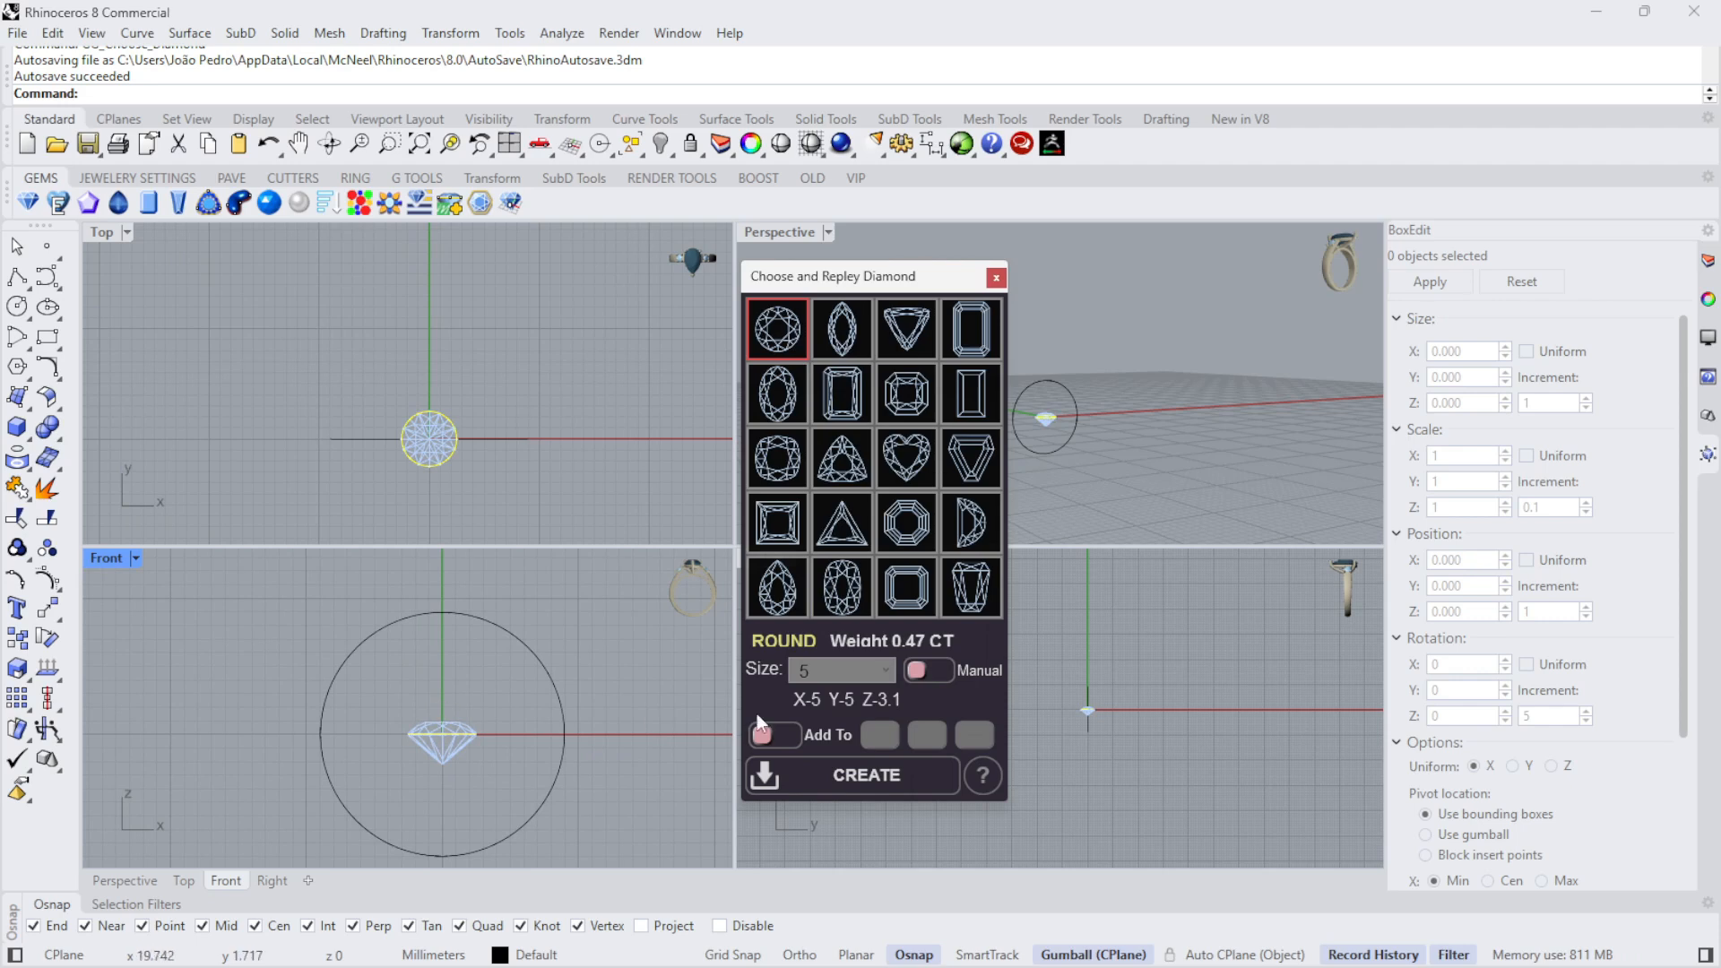
# - Try size 3 for the round diamond, settling on size 4
pyautogui.click(862, 668)
pyautogui.scroll(3, 824, 498)
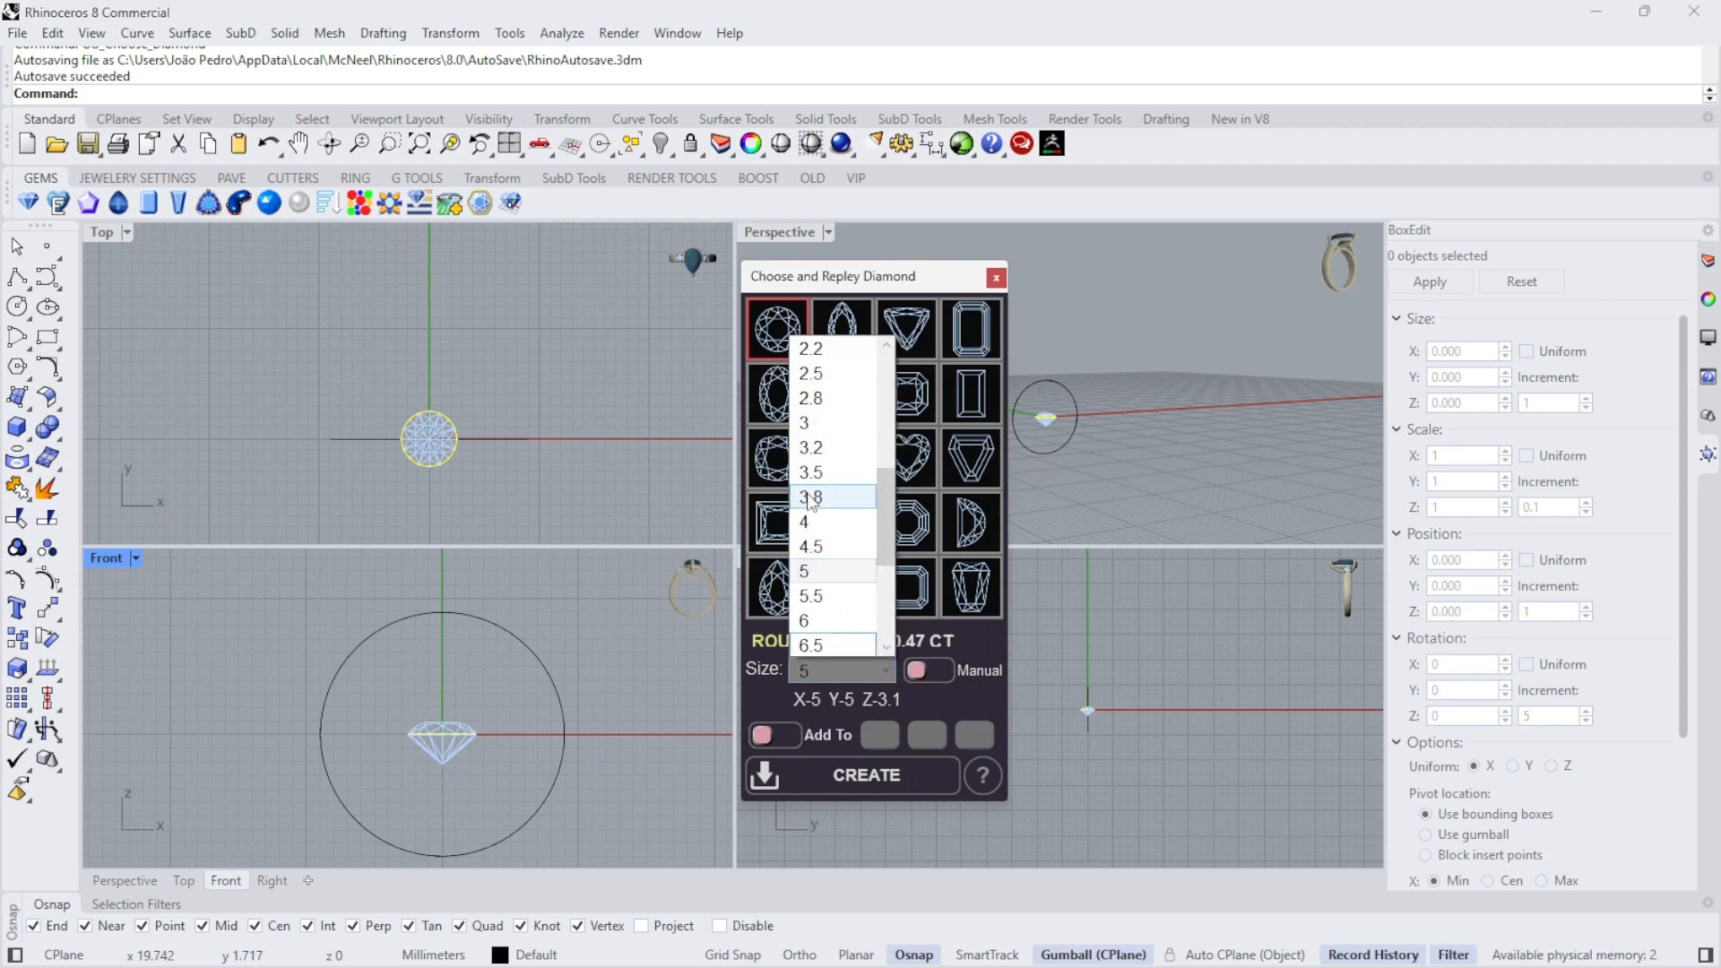
pyautogui.click(823, 446)
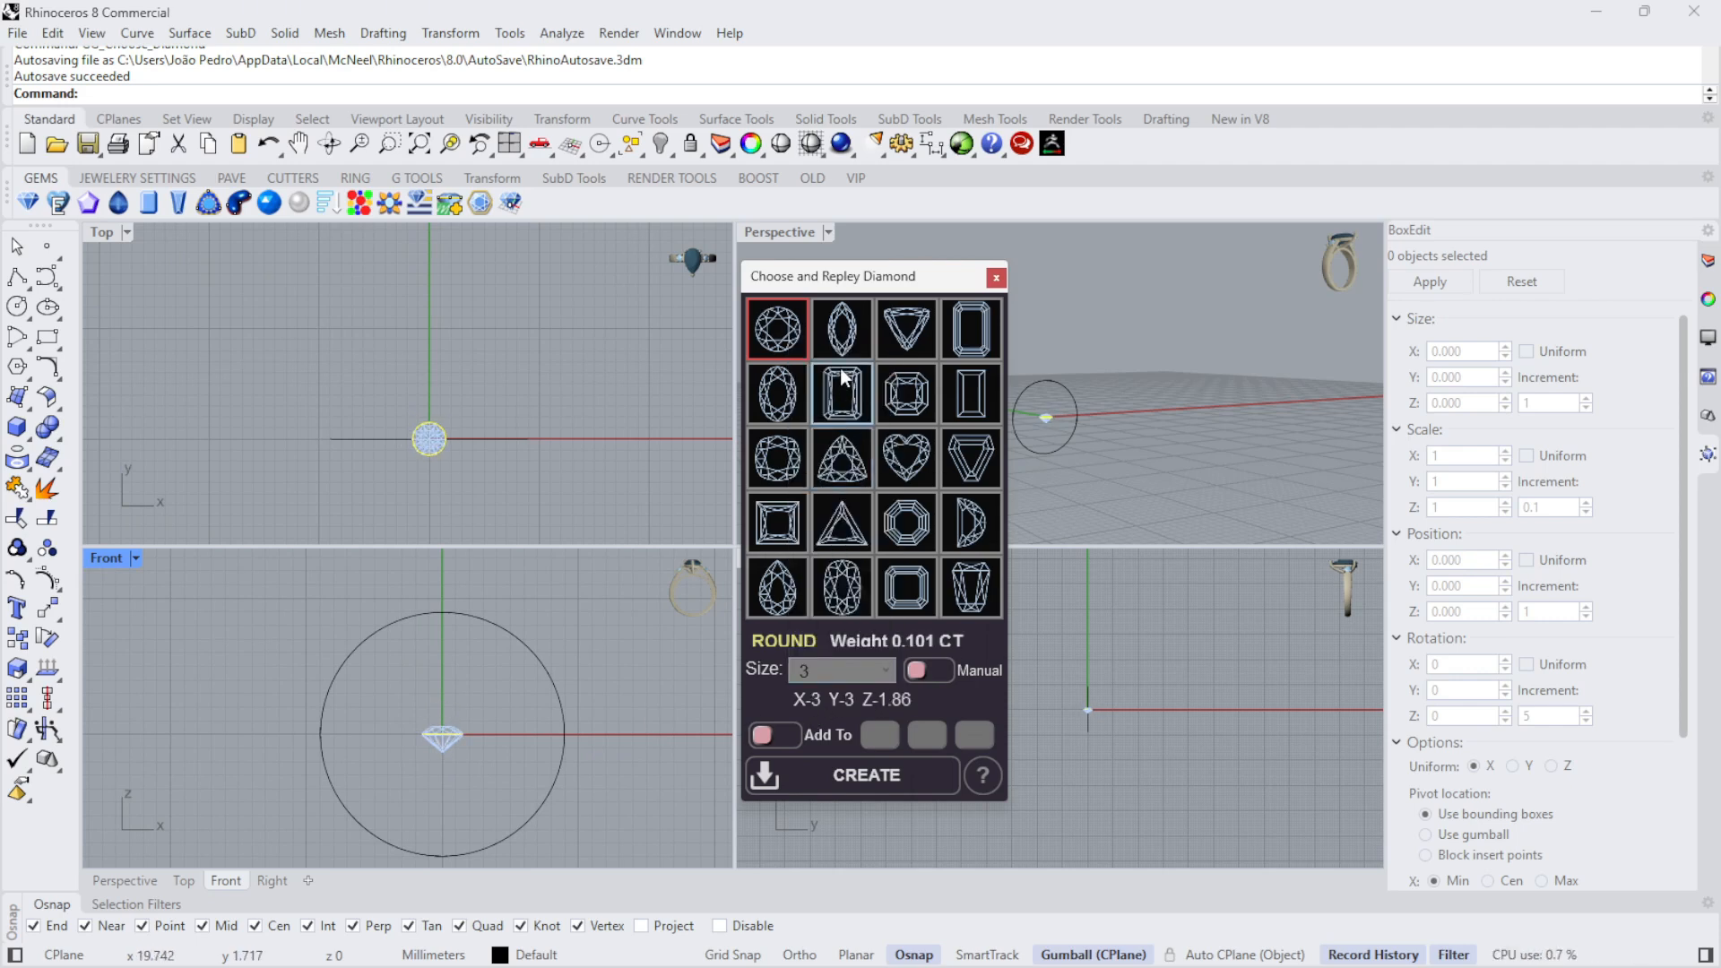
pyautogui.click(883, 667)
pyautogui.scroll(2, 836, 491)
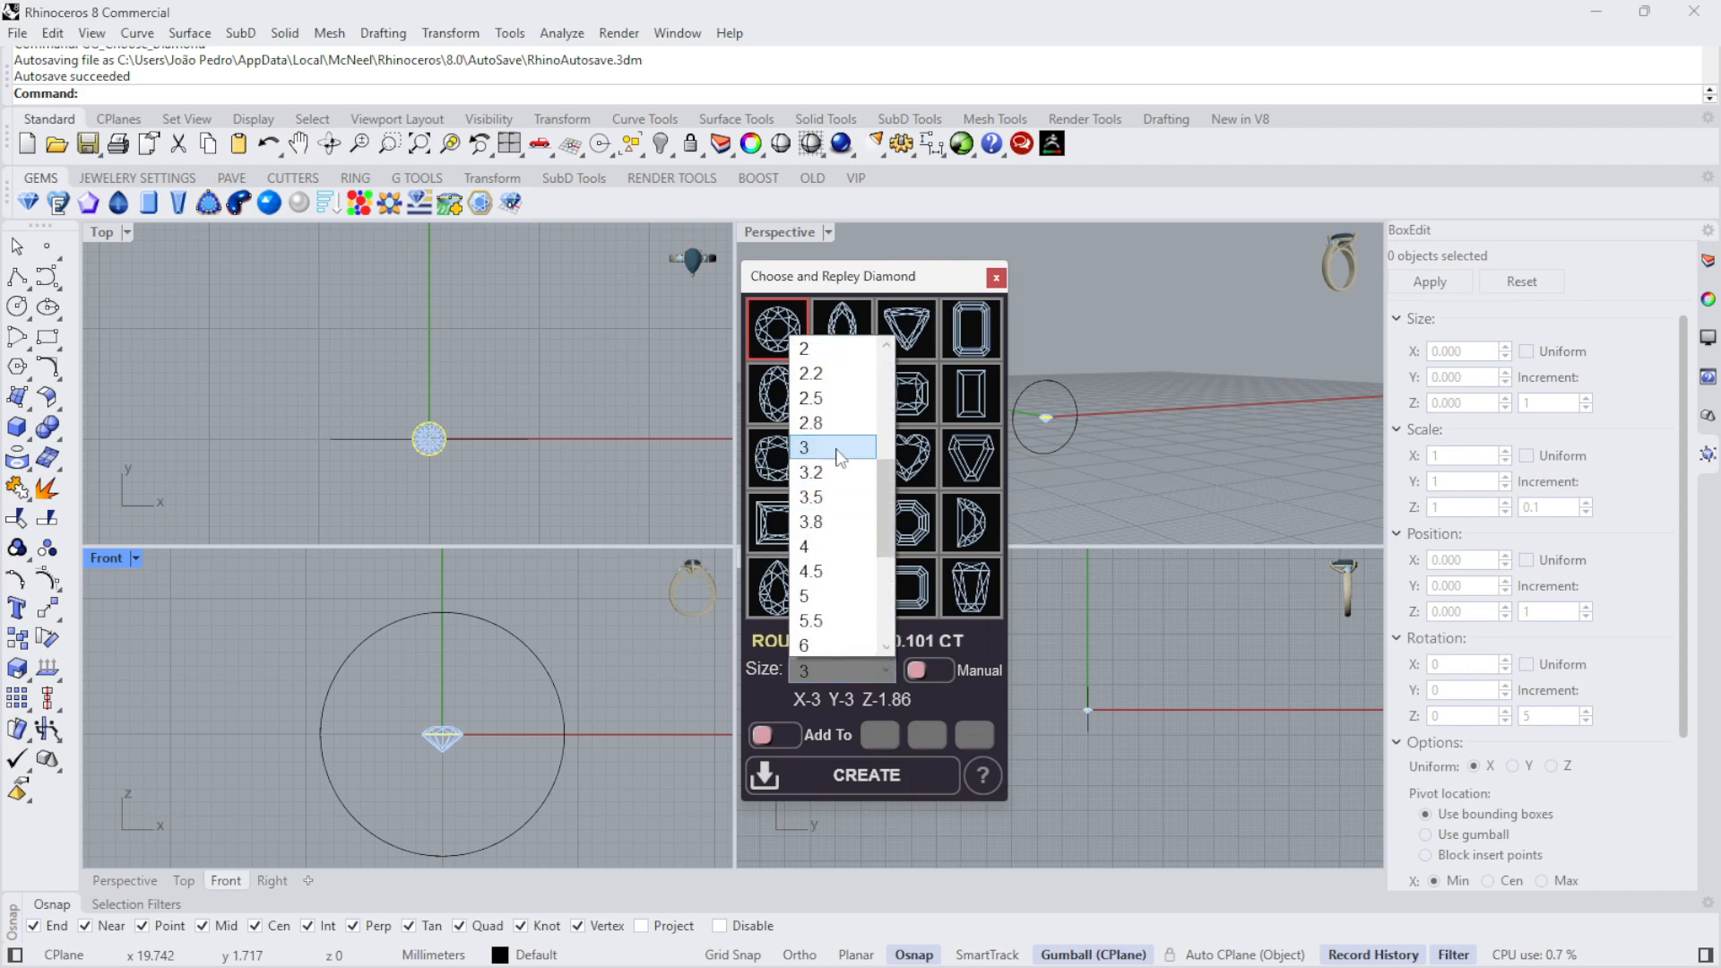
pyautogui.click(815, 546)
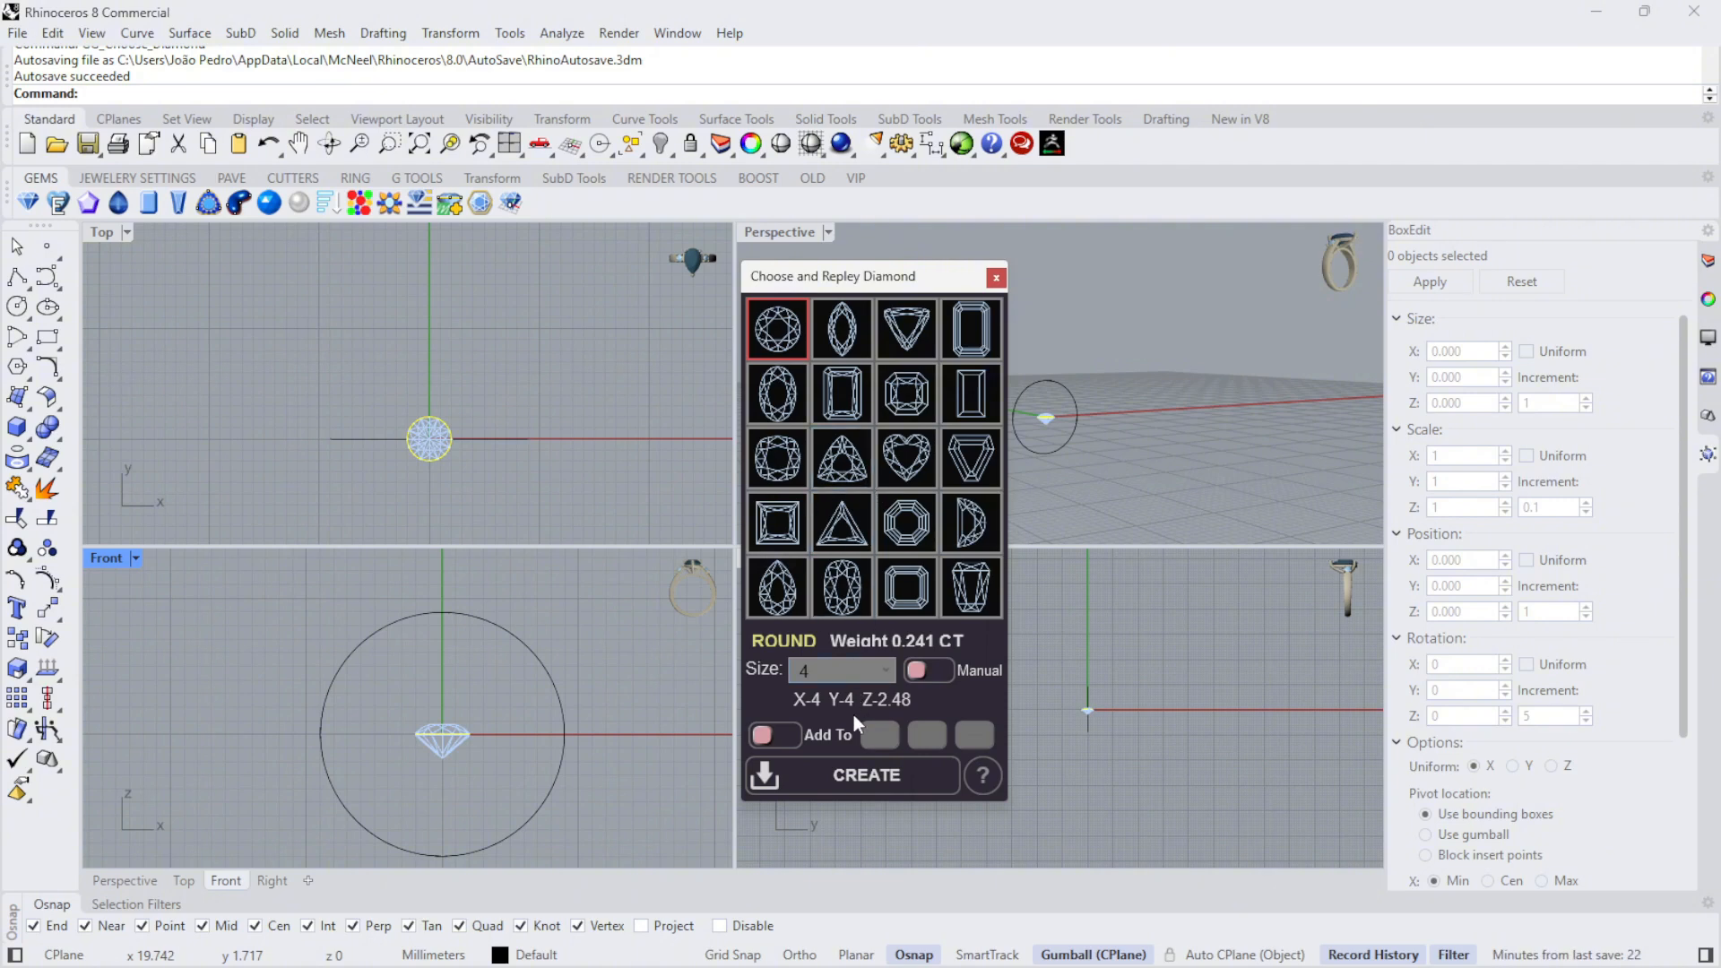
# - Try manual sizing with a Z depth of 4 on the round diamond and return to the standard size 4
pyautogui.click(936, 669)
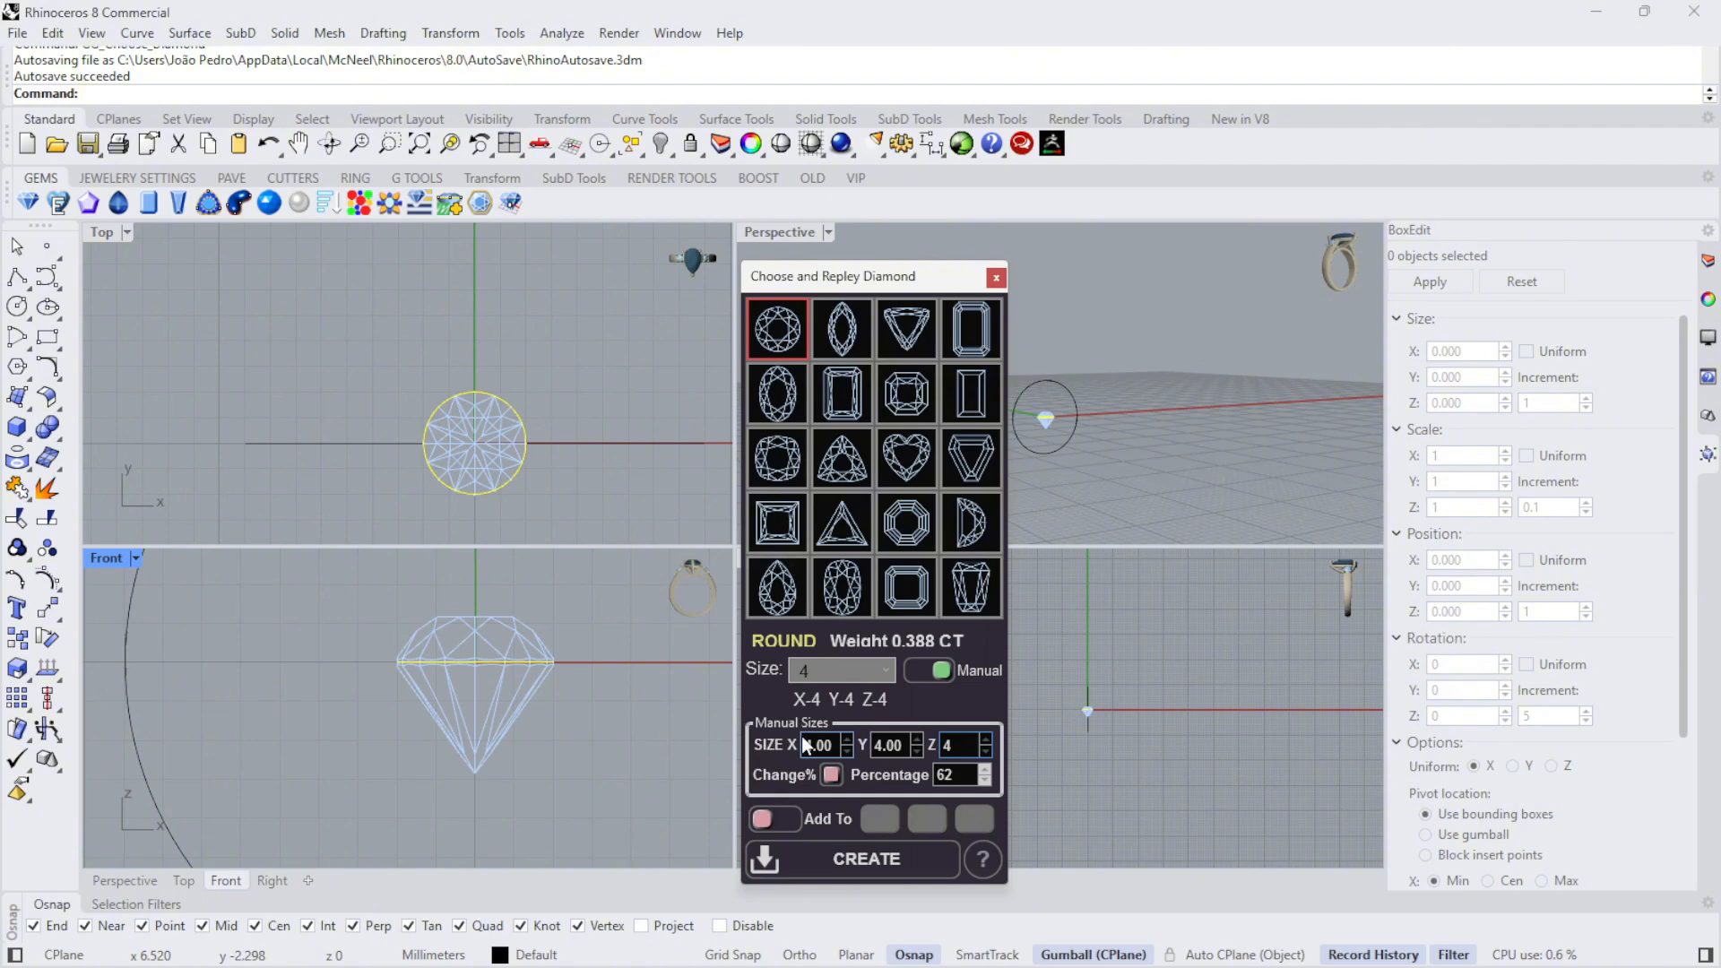
pyautogui.click(941, 670)
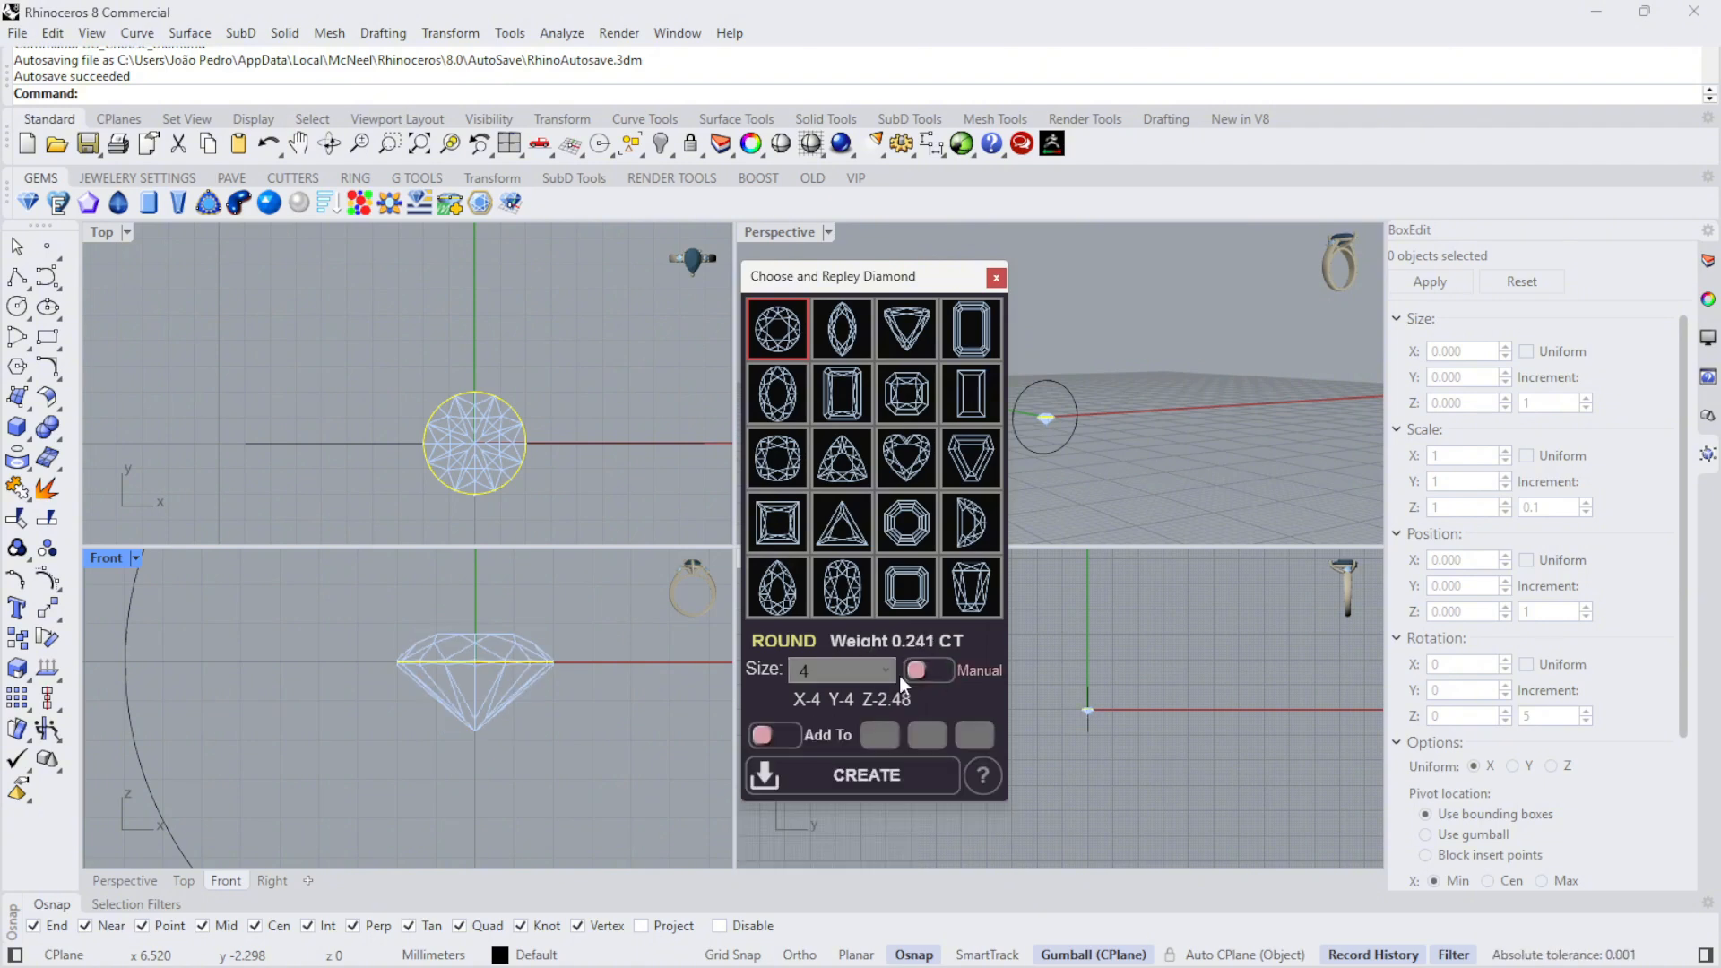
pyautogui.click(887, 667)
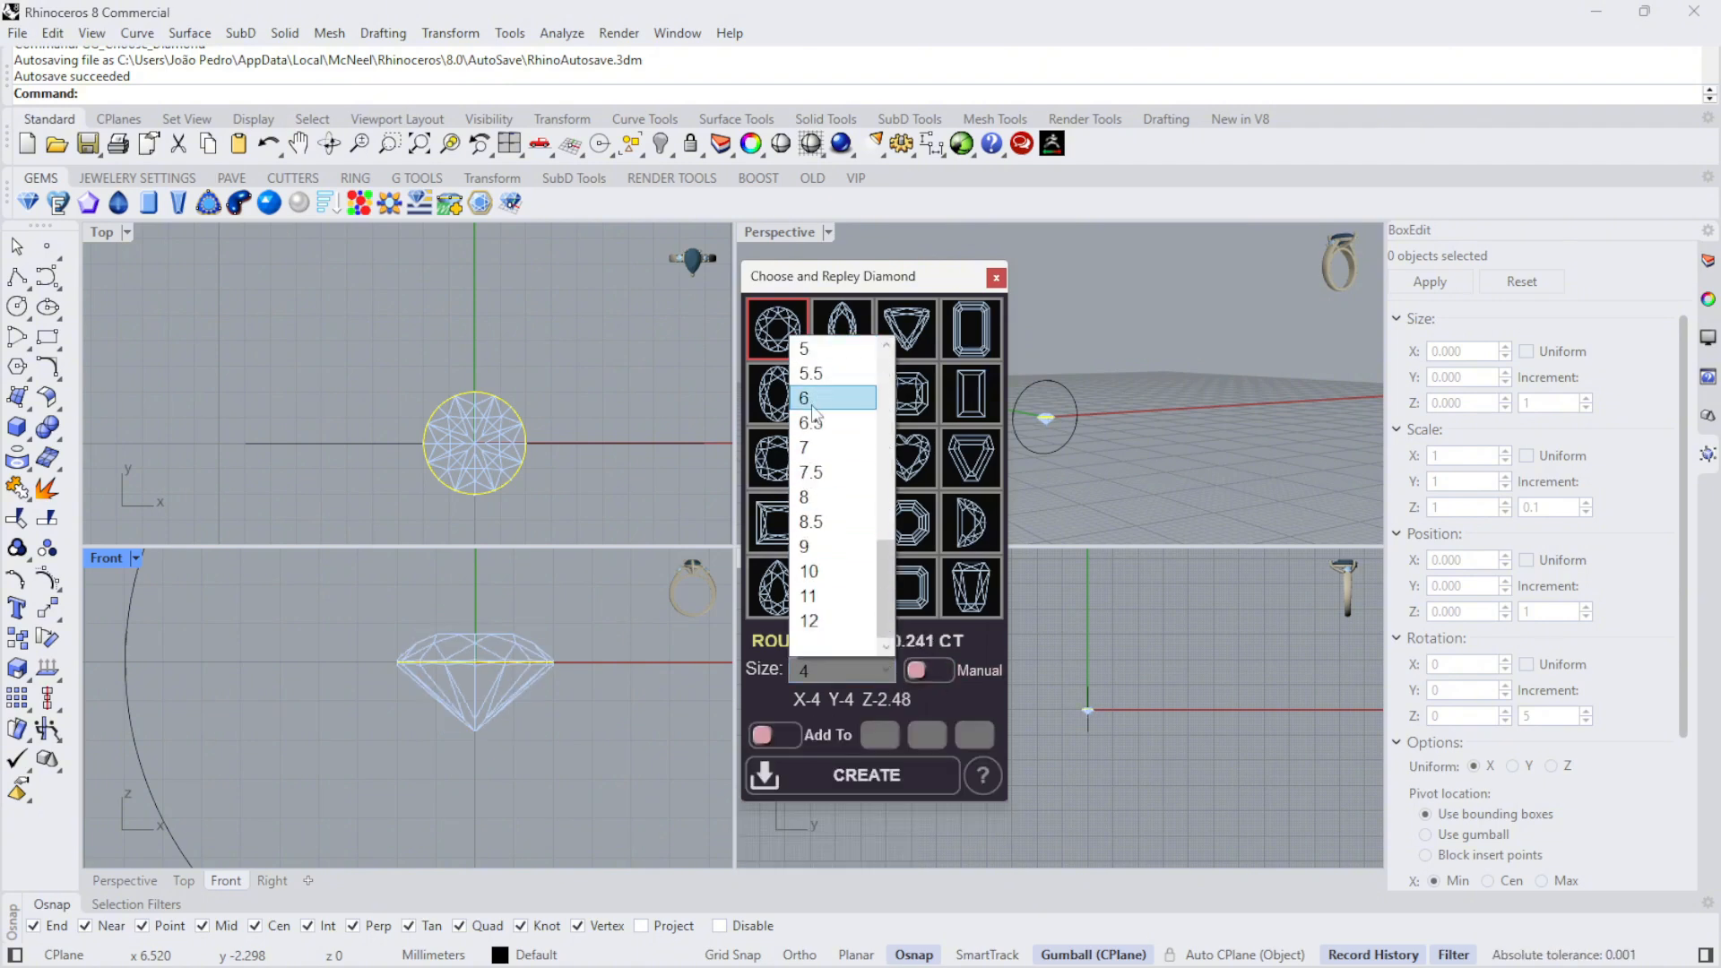
pyautogui.scroll(2, 824, 385)
pyautogui.click(823, 523)
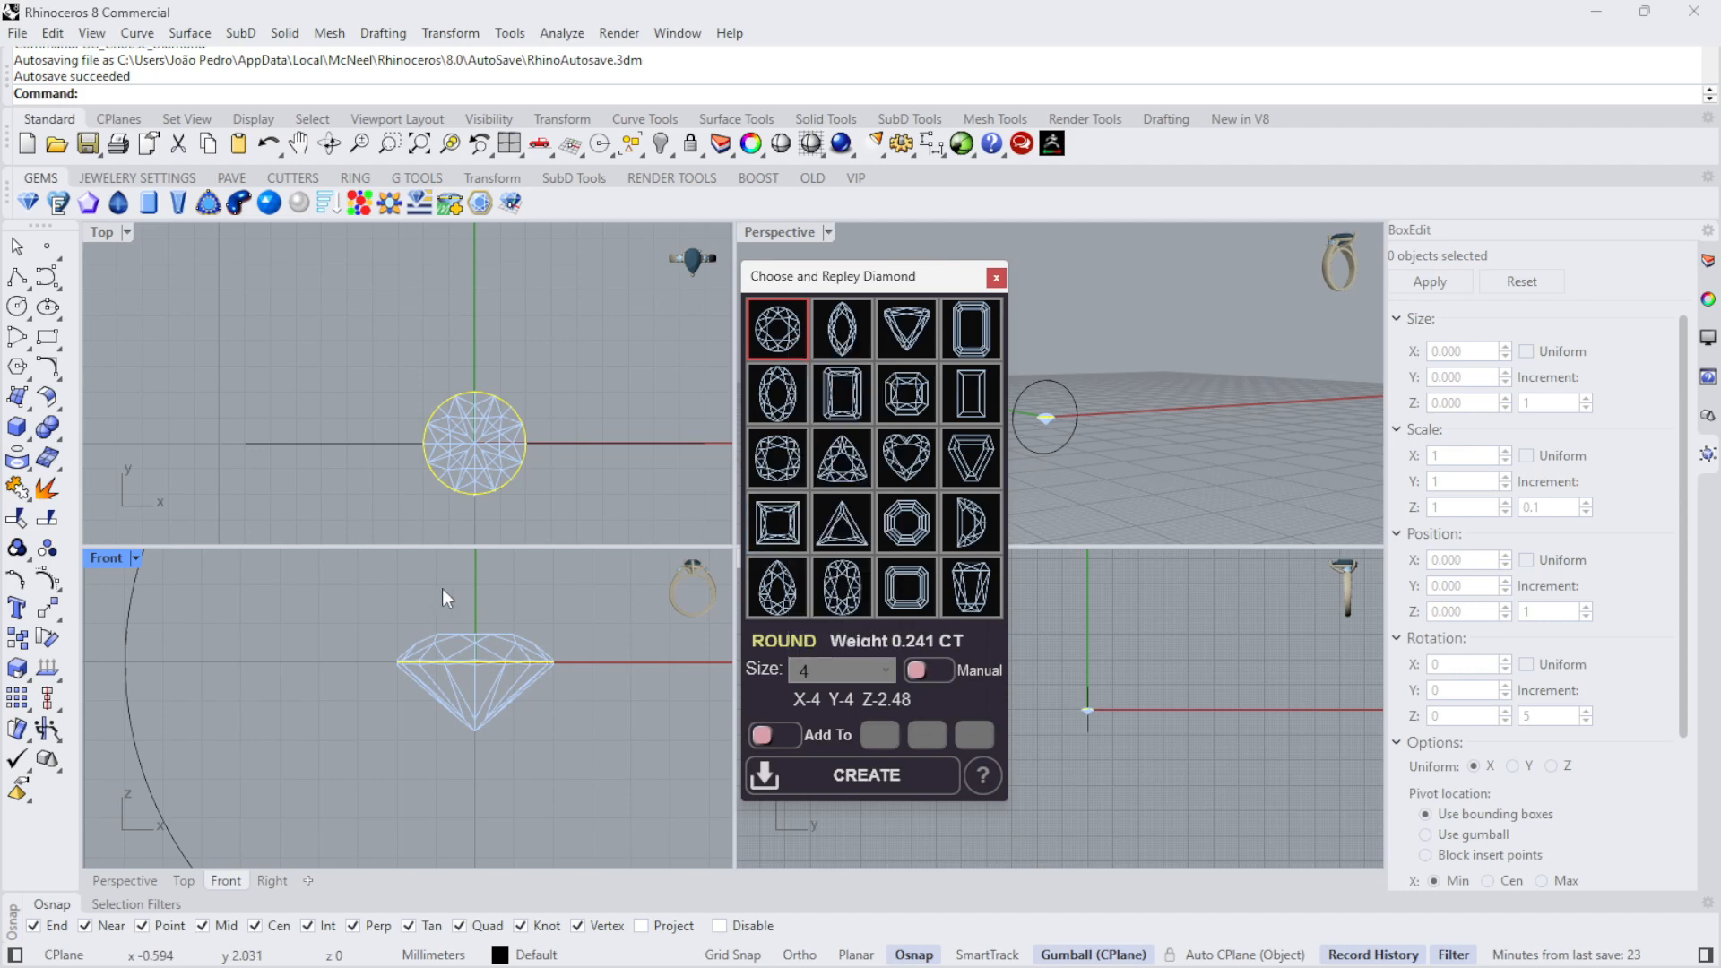
# - Create the size 4 round diamond at the origin and close the diamond chooser
pyautogui.moveTo(855, 278); pyautogui.dragTo(1314, 327)
pyautogui.scroll(-6, 417, 368)
pyautogui.scroll(6, 1095, 345)
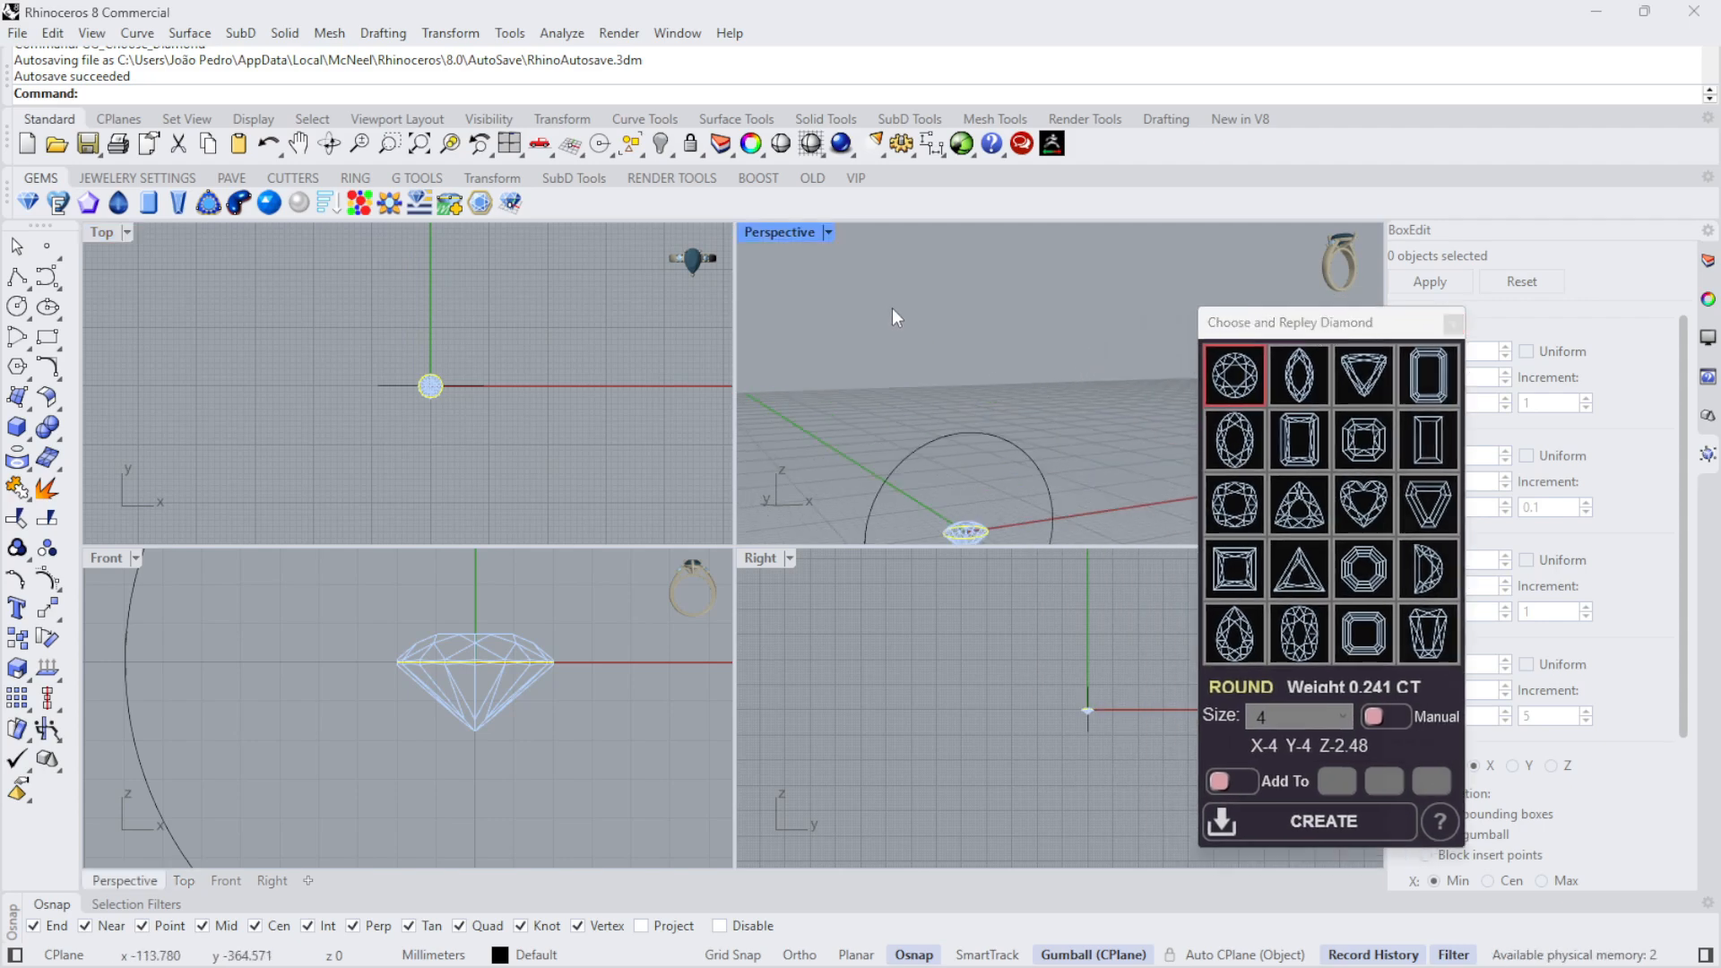
pyautogui.doubleClick(773, 231)
pyautogui.scroll(-4, 563, 403)
pyautogui.scroll(4, 524, 740)
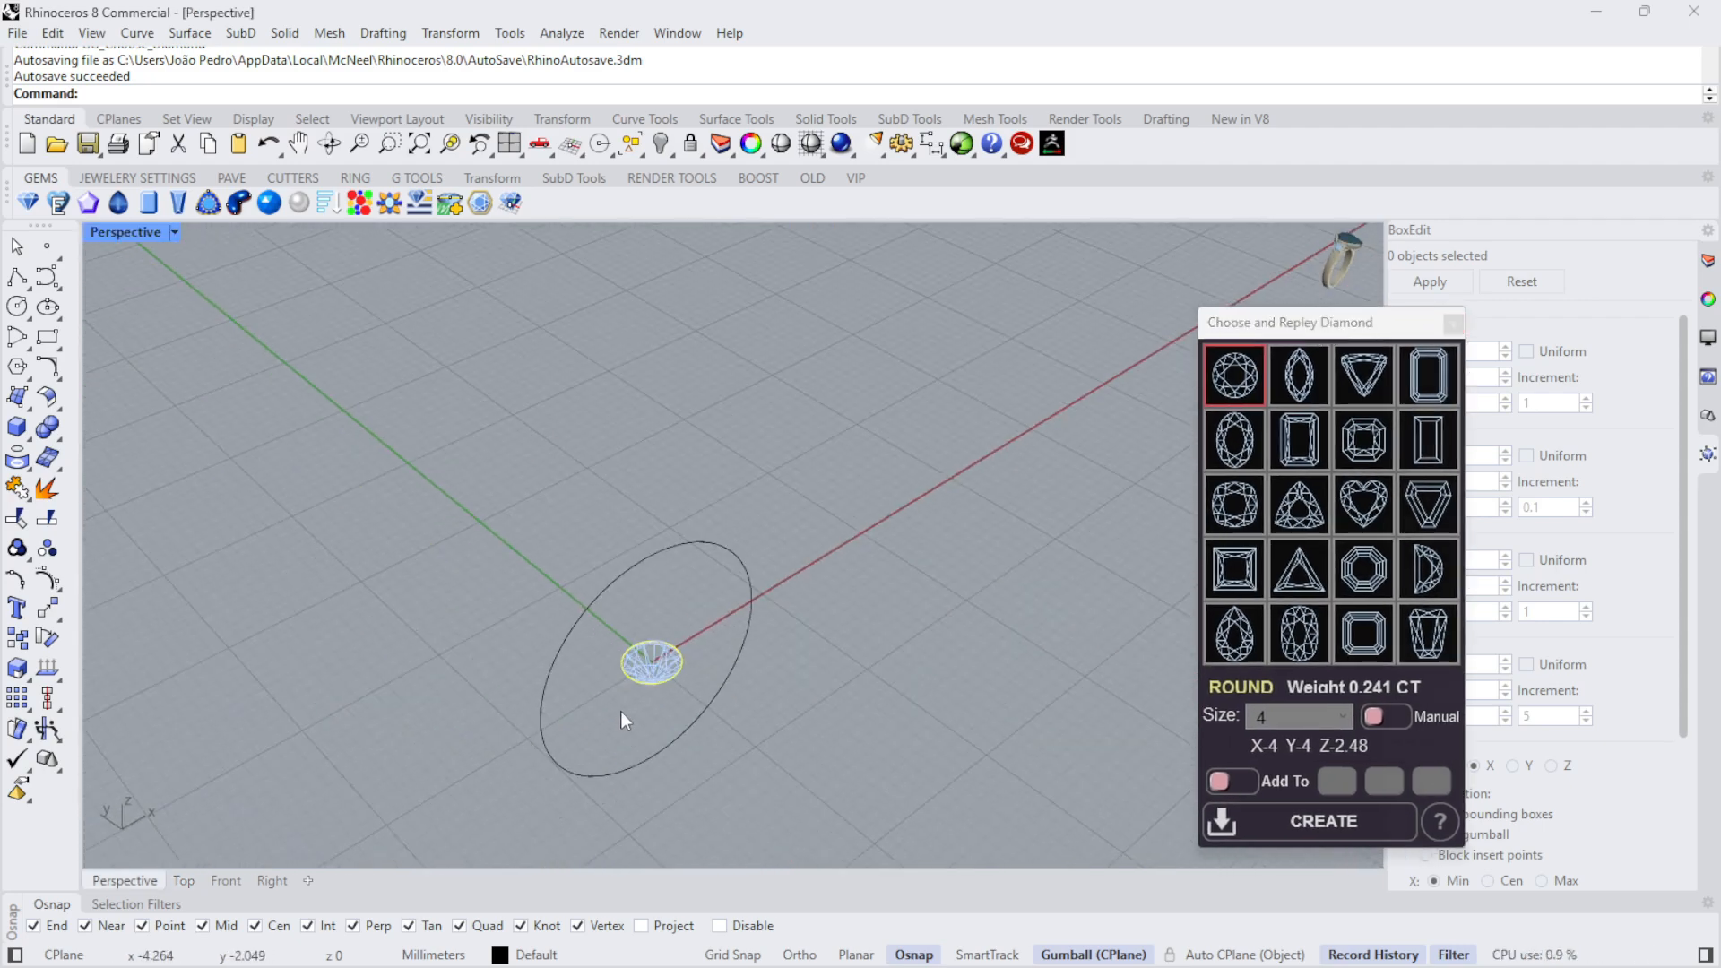
pyautogui.scroll(2, 620, 711)
pyautogui.click(1305, 822)
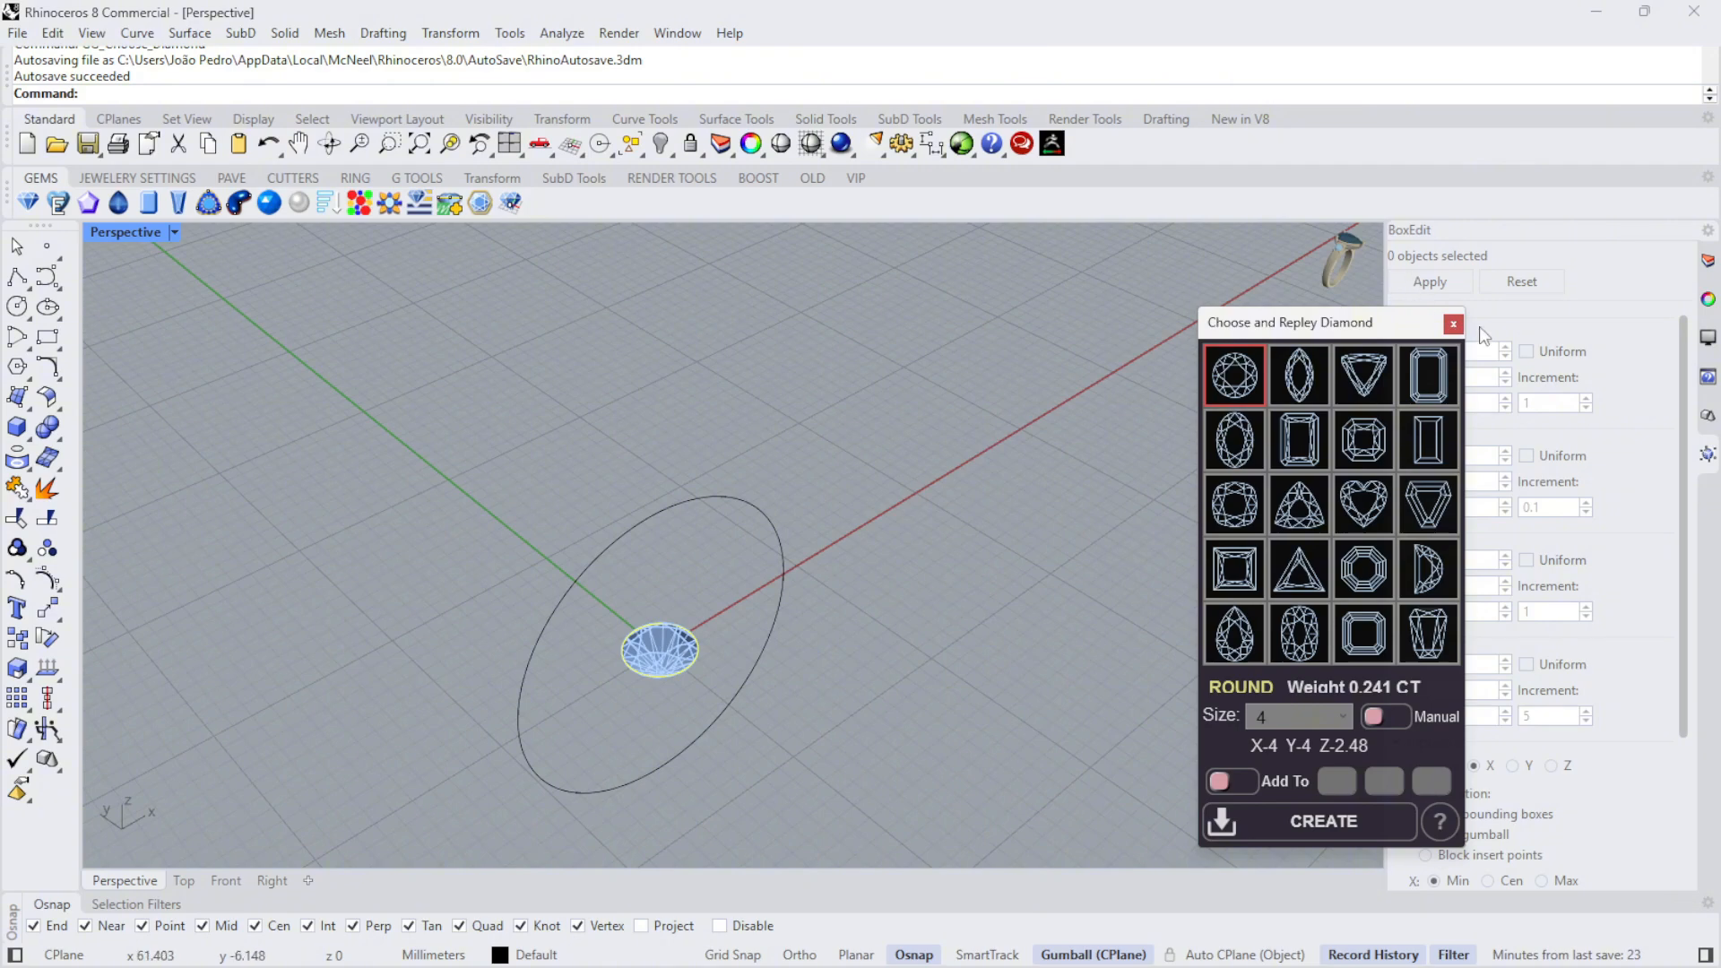
pyautogui.click(1452, 323)
# - Move the diamond straight up until its tip meets the top of the circle, at a Z position of about 9.03 mm
pyautogui.moveTo(980, 534); pyautogui.dragTo(860, 389, button='right')
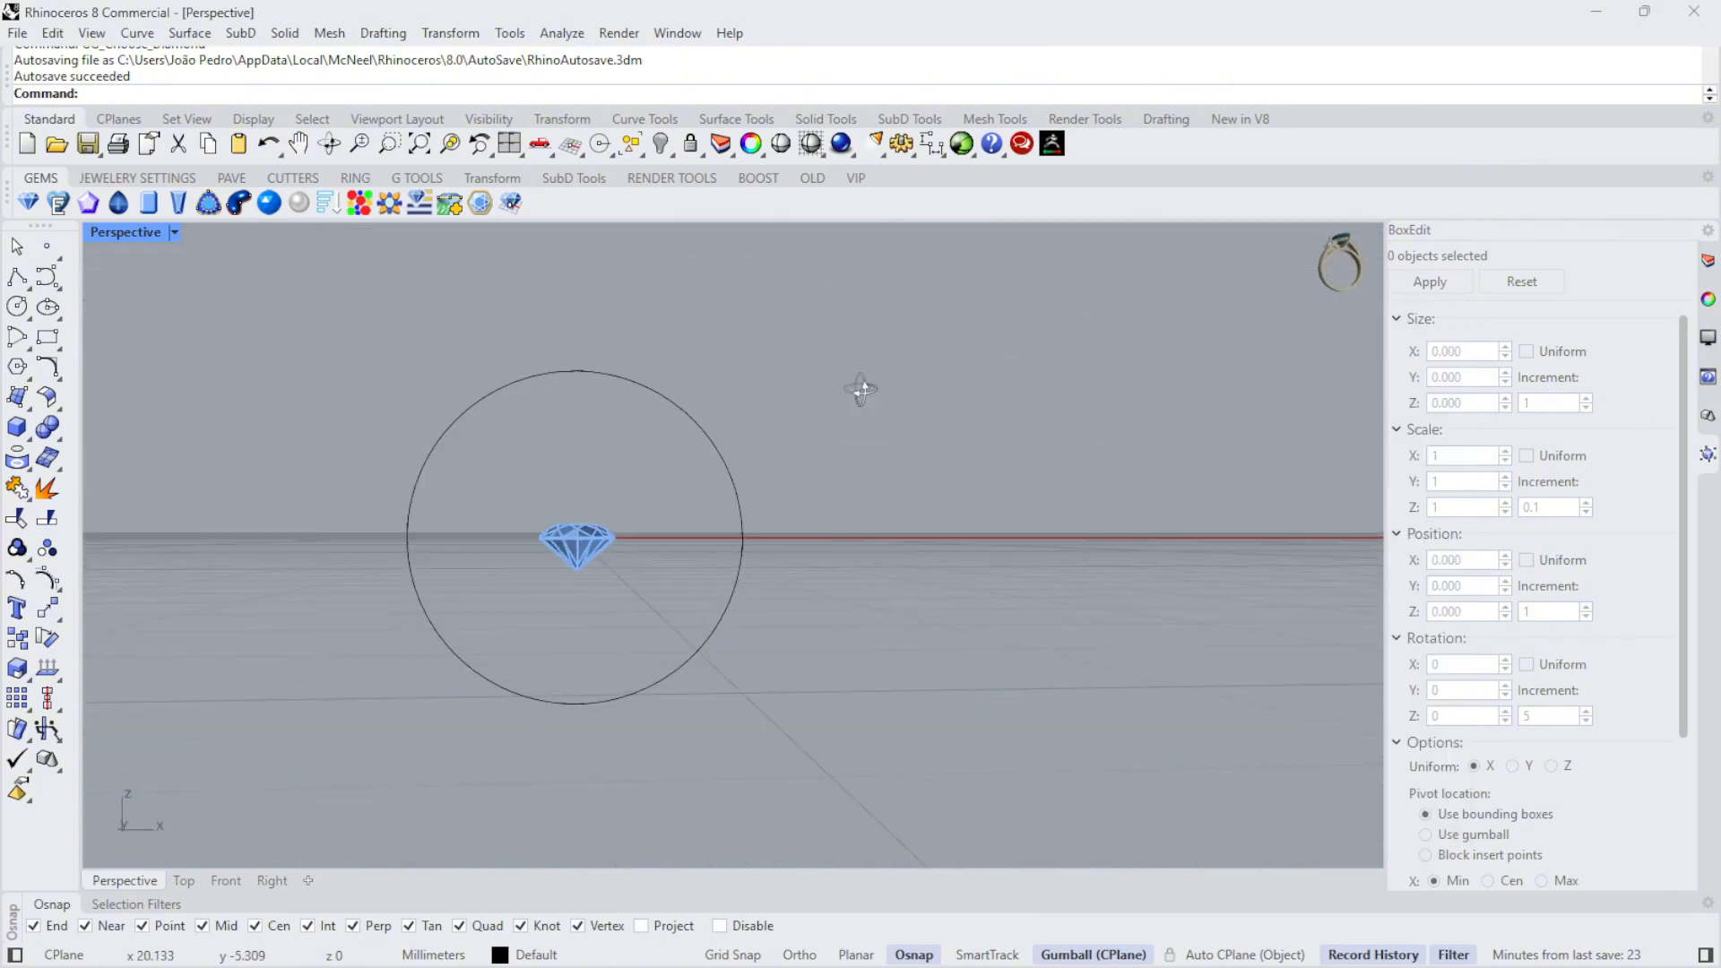
pyautogui.scroll(8, 519, 492)
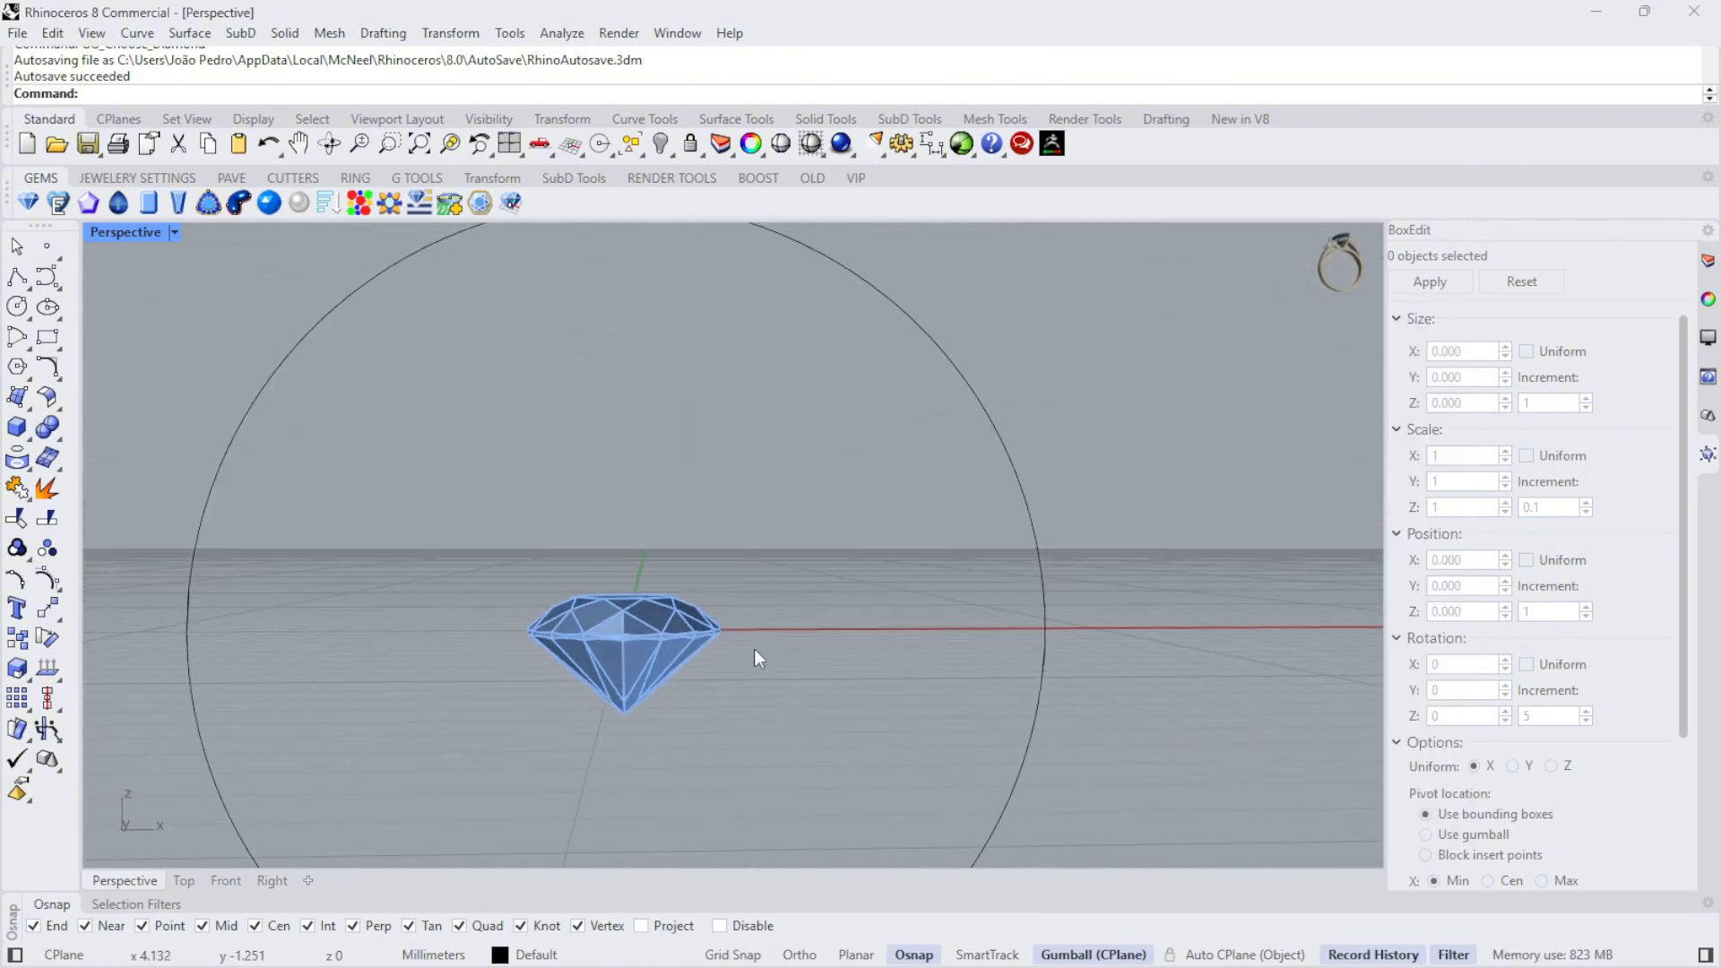
pyautogui.moveTo(613, 462); pyautogui.dragTo(695, 529, button='right')
pyautogui.scroll(-7, 653, 597)
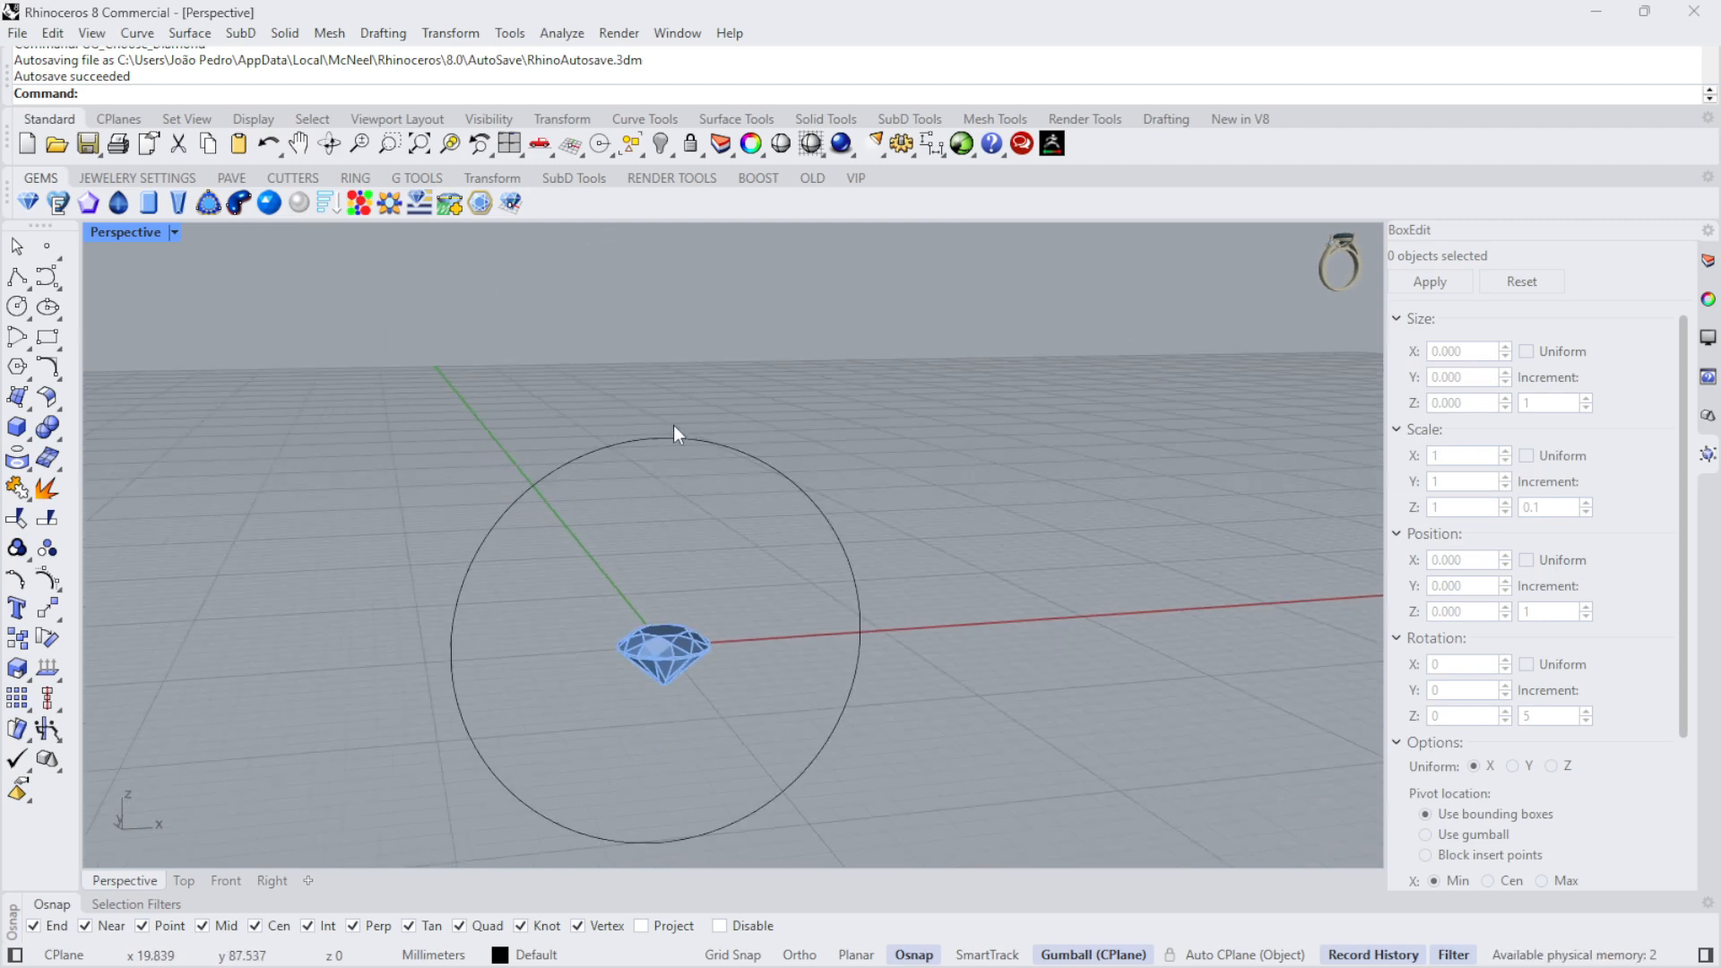
pyautogui.click(674, 635)
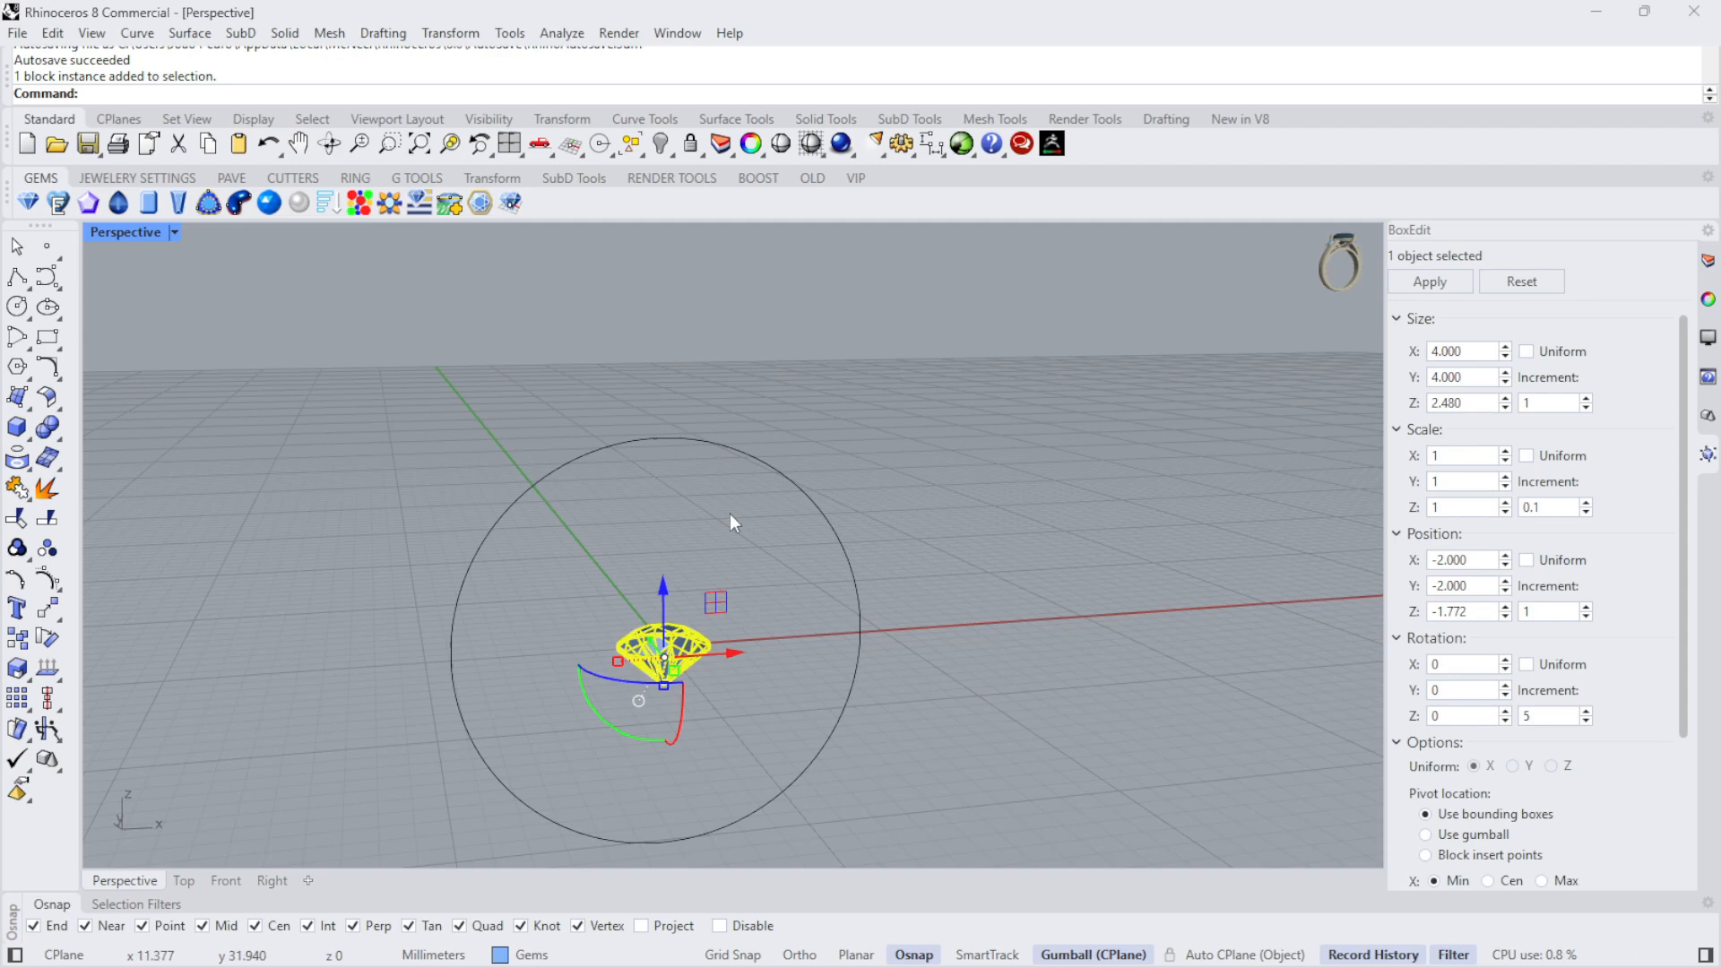
pyautogui.moveTo(663, 598); pyautogui.dragTo(656, 344)
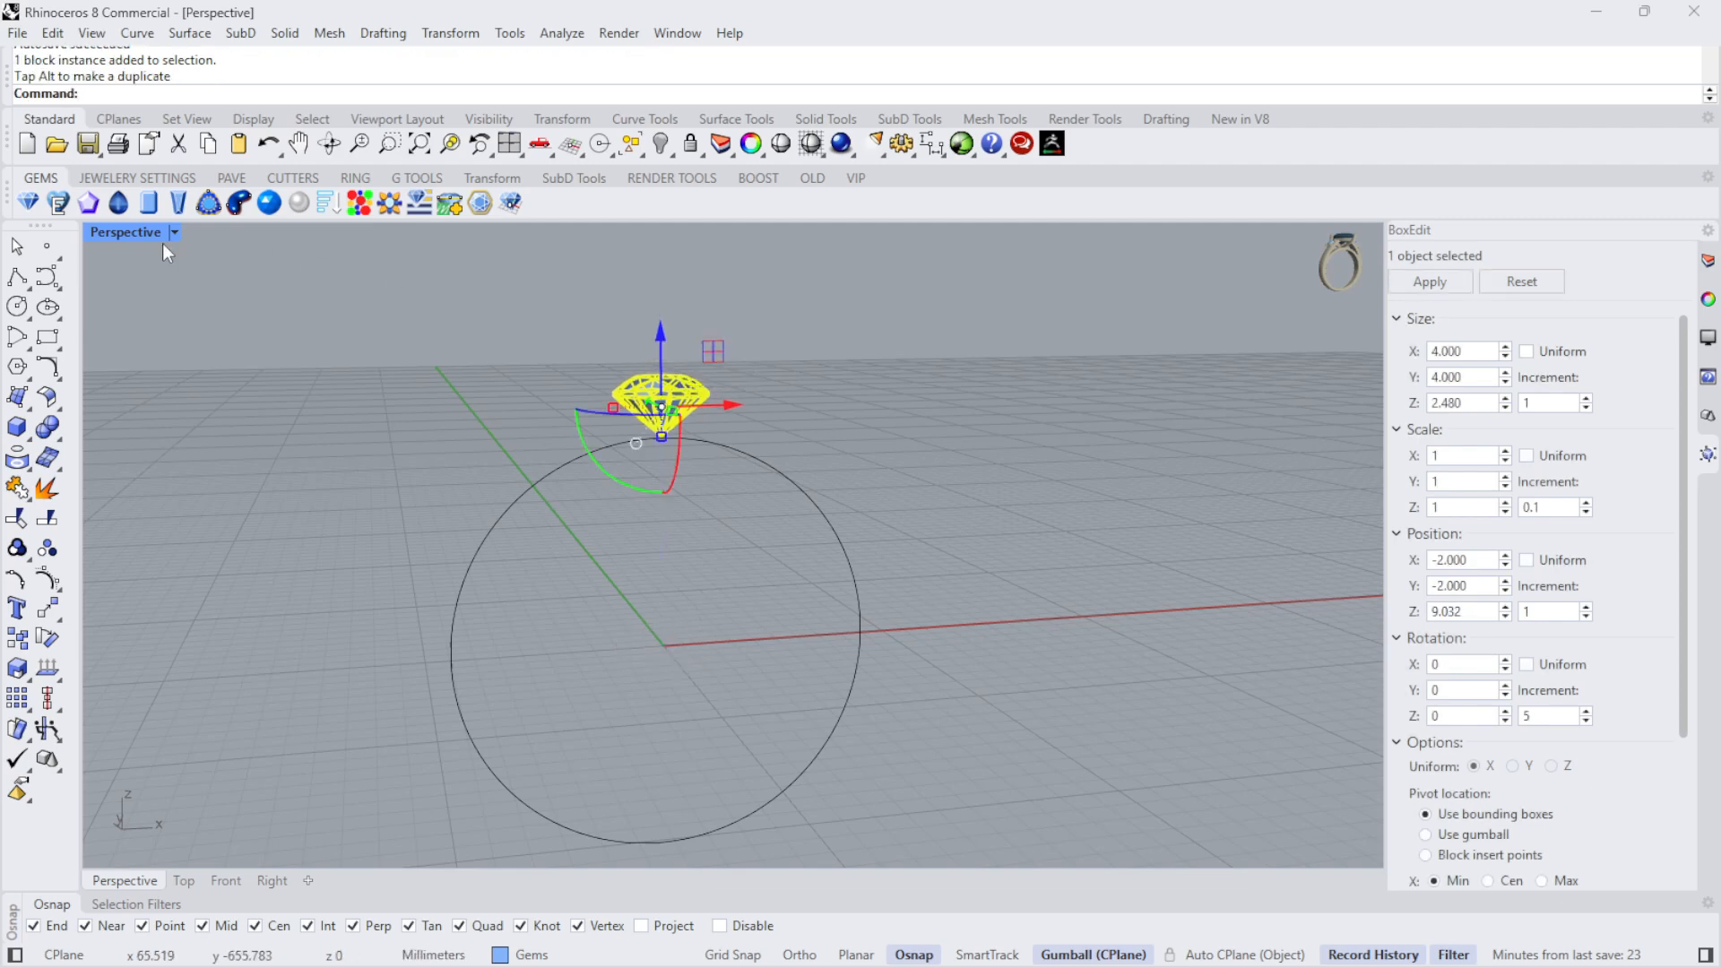
# - Raise the diamond slightly clear of the circle in the Front view, to a Z position of about 9.4 mm
pyautogui.doubleClick(125, 232)
pyautogui.scroll(5, 442, 733)
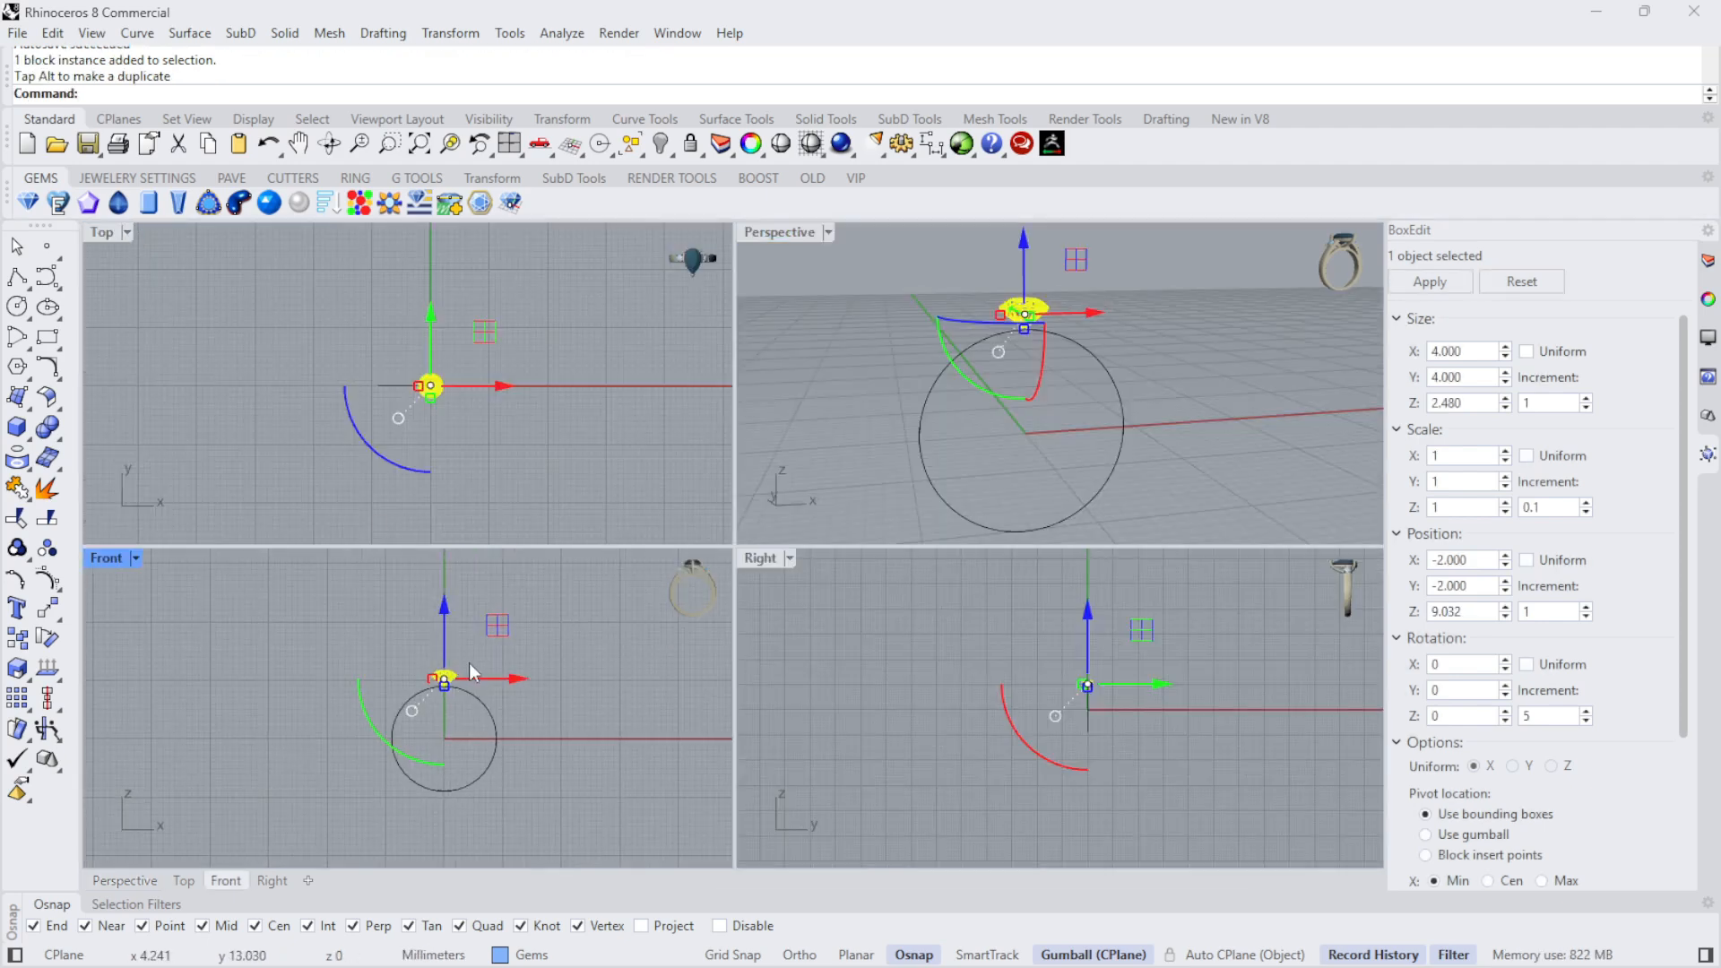
pyautogui.scroll(3, 376, 735)
pyautogui.scroll(-5, 406, 755)
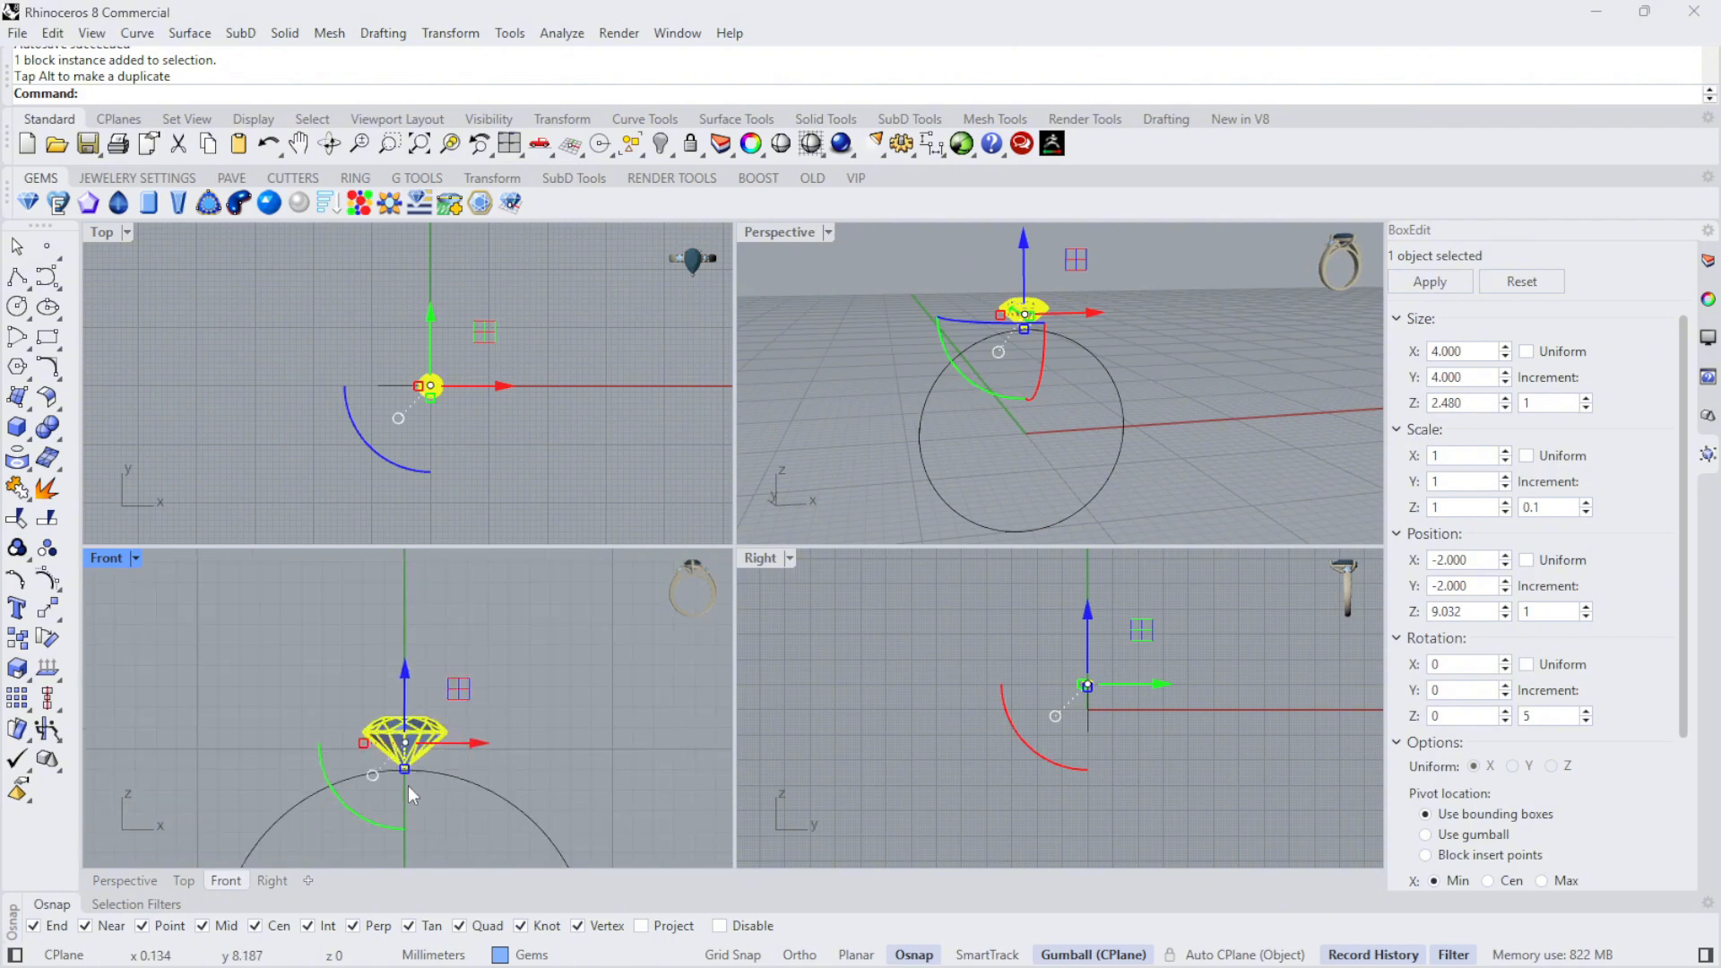
pyautogui.moveTo(404, 664); pyautogui.dragTo(398, 664)
pyautogui.scroll(5, 421, 788)
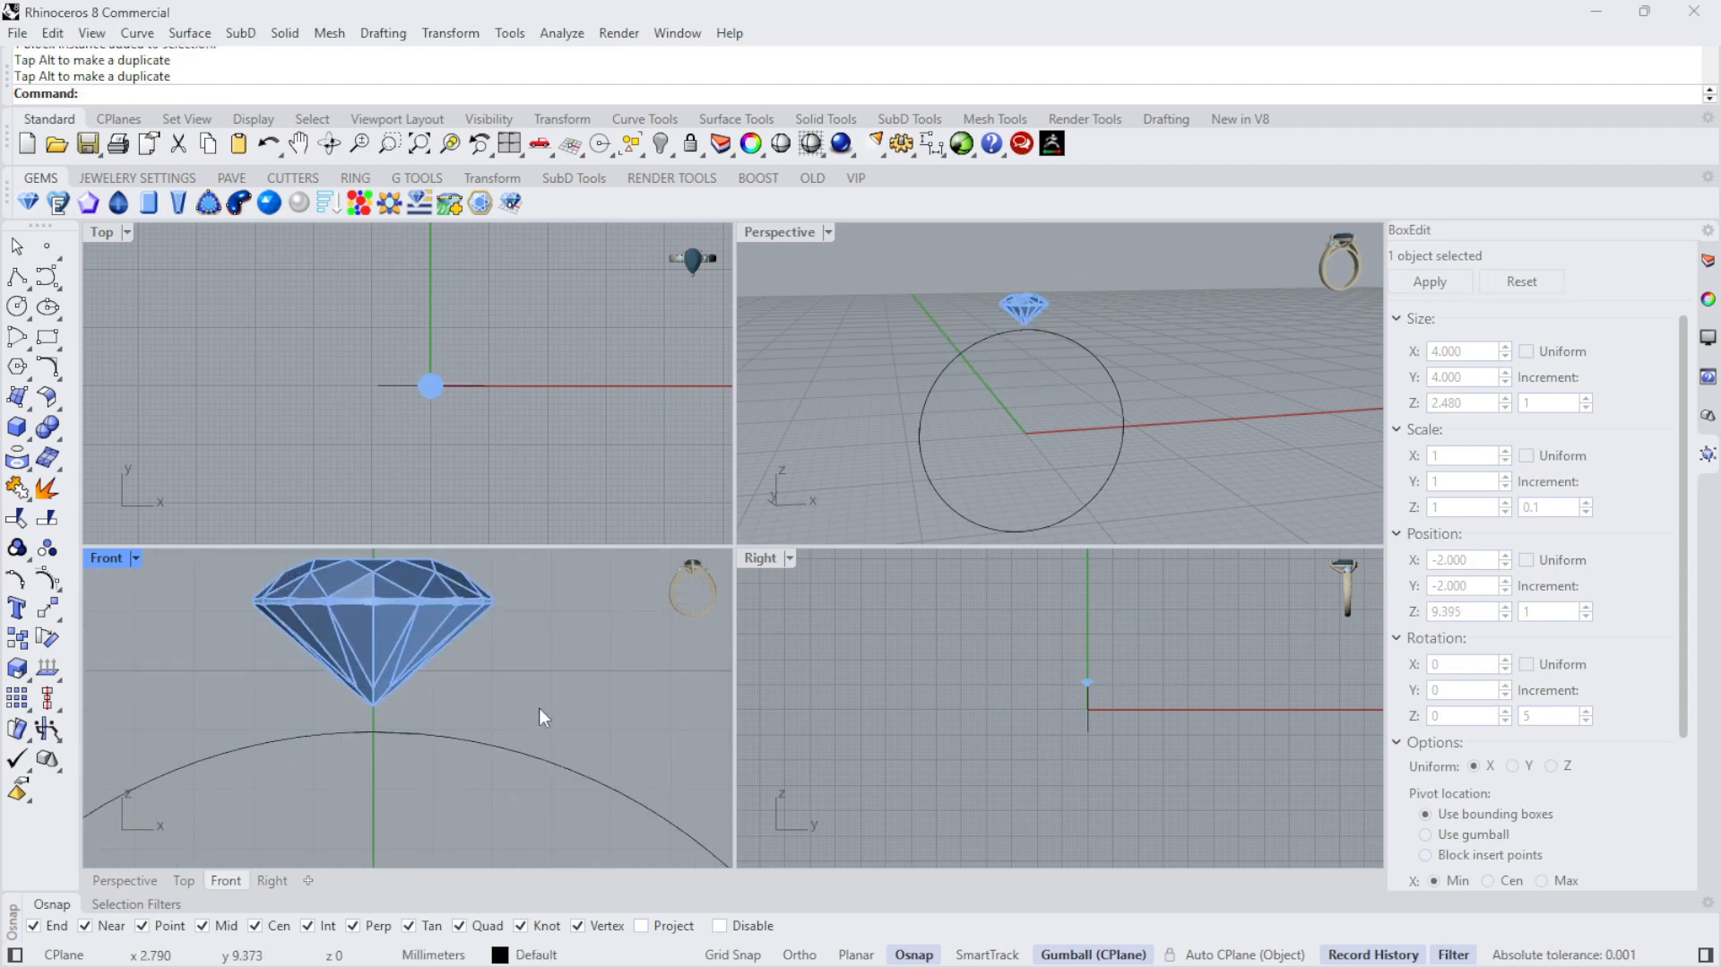
# - Select the diamond in a maximized Perspective view and assign it as the gem in the Bazel Gallery command
pyautogui.moveTo(1212, 391); pyautogui.dragTo(1238, 258, button='right')
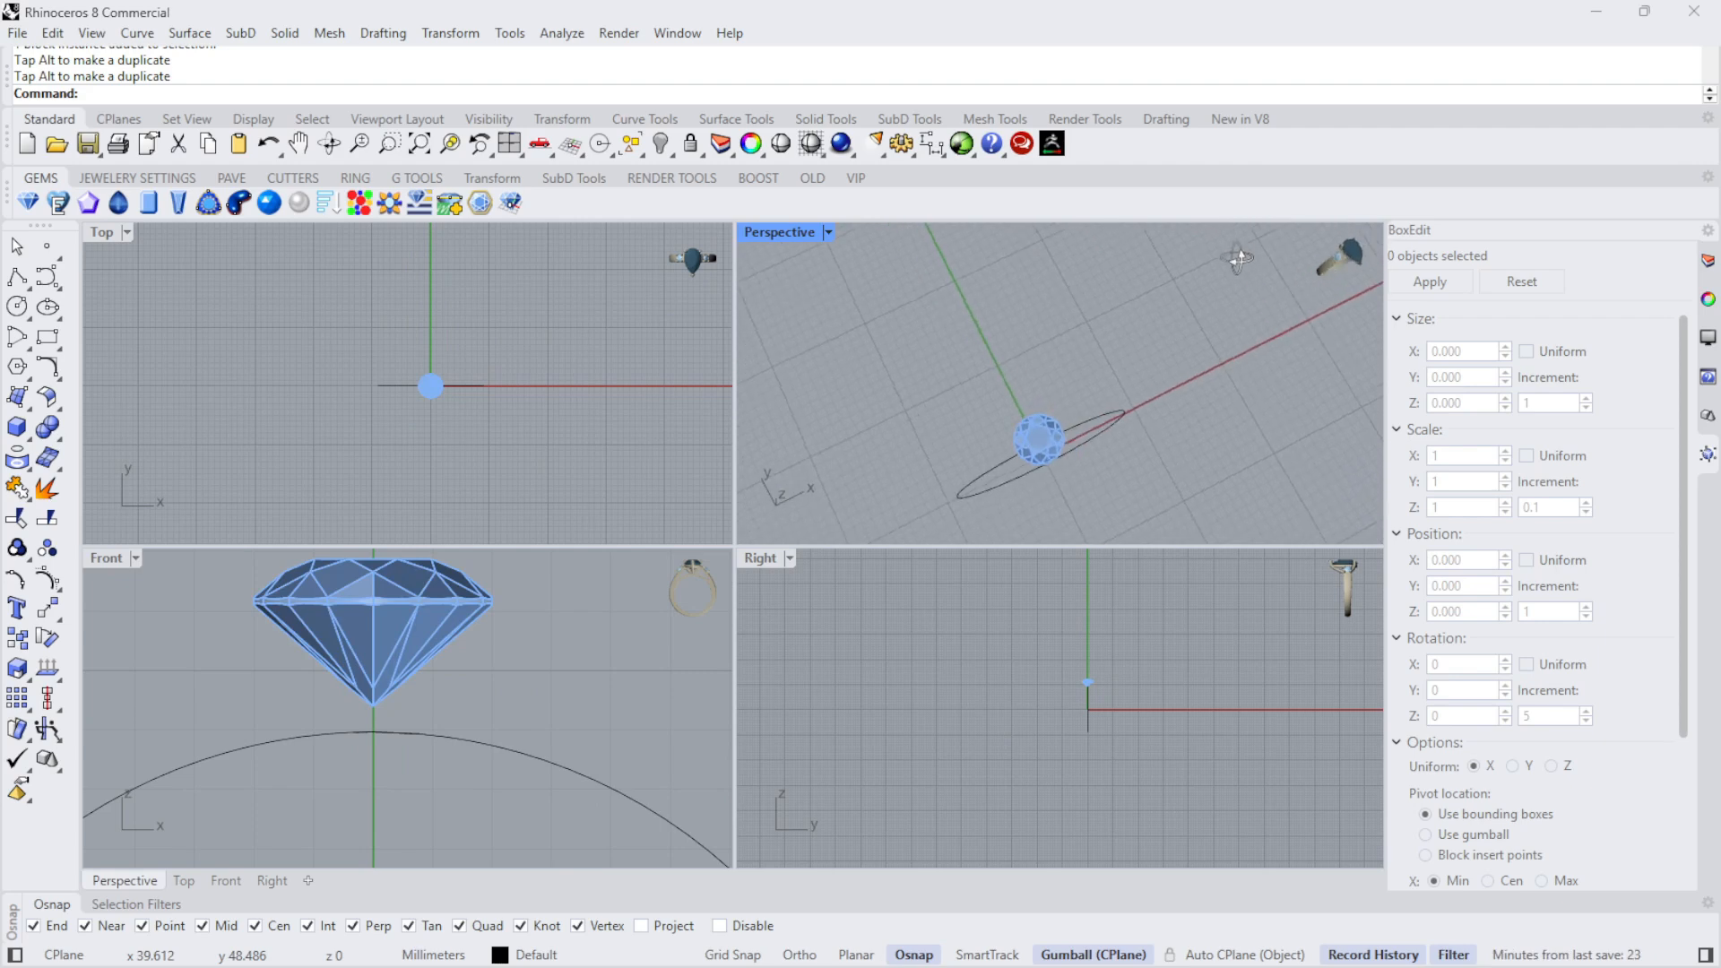
pyautogui.doubleClick(780, 234)
pyautogui.moveTo(699, 618); pyautogui.dragTo(733, 502, button='right')
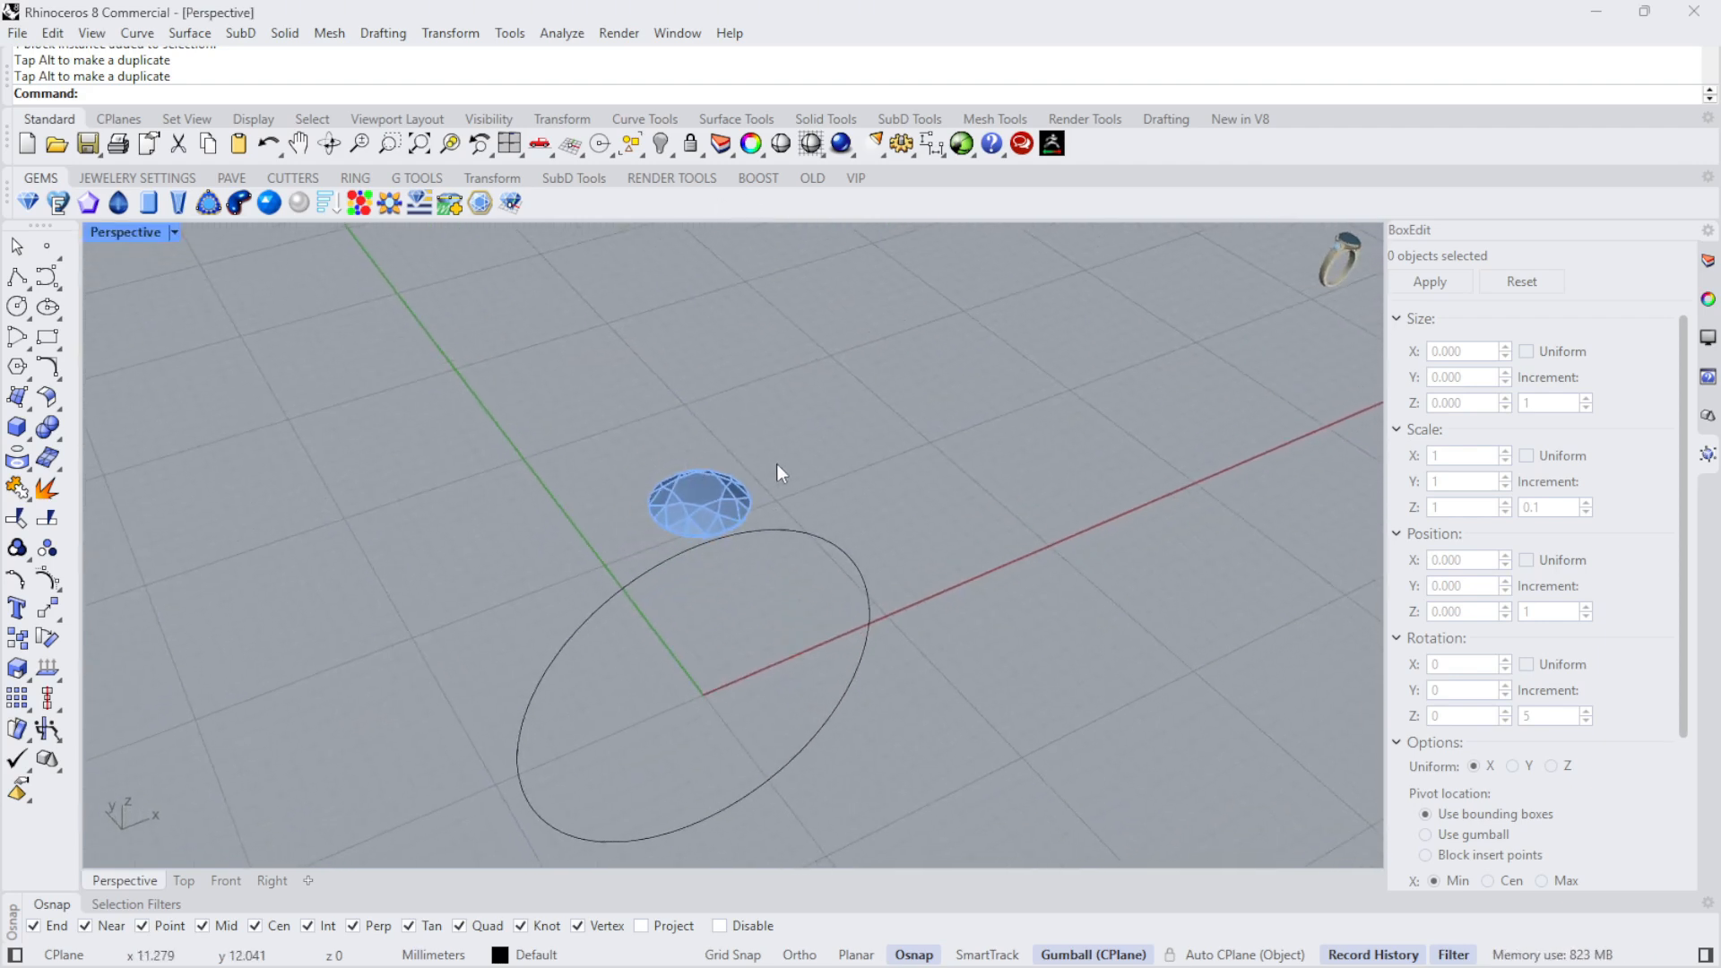
pyautogui.click(718, 508)
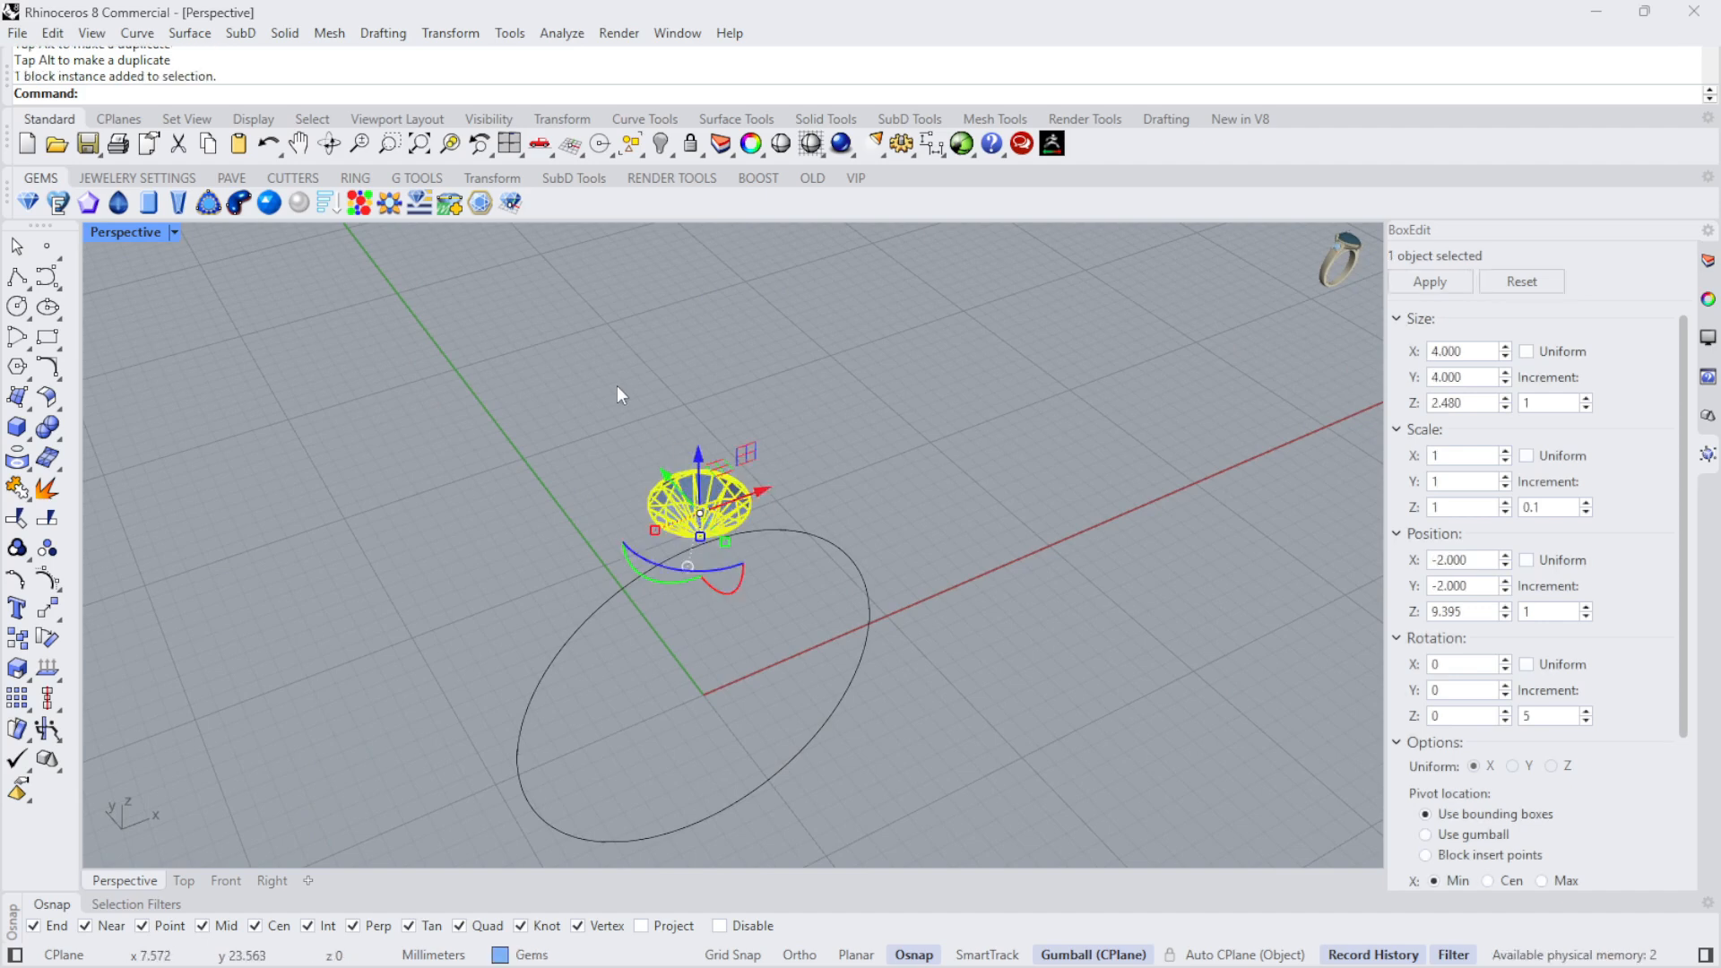
pyautogui.click(137, 177)
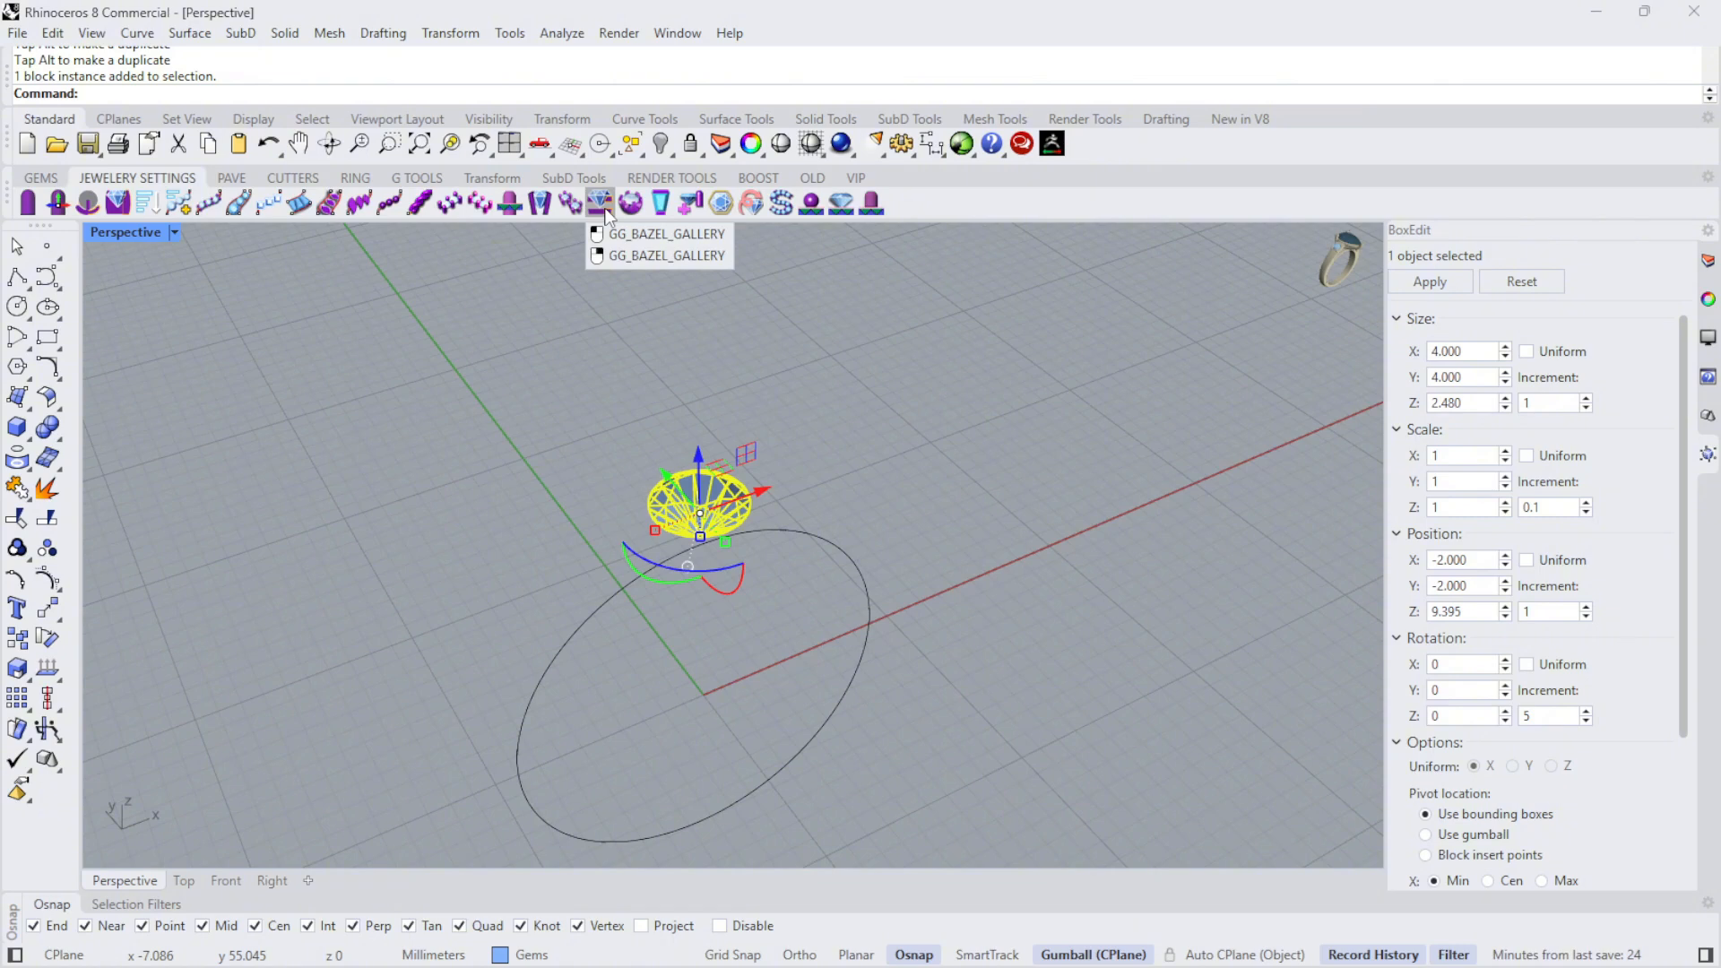
pyautogui.moveTo(760, 406); pyautogui.dragTo(609, 376, button='right')
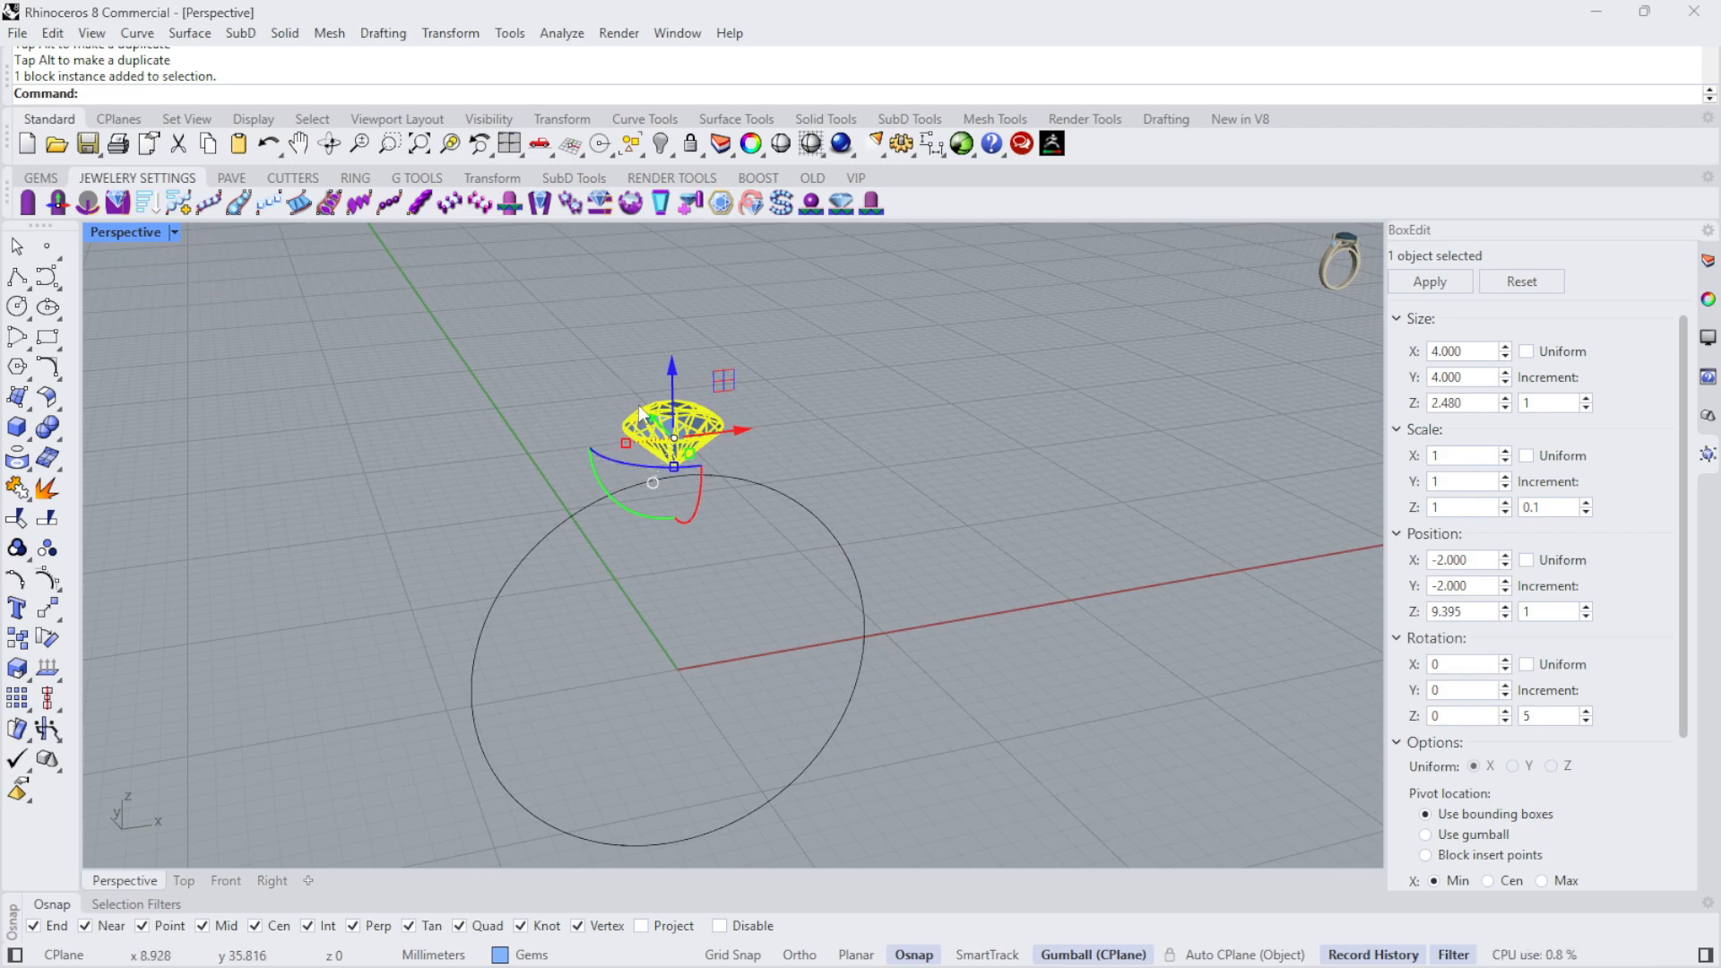
pyautogui.click(630, 203)
pyautogui.moveTo(495, 278); pyautogui.dragTo(1163, 270)
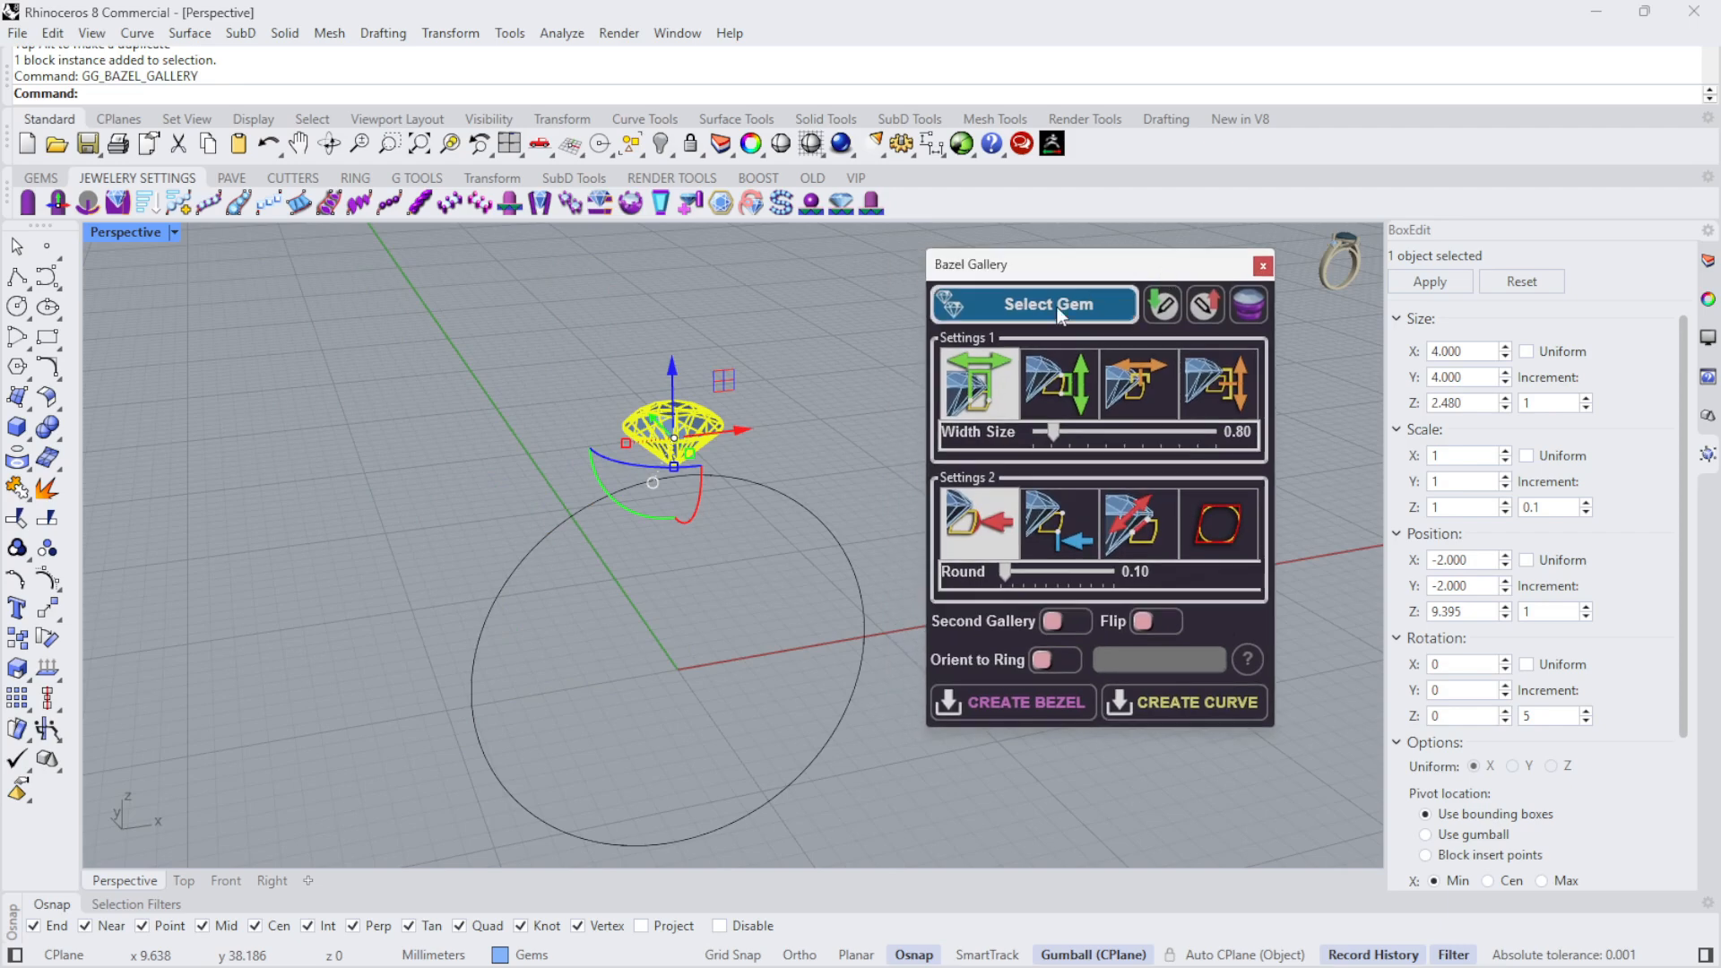
pyautogui.click(1035, 311)
# - Try different width sizes on the gallery around the diamond, including 1.22, 1.09, 0.59 and 0.71
pyautogui.moveTo(687, 357); pyautogui.dragTo(625, 290, button='right')
pyautogui.scroll(8, 604, 337)
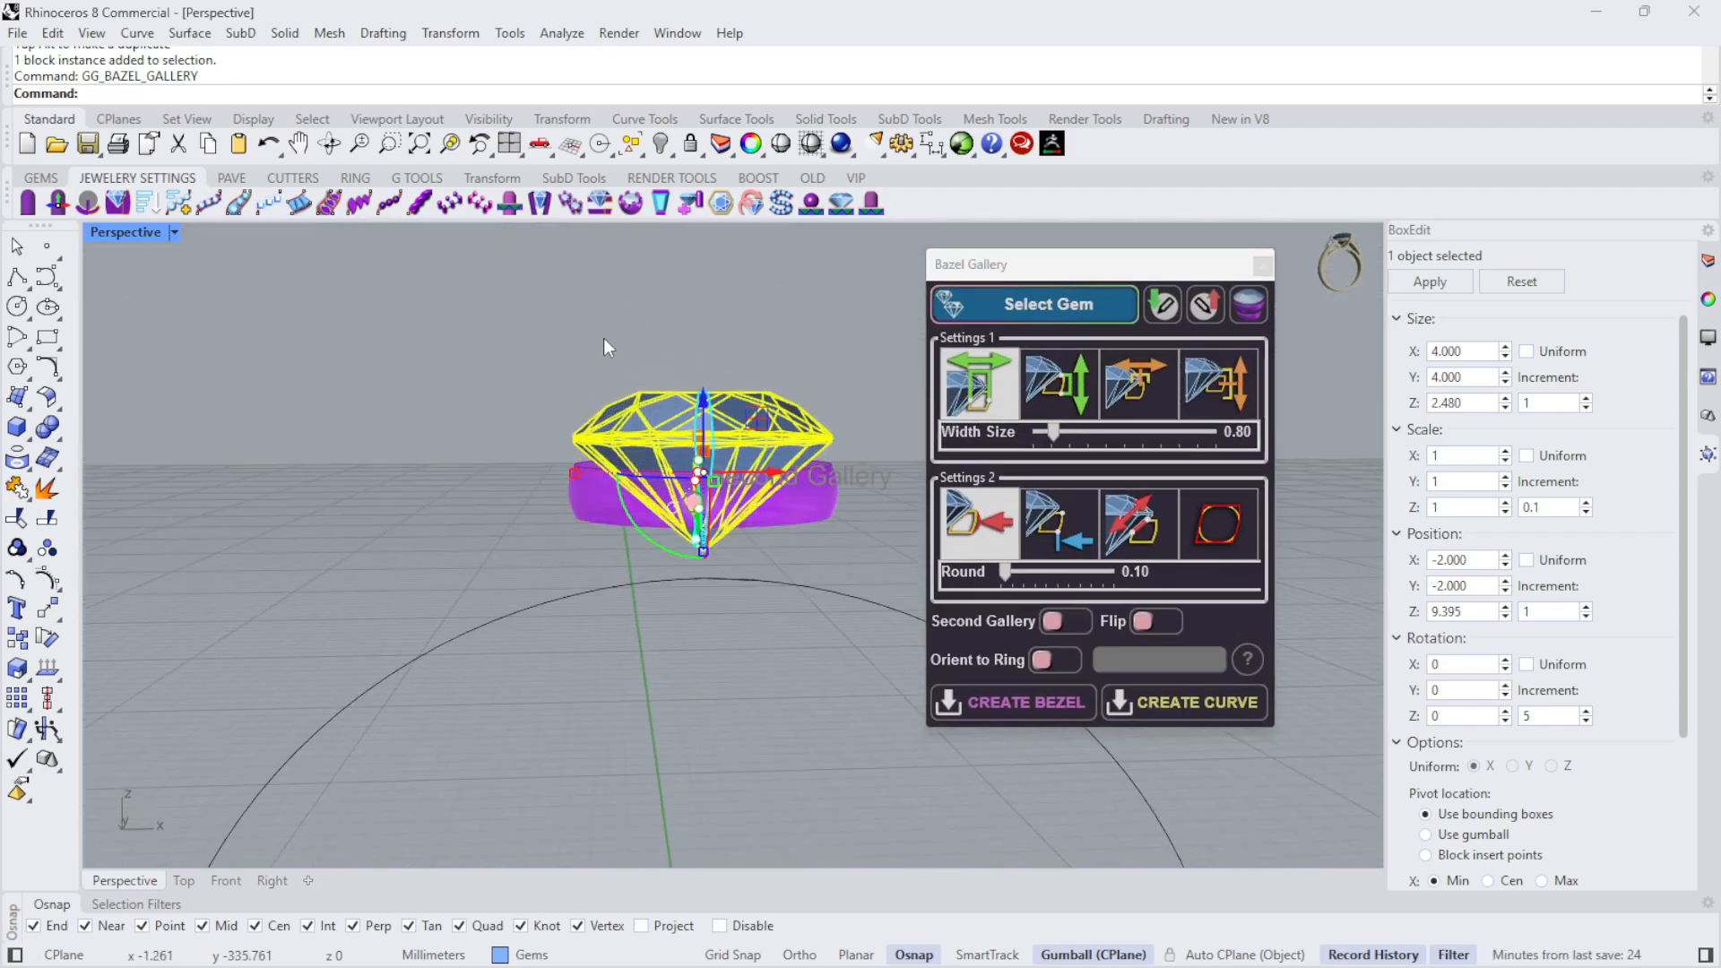
pyautogui.scroll(5, 584, 464)
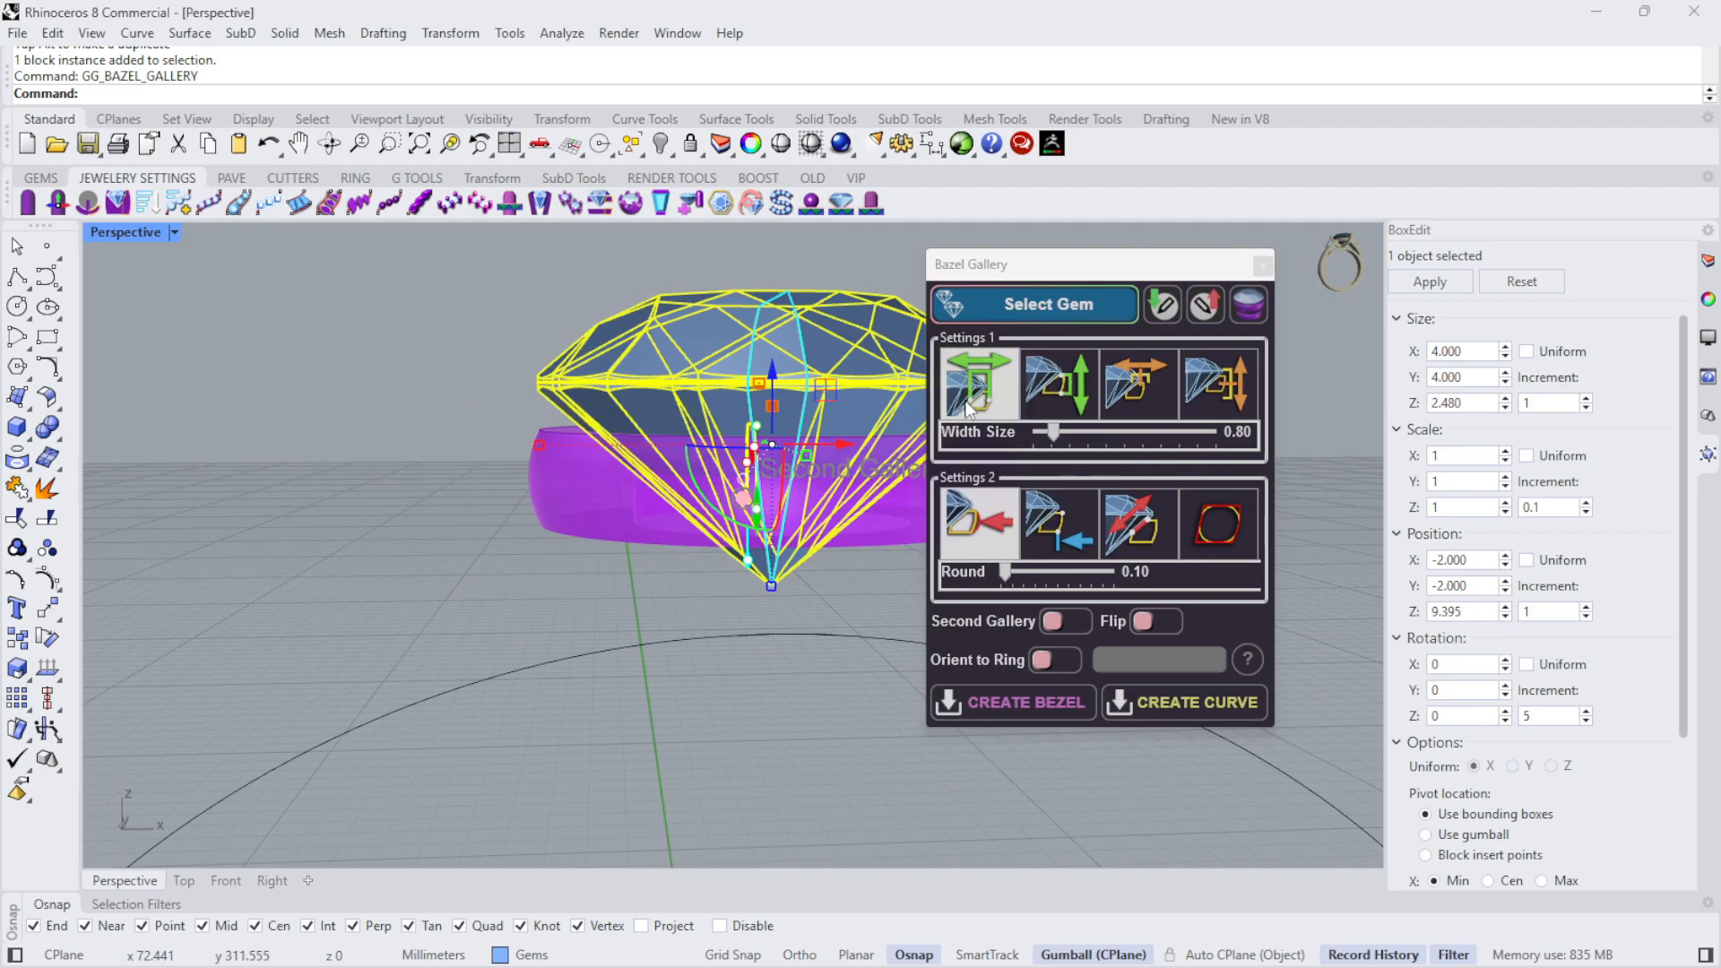
pyautogui.moveTo(448, 443); pyautogui.dragTo(438, 430, button='right')
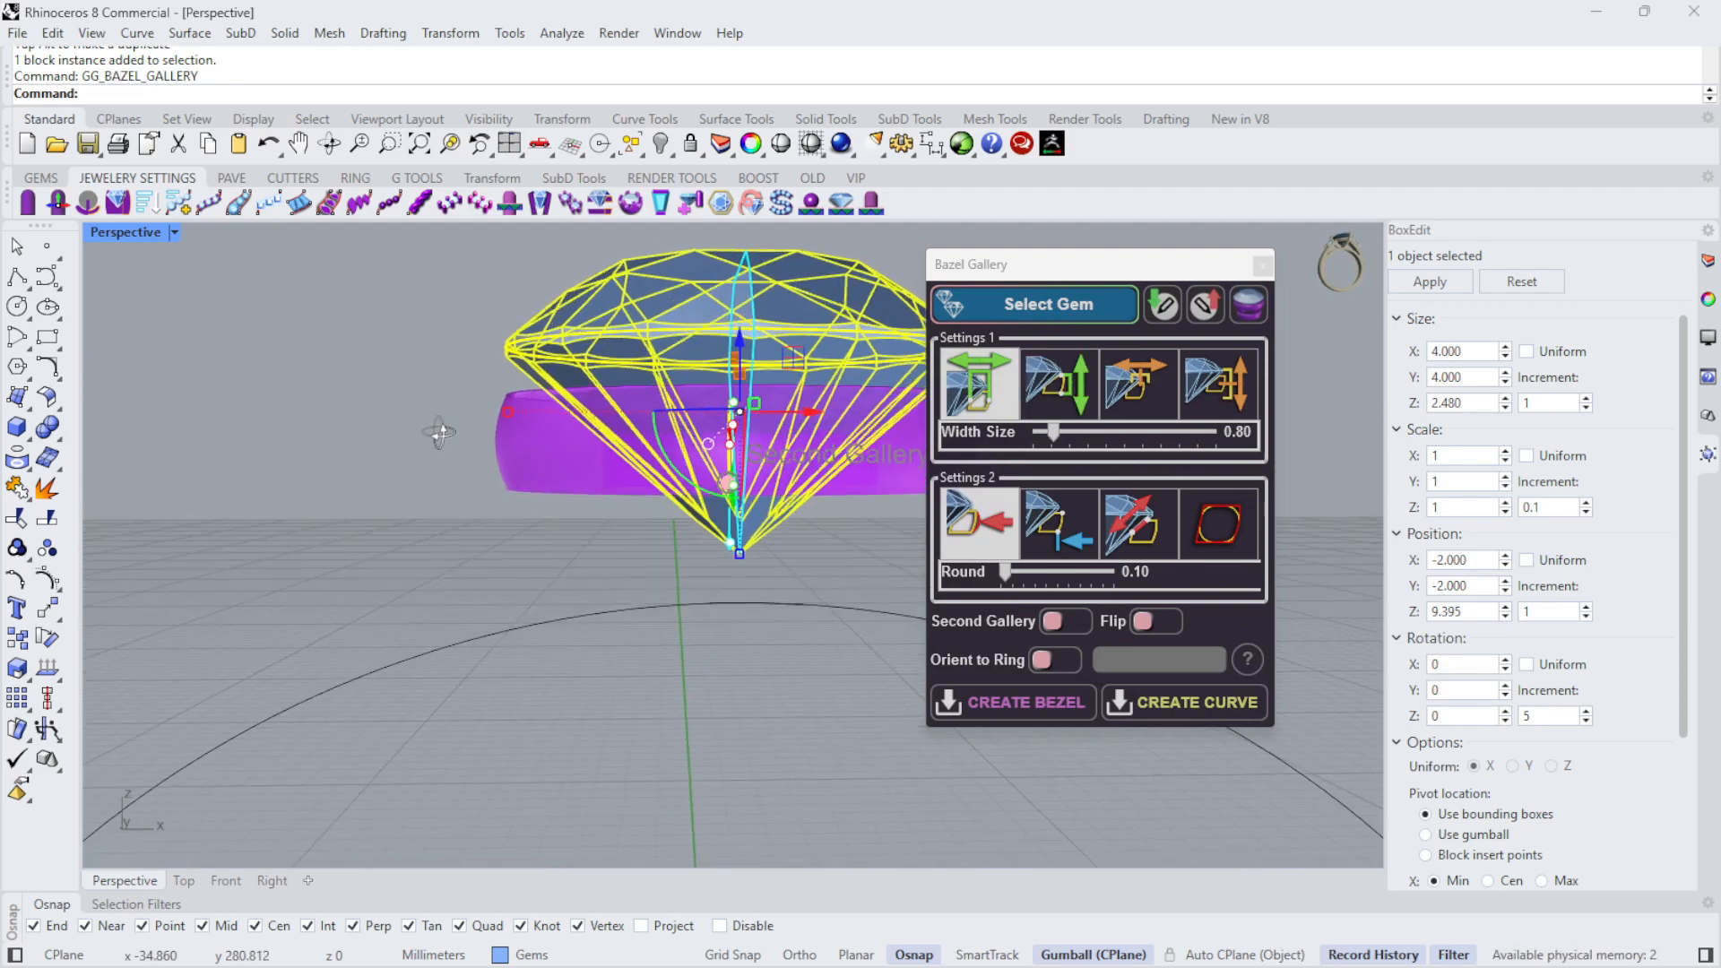
pyautogui.scroll(-8, 434, 439)
pyautogui.scroll(5, 511, 437)
pyautogui.moveTo(762, 339)
pyautogui.mouseDown(button='right')
pyautogui.moveTo(743, 337)
pyautogui.moveTo(767, 357)
pyautogui.mouseUp(button='right')
pyautogui.moveTo(1055, 437)
pyautogui.mouseDown()
pyautogui.moveTo(1098, 432)
pyautogui.moveTo(1016, 434)
pyautogui.moveTo(1220, 430)
pyautogui.moveTo(1044, 428)
pyautogui.moveTo(1075, 431)
pyautogui.mouseUp()
pyautogui.moveTo(644, 592); pyautogui.dragTo(816, 617, button='right')
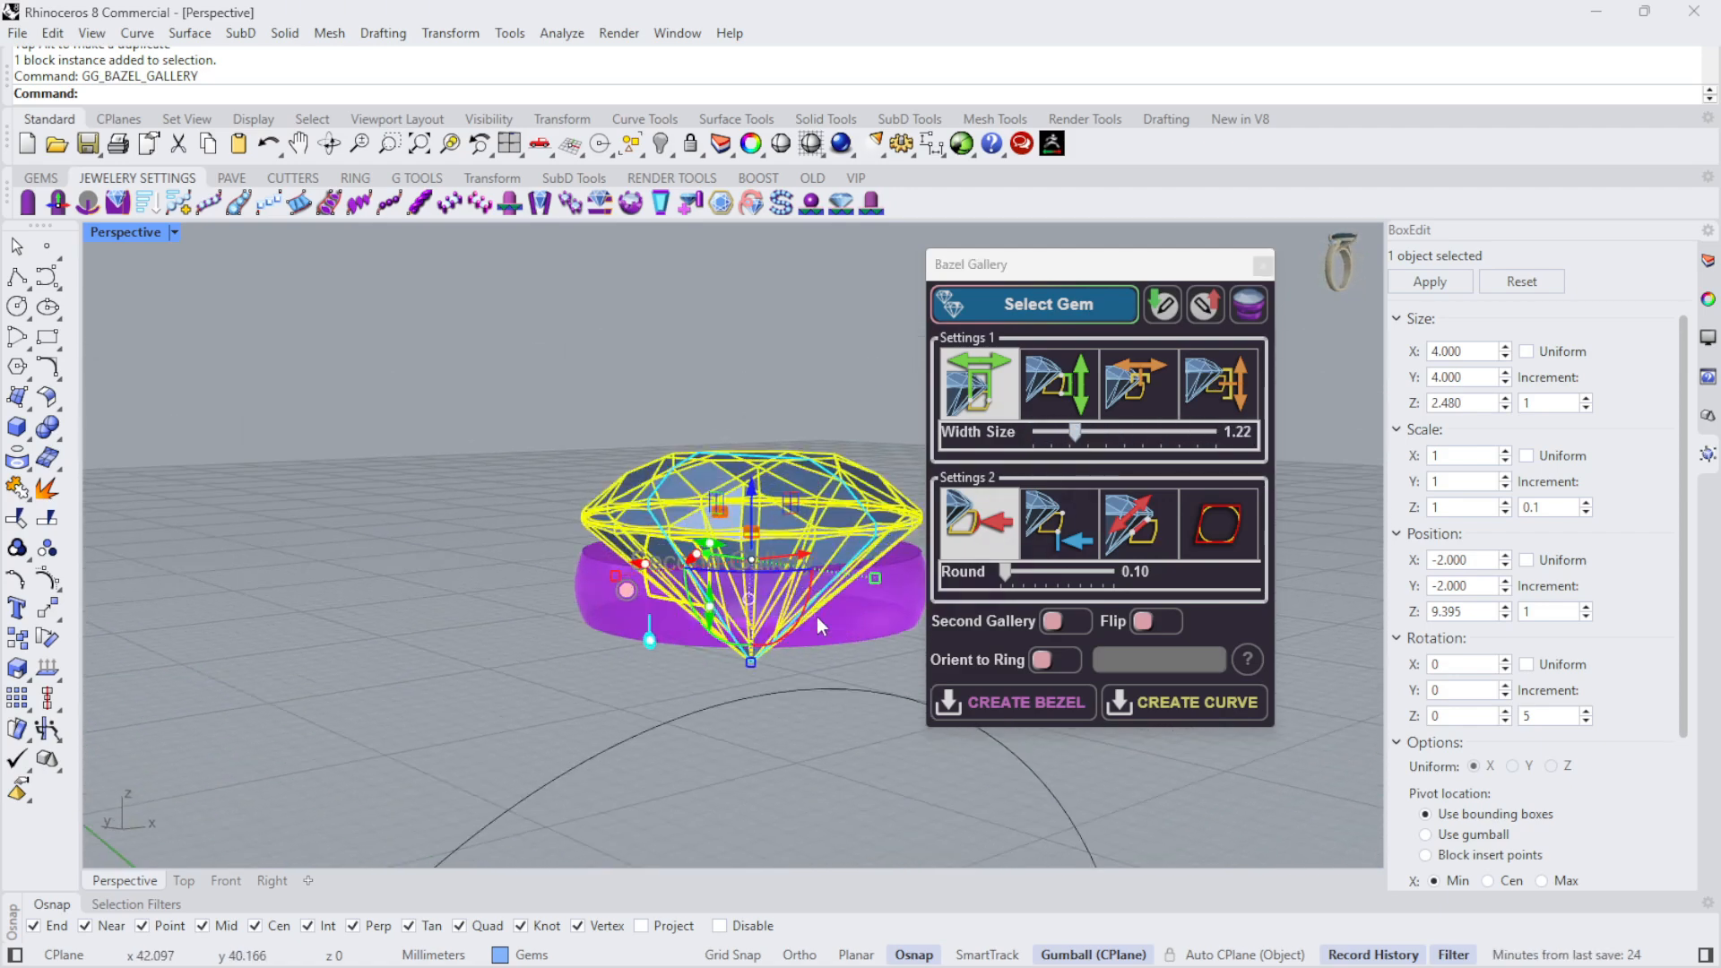
pyautogui.moveTo(1074, 431)
pyautogui.mouseDown()
pyautogui.moveTo(1101, 428)
pyautogui.moveTo(1037, 431)
pyautogui.moveTo(1068, 431)
pyautogui.mouseUp()
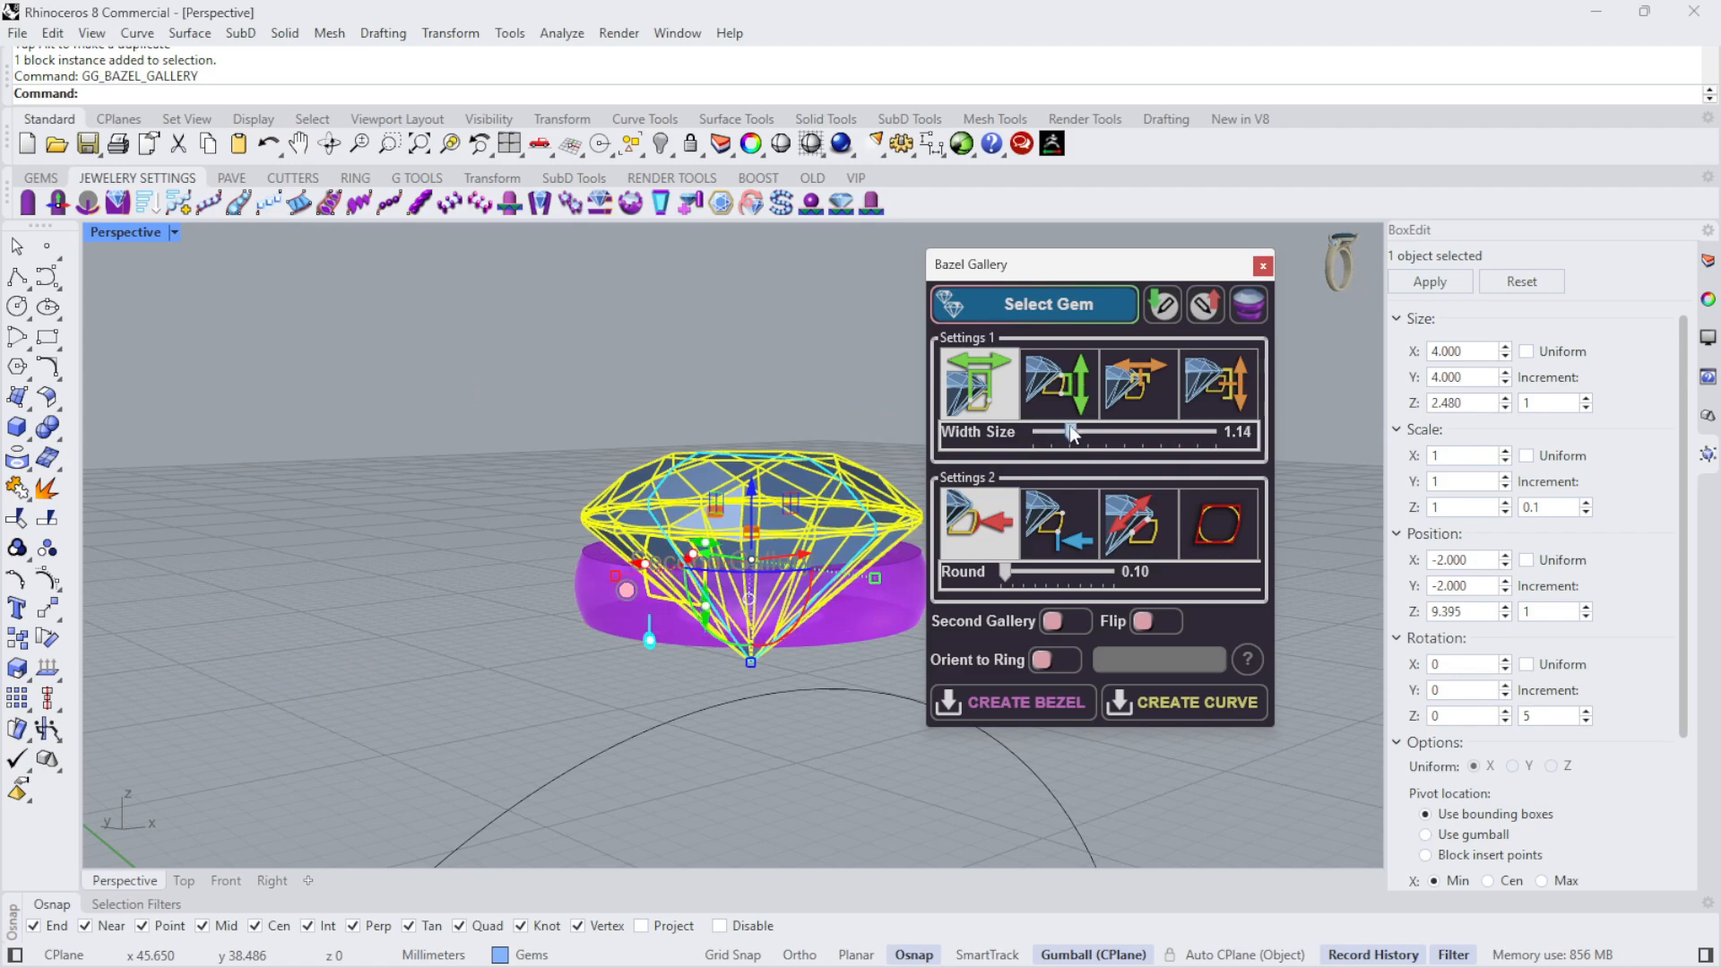
pyautogui.moveTo(717, 627); pyautogui.dragTo(502, 690, button='right')
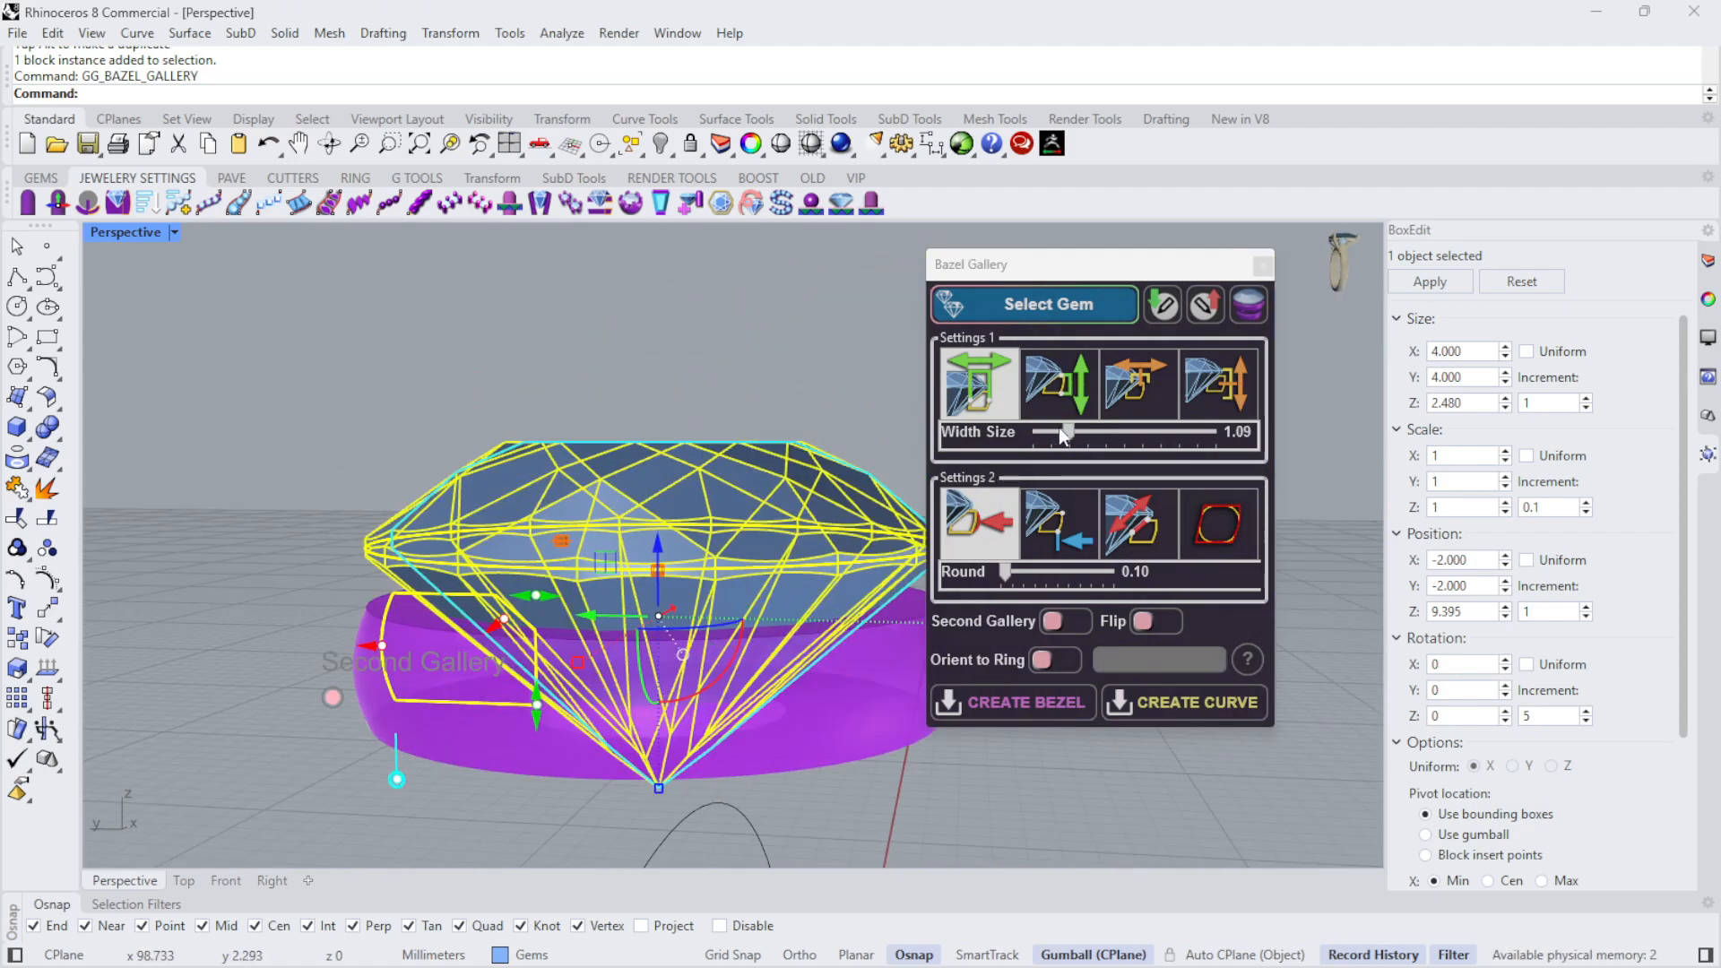
pyautogui.moveTo(1068, 431); pyautogui.dragTo(1042, 432)
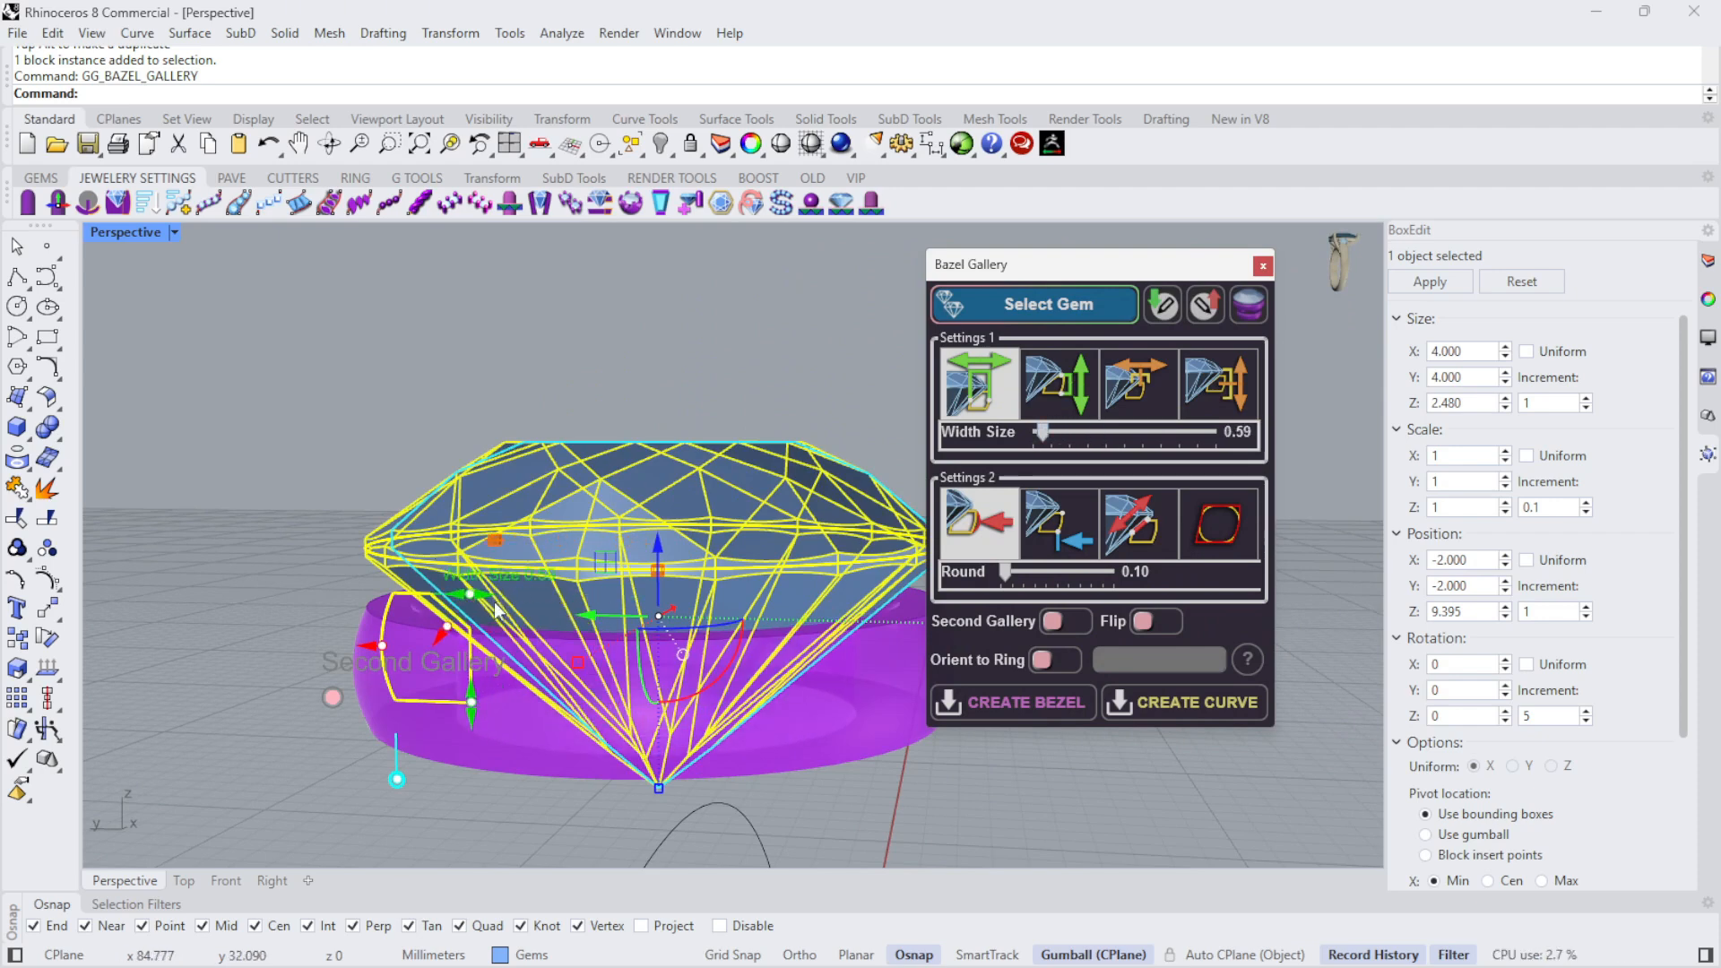
pyautogui.moveTo(489, 596)
pyautogui.mouseDown()
pyautogui.moveTo(433, 588)
pyautogui.moveTo(484, 594)
pyautogui.mouseUp()
# - Set the gallery's width size to exactly 0.80
pyautogui.rightClick(1049, 431)
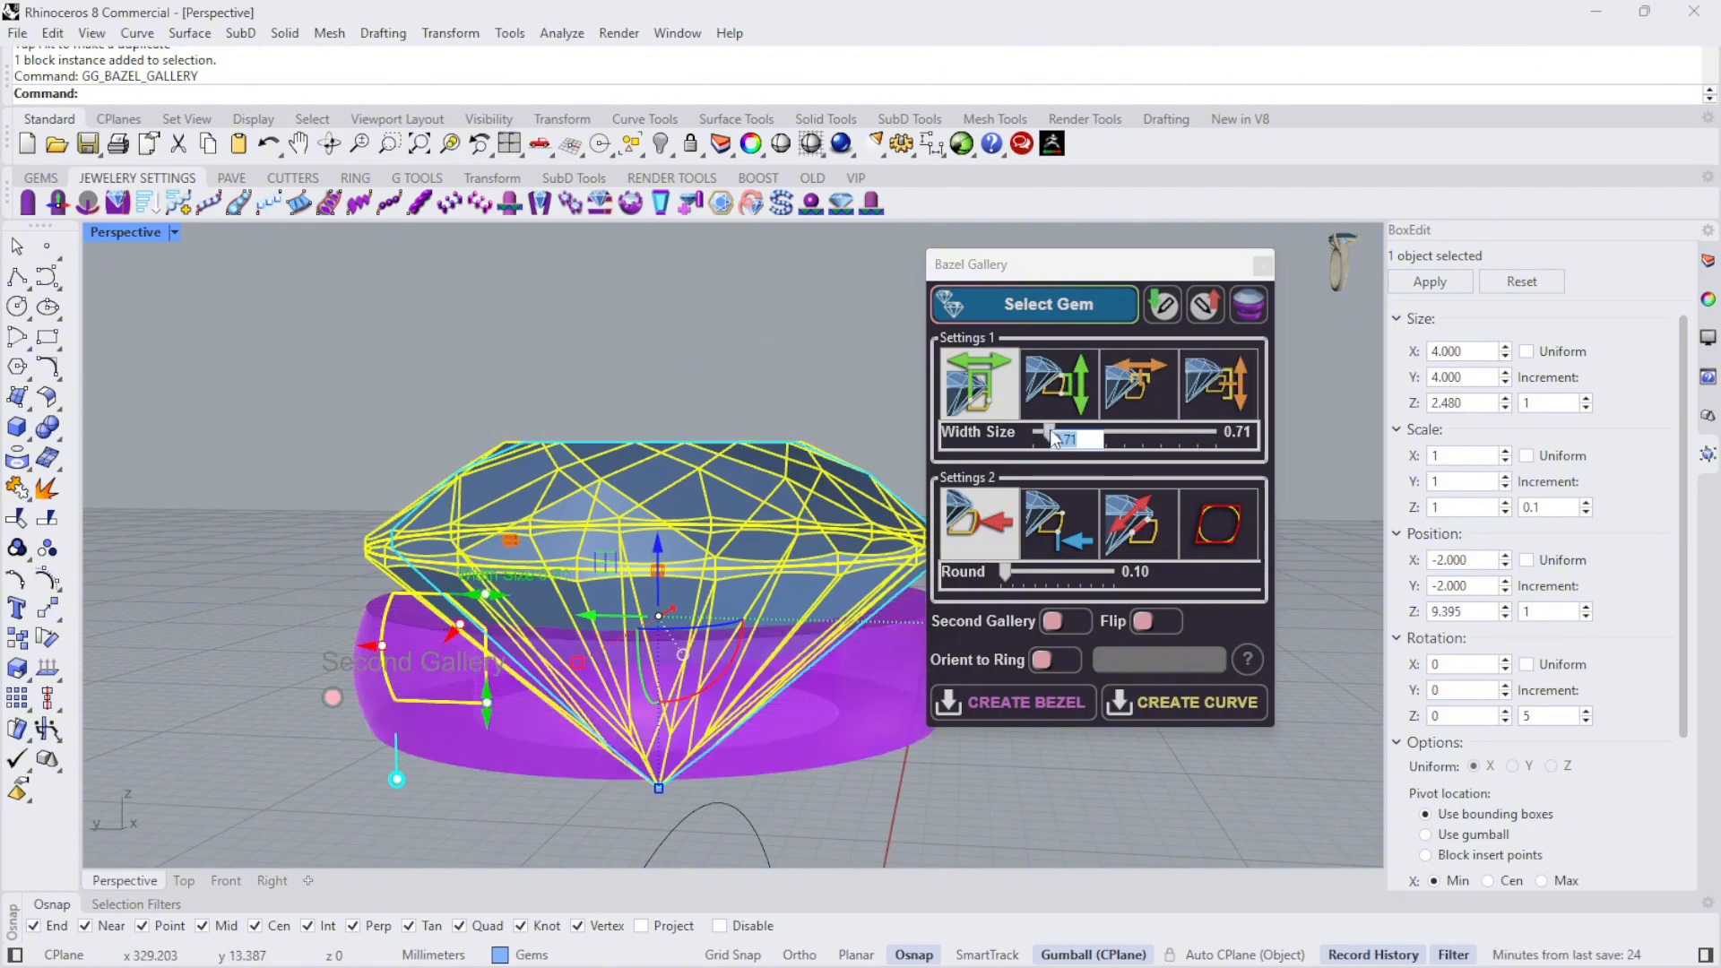
pyautogui.write('.8')
pyautogui.press('Return')
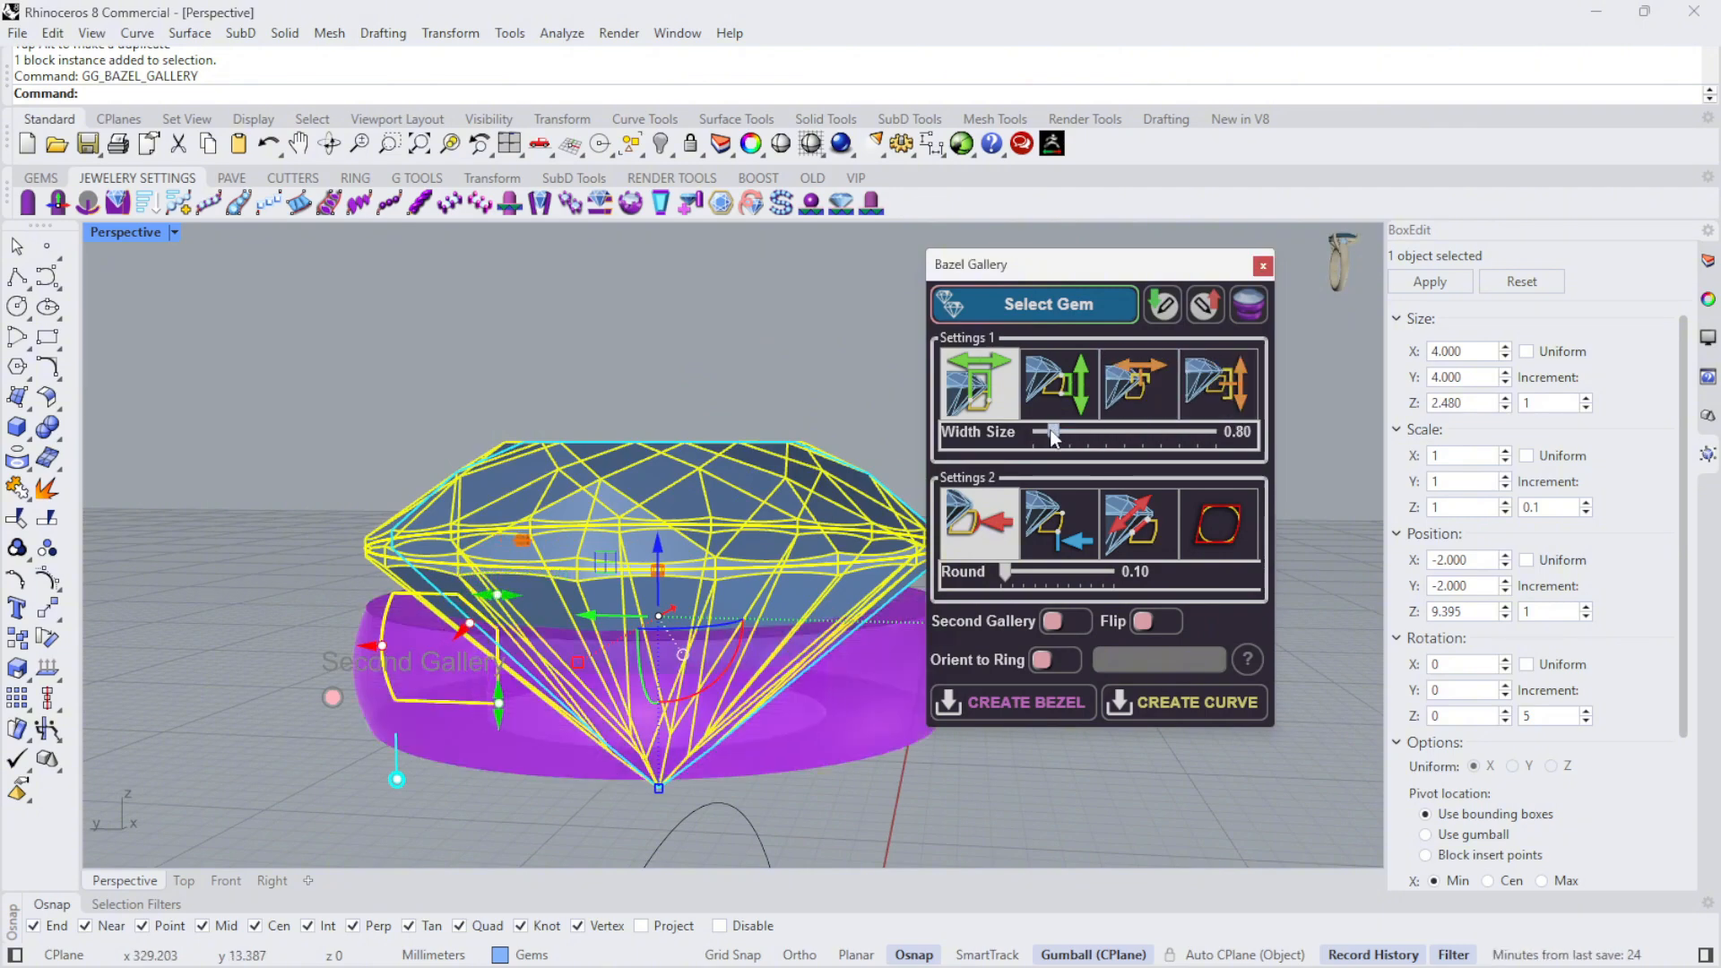
# - Flatten the gallery's rounded outer wall by reducing its Round value to 0.00
pyautogui.moveTo(448, 578); pyautogui.dragTo(498, 538, button='right')
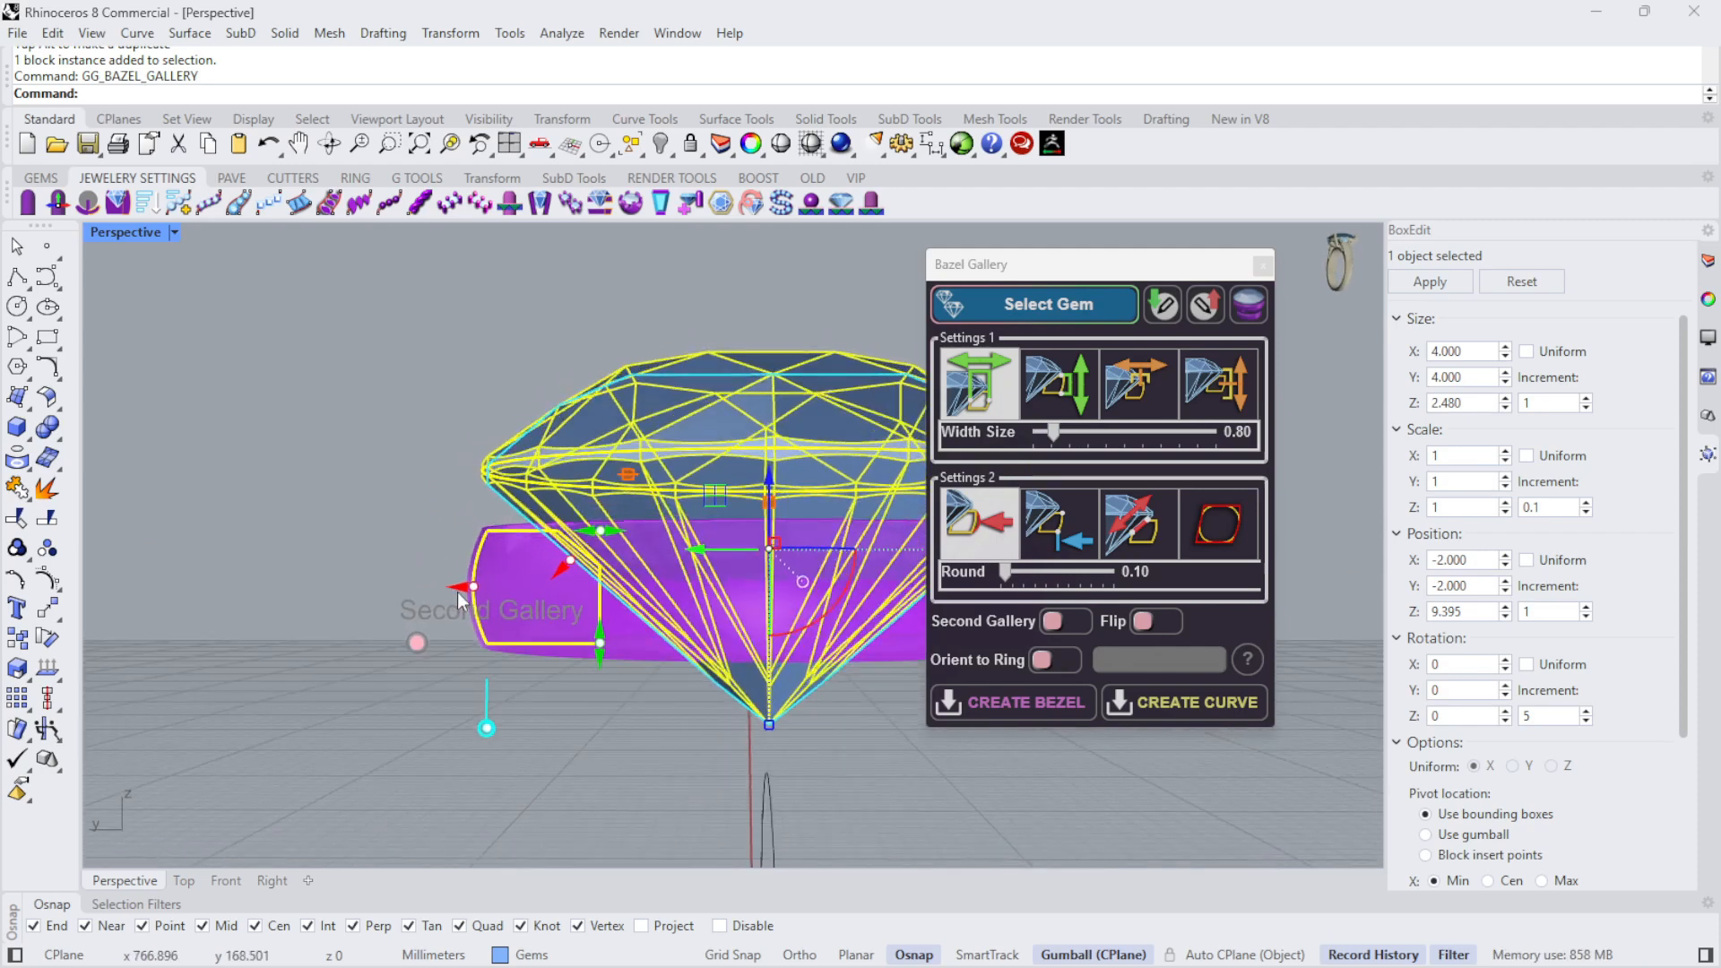
pyautogui.moveTo(472, 588); pyautogui.dragTo(485, 588)
pyautogui.moveTo(485, 587); pyautogui.dragTo(488, 587)
pyautogui.moveTo(467, 466); pyautogui.dragTo(597, 421, button='right')
pyautogui.scroll(4, 653, 520)
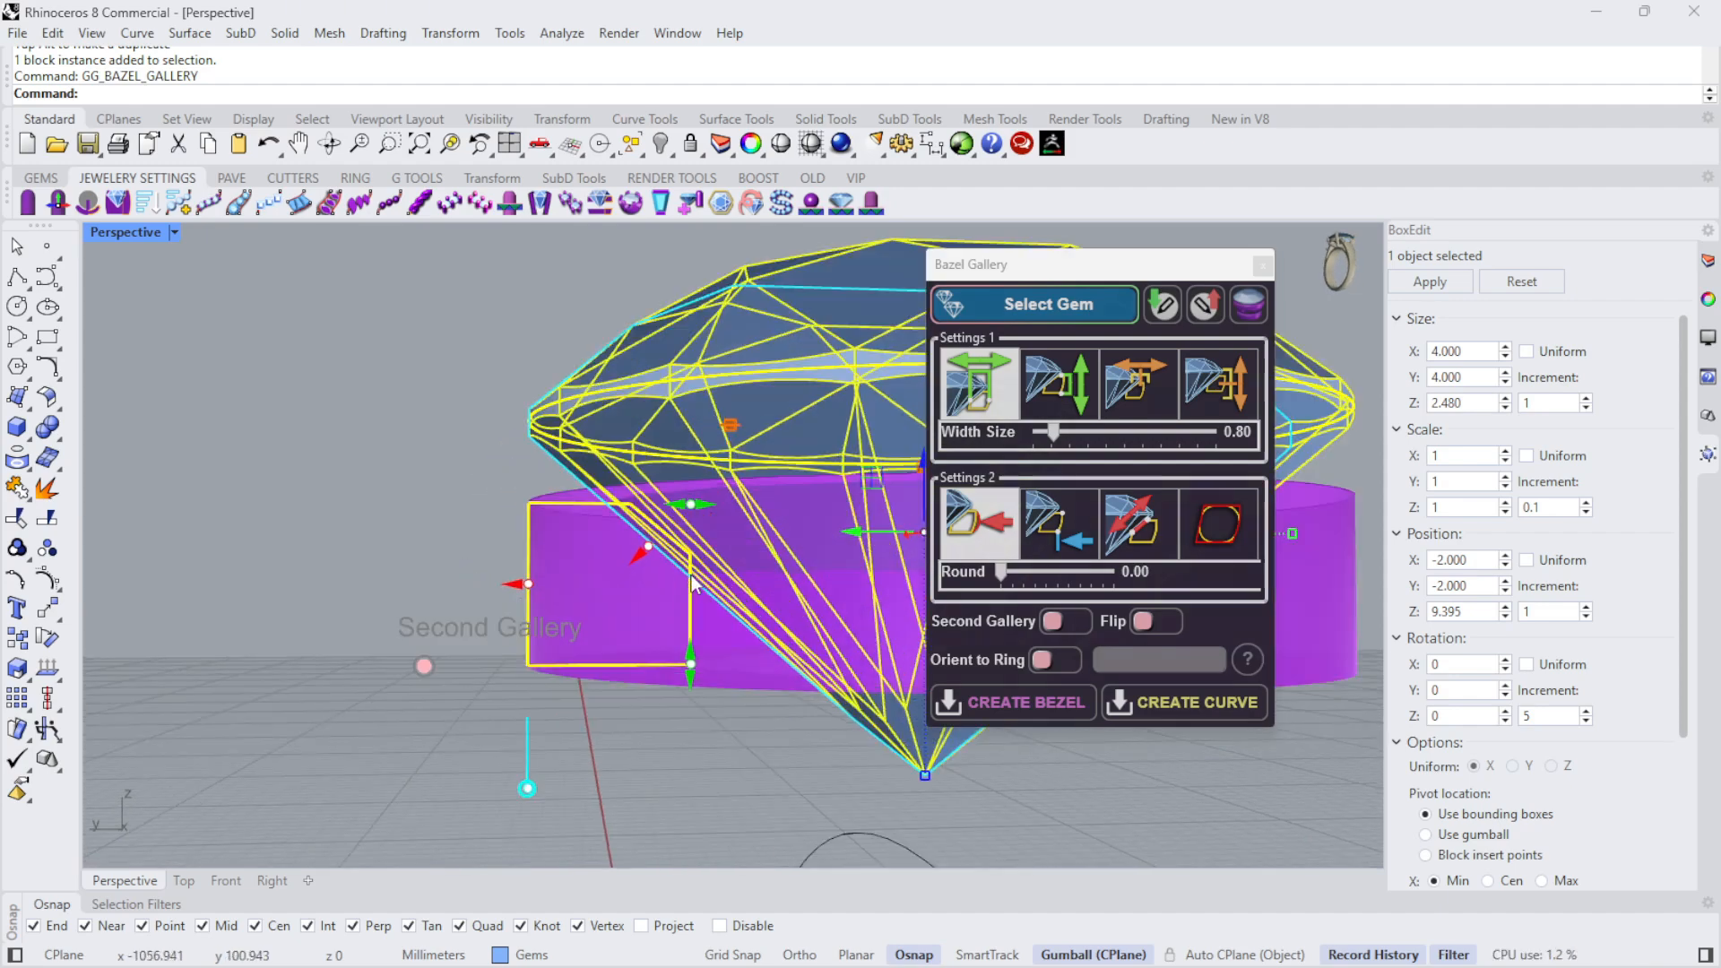
# - Increase the chamfer on the gallery's upper inner edge, finishing in the Right view at about 0.51
pyautogui.moveTo(653, 539); pyautogui.dragTo(615, 576)
pyautogui.moveTo(811, 623); pyautogui.dragTo(769, 616, button='right')
pyautogui.scroll(-5, 592, 587)
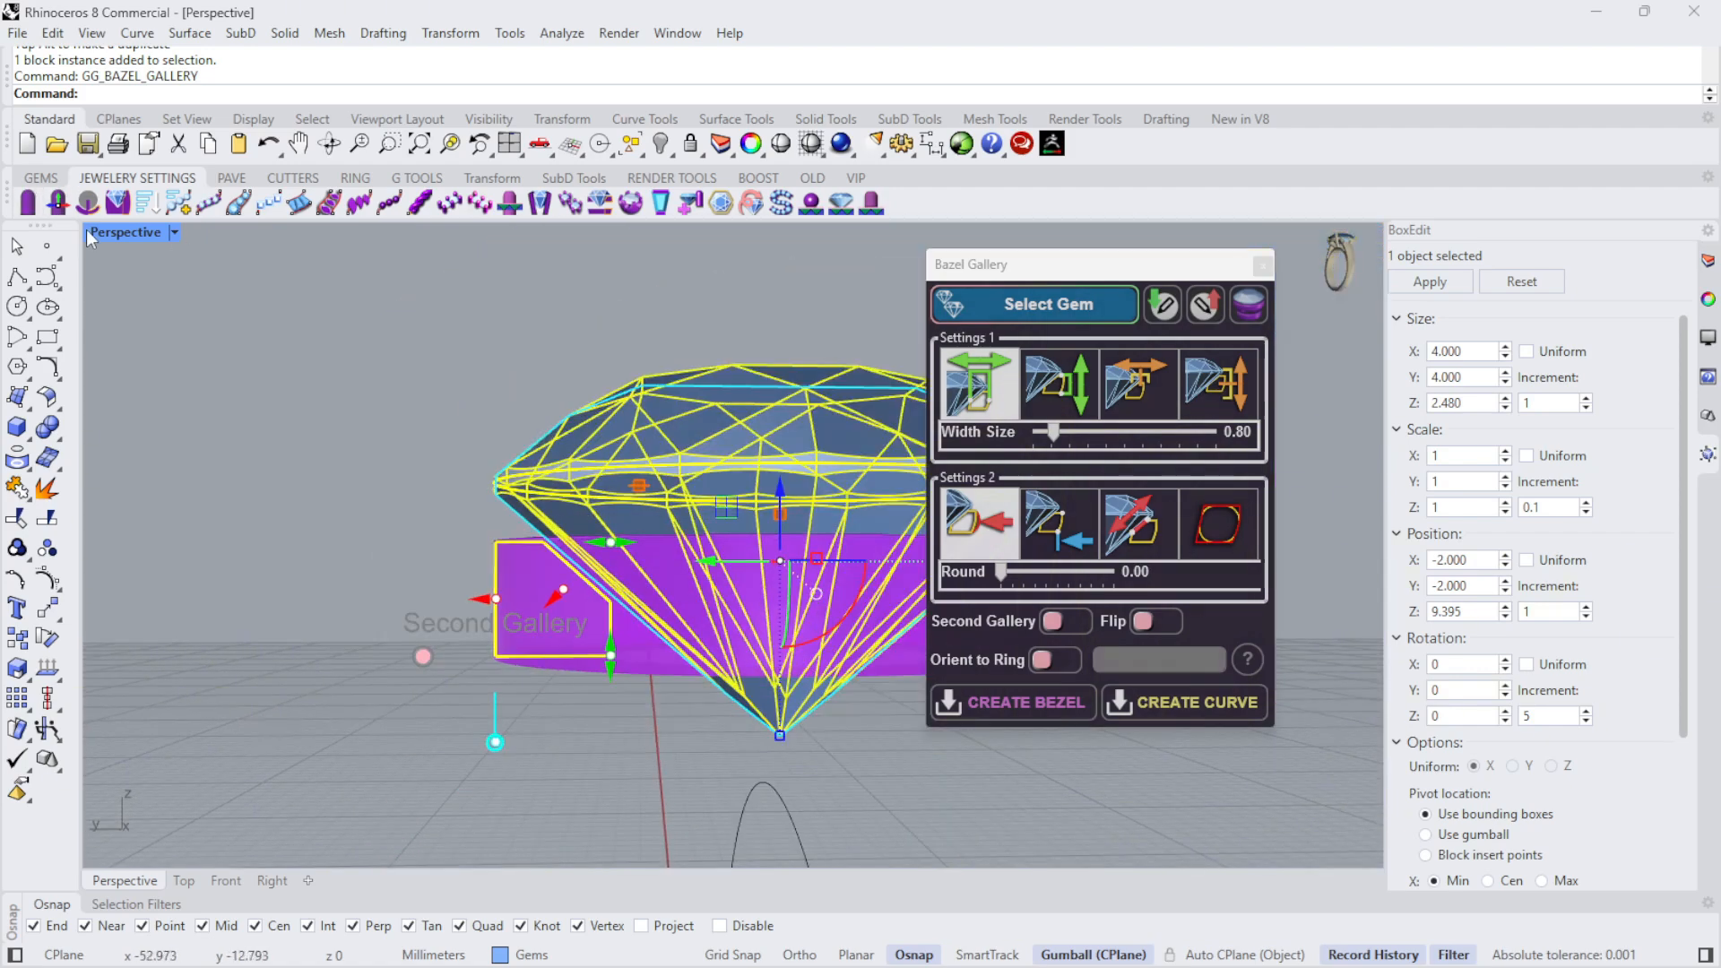
pyautogui.doubleClick(131, 233)
pyautogui.scroll(-4, 327, 690)
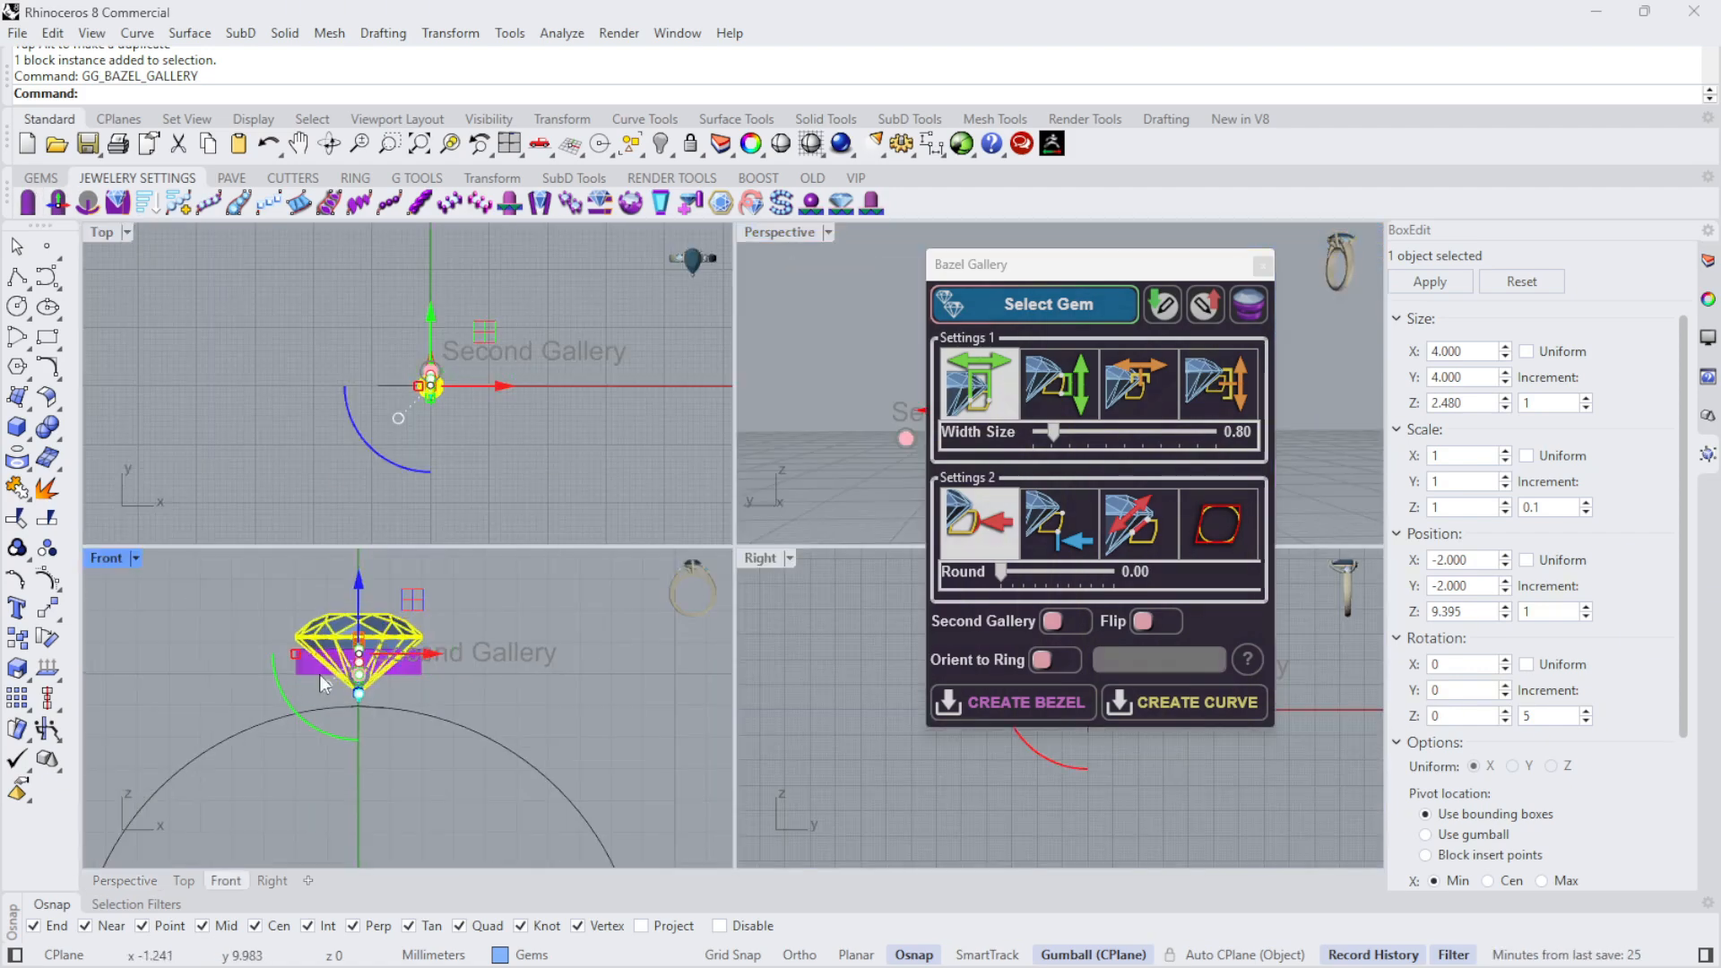
pyautogui.scroll(-6, 794, 686)
pyautogui.scroll(12, 916, 666)
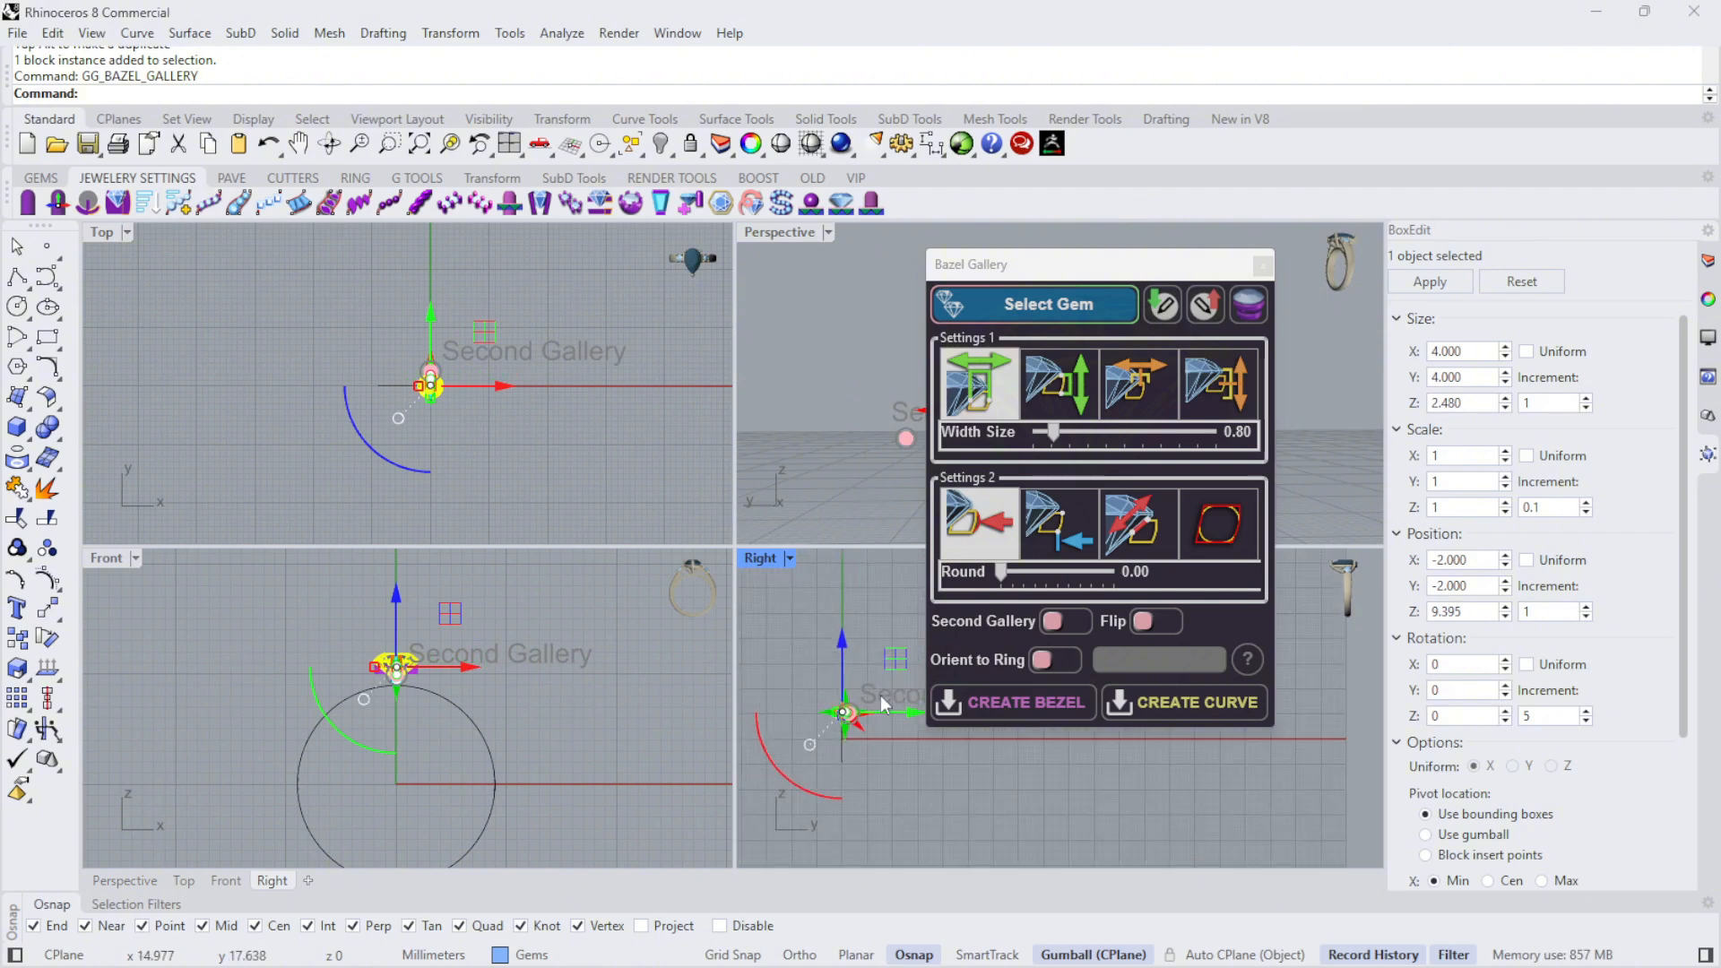
pyautogui.scroll(8, 803, 735)
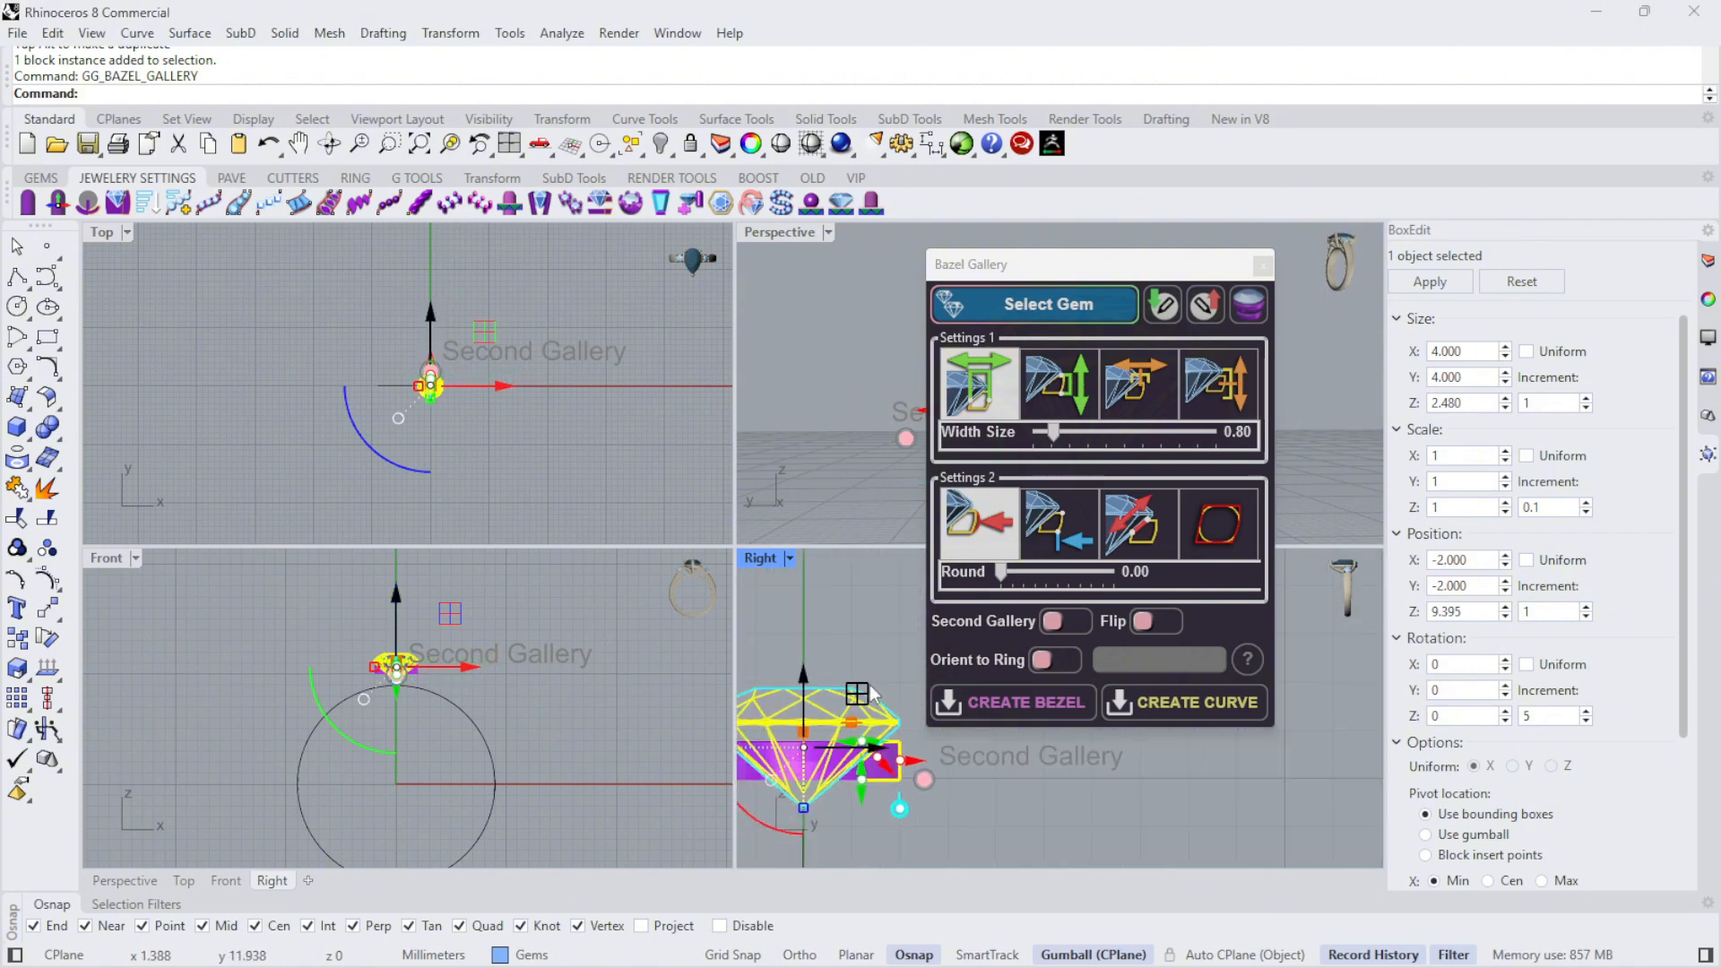
pyautogui.scroll(3, 868, 756)
pyautogui.scroll(3, 903, 768)
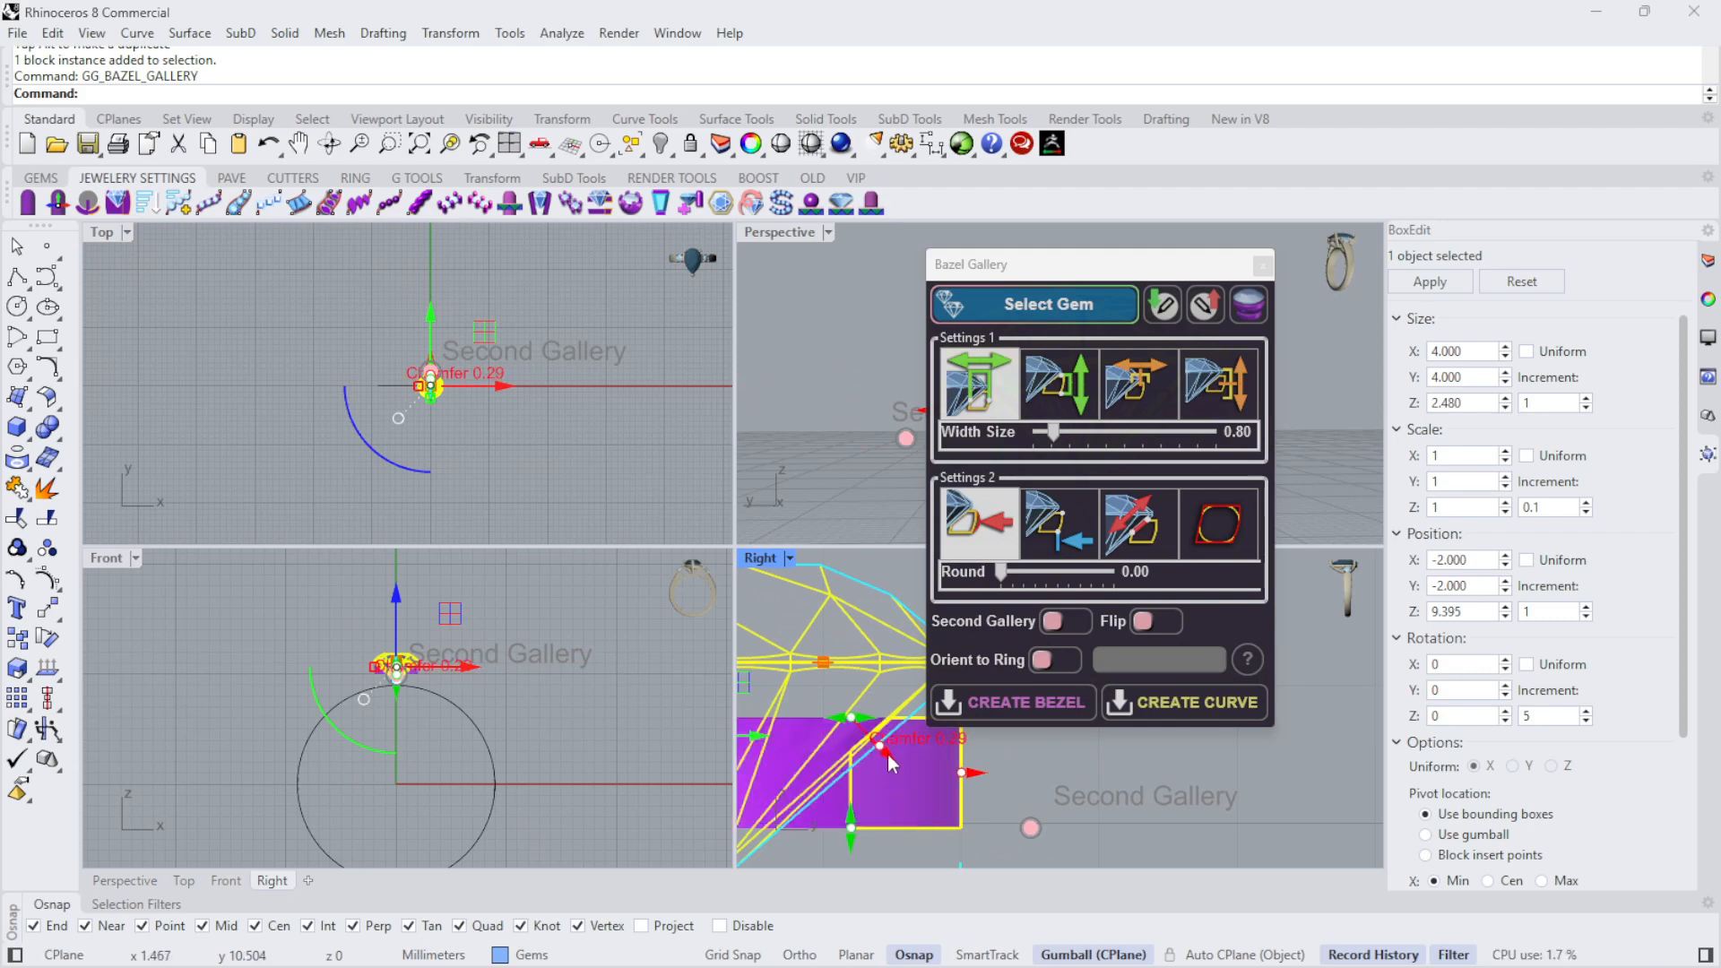
pyautogui.moveTo(883, 750); pyautogui.dragTo(901, 768)
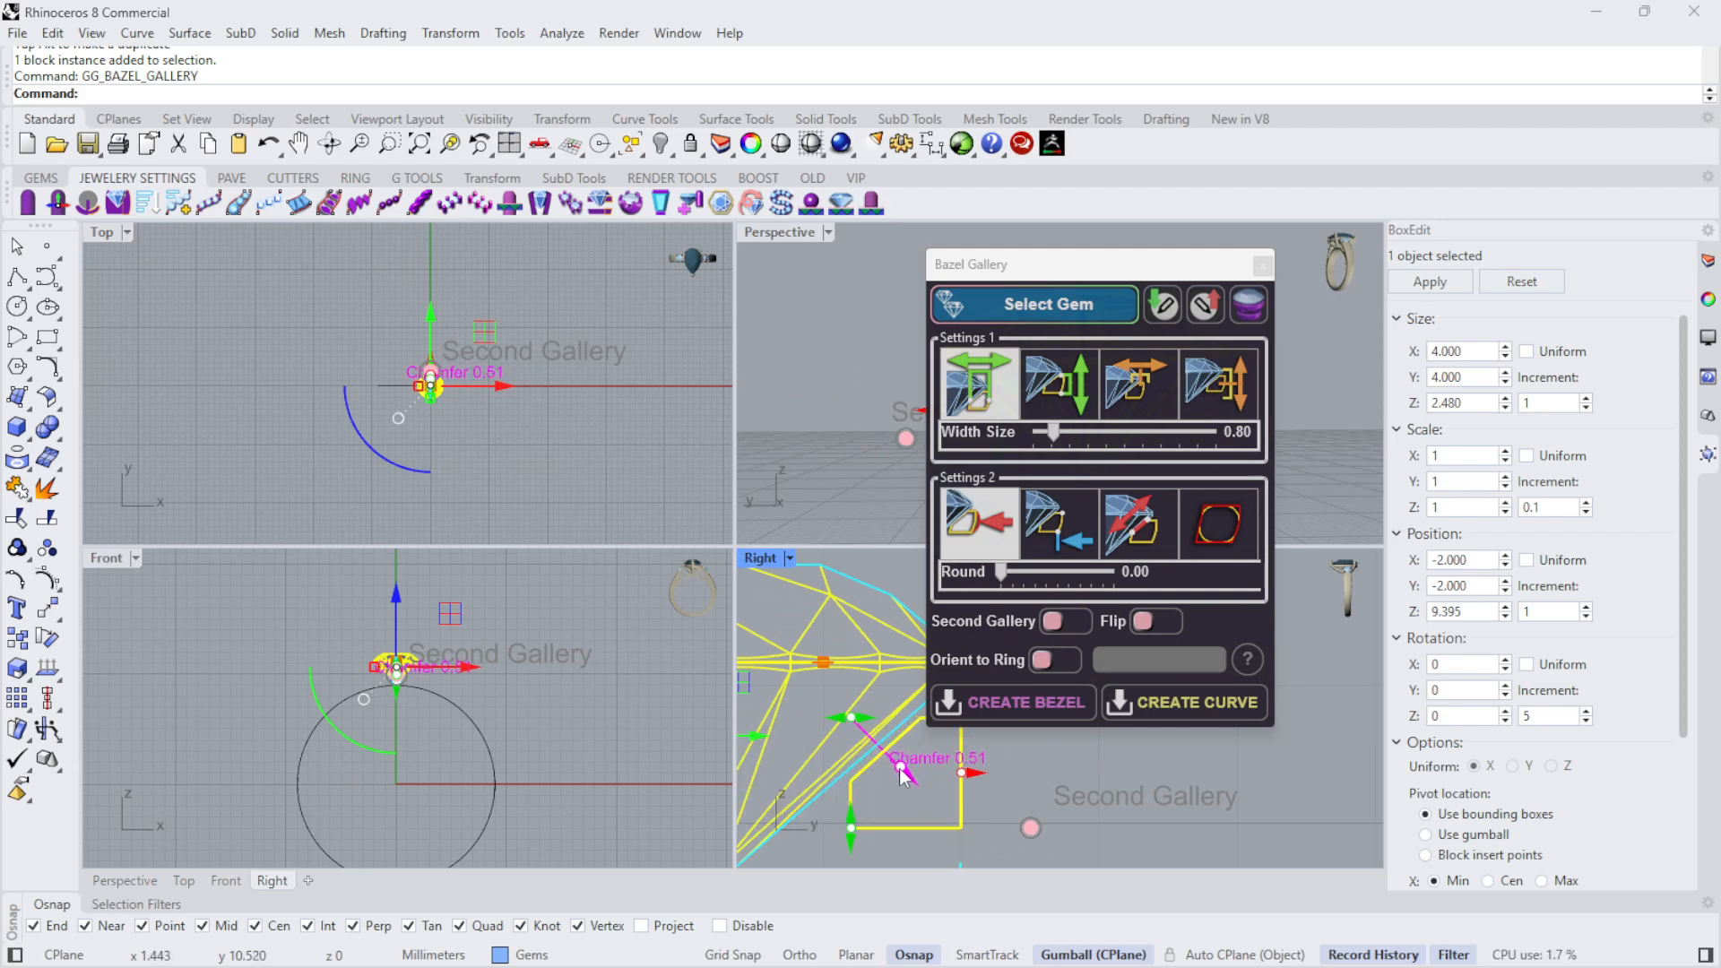
# - Examine how the chamfered gallery profile sits against the diamond's sloping underside and girdle in the Right view
pyautogui.scroll(-9, 817, 704)
pyautogui.scroll(14, 825, 714)
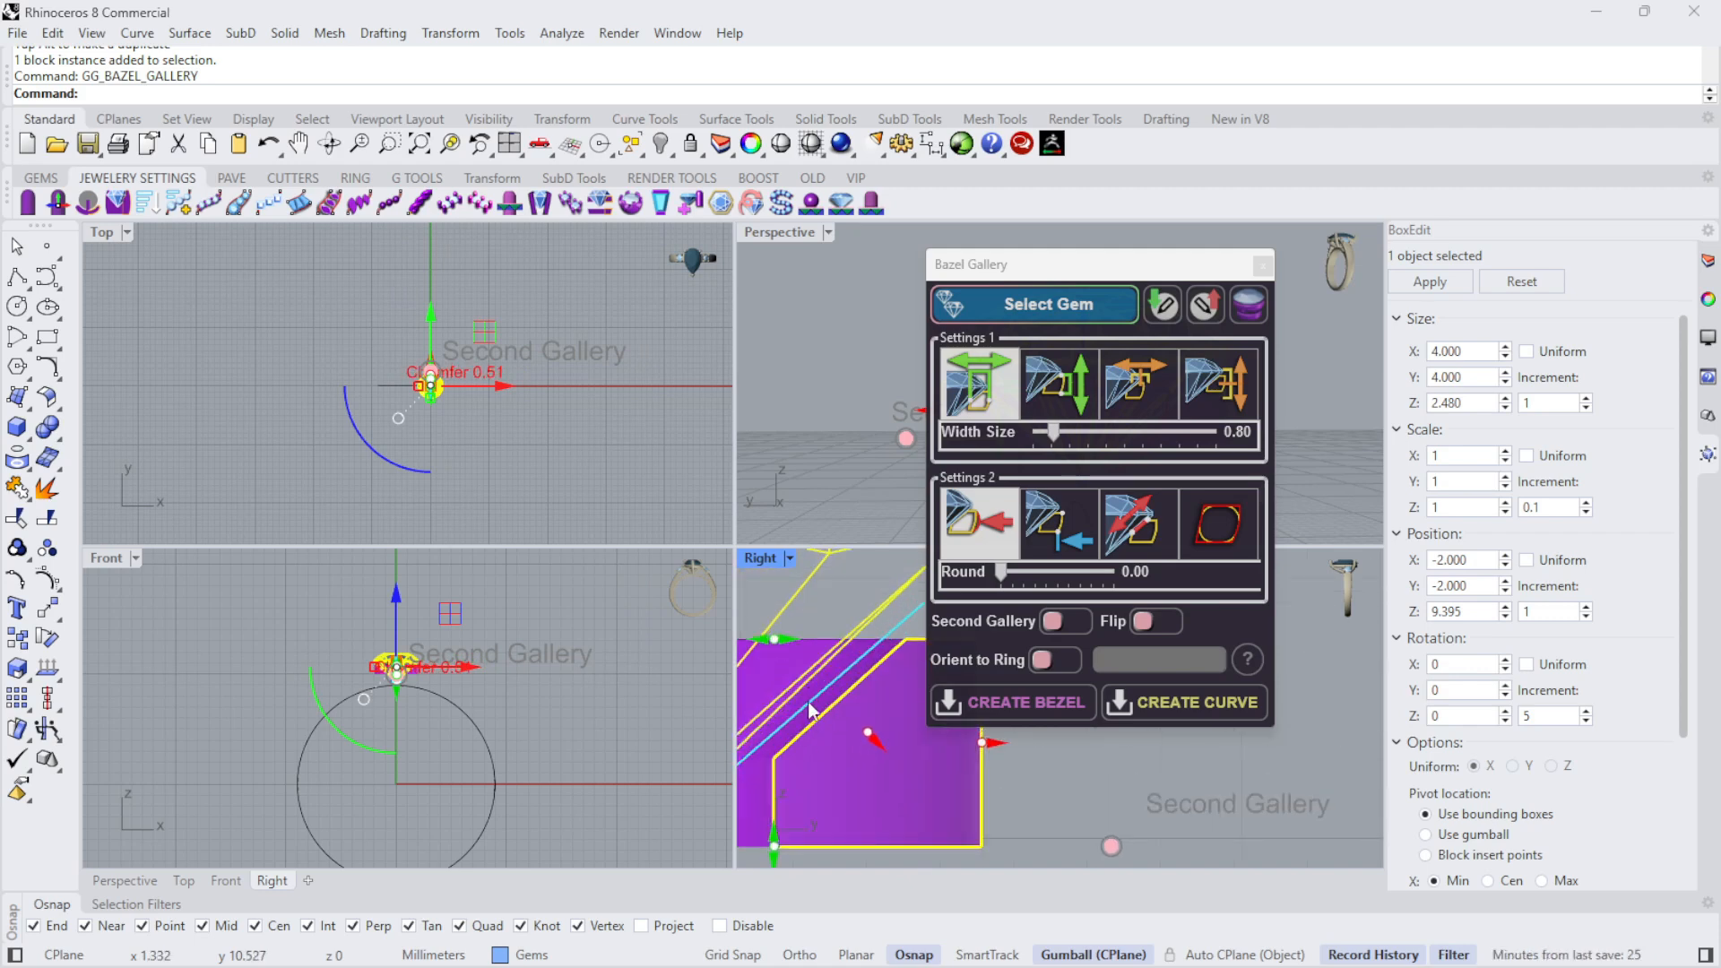
pyautogui.scroll(-6, 819, 701)
pyautogui.scroll(6, 835, 688)
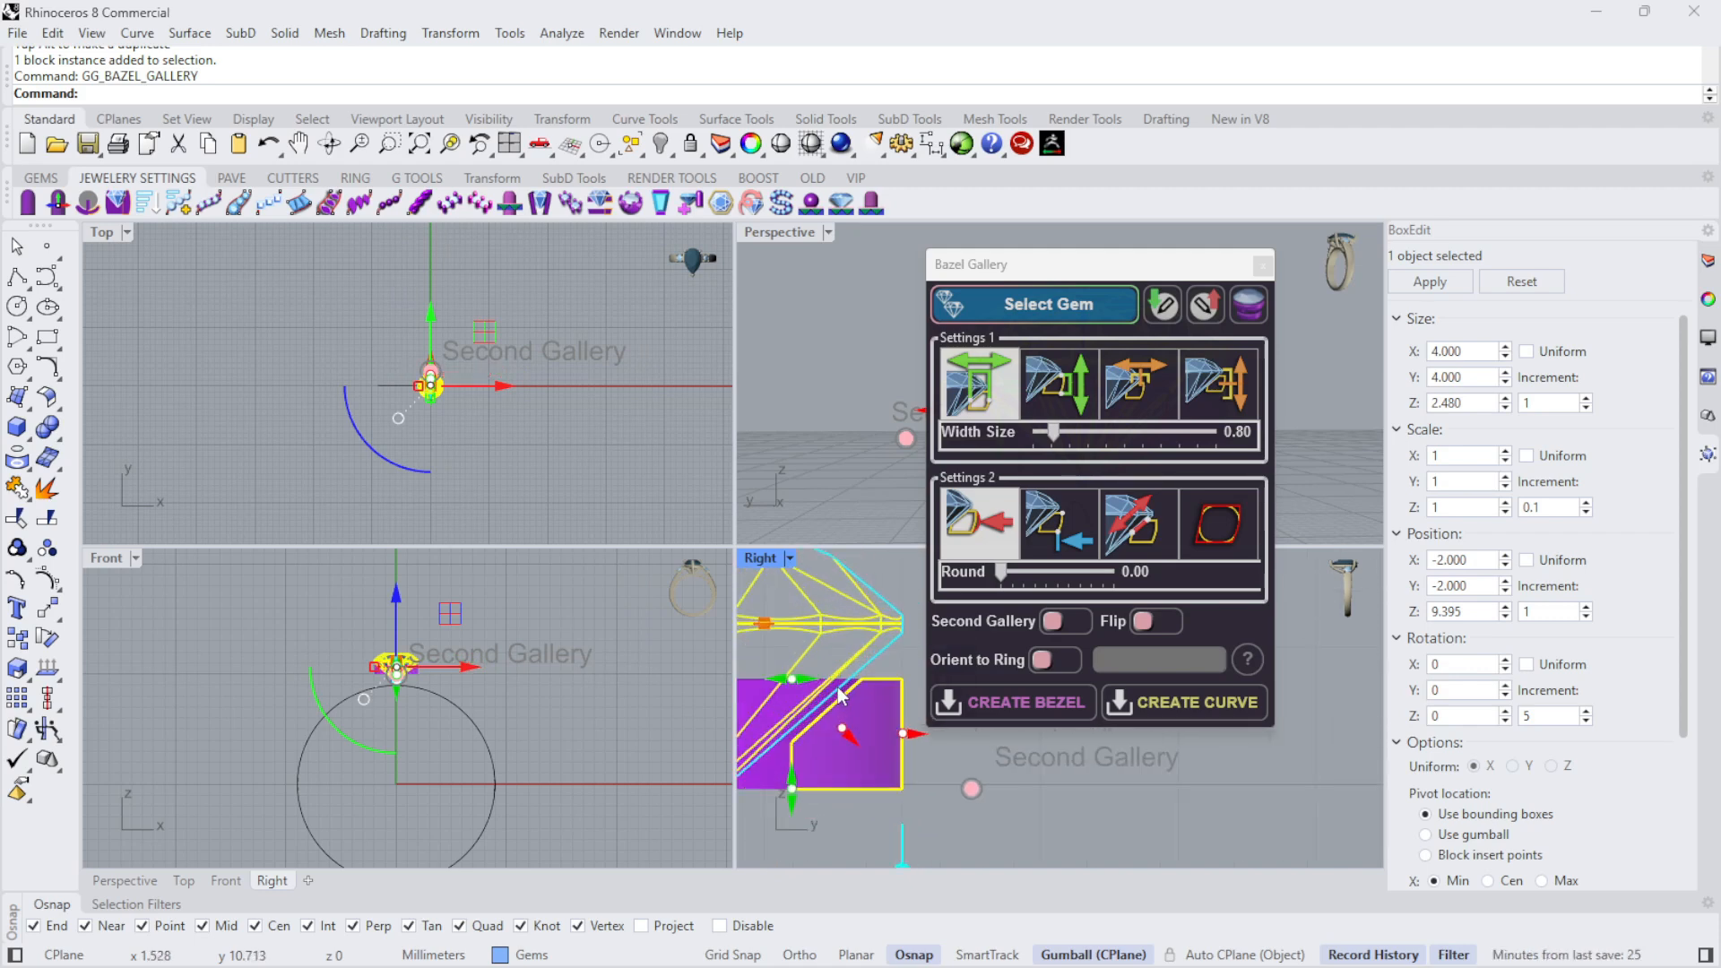
pyautogui.scroll(-6, 841, 626)
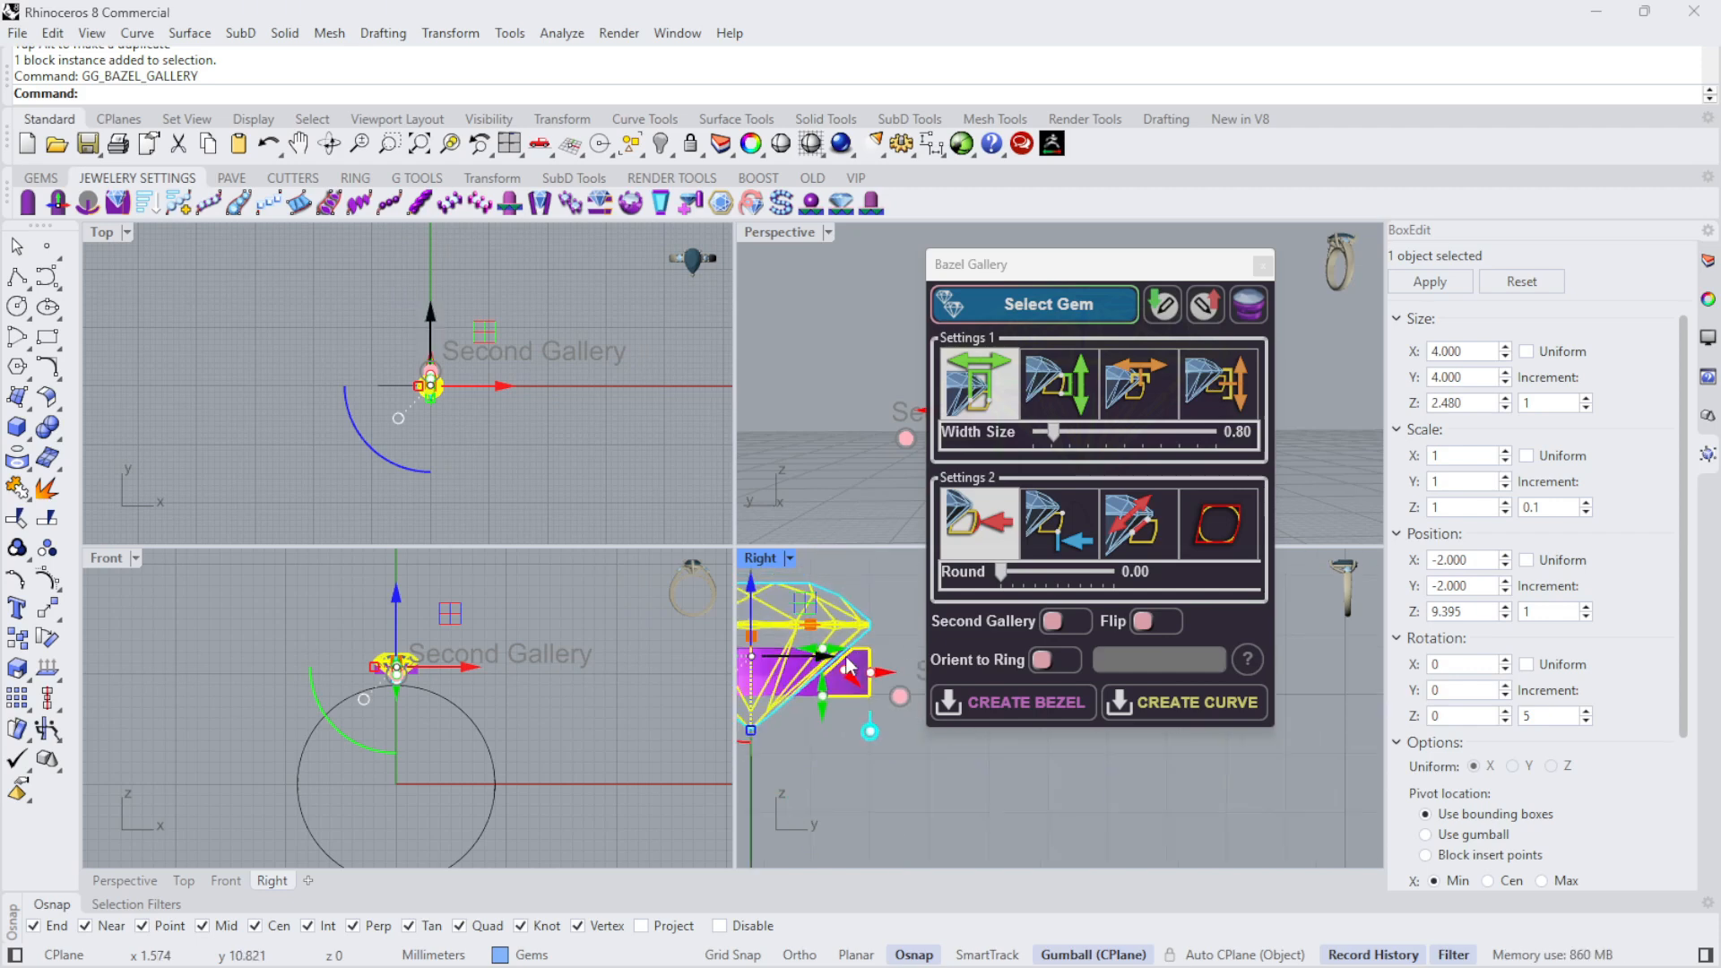
pyautogui.scroll(5, 860, 578)
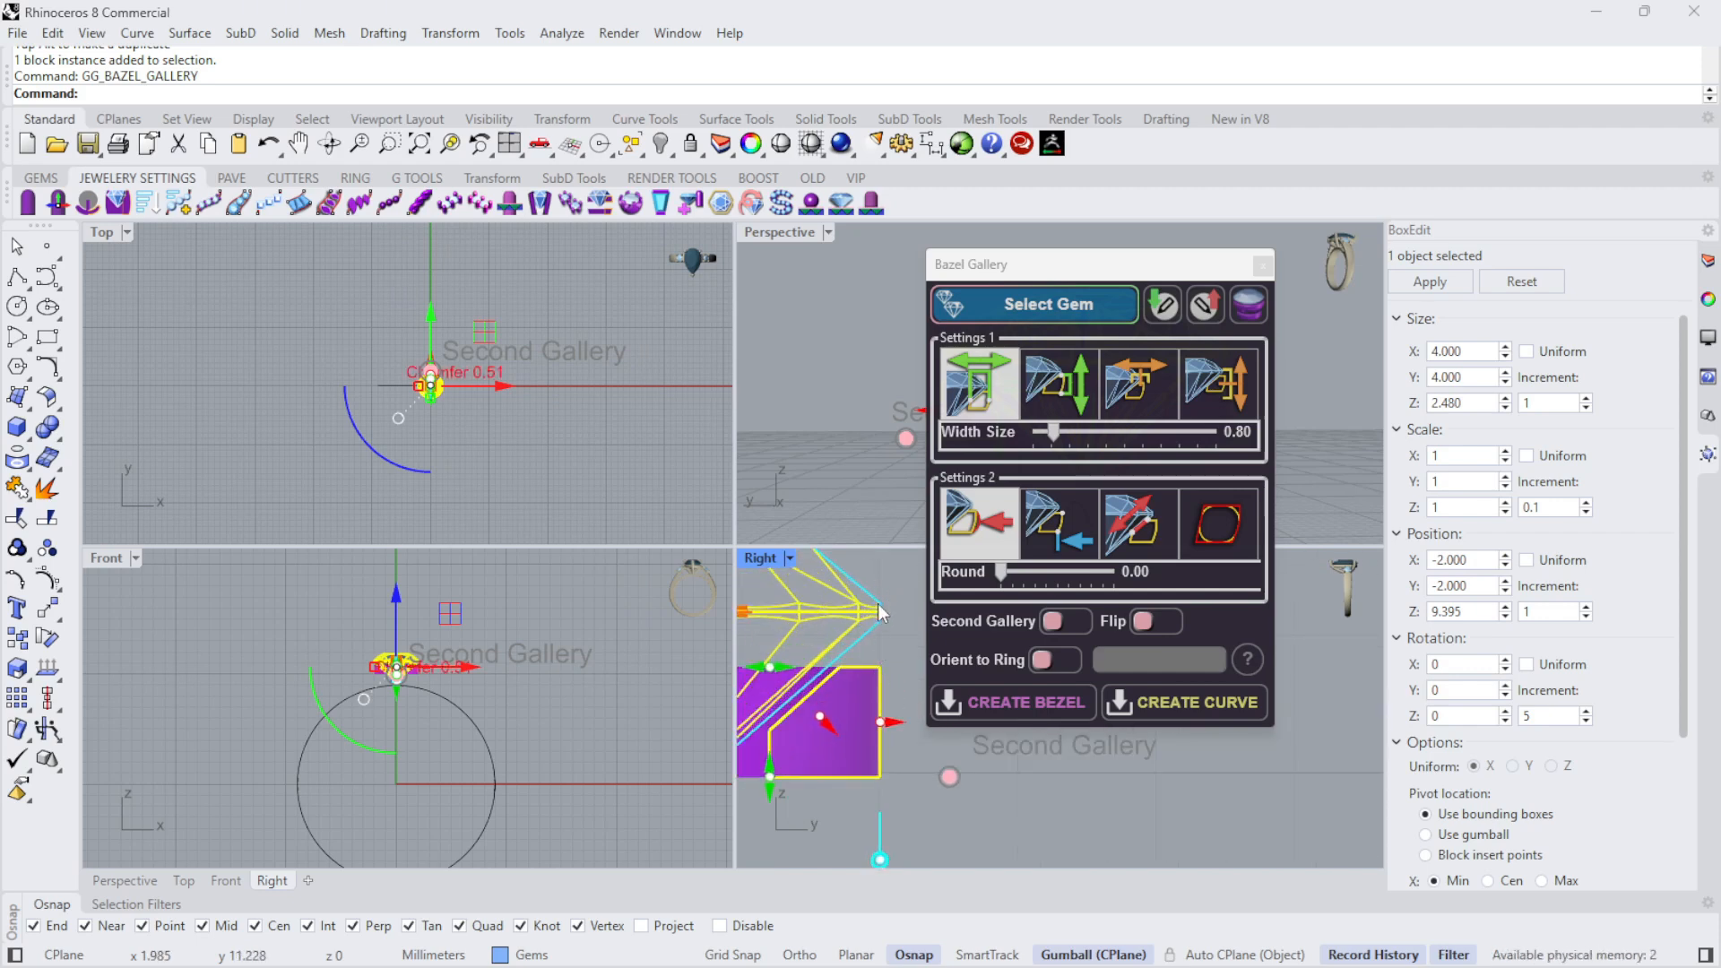
pyautogui.scroll(-5, 880, 606)
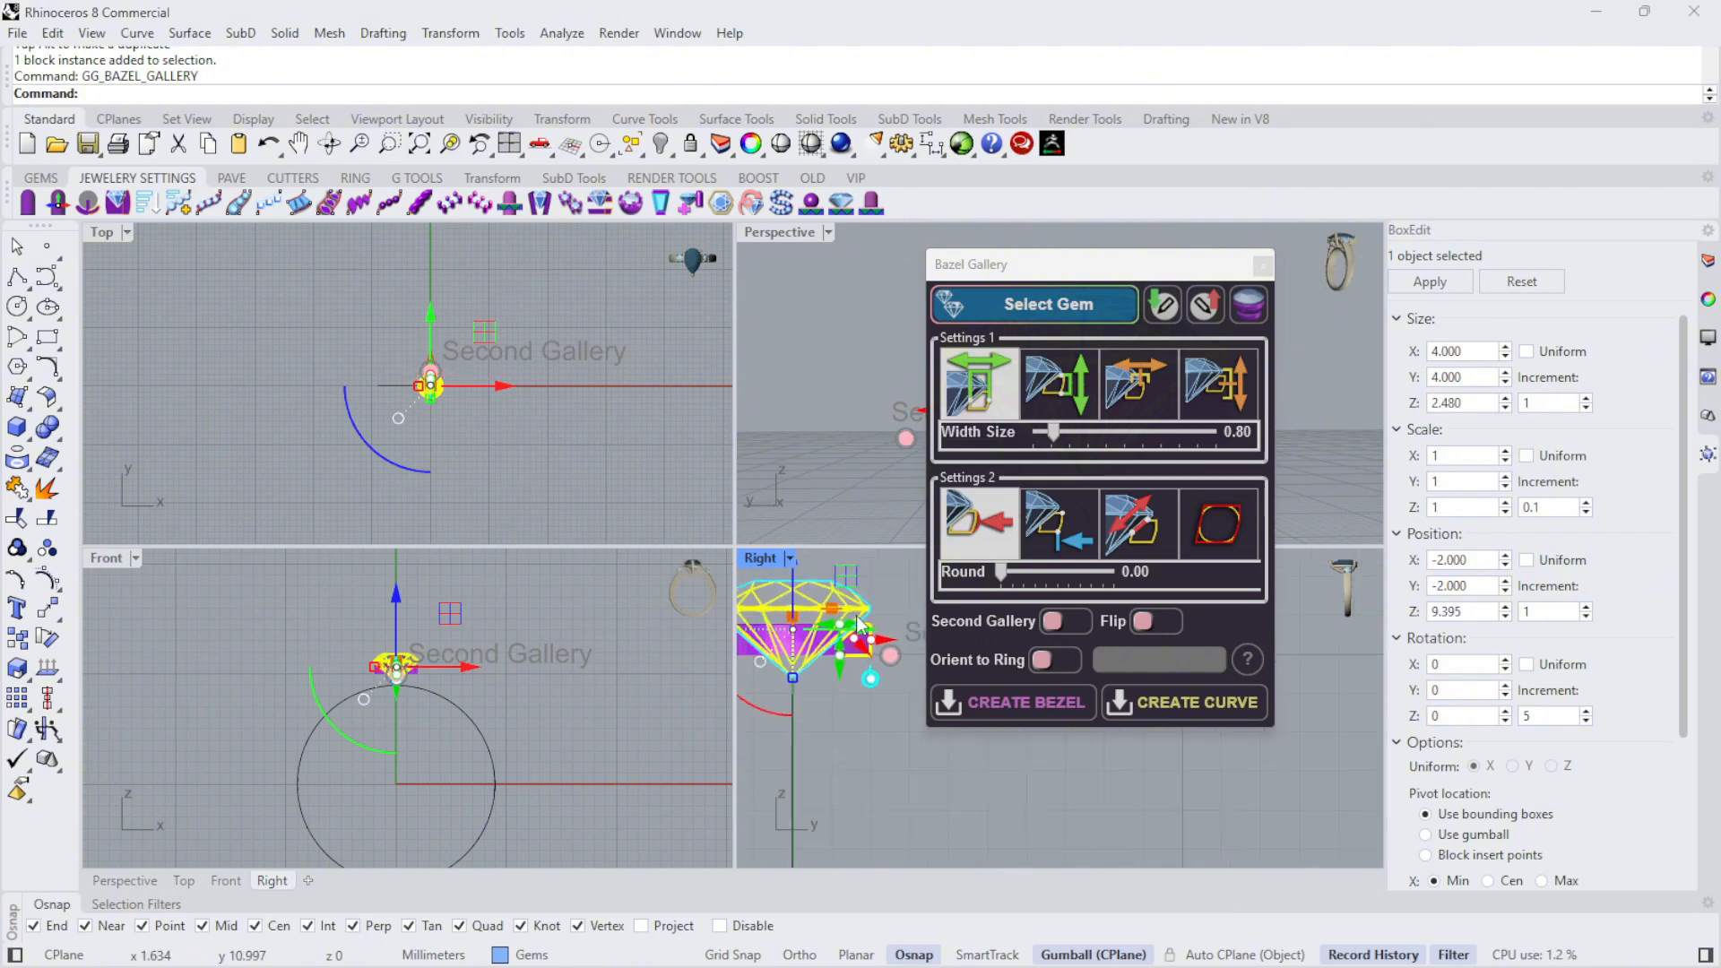
# - Enable a second gallery below the first and lower it in the Front view to a bezel spacing of 0.89
pyautogui.click(1052, 622)
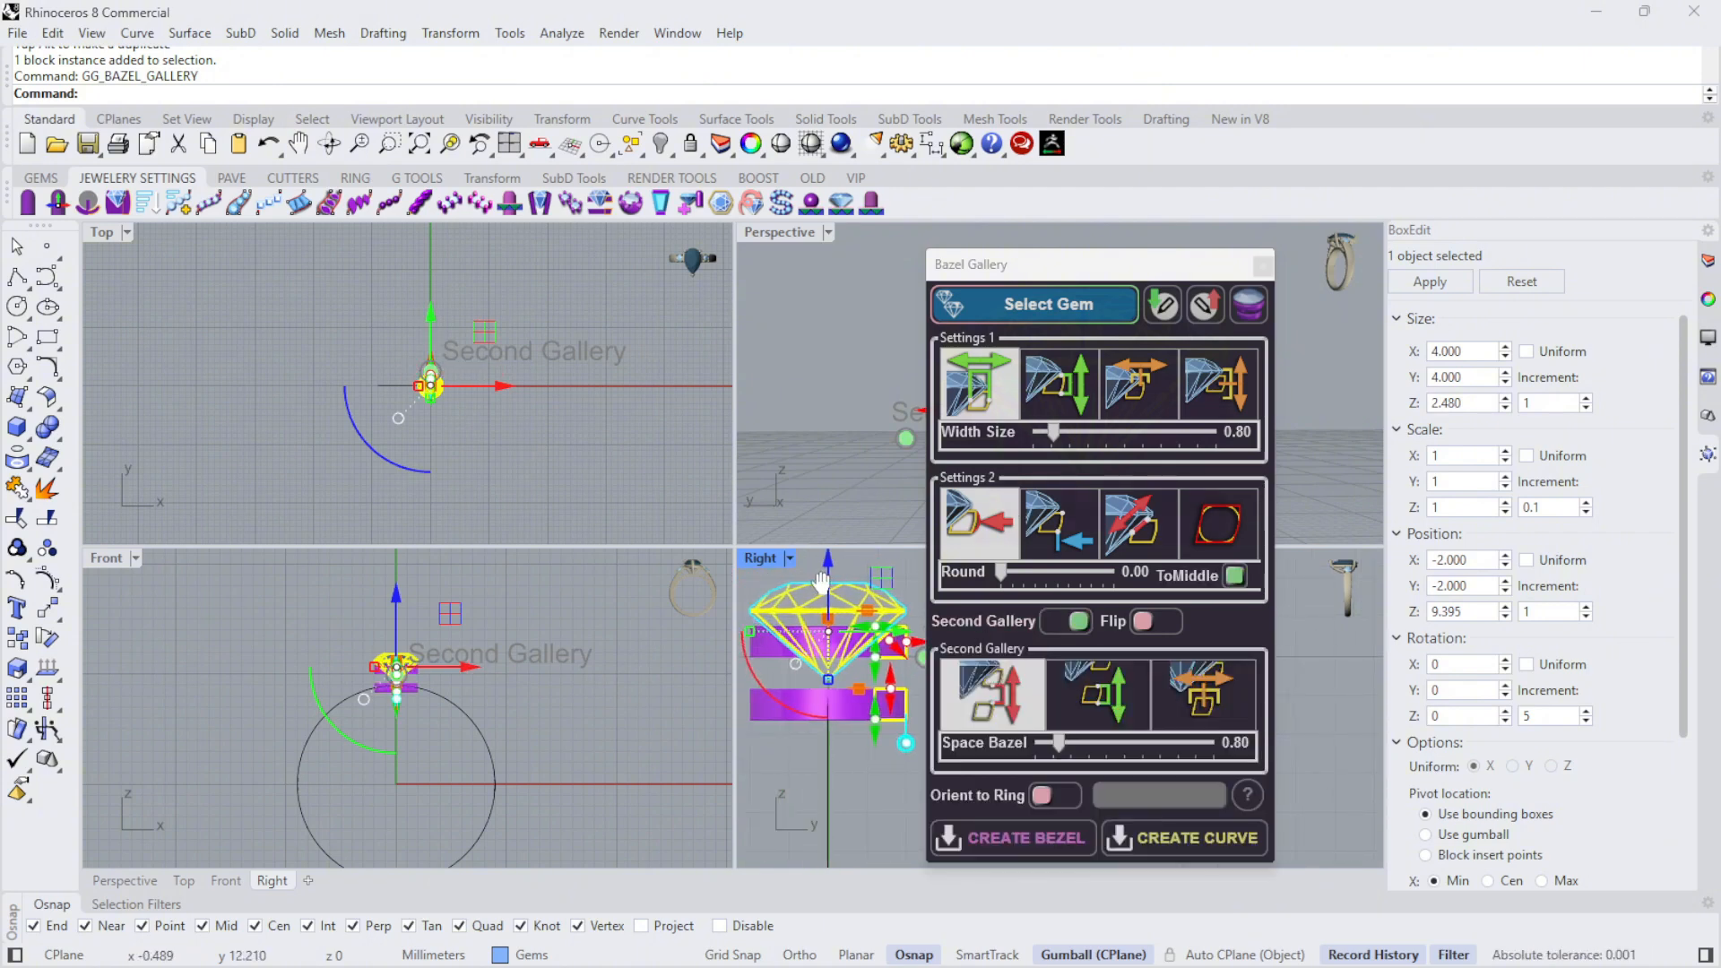
pyautogui.scroll(6, 376, 672)
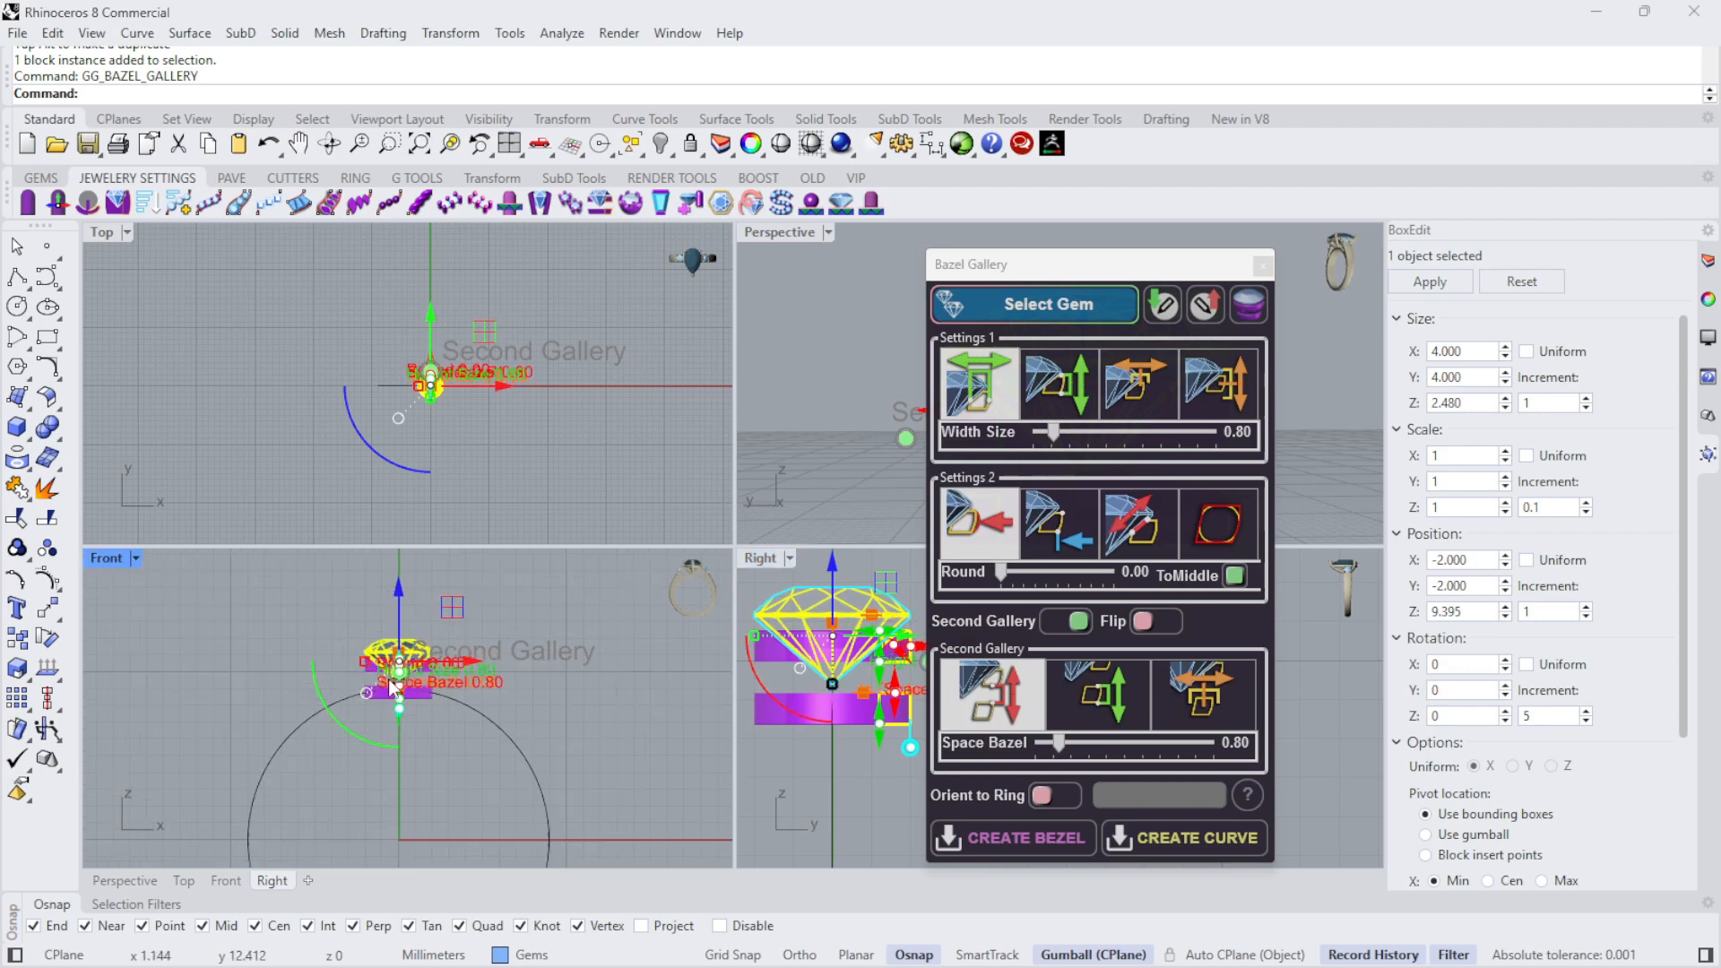
pyautogui.doubleClick(111, 554)
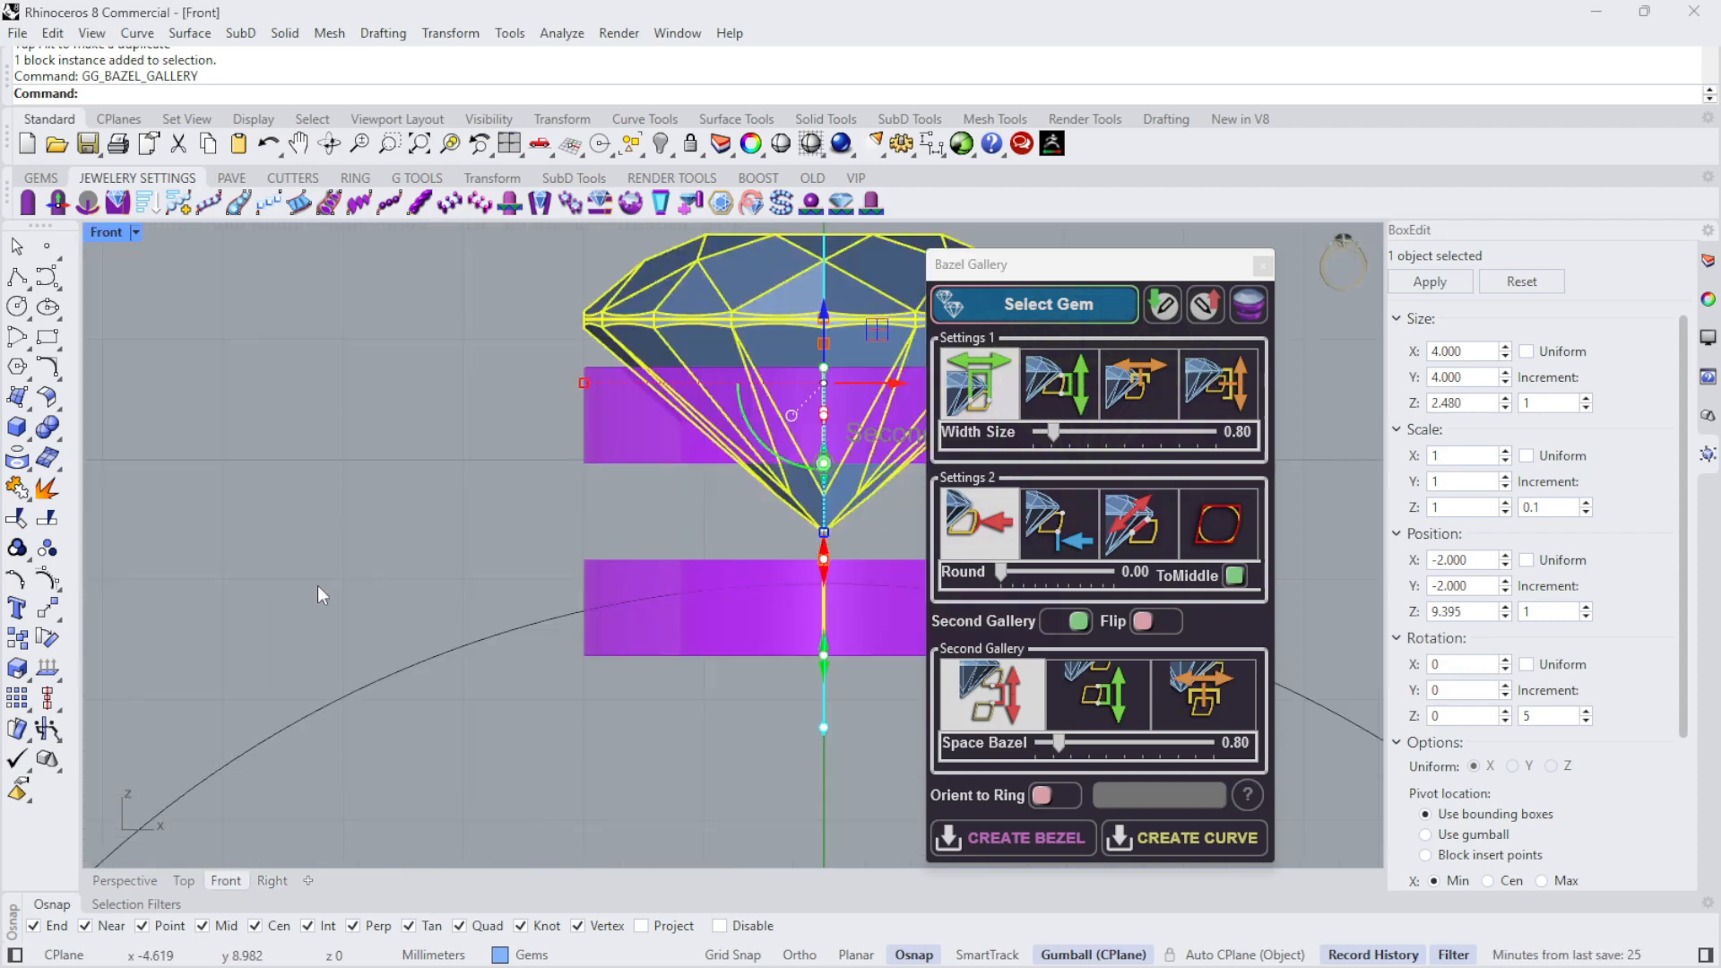
pyautogui.scroll(-6, 686, 587)
pyautogui.scroll(6, 849, 523)
pyautogui.scroll(-2, 403, 613)
pyautogui.scroll(-6, 410, 614)
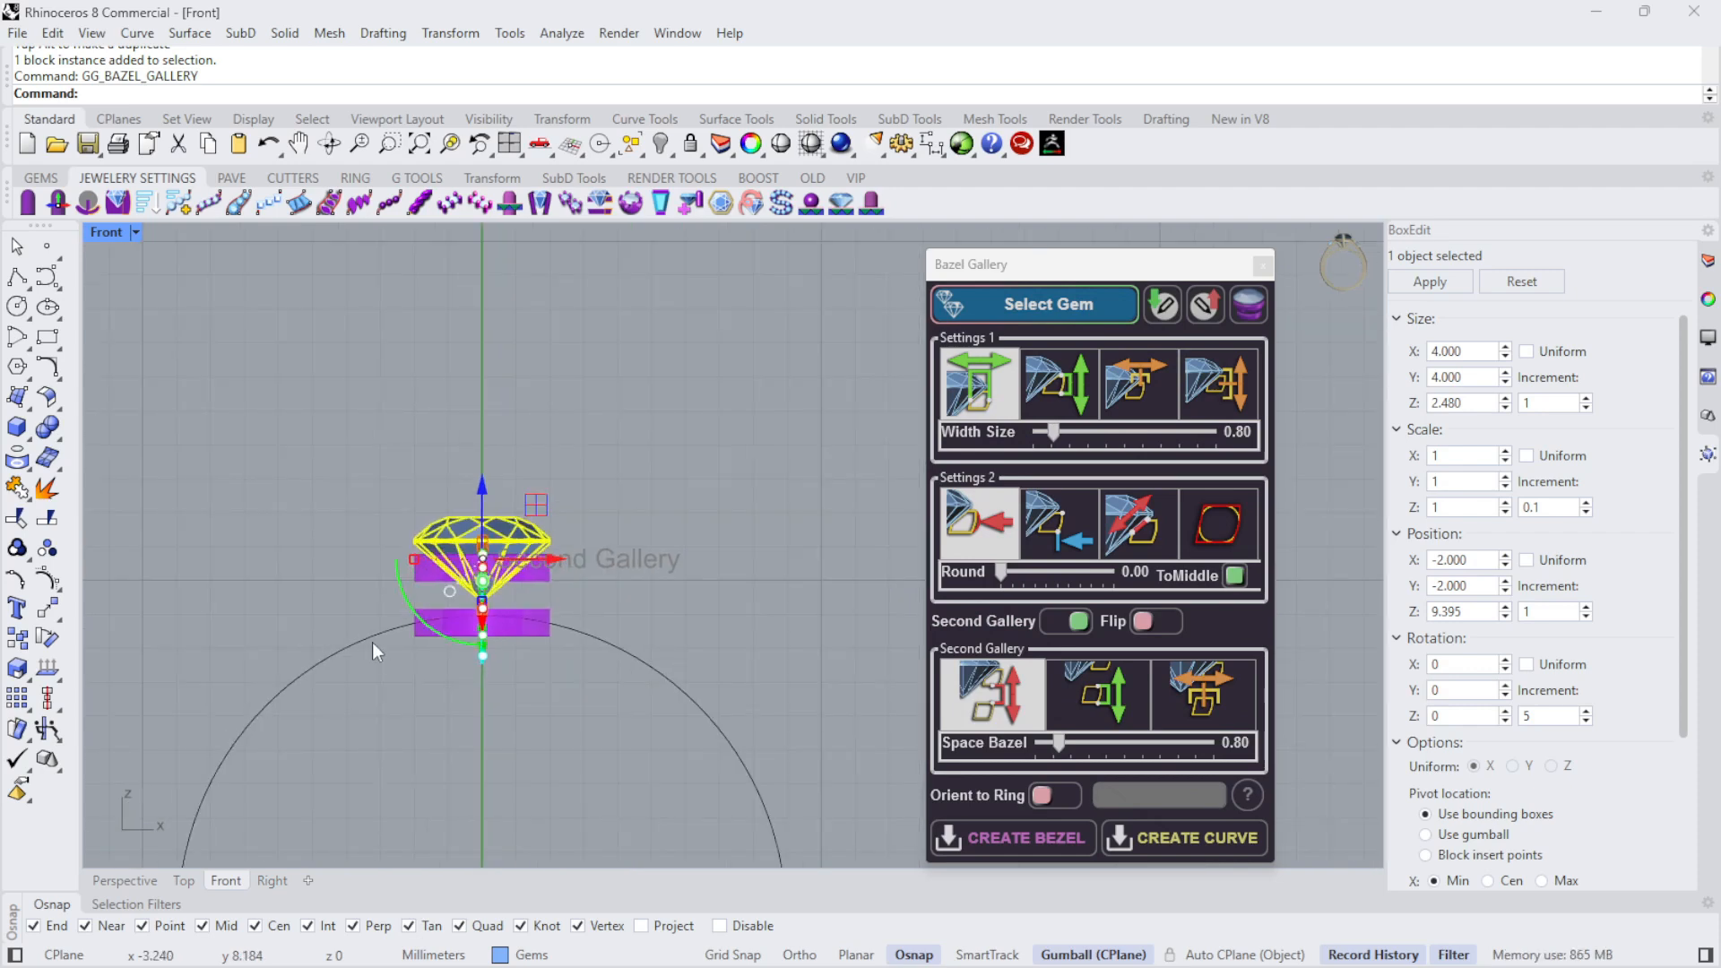
pyautogui.scroll(5, 457, 604)
pyautogui.scroll(2, 457, 604)
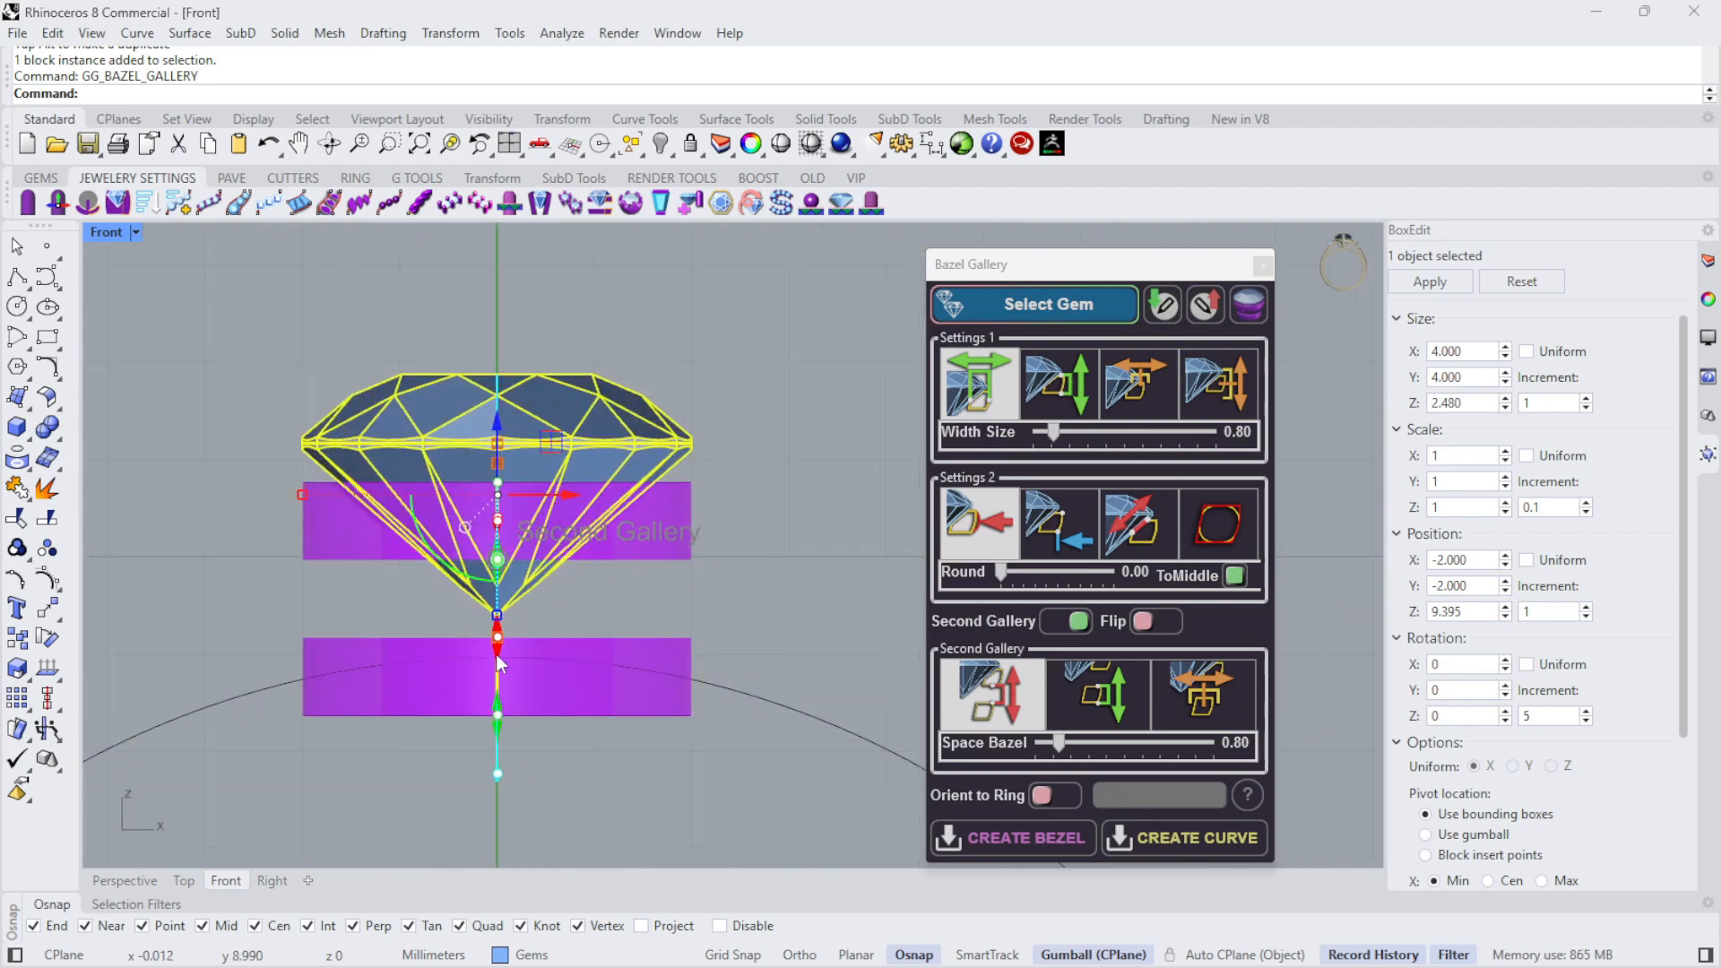
pyautogui.moveTo(496, 637)
pyautogui.mouseDown()
pyautogui.moveTo(496, 614)
pyautogui.moveTo(497, 651)
pyautogui.mouseUp()
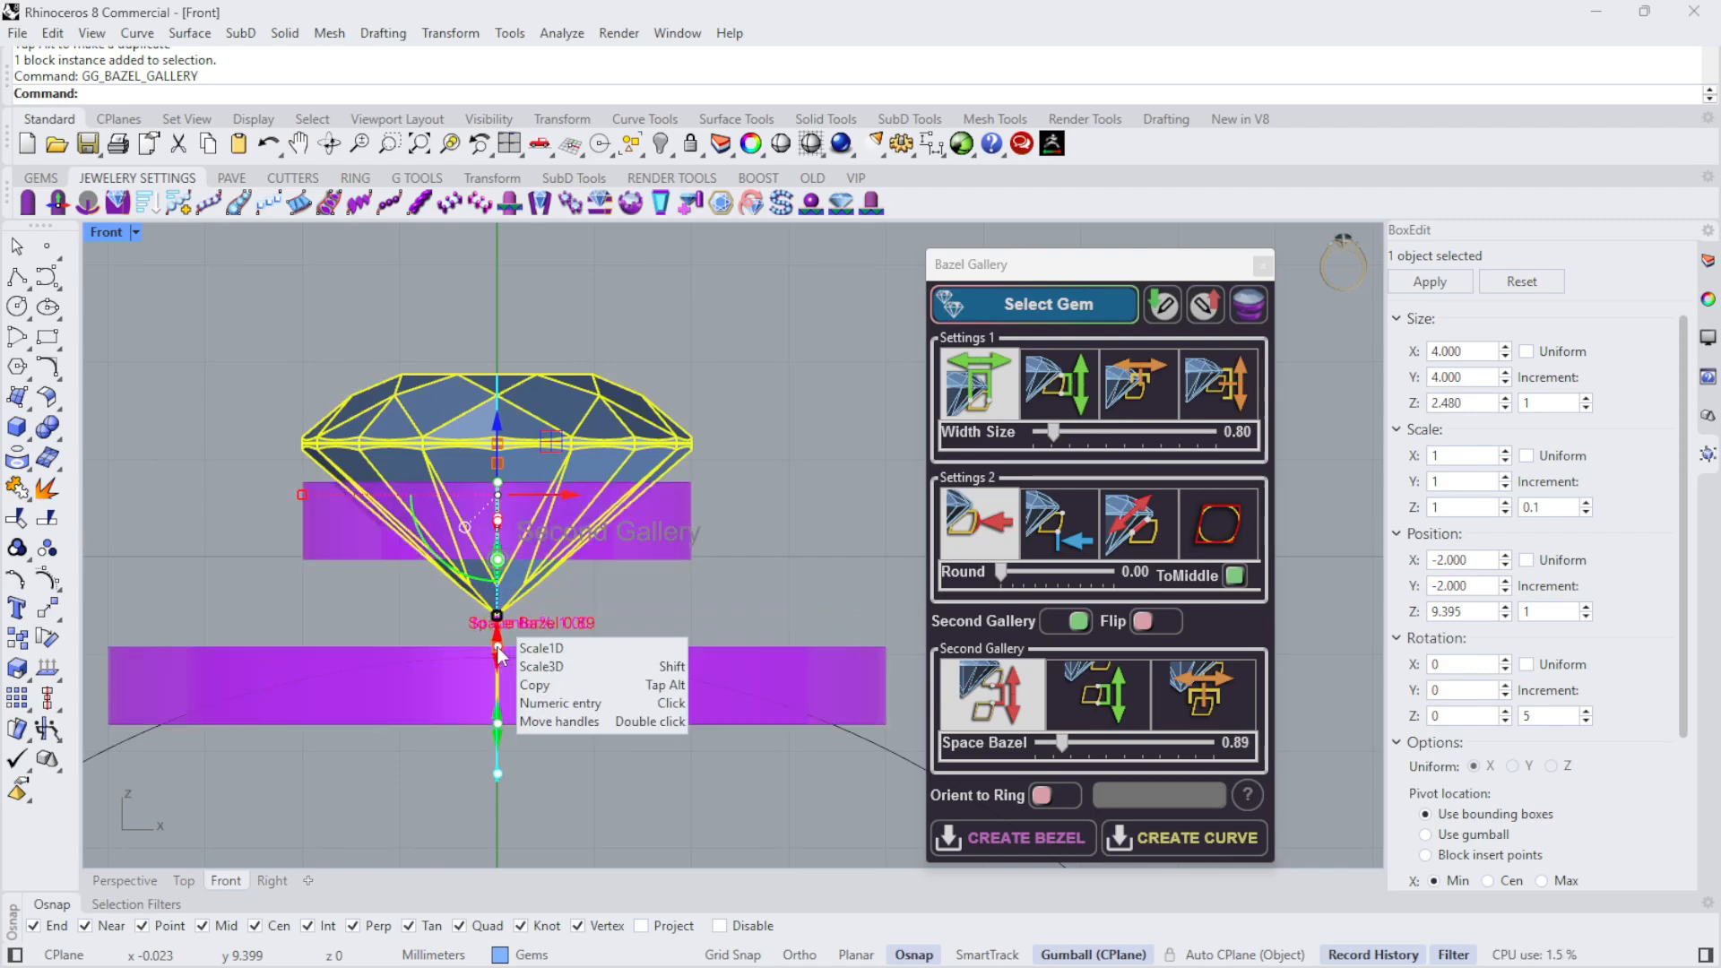
pyautogui.doubleClick(101, 233)
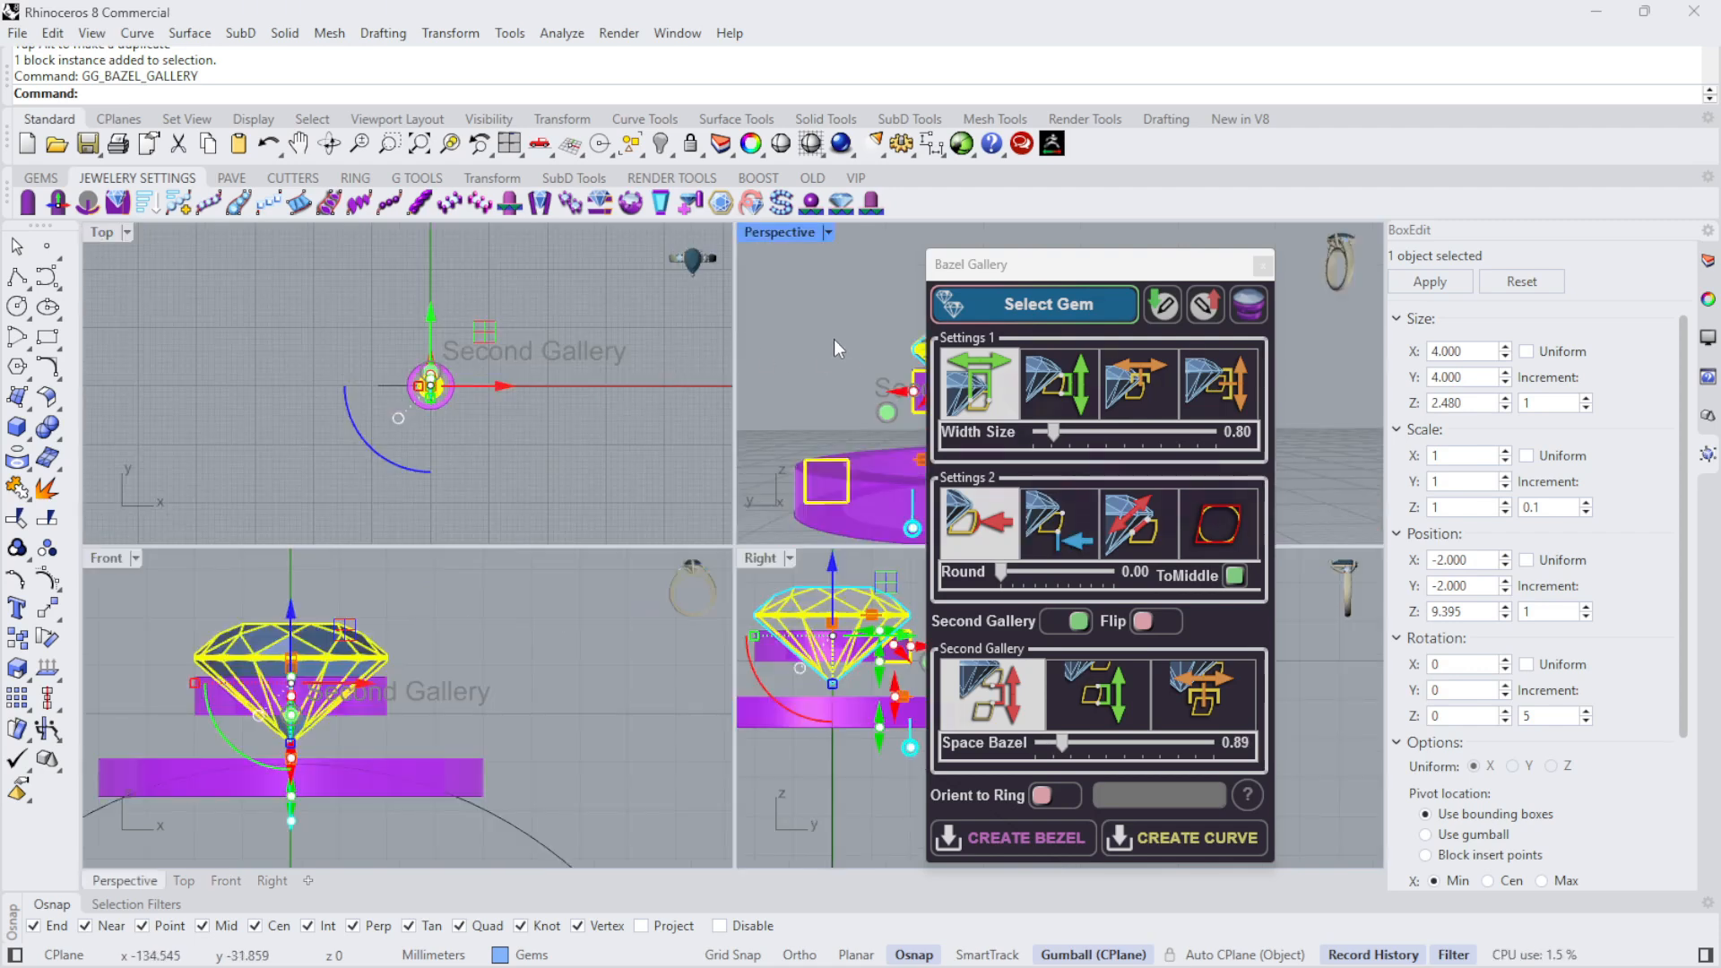
# - Pull the second gallery inward to a to-Center value of -0.07 and raise it closer to the upper gallery
pyautogui.click(781, 233)
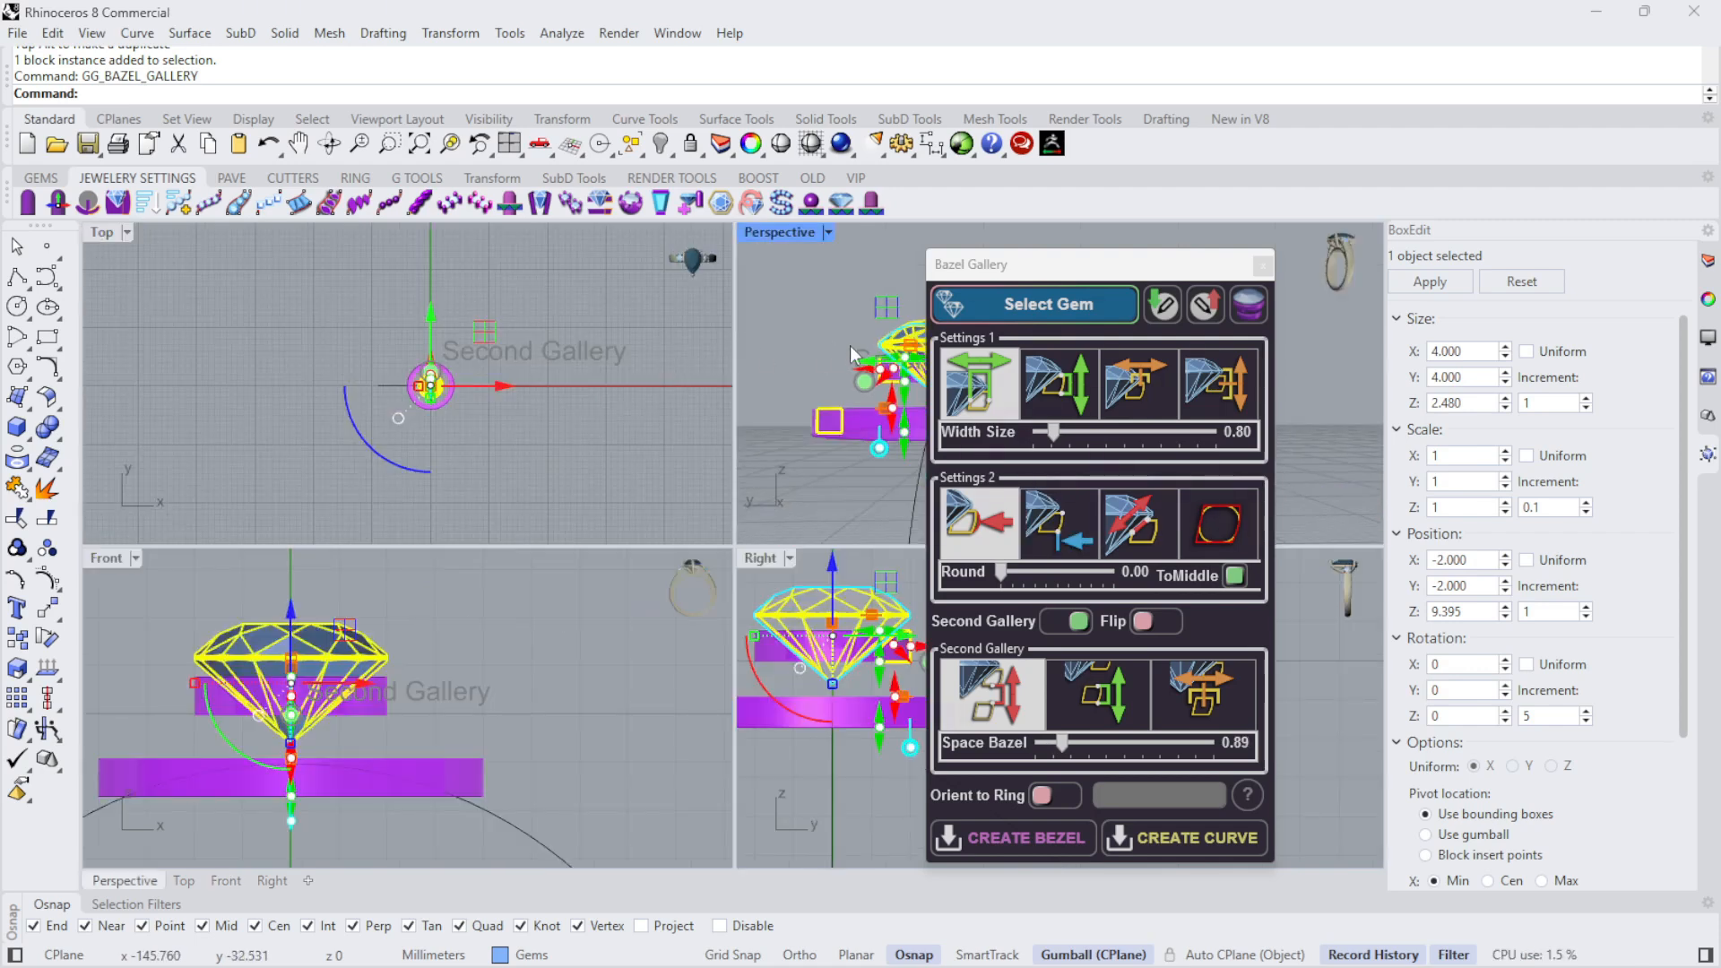
pyautogui.doubleClick(772, 232)
pyautogui.moveTo(697, 307); pyautogui.dragTo(618, 443, button='right')
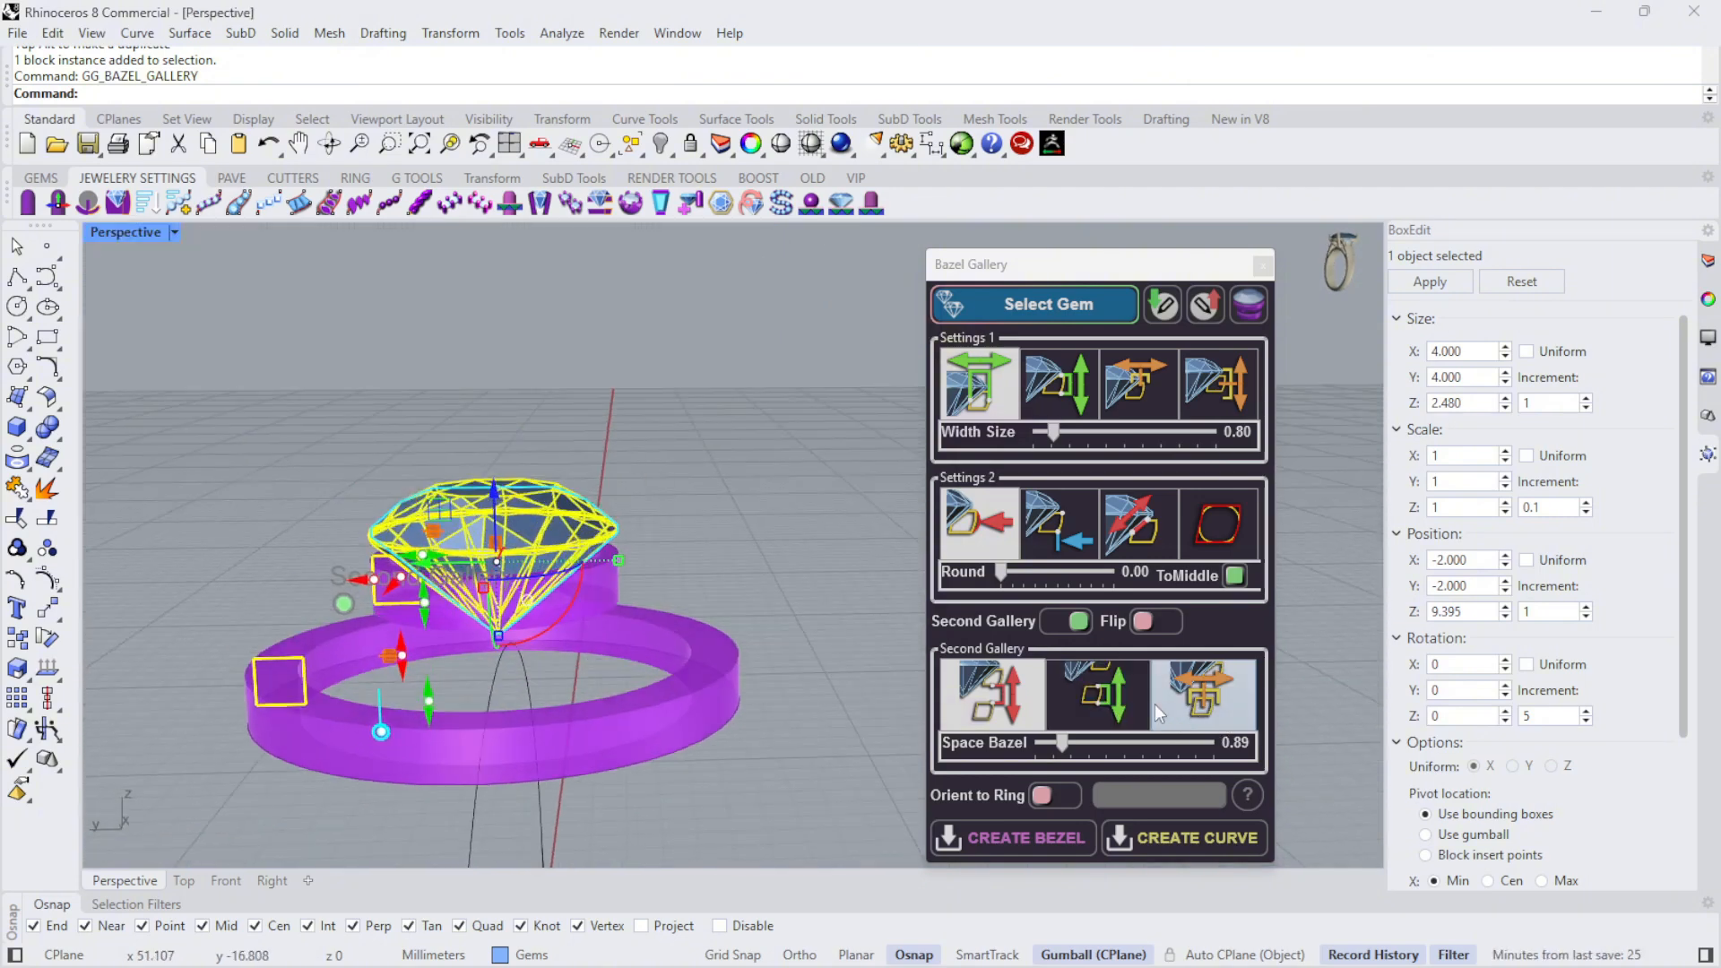
pyautogui.click(1195, 708)
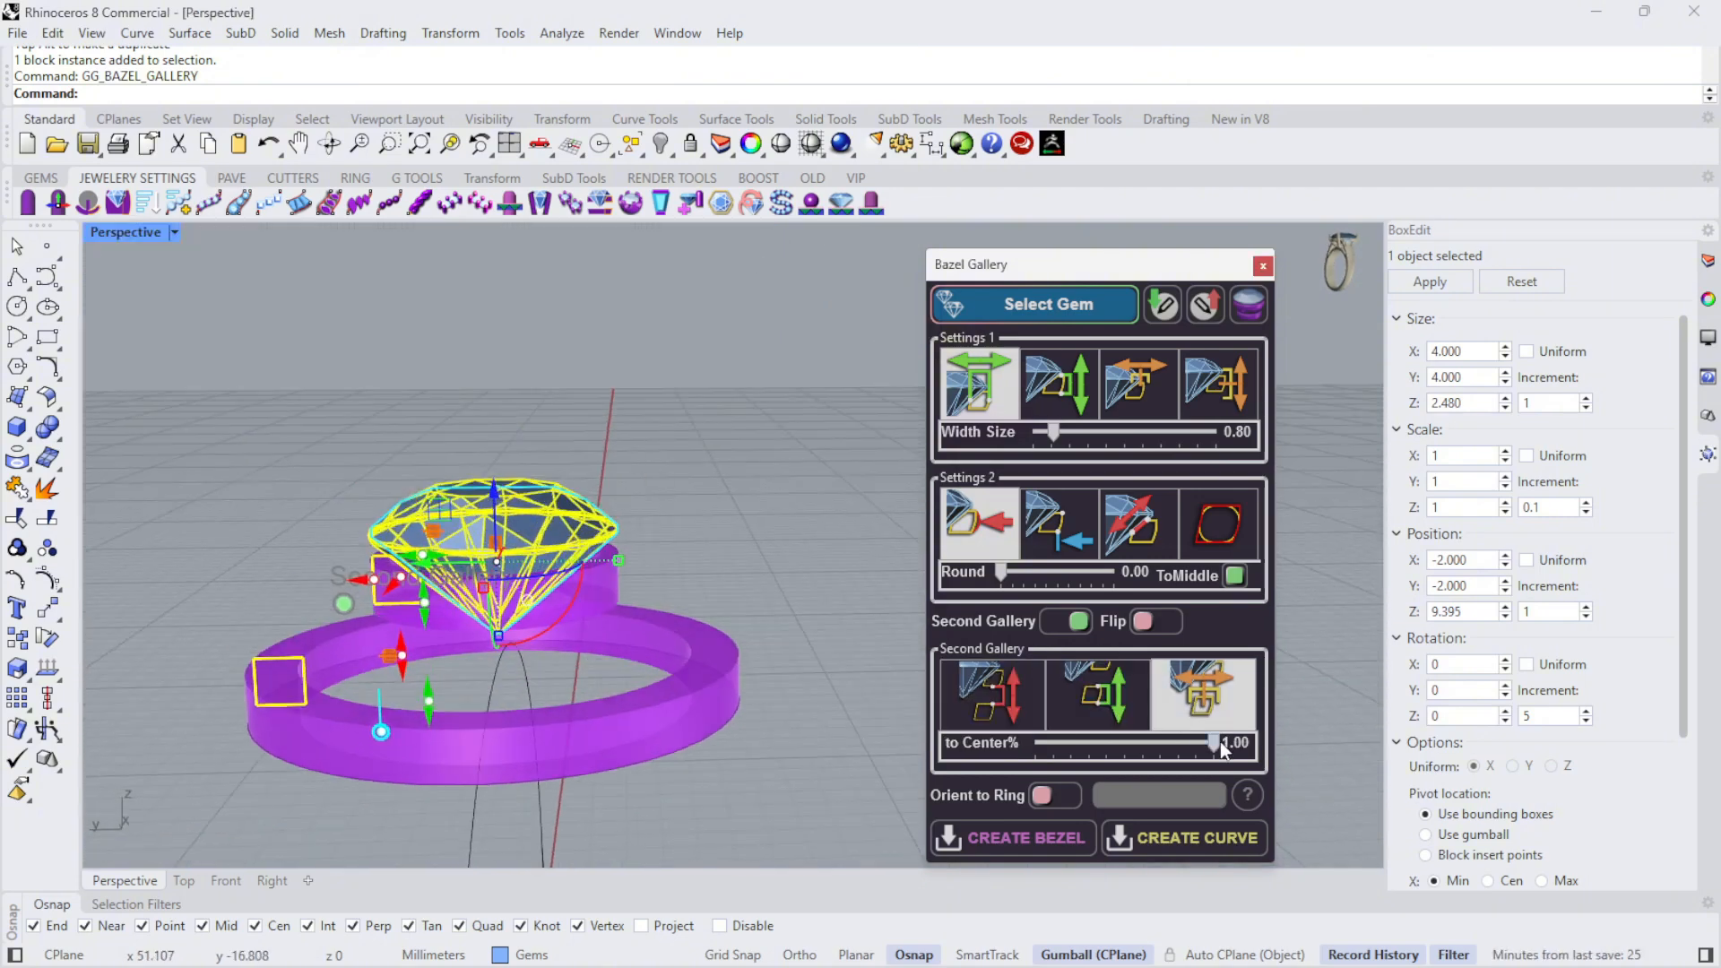
pyautogui.moveTo(1220, 743); pyautogui.dragTo(1118, 744)
pyautogui.scroll(3, 339, 728)
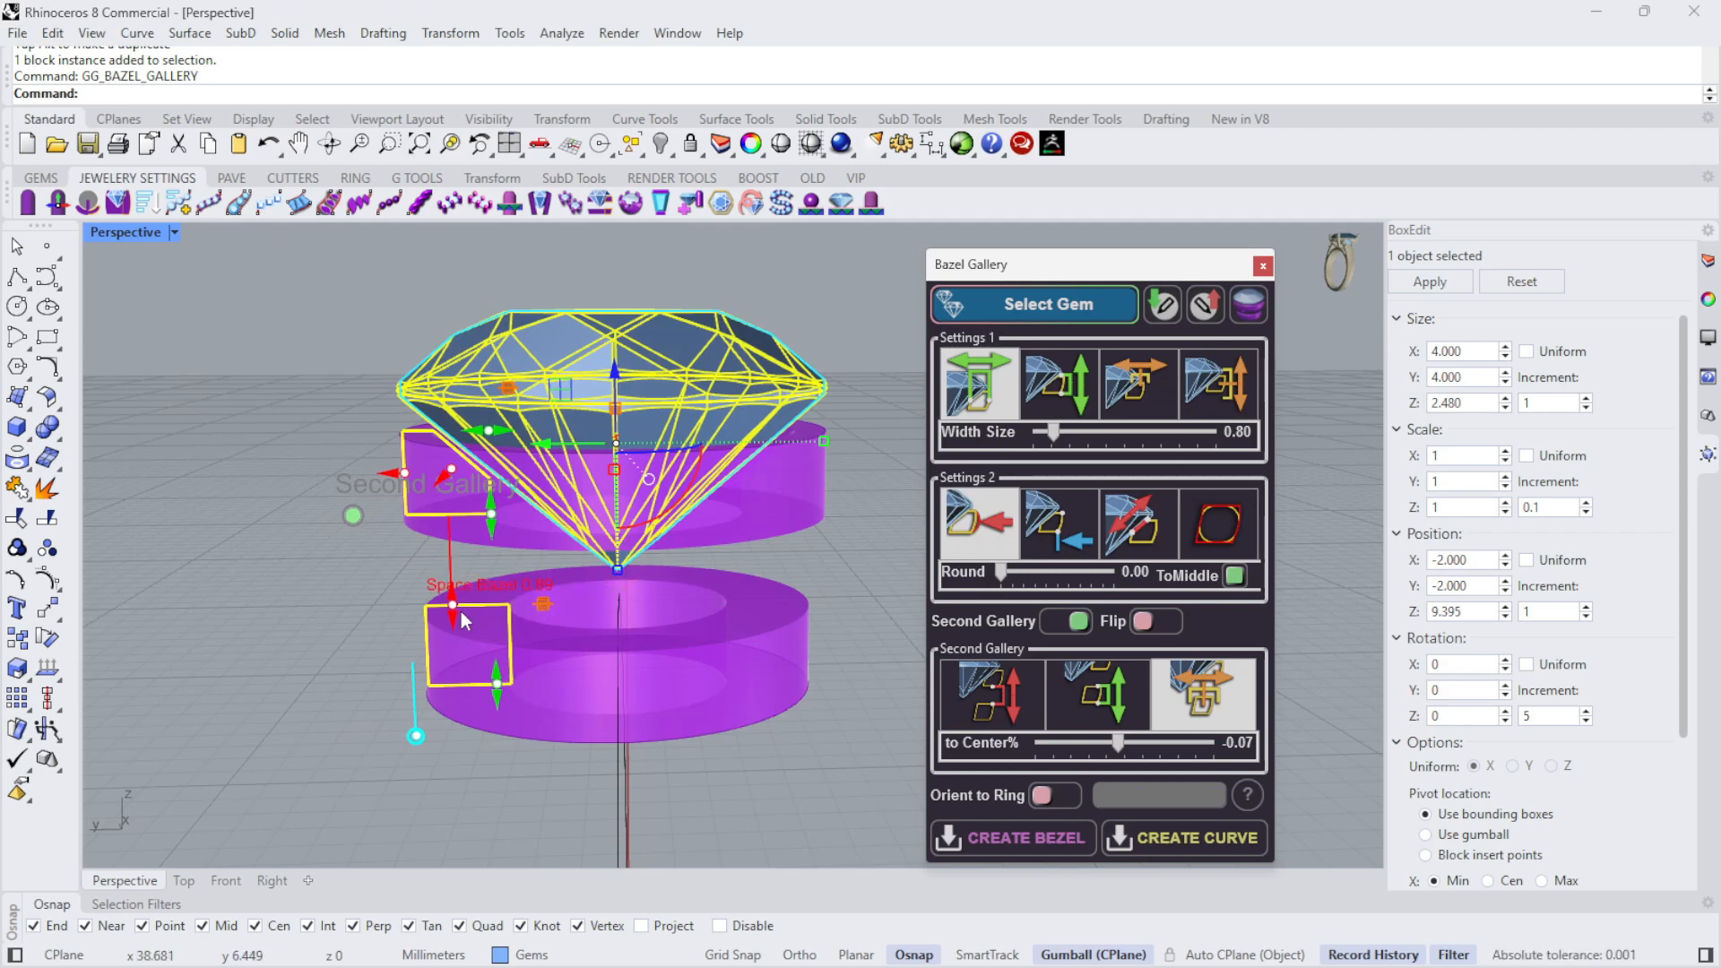
pyautogui.moveTo(461, 612); pyautogui.dragTo(457, 587)
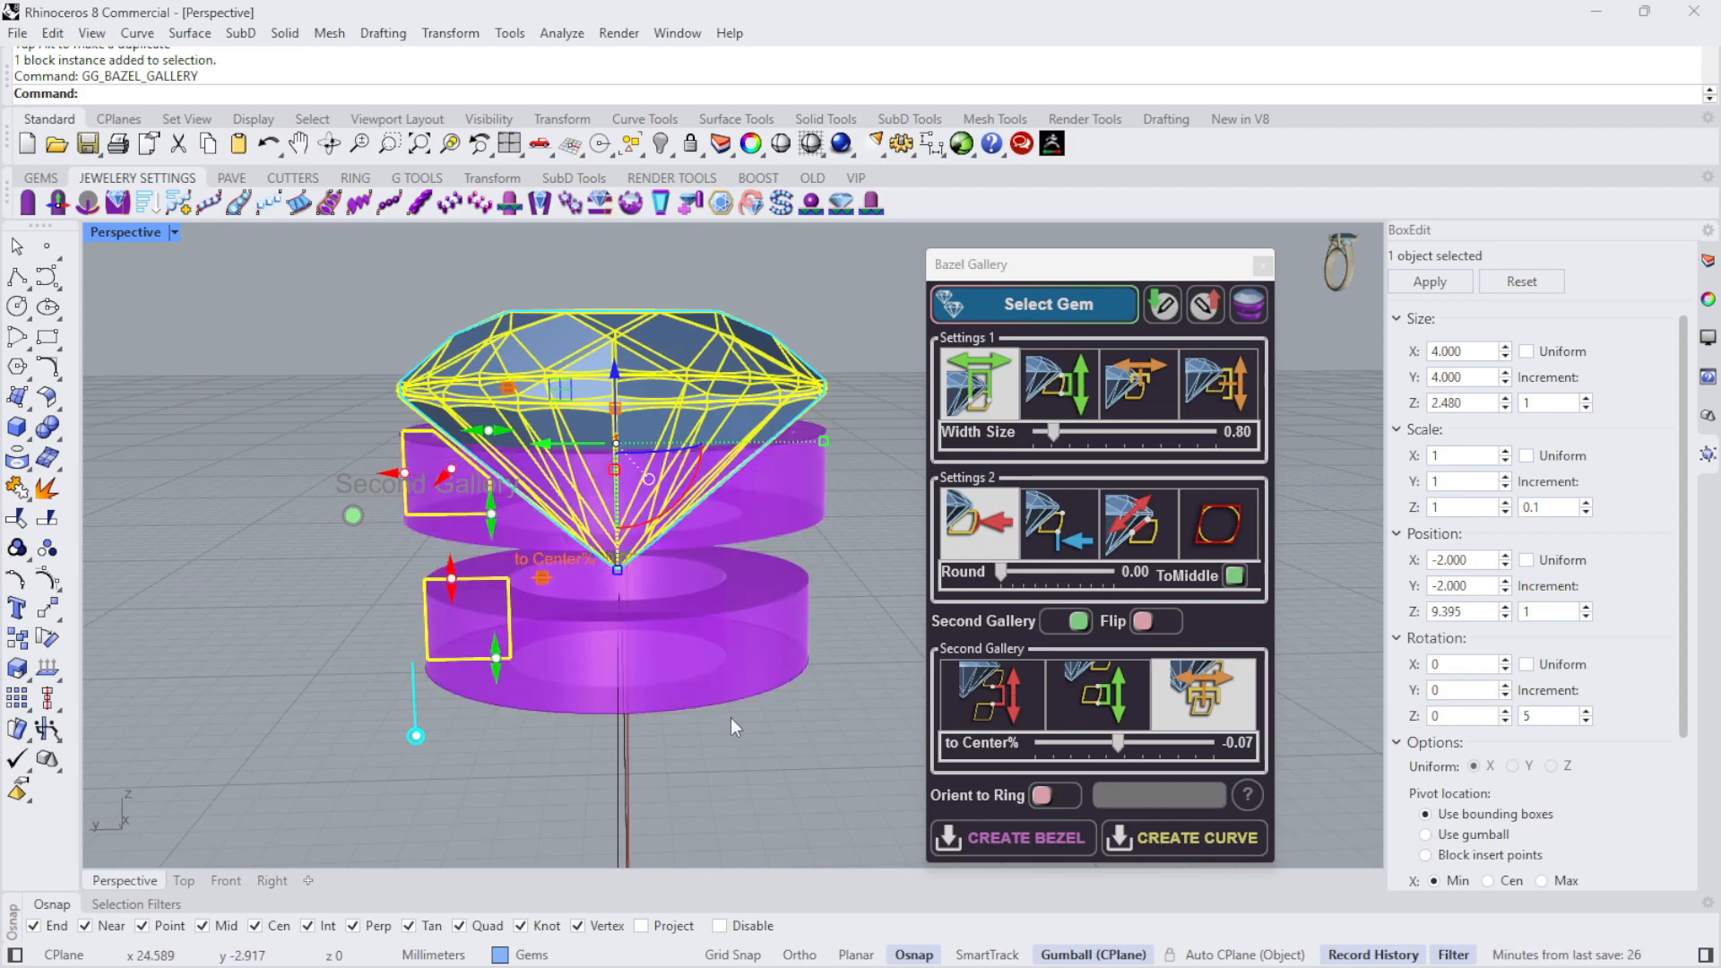
# - Examine from several angles how both galleries sit beneath the diamond and against the finger circle
pyautogui.moveTo(731, 720); pyautogui.dragTo(783, 684, button='right')
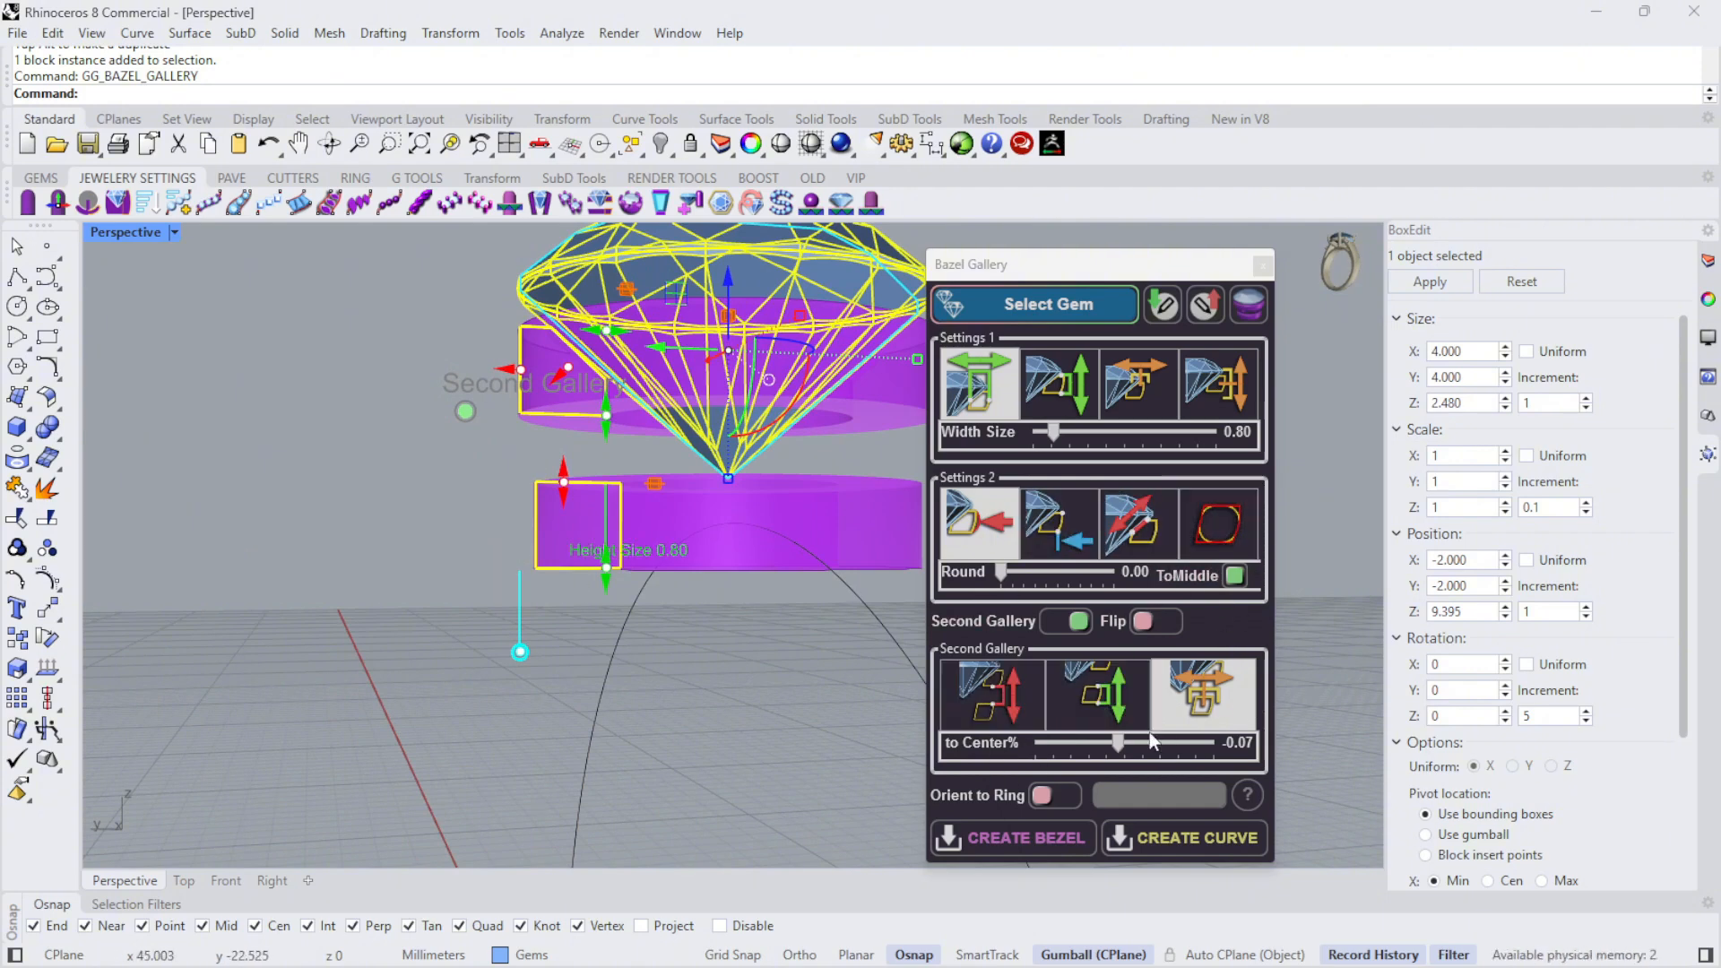
pyautogui.scroll(-2, 486, 725)
pyautogui.scroll(-3, 486, 726)
pyautogui.moveTo(774, 495)
pyautogui.mouseDown(button='right')
pyautogui.moveTo(735, 533)
pyautogui.moveTo(806, 468)
pyautogui.moveTo(873, 460)
pyautogui.mouseUp(button='right')
pyautogui.moveTo(713, 461); pyautogui.dragTo(855, 422, button='right')
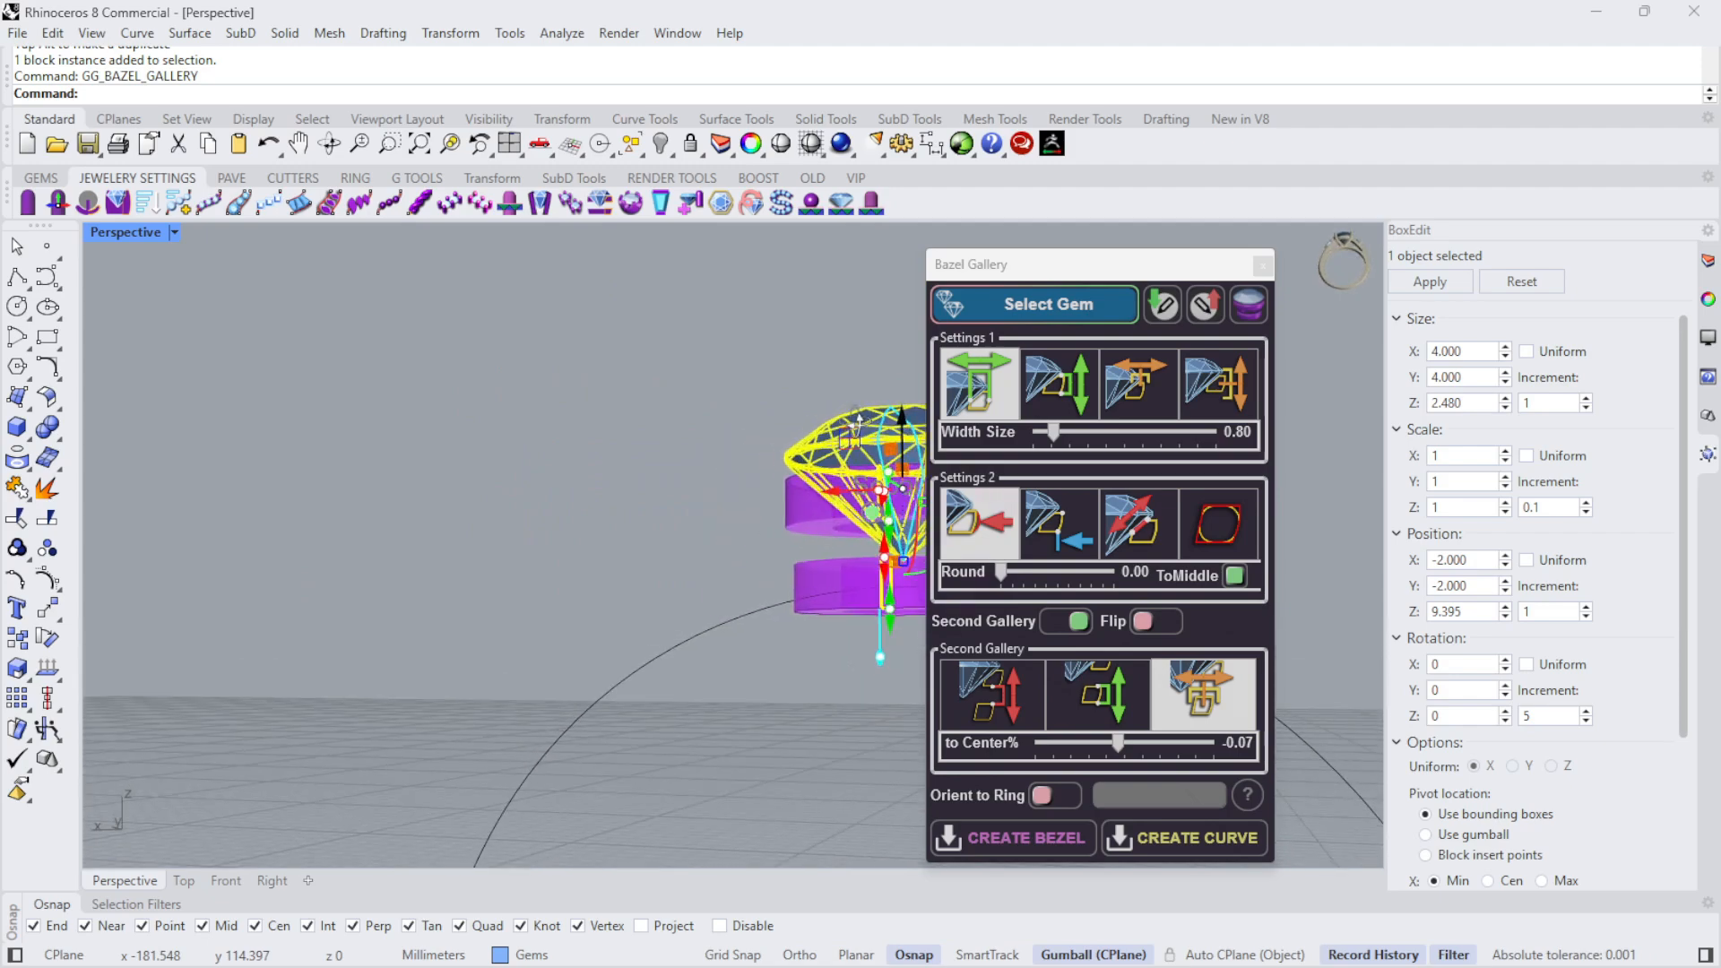
pyautogui.scroll(-5, 738, 438)
pyautogui.moveTo(738, 437); pyautogui.dragTo(691, 388, button='right')
pyautogui.scroll(5, 687, 449)
pyautogui.moveTo(799, 530); pyautogui.dragTo(940, 513, button='right')
pyautogui.scroll(6, 799, 644)
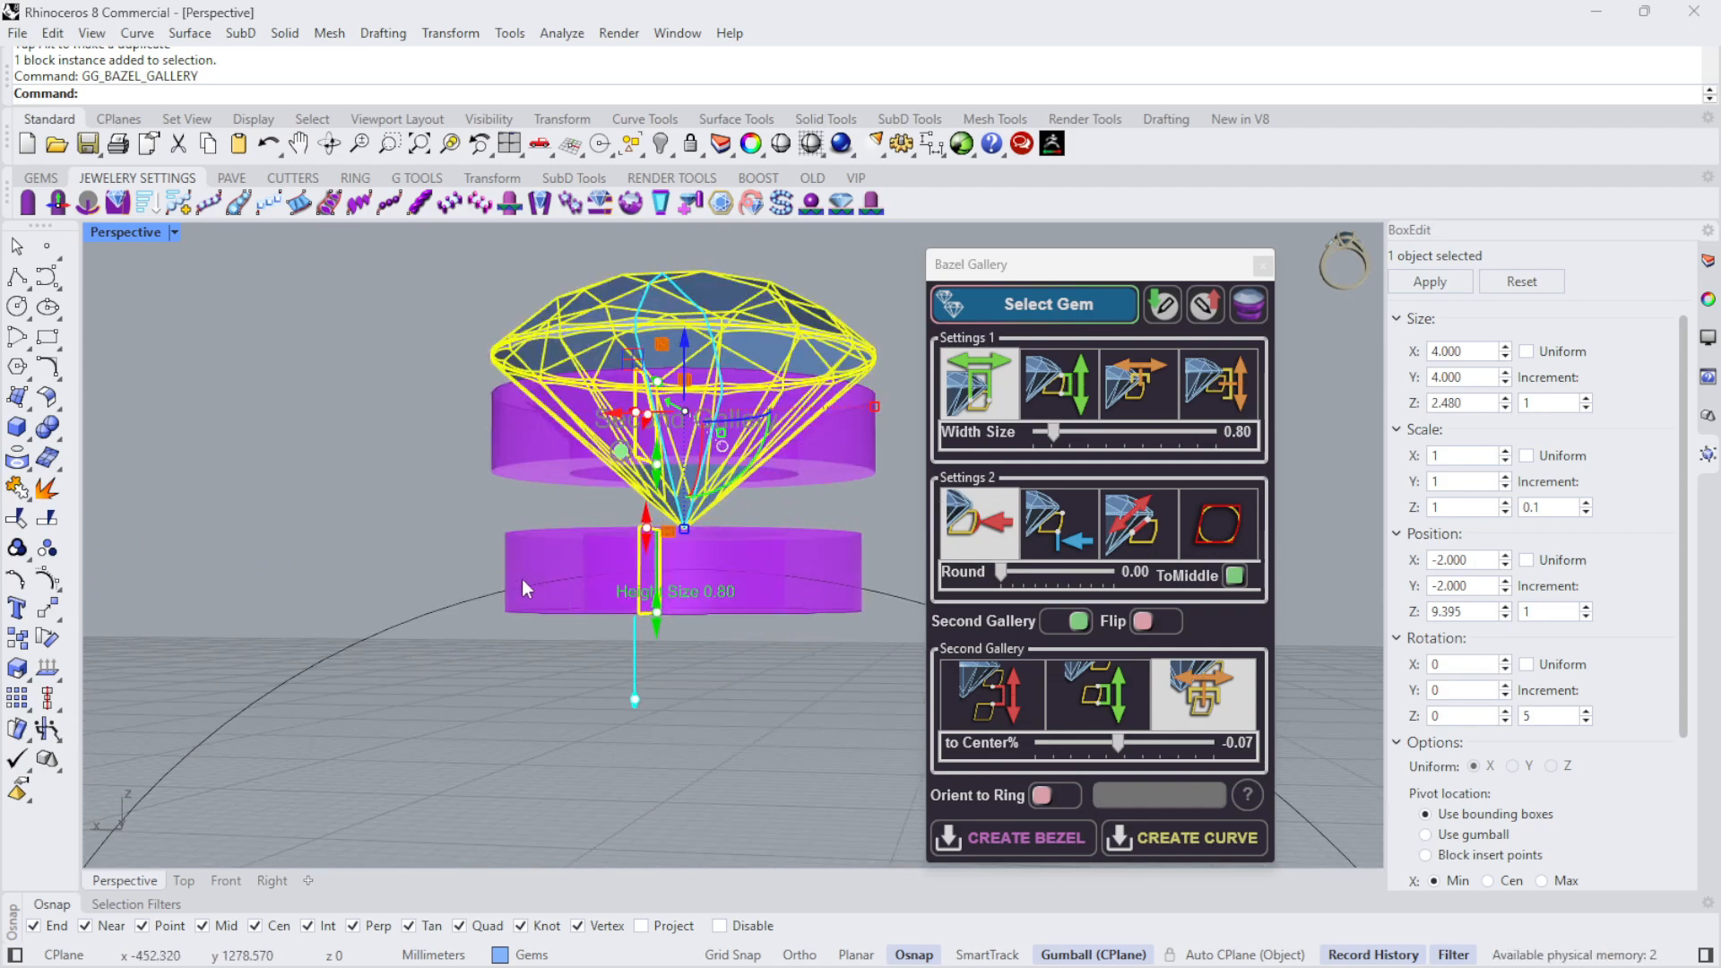
pyautogui.moveTo(545, 633); pyautogui.dragTo(553, 595, button='right')
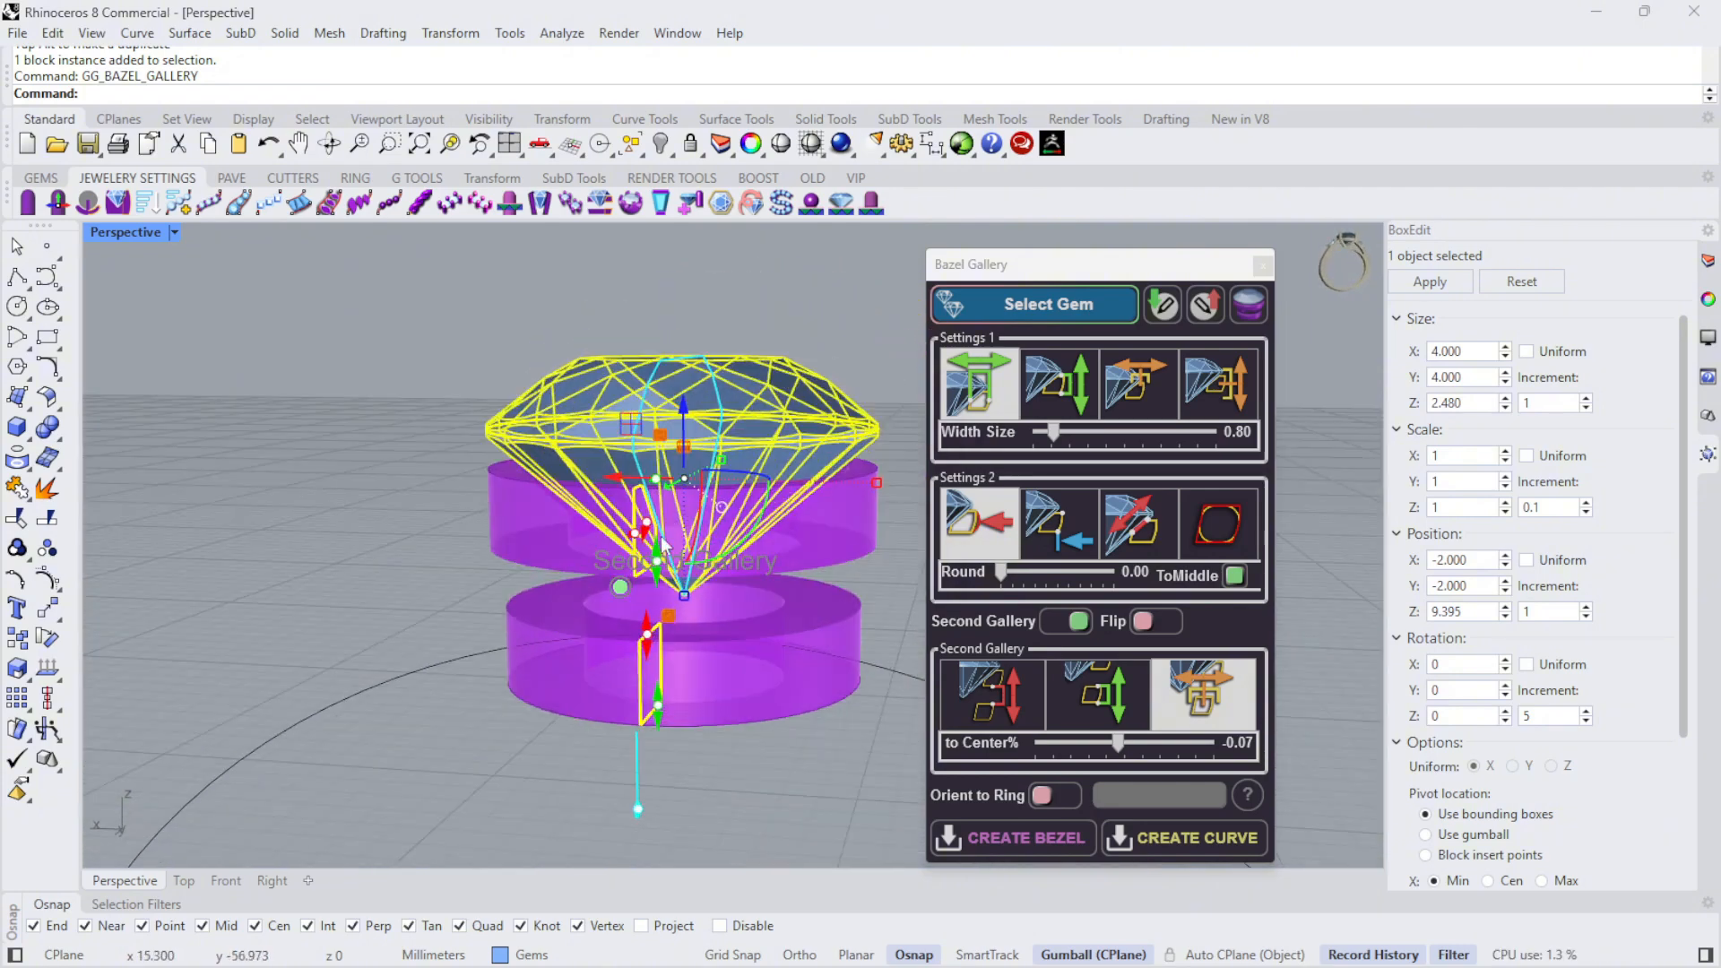
# - Raise the diamond with its attached galleries to a Z position of about 9.669
pyautogui.click(755, 310)
pyautogui.click(741, 430)
pyautogui.moveTo(685, 405); pyautogui.dragTo(684, 379)
pyautogui.doubleClick(126, 232)
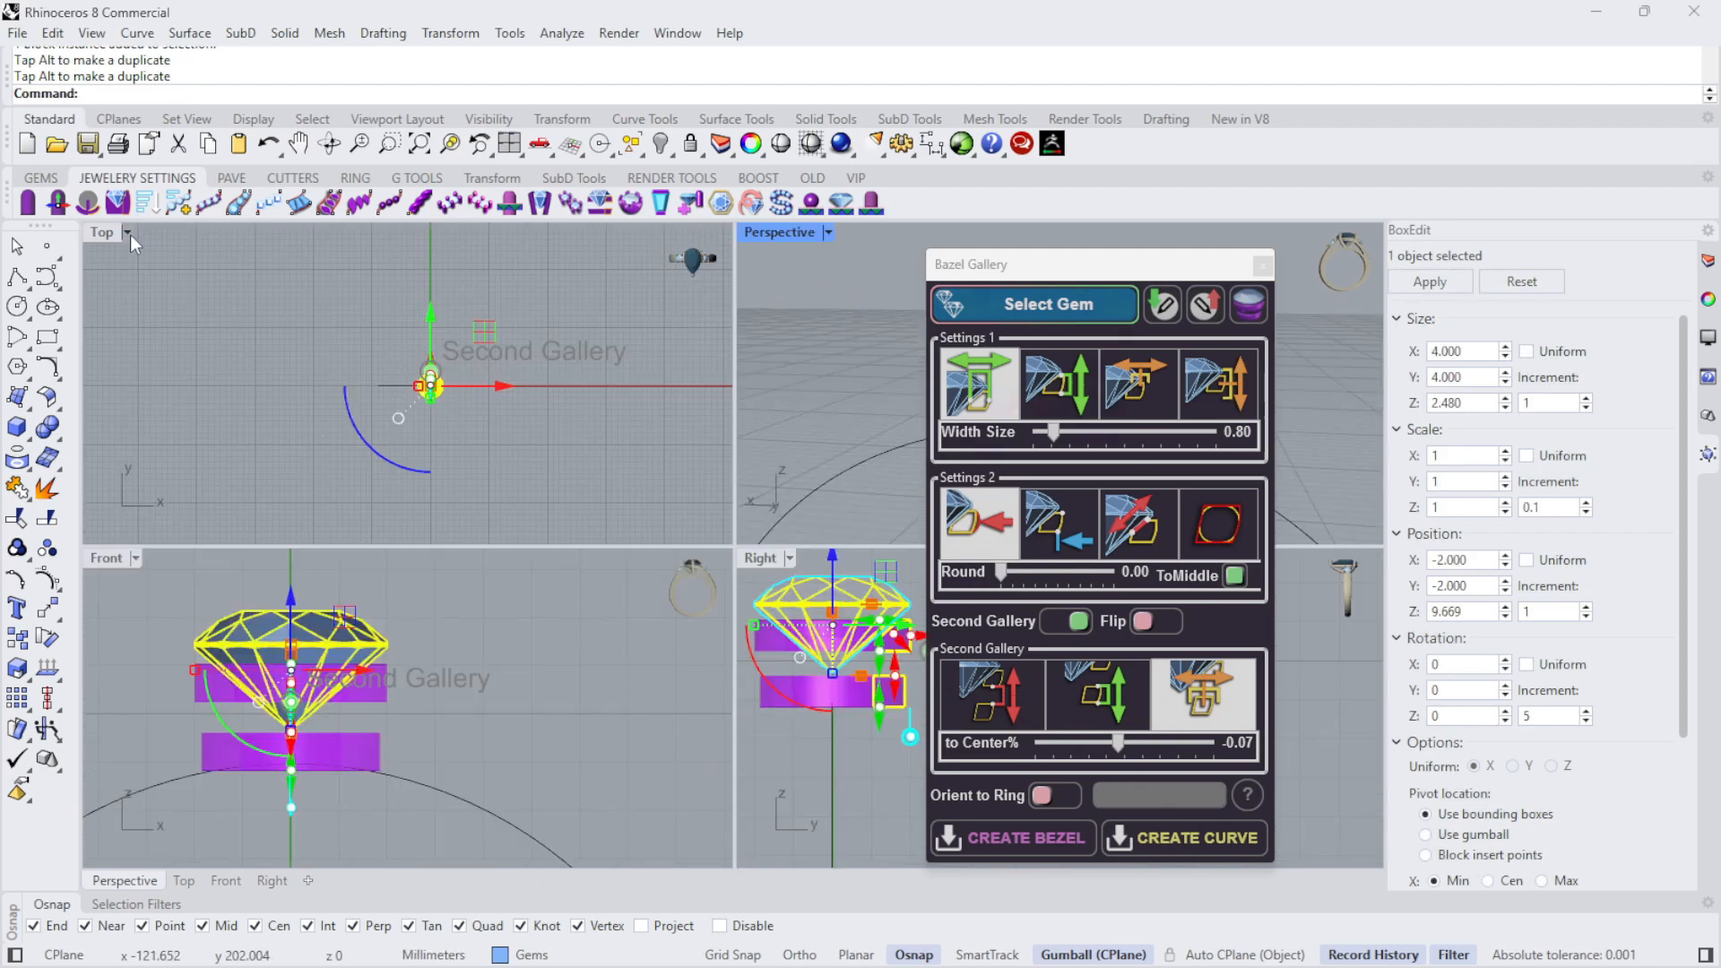
pyautogui.scroll(3, 186, 734)
pyautogui.scroll(-2, 381, 565)
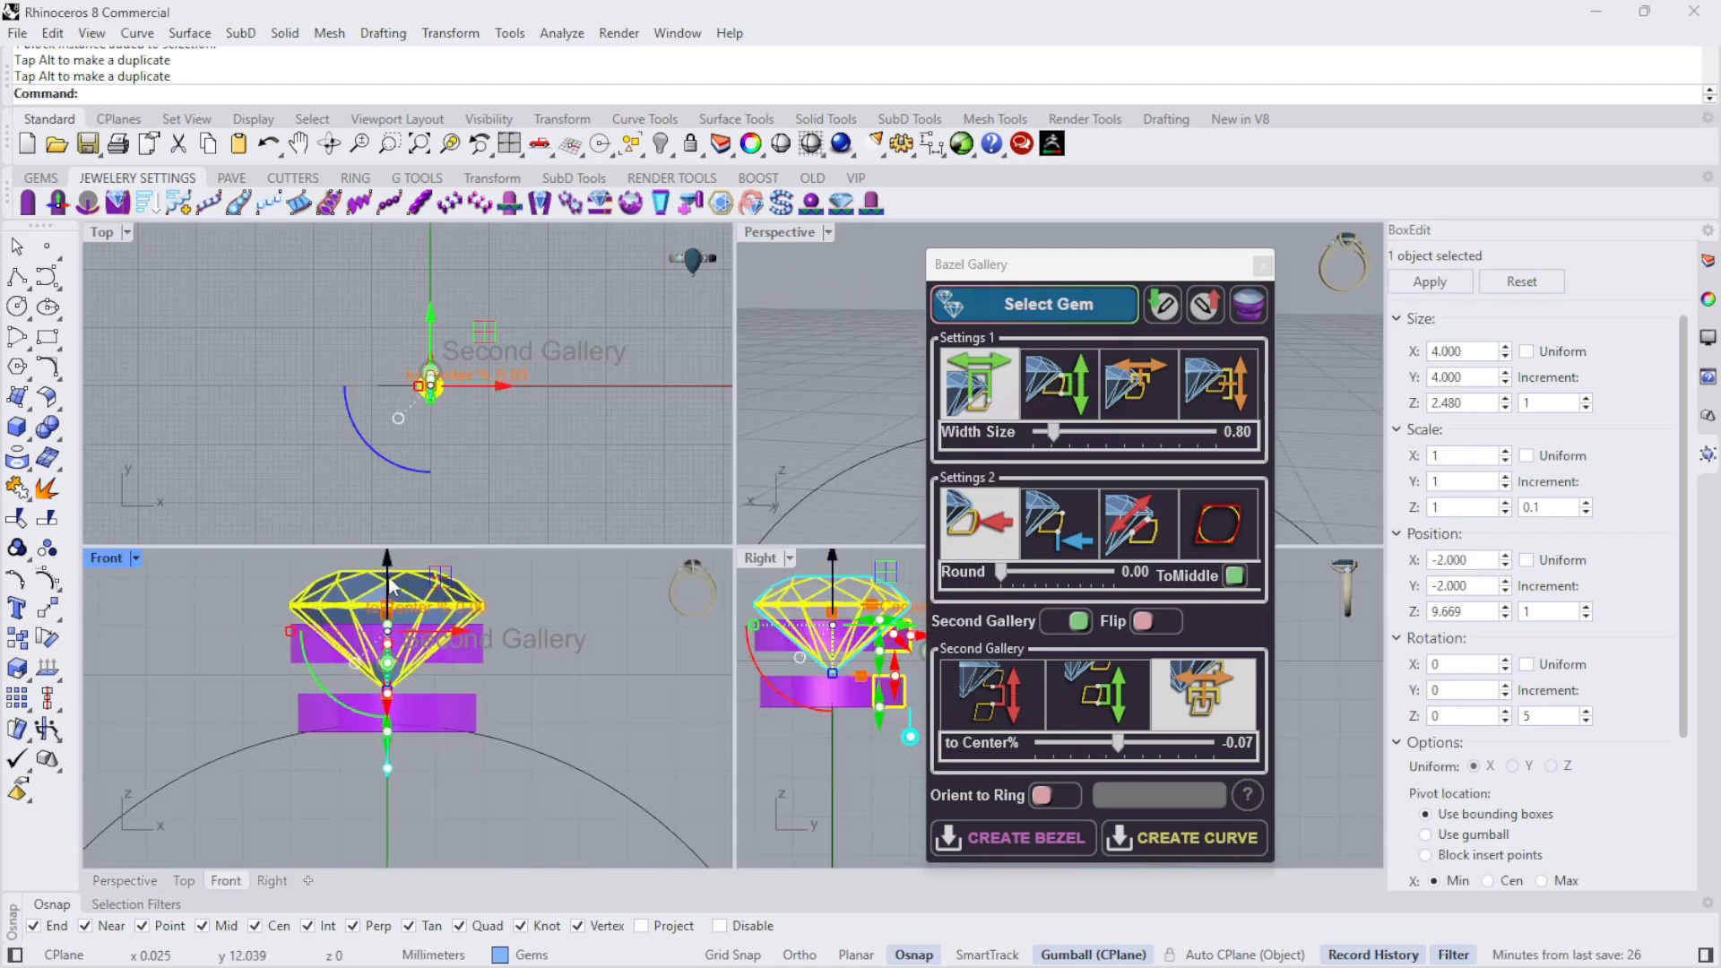
# - Fine-tune the diamond's height above the finger circle in the Front view to a Z position of about 9.776
pyautogui.moveTo(385, 587); pyautogui.dragTo(386, 588)
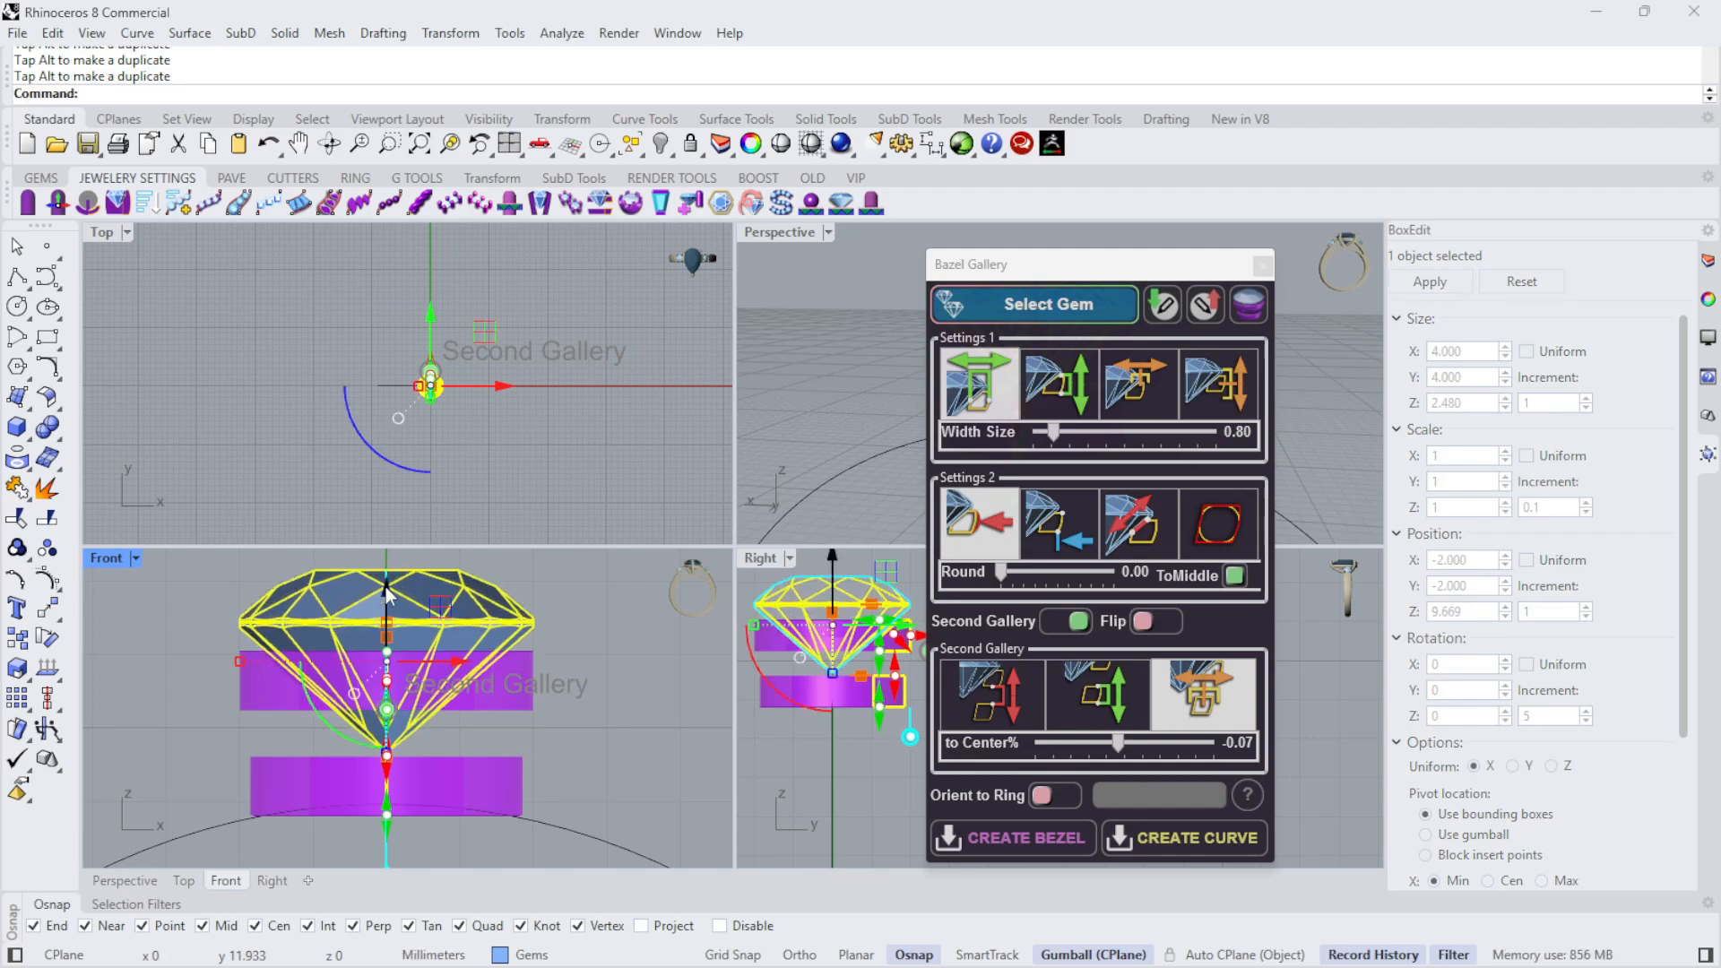
pyautogui.scroll(-3, 385, 788)
pyautogui.scroll(3, 373, 634)
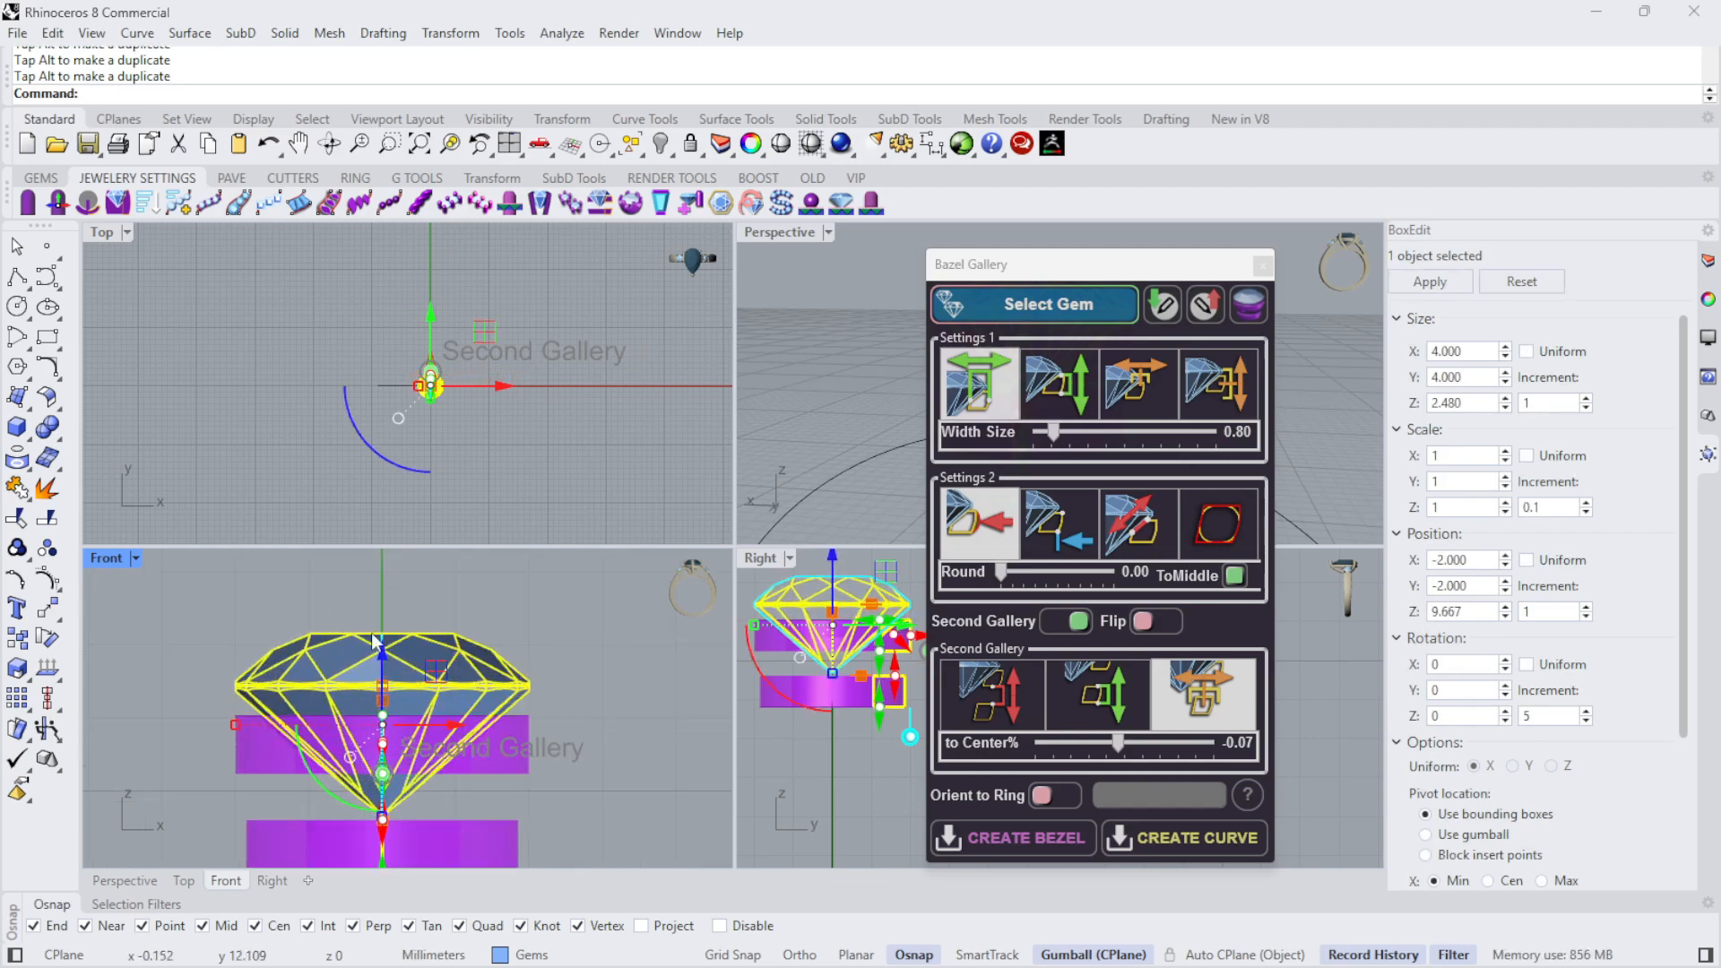
pyautogui.doubleClick(107, 559)
pyautogui.scroll(-3, 538, 548)
pyautogui.moveTo(621, 487); pyautogui.dragTo(620, 471)
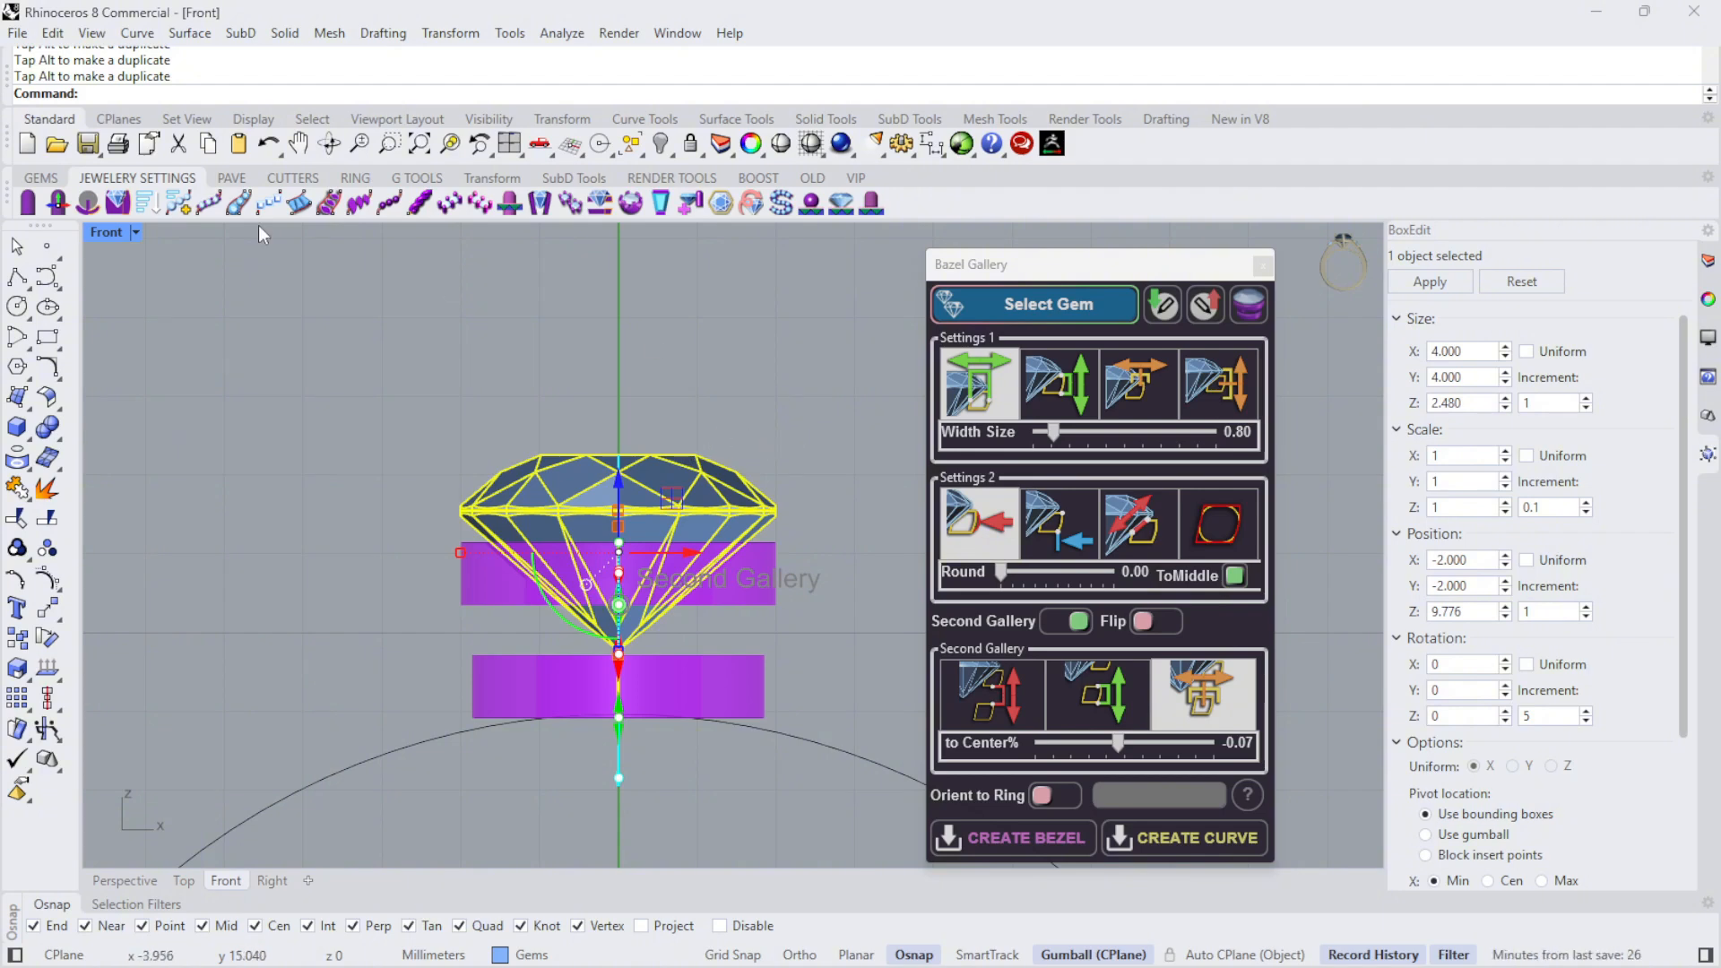
pyautogui.doubleClick(116, 231)
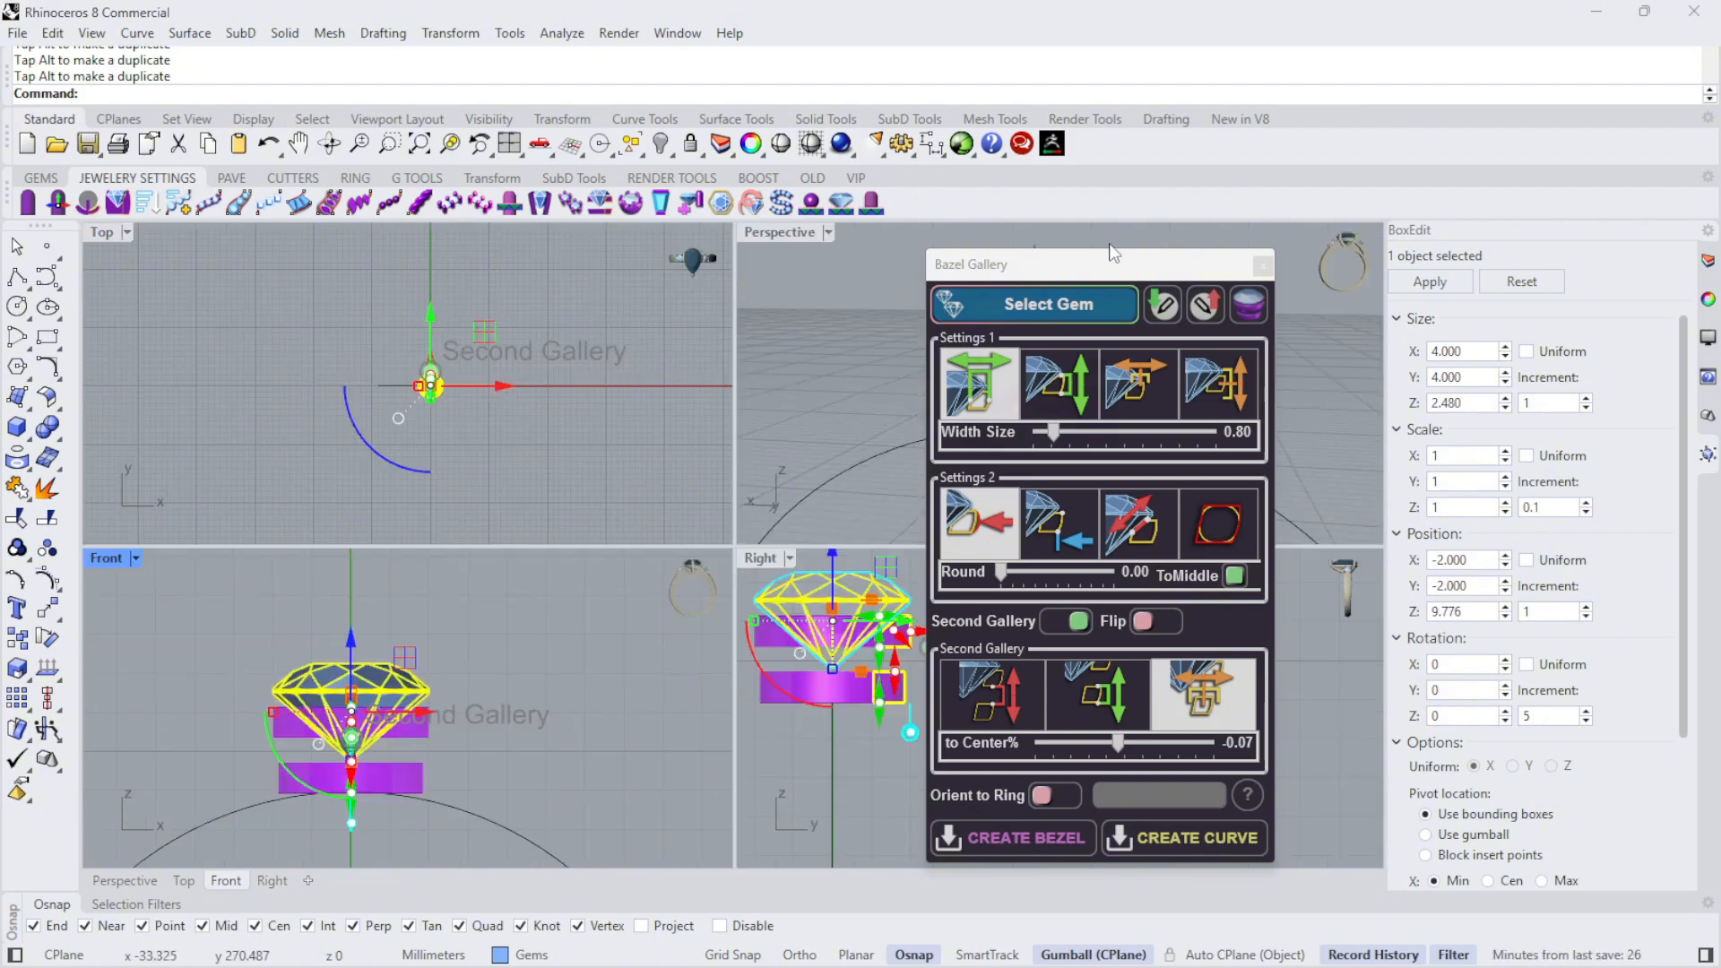
# - Tilt the gallery profile slightly inward and reset the second gallery's to-Center value to 0.00 in the Perspective view
pyautogui.moveTo(1111, 265); pyautogui.dragTo(1362, 267)
pyautogui.moveTo(894, 440); pyautogui.dragTo(1177, 420, button='right')
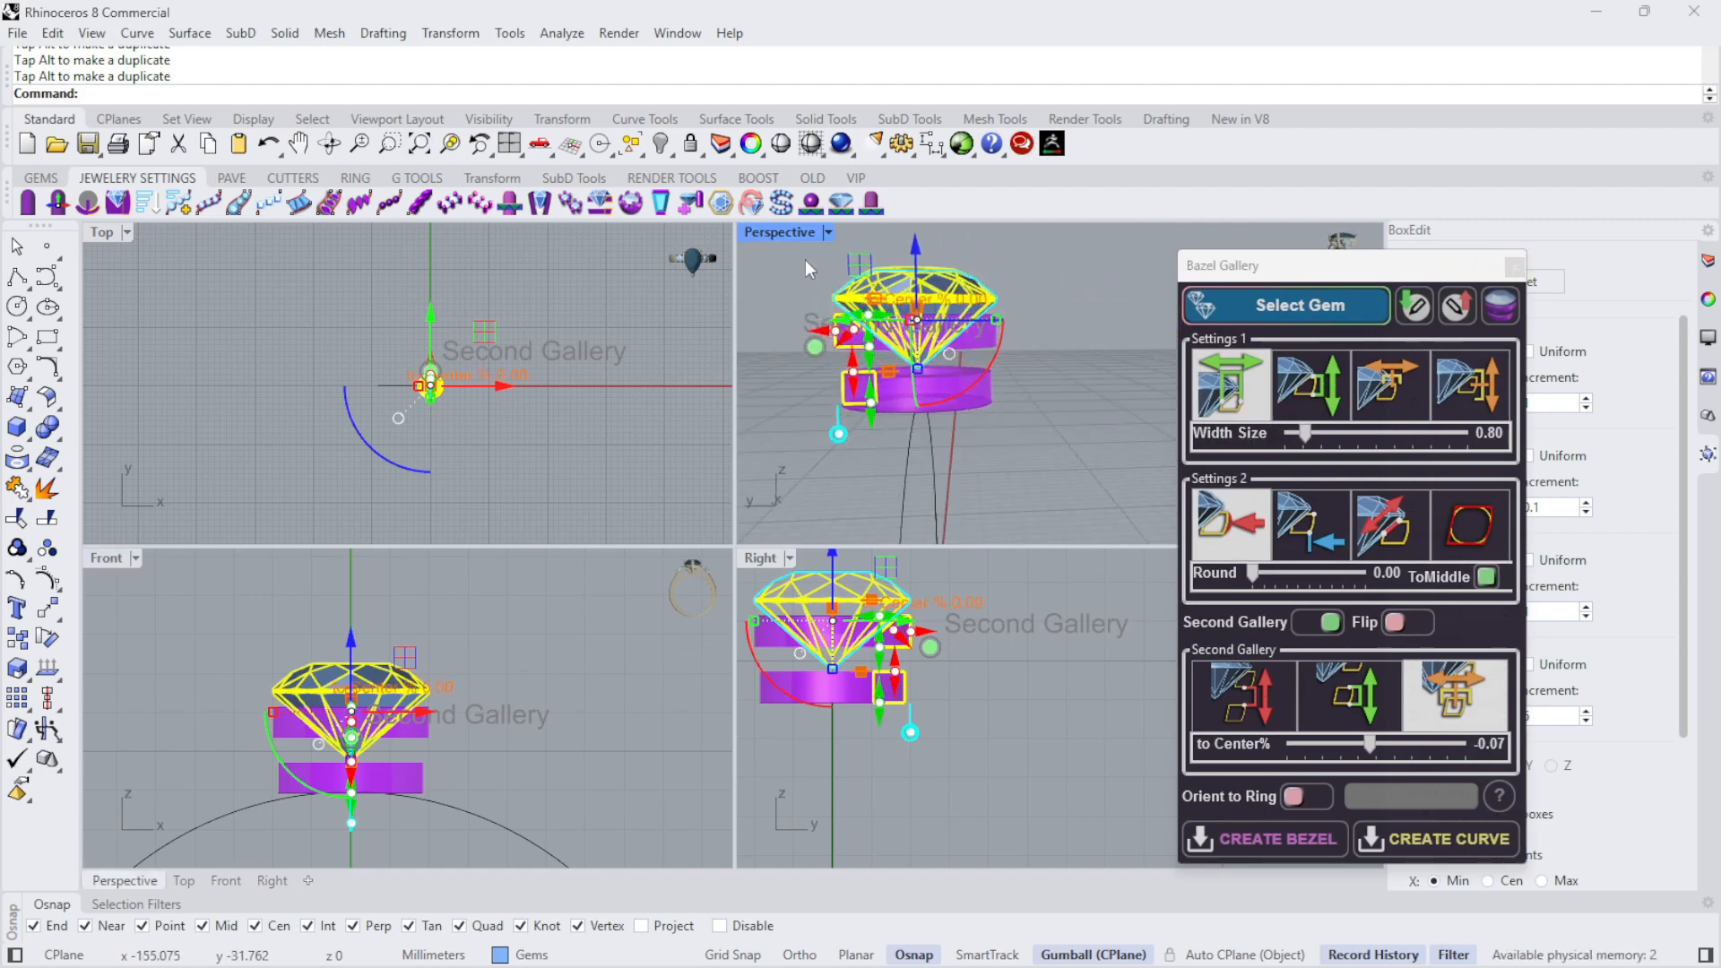
pyautogui.doubleClick(782, 234)
pyautogui.scroll(3, 385, 495)
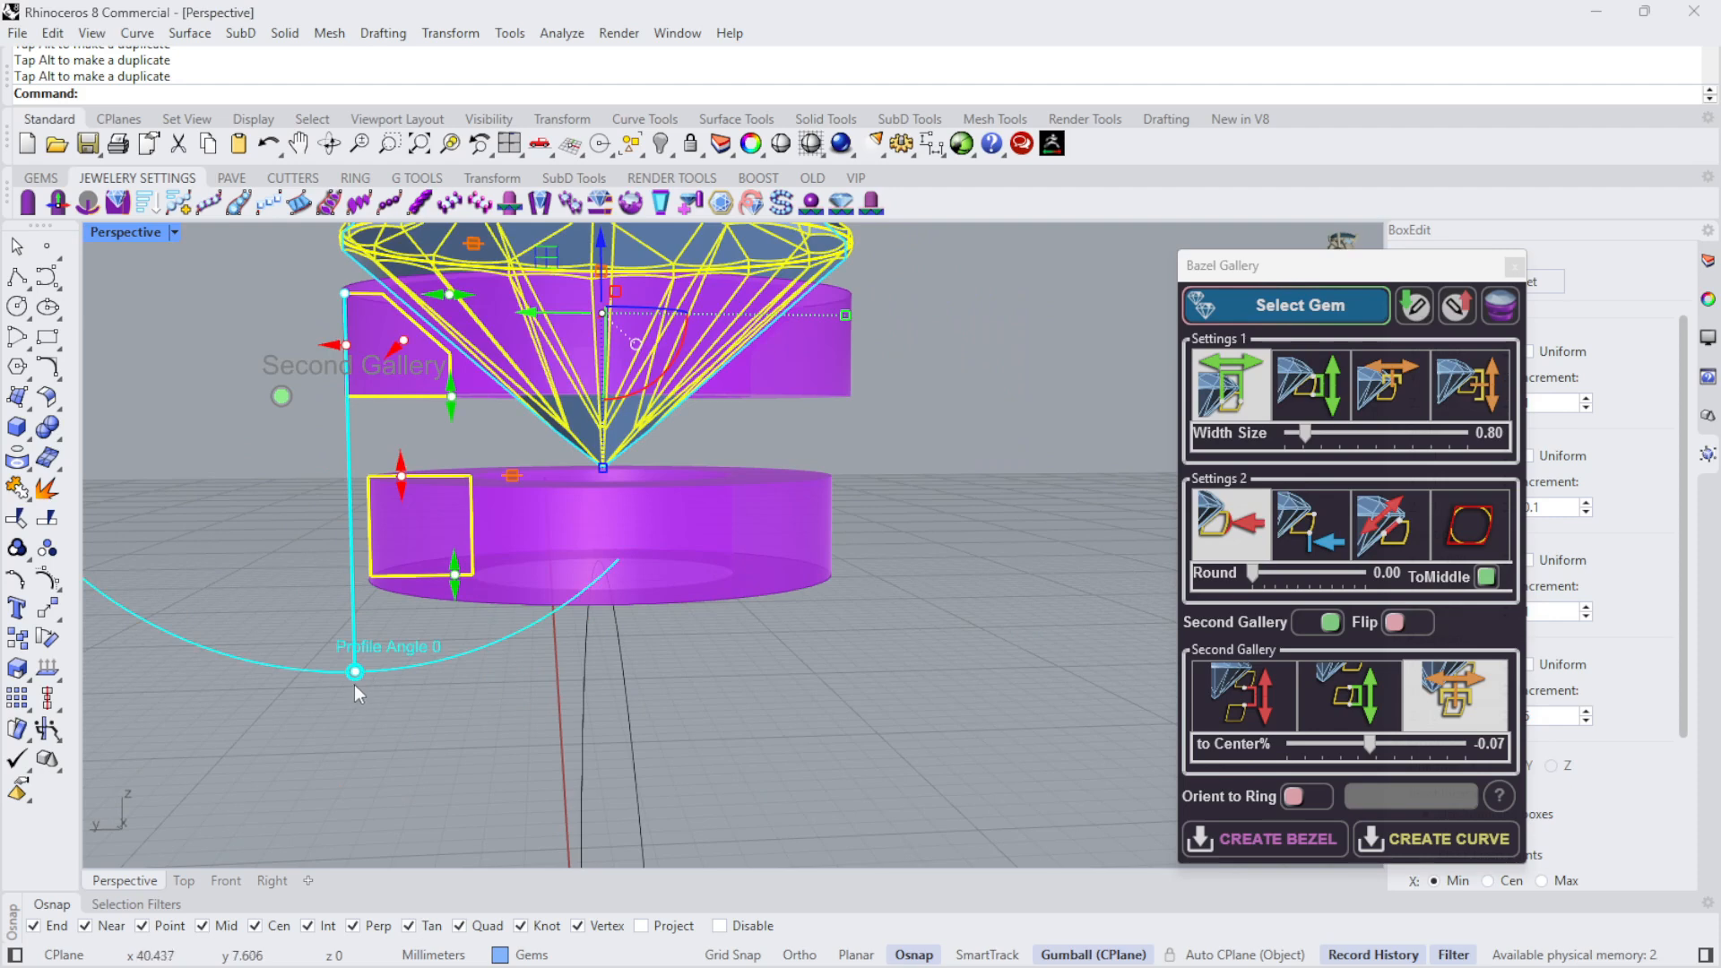
pyautogui.moveTo(354, 684); pyautogui.dragTo(380, 681)
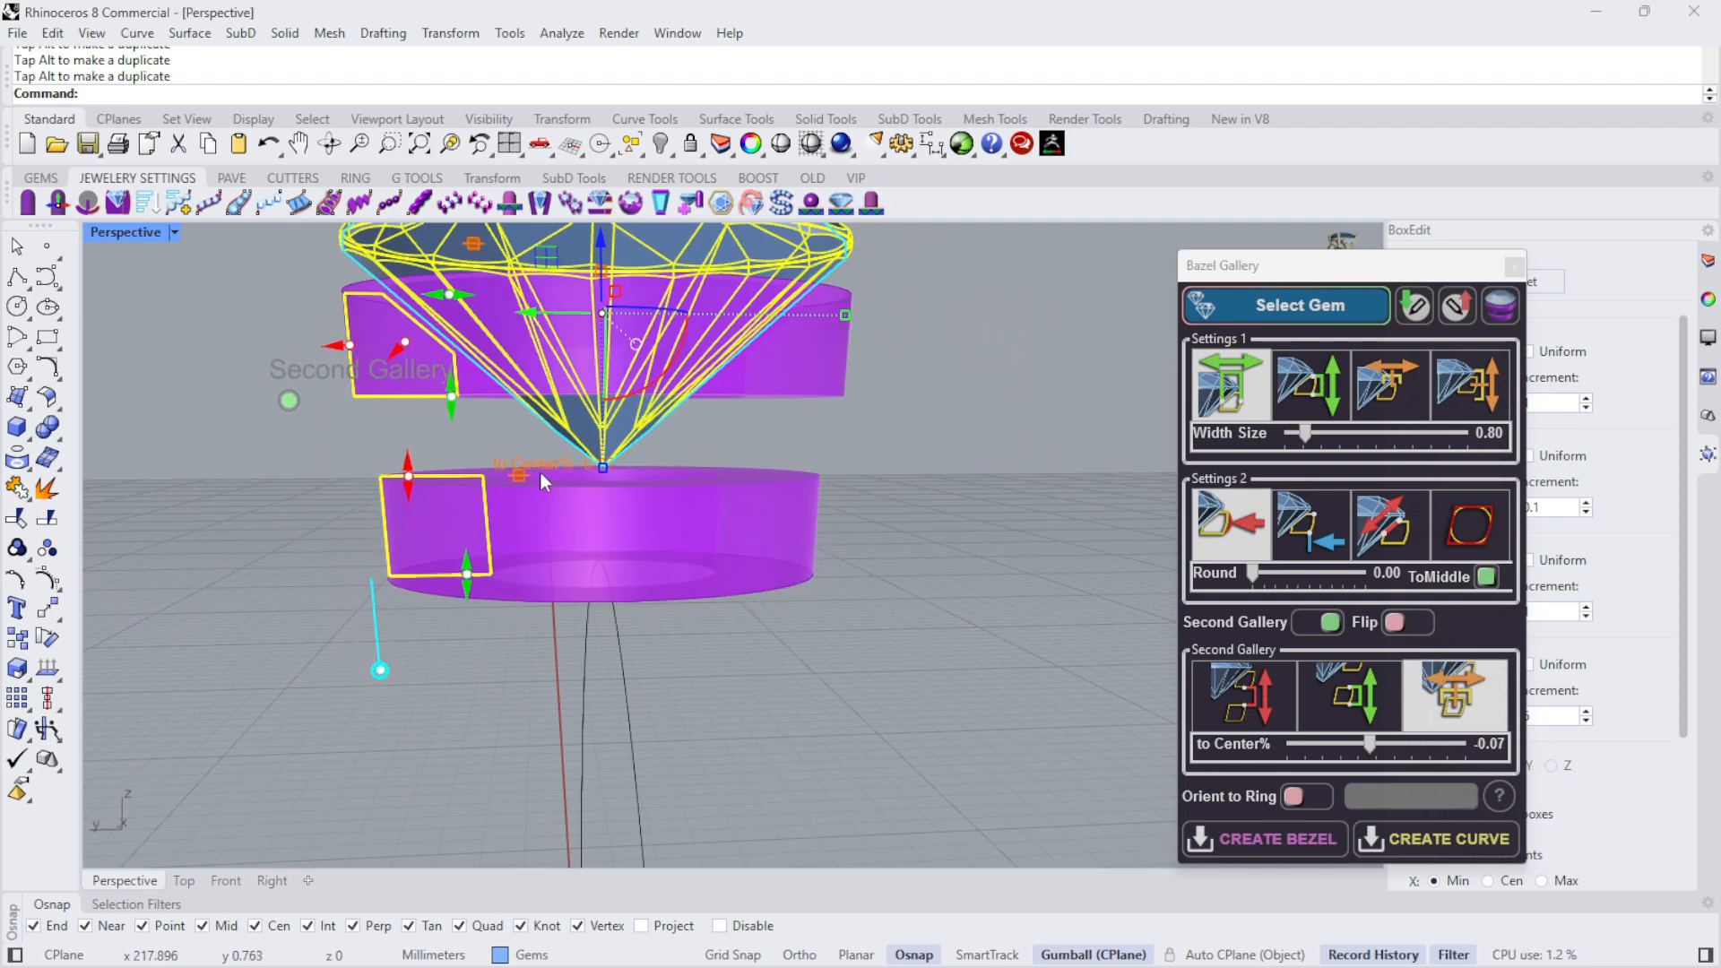
pyautogui.moveTo(519, 472); pyautogui.dragTo(511, 477)
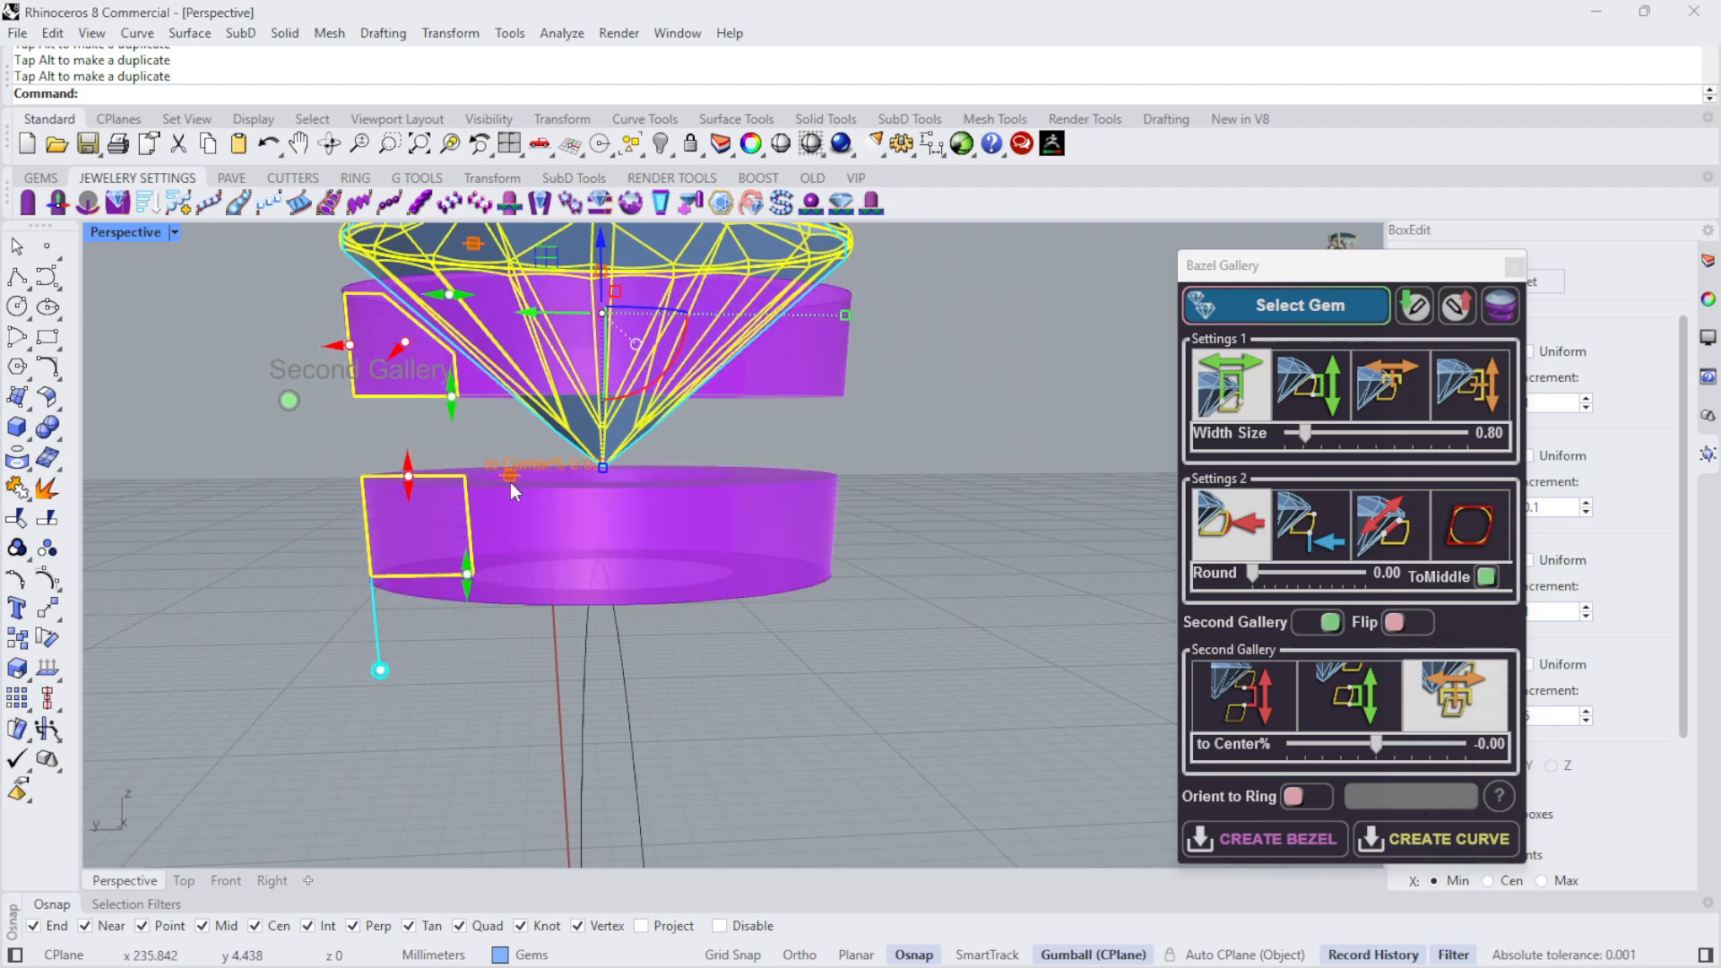
# - Increase the profile angle further so both galleries taper more strongly toward the finger circle
pyautogui.moveTo(380, 671); pyautogui.dragTo(411, 676)
pyautogui.scroll(-6, 794, 614)
pyautogui.moveTo(882, 473); pyautogui.dragTo(918, 461, button='right')
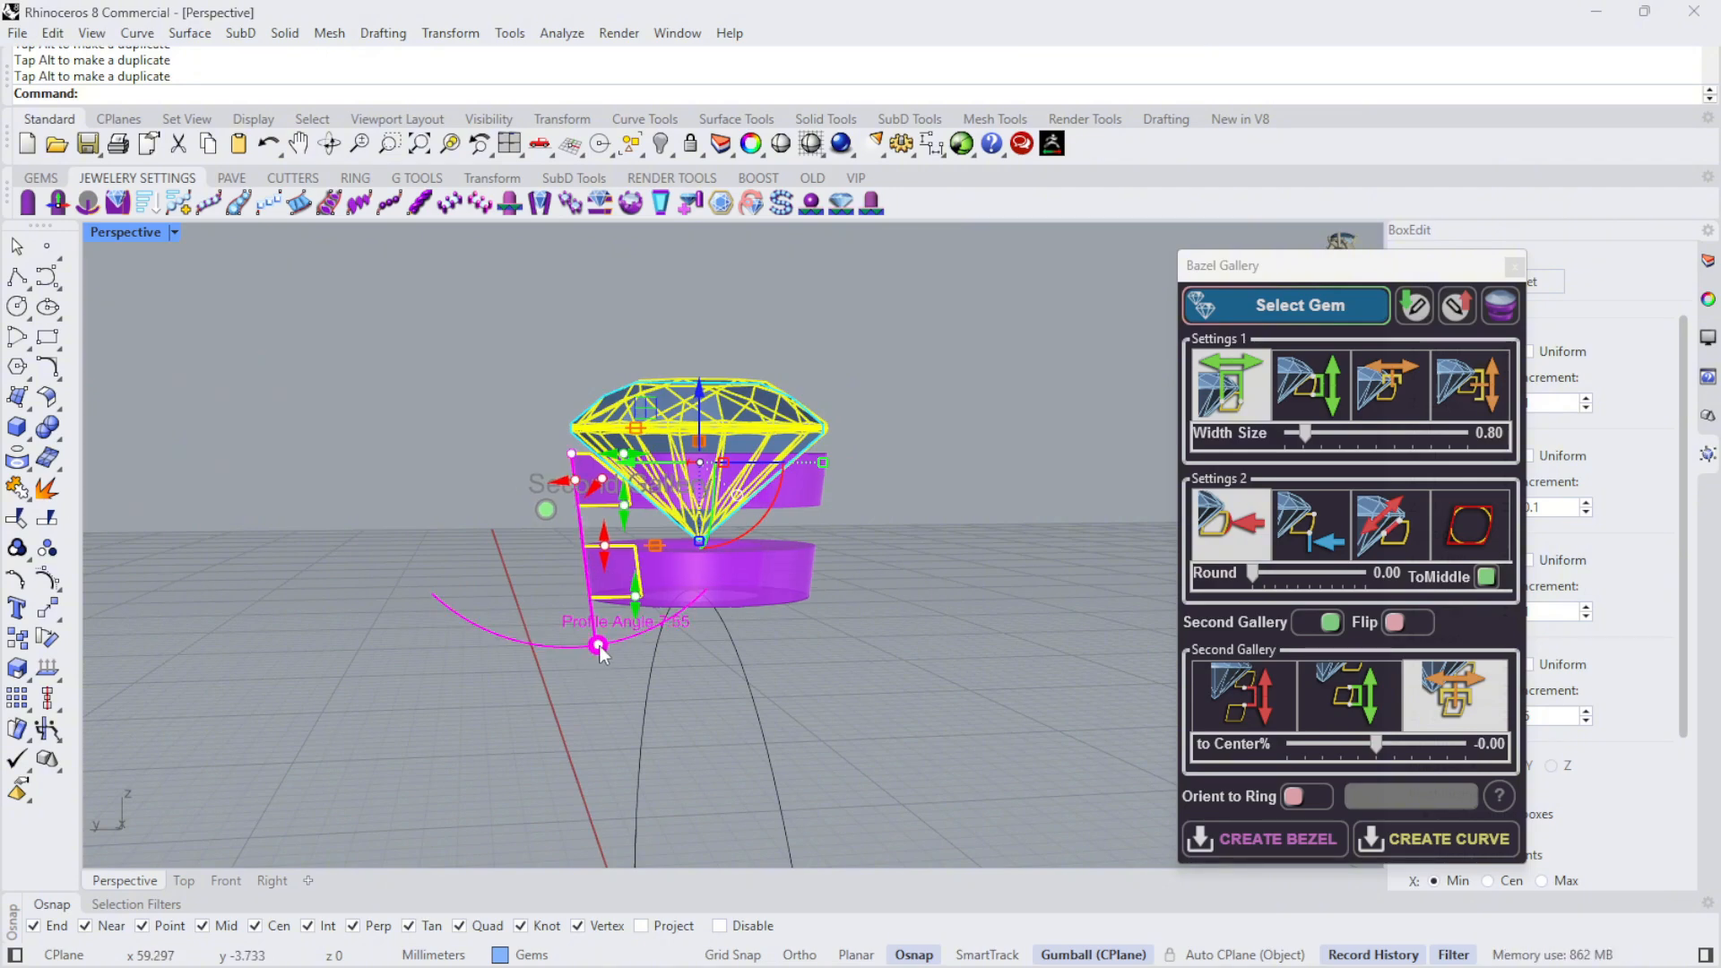
pyautogui.moveTo(598, 646); pyautogui.dragTo(611, 646)
pyautogui.moveTo(950, 621); pyautogui.dragTo(1174, 537, button='right')
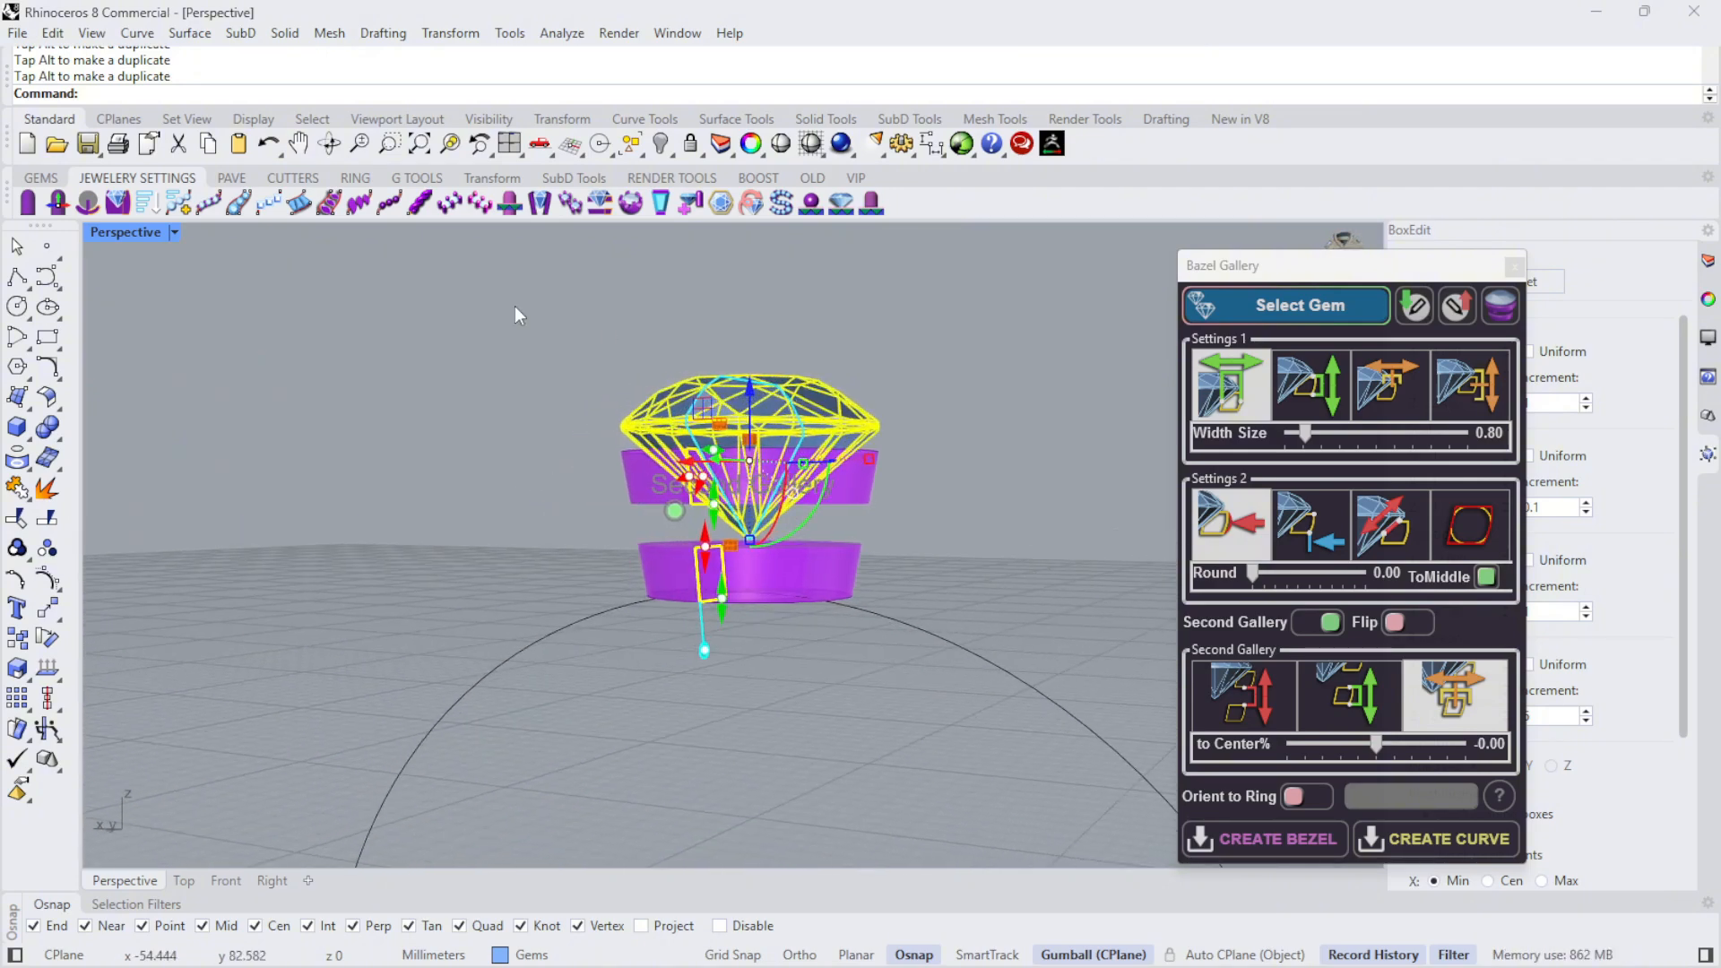
# - Extend the second gallery down past the top of the finger circle by setting its height size to 1.08
pyautogui.doubleClick(122, 235)
pyautogui.scroll(4, 289, 771)
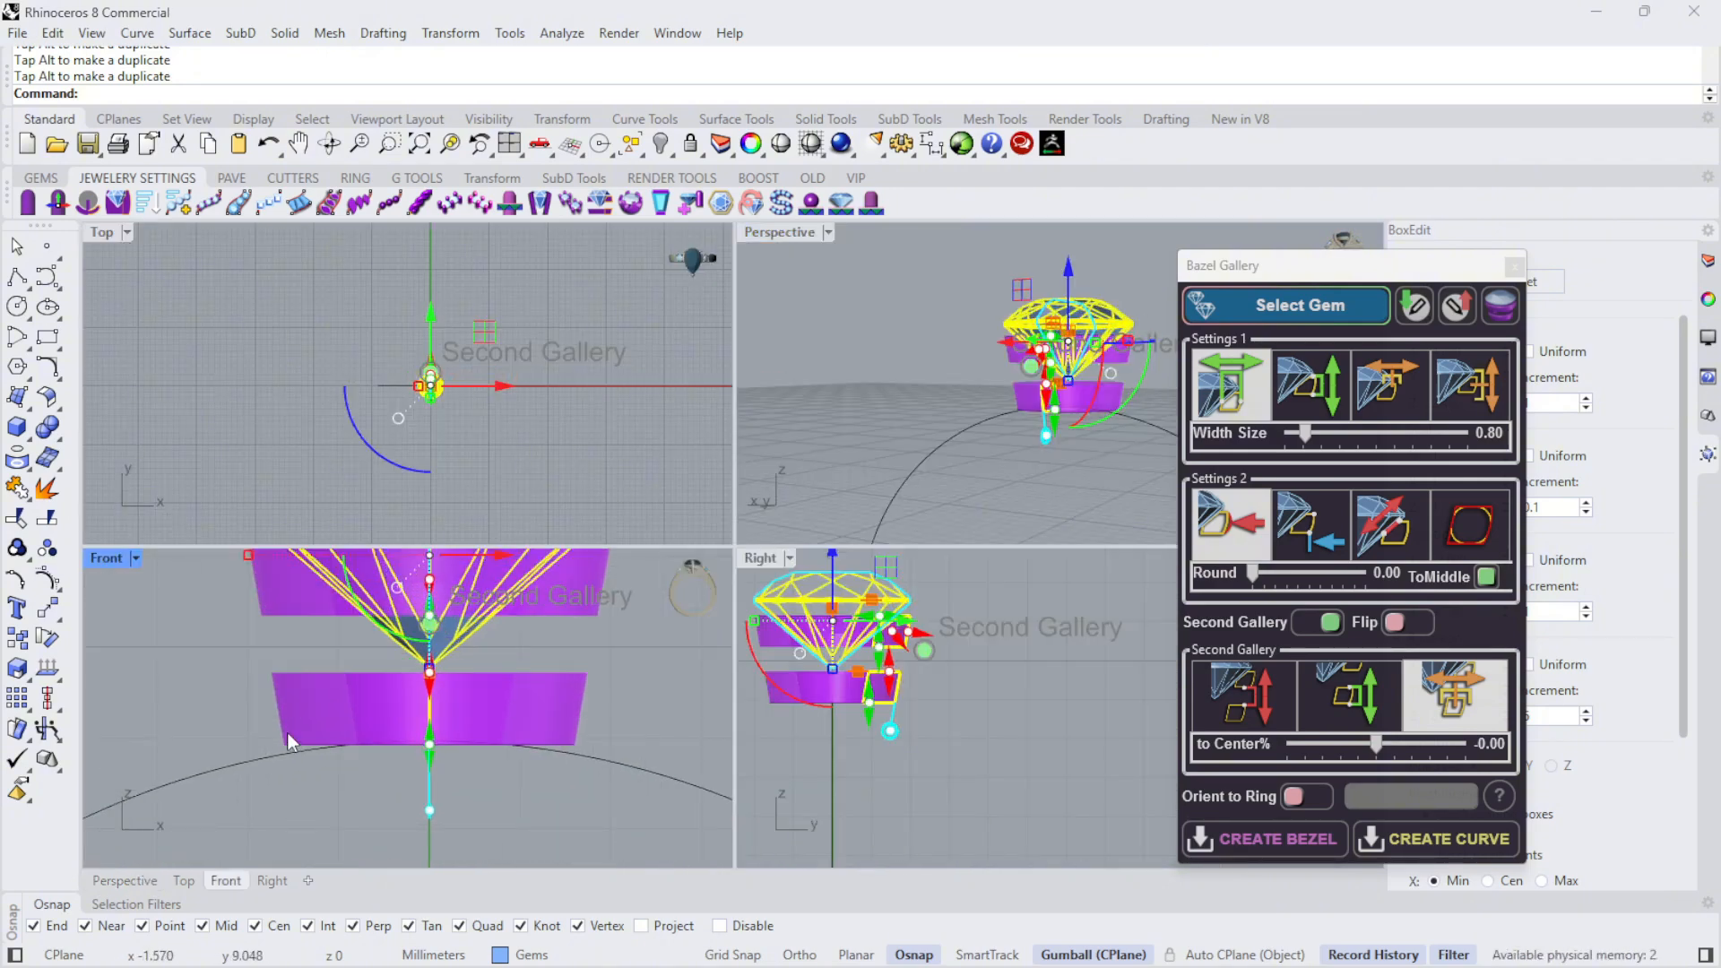
pyautogui.doubleClick(100, 555)
pyautogui.scroll(-2, 544, 563)
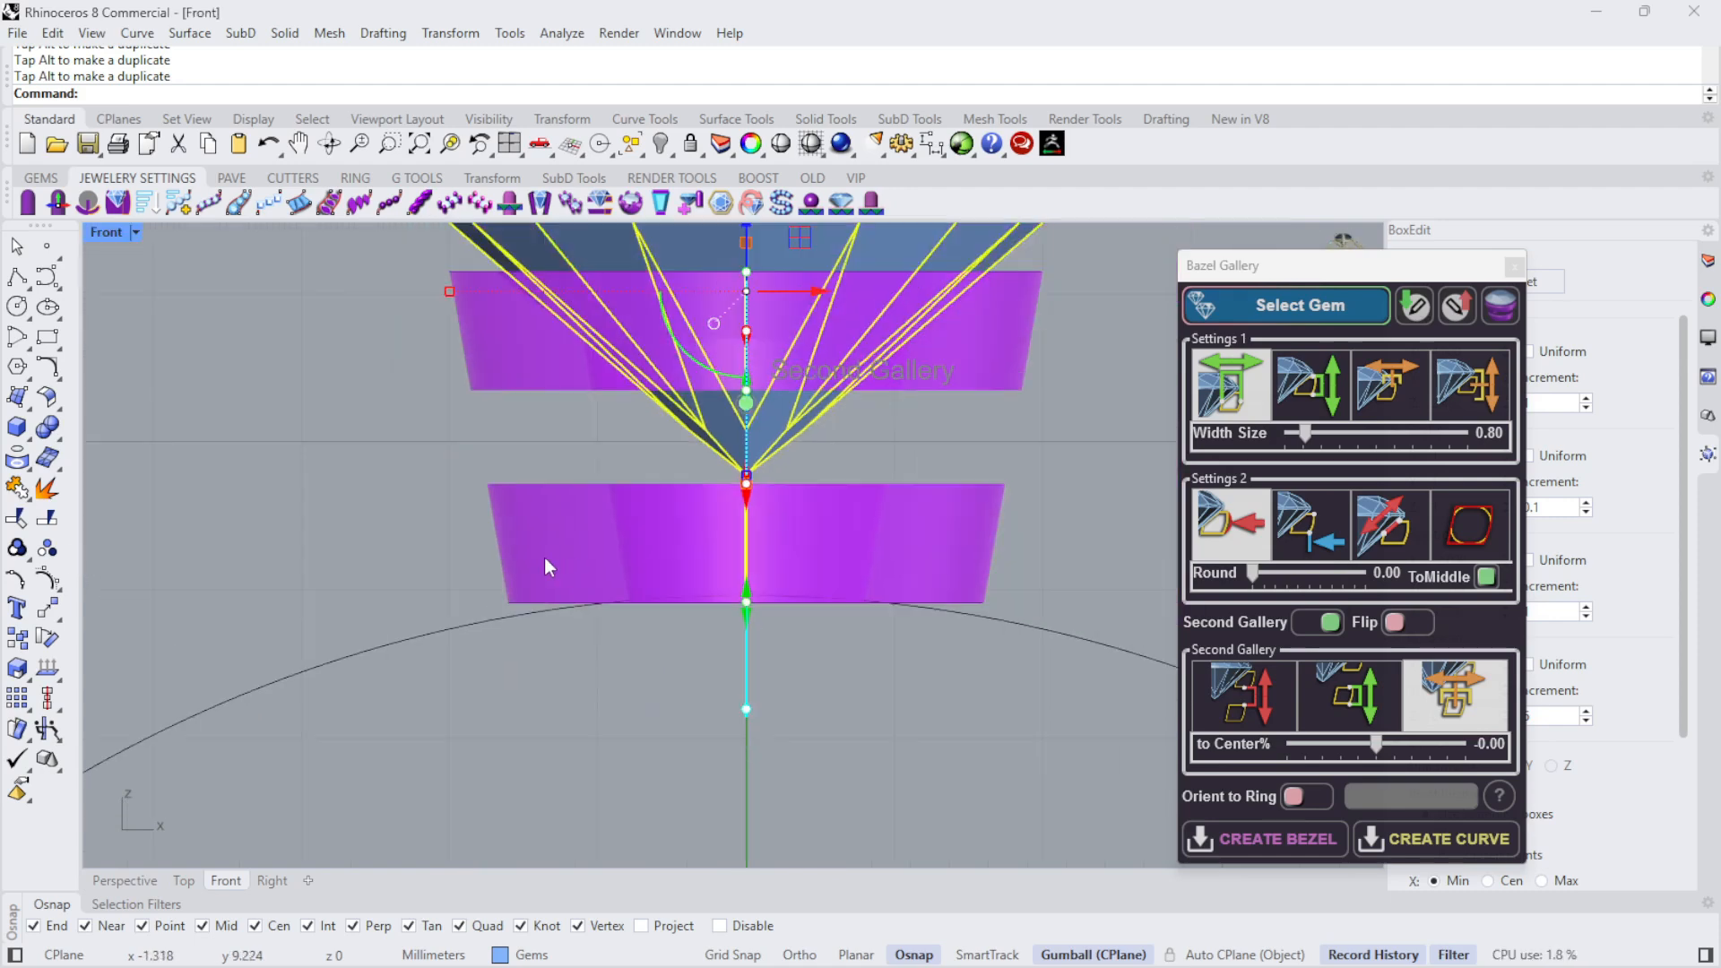
pyautogui.scroll(-1, 545, 566)
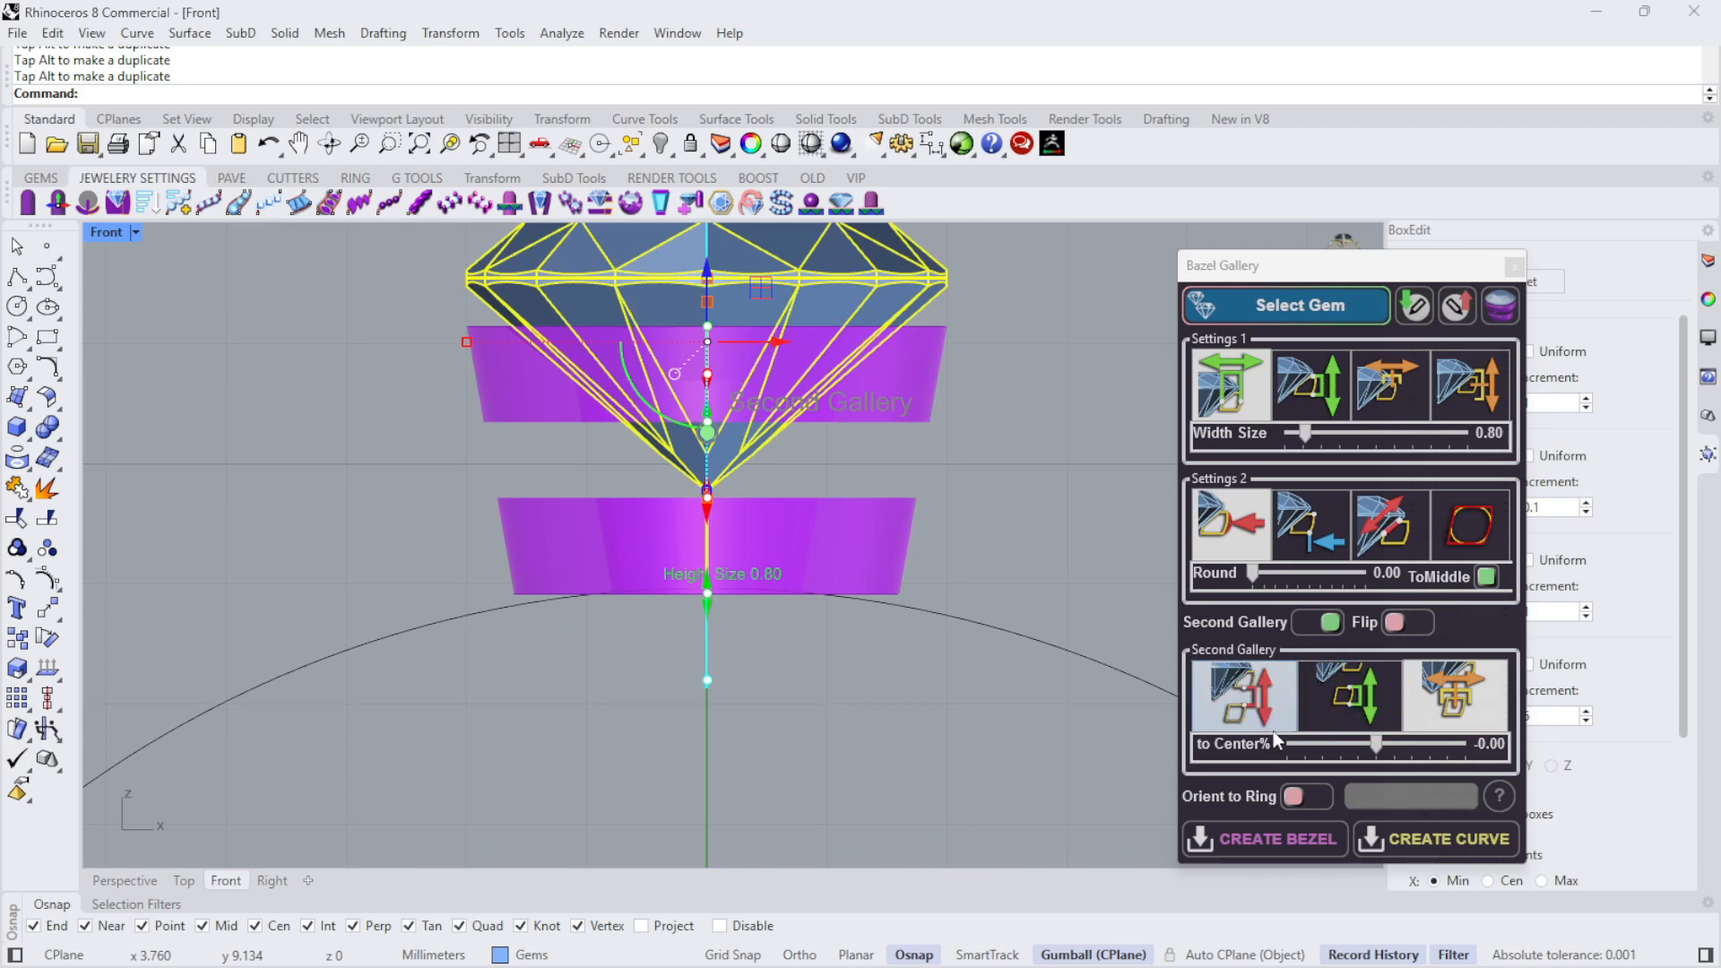
pyautogui.click(1348, 695)
pyautogui.moveTo(1294, 744); pyautogui.dragTo(1303, 743)
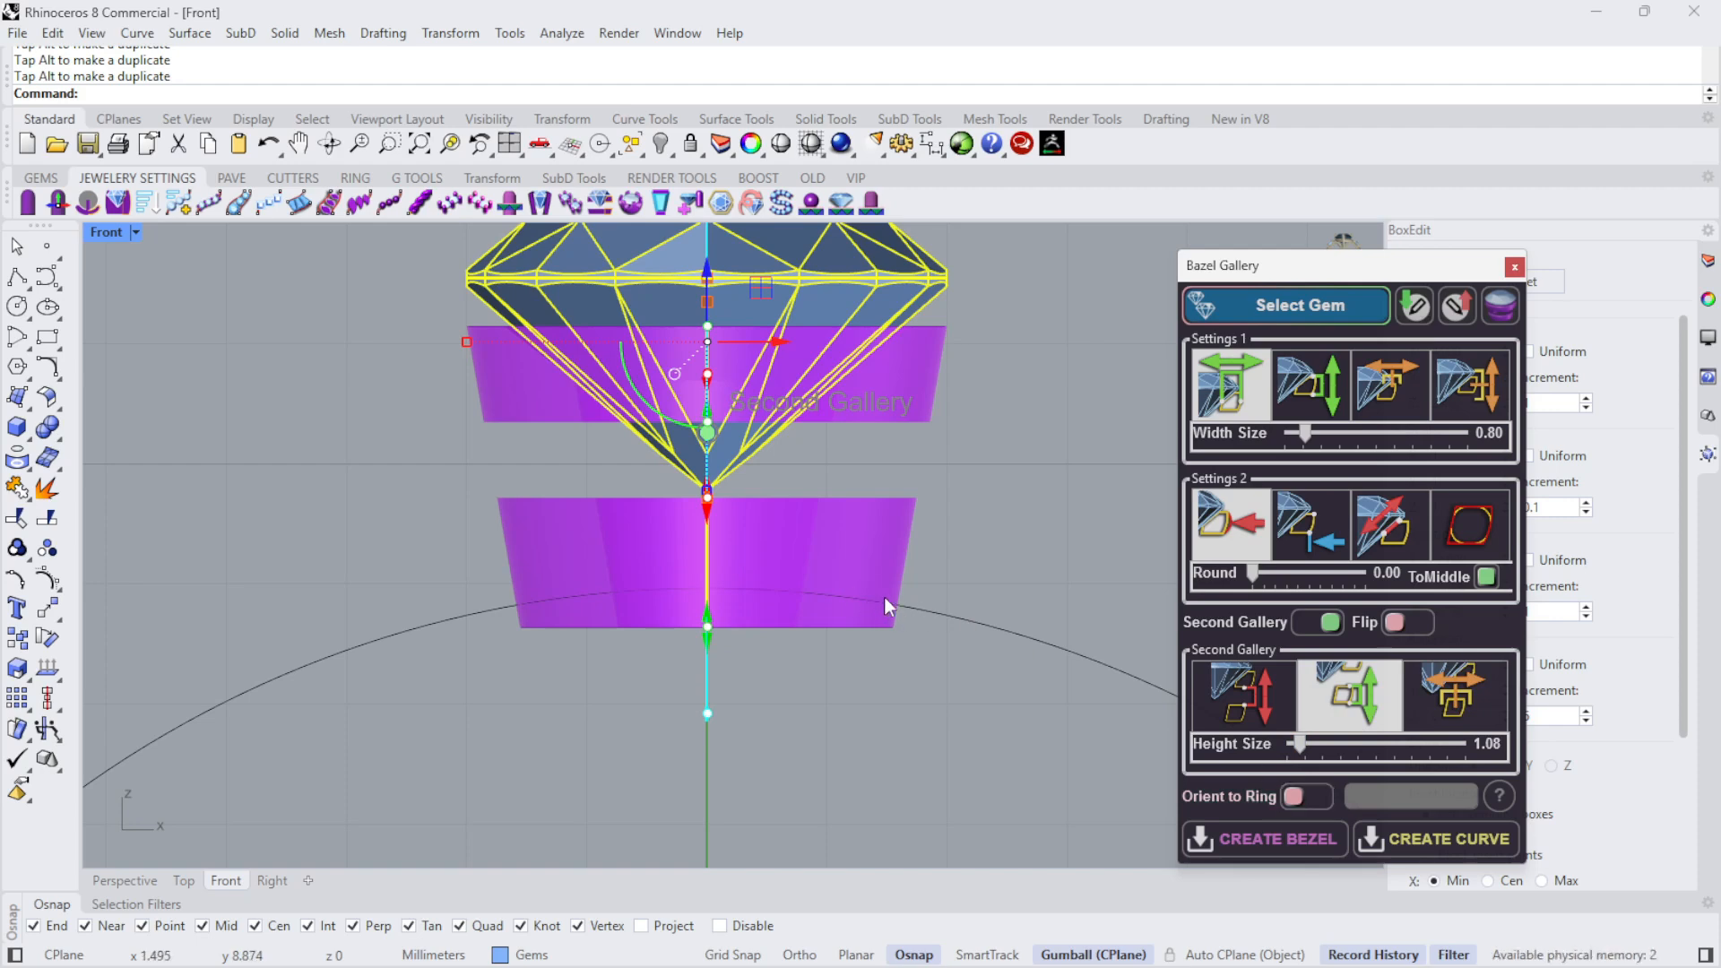
# - Enable Orient to Ring and assign the finger circle as the ring curve for trimming the lower gallery
pyautogui.click(1293, 797)
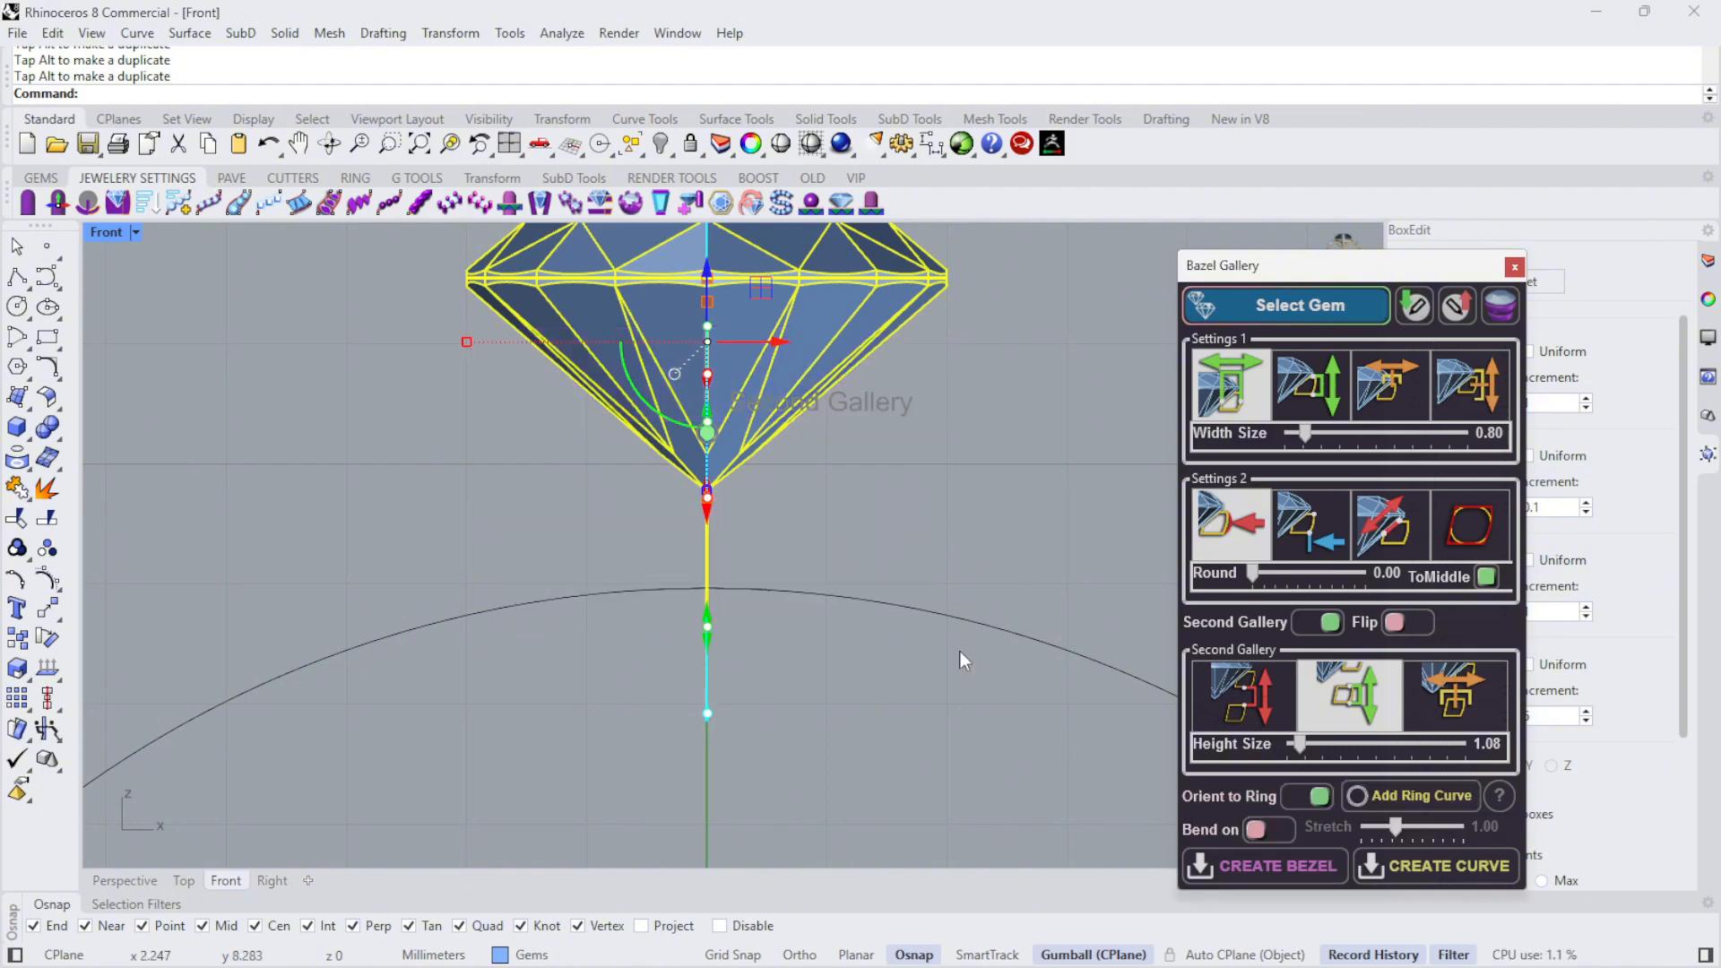
pyautogui.click(1387, 800)
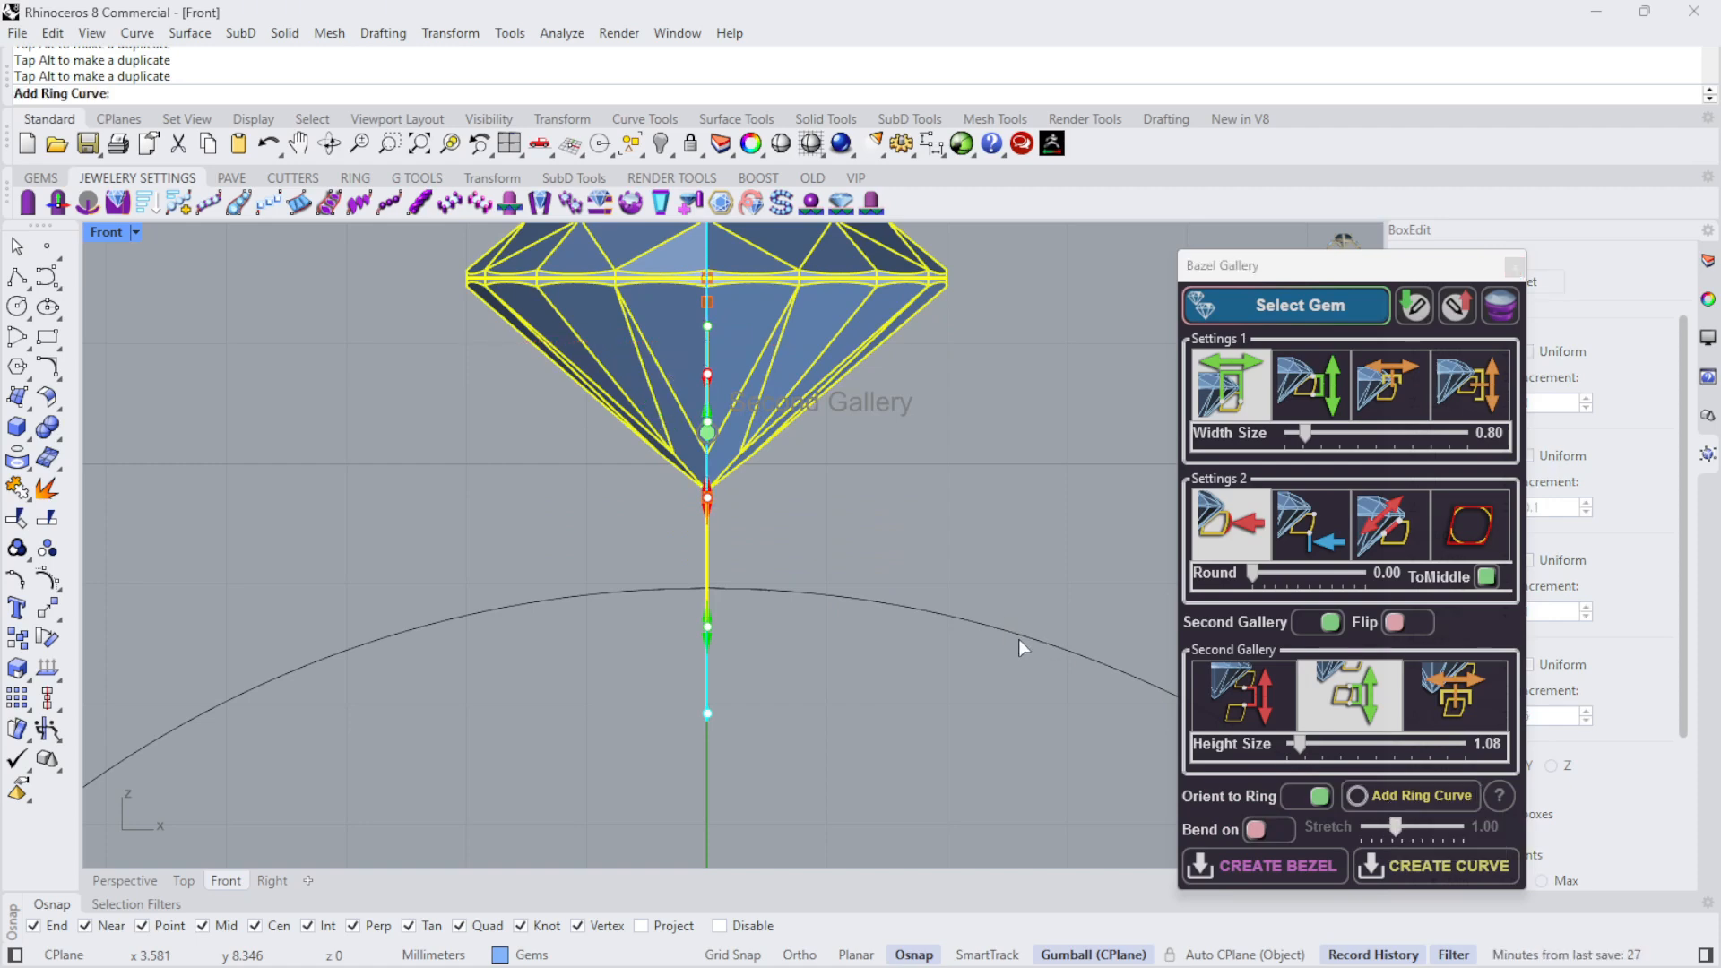
pyautogui.click(1019, 639)
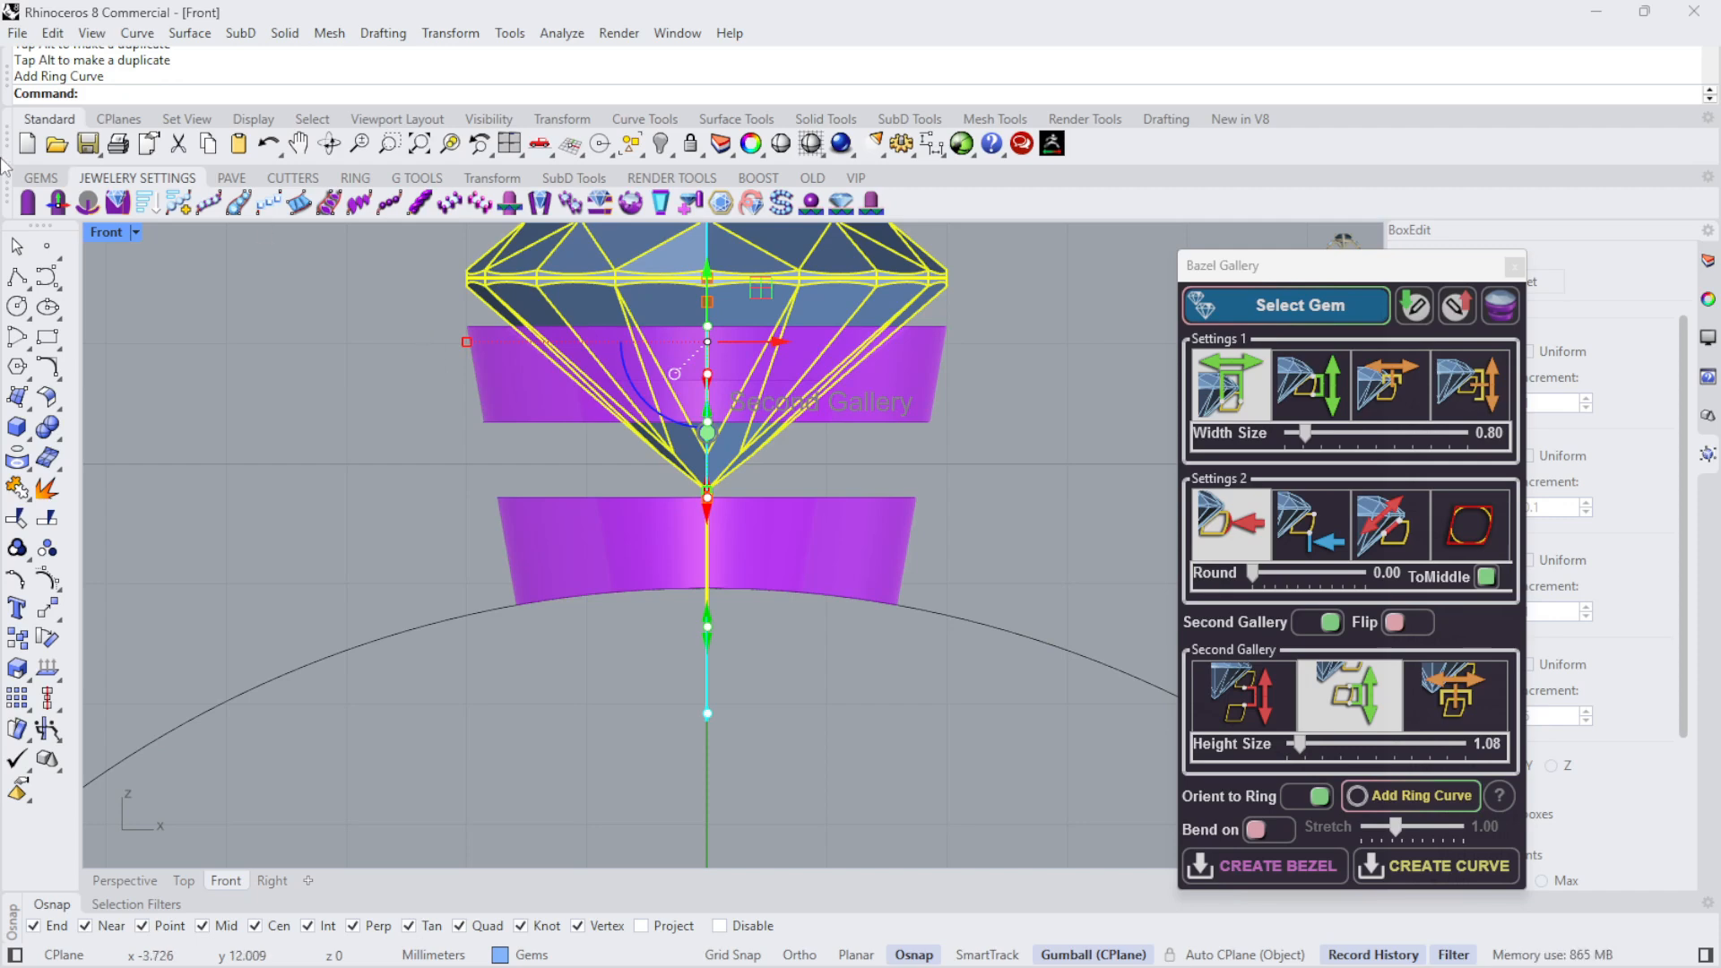
# - Create the double bezel gallery from the current settings and close the Bazel Gallery dialog
pyautogui.doubleClick(106, 233)
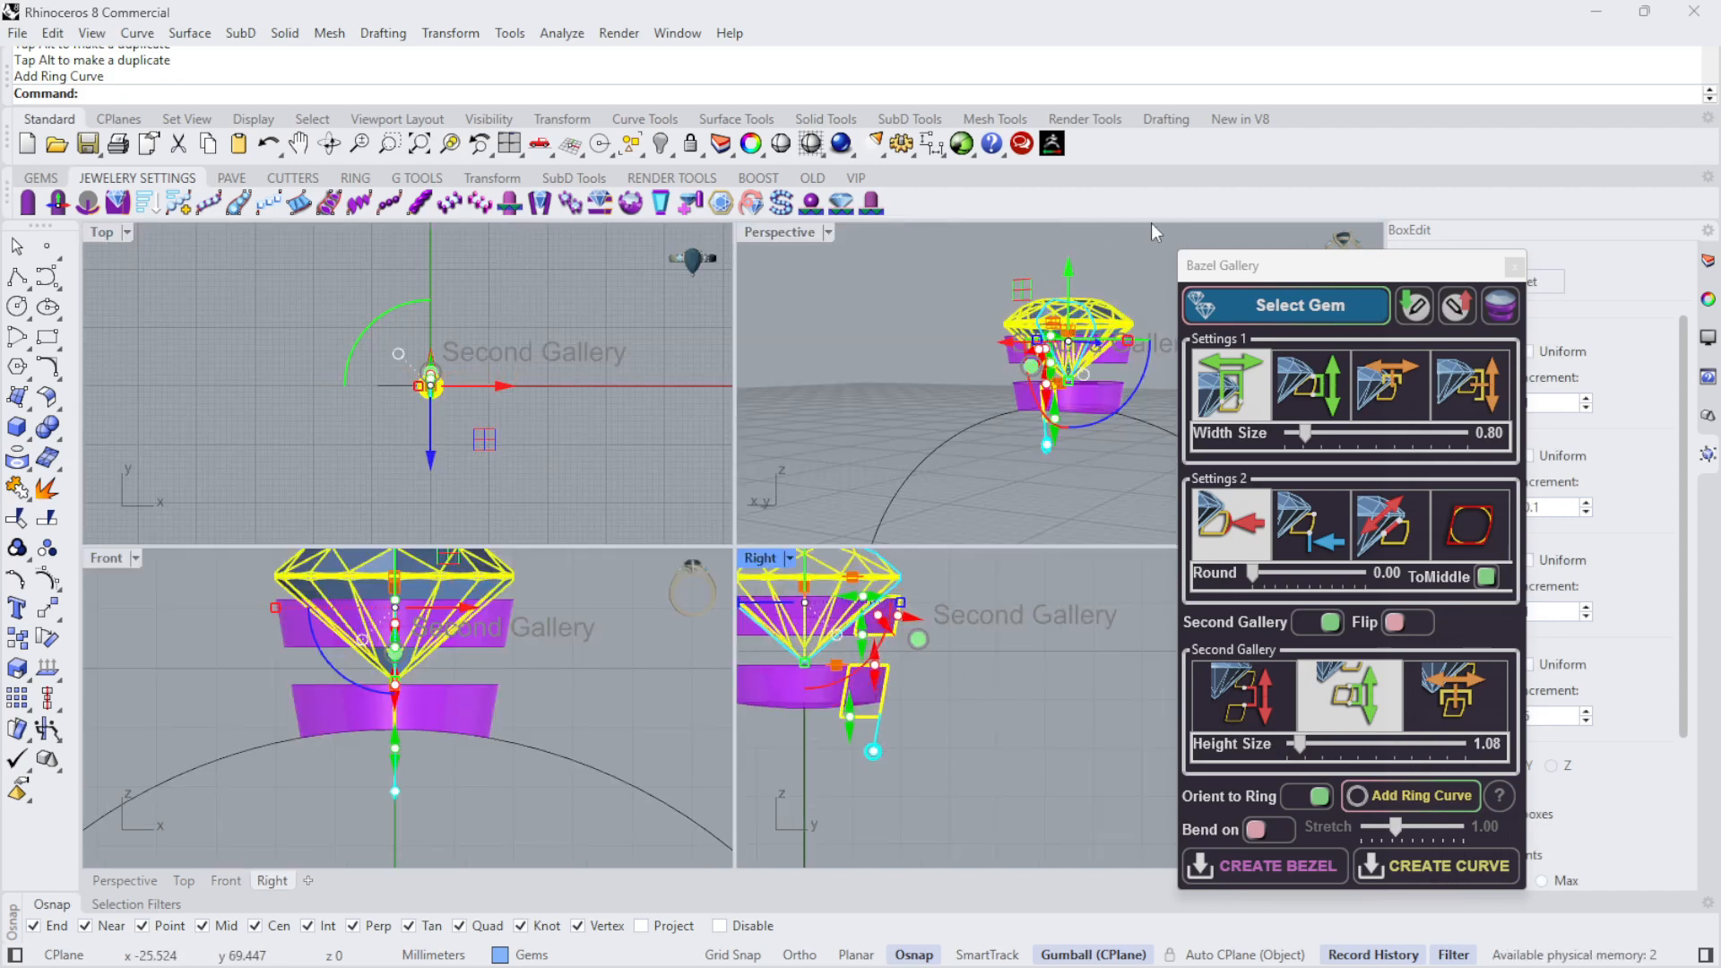
pyautogui.moveTo(1101, 267); pyautogui.dragTo(1022, 362, button='right')
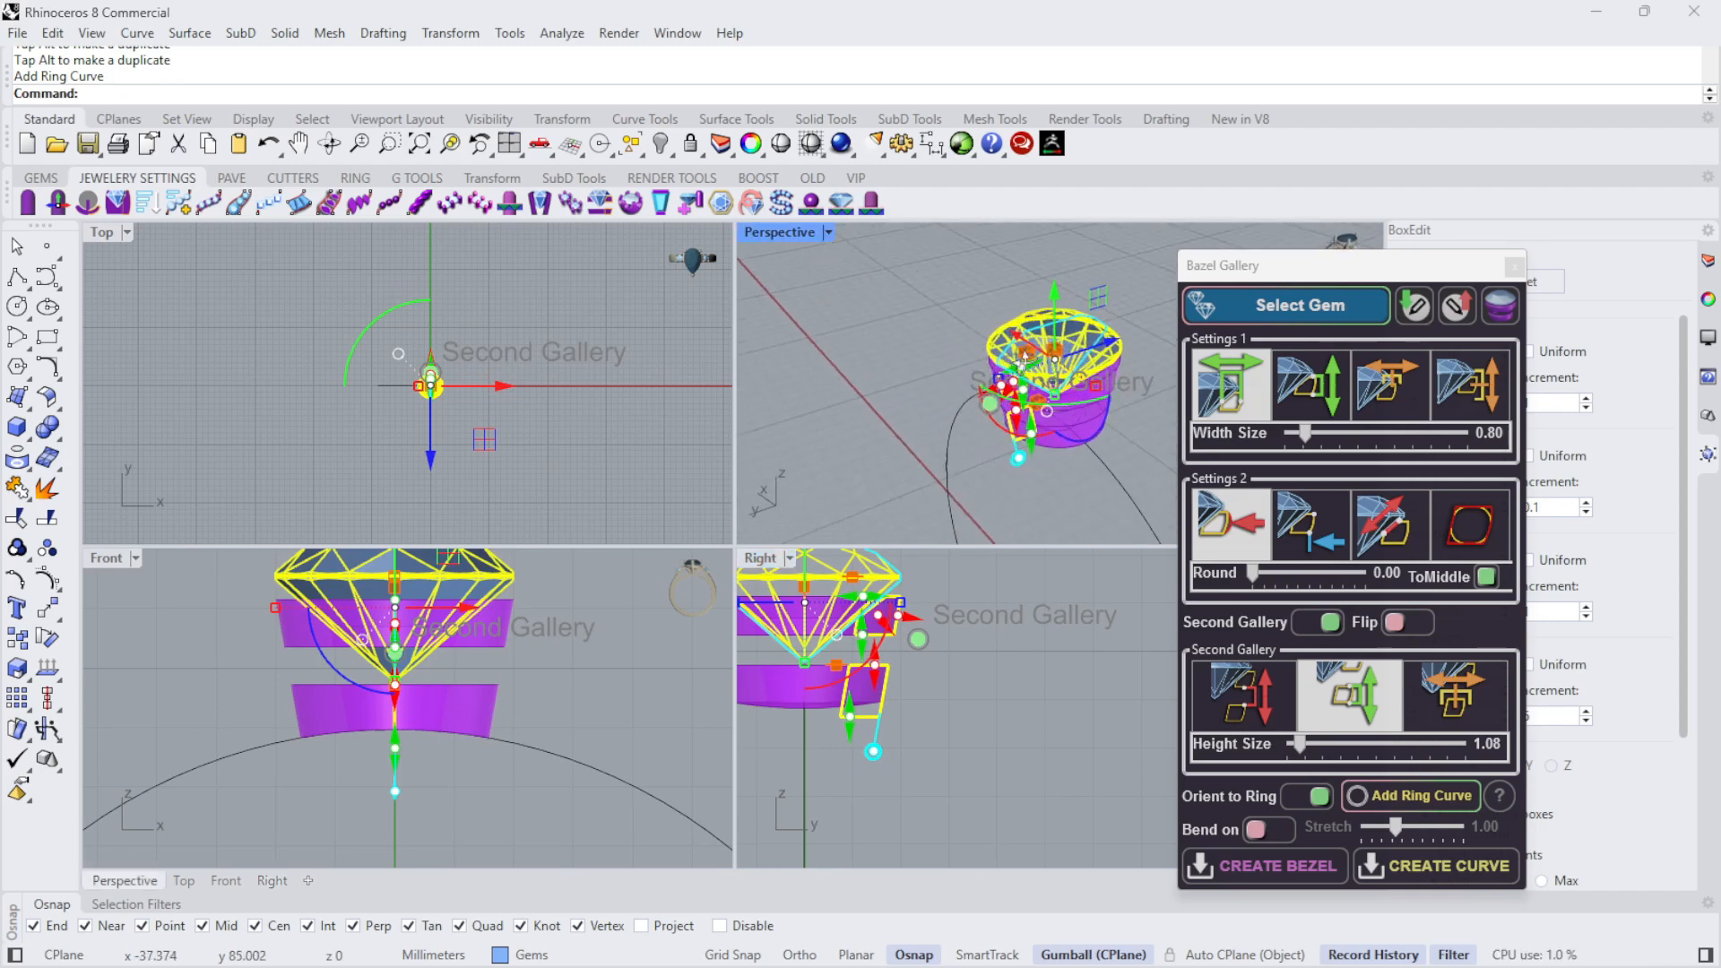
pyautogui.doubleClick(776, 232)
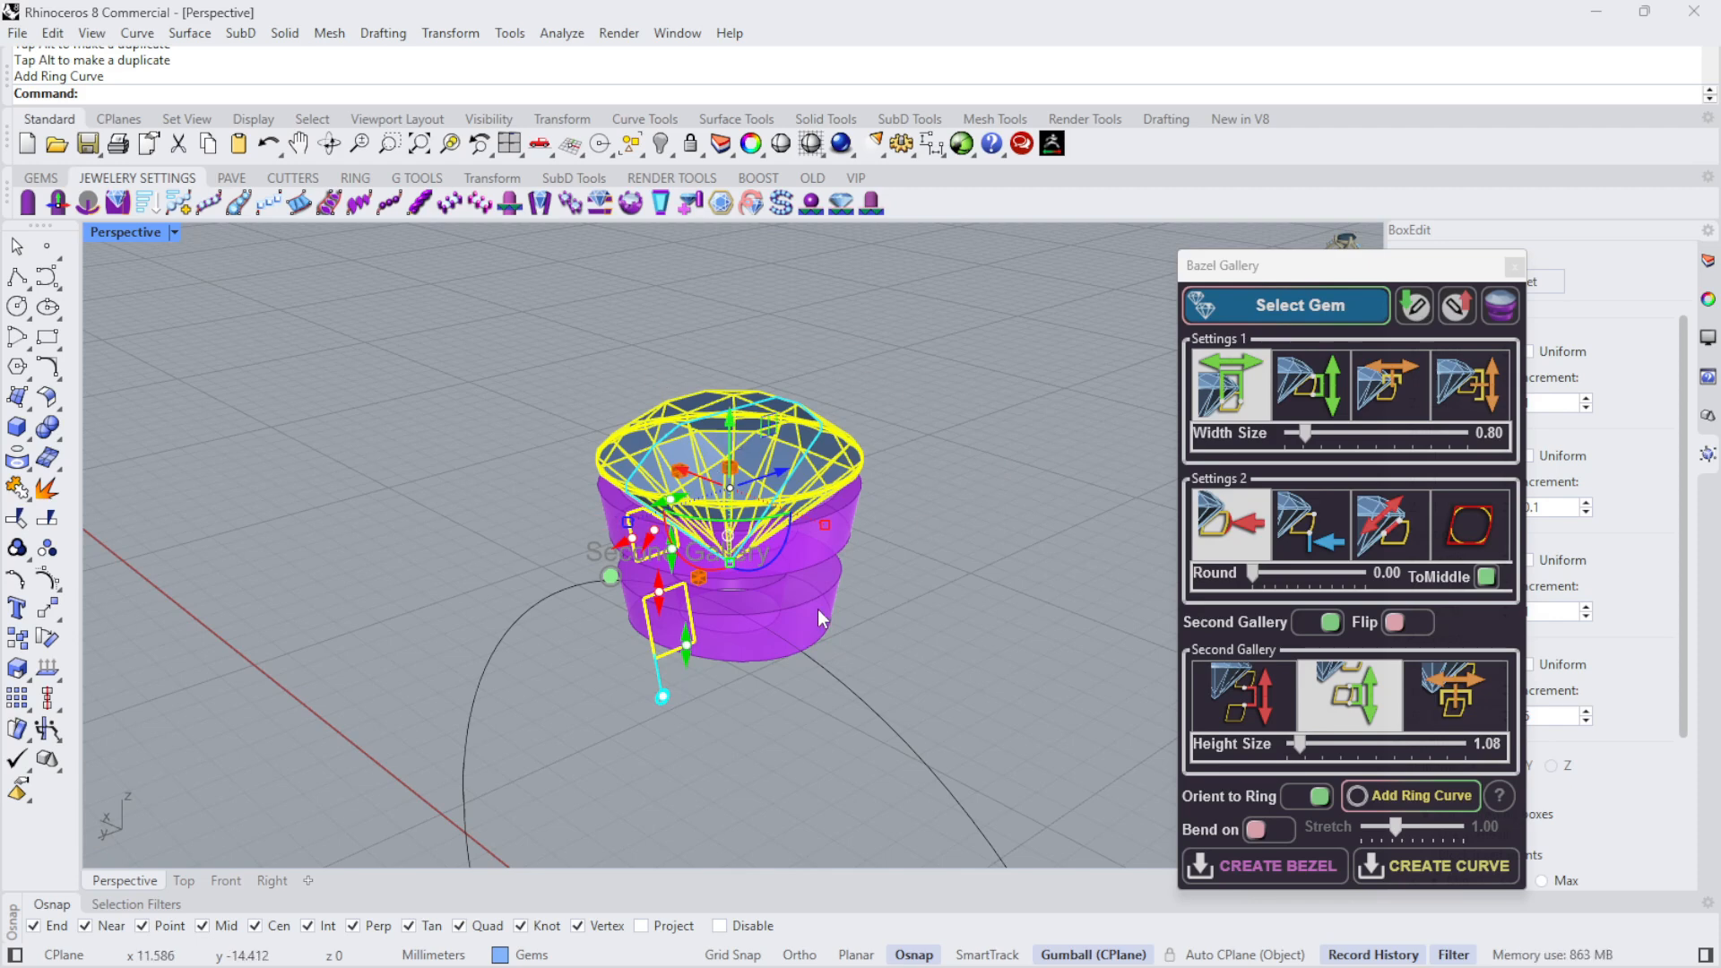
pyautogui.click(1278, 882)
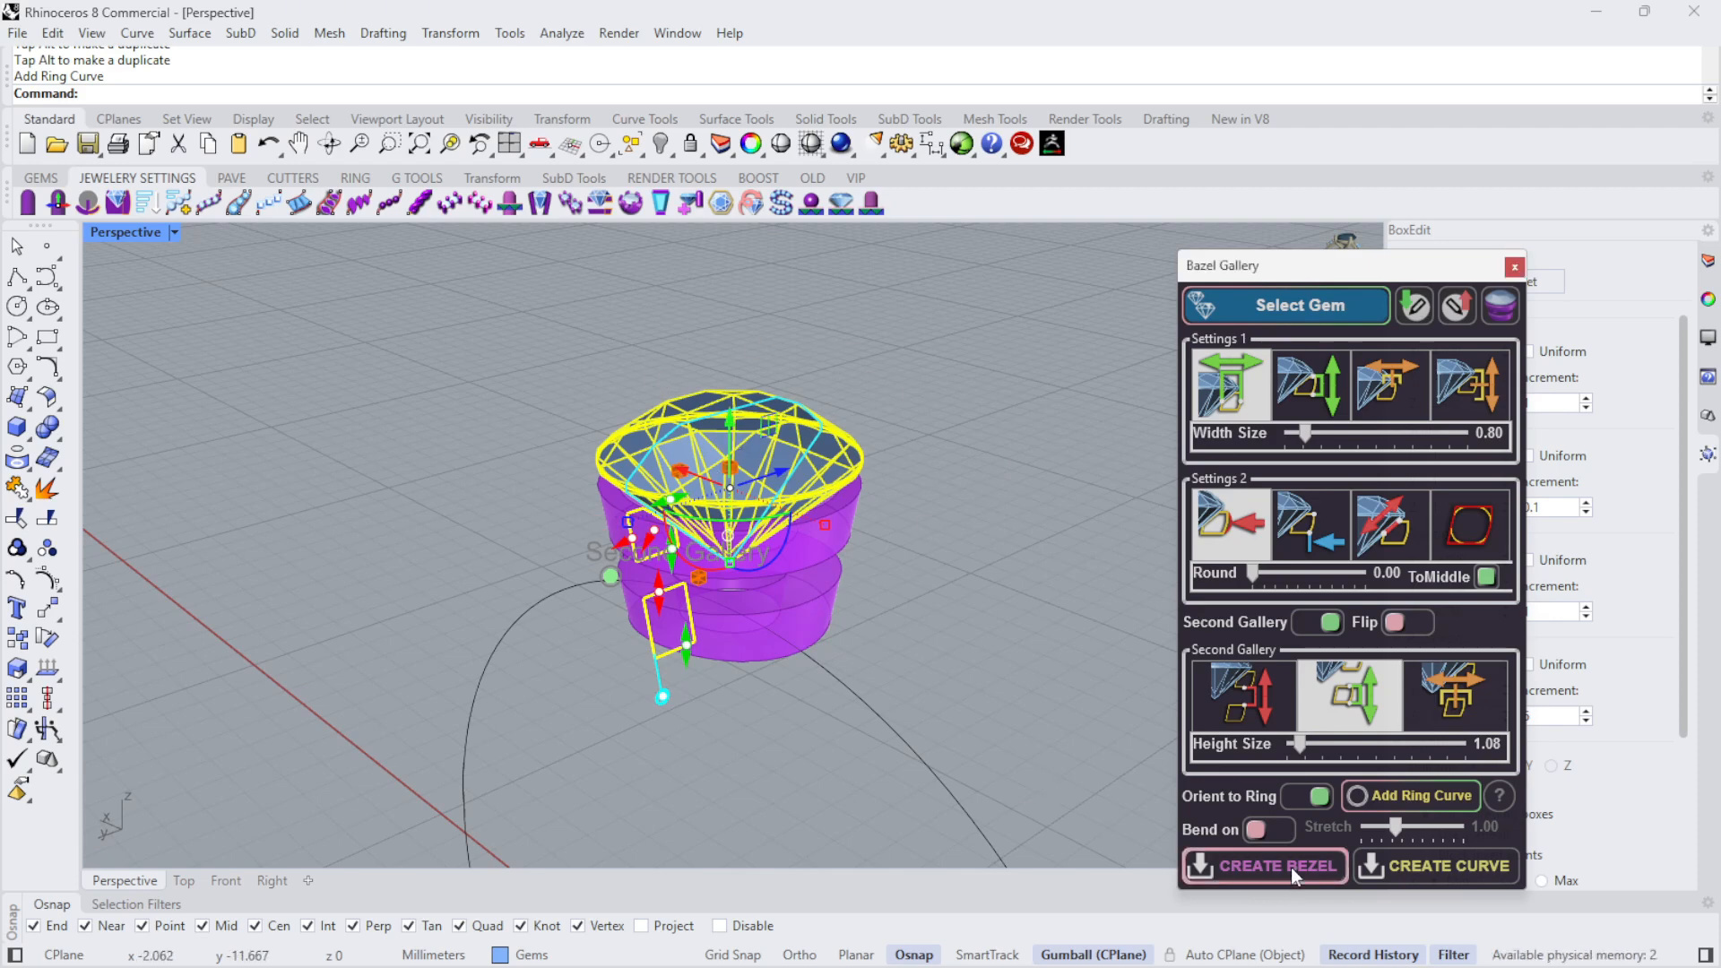
pyautogui.click(1514, 267)
# - Select the diamond above the finished galleries and open the Prong Head Builder
pyautogui.moveTo(991, 452)
pyautogui.mouseDown(button='right')
pyautogui.moveTo(1068, 338)
pyautogui.moveTo(1084, 807)
pyautogui.moveTo(1024, 450)
pyautogui.mouseUp(button='right')
pyautogui.click(786, 394)
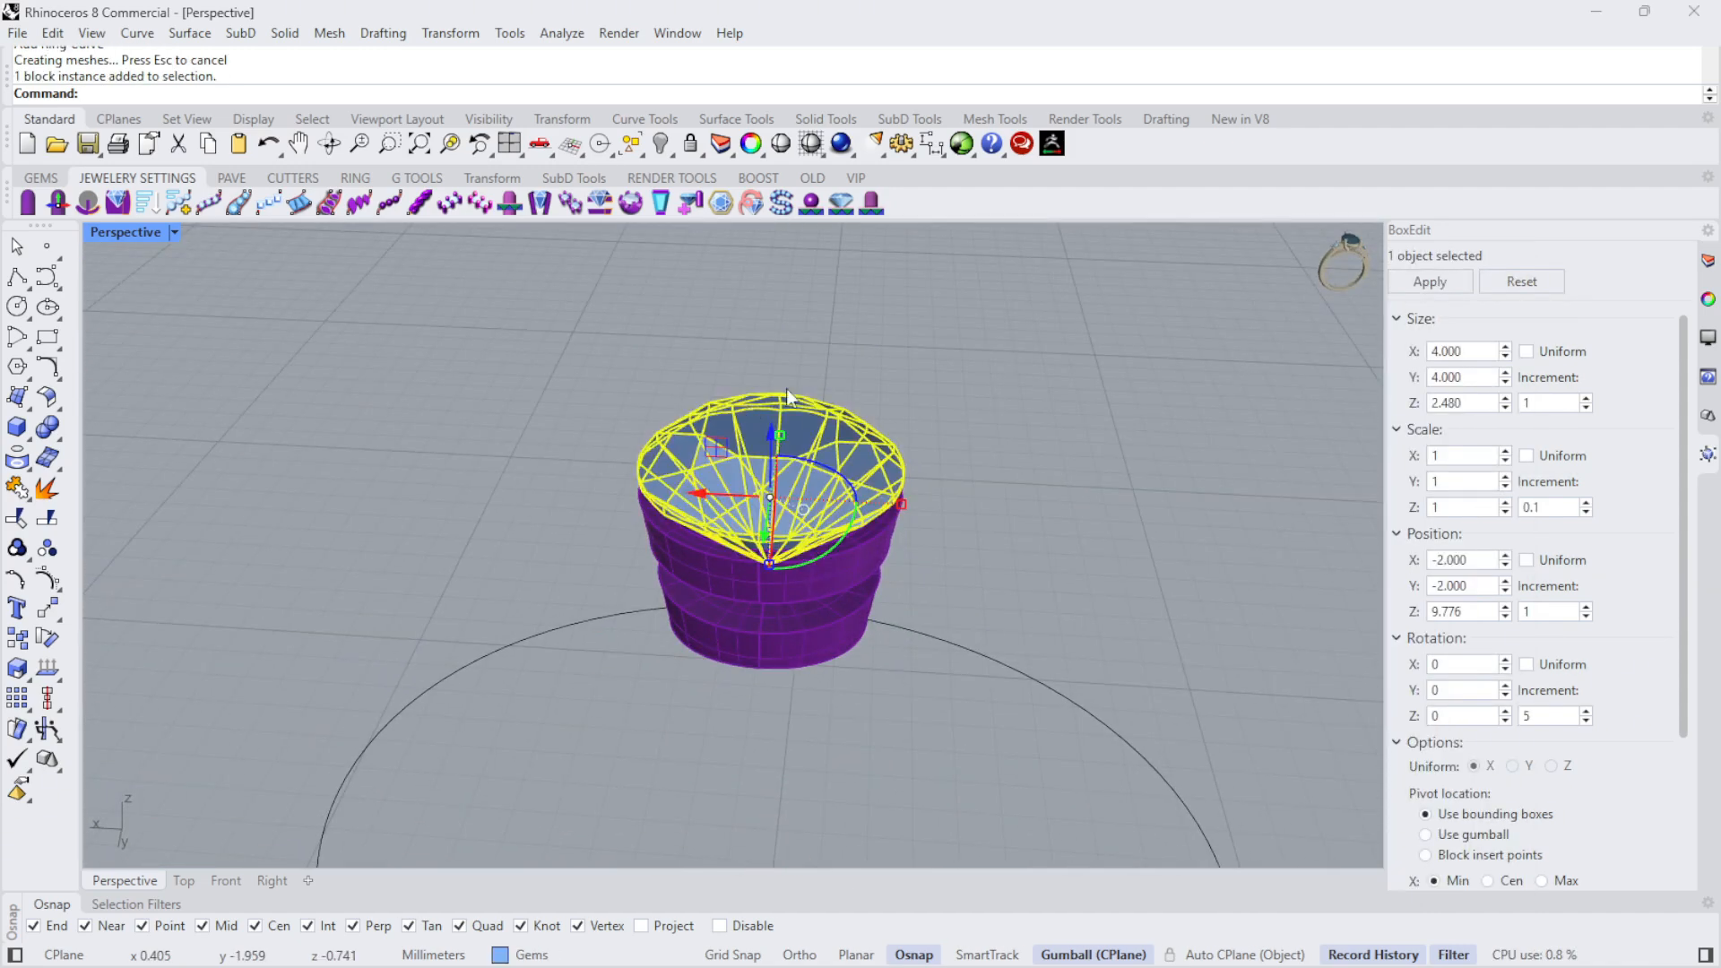
pyautogui.click(976, 347)
pyautogui.click(816, 462)
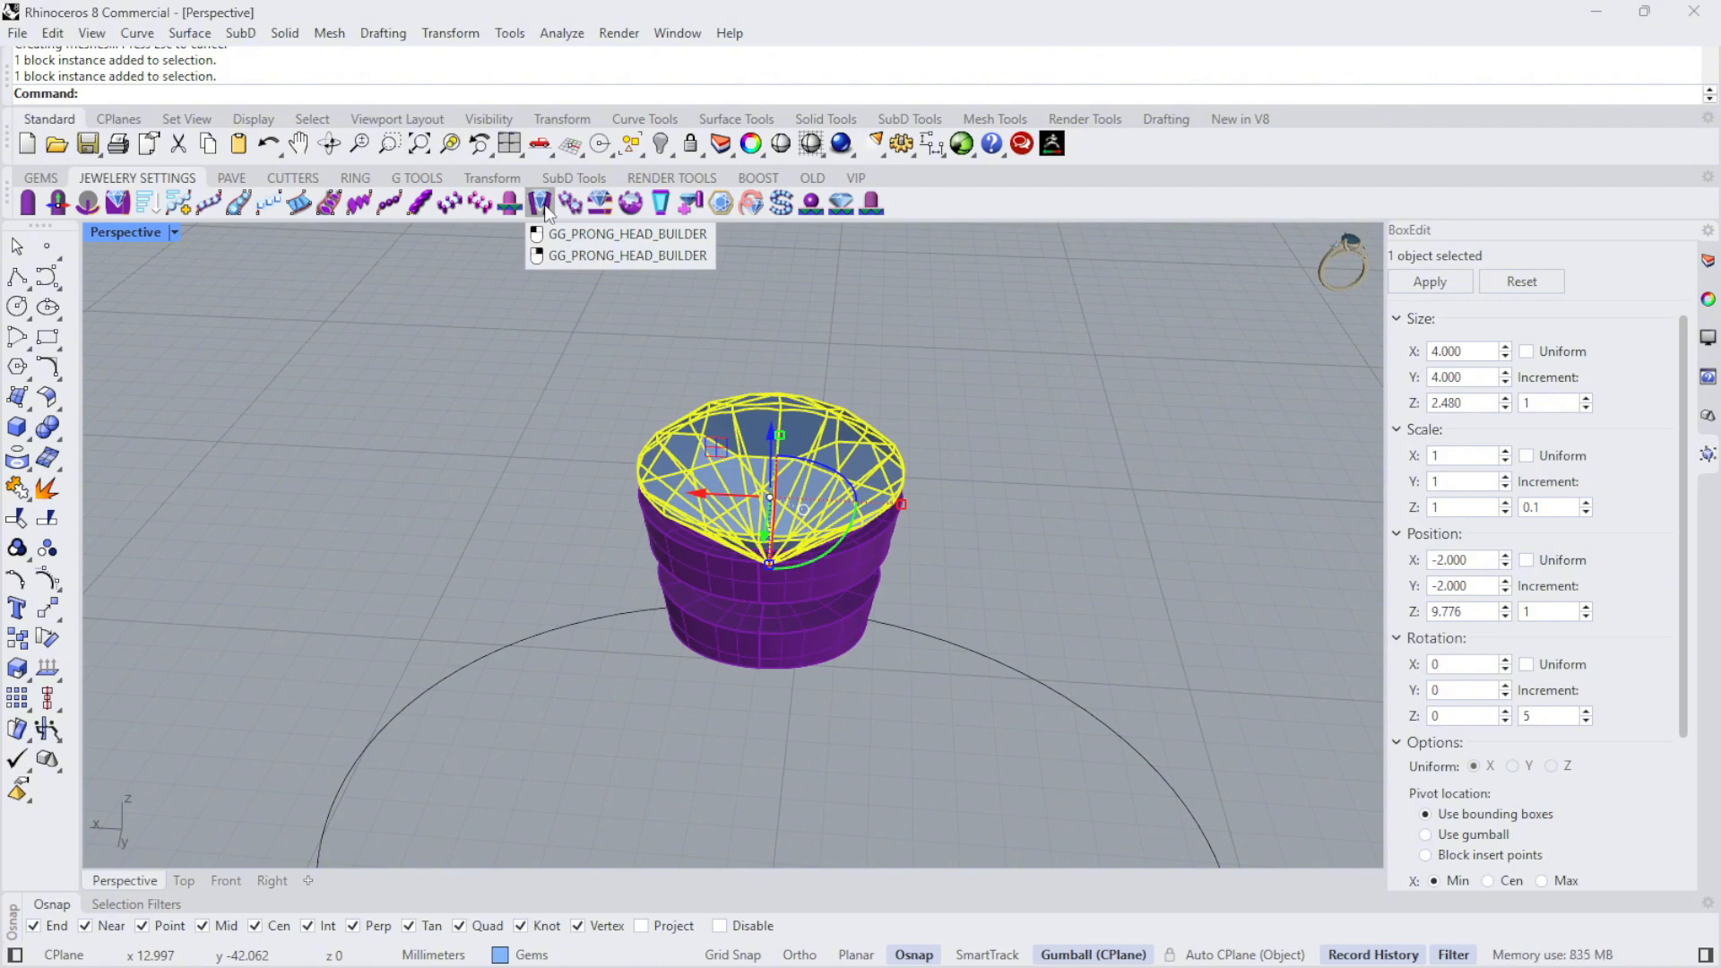
pyautogui.click(540, 204)
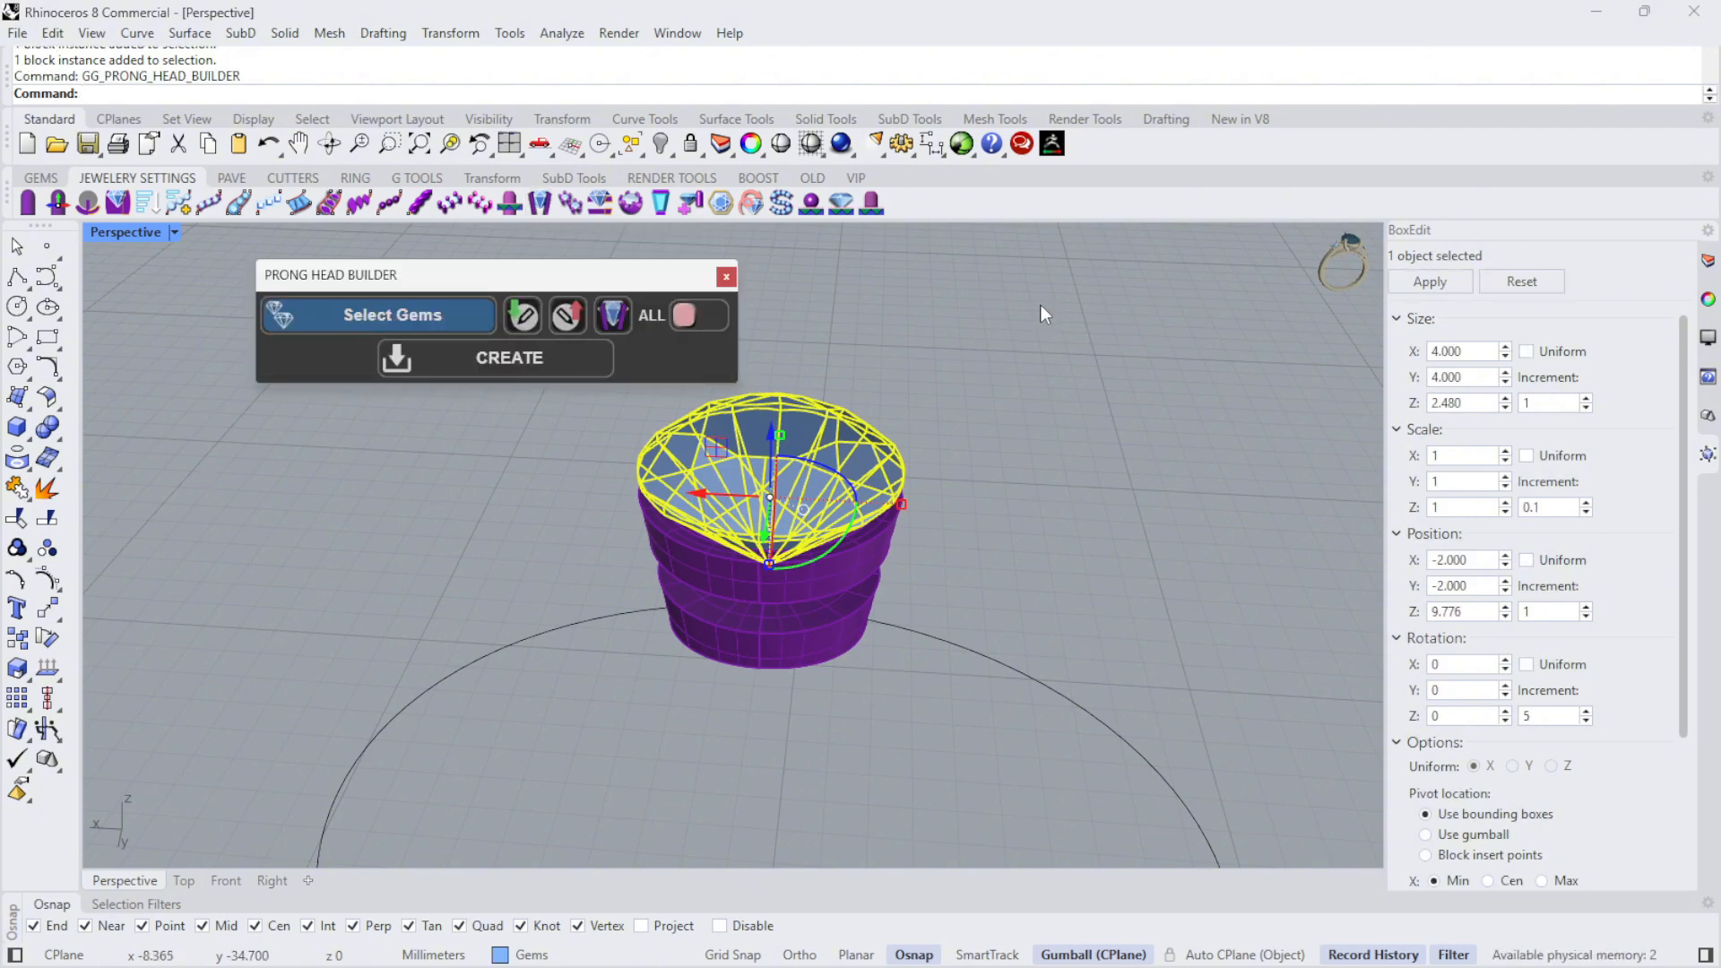
# - Enable the full set of Prong Head Builder settings and load the selected diamond to preview its four prongs
pyautogui.click(692, 319)
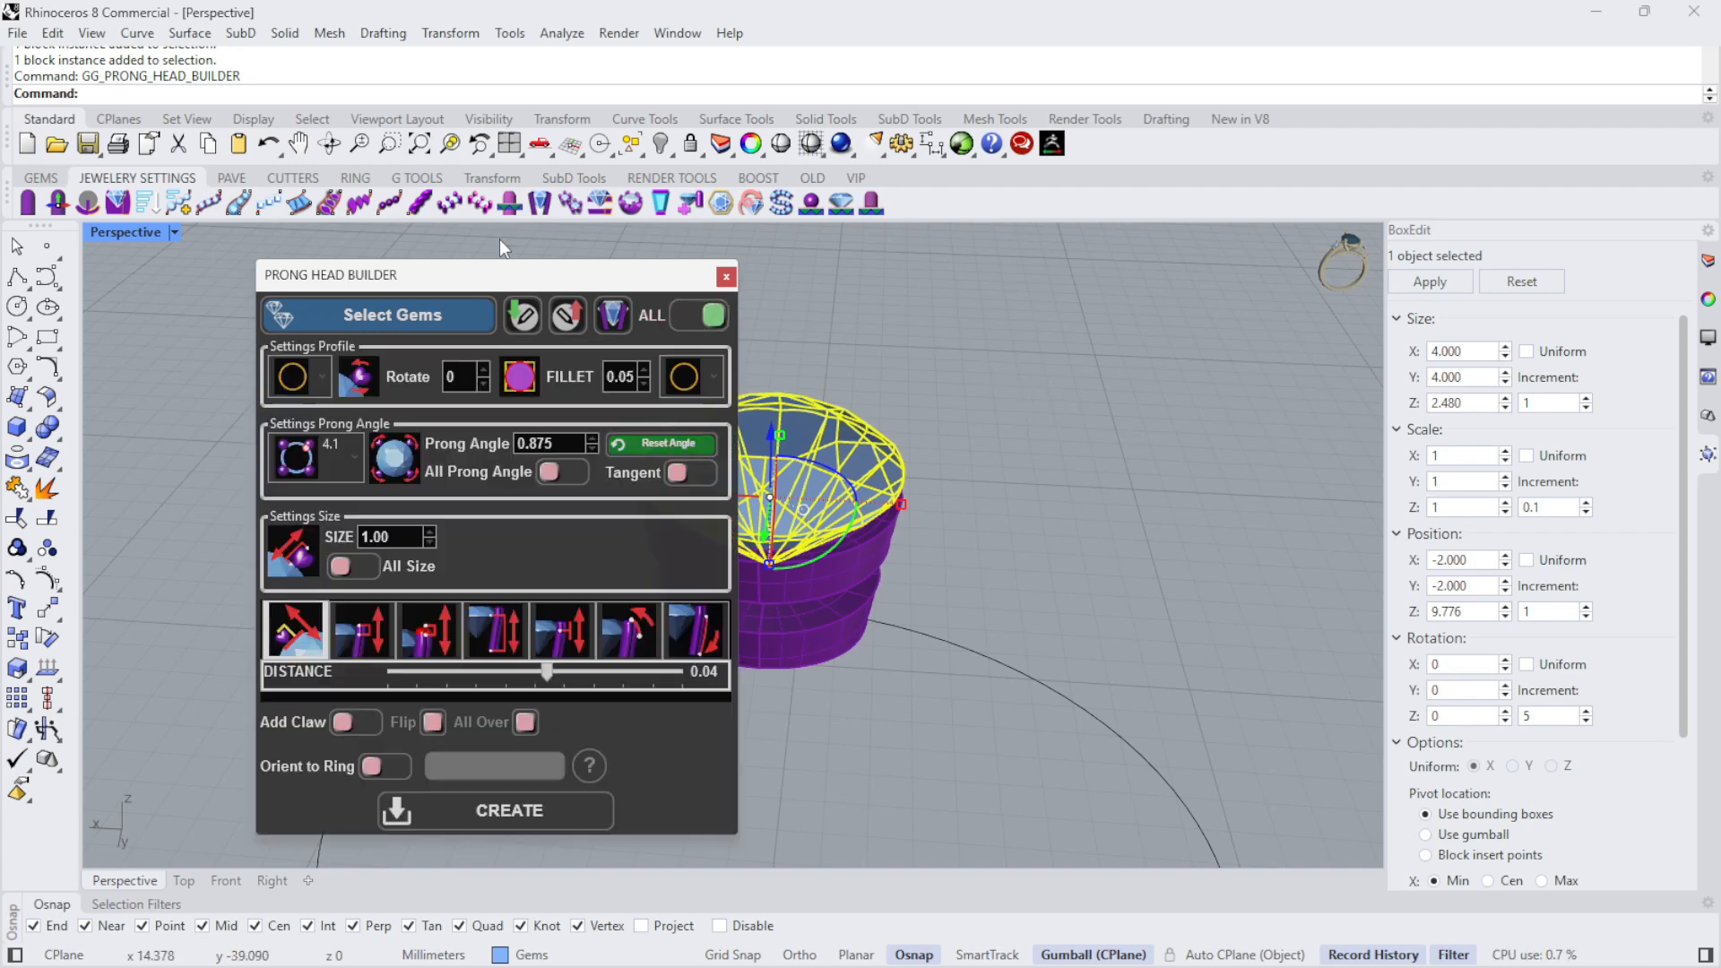
pyautogui.moveTo(462, 279); pyautogui.dragTo(1147, 267)
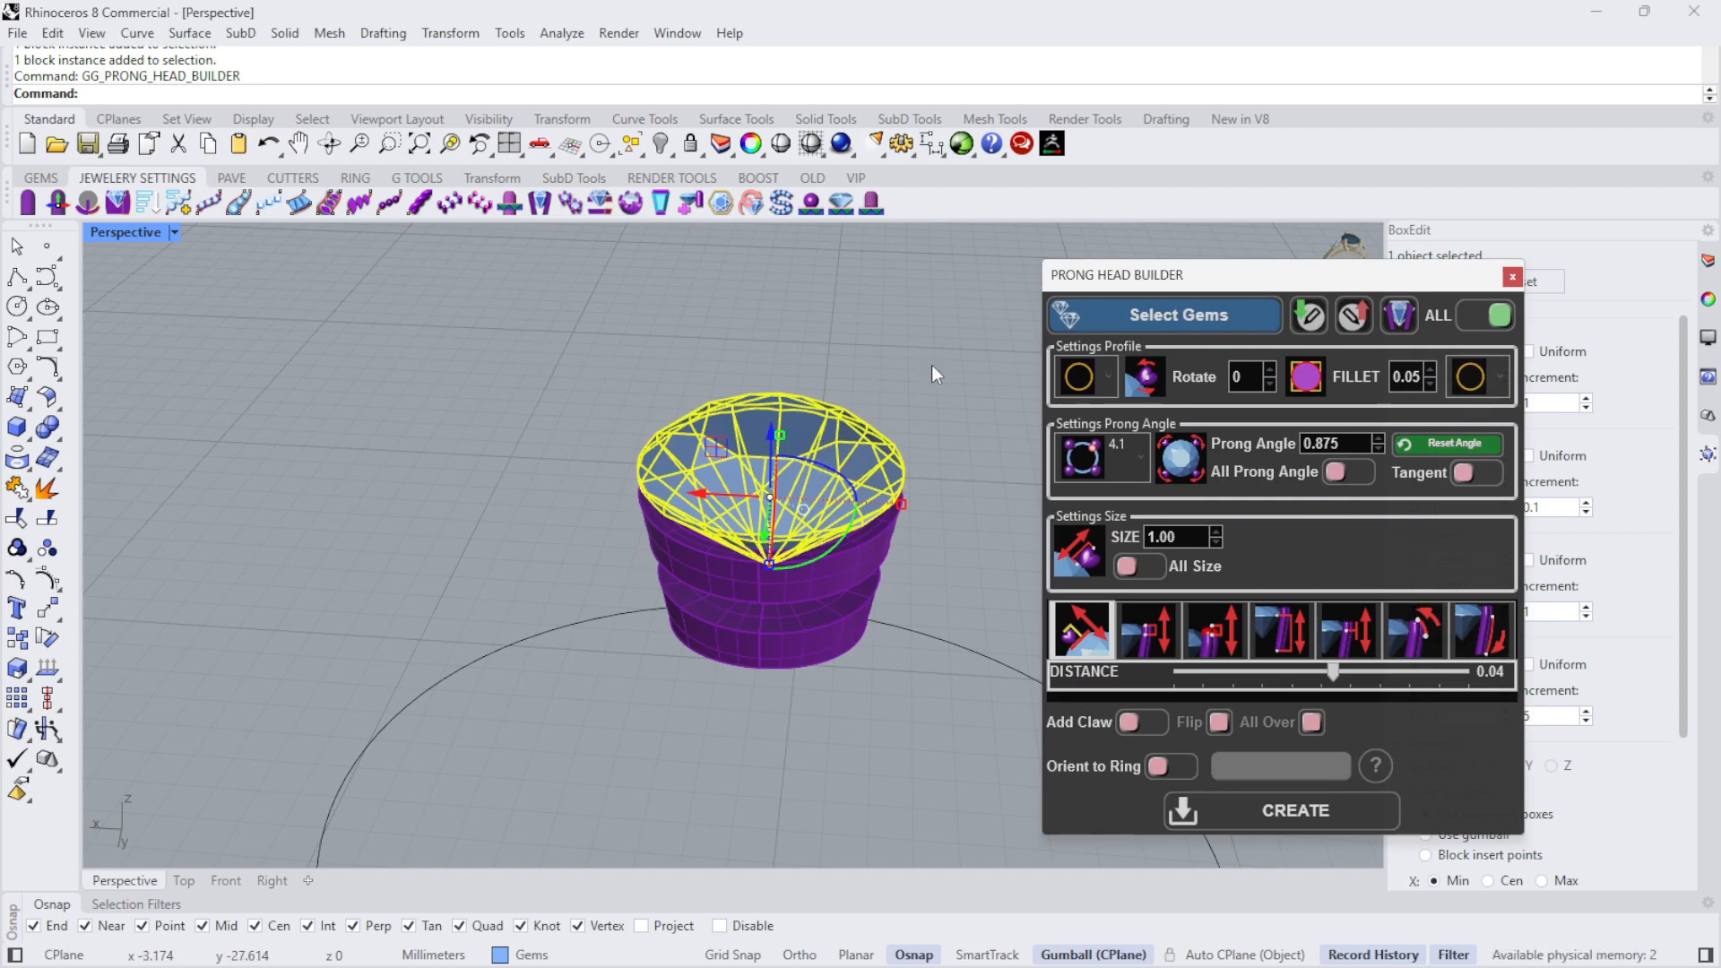
pyautogui.click(1151, 321)
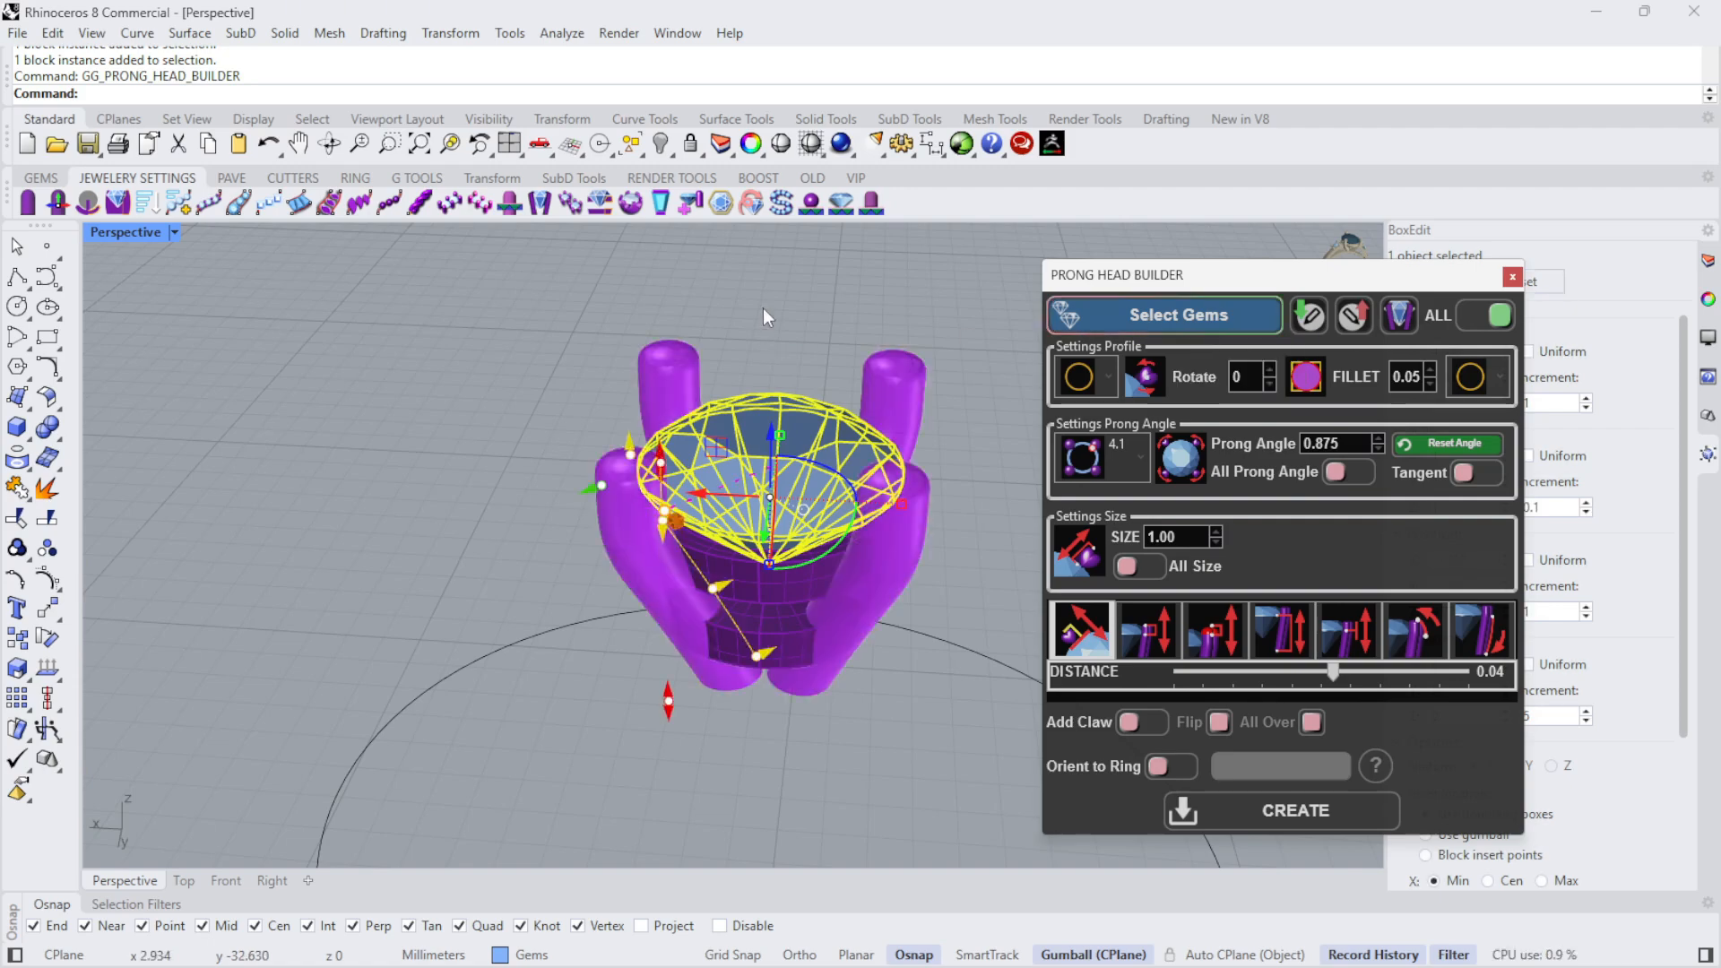
# - Try moving the prongs inward over the diamond's edge with a distance of -0.27
pyautogui.moveTo(768, 314); pyautogui.dragTo(758, 759, button='right')
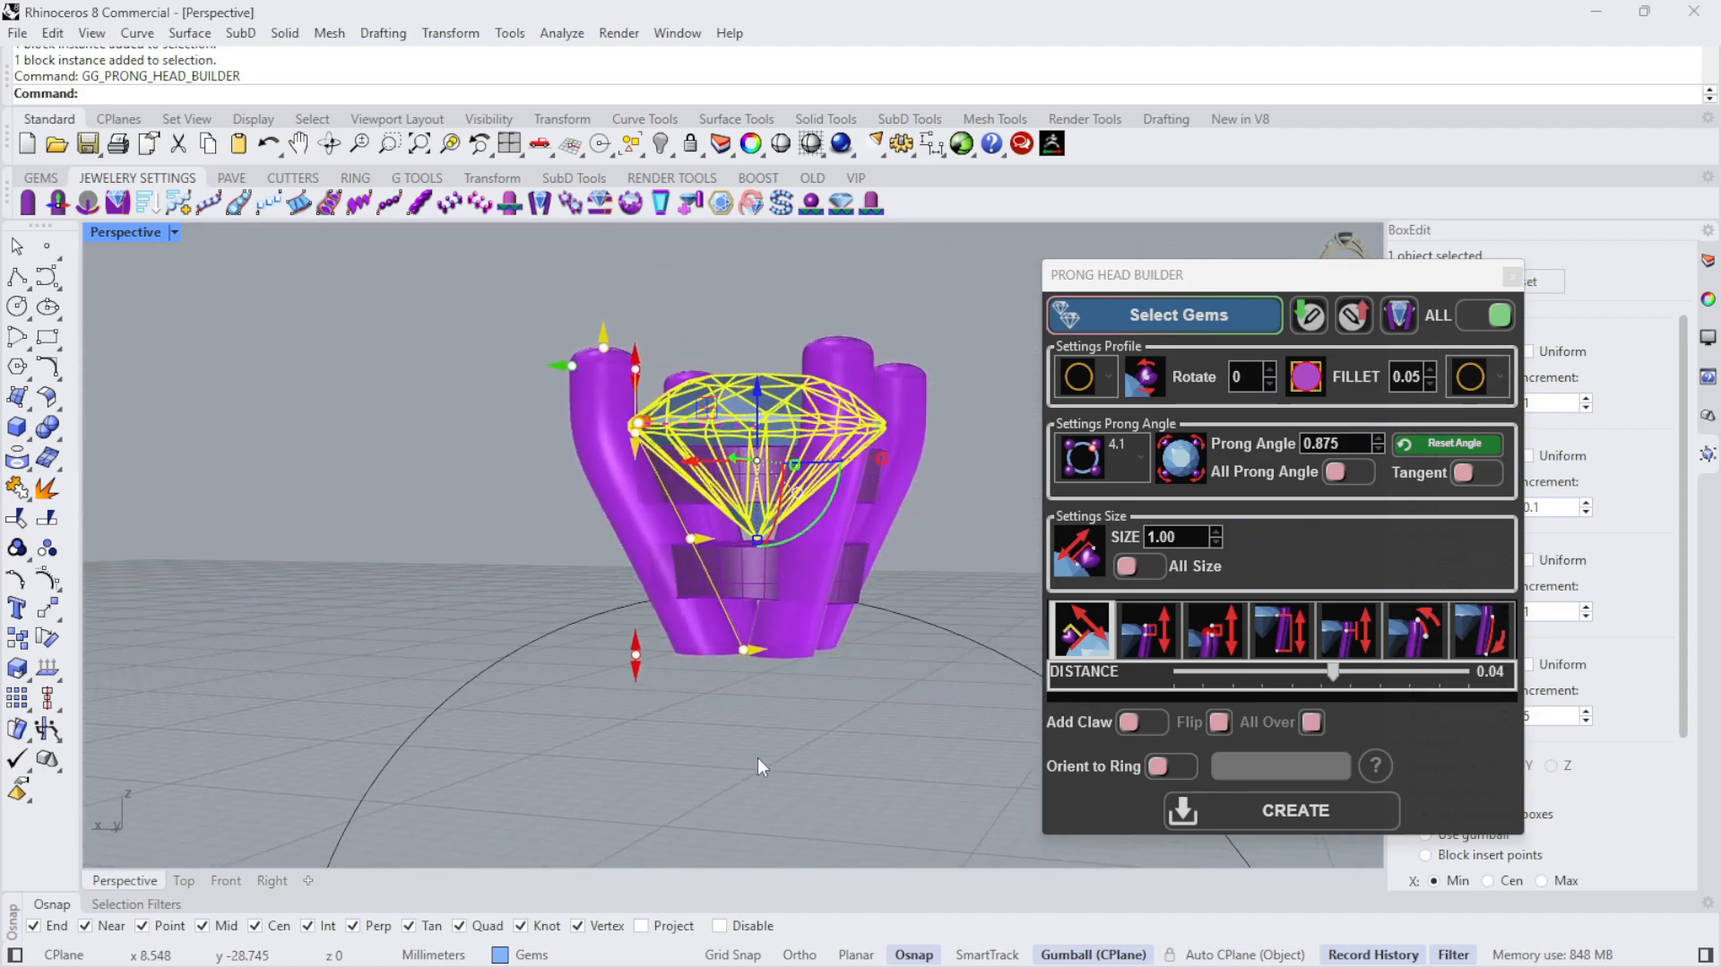
pyautogui.scroll(2, 681, 694)
pyautogui.moveTo(755, 641)
pyautogui.mouseDown(button='right')
pyautogui.moveTo(730, 648)
pyautogui.moveTo(746, 642)
pyautogui.moveTo(778, 421)
pyautogui.moveTo(806, 560)
pyautogui.moveTo(755, 611)
pyautogui.moveTo(762, 632)
pyautogui.mouseUp(button='right')
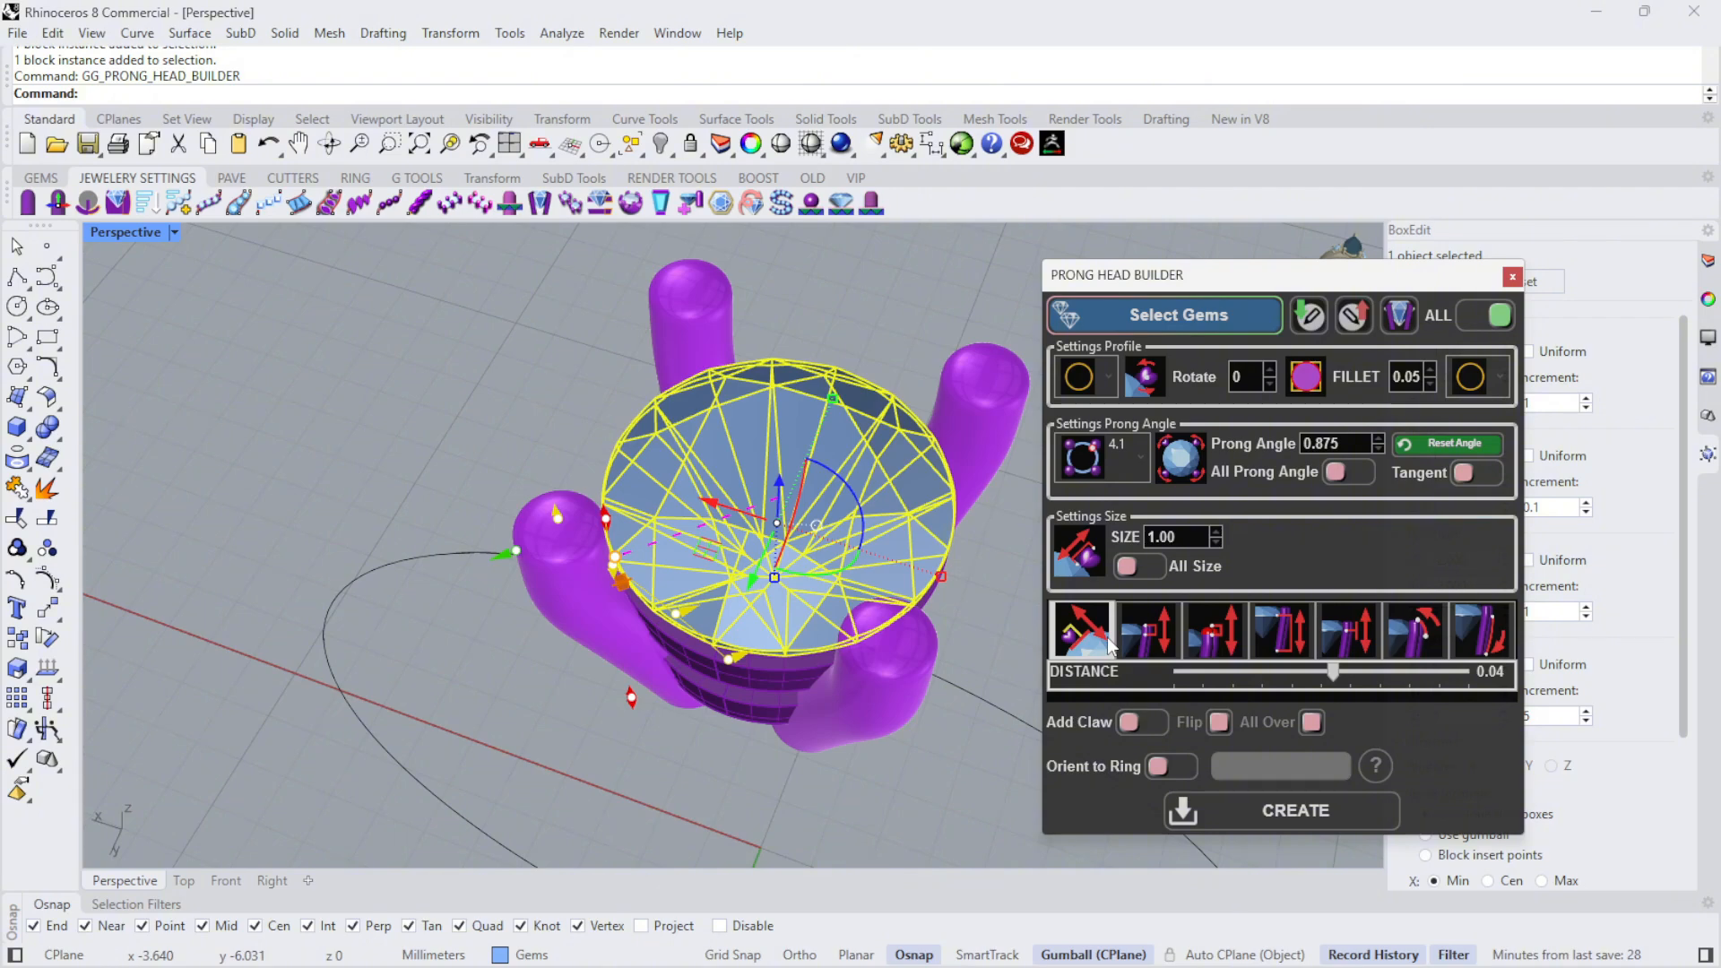
pyautogui.moveTo(638, 628); pyautogui.dragTo(712, 336, button='right')
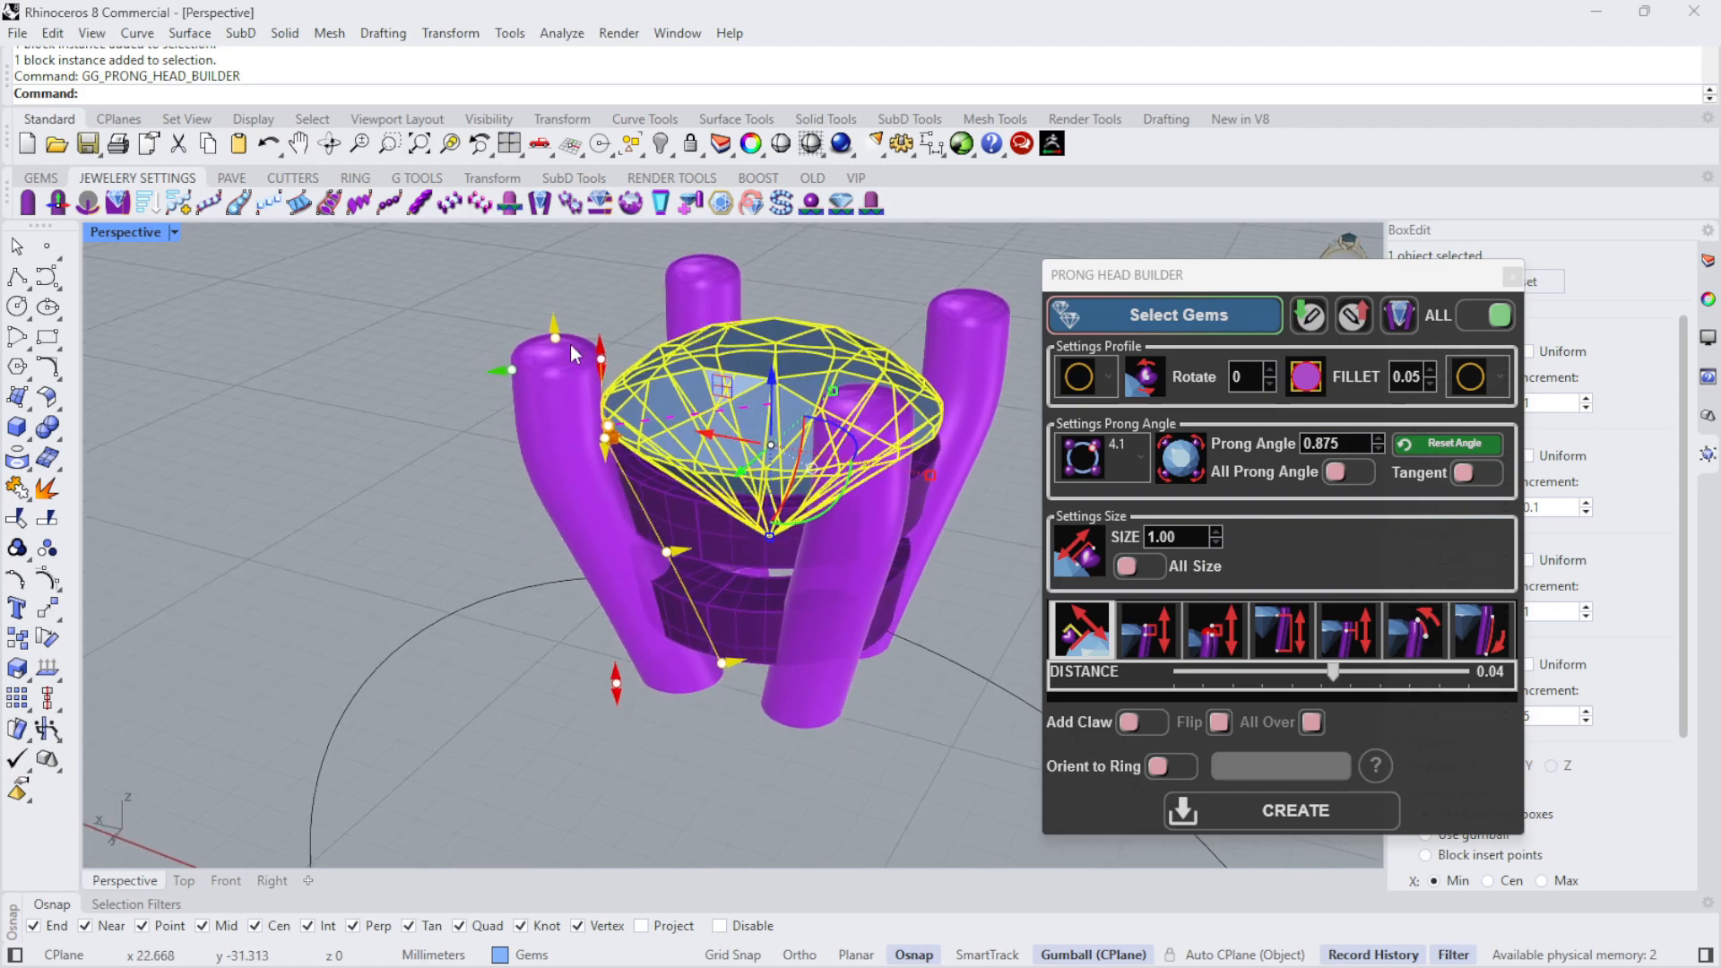
pyautogui.moveTo(847, 429); pyautogui.dragTo(851, 562, button='right')
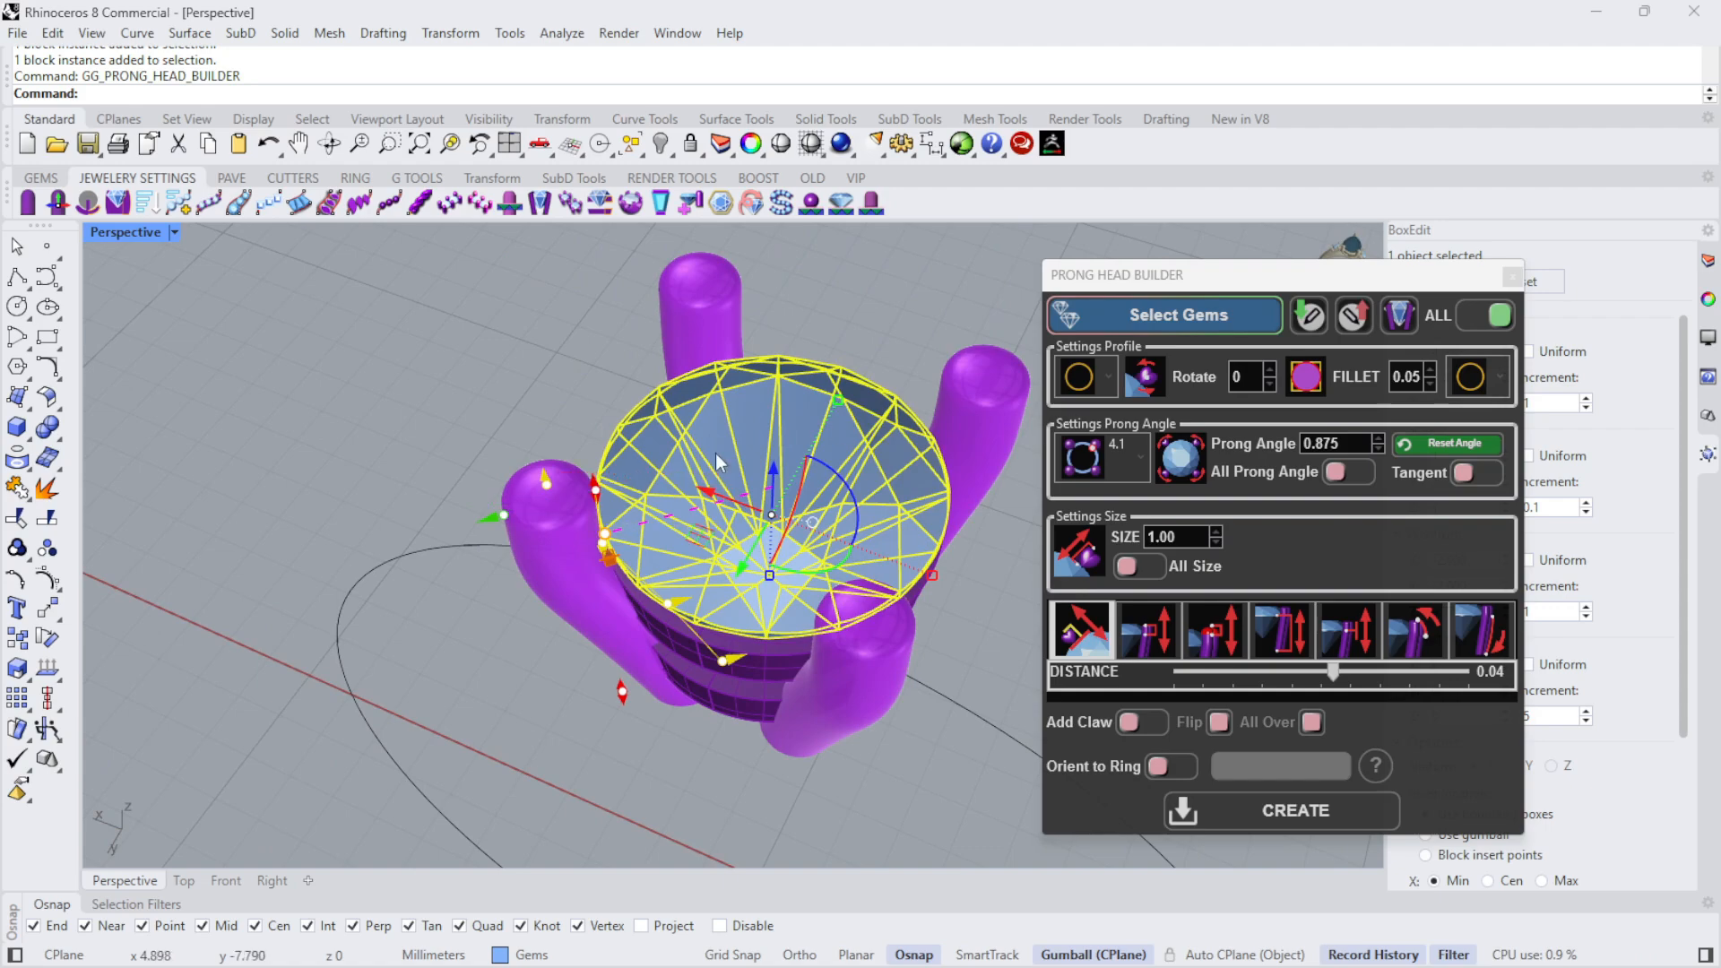
pyautogui.moveTo(674, 547); pyautogui.dragTo(747, 438, button='right')
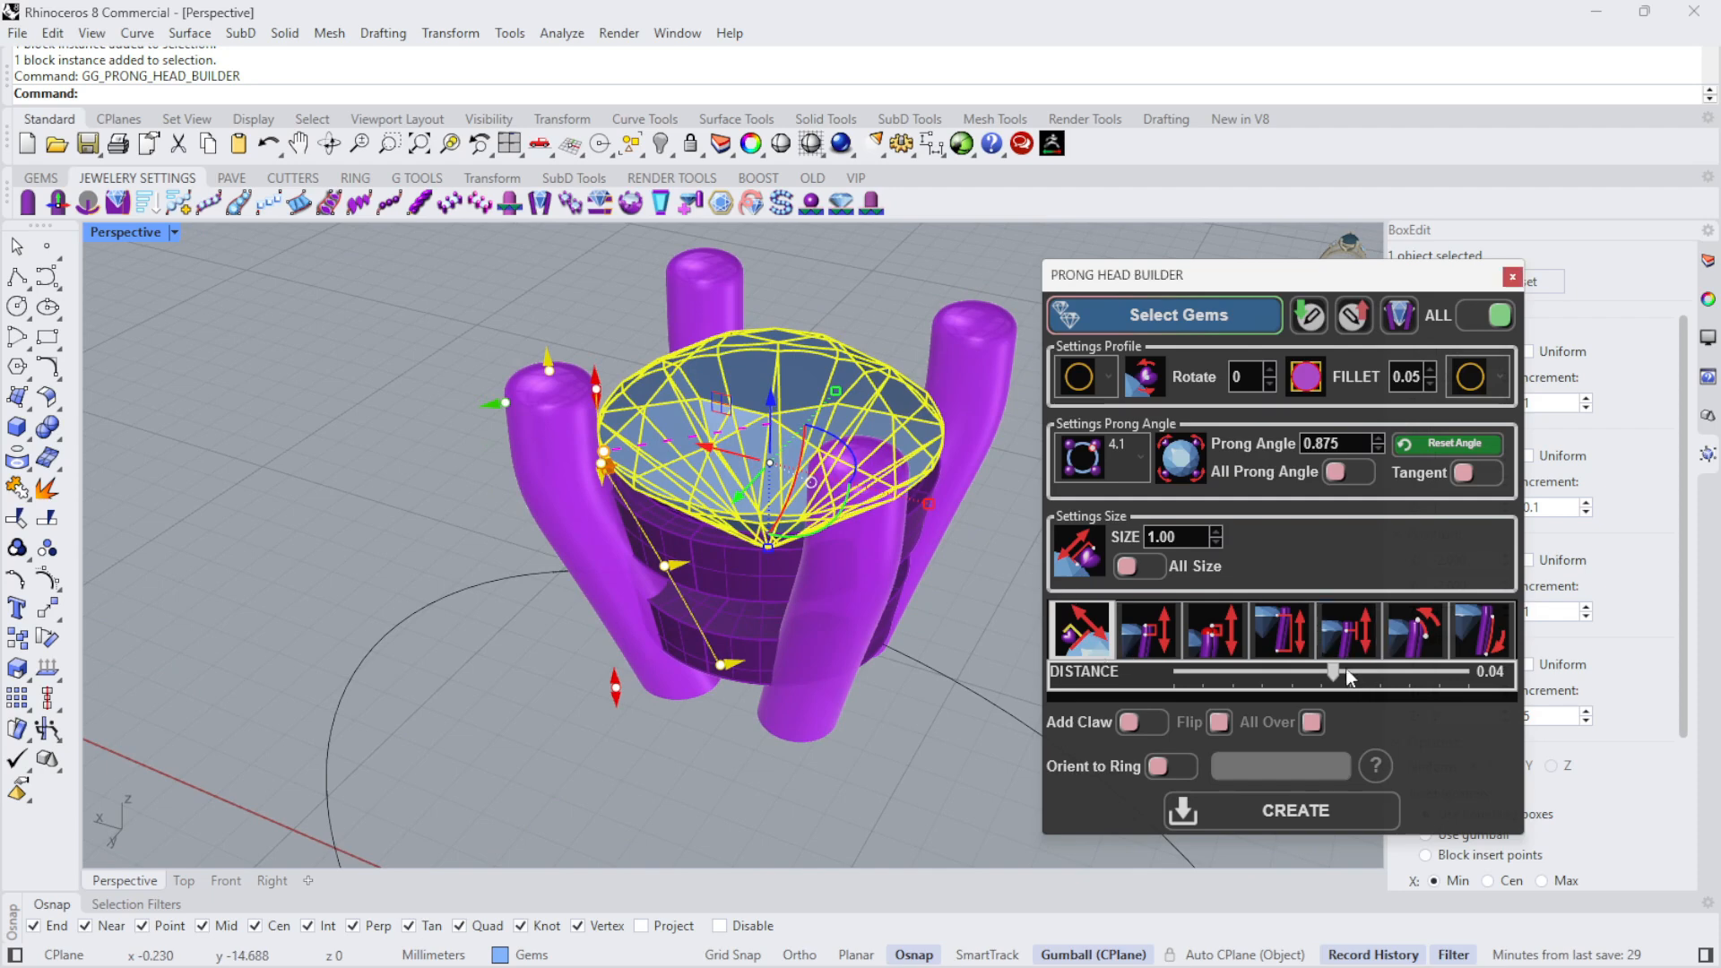
pyautogui.moveTo(1333, 671); pyautogui.dragTo(1240, 672)
pyautogui.moveTo(796, 385); pyautogui.dragTo(794, 491, button='right')
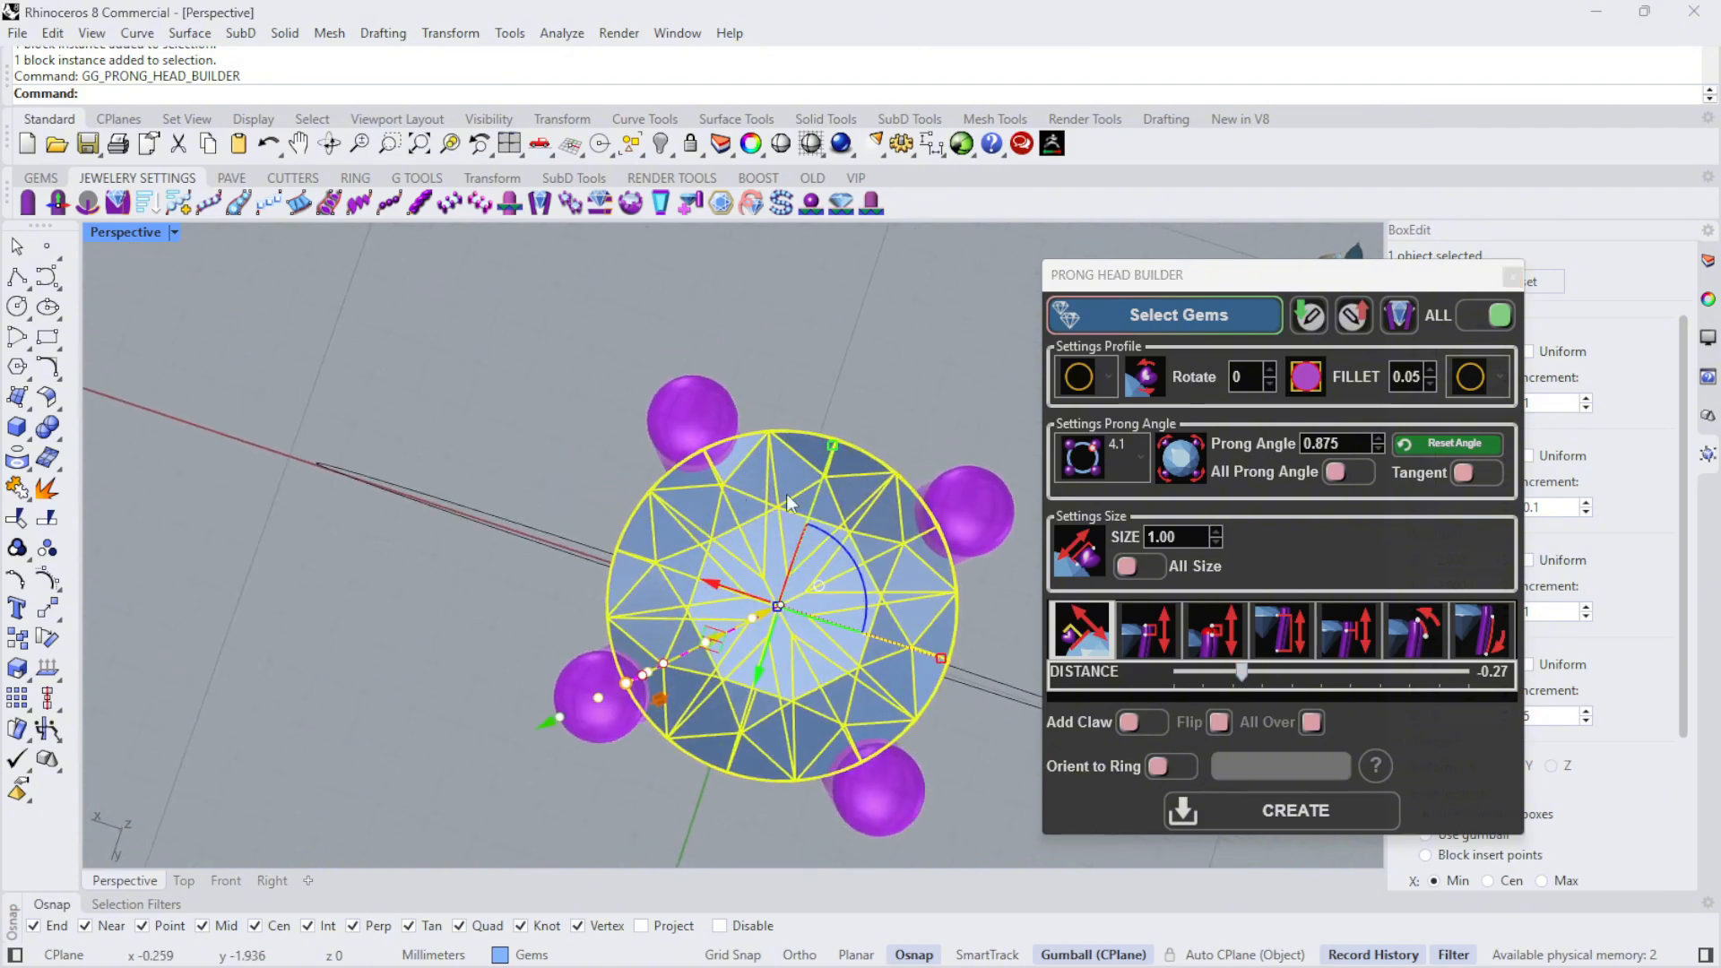
pyautogui.moveTo(843, 366); pyautogui.dragTo(849, 240, button='right')
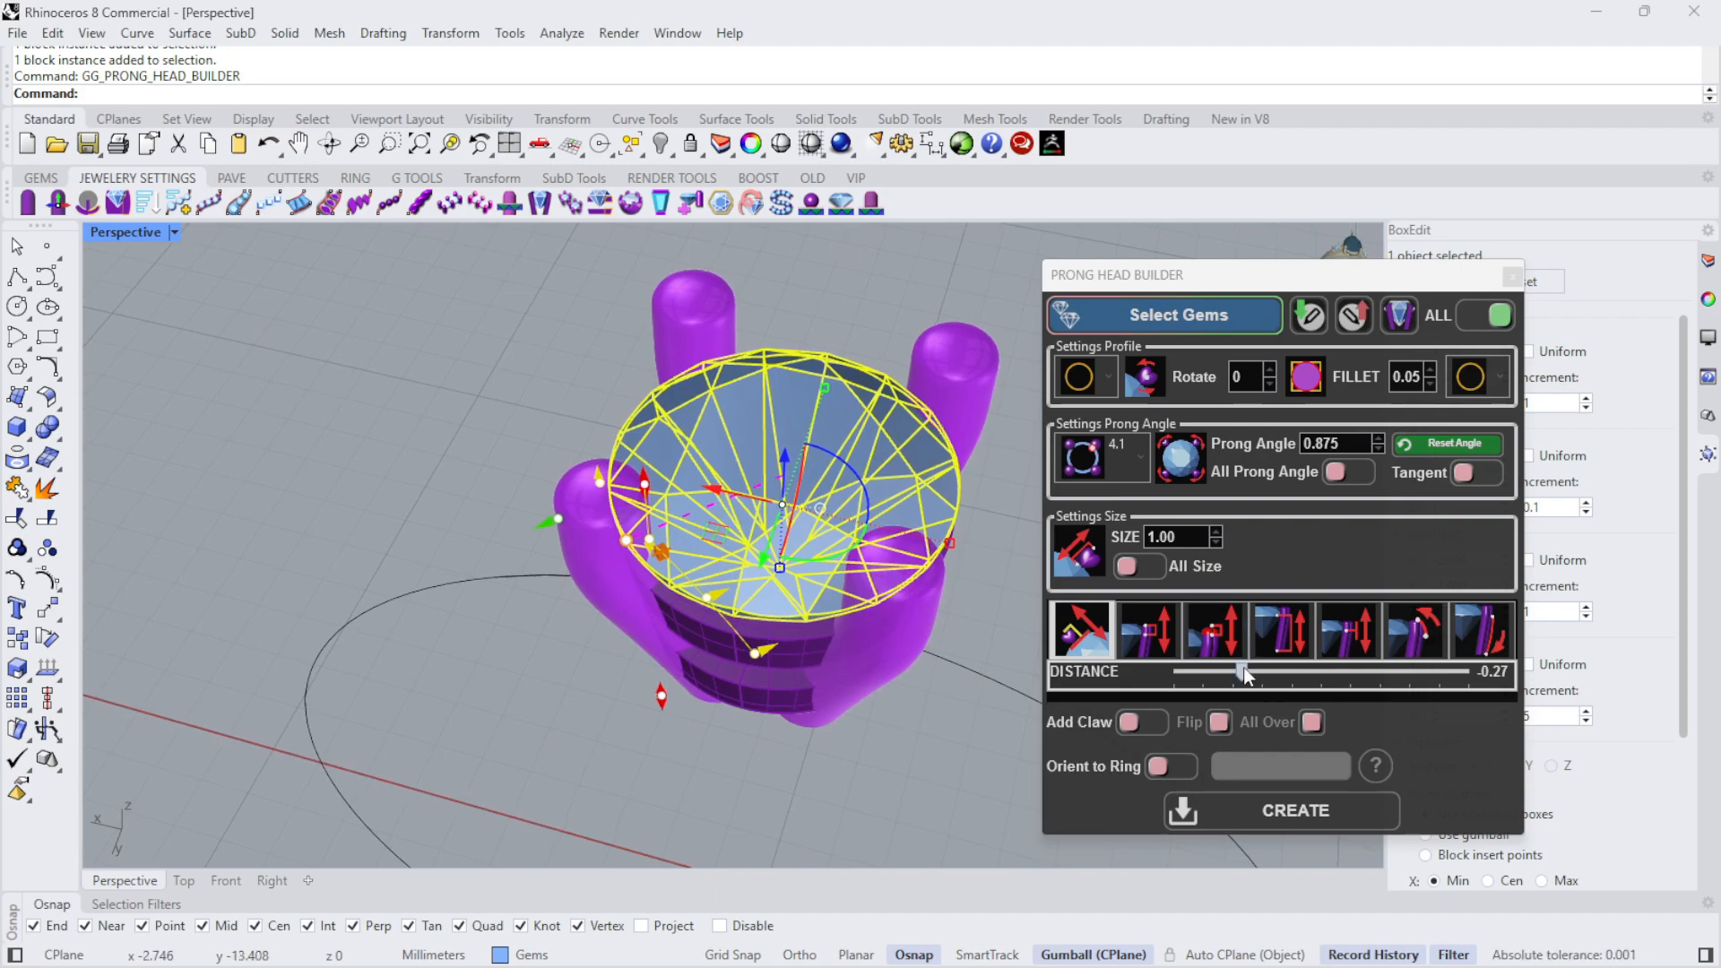
# - Set the prong distance from the diamond to 0.00
pyautogui.moveTo(1243, 669); pyautogui.dragTo(1295, 670)
pyautogui.moveTo(867, 314); pyautogui.dragTo(872, 433, button='right')
pyautogui.scroll(5, 872, 434)
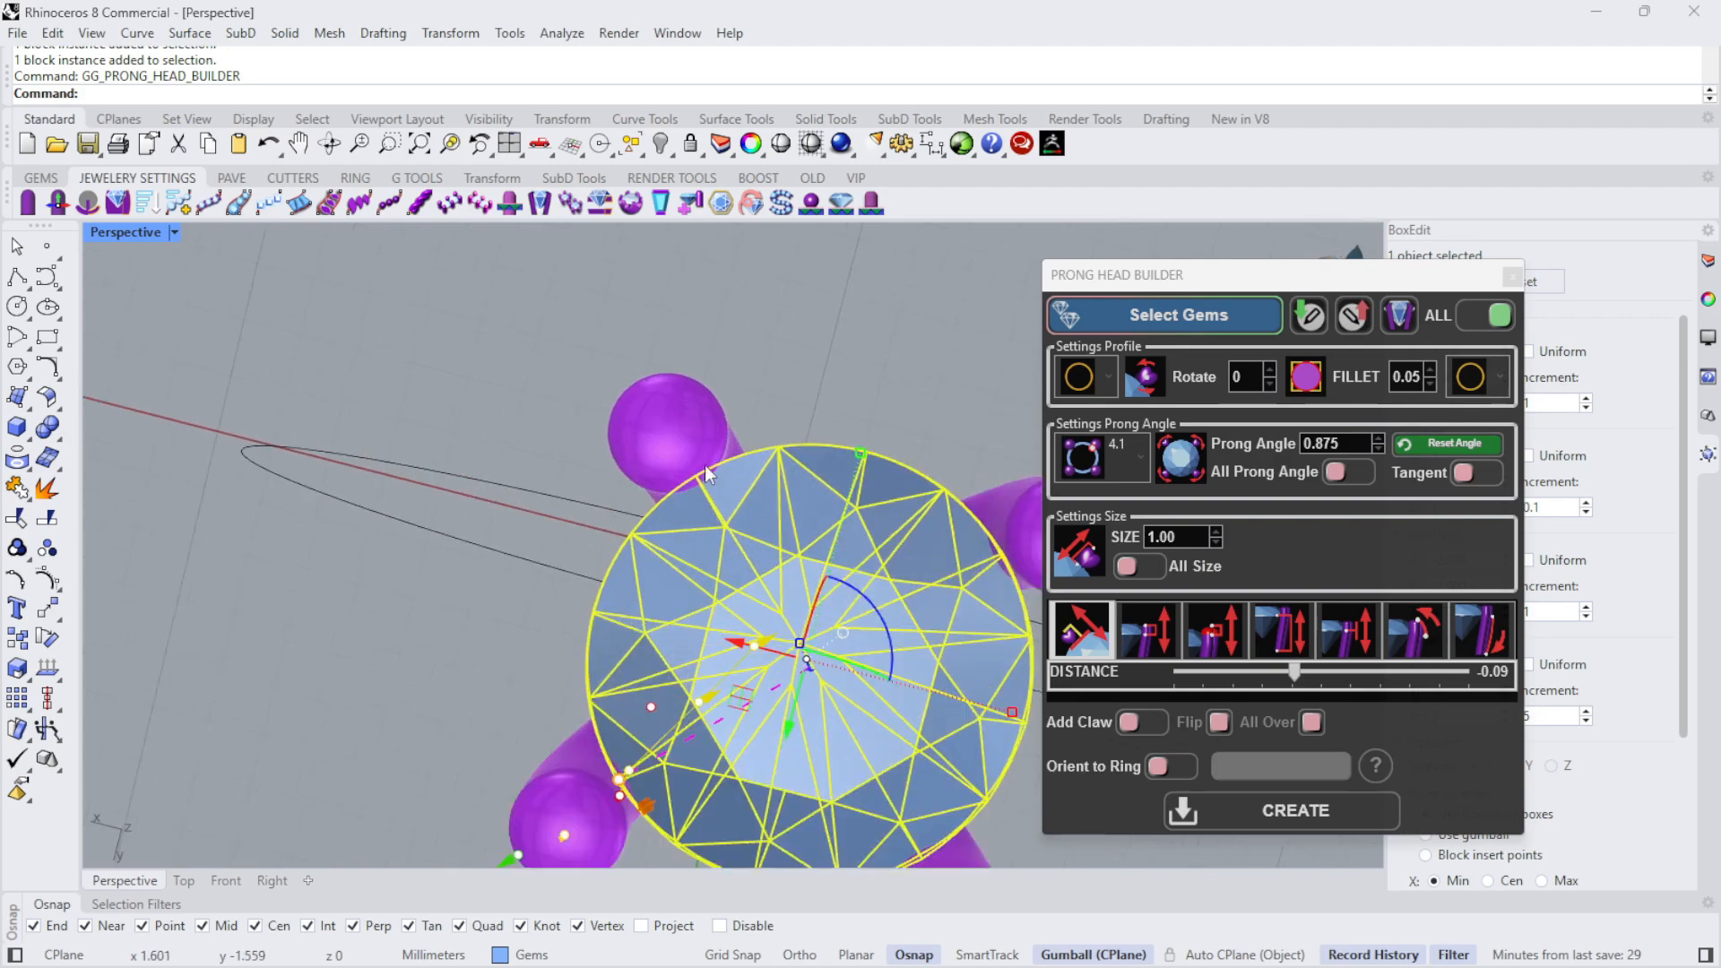
pyautogui.moveTo(1301, 671); pyautogui.dragTo(1325, 674)
pyautogui.scroll(-5, 659, 572)
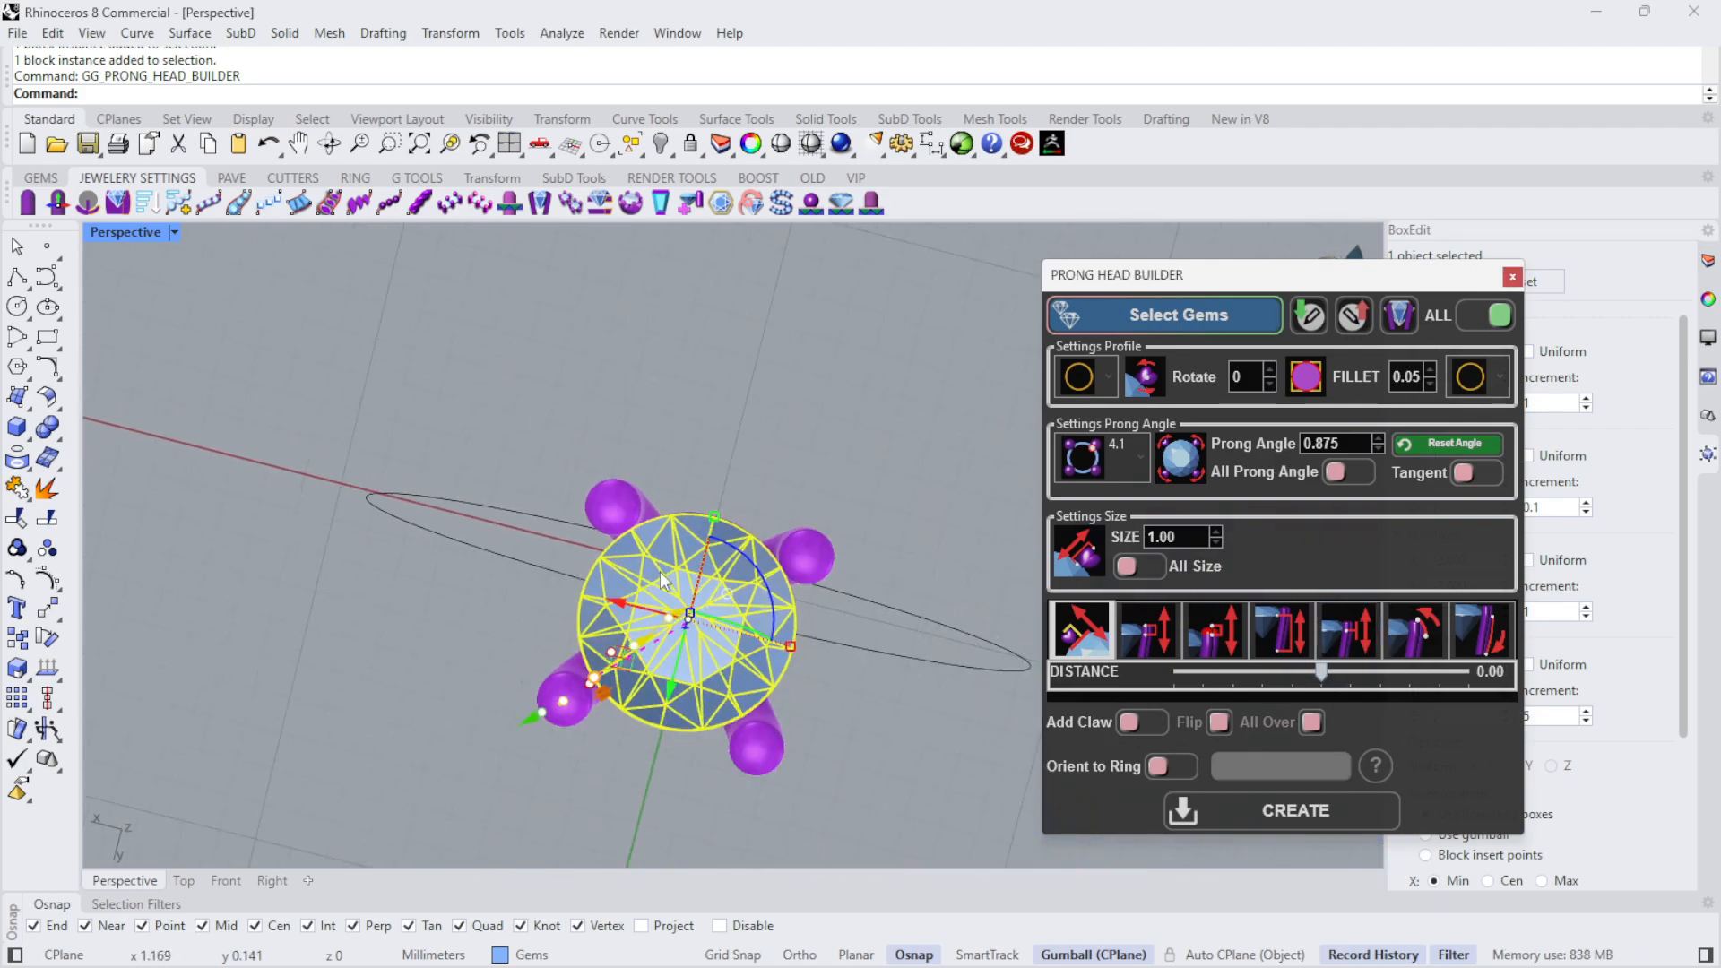
# - Reduce the bottom bend so the prong feet move outward and the prongs run straighter beside the galleries
pyautogui.moveTo(659, 572); pyautogui.dragTo(692, 326, button='right')
pyautogui.scroll(6, 687, 655)
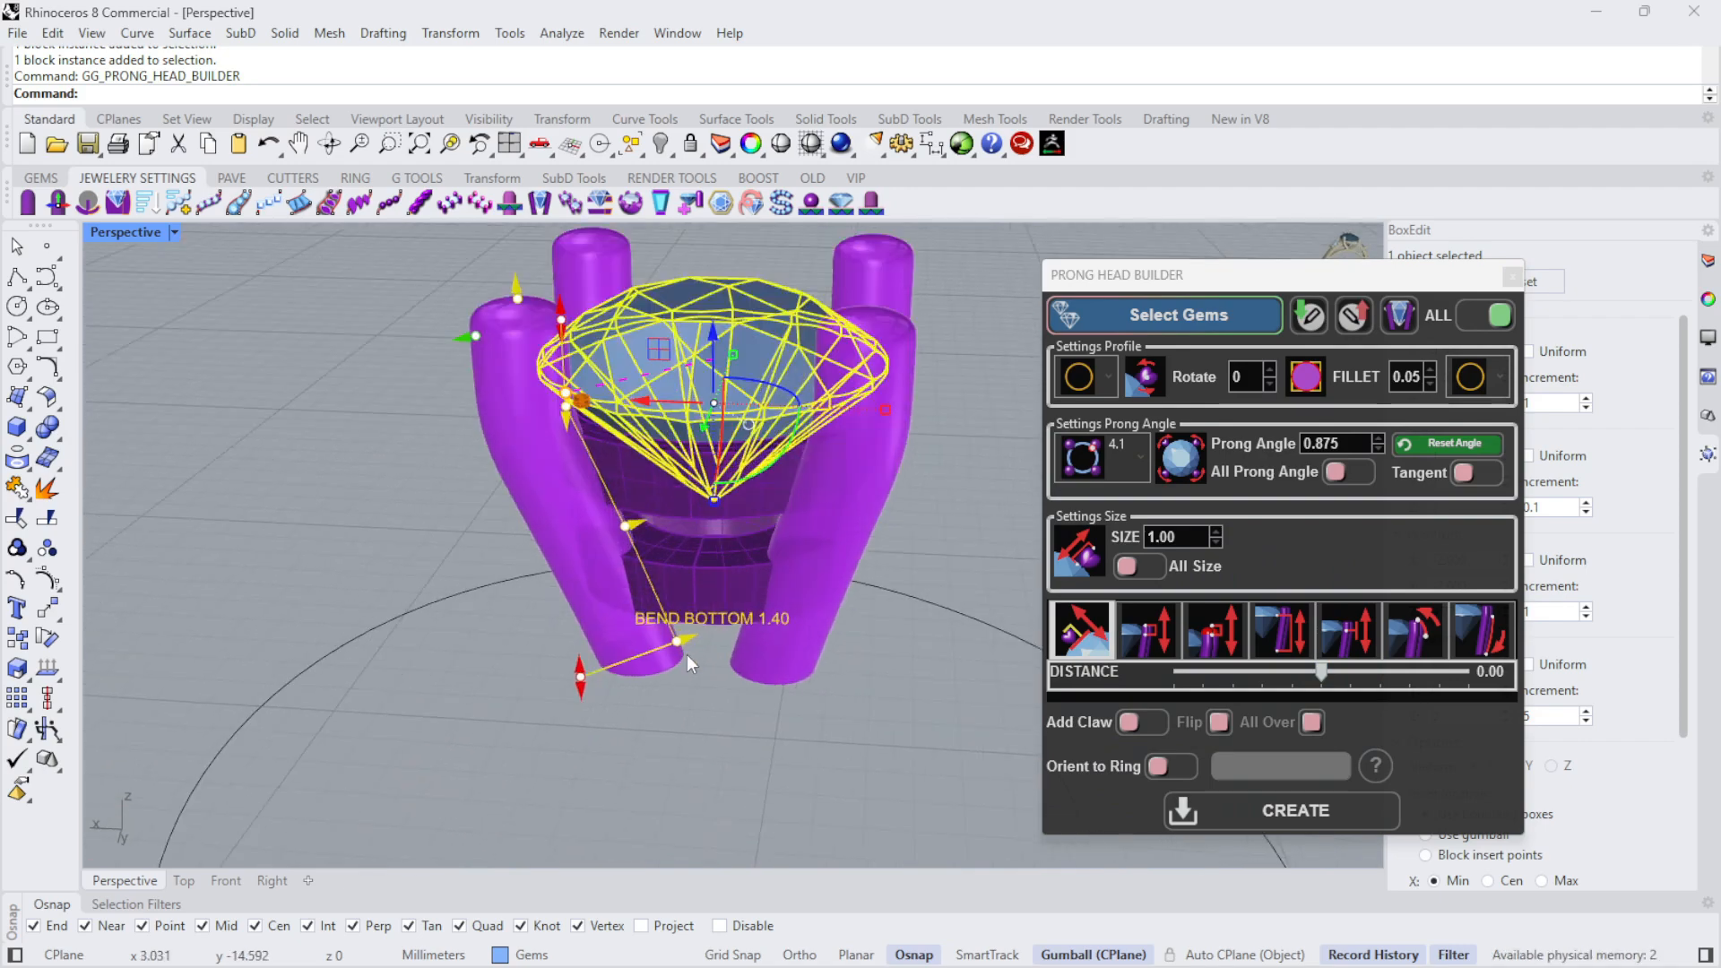
pyautogui.moveTo(708, 692); pyautogui.dragTo(715, 672, button='right')
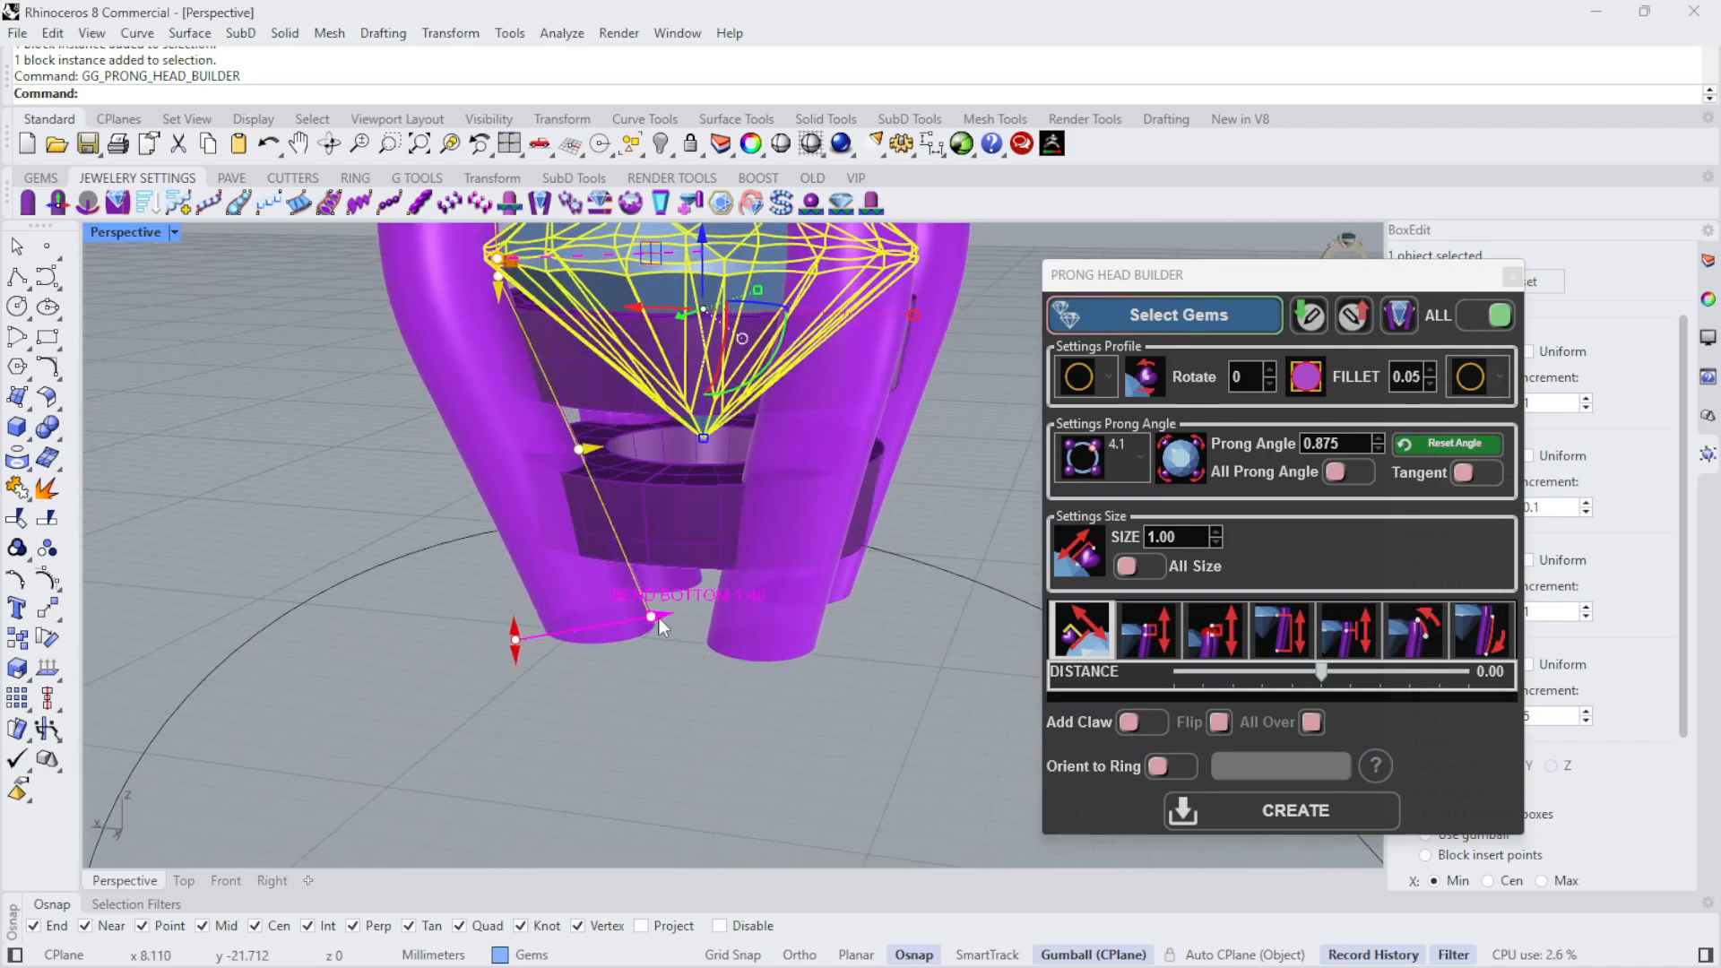
pyautogui.moveTo(658, 617); pyautogui.dragTo(603, 624)
pyautogui.moveTo(617, 699); pyautogui.dragTo(727, 685, button='right')
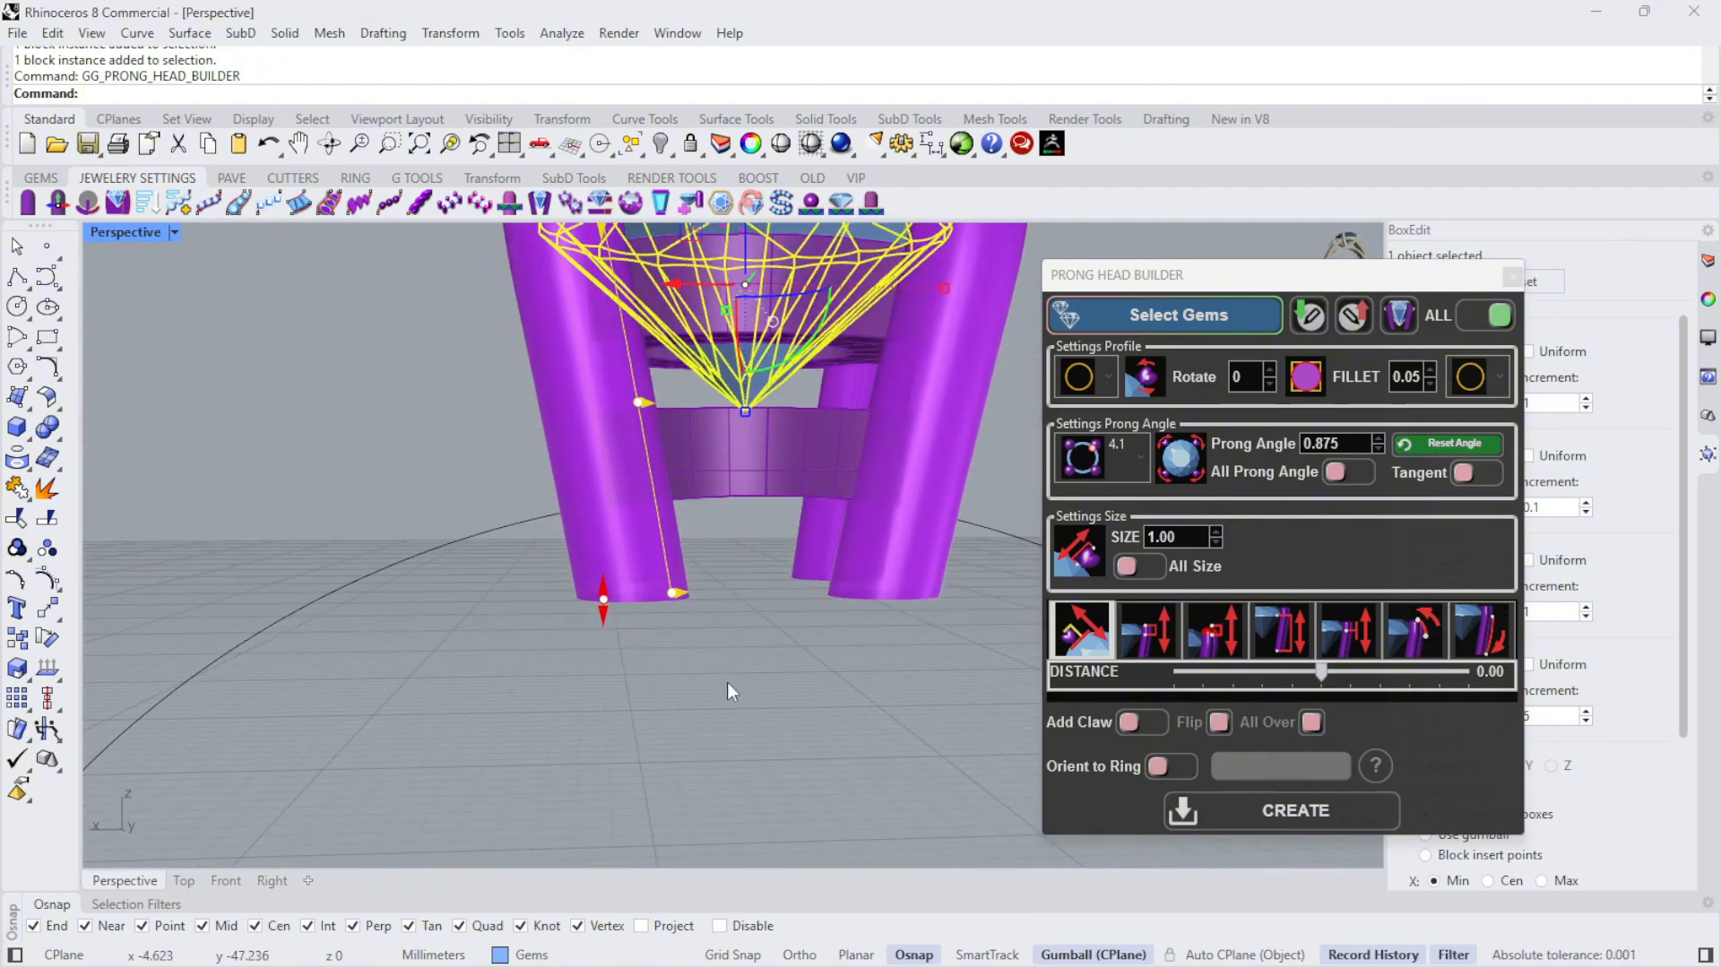
pyautogui.moveTo(852, 400); pyautogui.dragTo(620, 538, button='right')
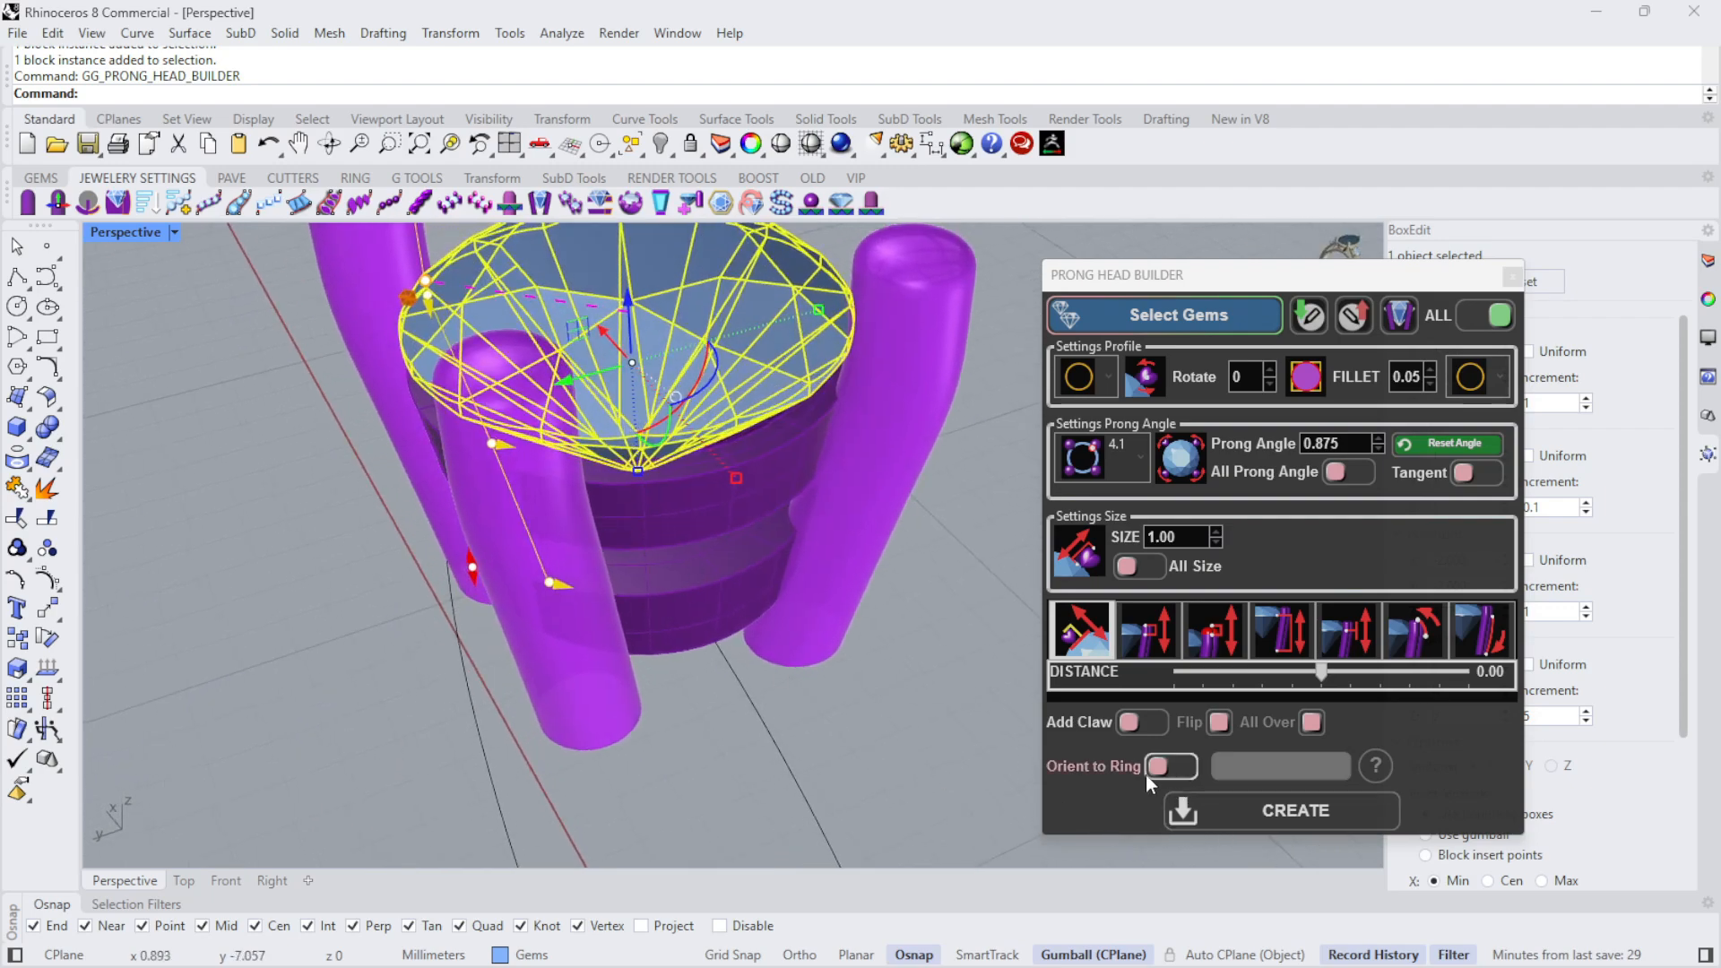
# - Set the prong size to 0.80
pyautogui.moveTo(680, 691); pyautogui.dragTo(733, 756, button='right')
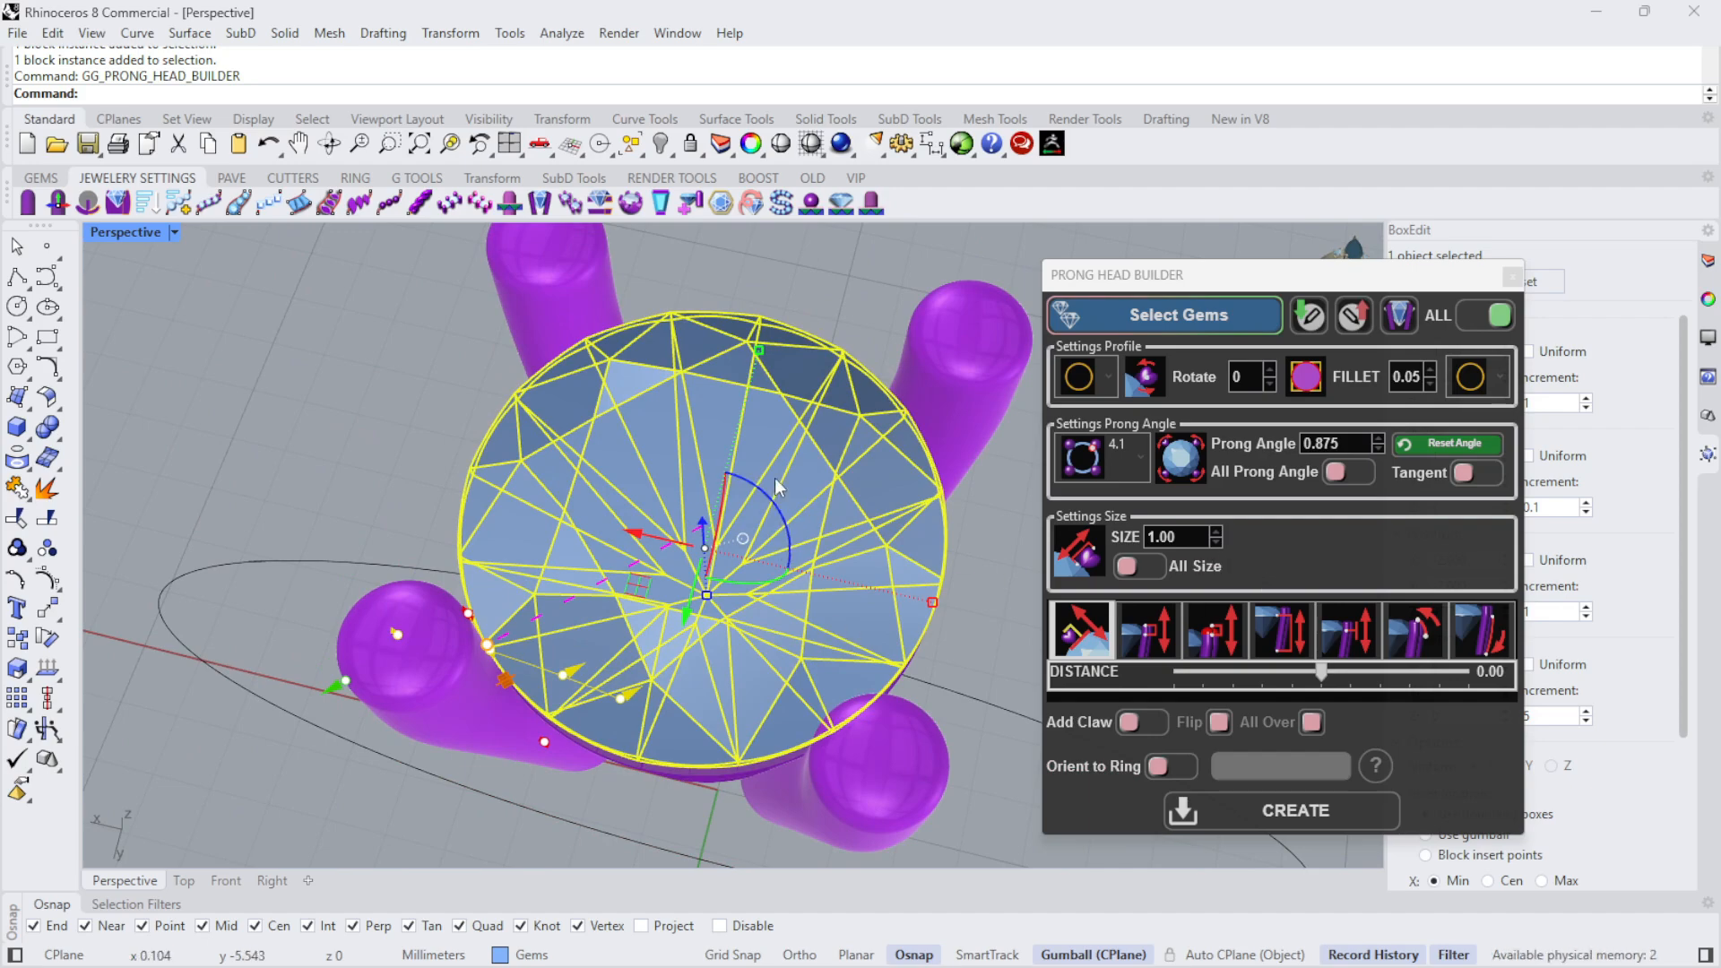
pyautogui.scroll(5, 587, 581)
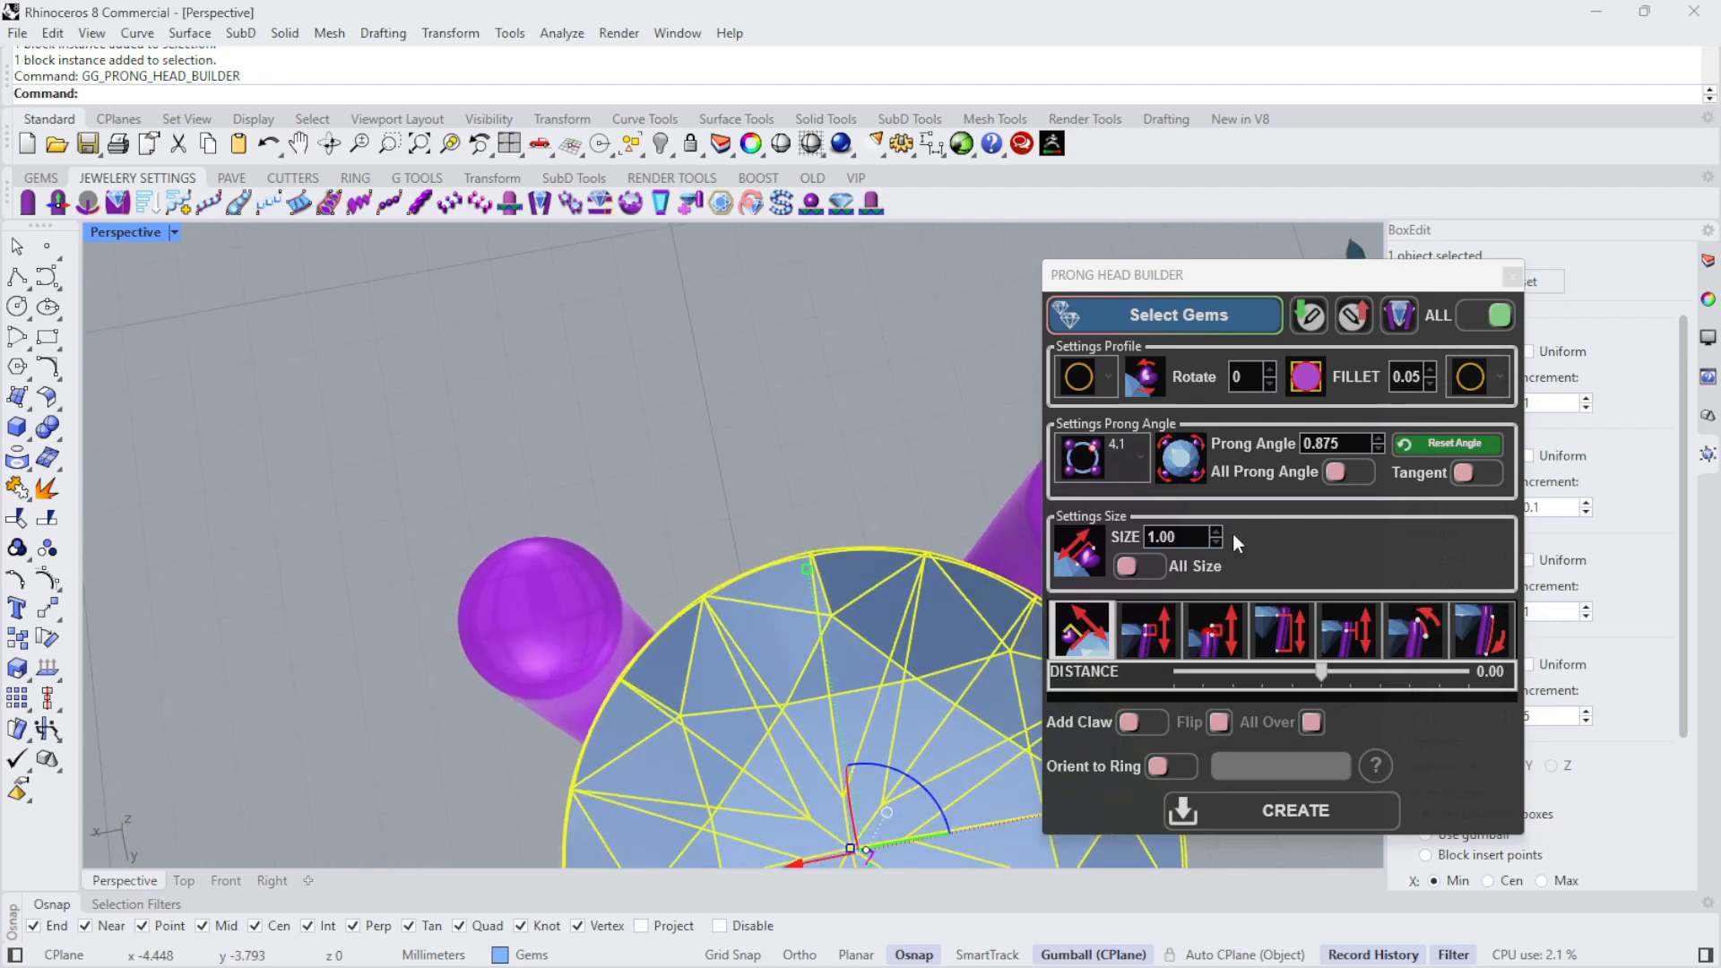
pyautogui.click(1216, 541)
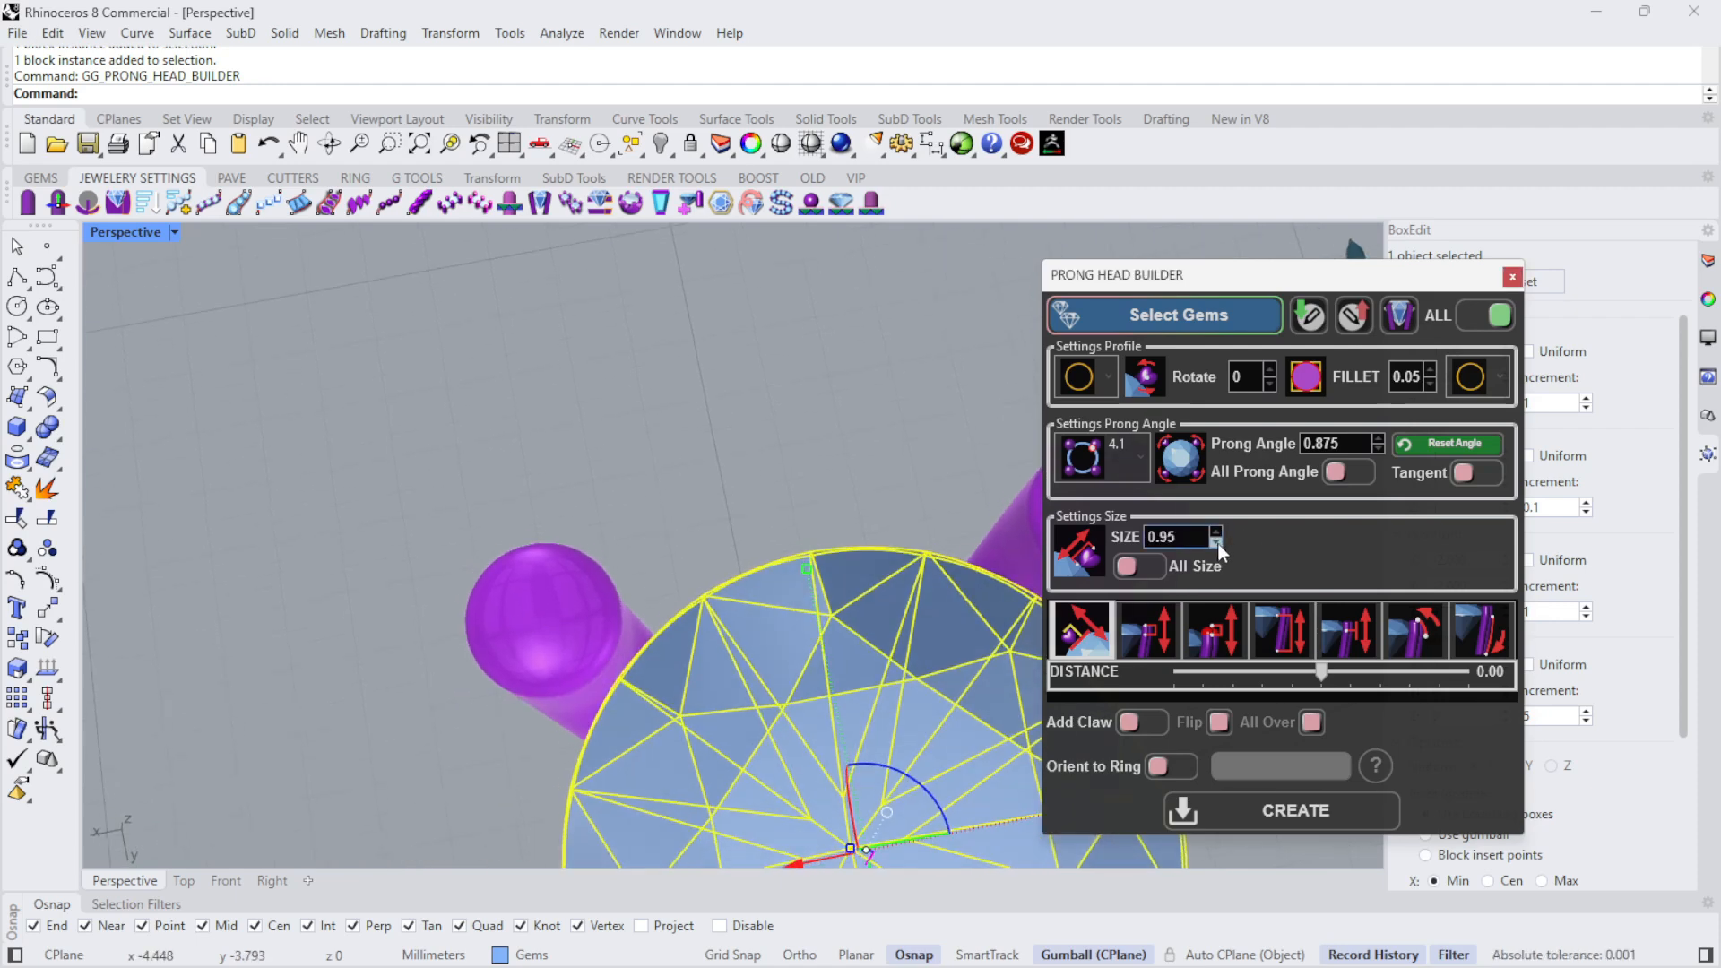
pyautogui.click(1216, 542)
pyautogui.click(1216, 542)
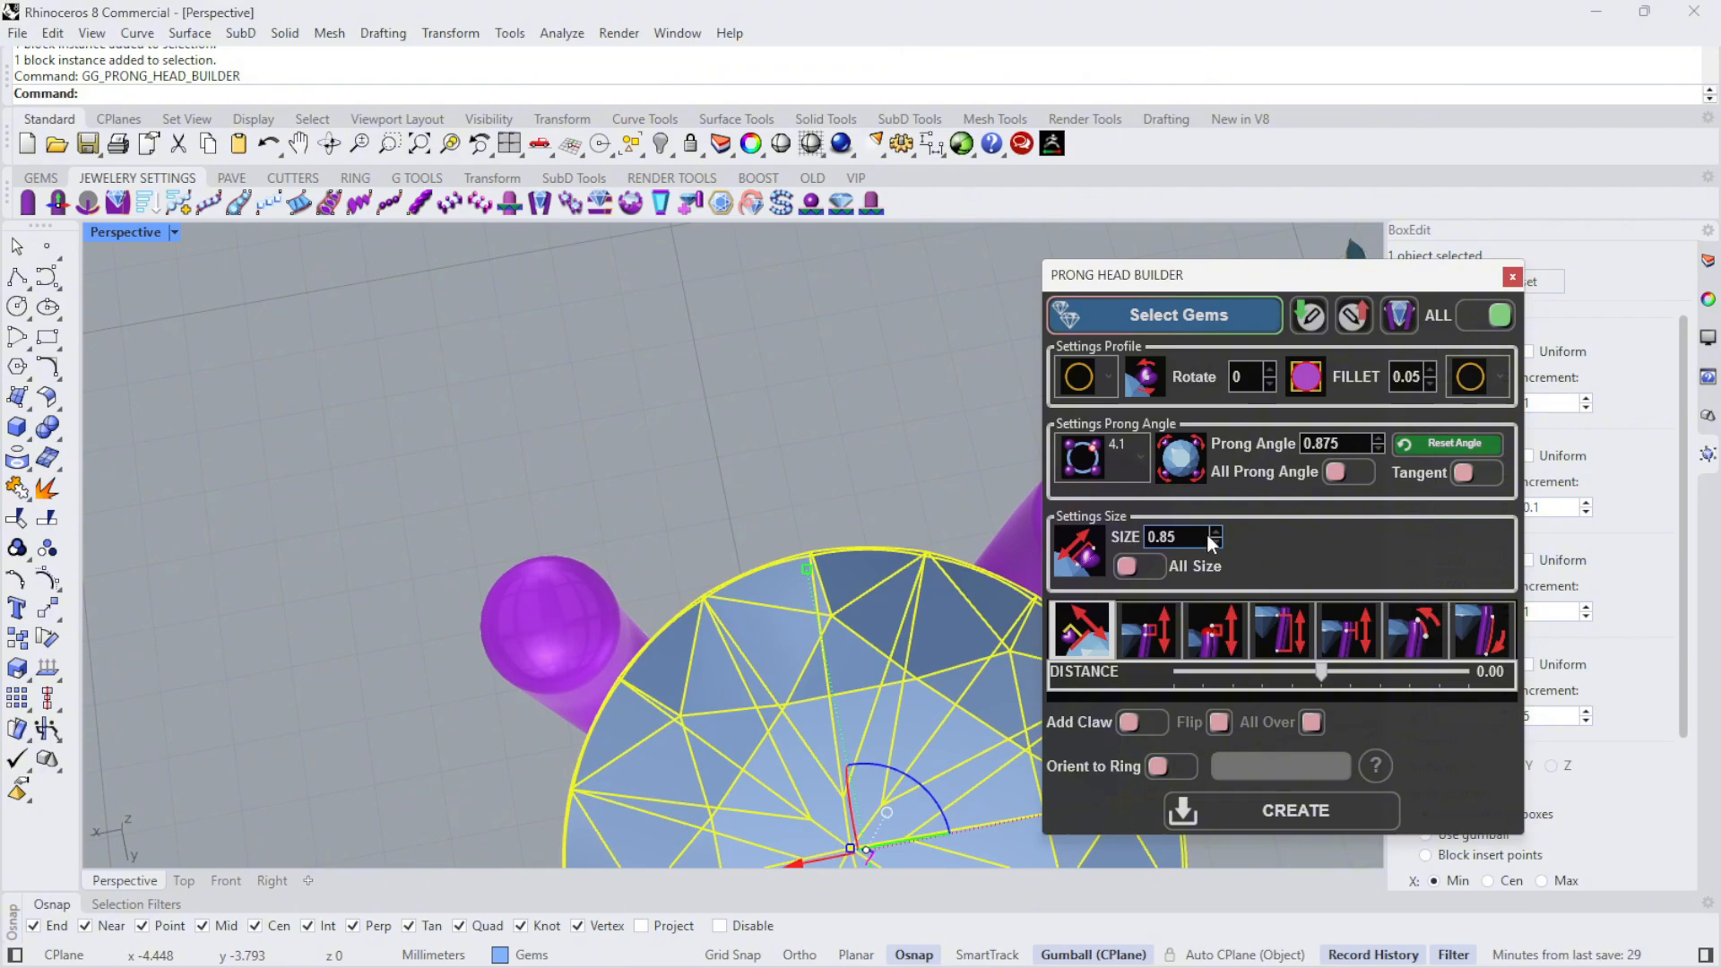
pyautogui.click(1217, 543)
# - Try a prong height of 0.50 beside the diamond
pyautogui.moveTo(665, 549); pyautogui.dragTo(660, 388, button='right')
pyautogui.scroll(-8, 749, 377)
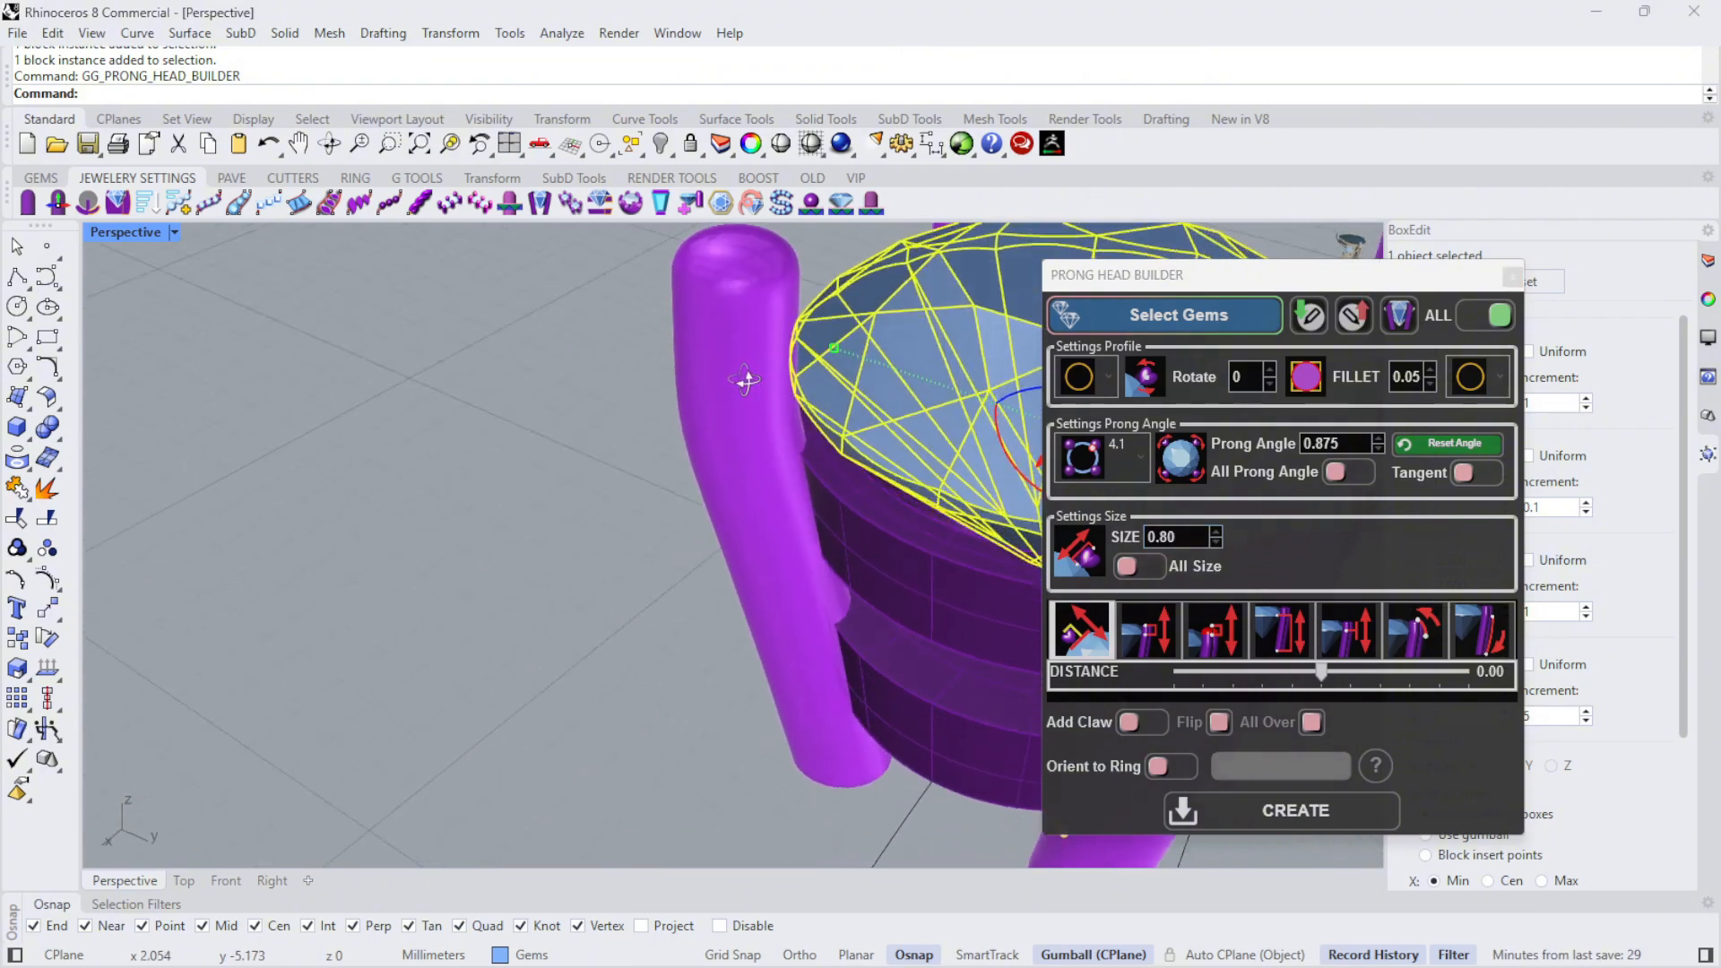
pyautogui.scroll(4, 414, 346)
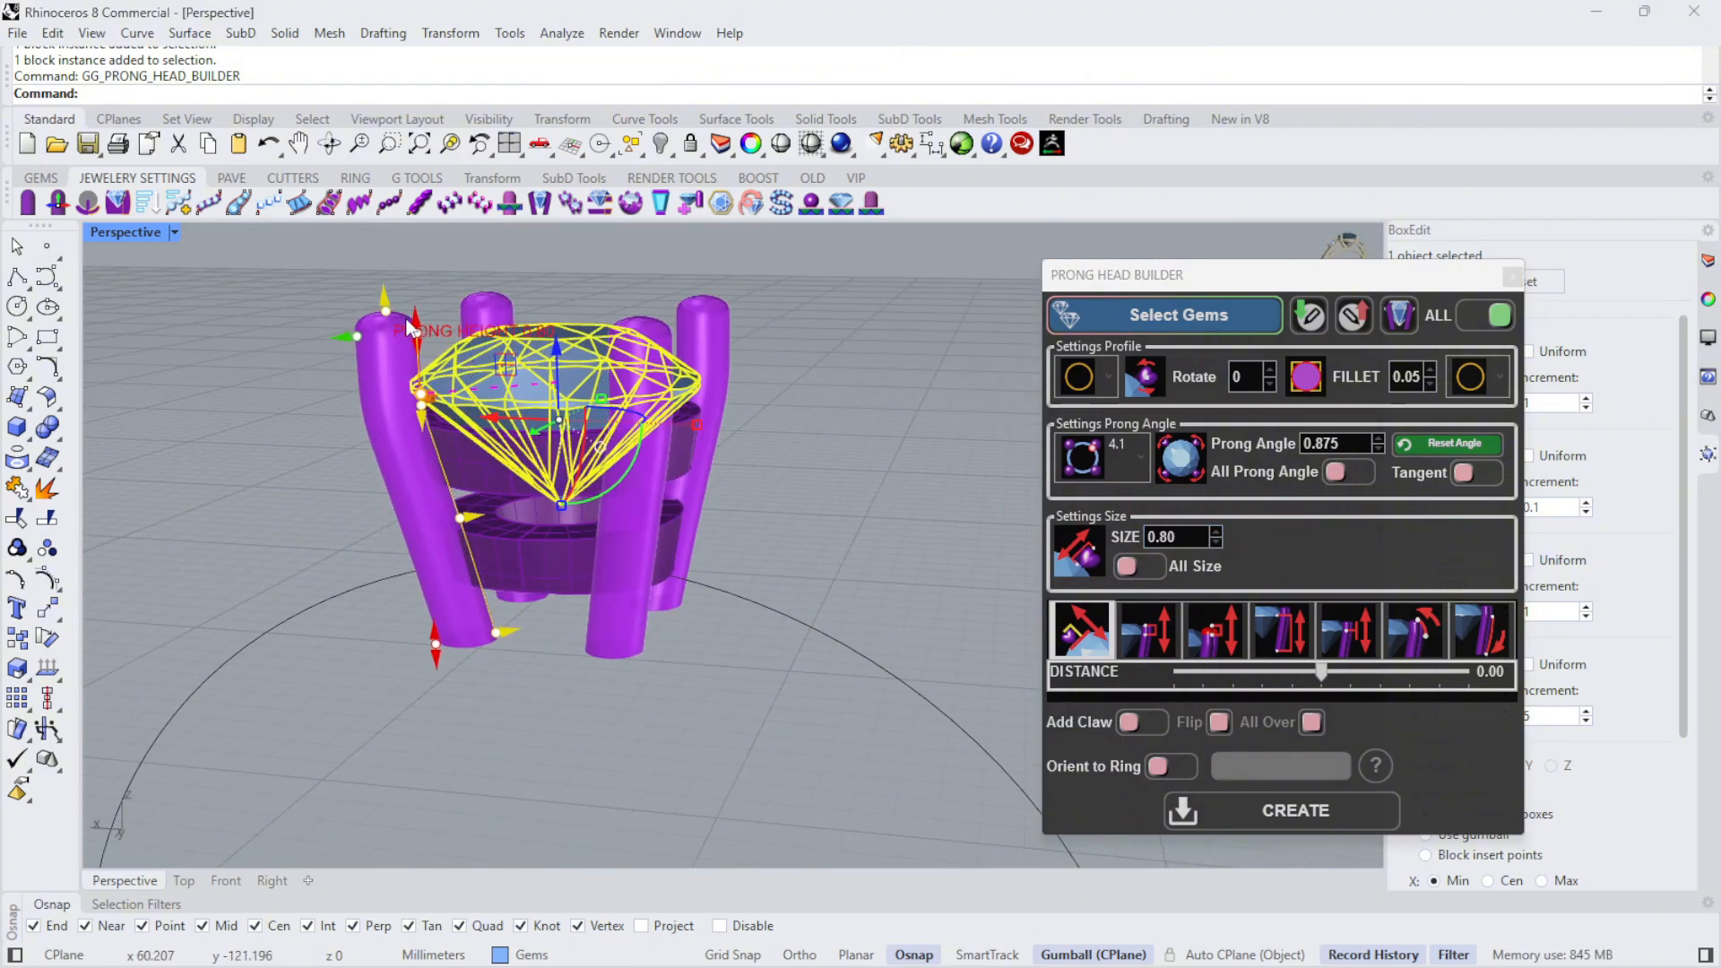
pyautogui.moveTo(422, 375); pyautogui.dragTo(423, 374)
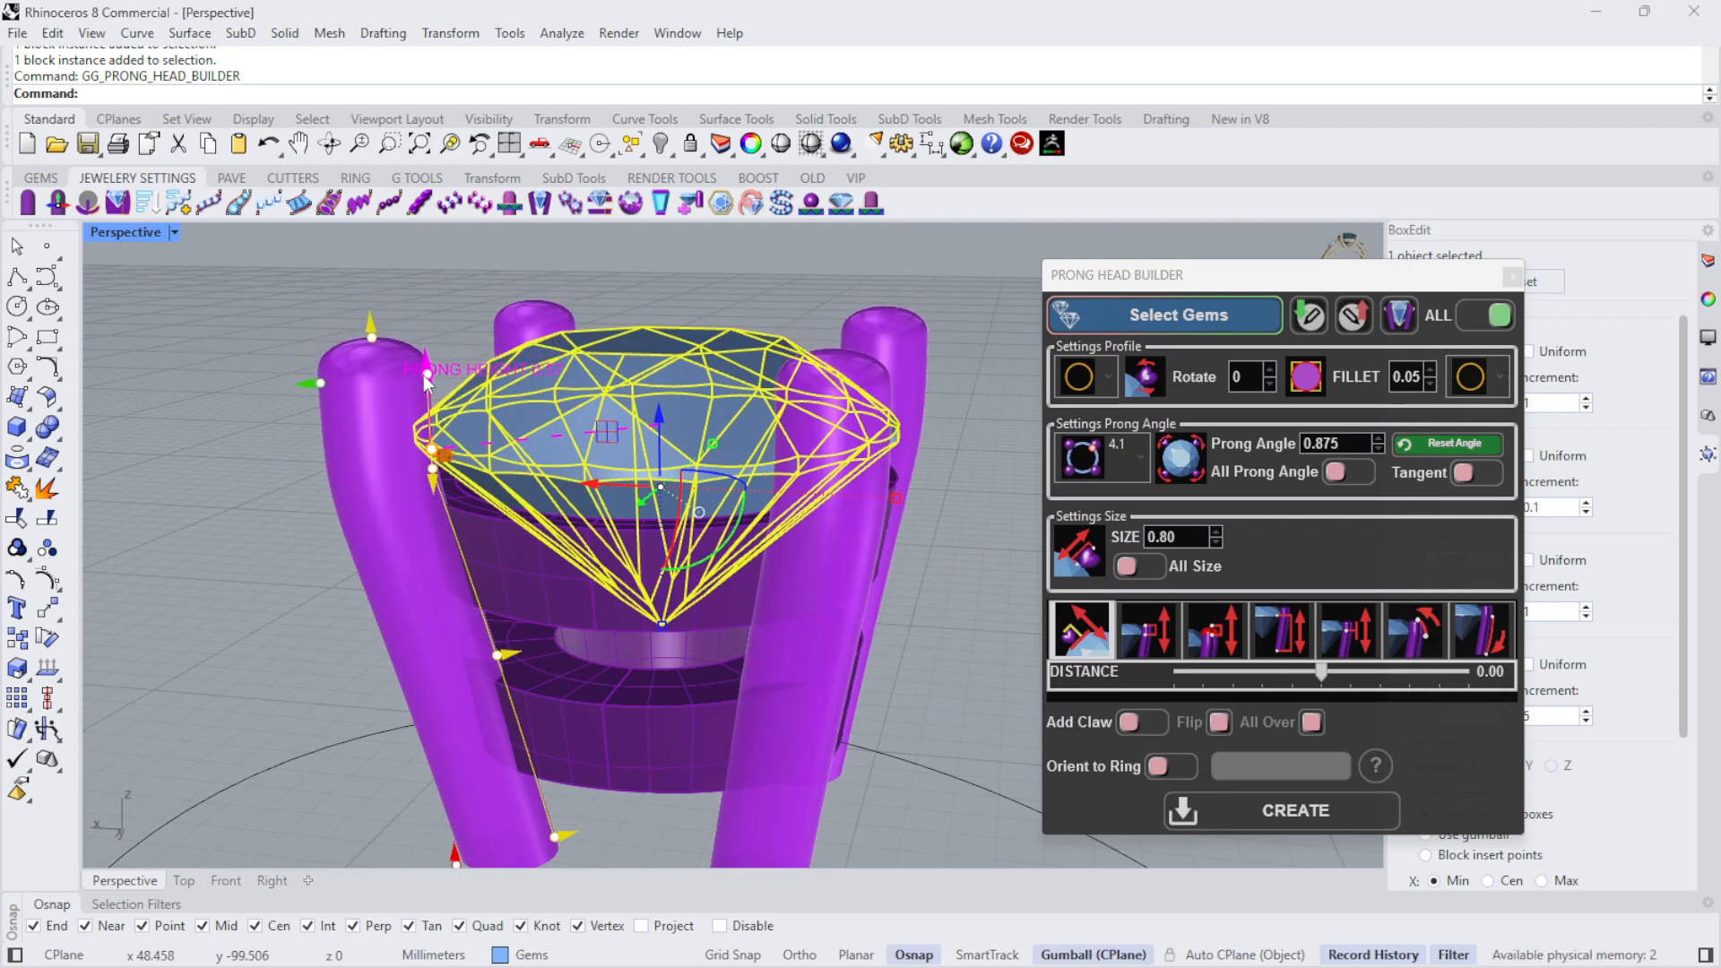
pyautogui.moveTo(423, 375); pyautogui.dragTo(462, 386)
# - Examine from the side and from above how the prongs meet the diamond's girdle
pyautogui.moveTo(697, 303); pyautogui.dragTo(594, 362, button='right')
pyautogui.scroll(8, 327, 363)
pyautogui.scroll(-6, 380, 365)
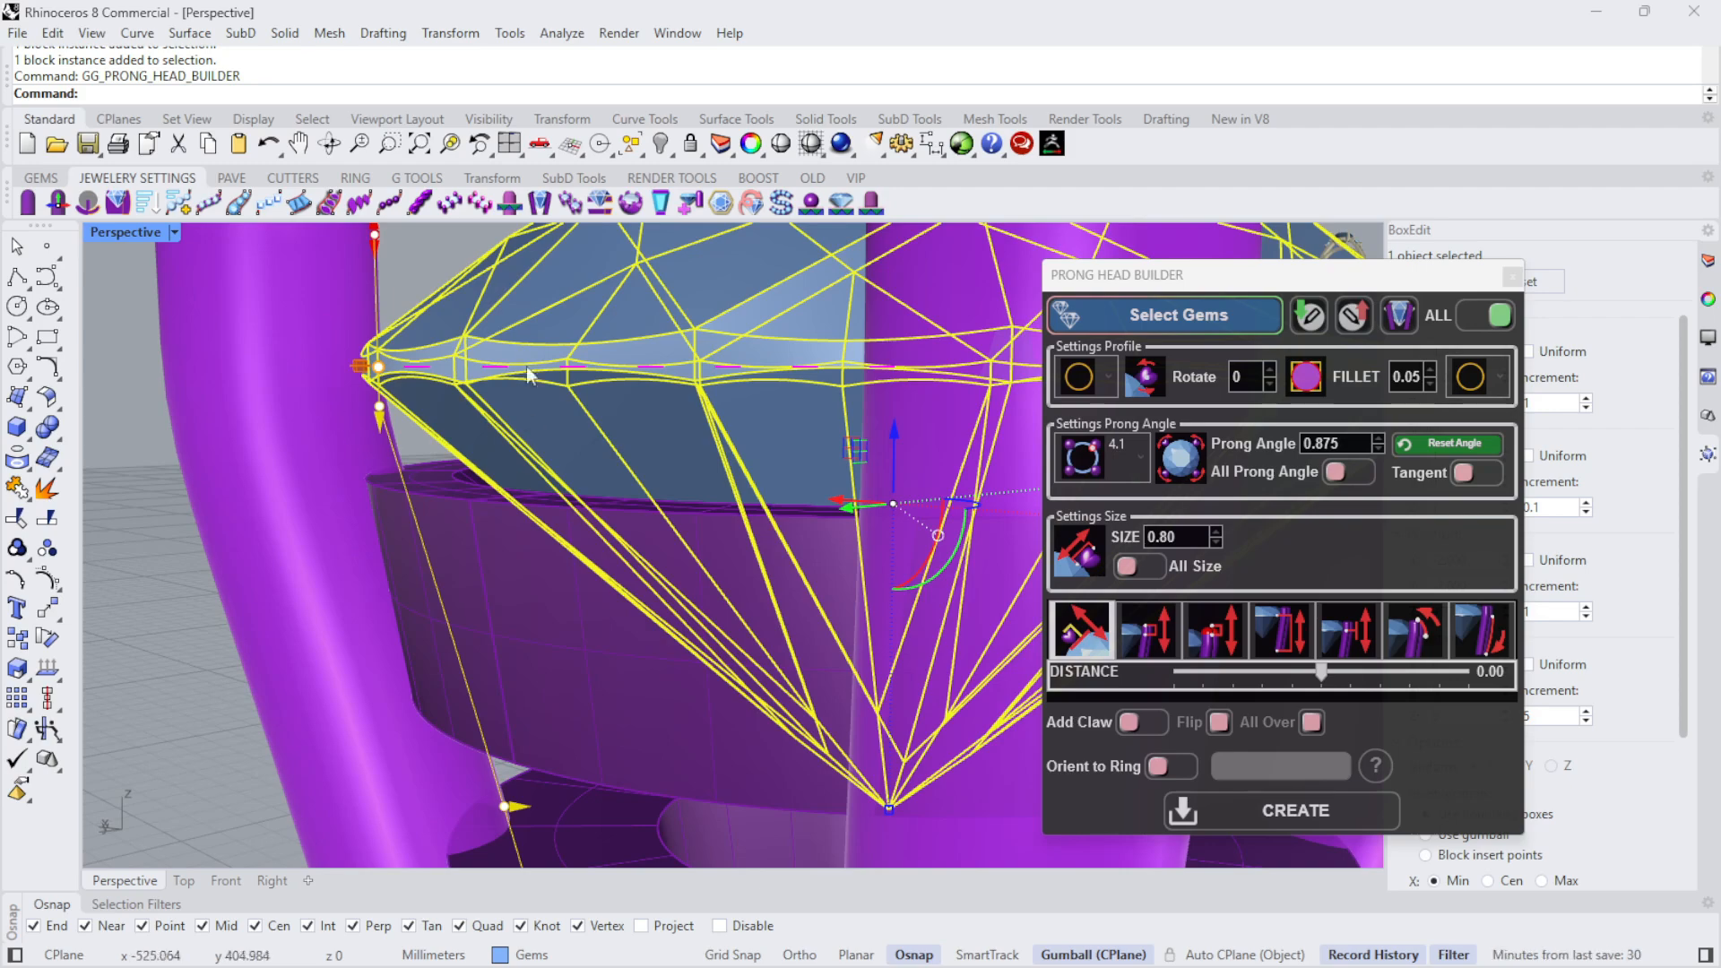
pyautogui.scroll(-5, 321, 405)
pyautogui.scroll(5, 445, 331)
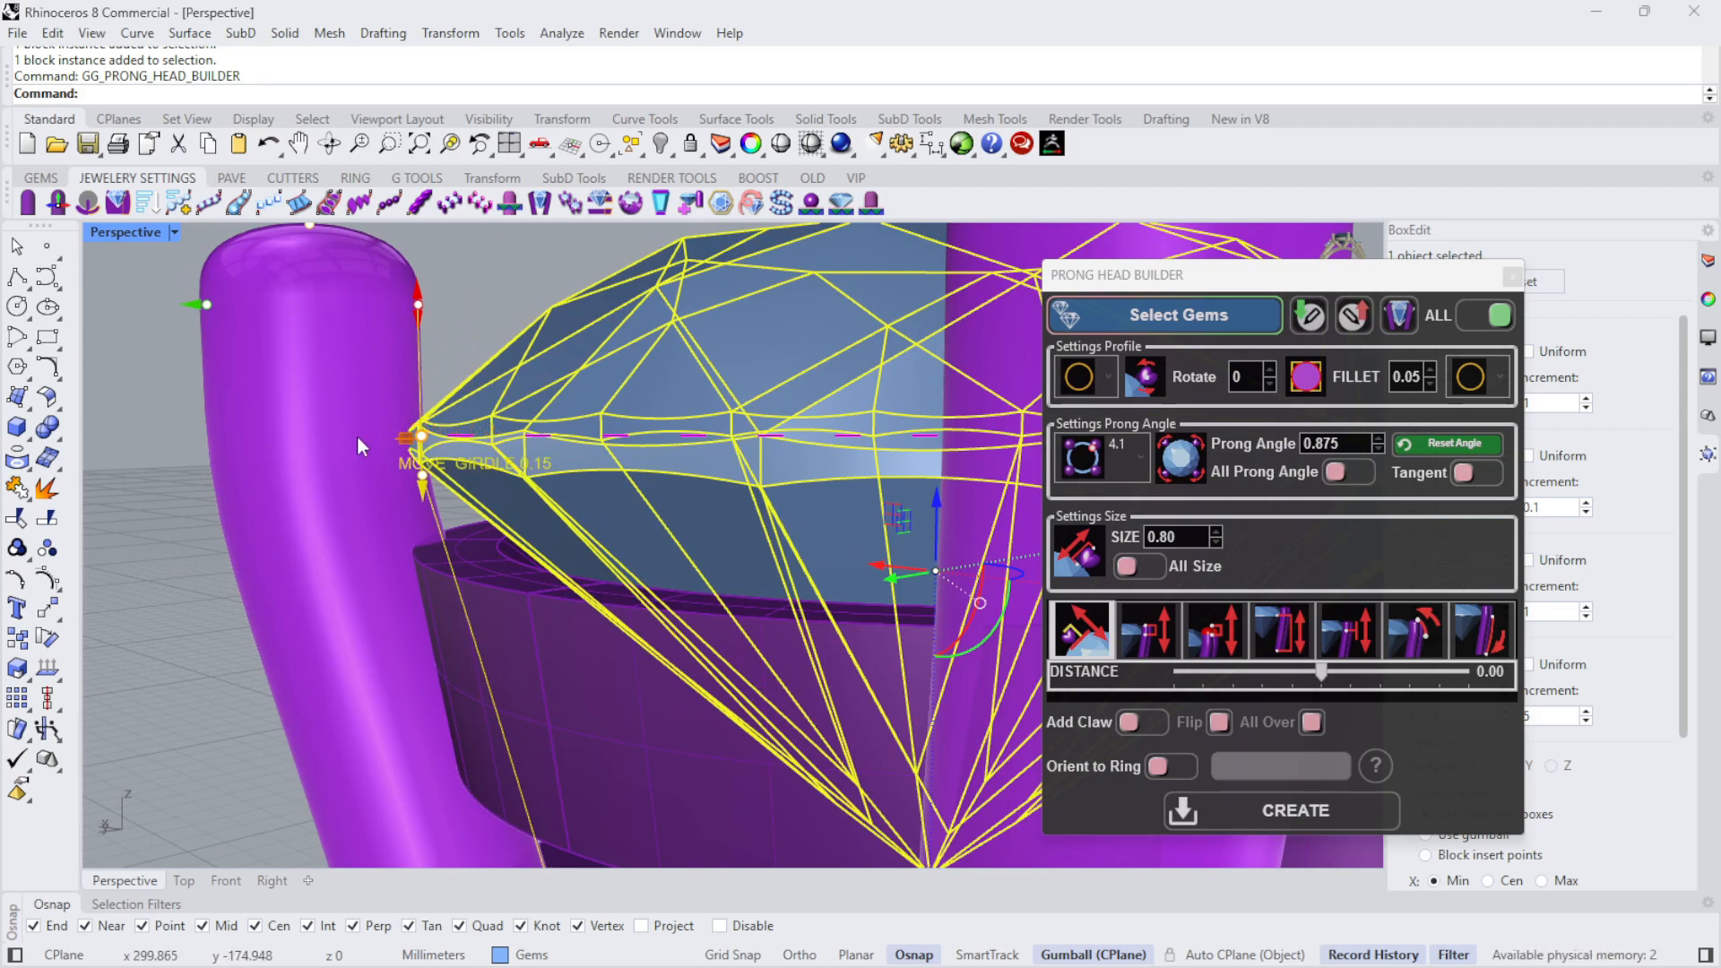
pyautogui.moveTo(551, 408); pyautogui.dragTo(551, 477, button='right')
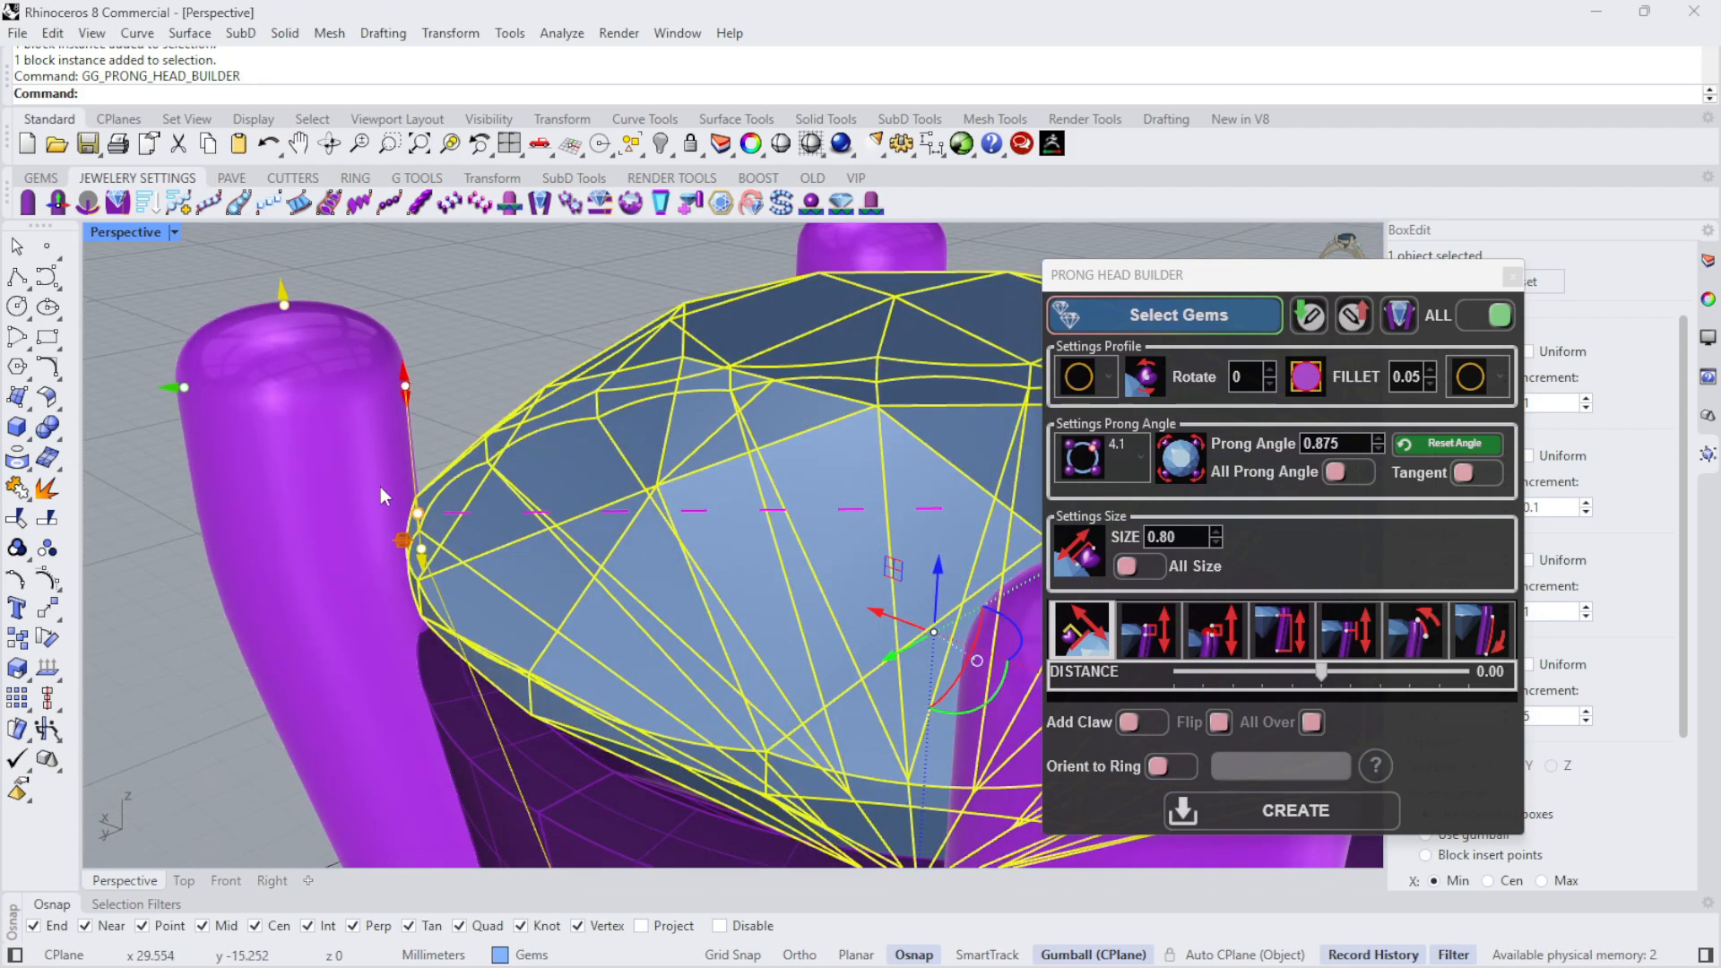
pyautogui.moveTo(427, 419); pyautogui.dragTo(514, 520, button='right')
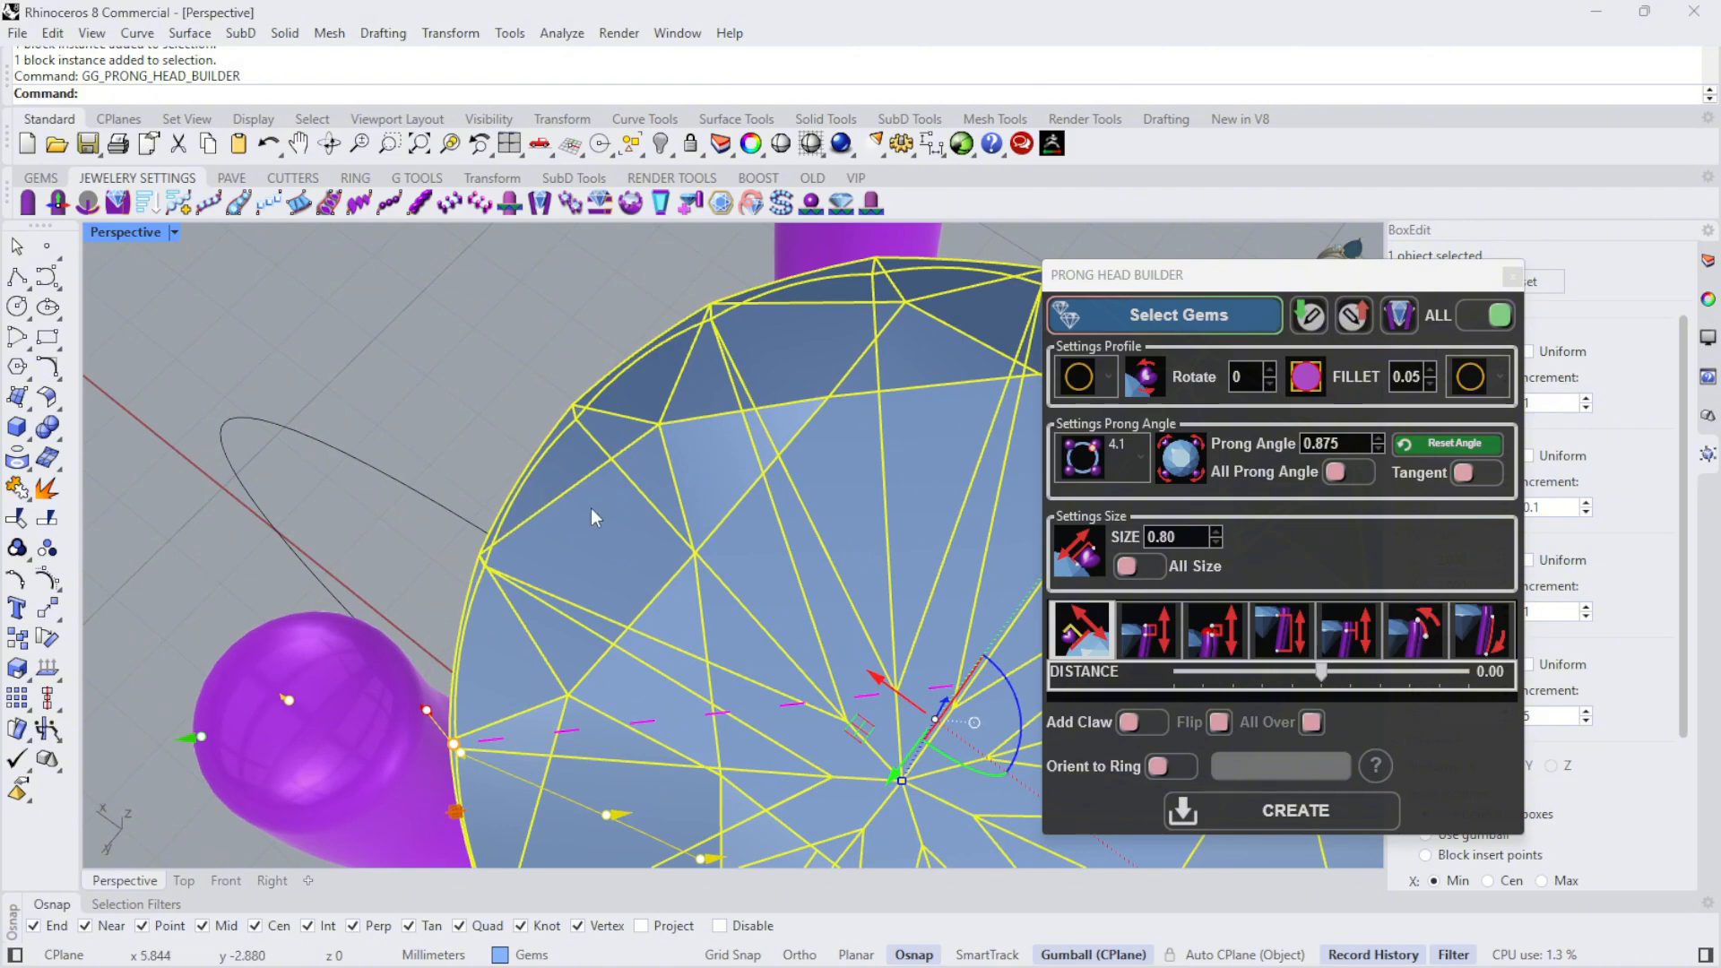
pyautogui.moveTo(337, 518); pyautogui.dragTo(327, 369, button='right')
pyautogui.scroll(-5, 328, 369)
# - Raise the prong height so the prong tips stand farther above the diamond
pyautogui.moveTo(574, 381); pyautogui.dragTo(506, 403, button='right')
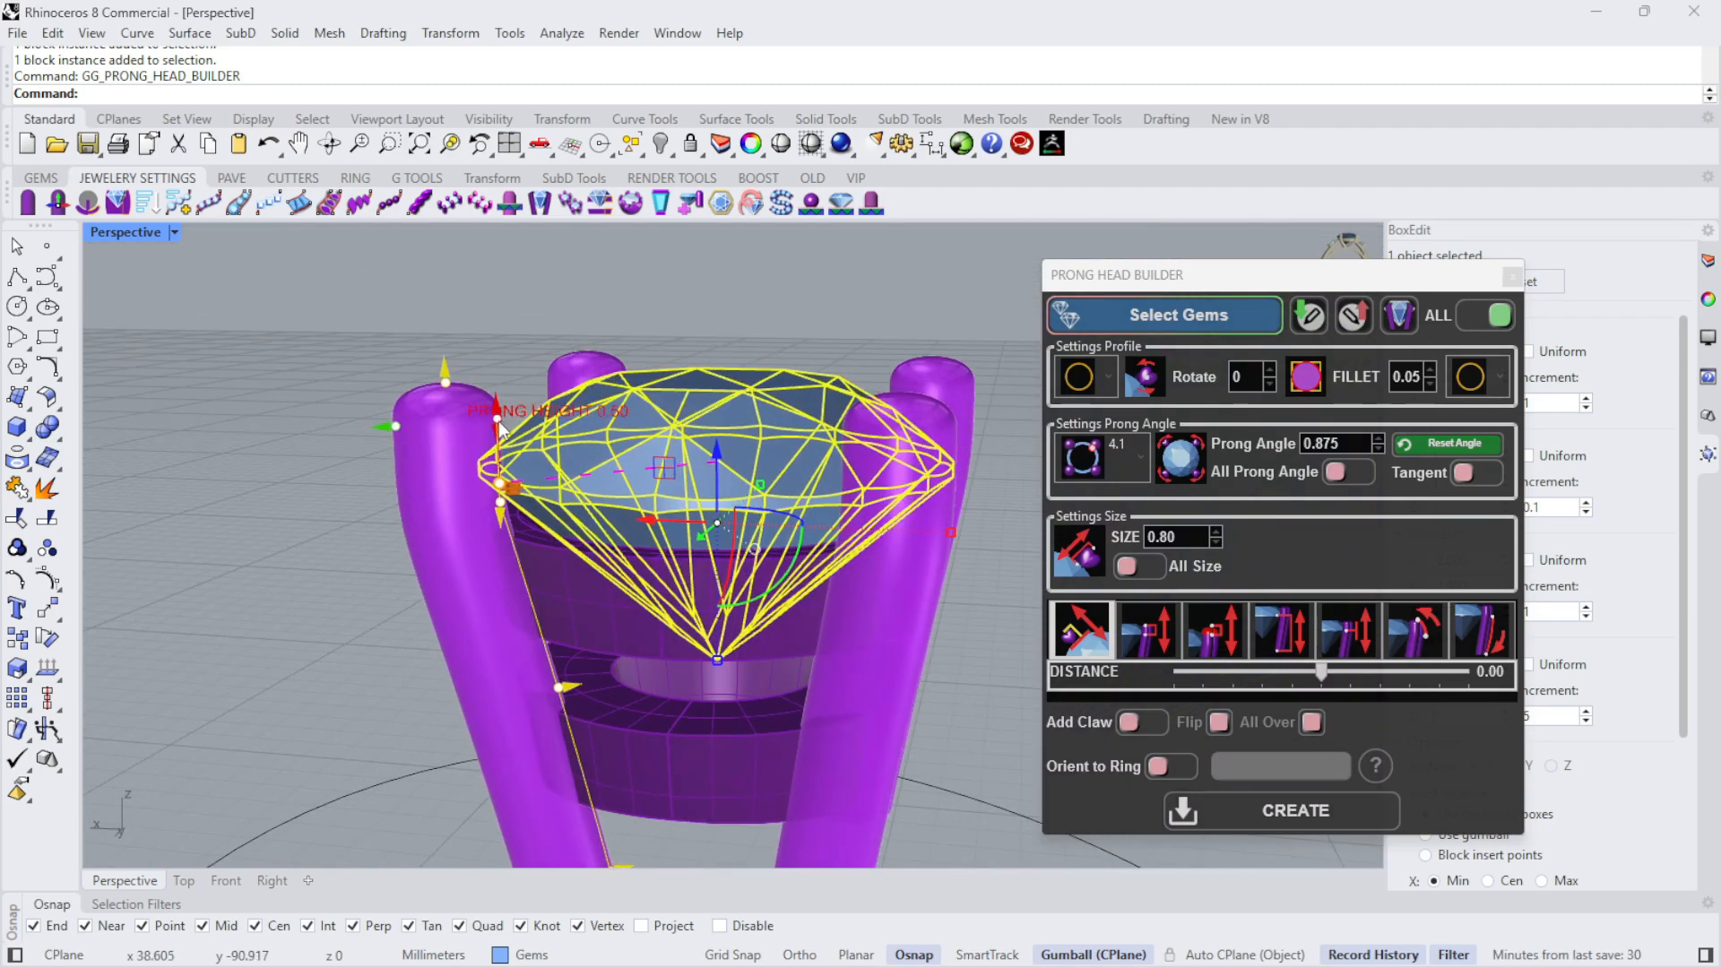
pyautogui.moveTo(499, 423); pyautogui.dragTo(490, 385)
pyautogui.moveTo(689, 387); pyautogui.dragTo(758, 459, button='right')
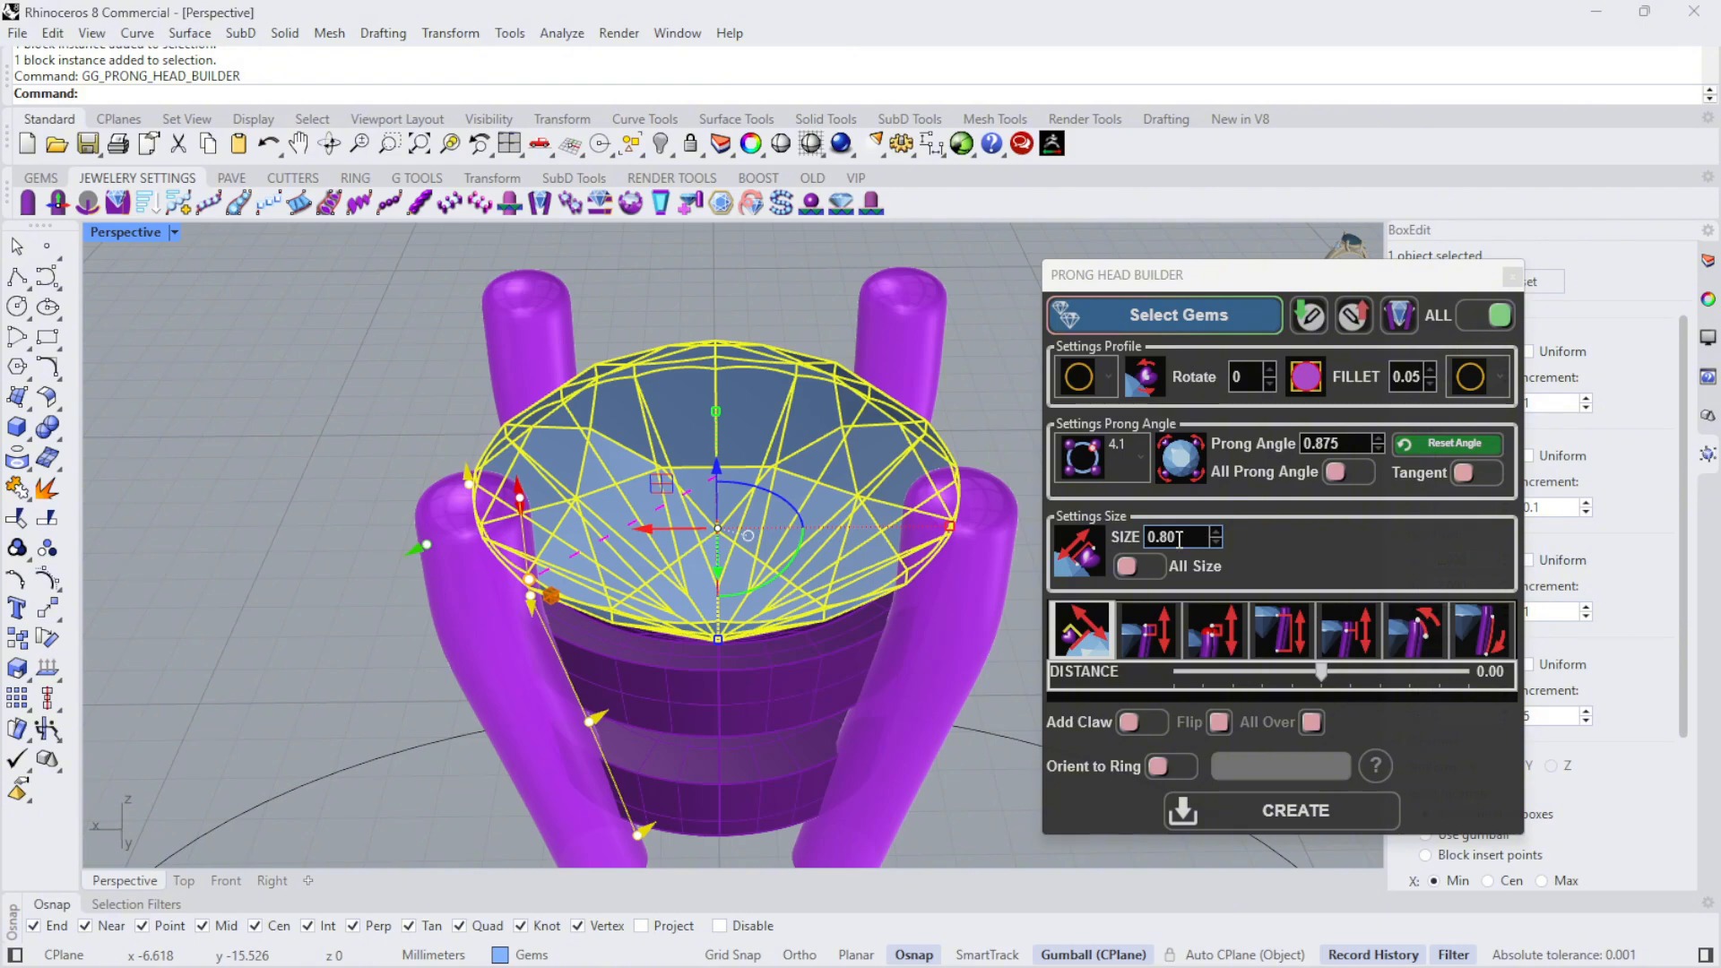
# - Bend the upper part of the prongs toward the diamond with a Bend Prong value of 0.05
pyautogui.moveTo(800, 509); pyautogui.dragTo(799, 638, button='right')
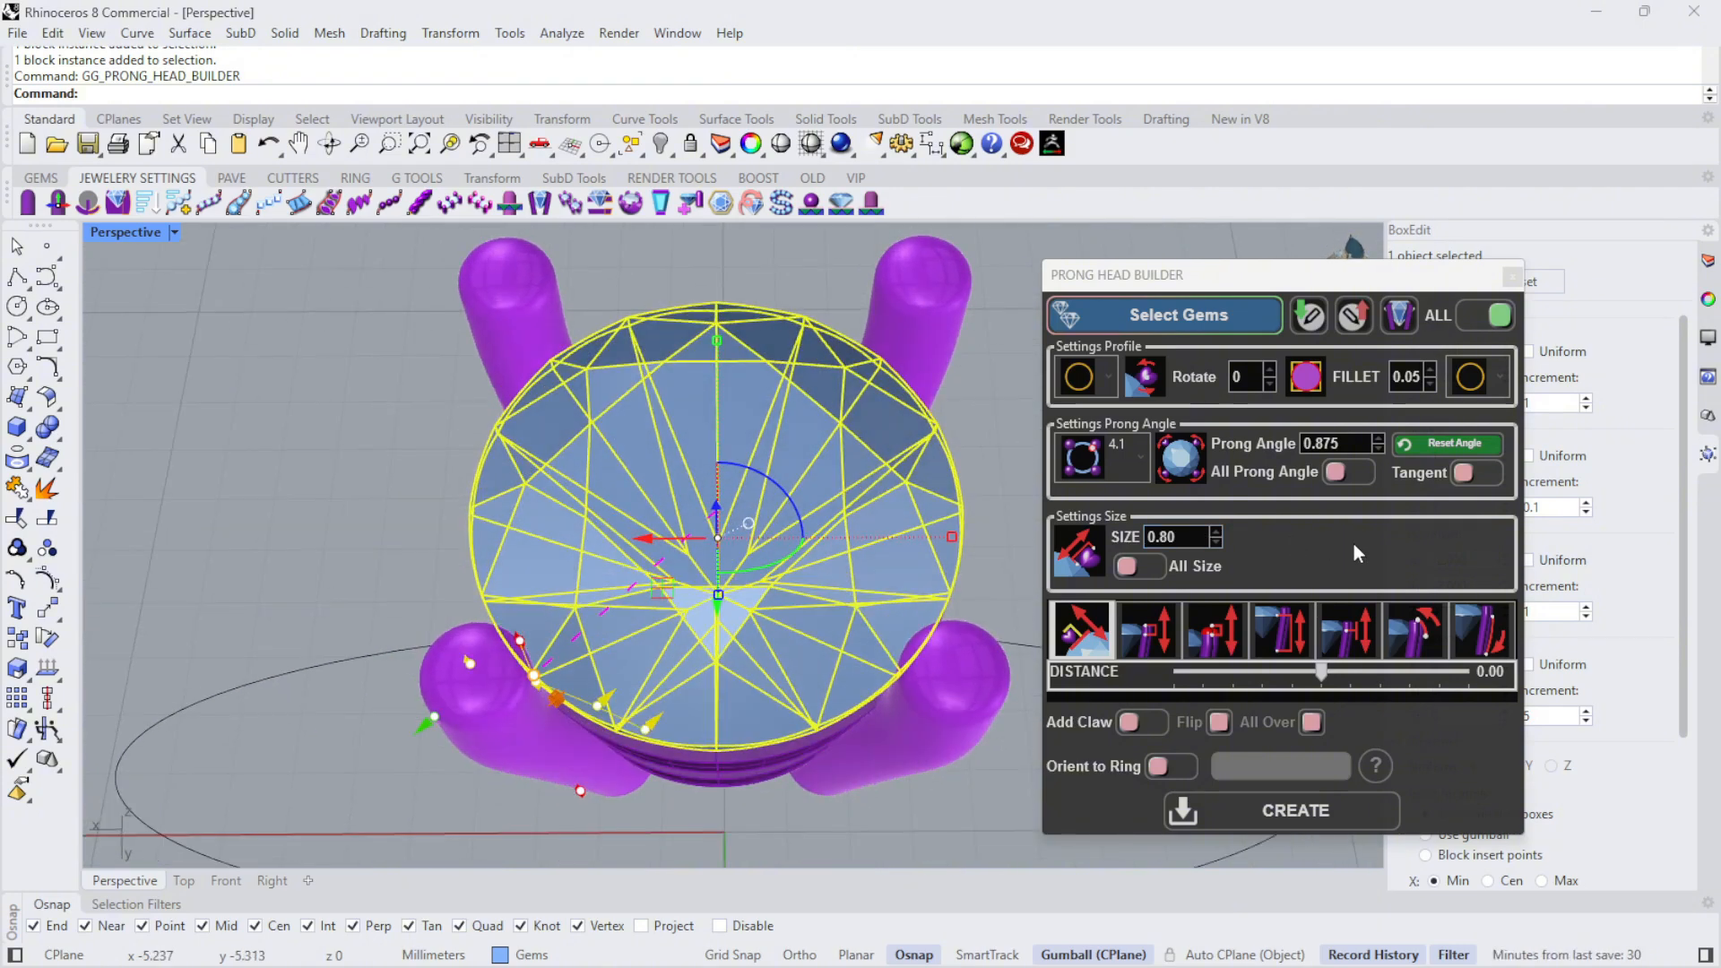
pyautogui.click(1424, 653)
pyautogui.moveTo(975, 503); pyautogui.dragTo(930, 361, button='right')
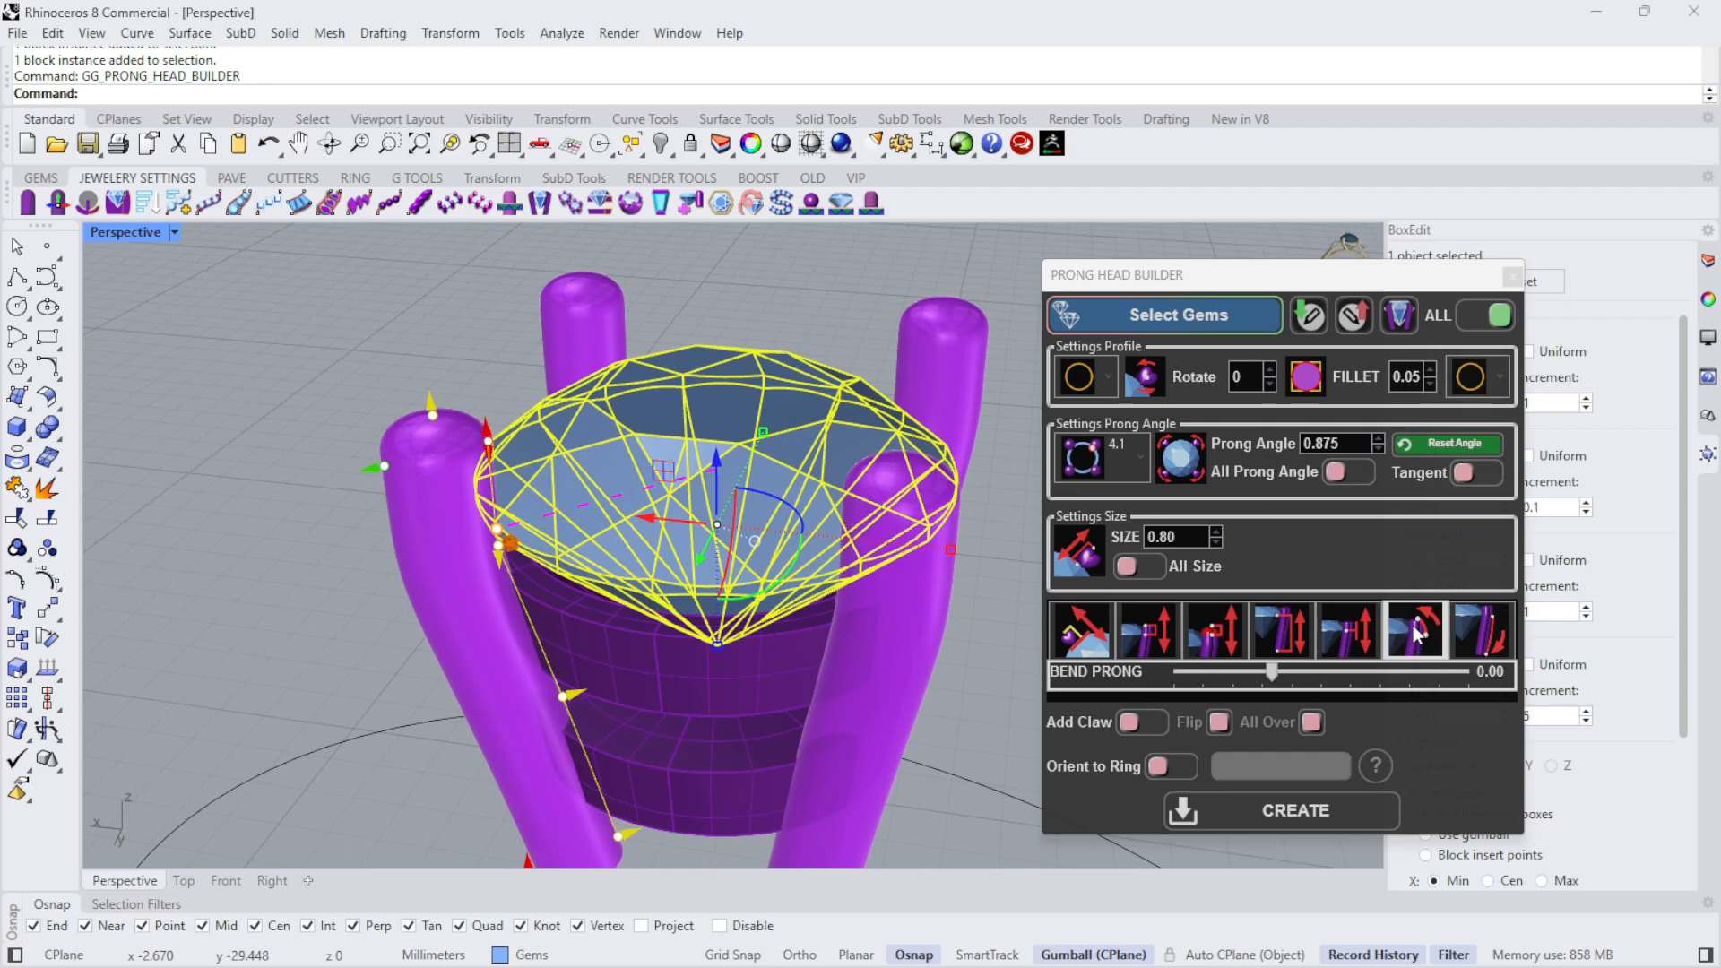
pyautogui.moveTo(1281, 671); pyautogui.dragTo(1348, 668)
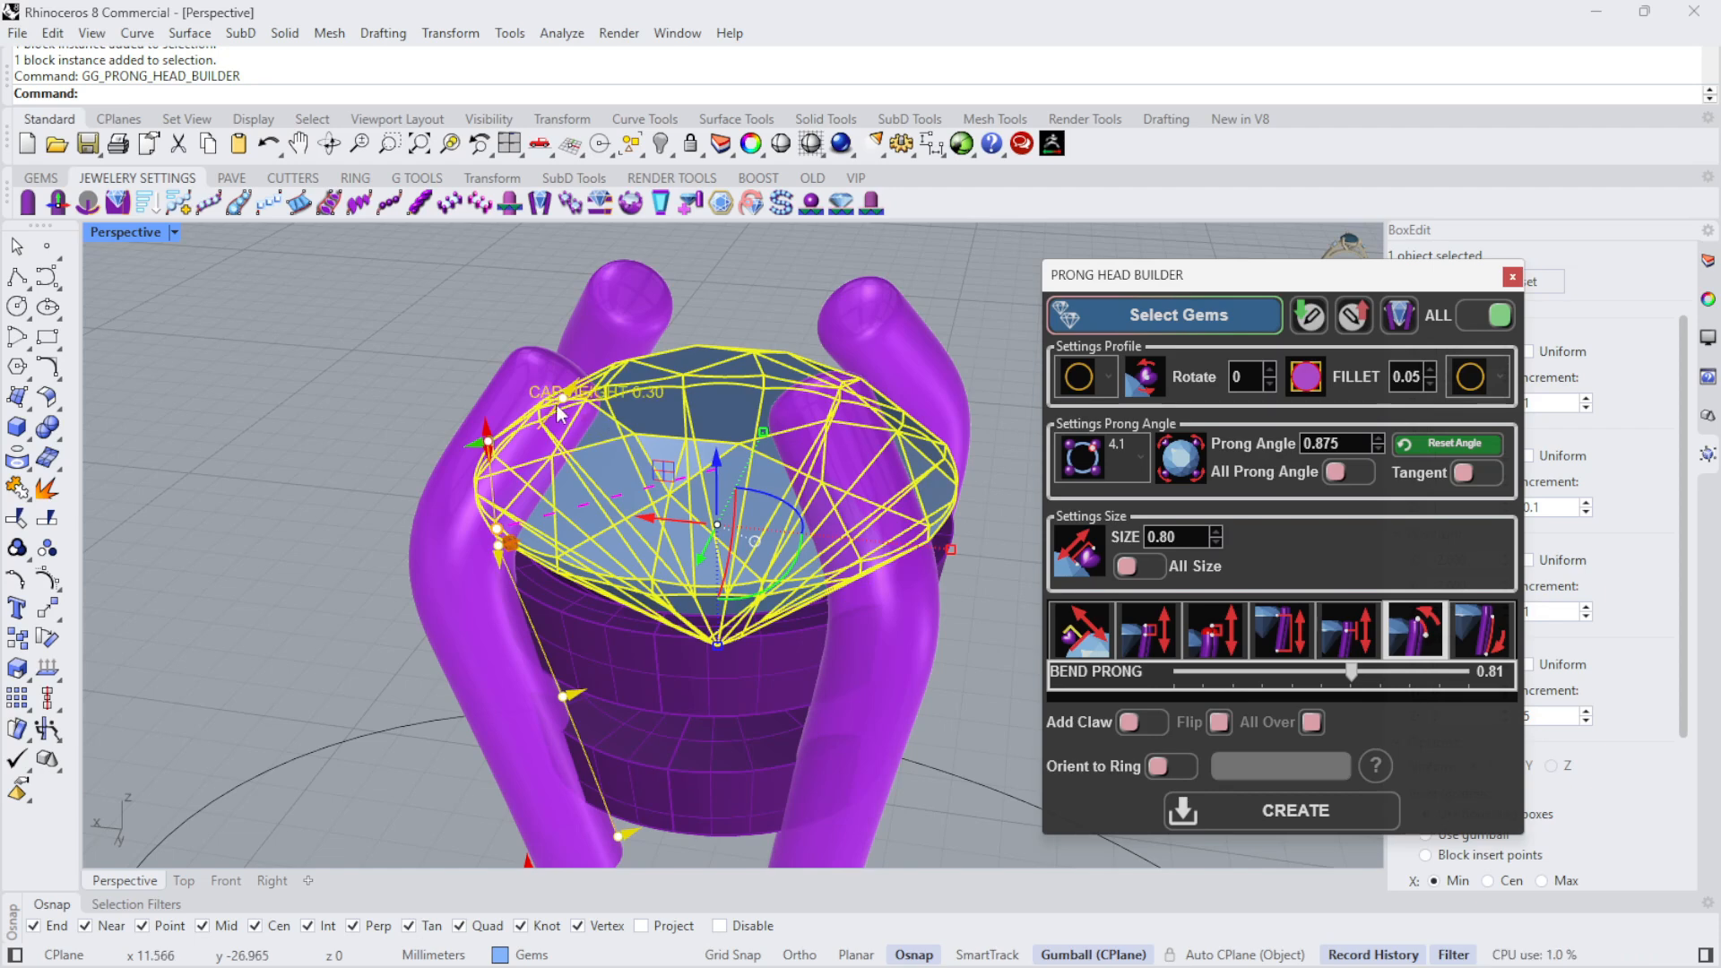
pyautogui.moveTo(560, 401)
pyautogui.mouseDown()
pyautogui.moveTo(536, 451)
pyautogui.moveTo(578, 403)
pyautogui.mouseUp()
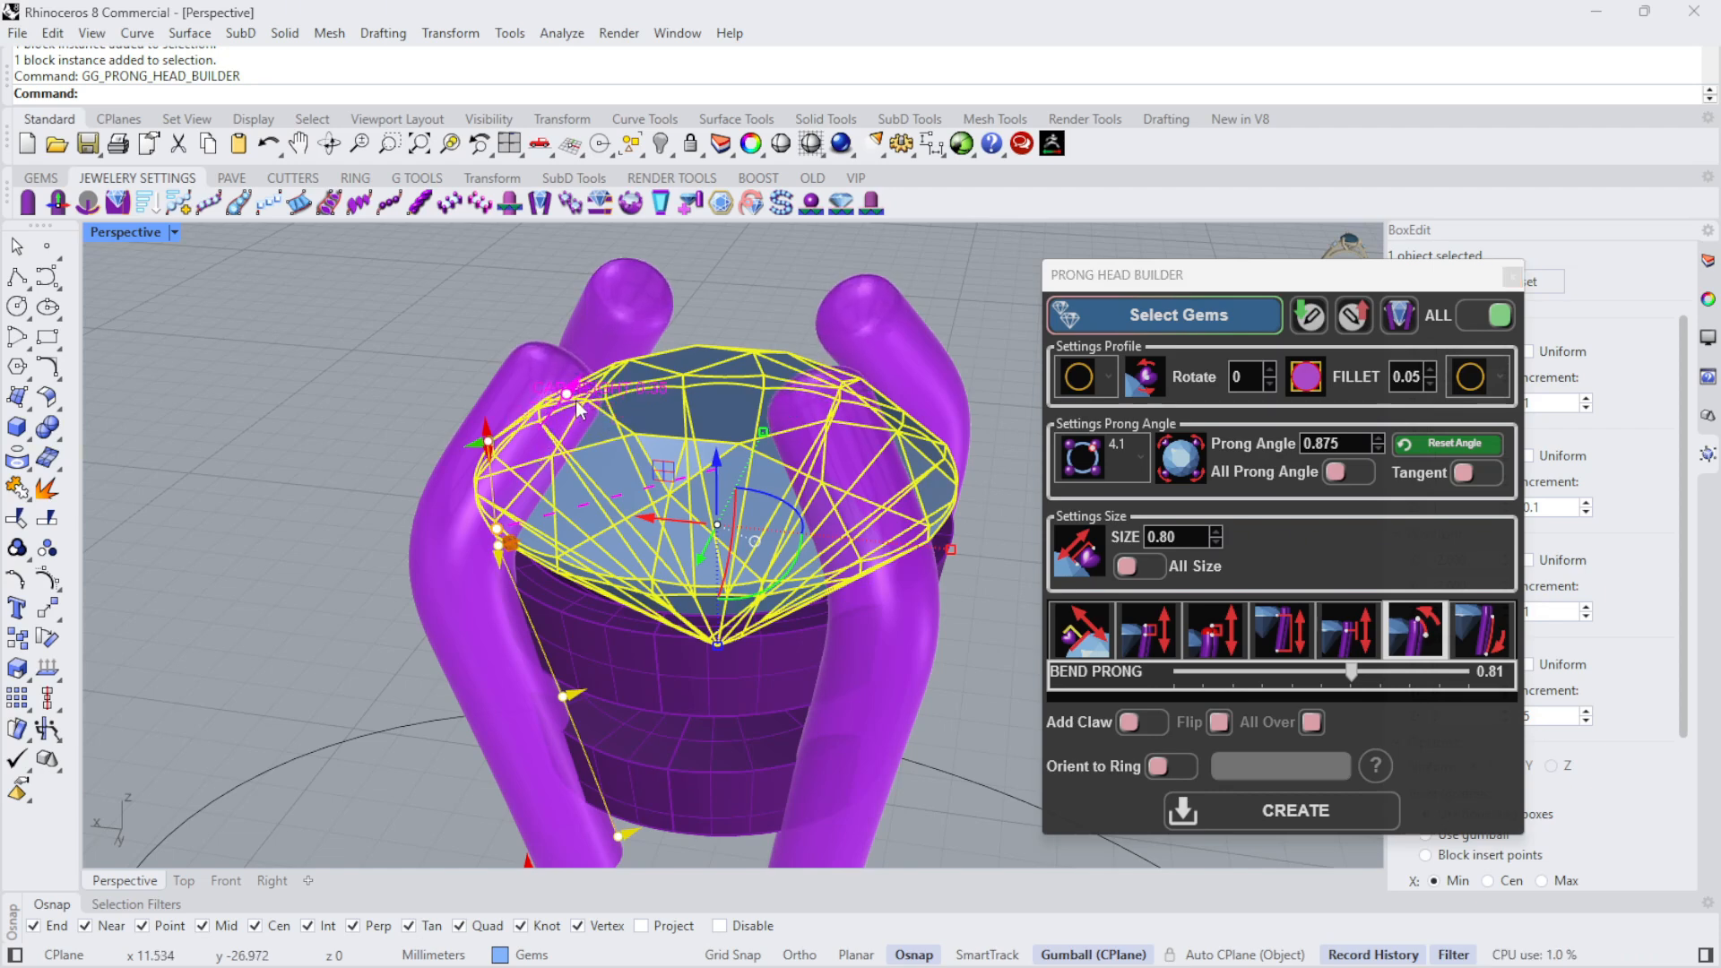
pyautogui.moveTo(1352, 671); pyautogui.dragTo(1278, 669)
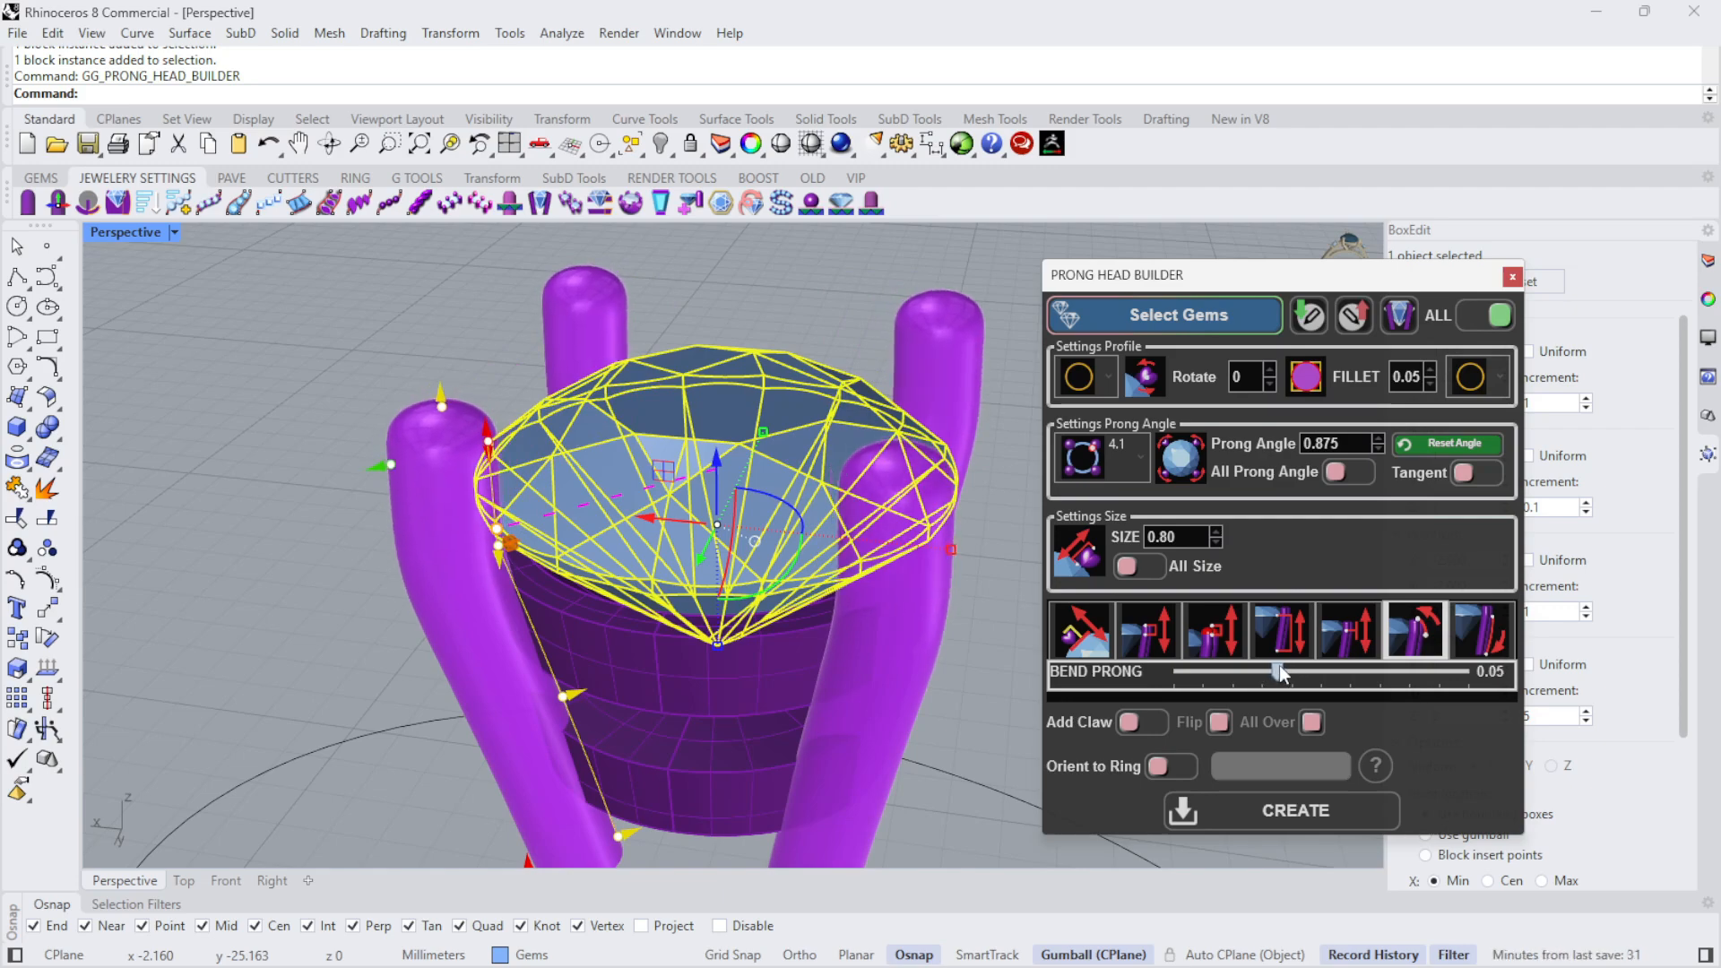
pyautogui.moveTo(645, 519); pyautogui.dragTo(799, 507, button='right')
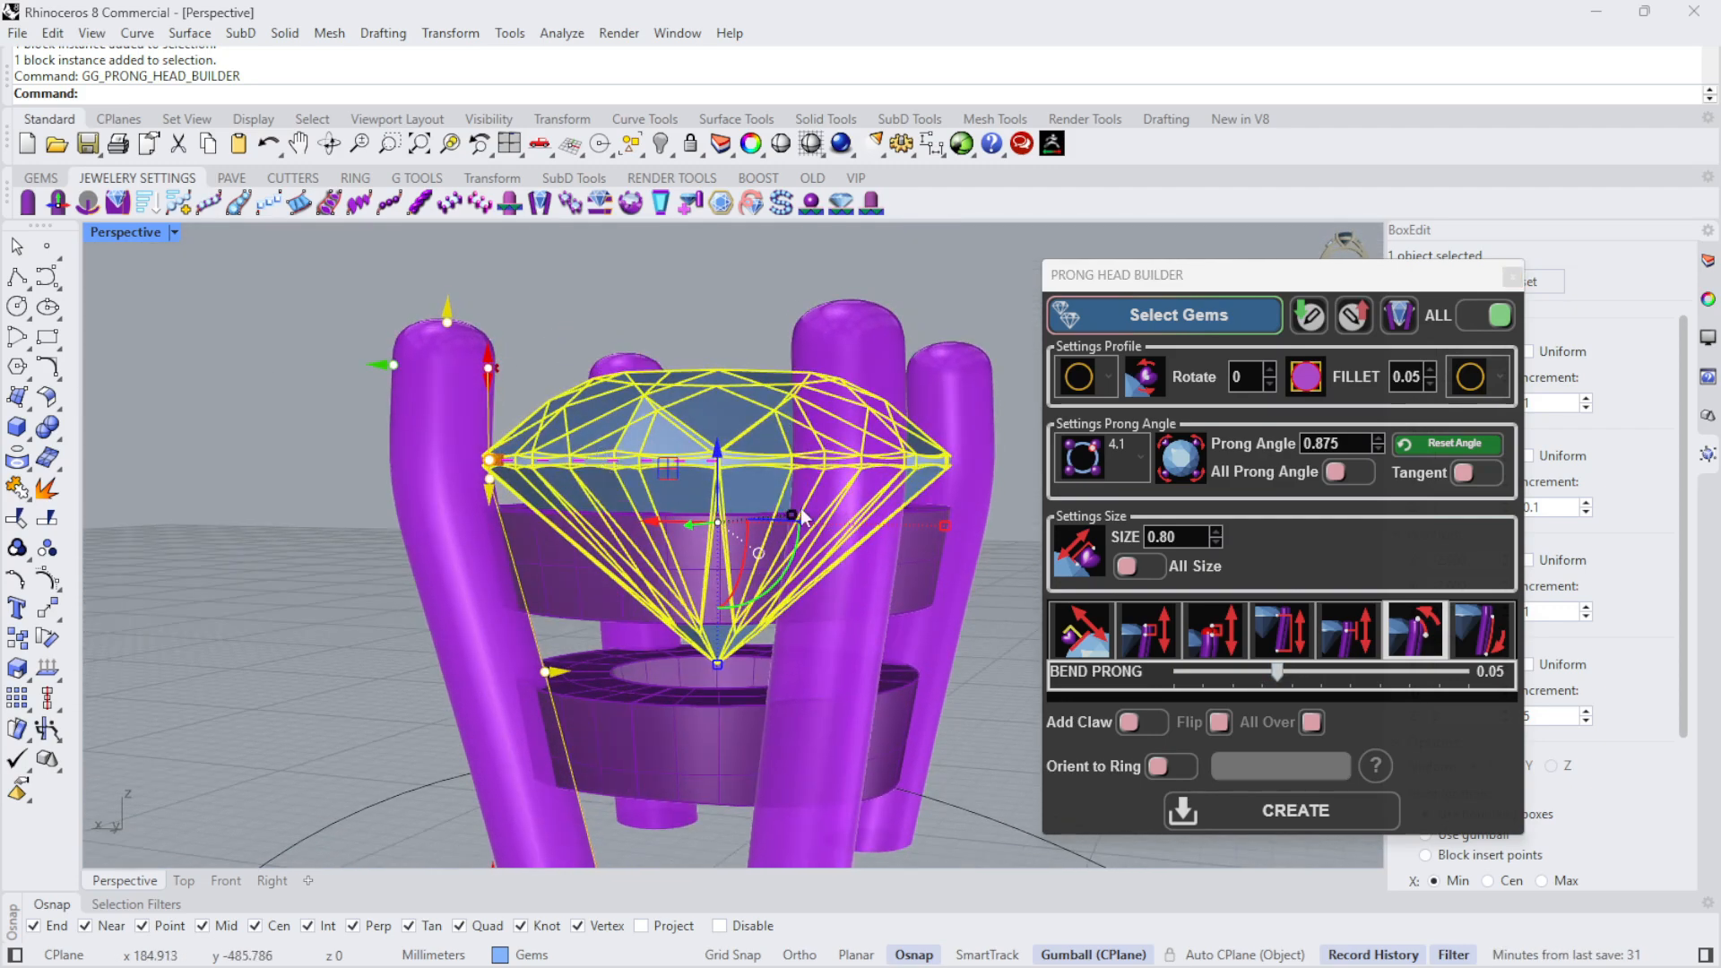
# - Straighten the upper part of the prongs by setting Bend Prong to 0.00
pyautogui.moveTo(1277, 671)
pyautogui.mouseDown()
pyautogui.moveTo(1262, 672)
pyautogui.moveTo(1298, 666)
pyautogui.moveTo(1274, 667)
pyautogui.mouseUp()
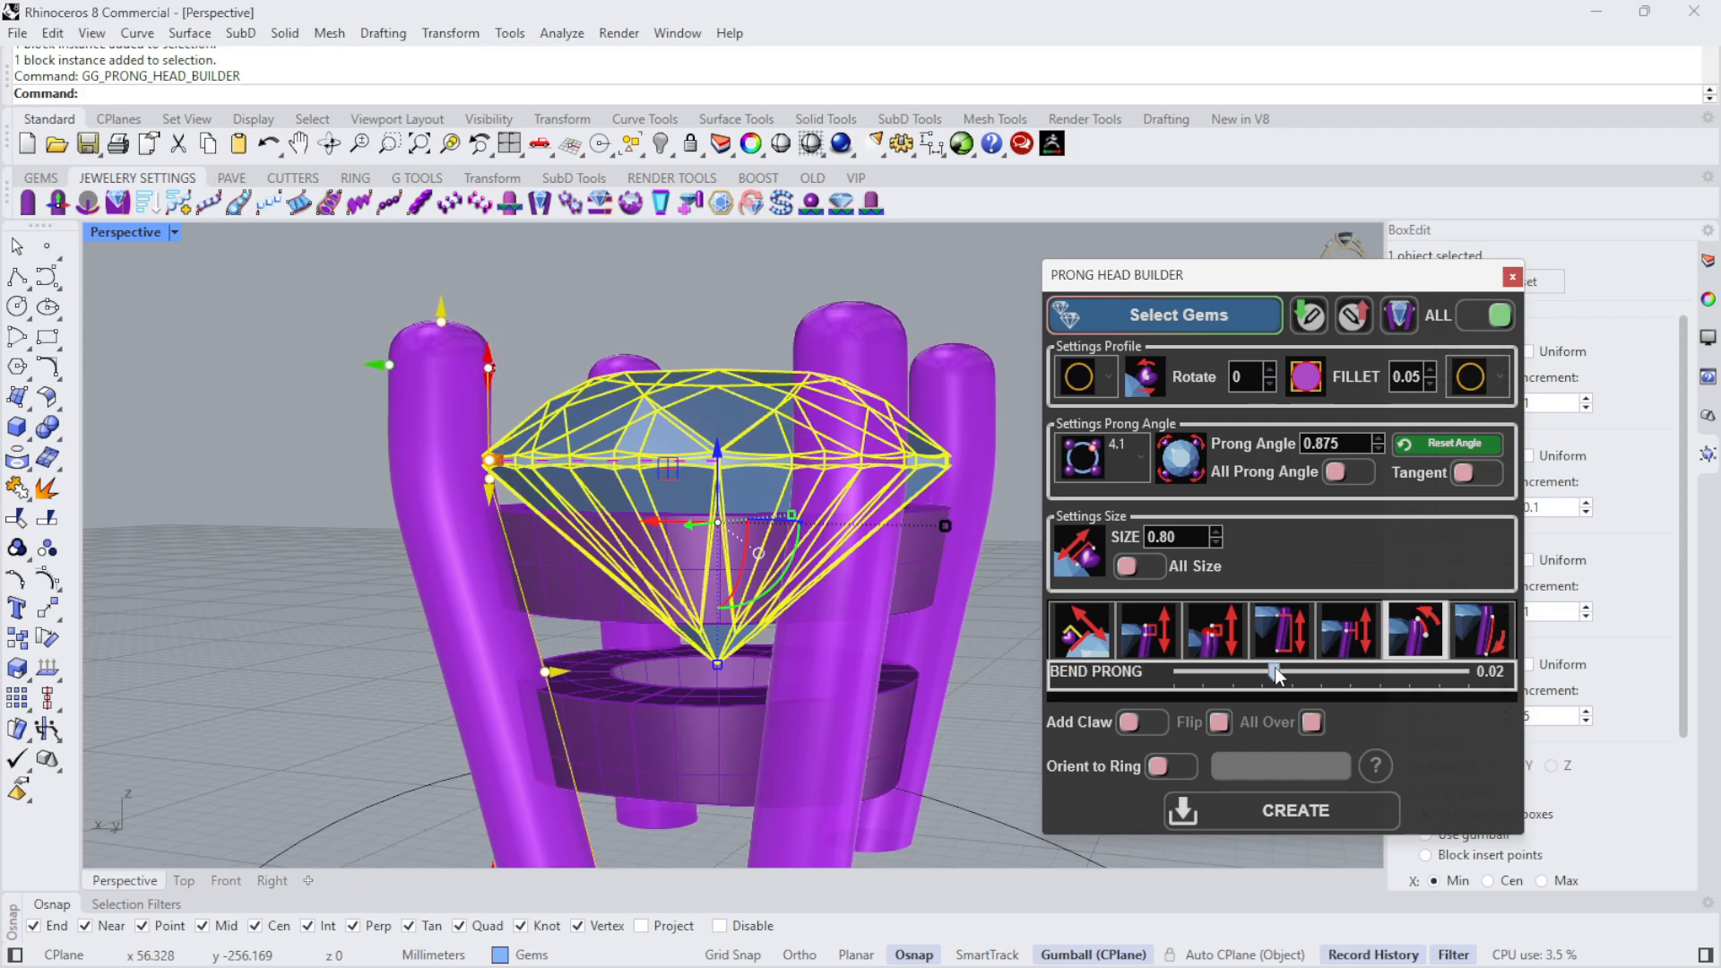
pyautogui.rightClick(1274, 667)
pyautogui.write('0')
pyautogui.press('Return')
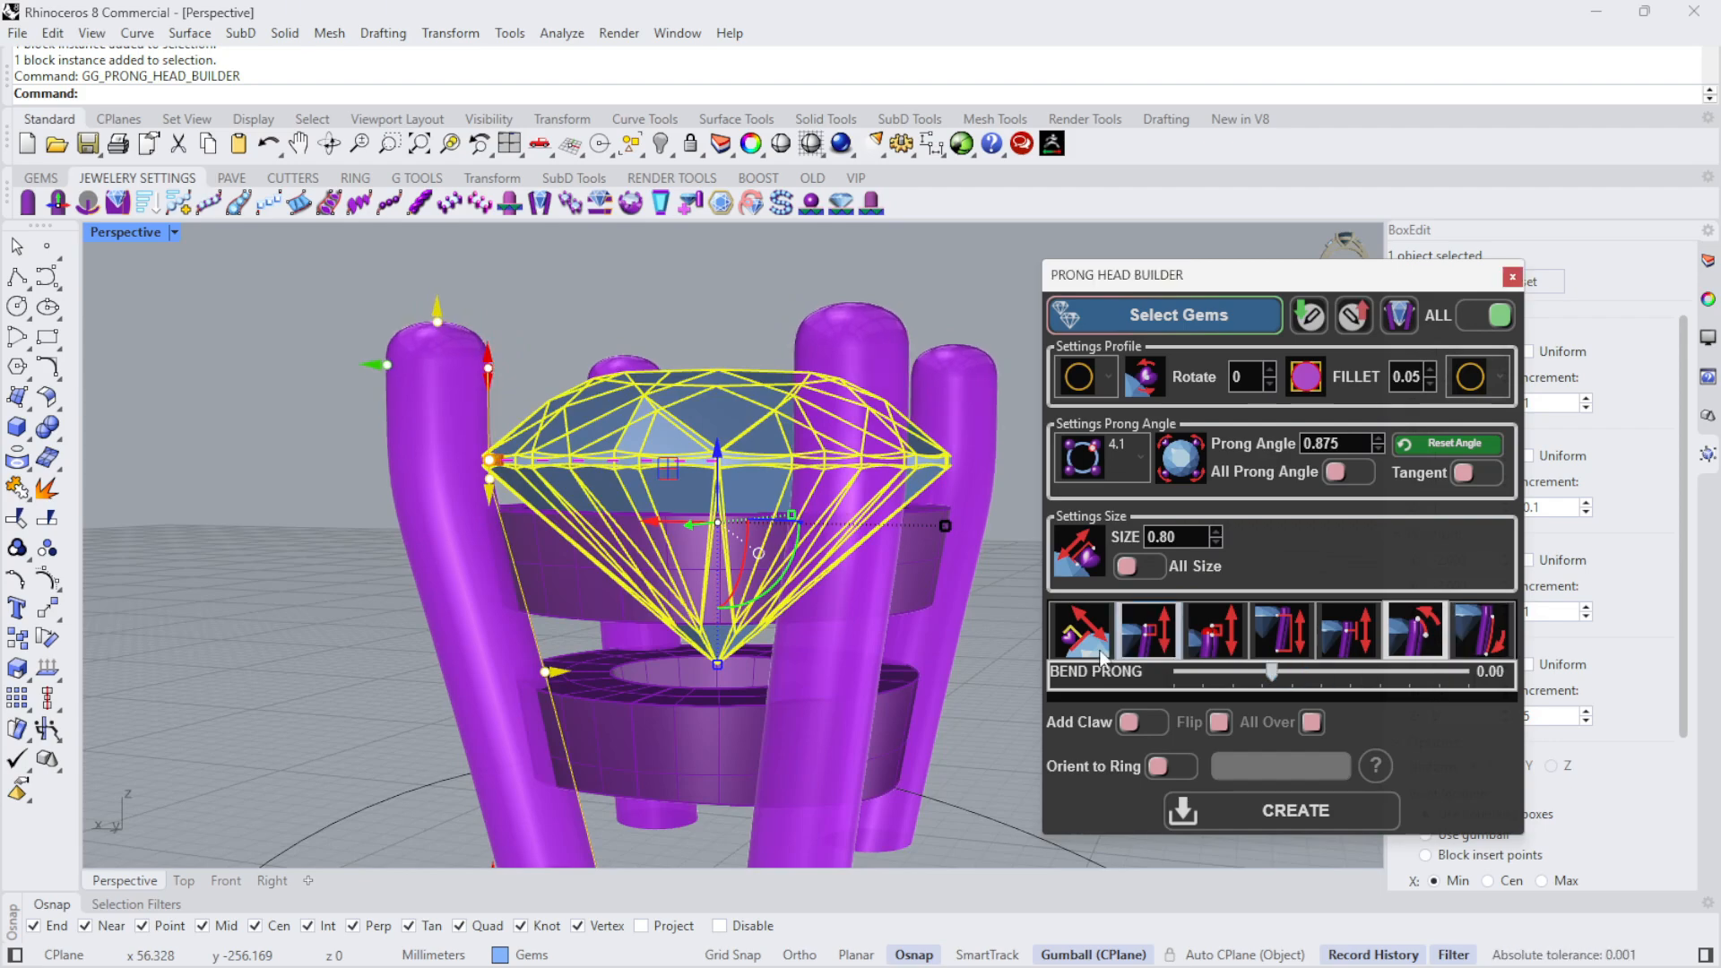
# - Adjust the prong placement around the diamond to a Prong Angle of 0.870, checking from above
pyautogui.moveTo(806, 542); pyautogui.dragTo(860, 735, button='right')
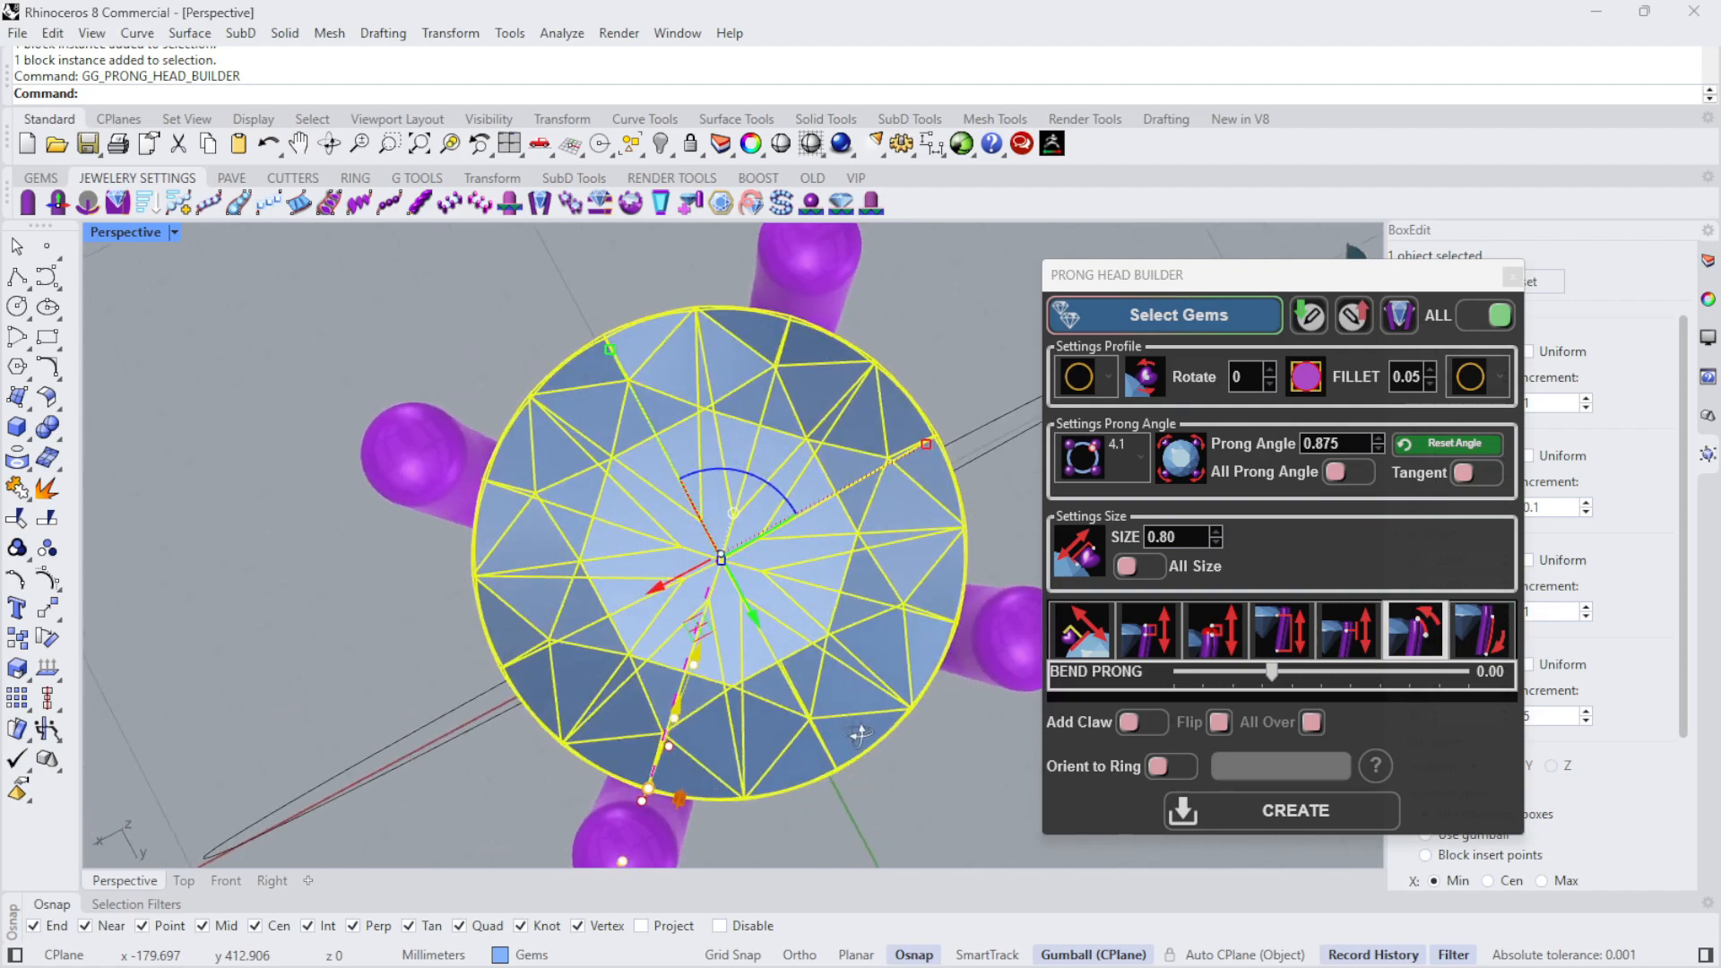
pyautogui.scroll(-4, 704, 712)
pyautogui.scroll(4, 674, 738)
pyautogui.moveTo(672, 750)
pyautogui.mouseDown()
pyautogui.moveTo(623, 733)
pyautogui.moveTo(710, 760)
pyautogui.moveTo(616, 702)
pyautogui.moveTo(695, 744)
pyautogui.moveTo(669, 748)
pyautogui.mouseUp()
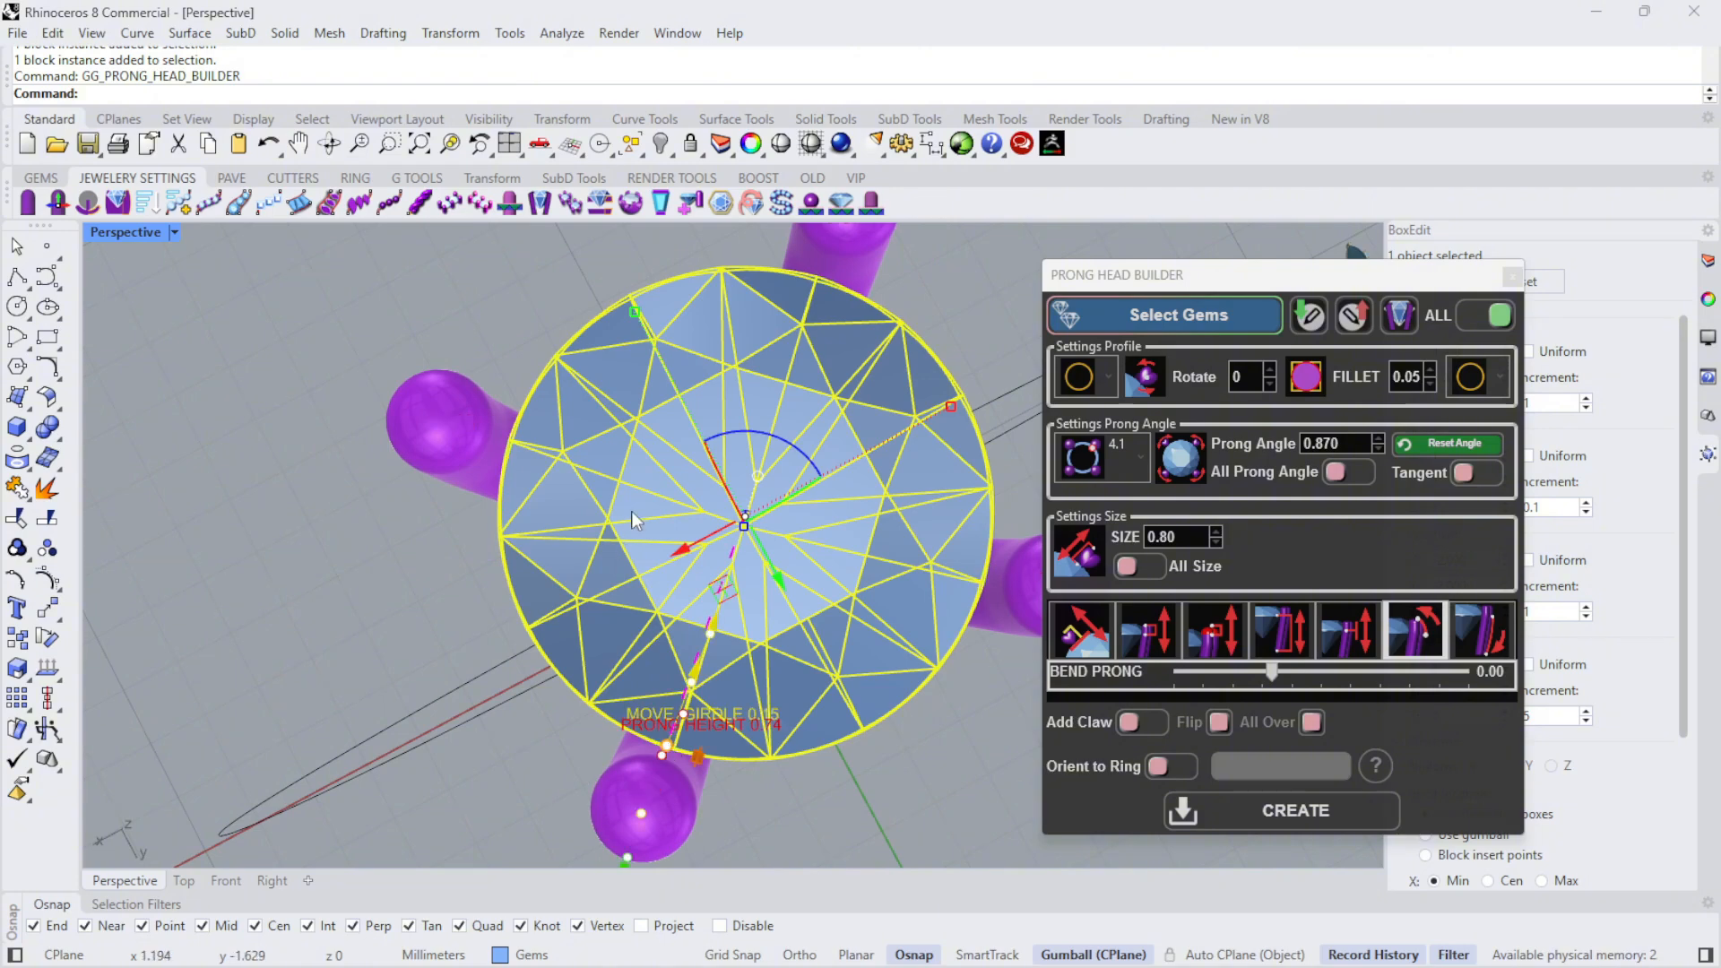
pyautogui.moveTo(631, 509); pyautogui.dragTo(587, 421, button='right')
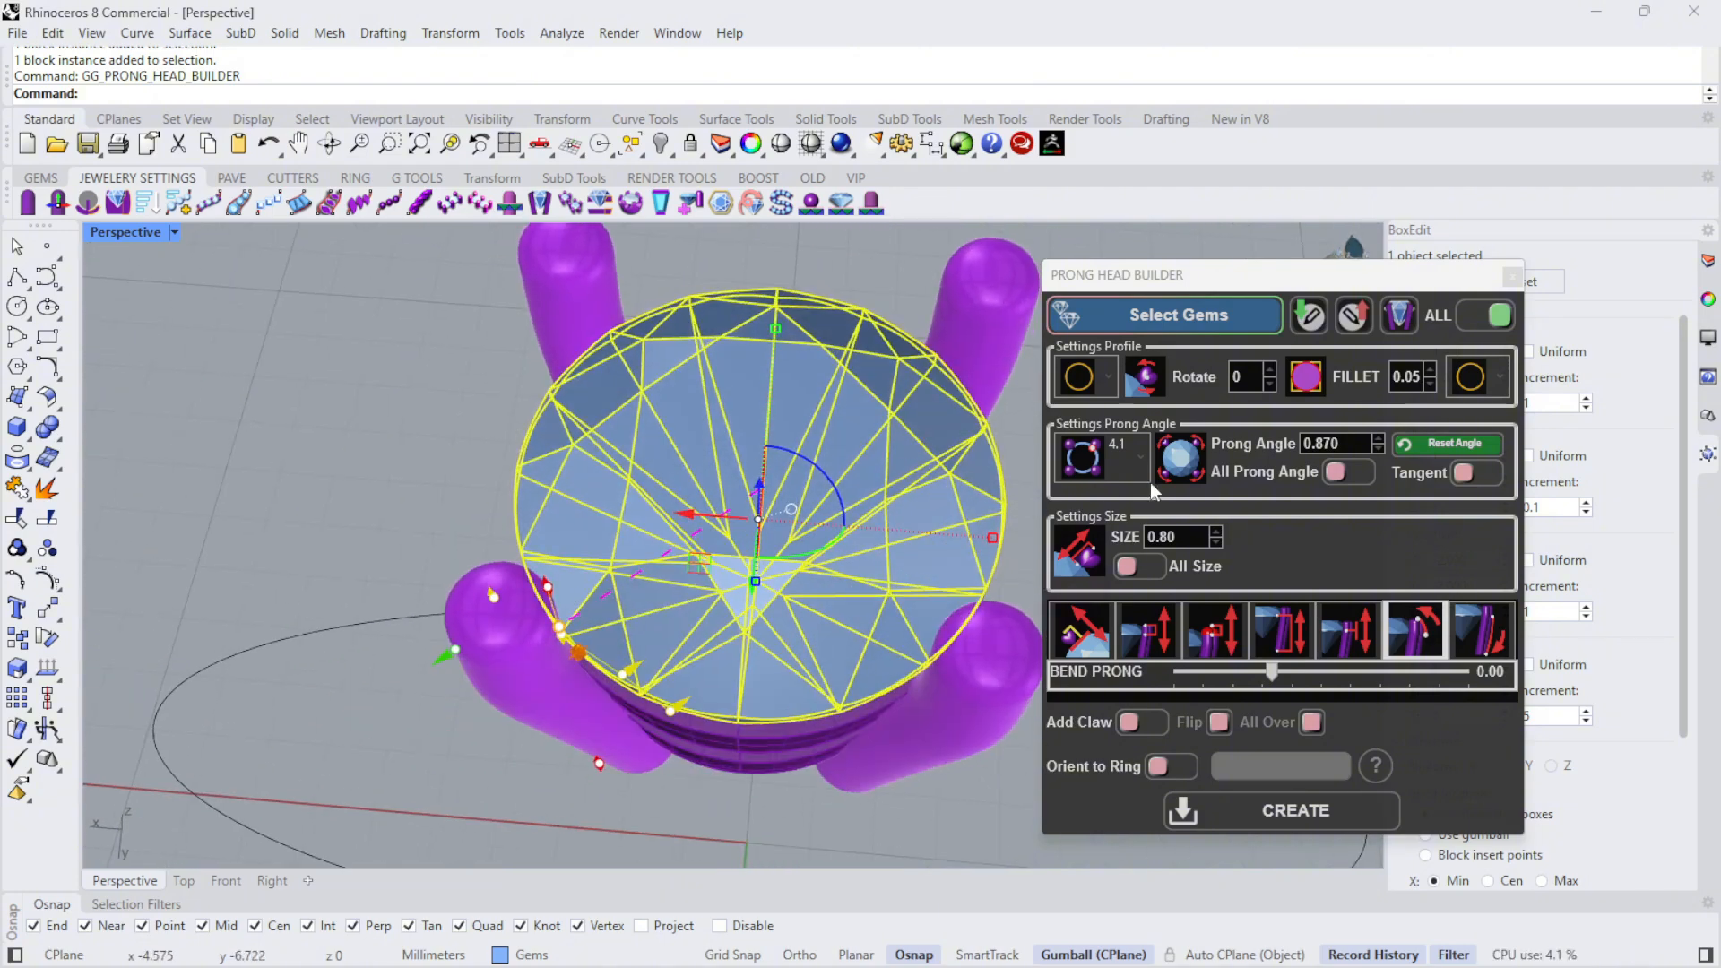
# - Try profile 2, flat on one side and arched on the other, on the prongs, and restore the round profile
pyautogui.click(1108, 377)
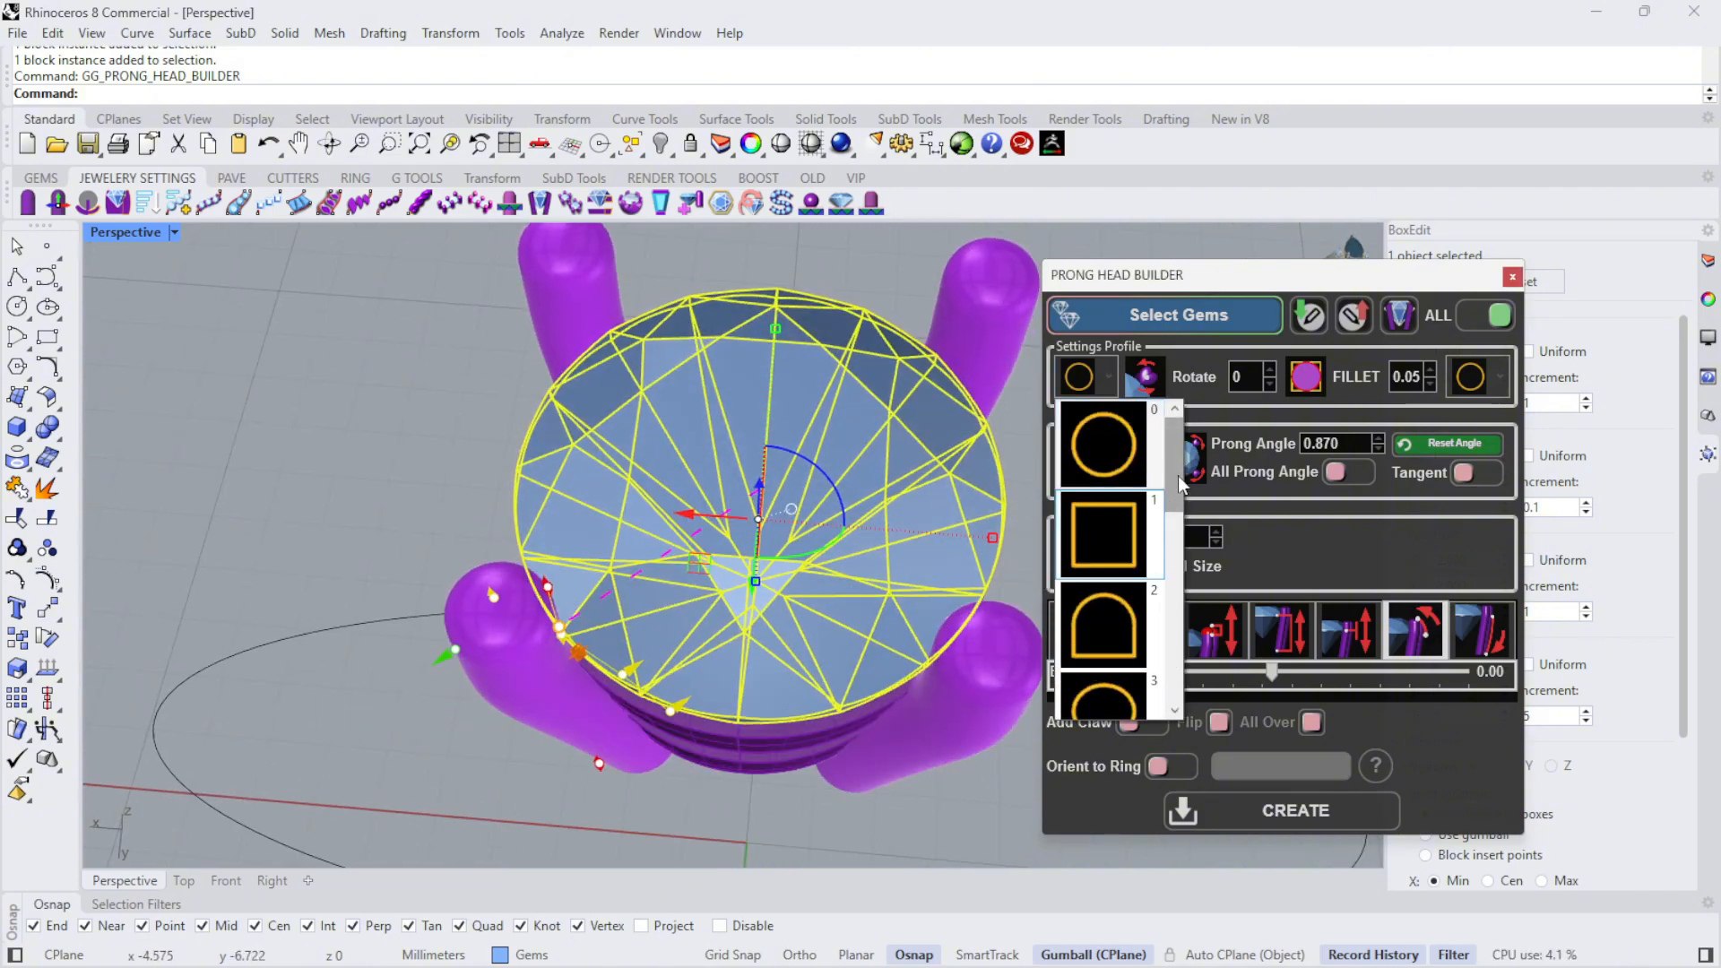
pyautogui.moveTo(1174, 494)
pyautogui.mouseDown()
pyautogui.moveTo(1176, 536)
pyautogui.moveTo(1174, 489)
pyautogui.mouseUp()
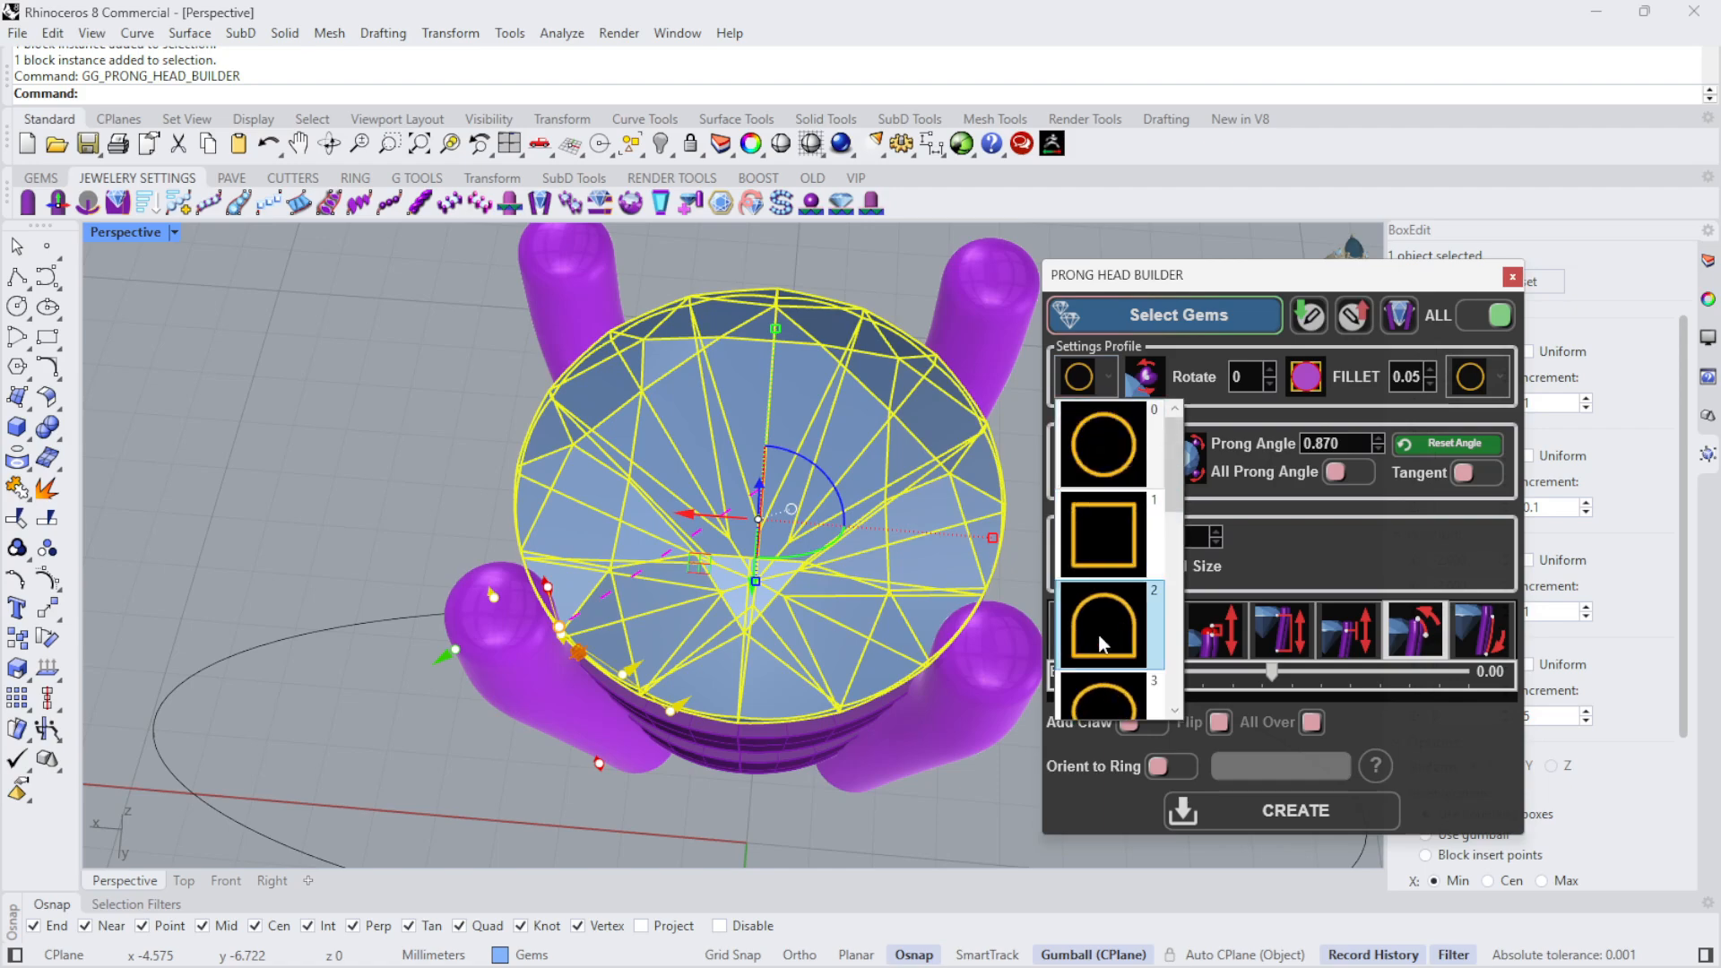
pyautogui.click(1101, 638)
pyautogui.moveTo(663, 359); pyautogui.dragTo(819, 852, button='right')
pyautogui.moveTo(831, 822); pyautogui.dragTo(730, 236, button='right')
pyautogui.click(1107, 381)
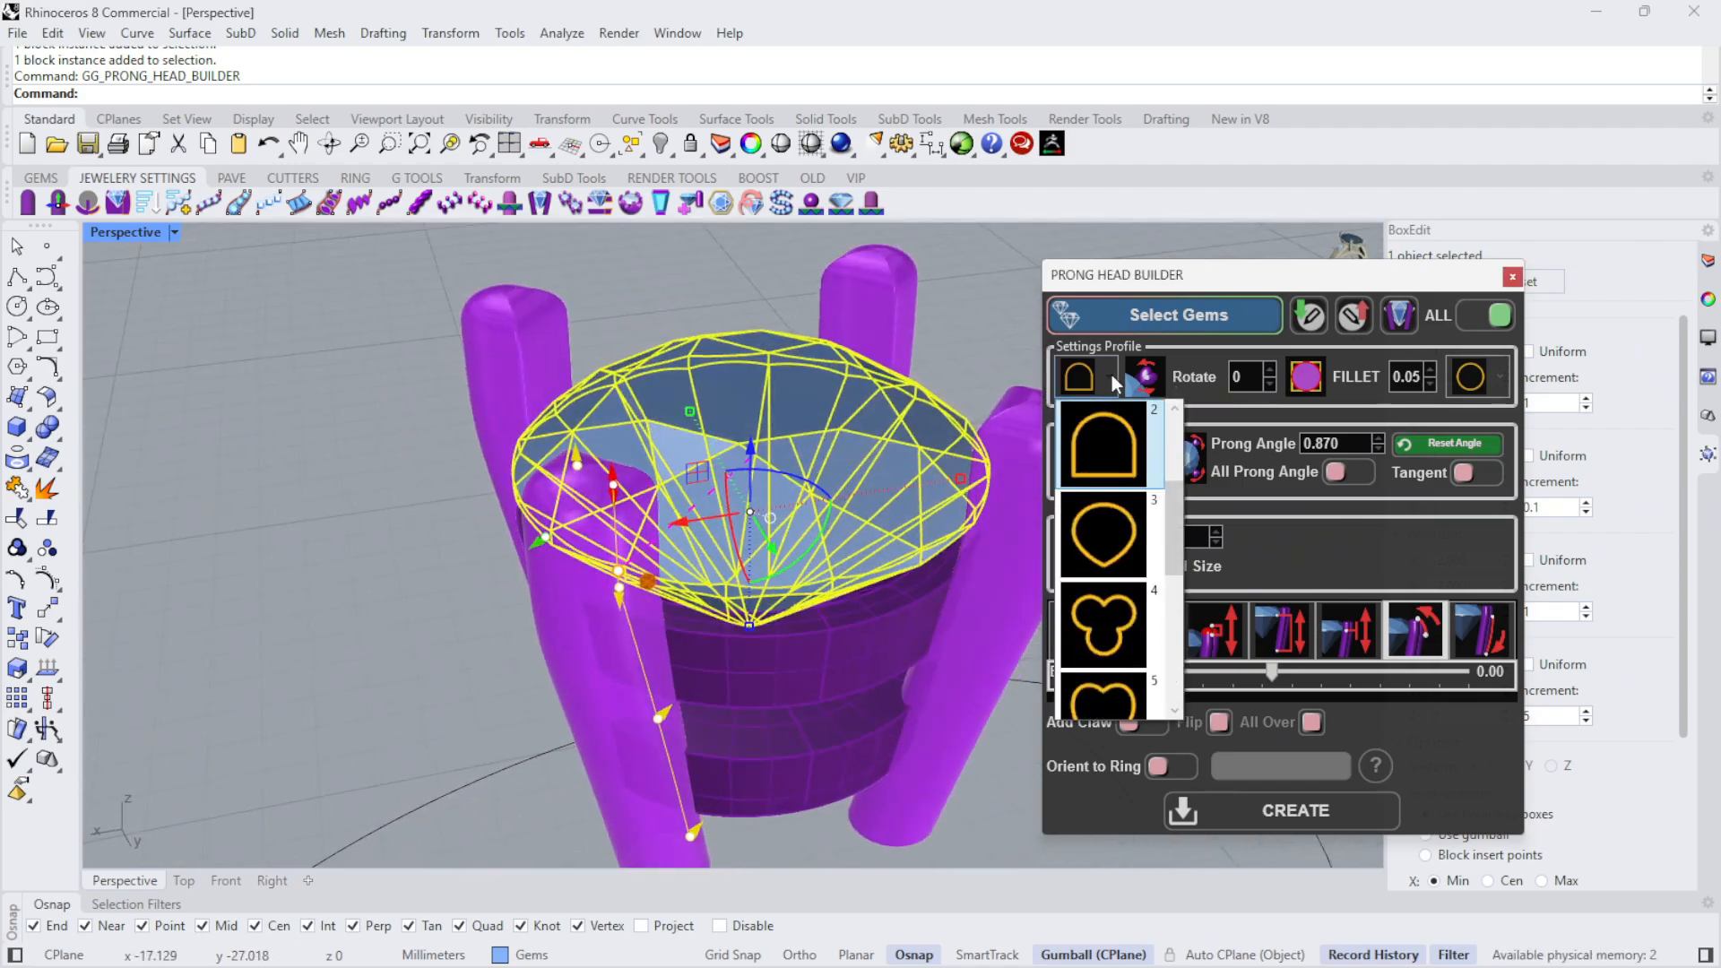
pyautogui.click(1116, 448)
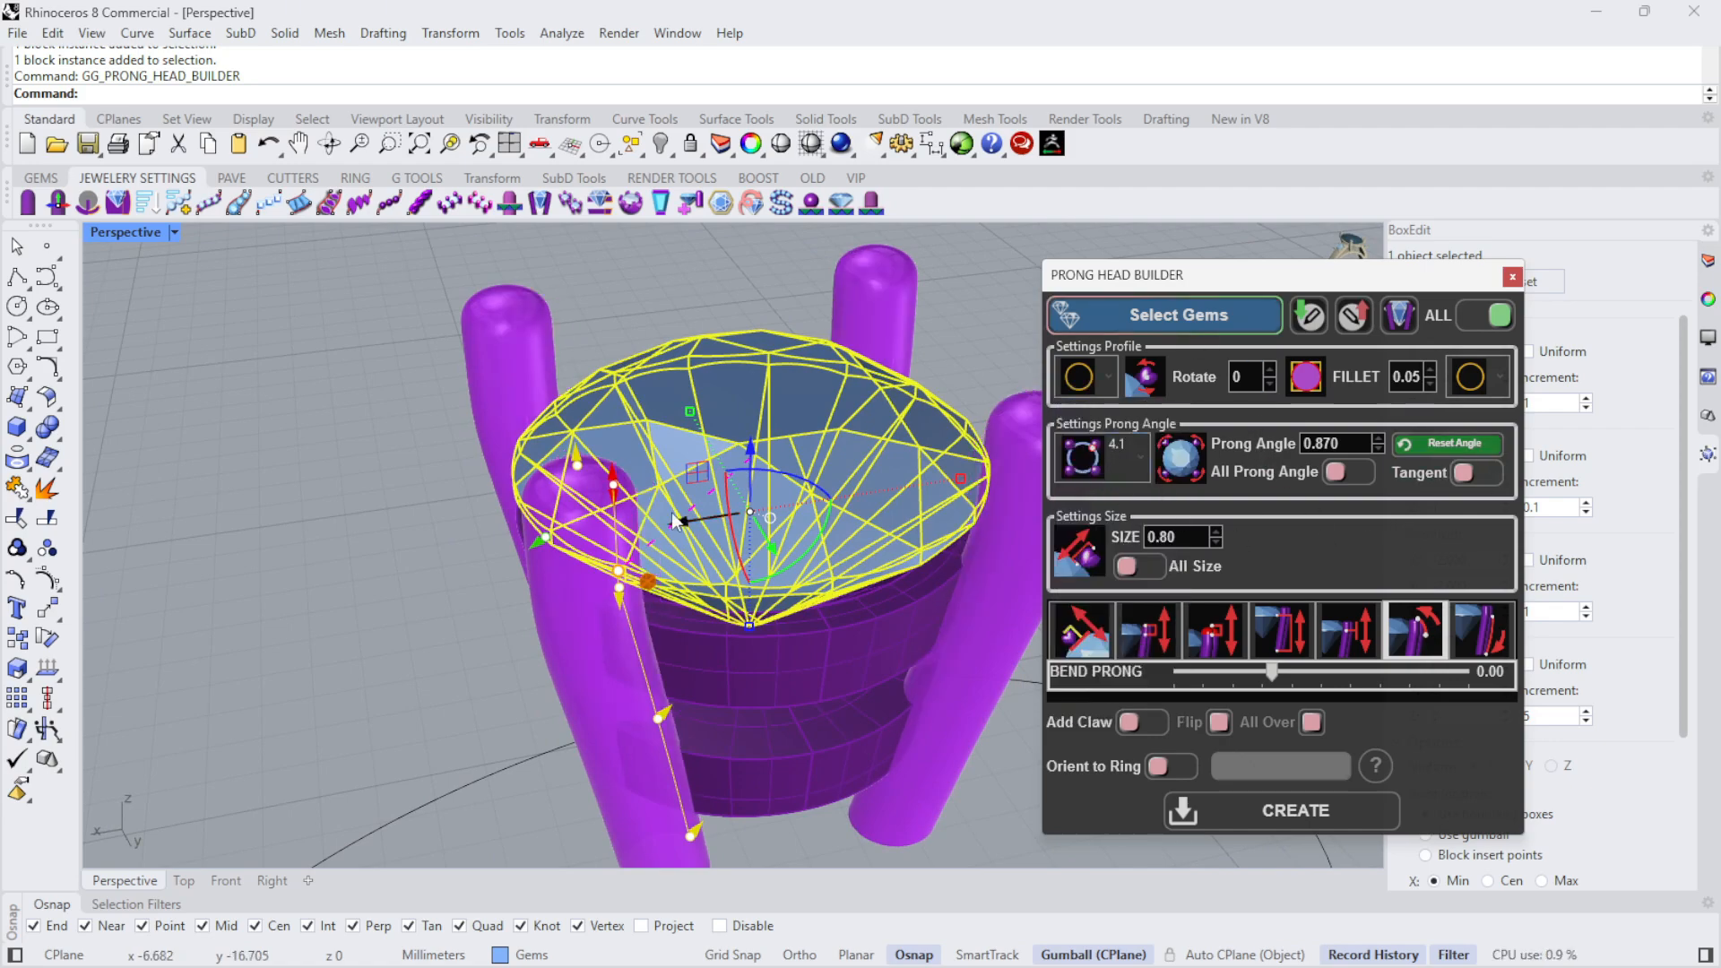
# - Turn on Orient to Ring for the prongs and assign the finger circle as the ring curve
pyautogui.moveTo(670, 513); pyautogui.dragTo(623, 309, button='right')
pyautogui.scroll(-6, 620, 327)
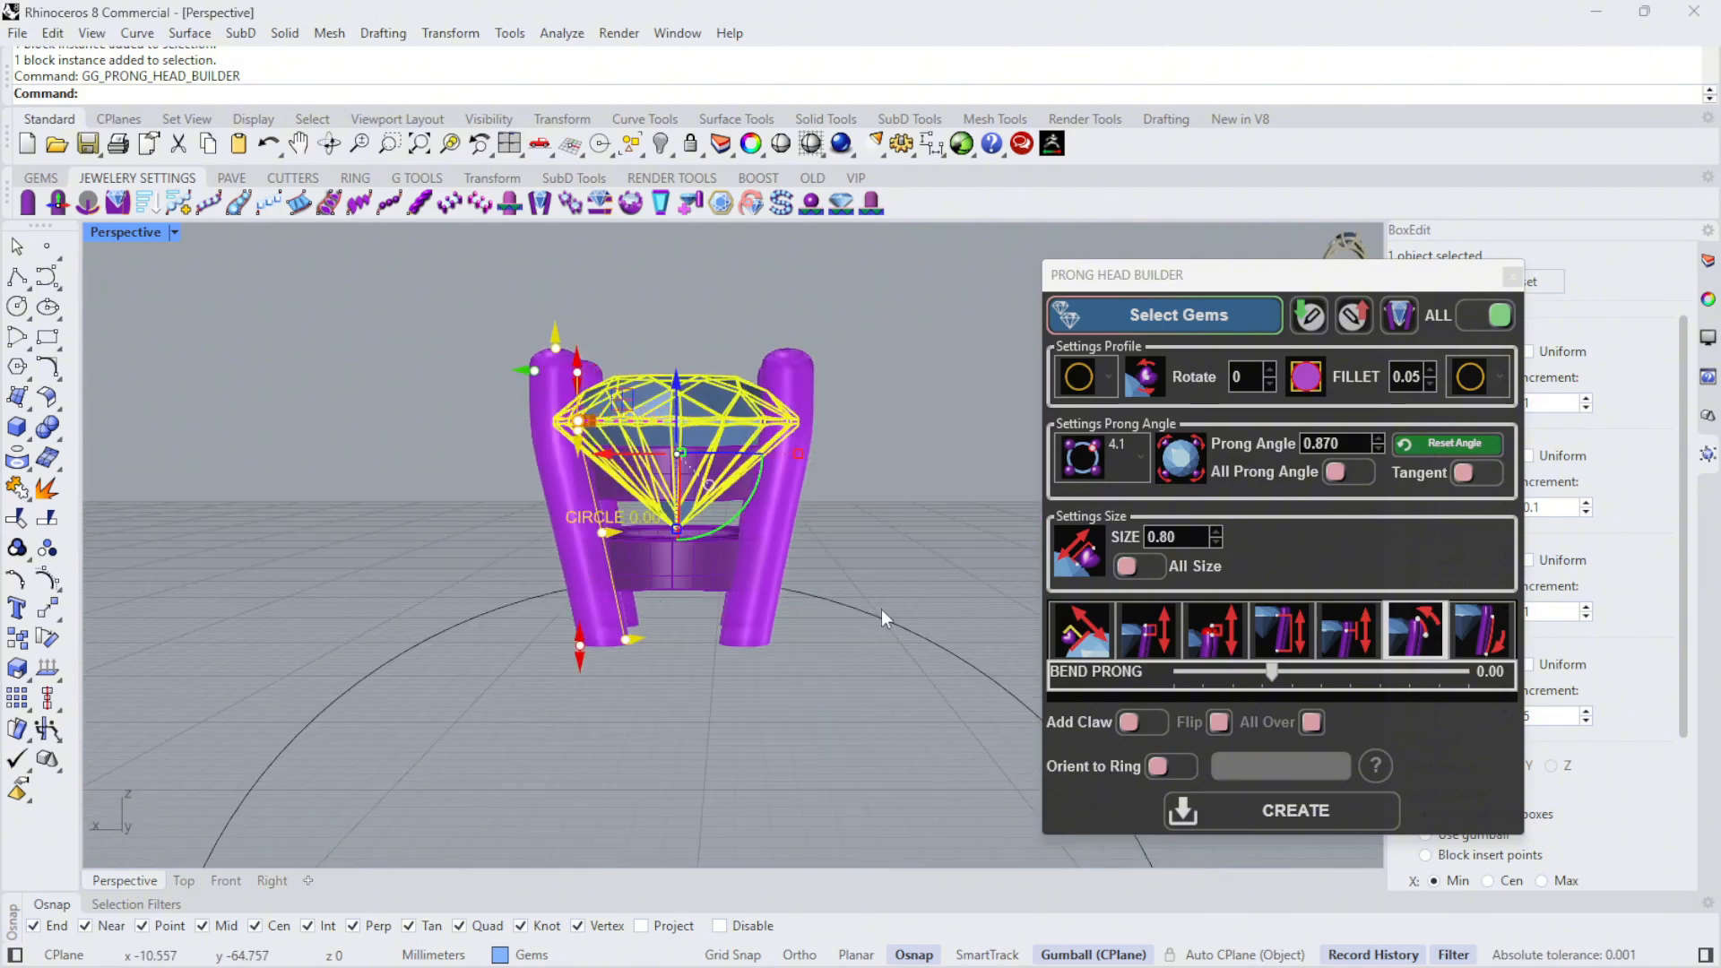
pyautogui.click(1166, 767)
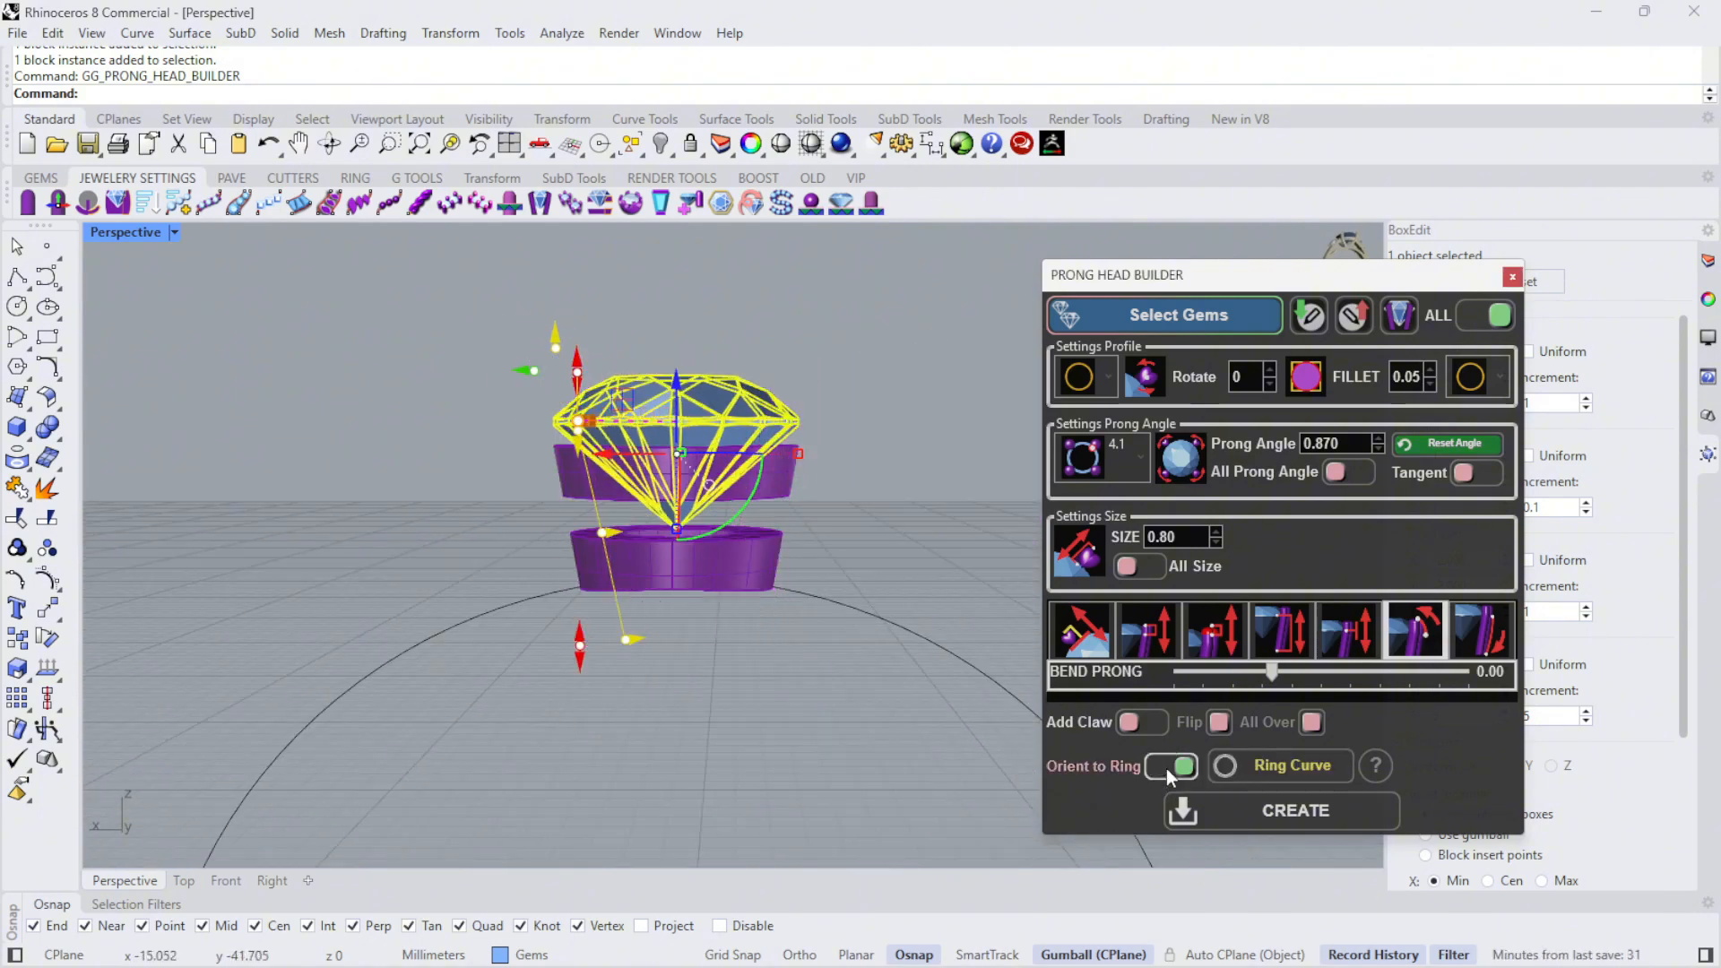
pyautogui.click(891, 618)
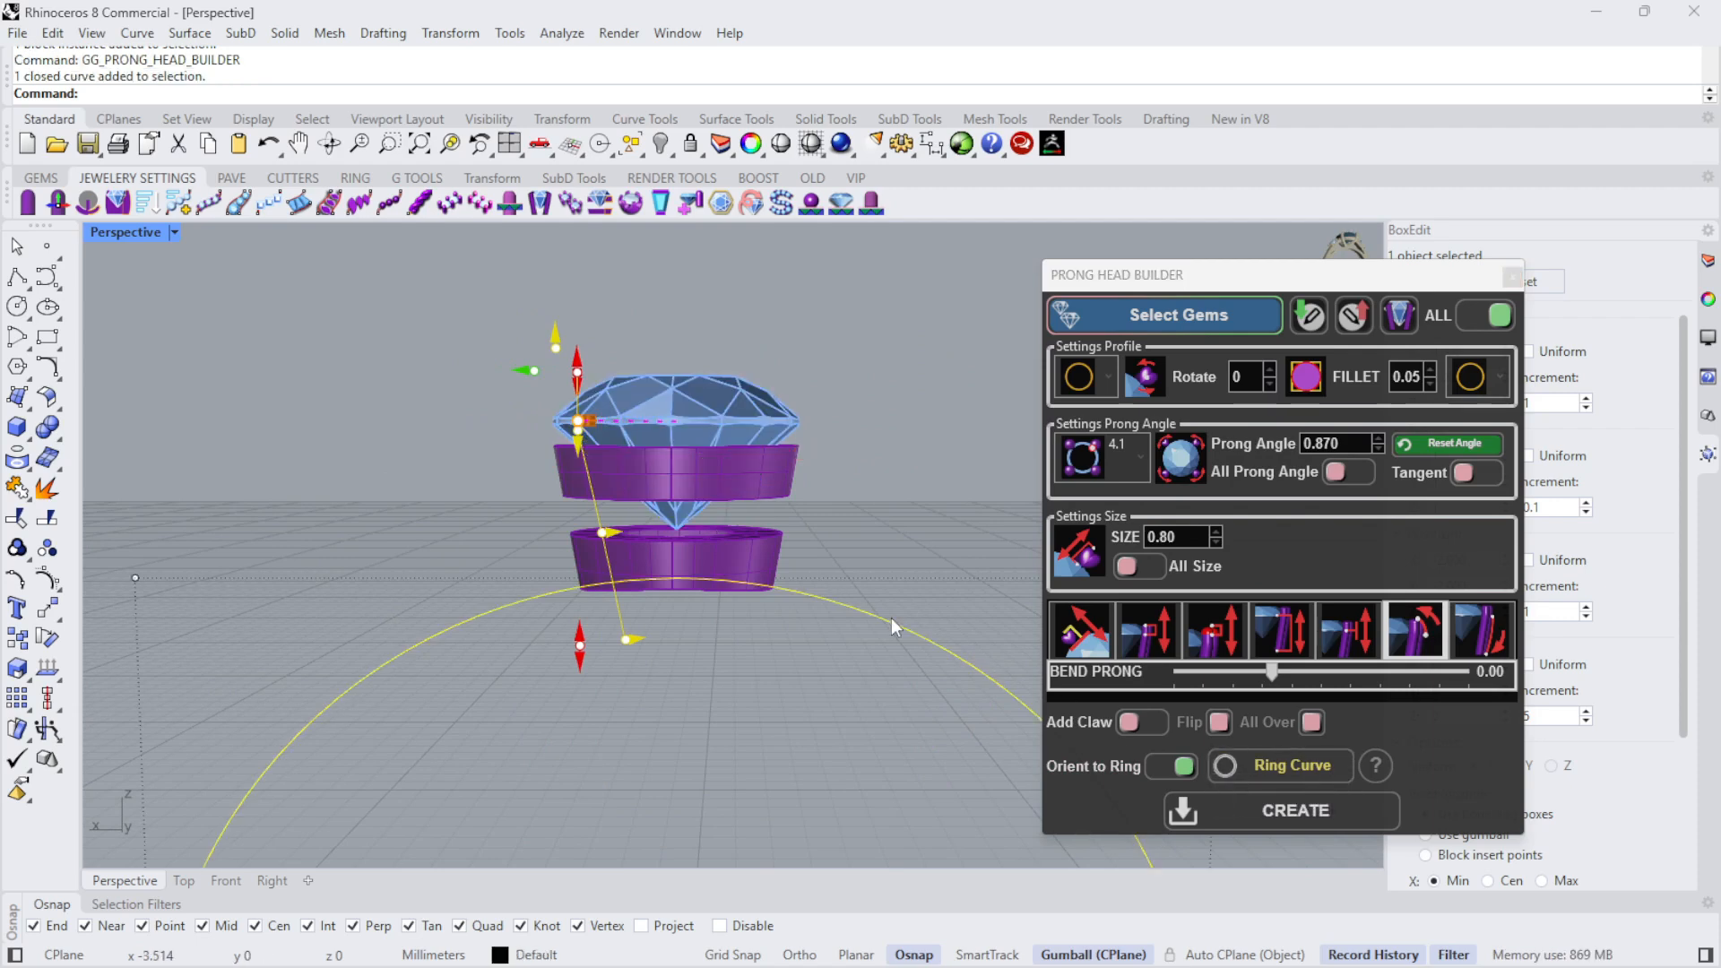
pyautogui.click(1301, 765)
pyautogui.moveTo(905, 478); pyautogui.dragTo(1012, 596, button='right')
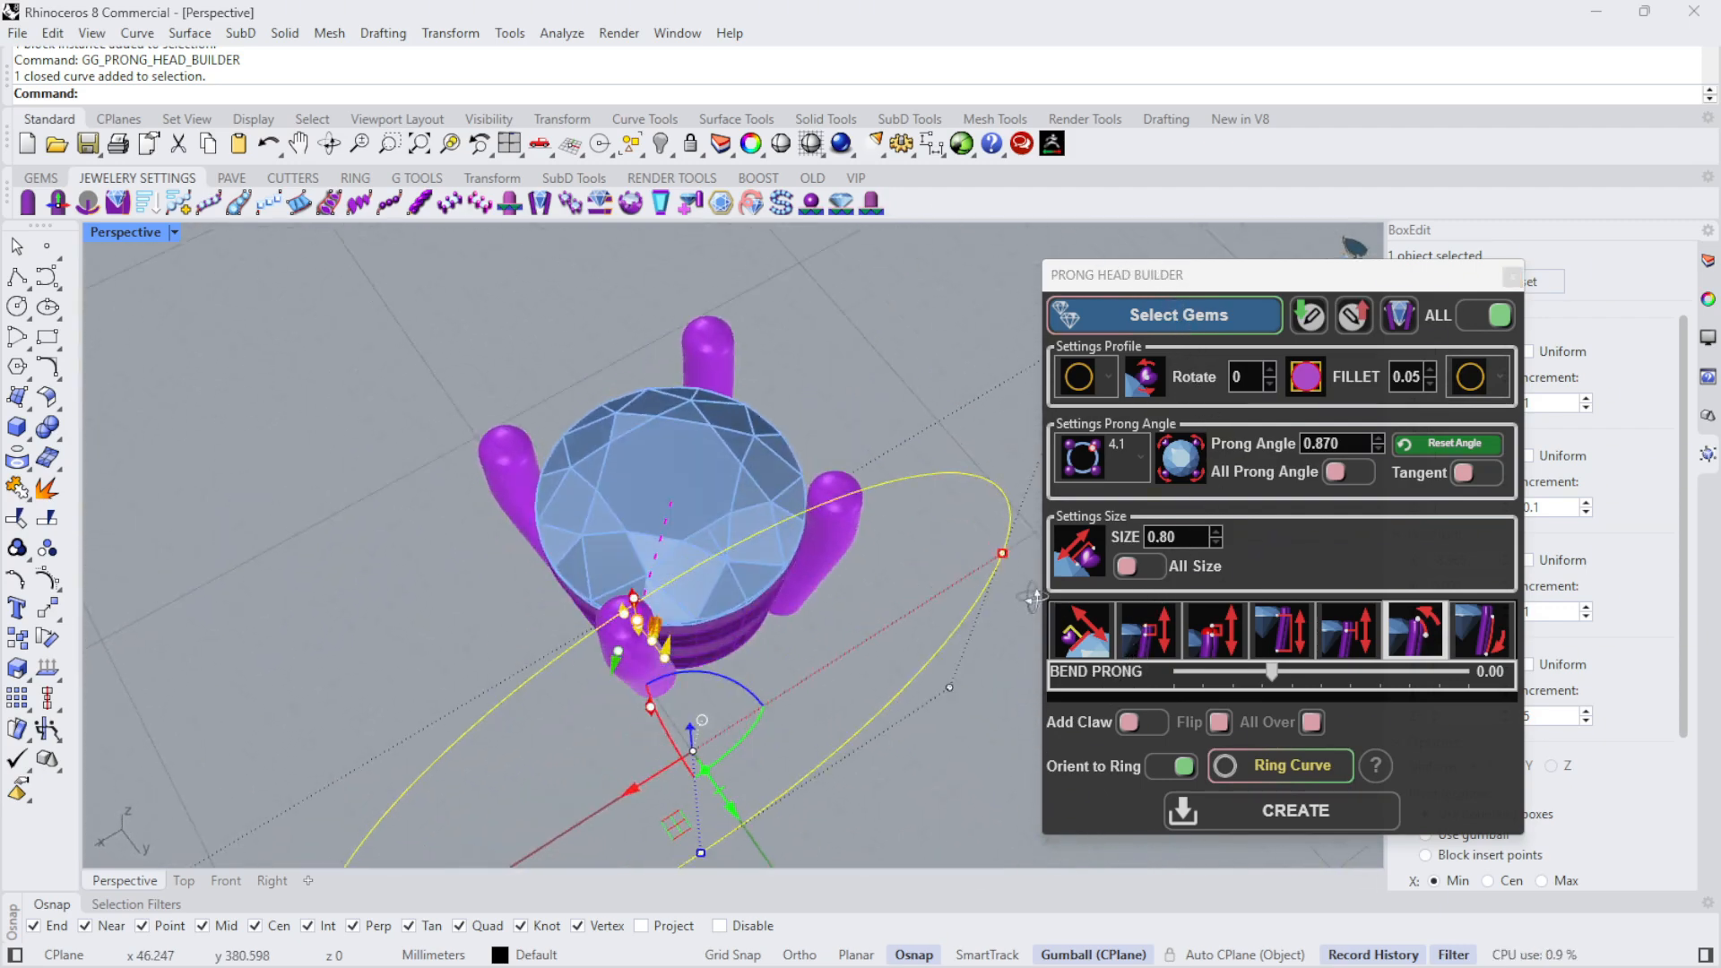
# - Create the four prongs as final geometry and close the Prong Head Builder
pyautogui.click(1283, 823)
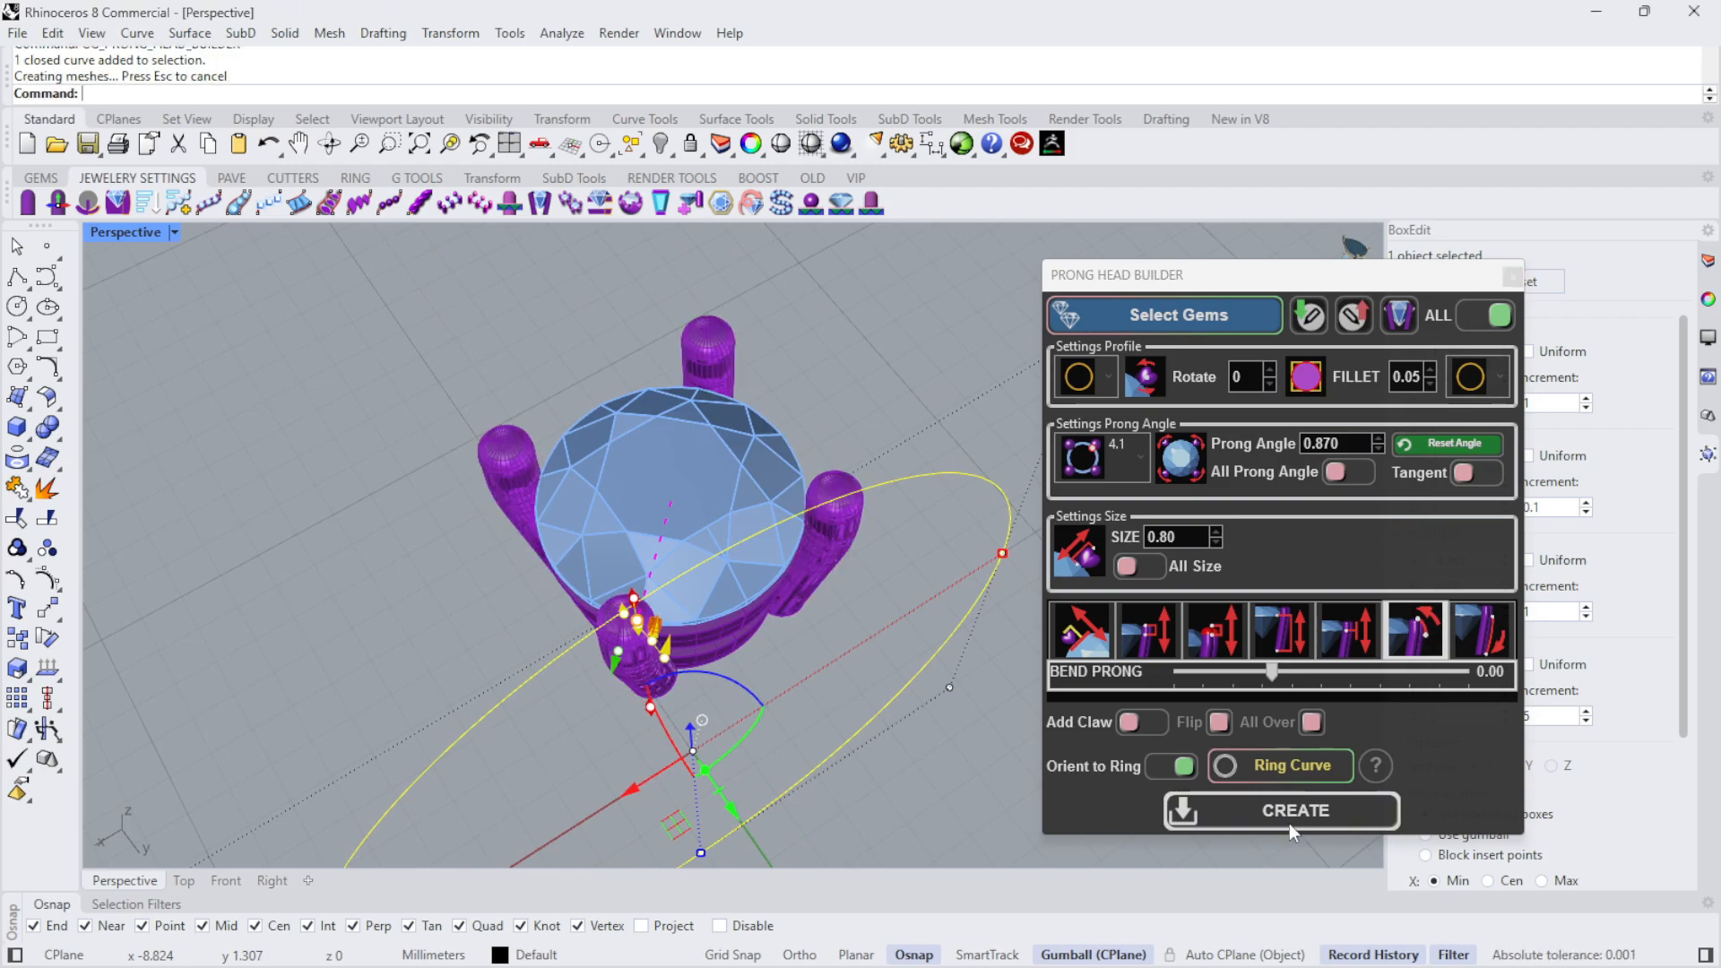
pyautogui.click(1512, 276)
pyautogui.moveTo(868, 358); pyautogui.dragTo(905, 477, button='right')
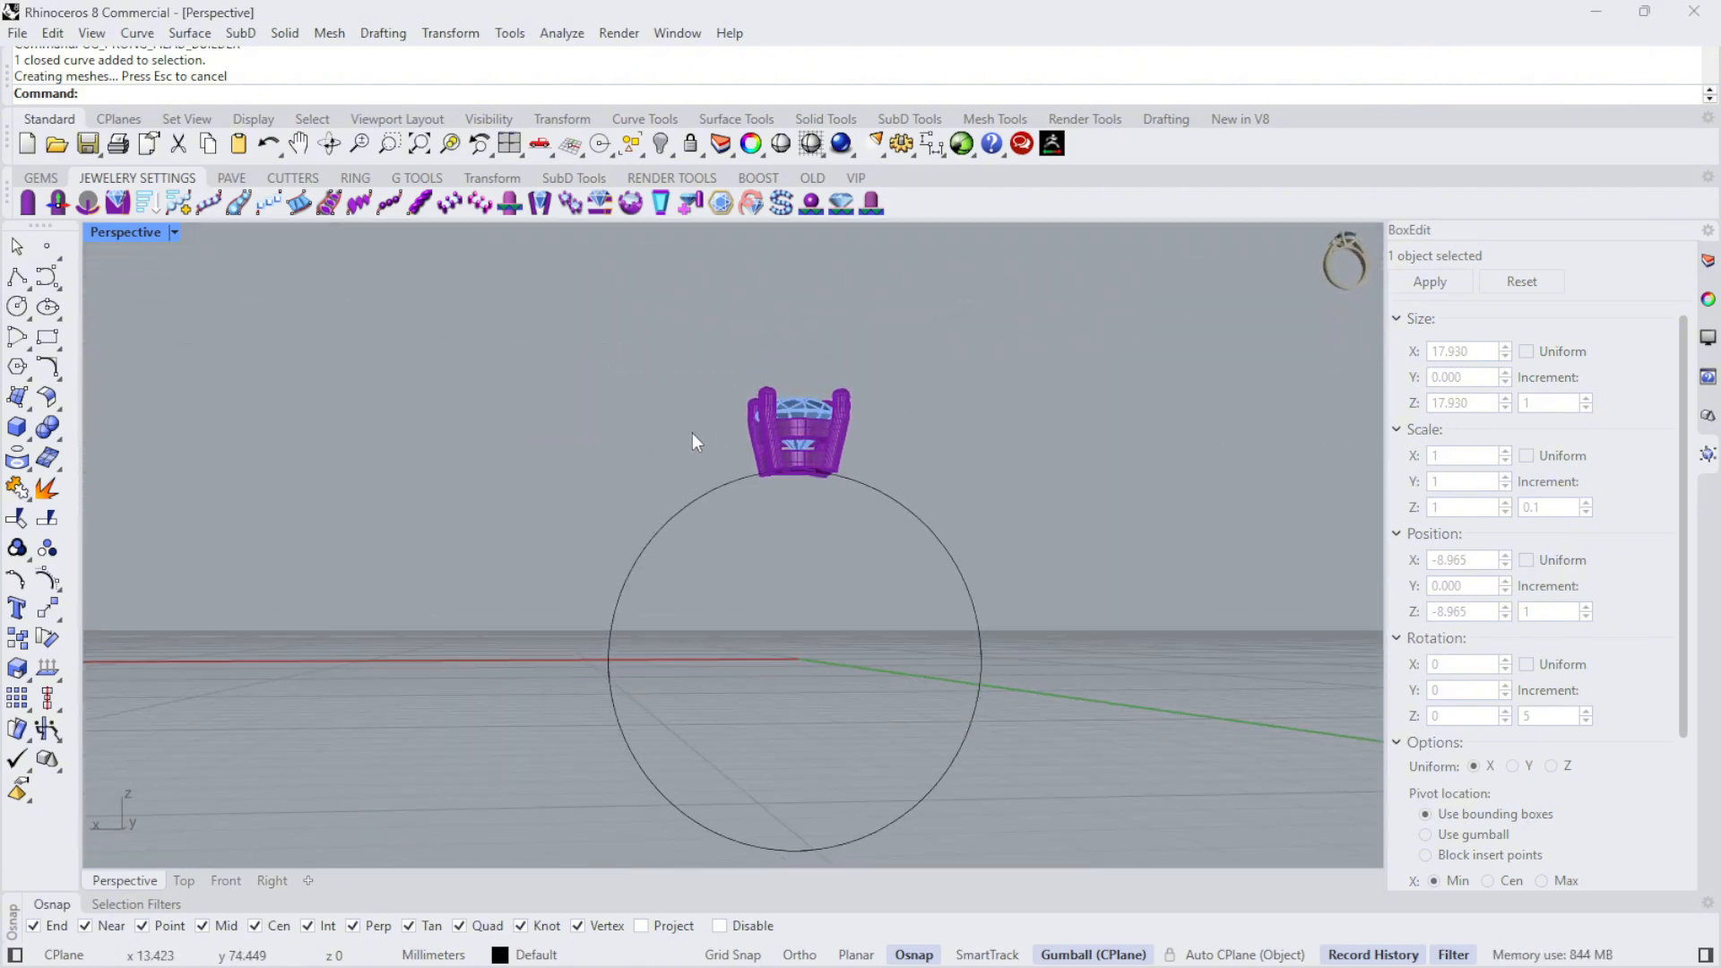
pyautogui.moveTo(783, 526); pyautogui.dragTo(1018, 422, button='right')
# - Restore the four-viewport layout, set the Right viewport's display mode to Shaded, and maximize that viewport
pyautogui.doubleClick(134, 232)
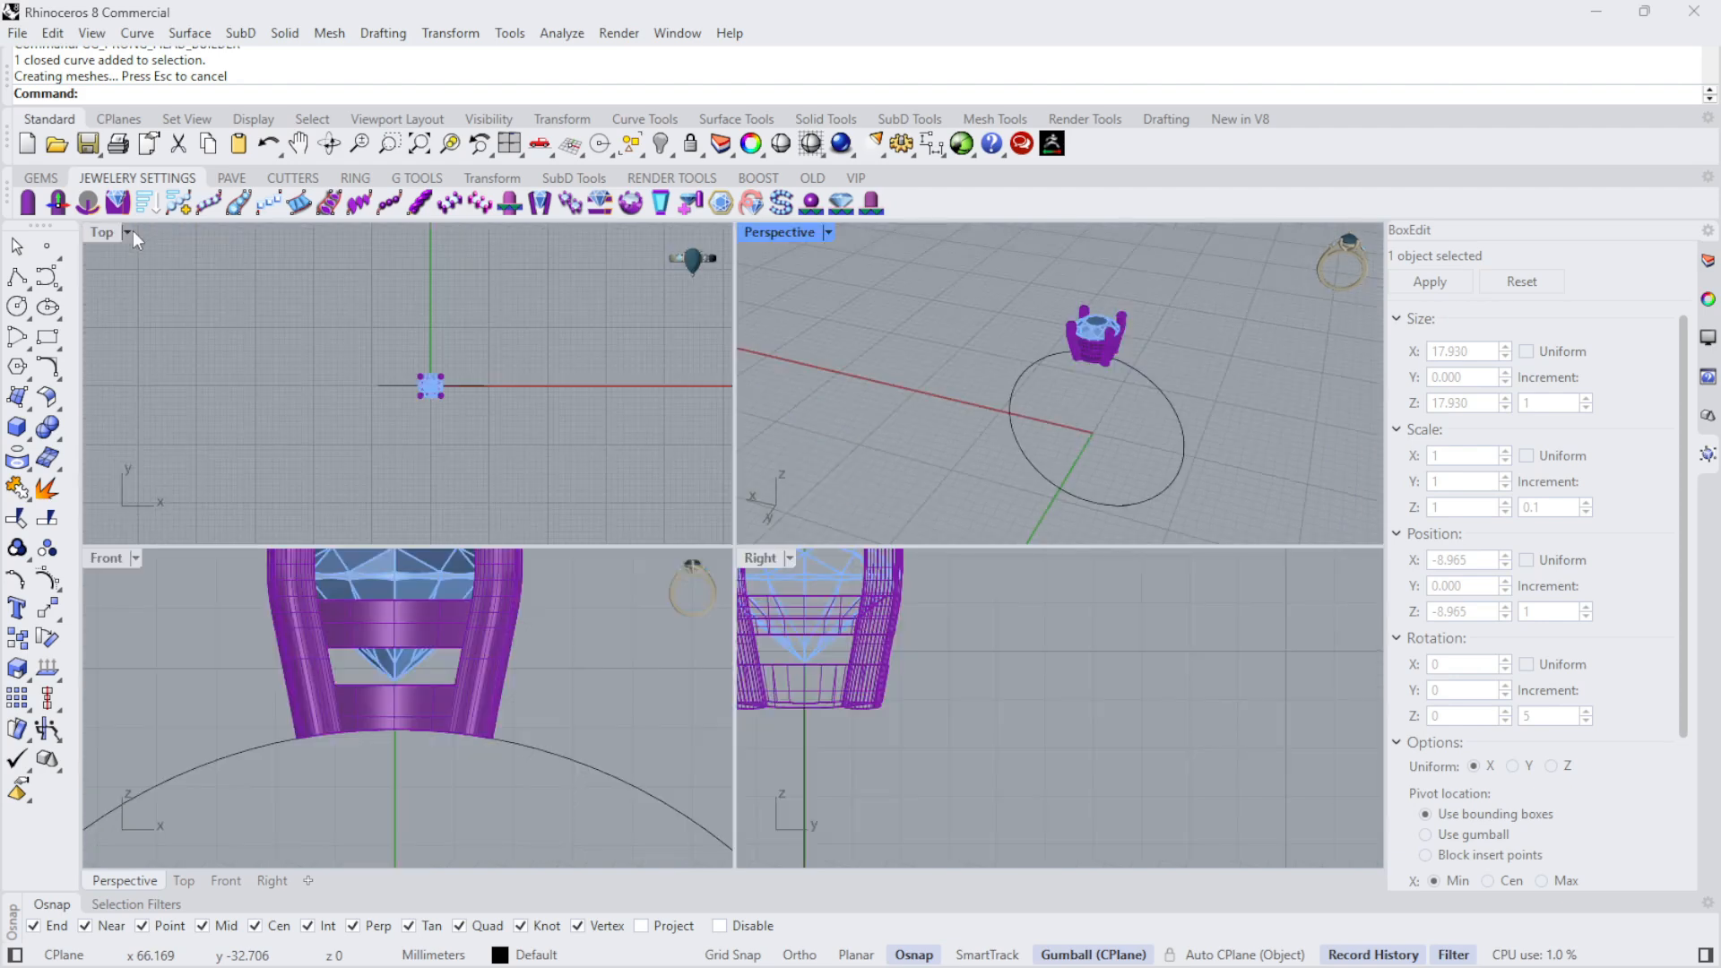
pyautogui.scroll(-6, 959, 624)
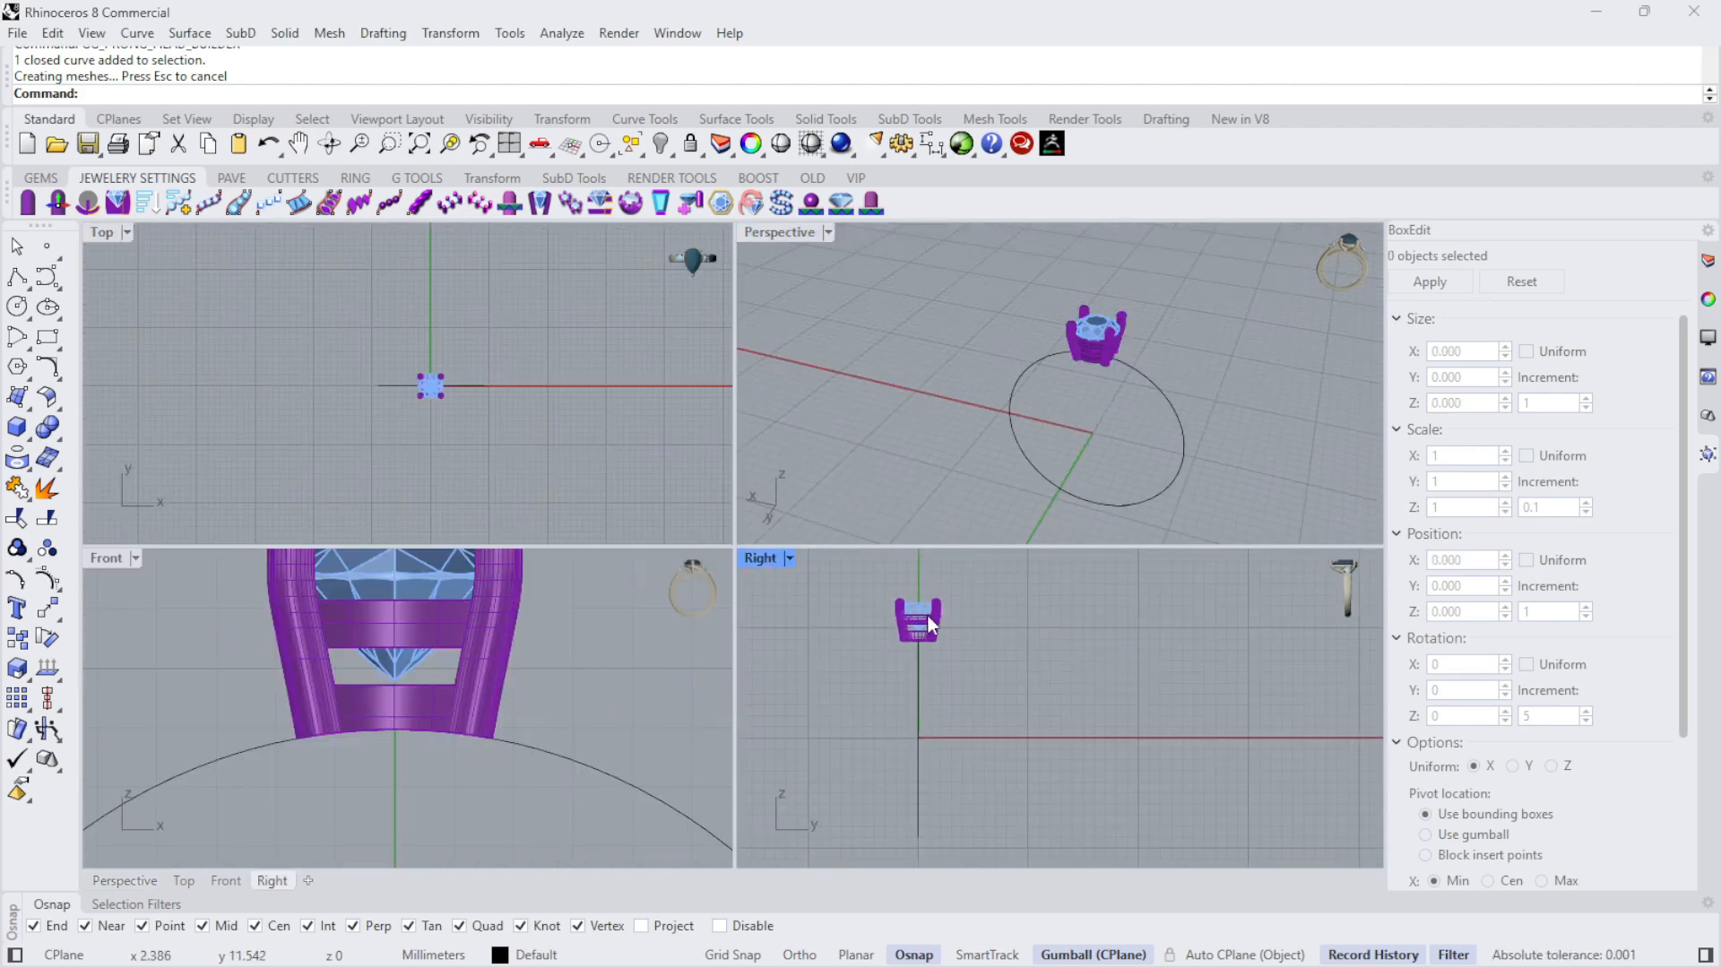
pyautogui.scroll(-4, 430, 687)
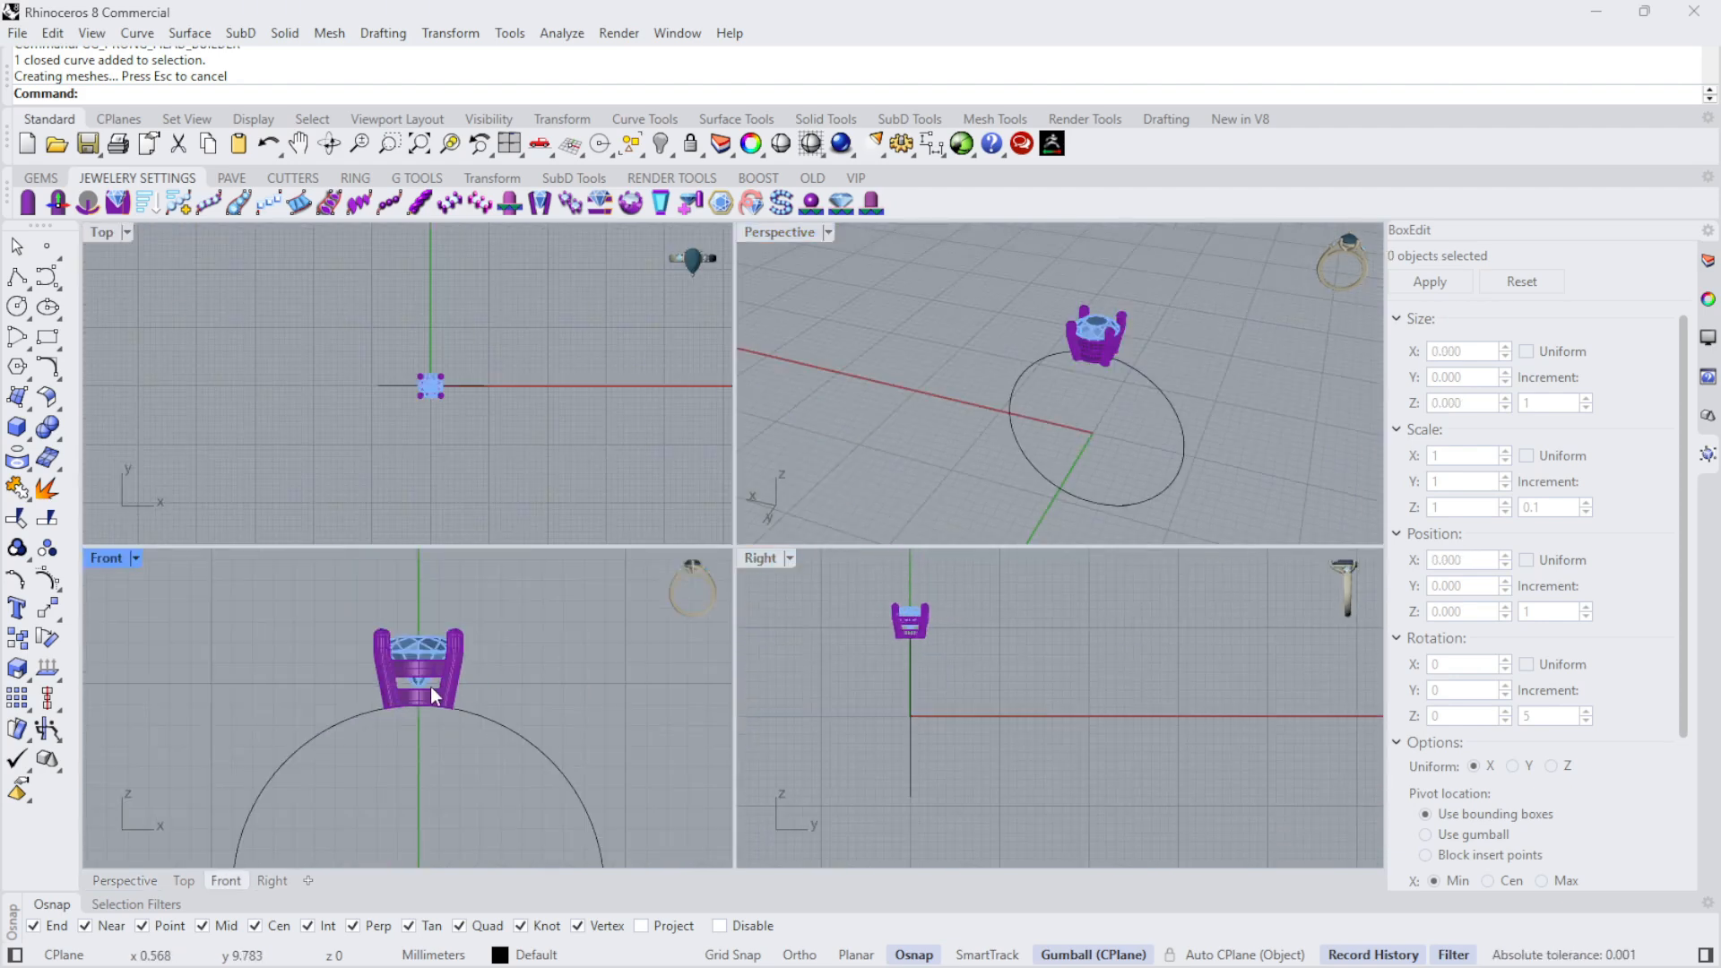
pyautogui.click(790, 559)
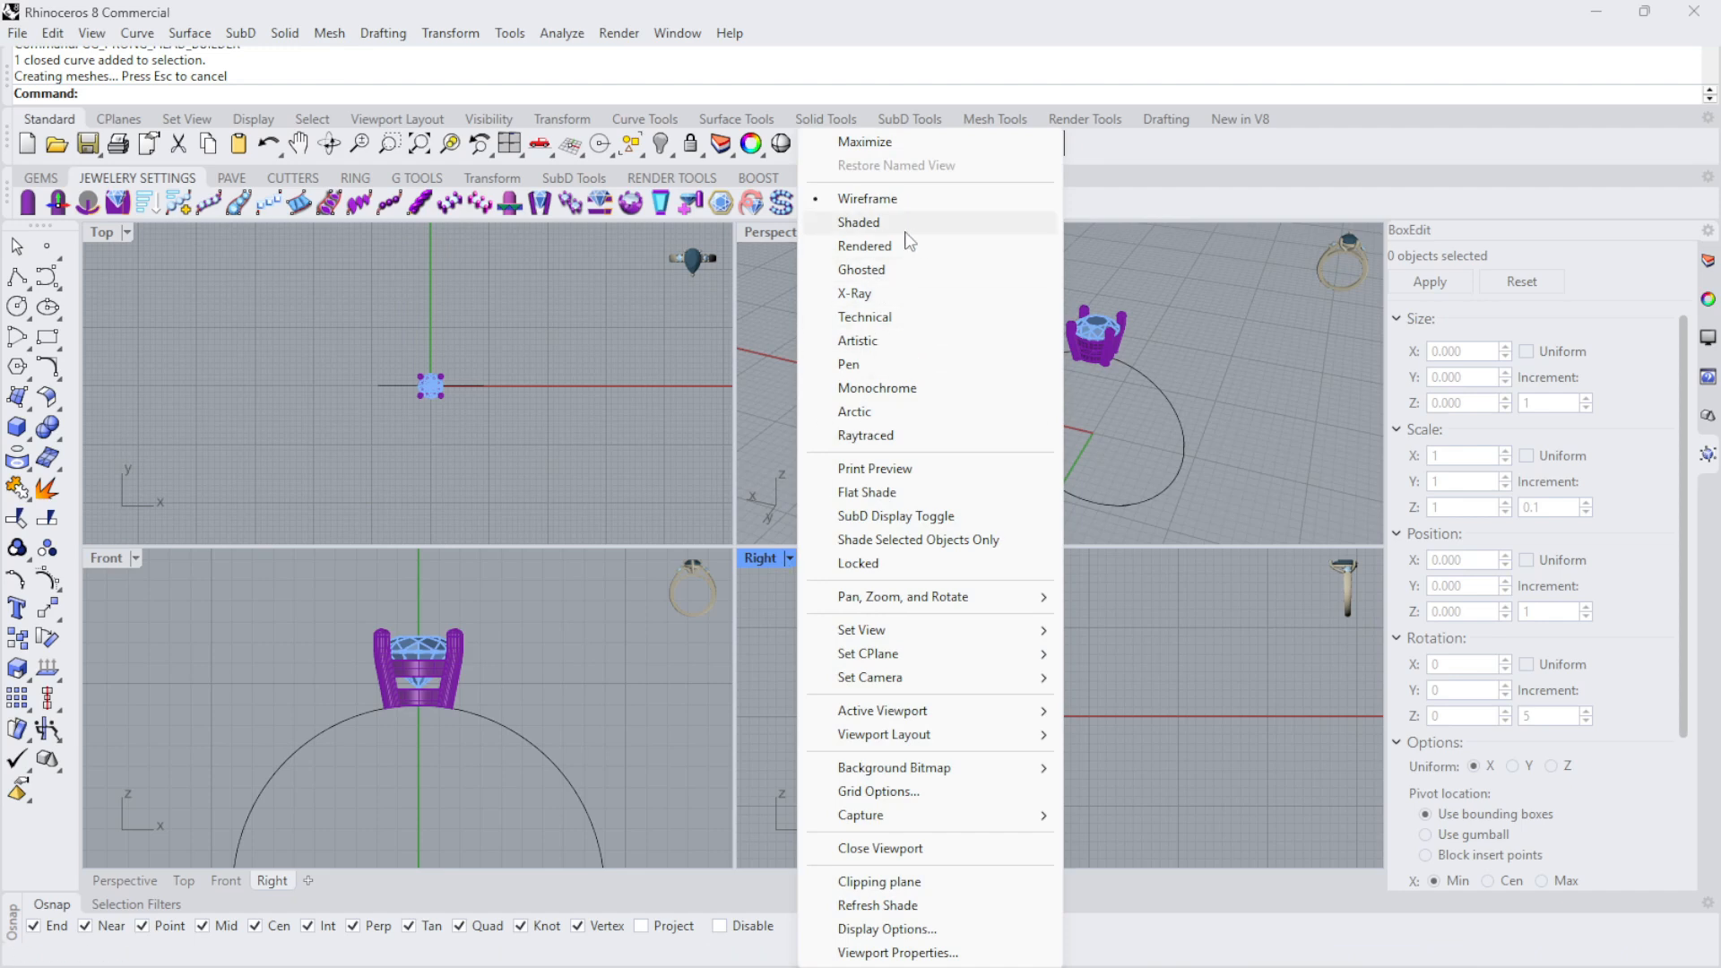
pyautogui.click(740, 622)
pyautogui.click(788, 556)
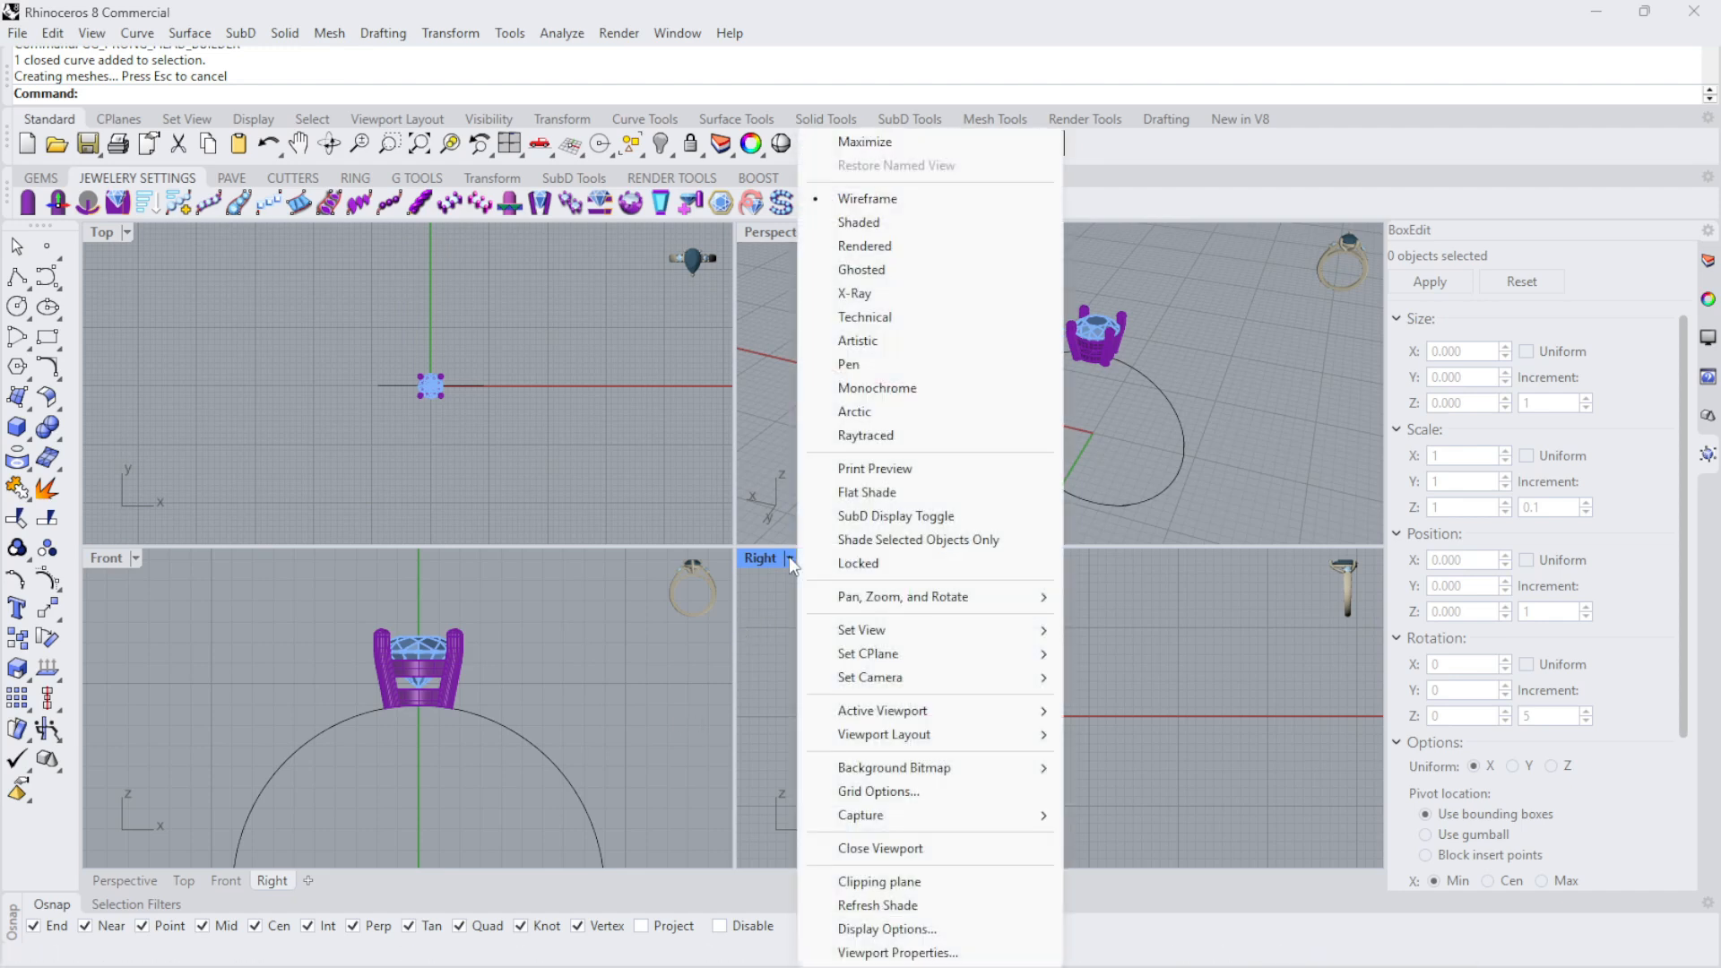
pyautogui.click(862, 222)
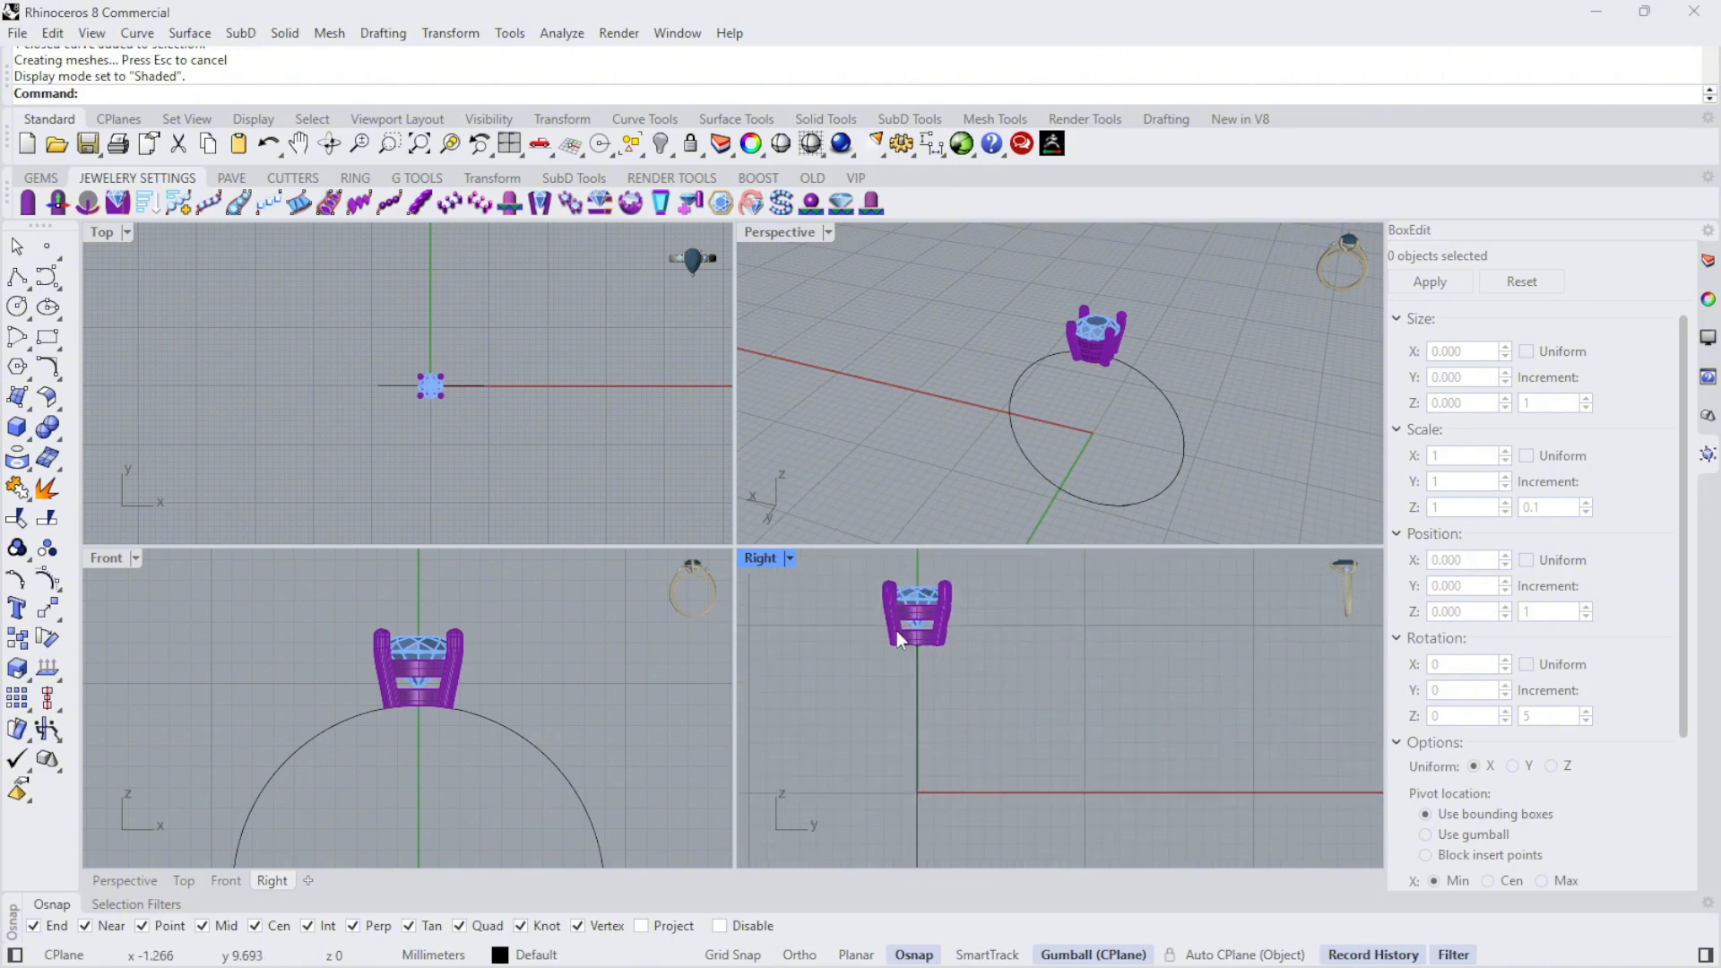
pyautogui.scroll(-3, 896, 631)
pyautogui.scroll(5, 864, 578)
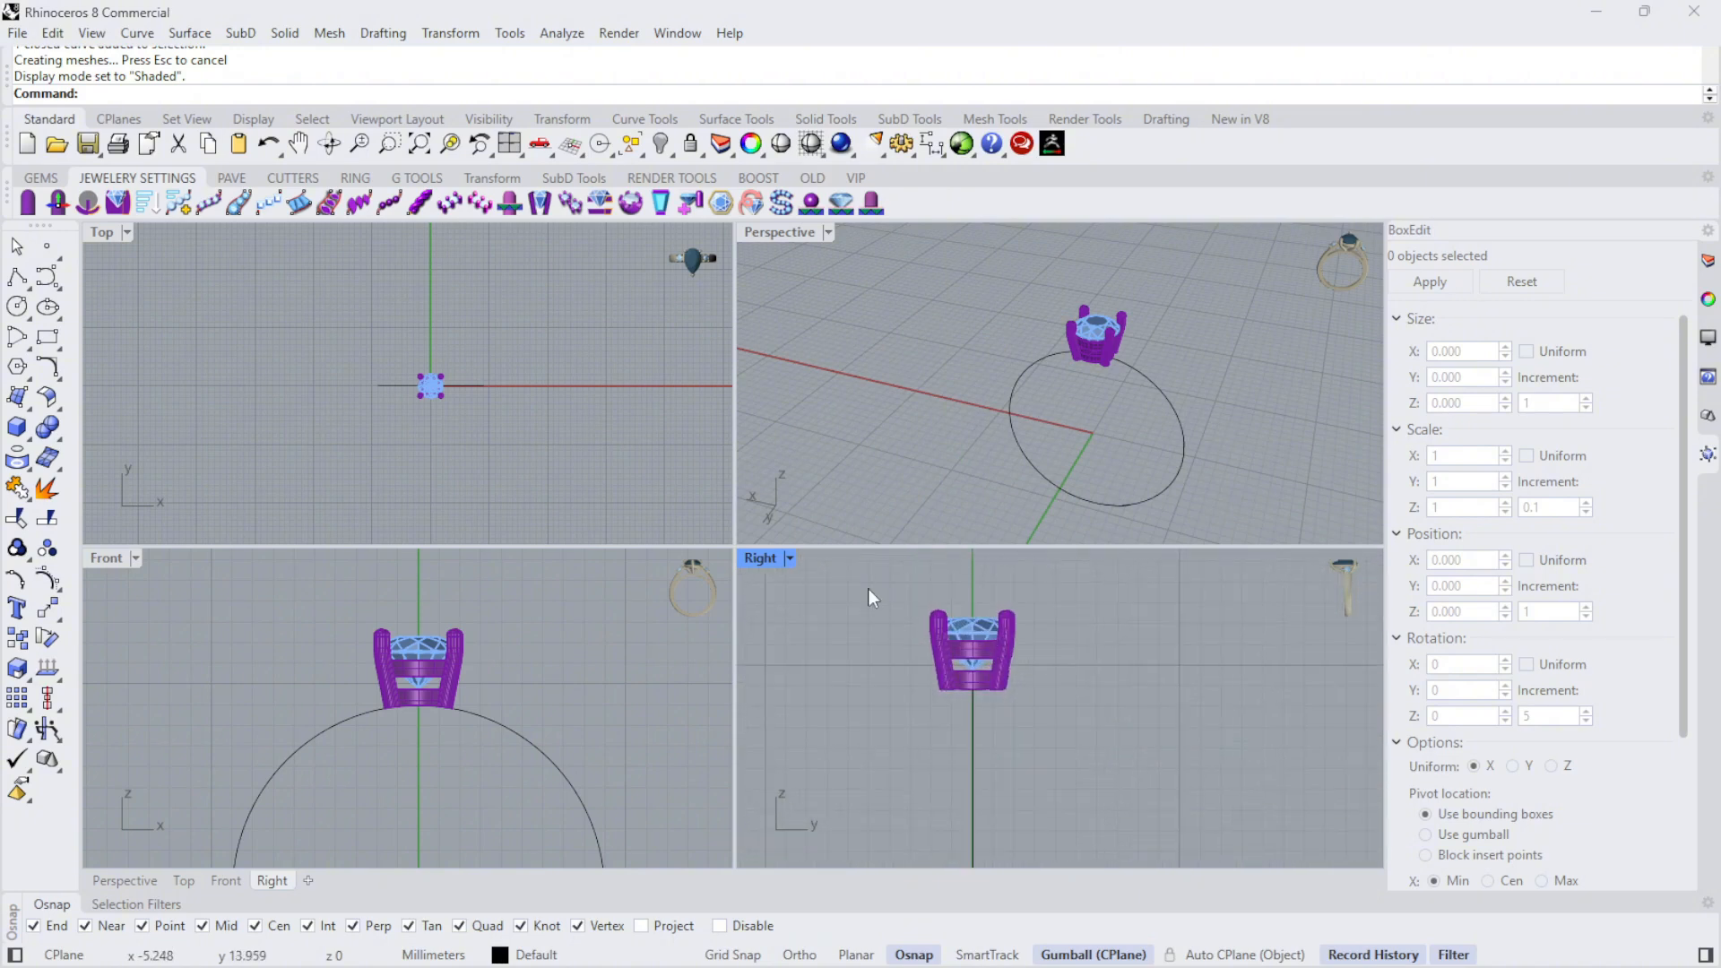
pyautogui.scroll(-2, 867, 588)
pyautogui.doubleClick(758, 556)
# - Hide the diamond, gallery and prongs to view the finger circle alone, and show them again
pyautogui.moveTo(593, 416); pyautogui.dragTo(848, 602)
pyautogui.scroll(6, 696, 552)
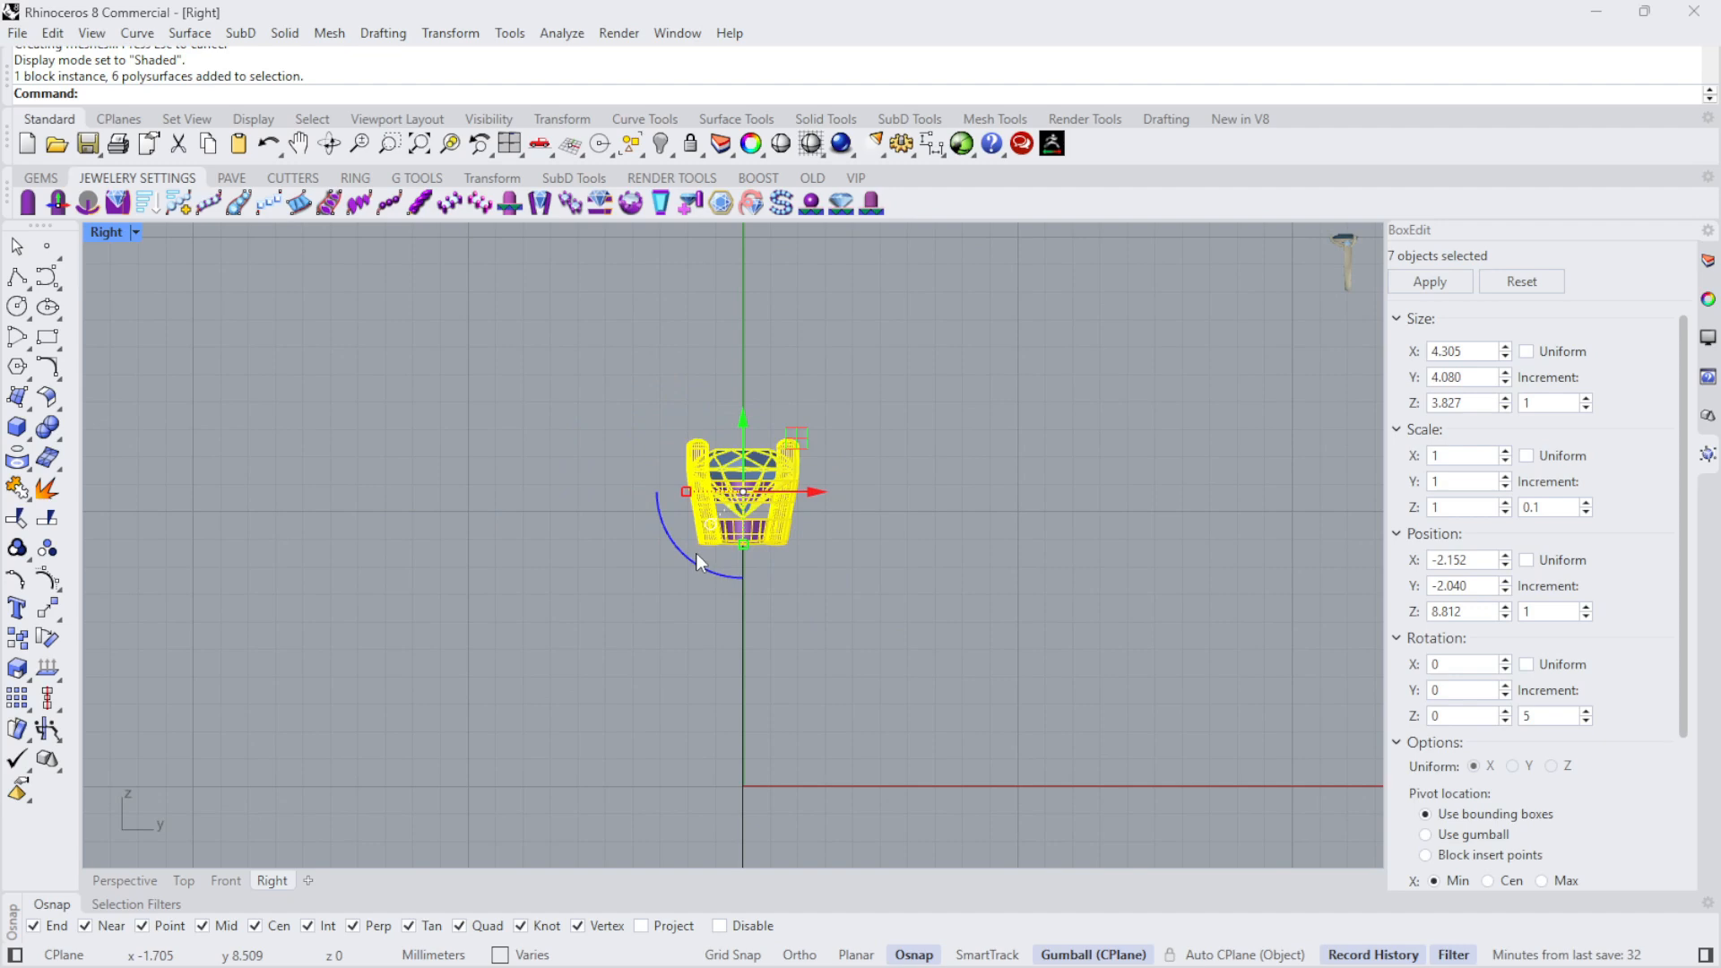
pyautogui.click(663, 144)
pyautogui.scroll(3, 884, 491)
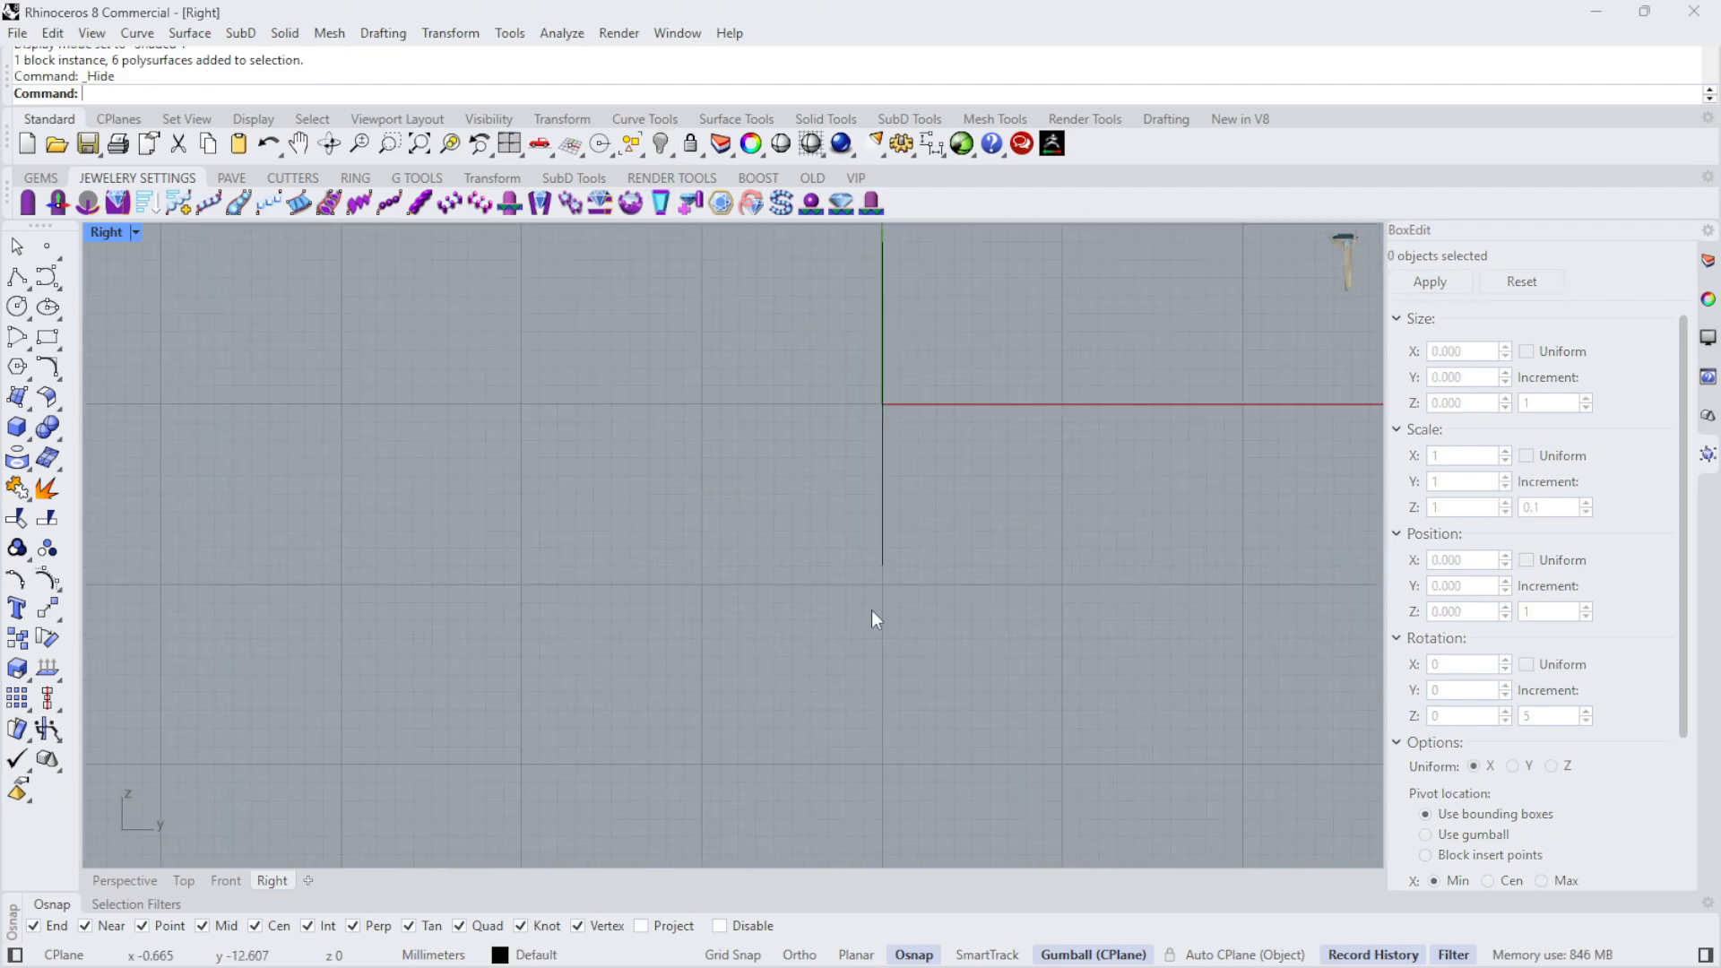
pyautogui.scroll(-4, 877, 547)
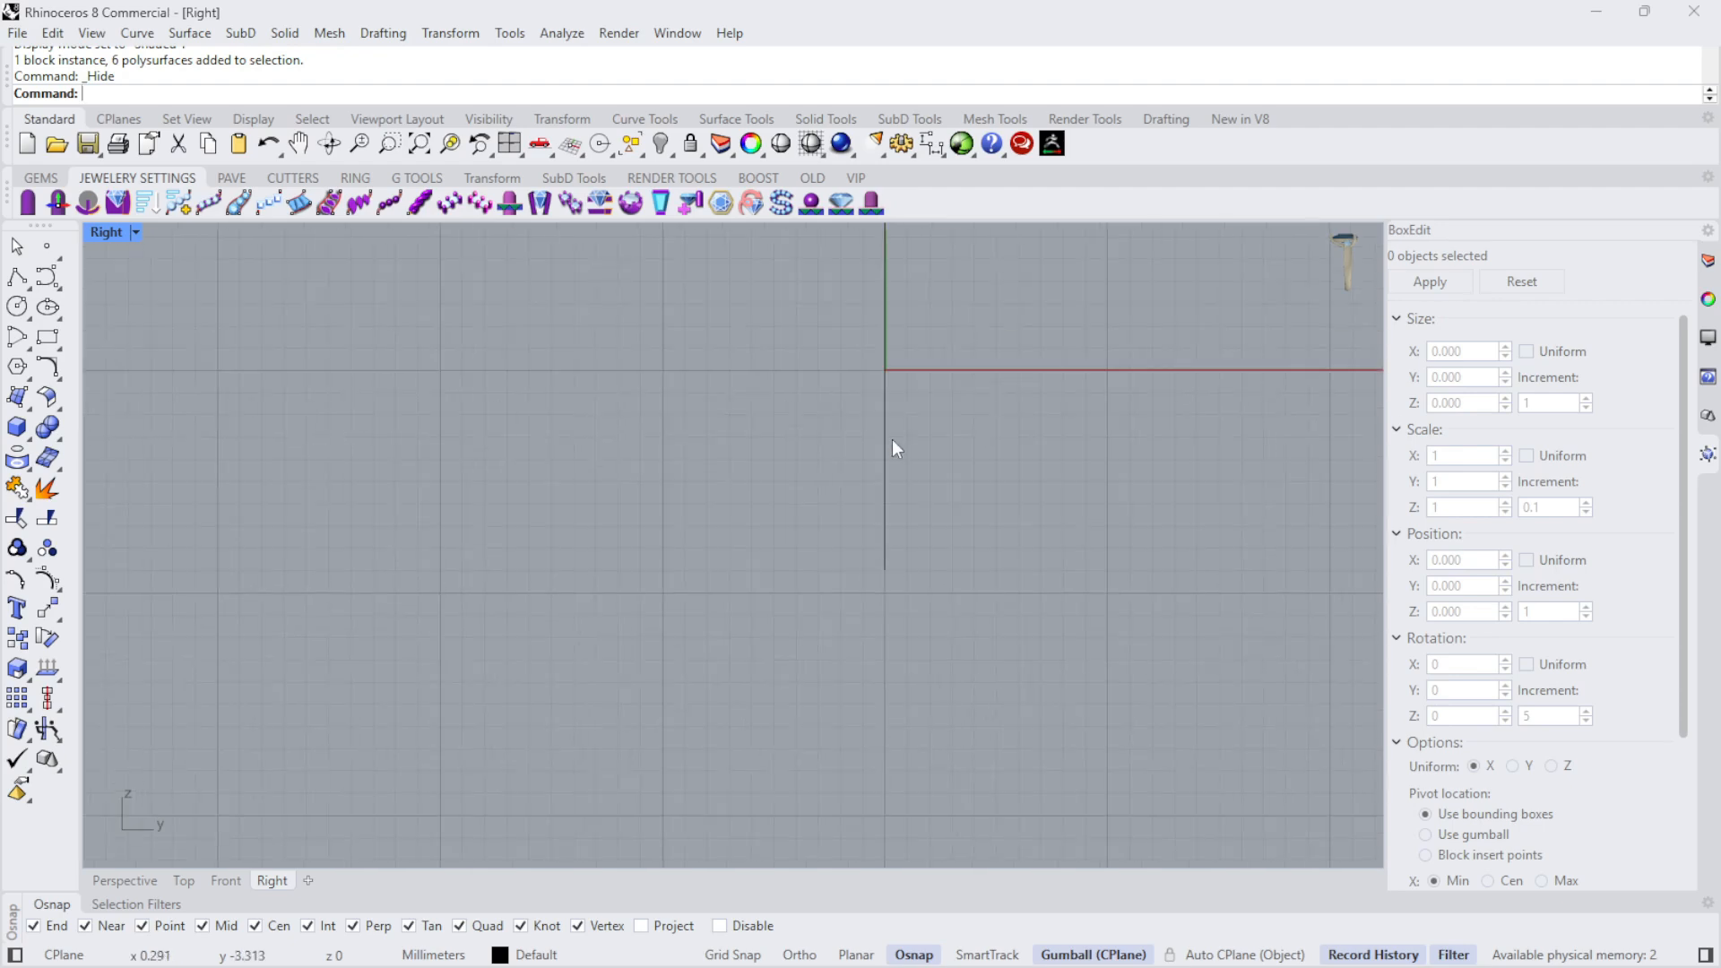
pyautogui.click(668, 149)
pyautogui.click(696, 191)
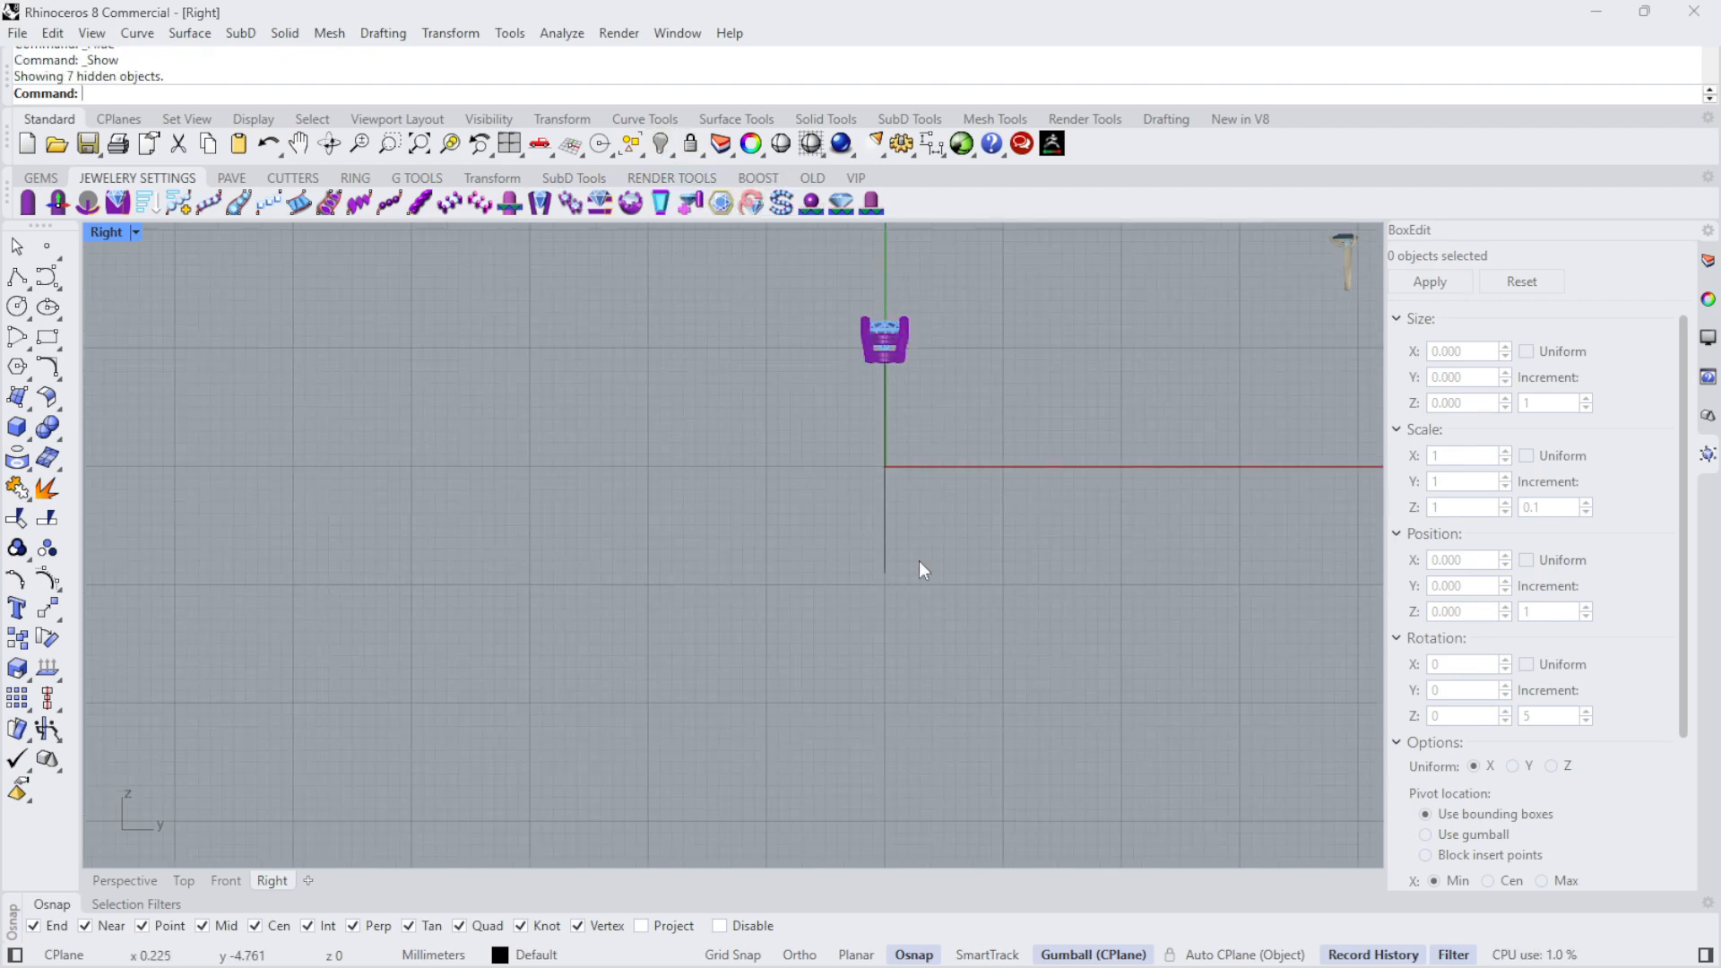
pyautogui.scroll(4, 901, 337)
pyautogui.scroll(2, 788, 301)
pyautogui.scroll(-5, 874, 414)
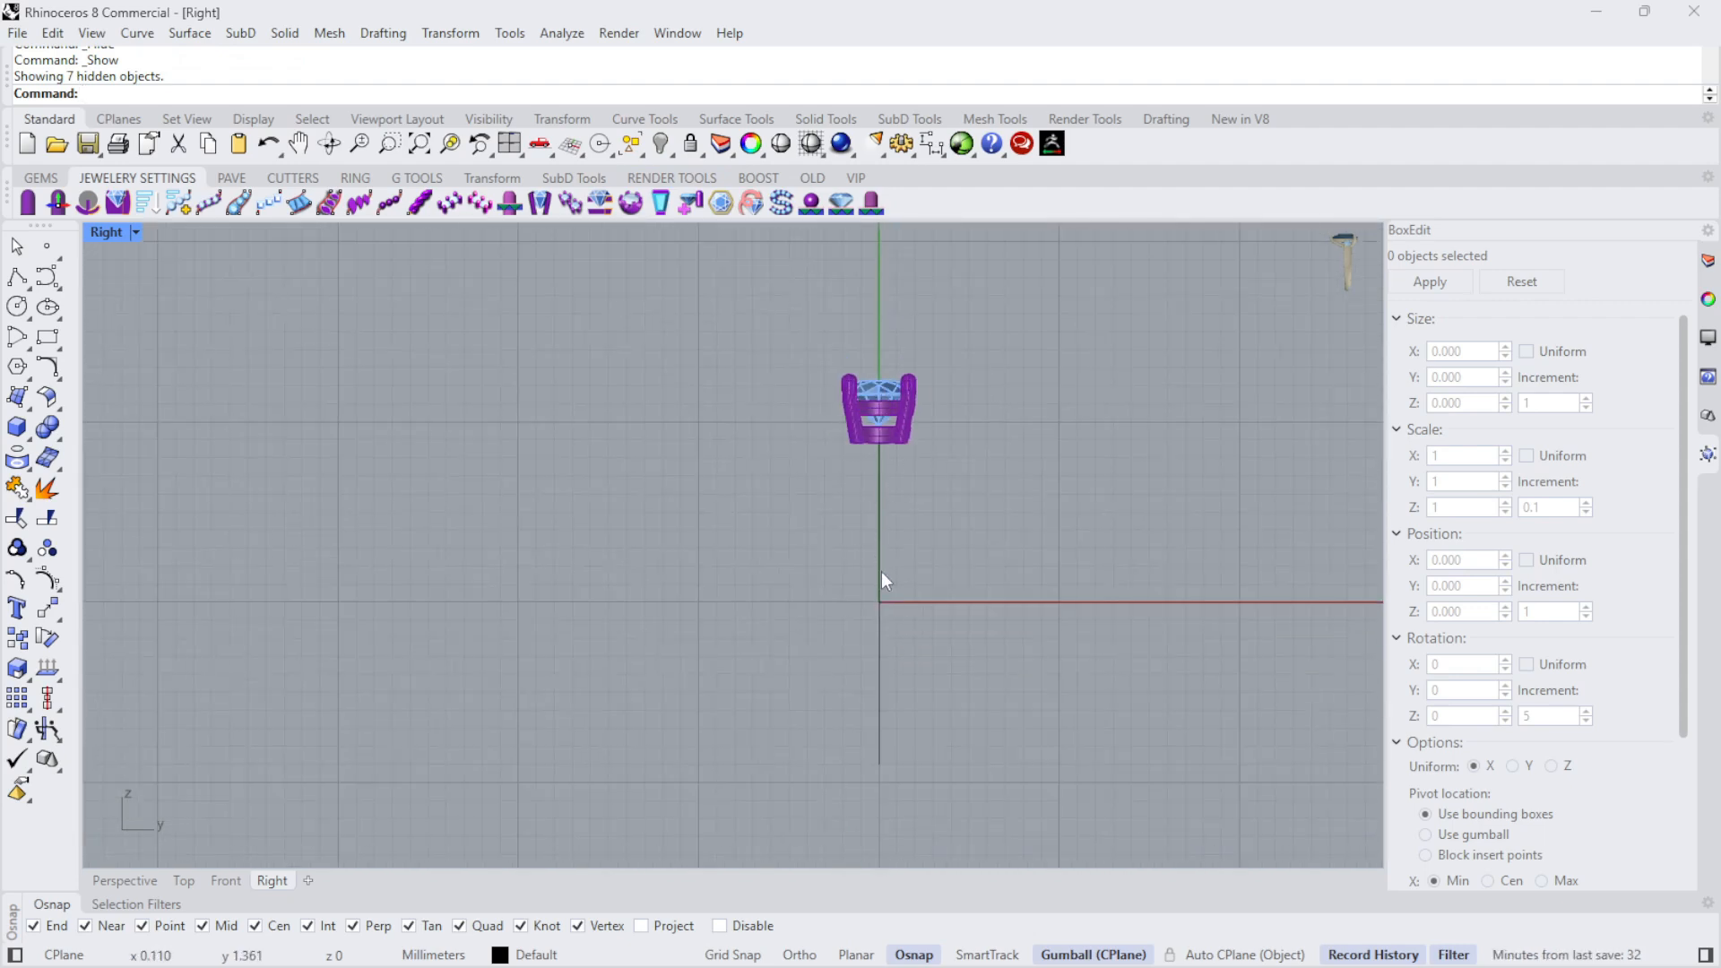
pyautogui.scroll(2, 879, 415)
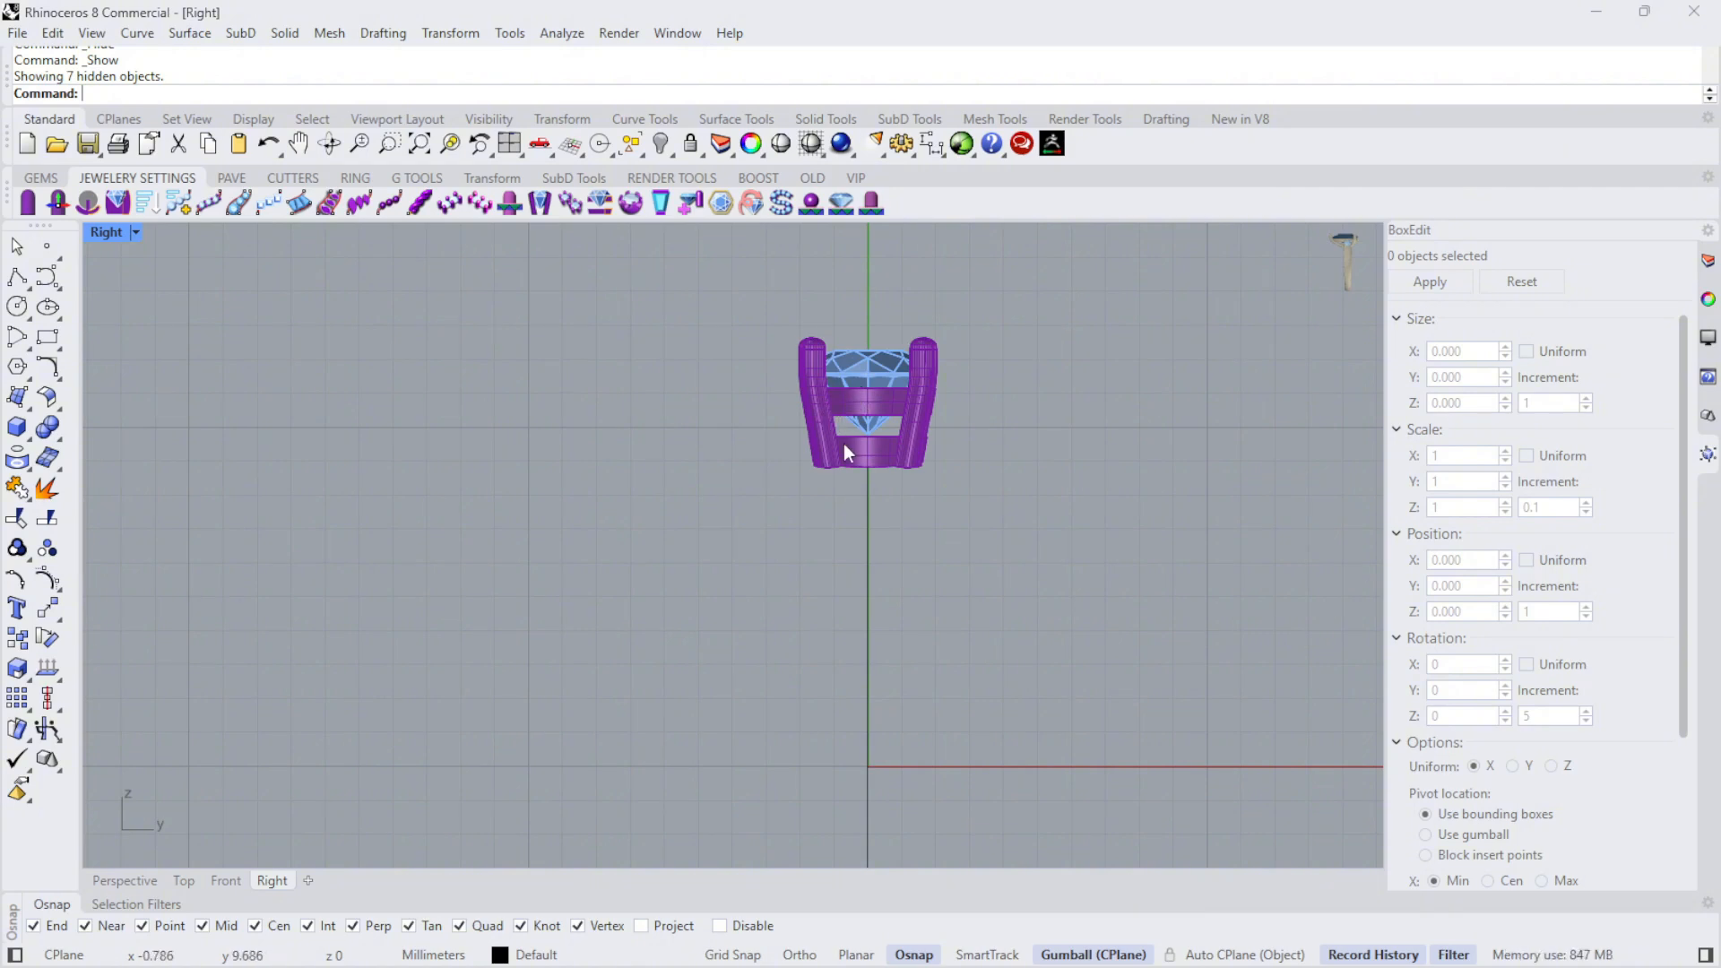
pyautogui.scroll(-2, 837, 466)
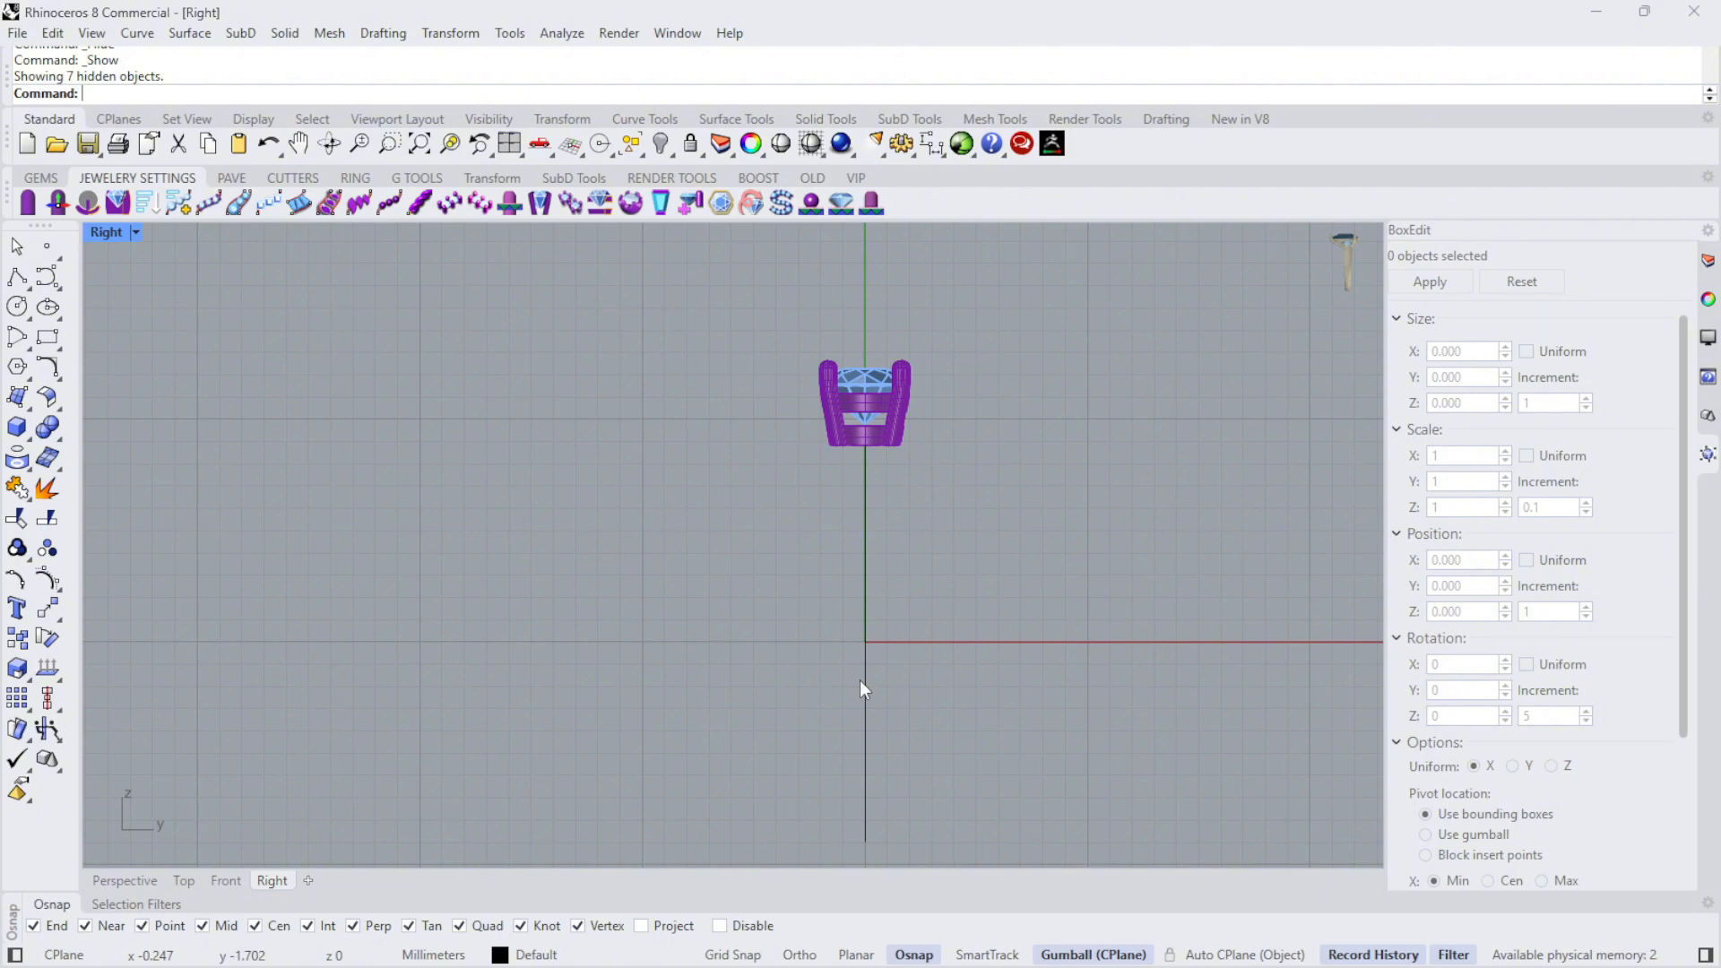
# - Draw a horizontal line from its midpoint at the finger circle's bottom quadrant, extending 1.3 mm to each side
pyautogui.click(27, 293)
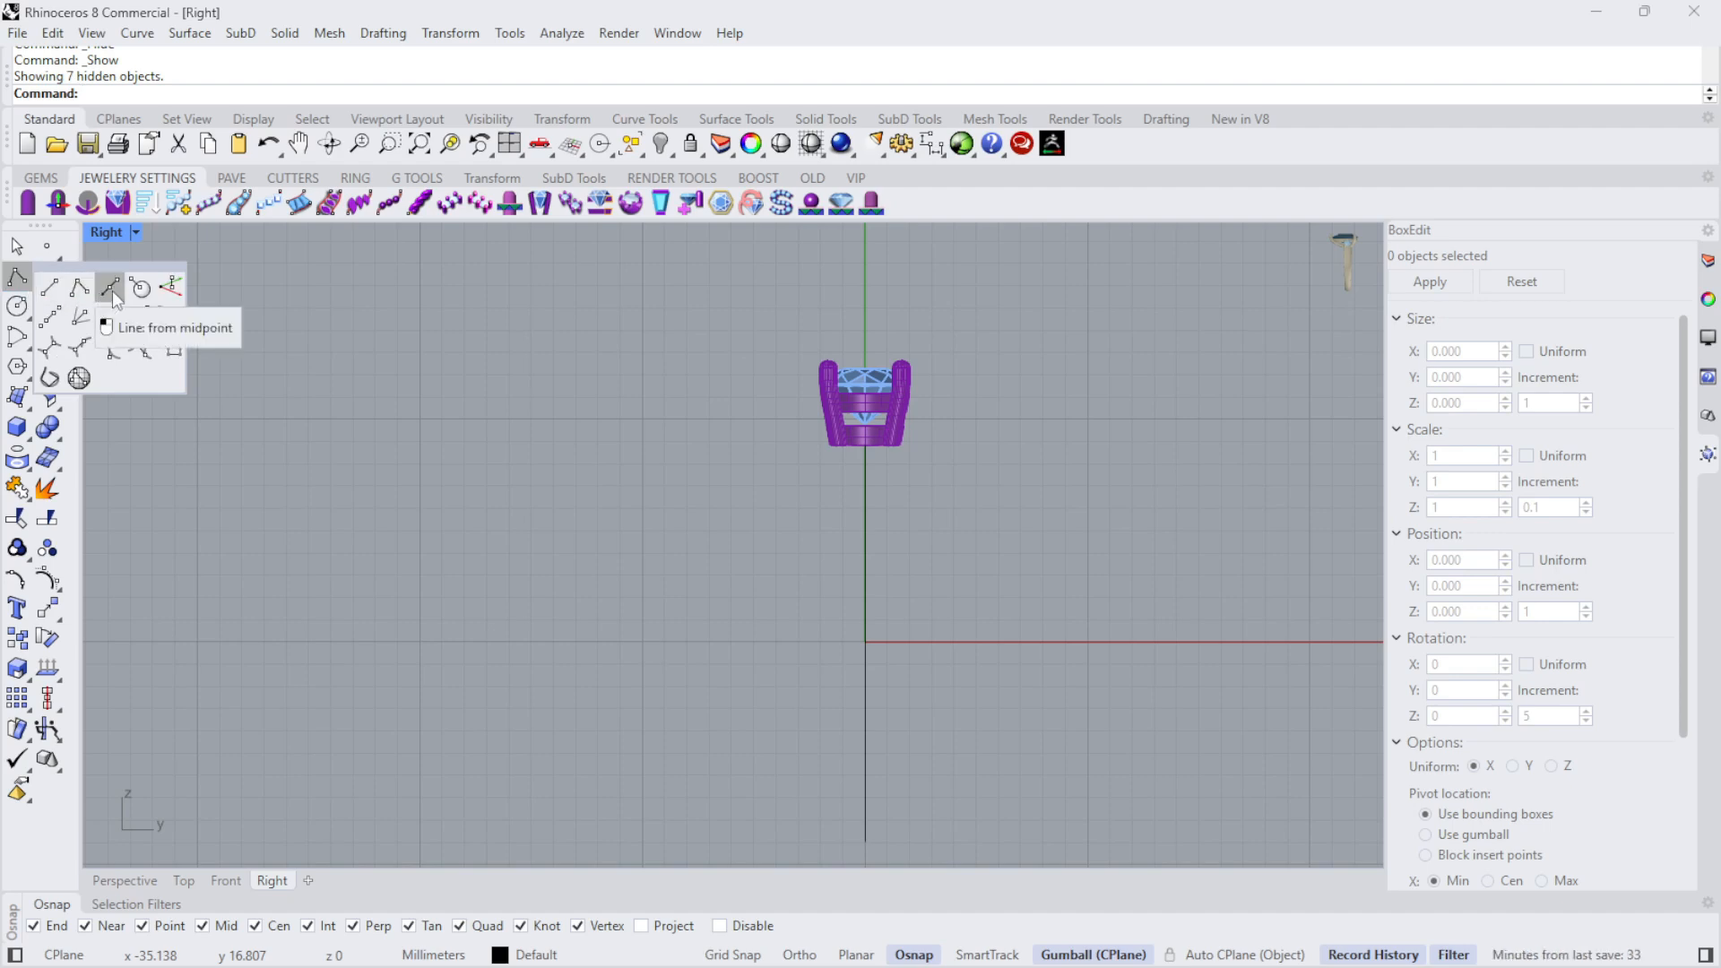
pyautogui.click(112, 292)
pyautogui.scroll(-8, 748, 439)
pyautogui.scroll(10, 789, 647)
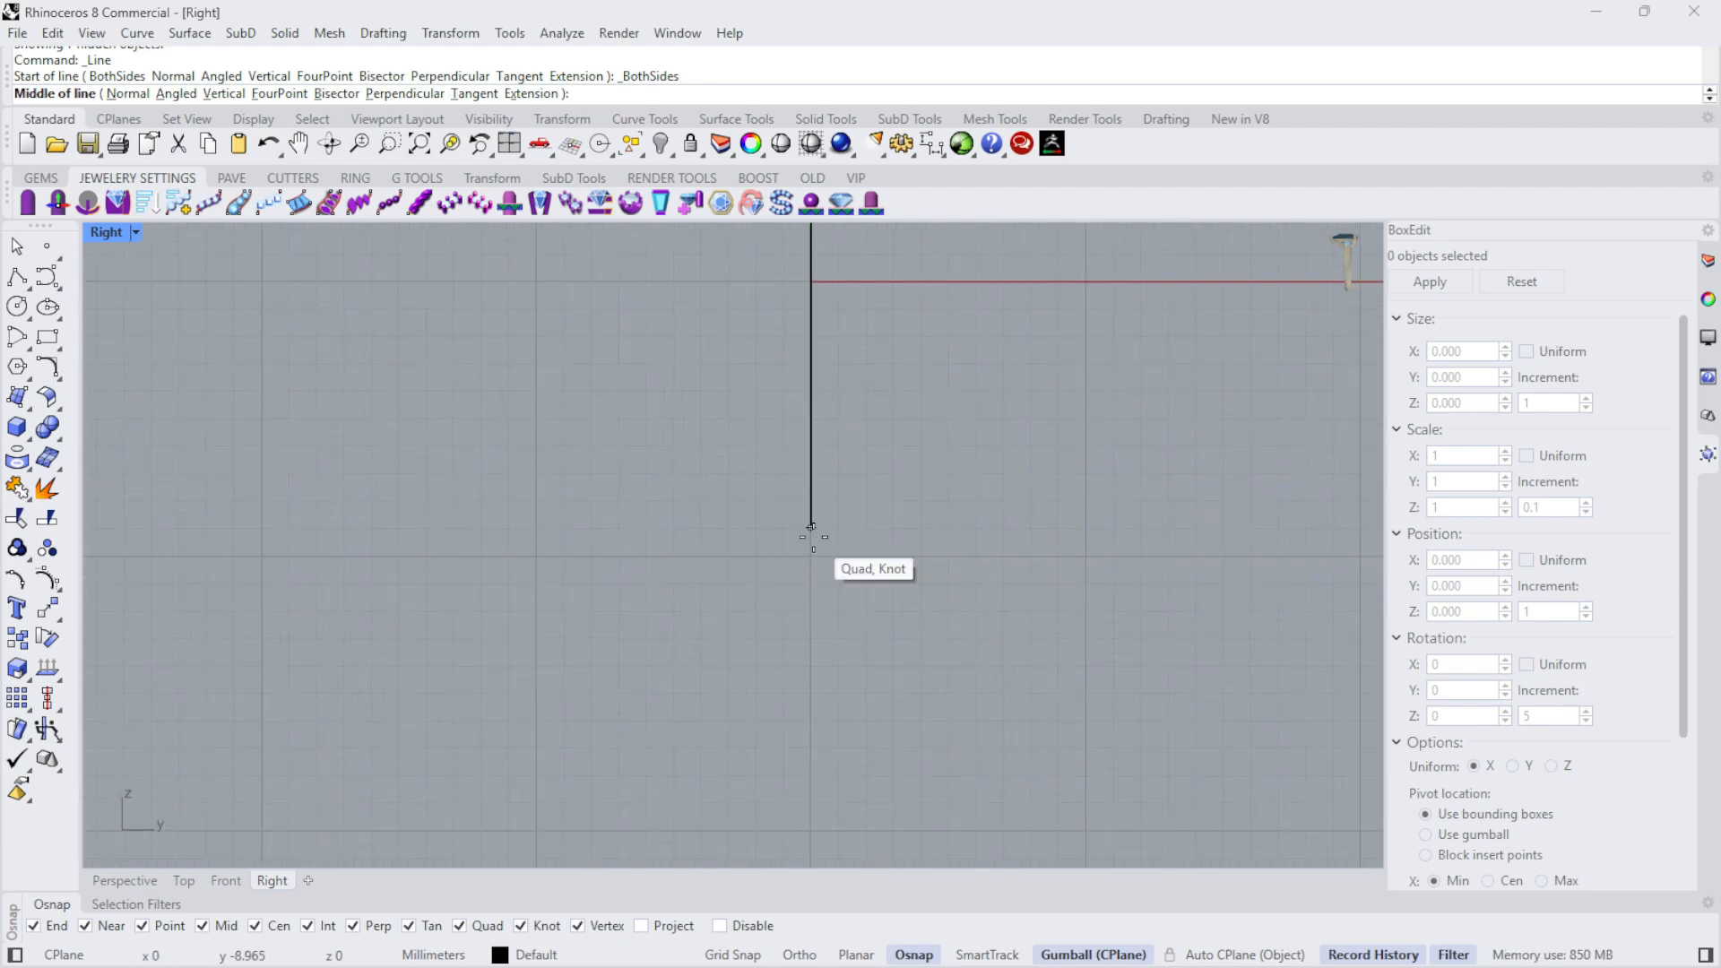
pyautogui.click(813, 537)
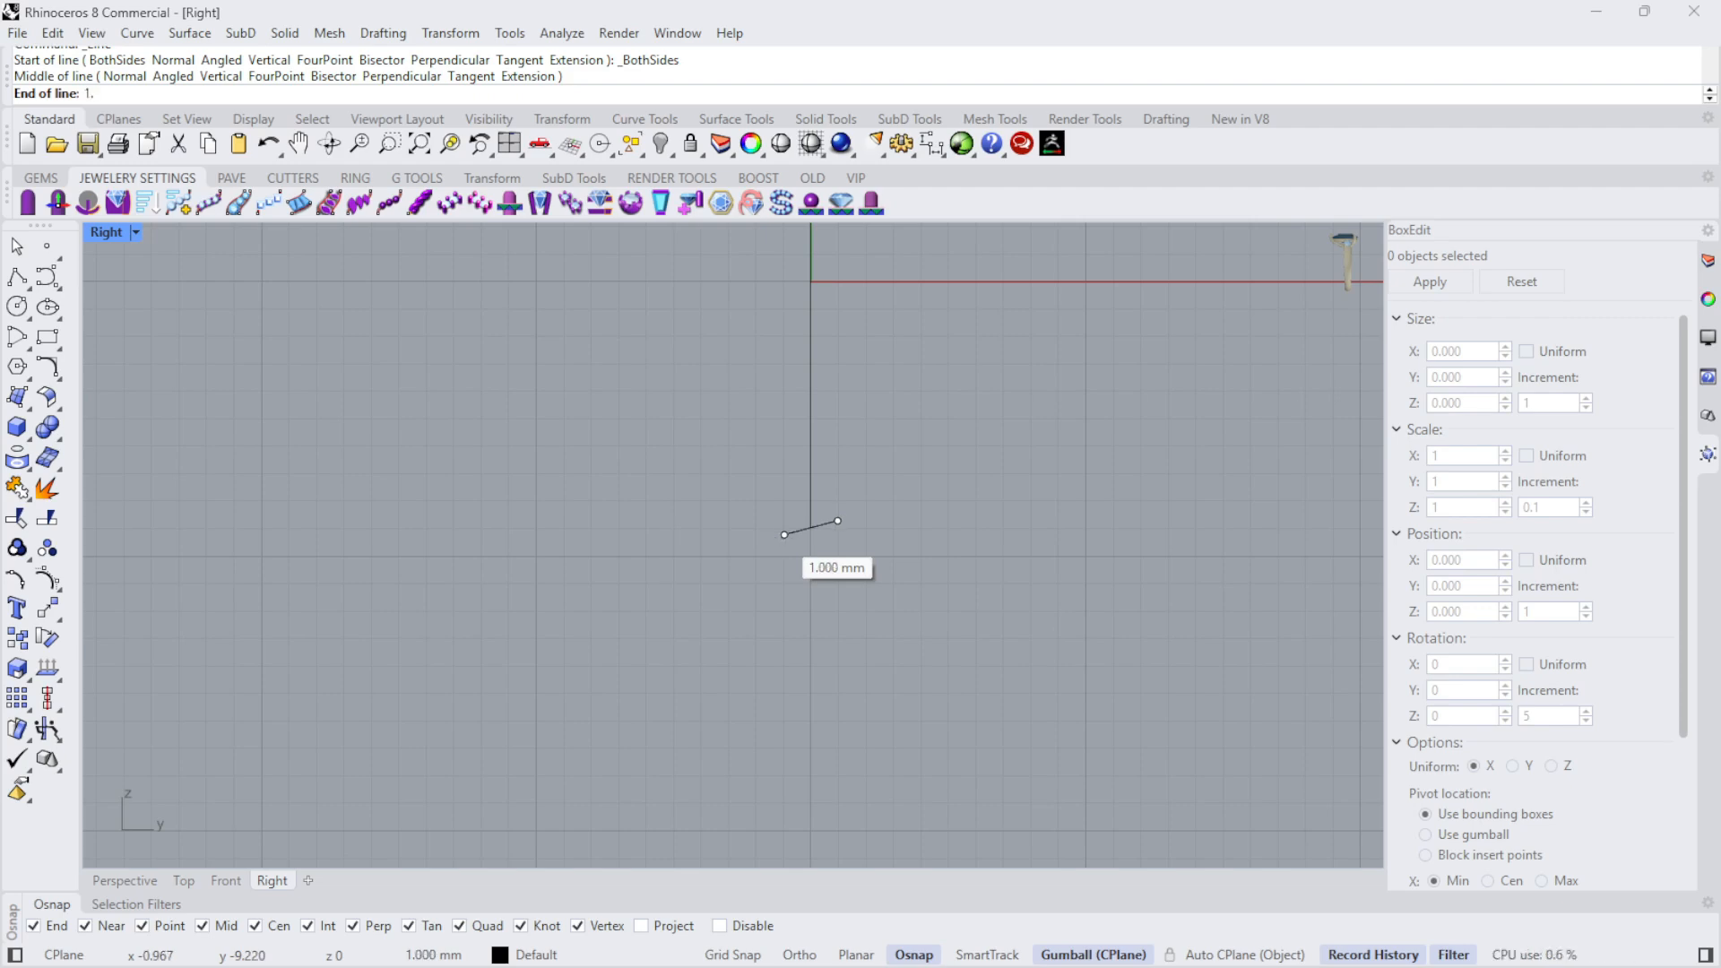
pyautogui.write('1.2')
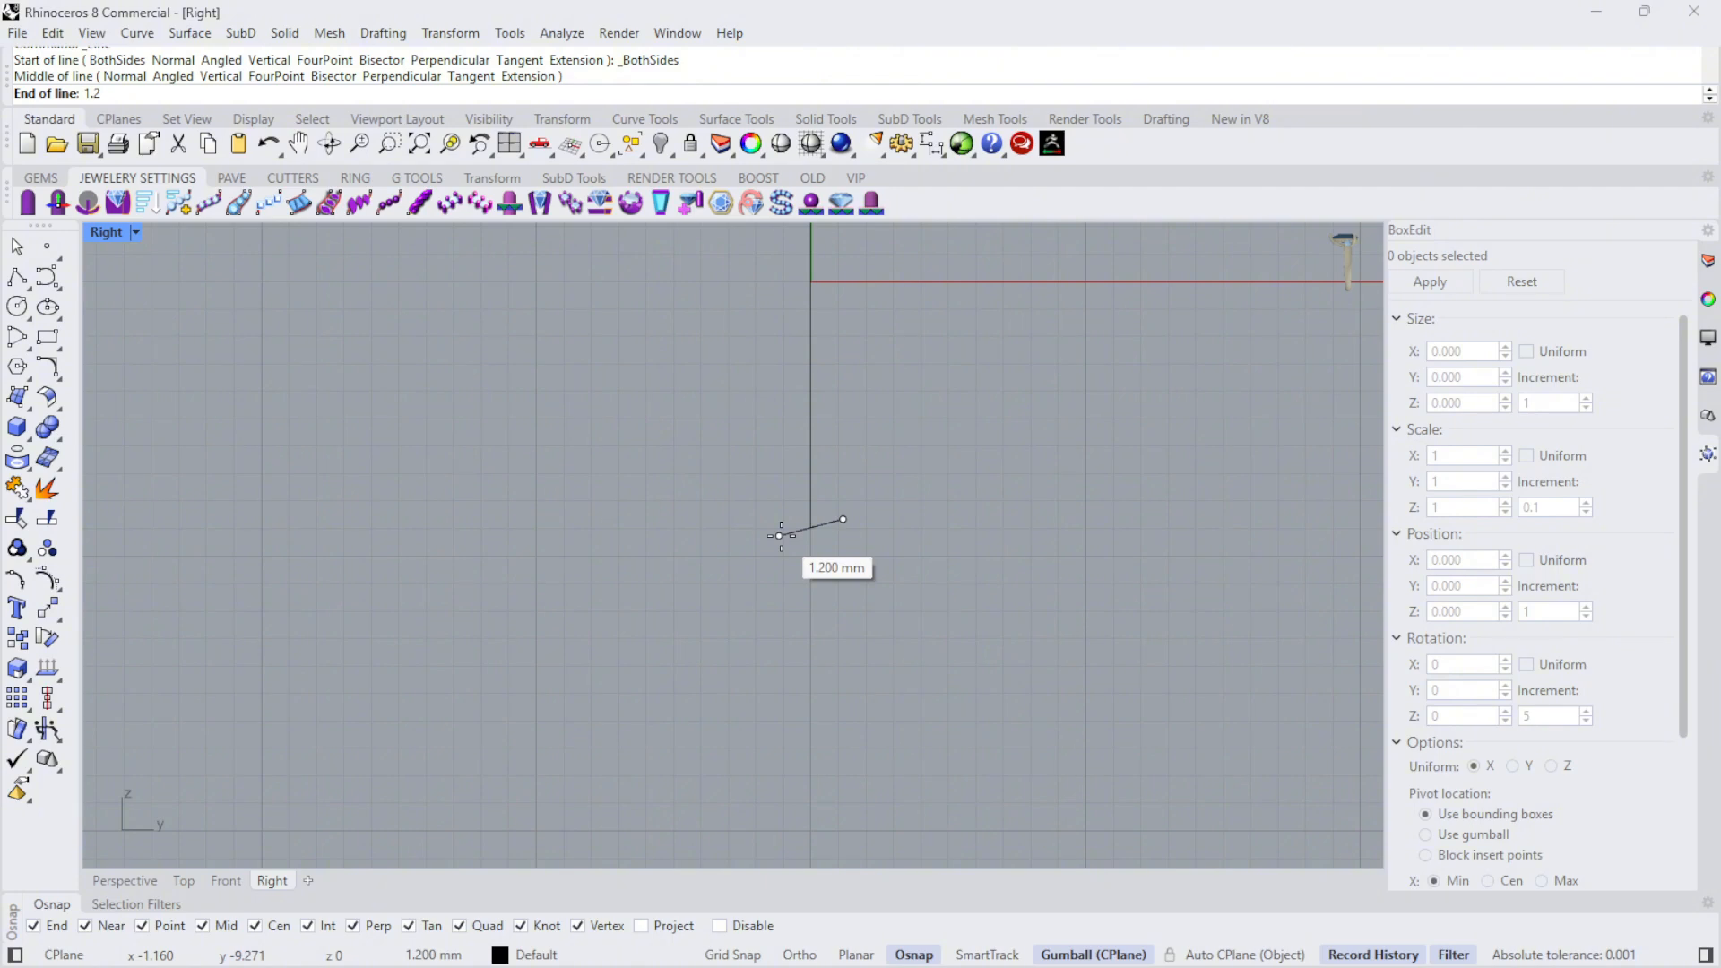
pyautogui.press('BackSpace')
pyautogui.write('3')
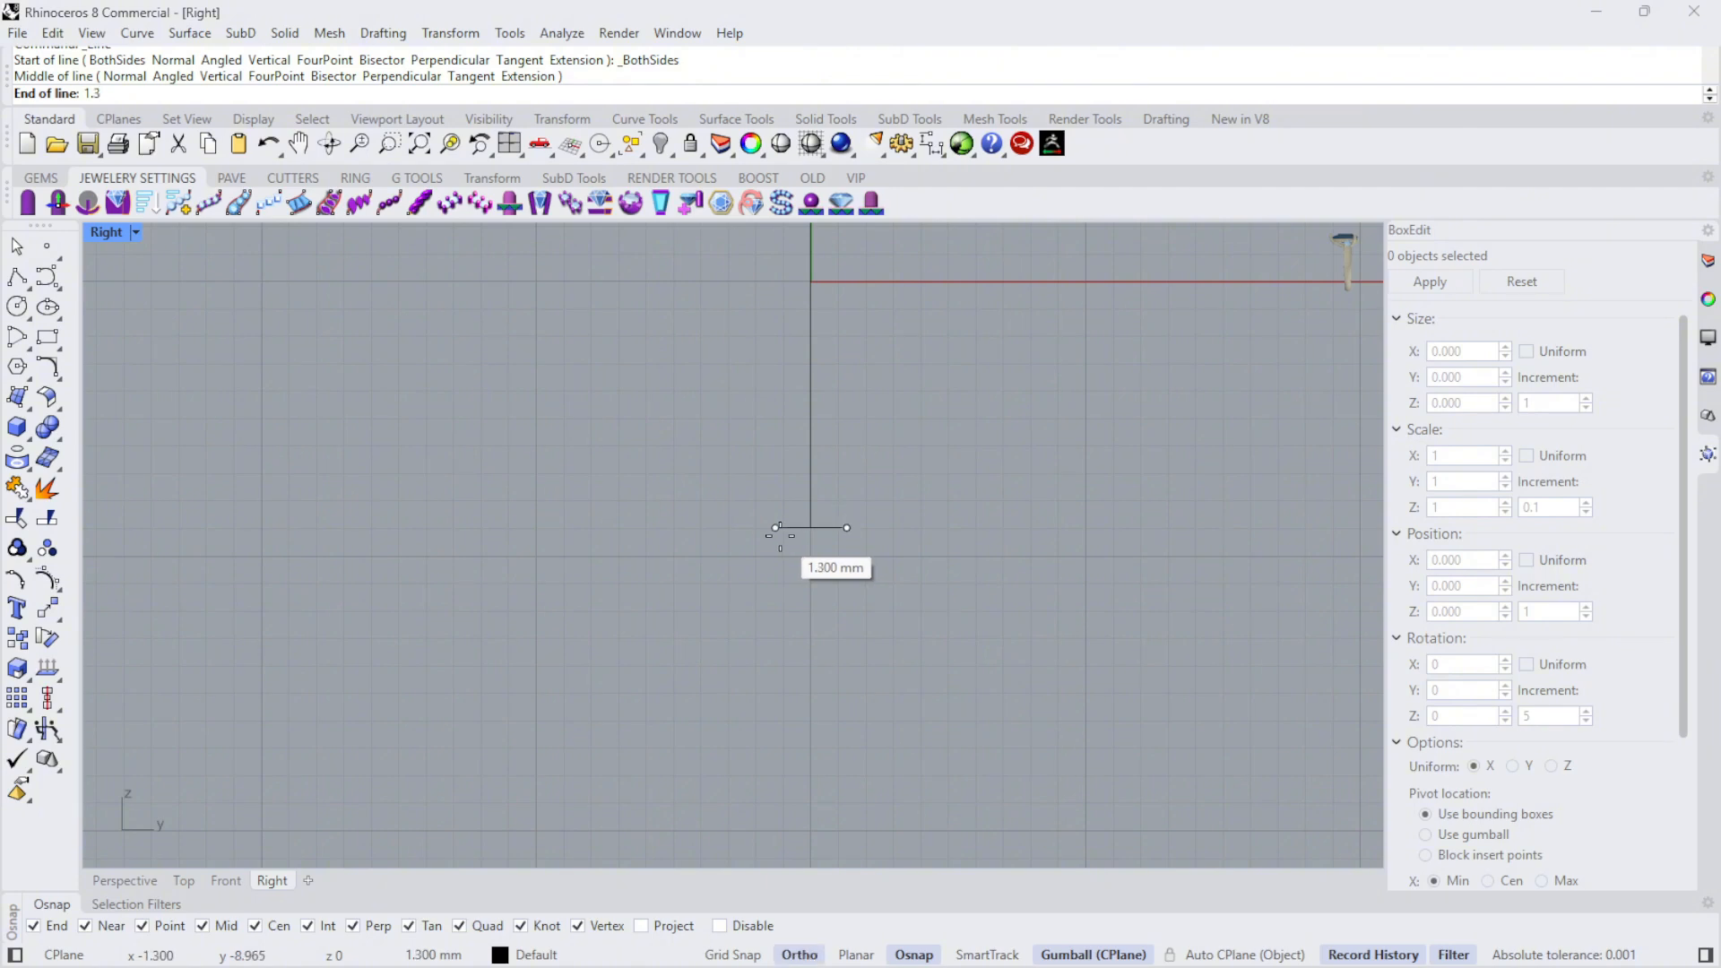
pyautogui.scroll(8, 776, 536)
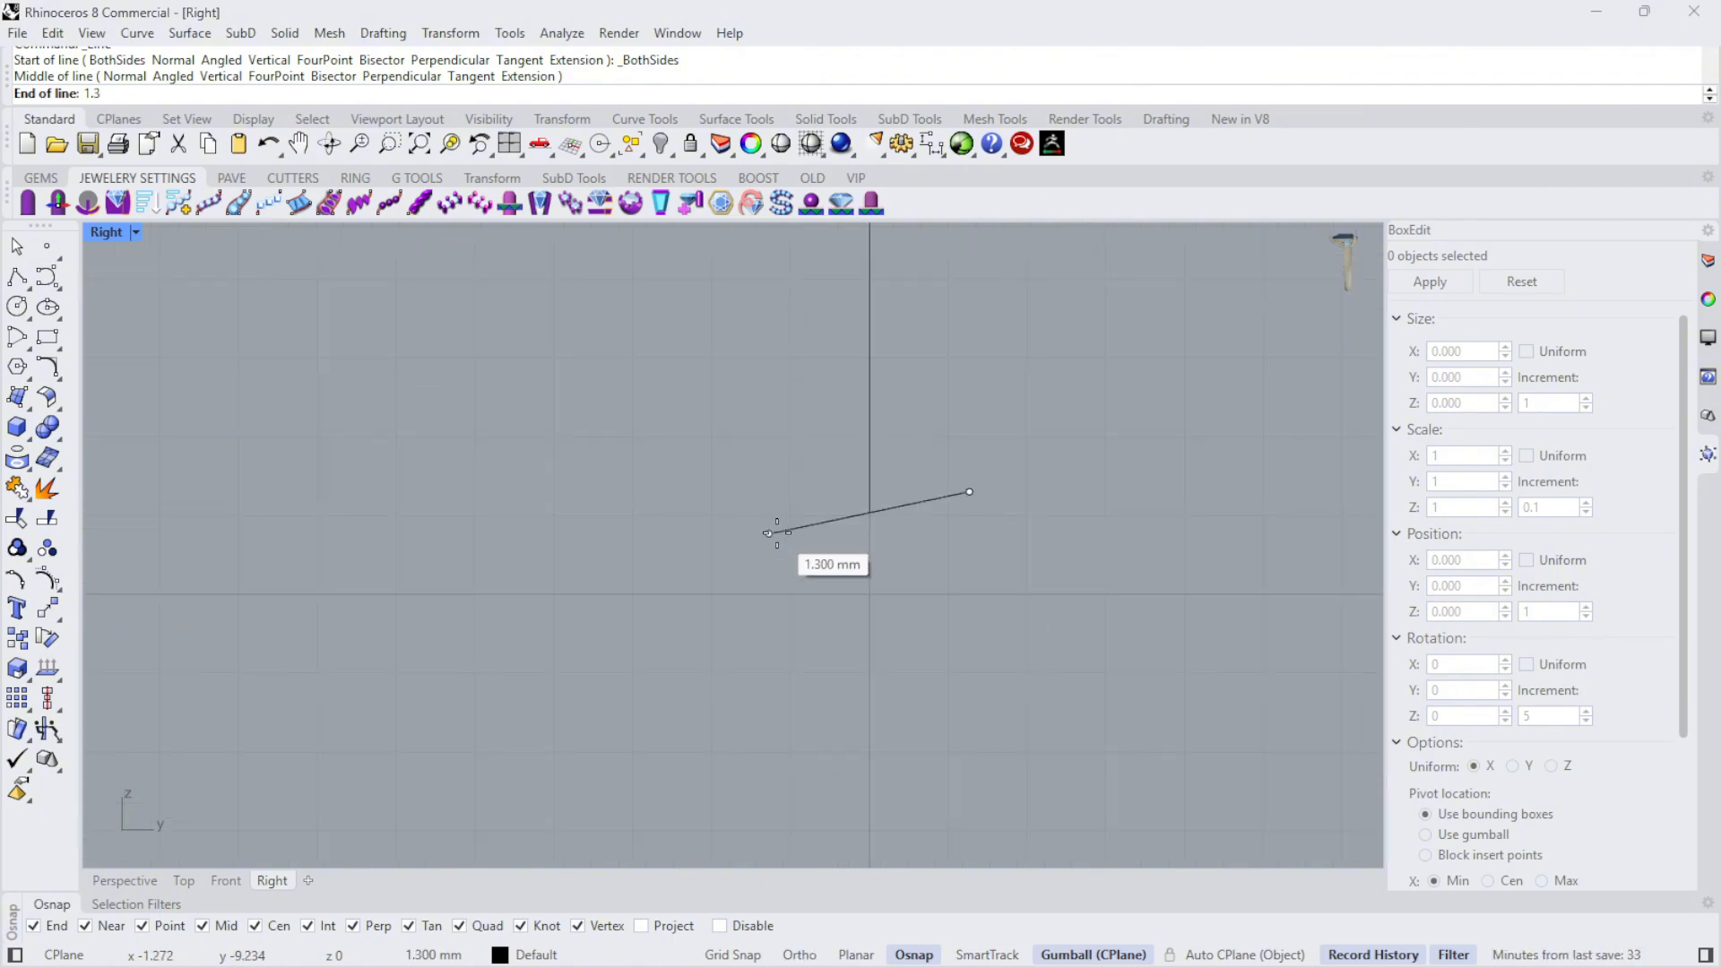
pyautogui.click(741, 493)
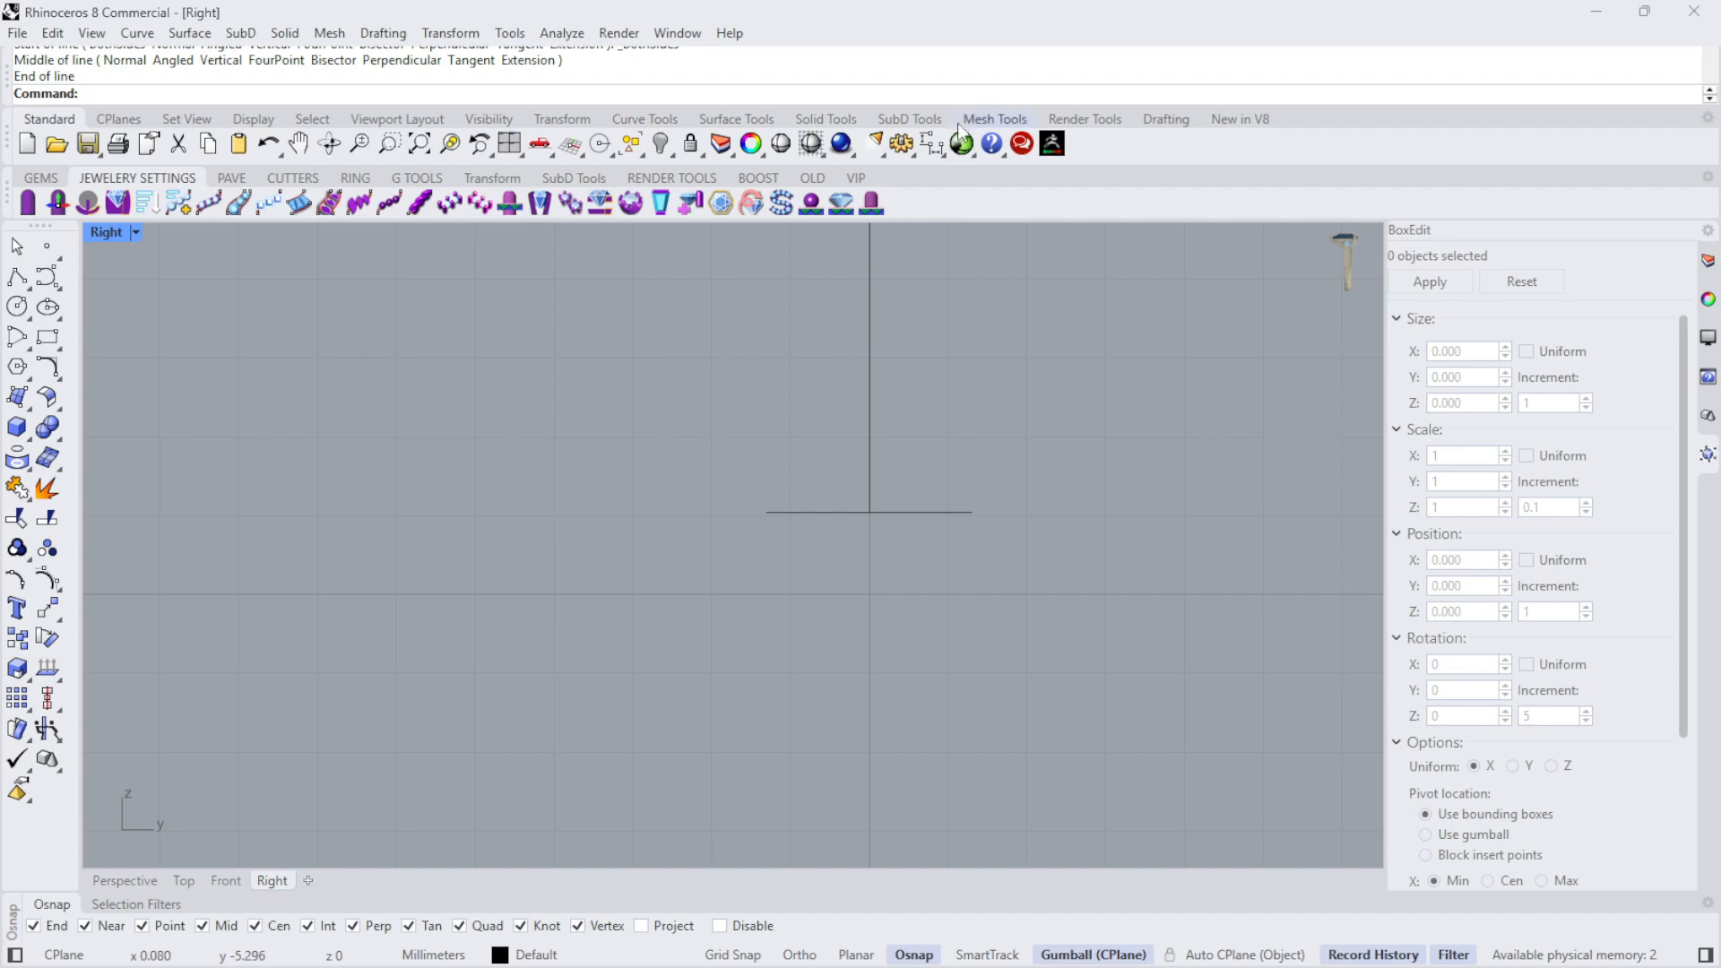
# - Check the horizontal line's full length with a linear dimension below it, and delete that dimension
pyautogui.click(932, 144)
pyautogui.click(766, 512)
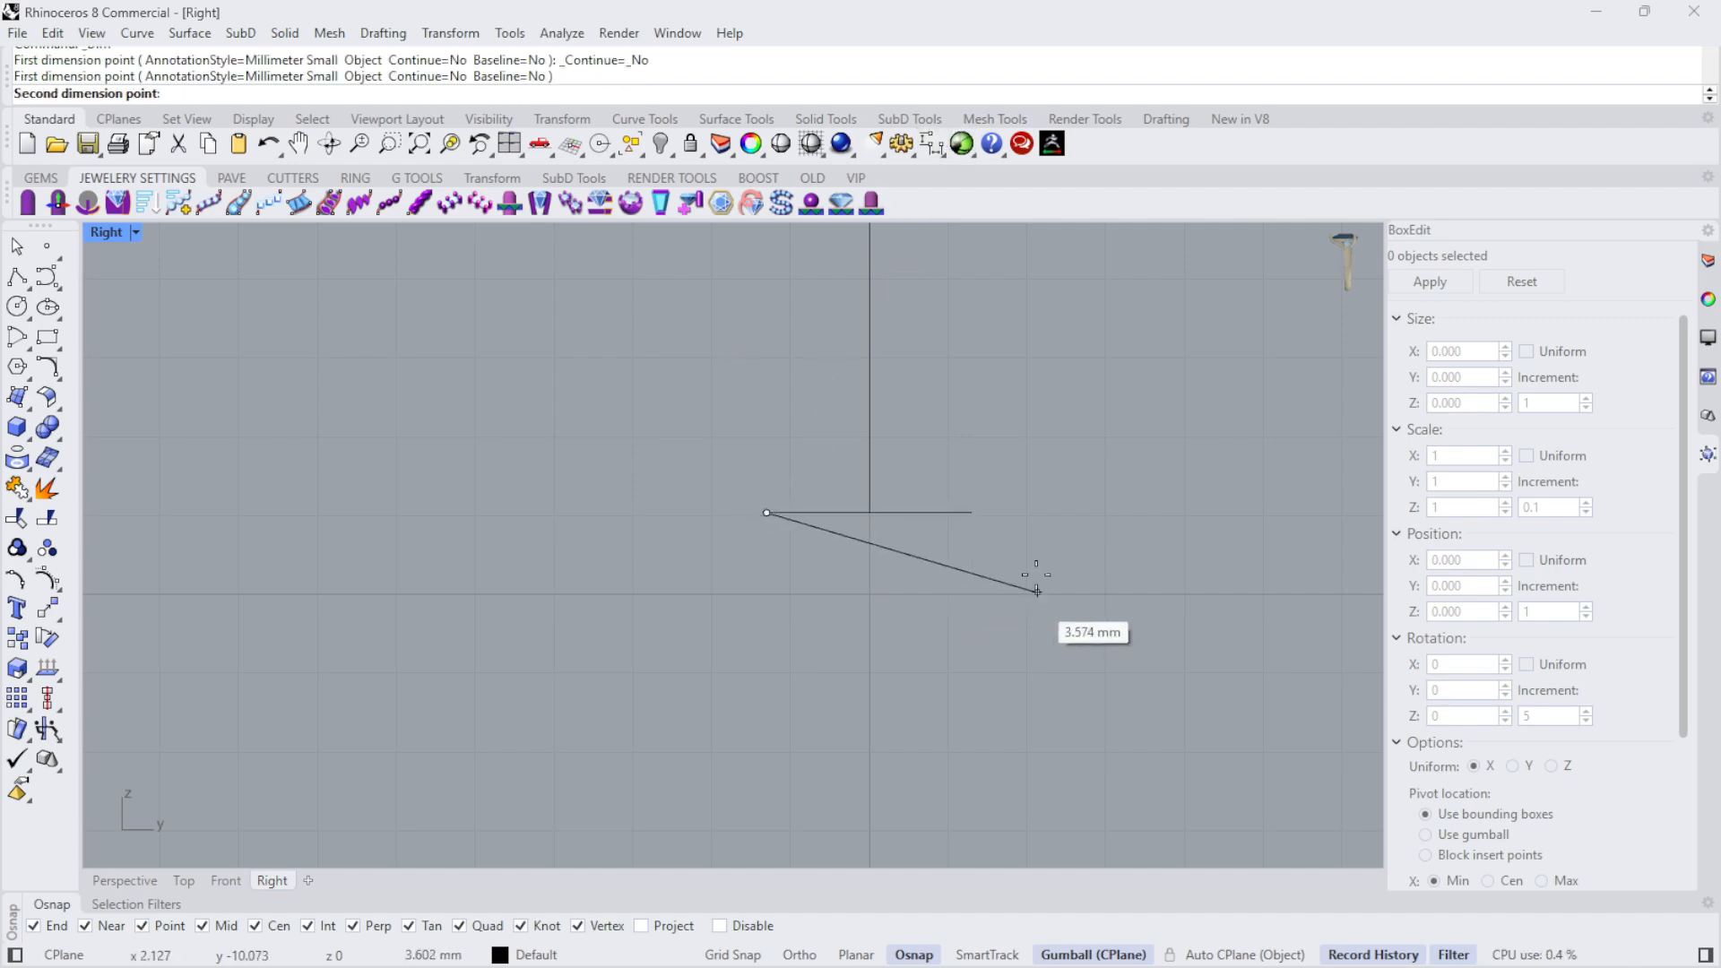
pyautogui.click(972, 512)
pyautogui.click(979, 613)
pyautogui.scroll(-5, 807, 605)
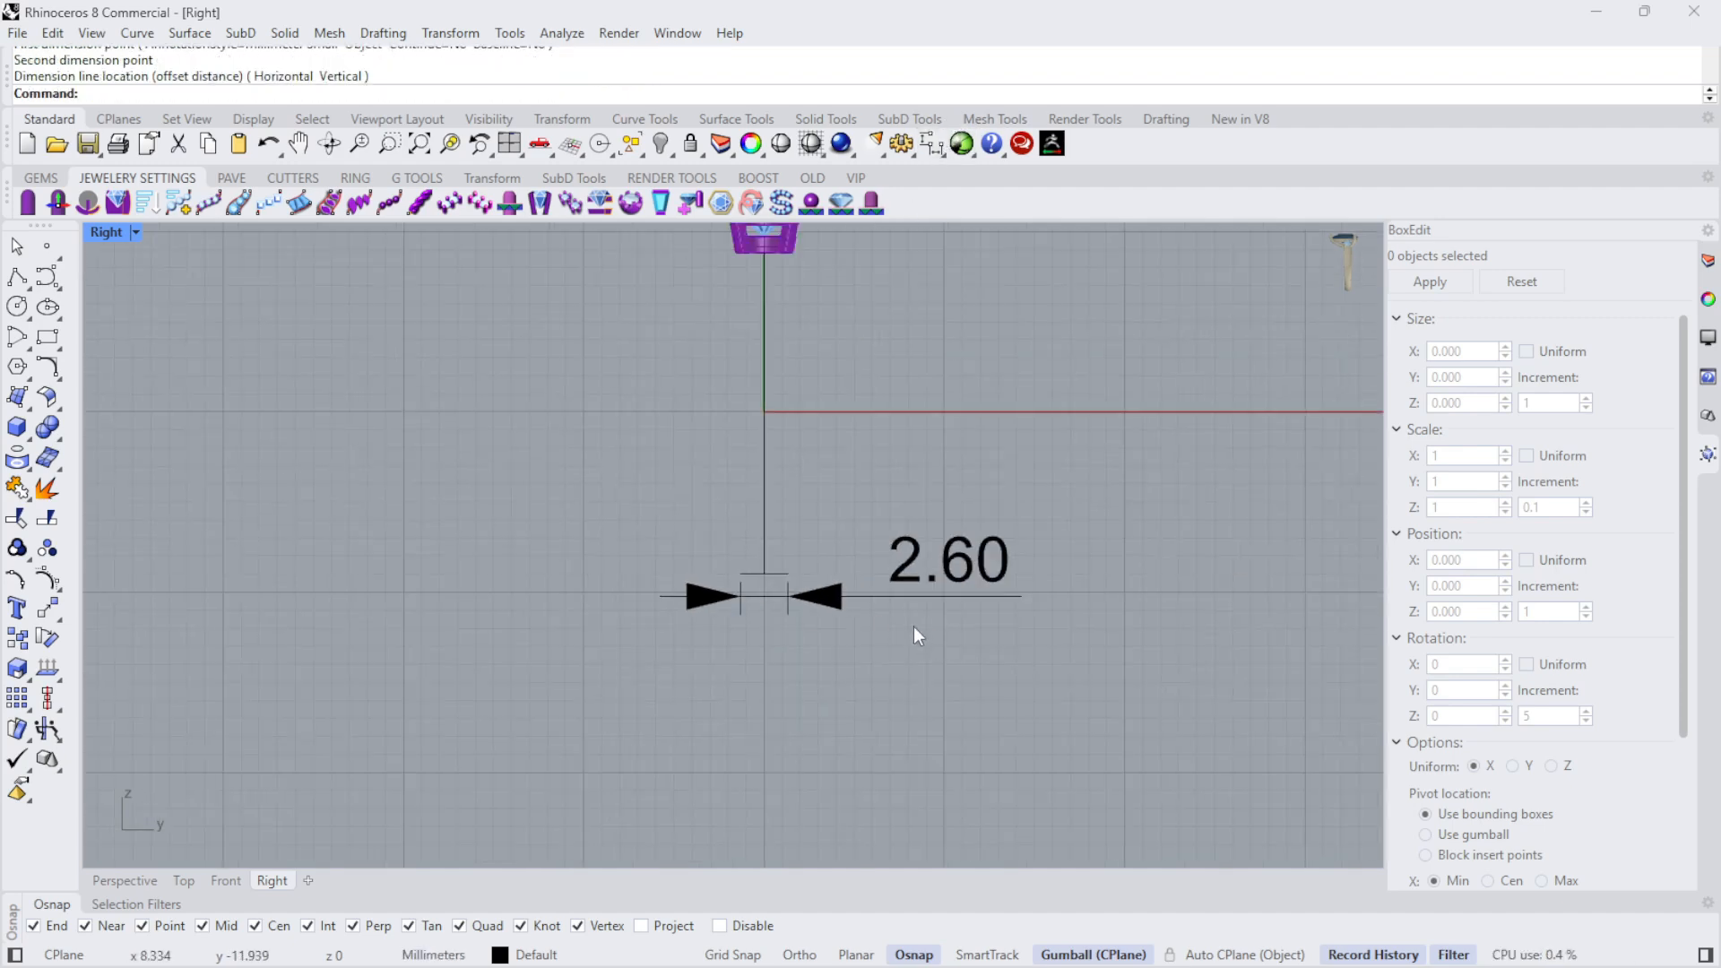
pyautogui.click(839, 598)
pyautogui.press('Delete')
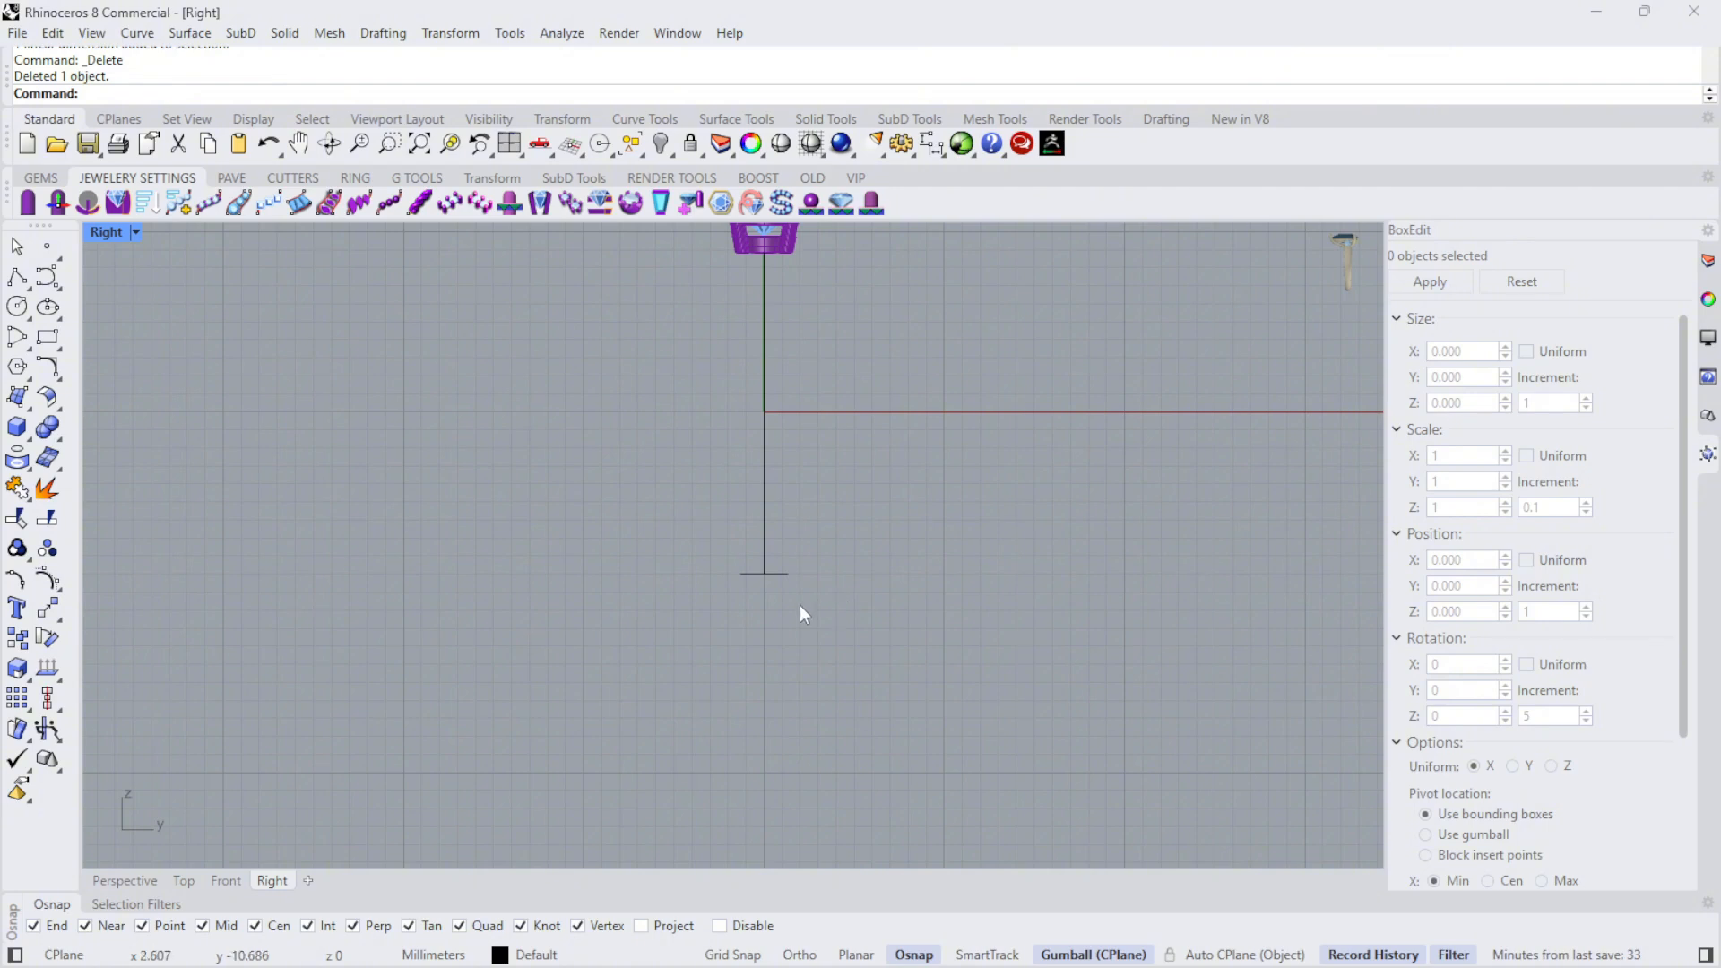
# - Draw a 0.4 mm vertical line straight down from the left end of the horizontal line
pyautogui.scroll(5, 740, 581)
pyautogui.click(17, 280)
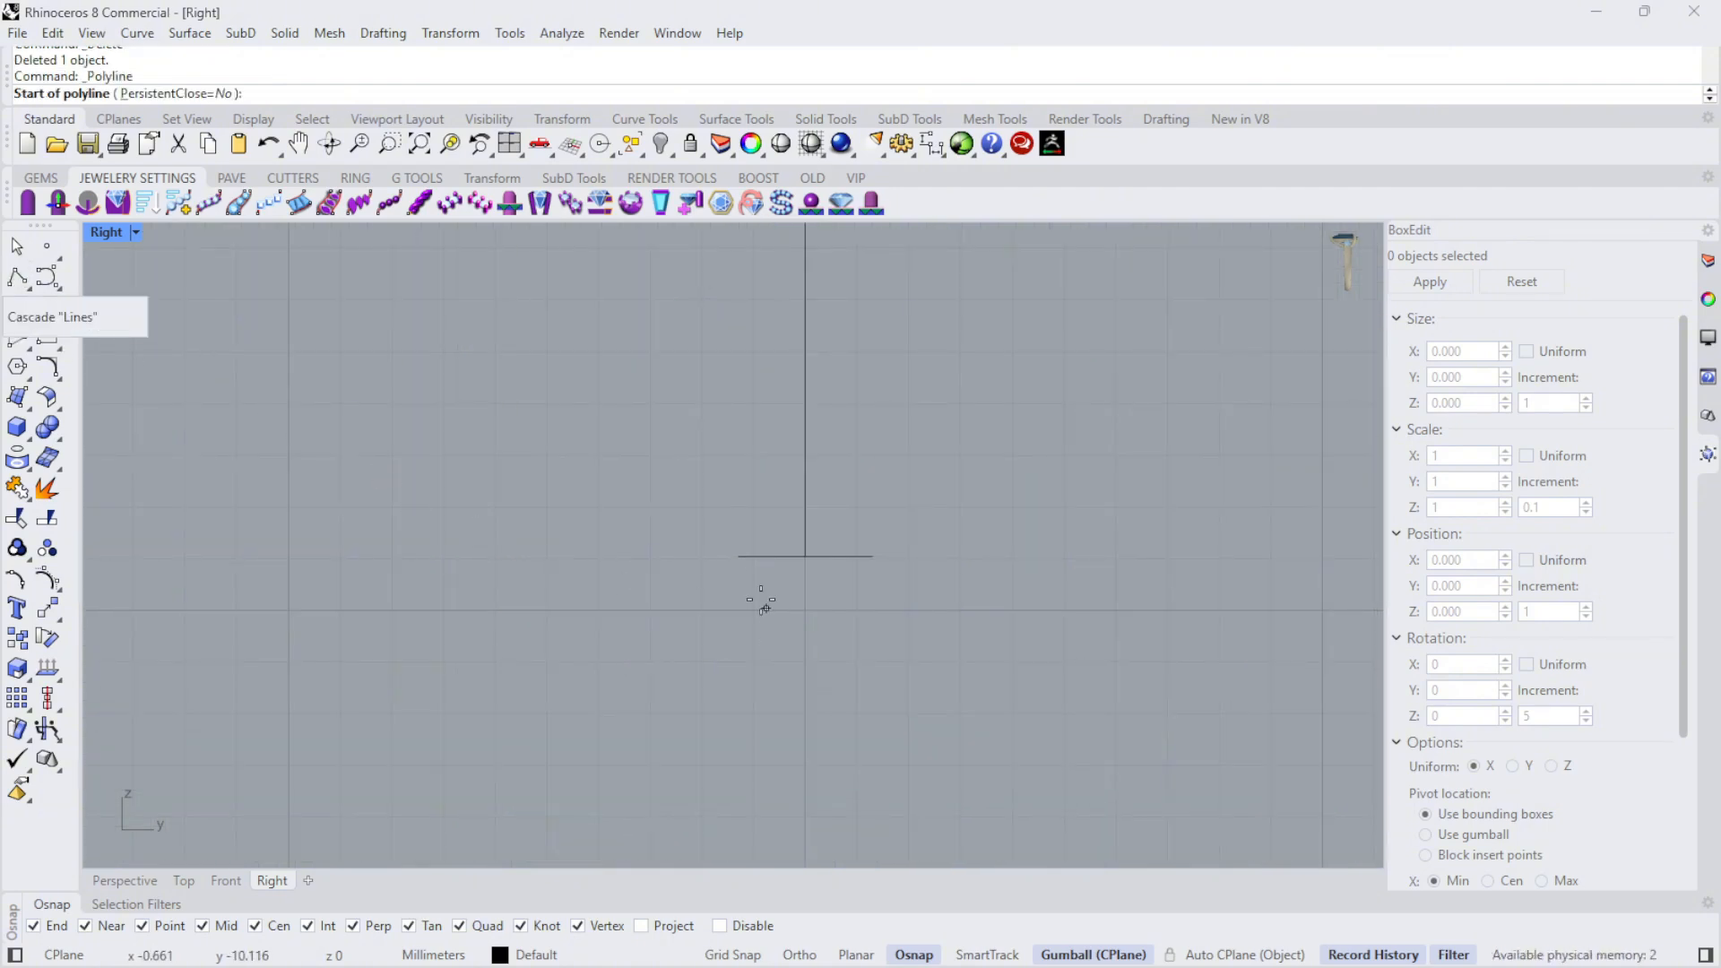
pyautogui.click(735, 556)
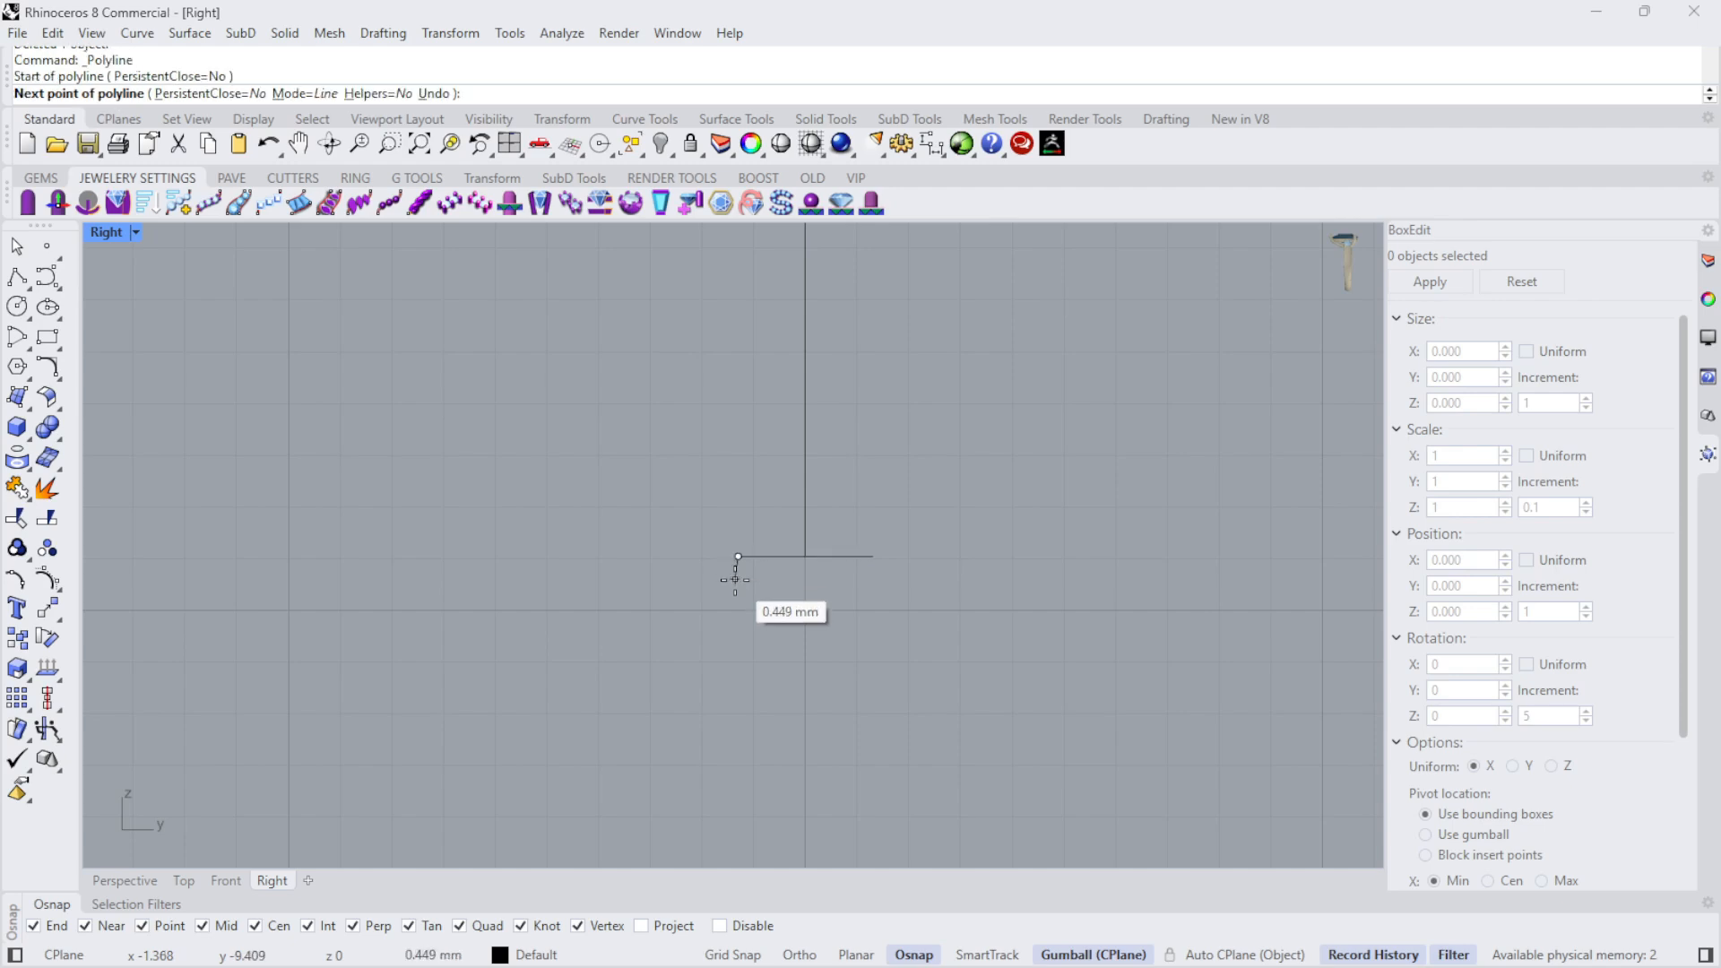
pyautogui.write('.4')
pyautogui.scroll(5, 735, 579)
pyautogui.press('F8')
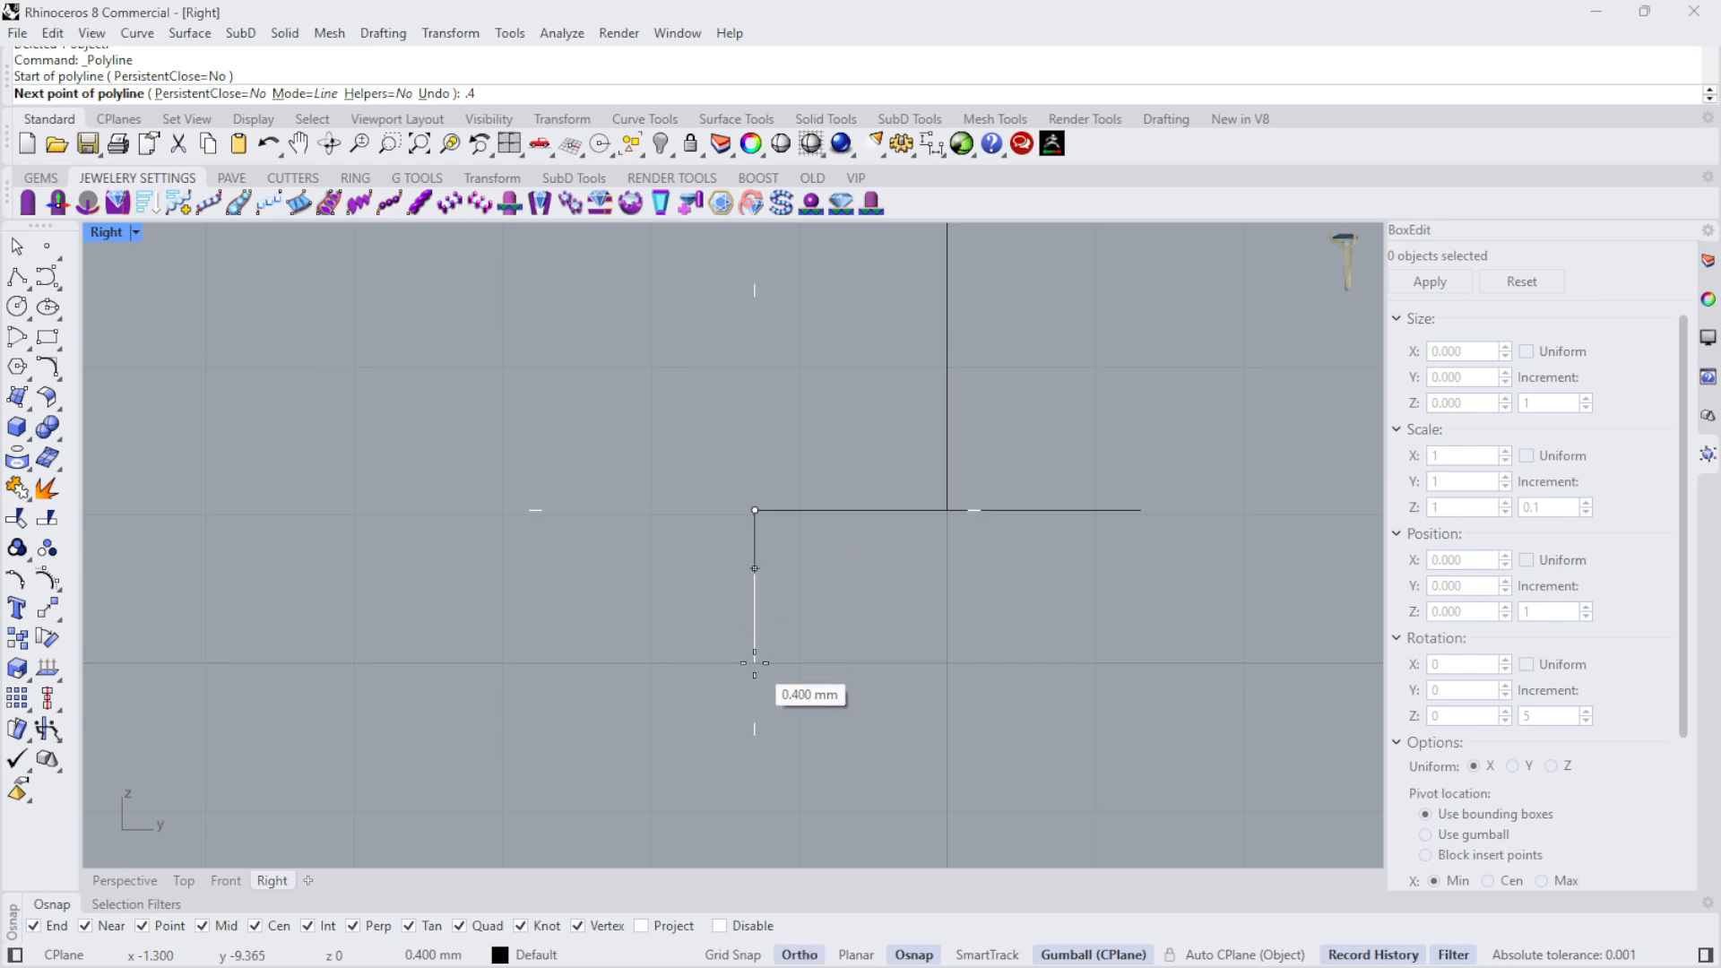
pyautogui.press('Return')
pyautogui.press('F8')
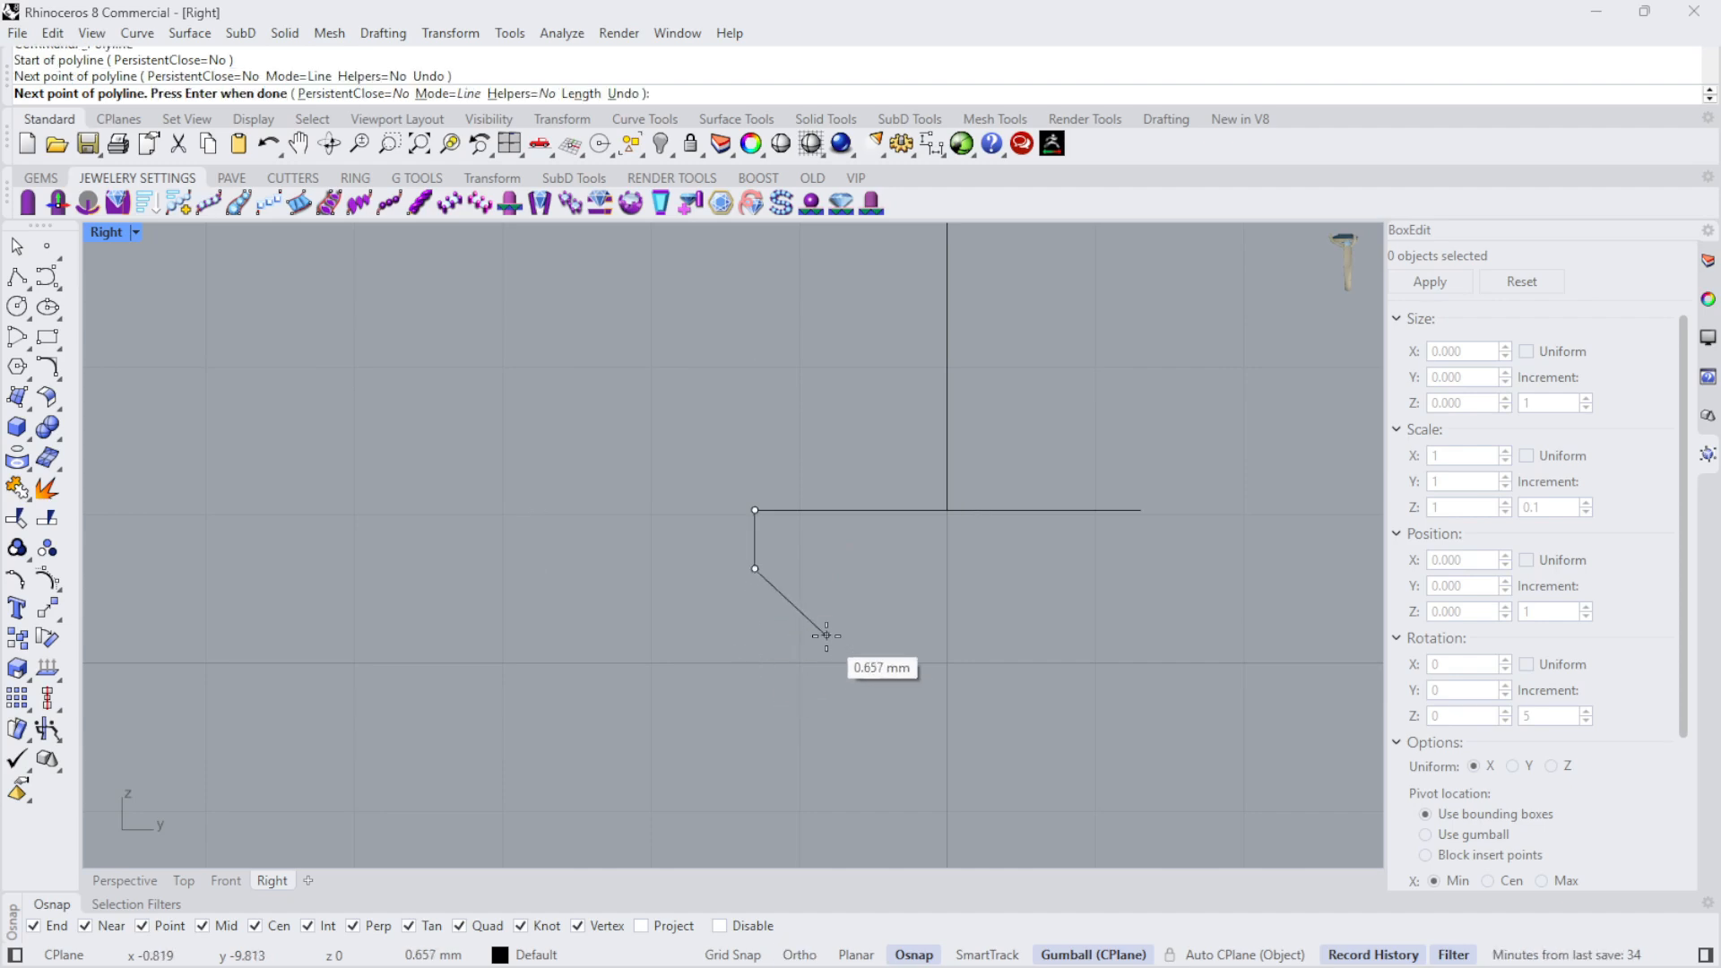
pyautogui.press('Return')
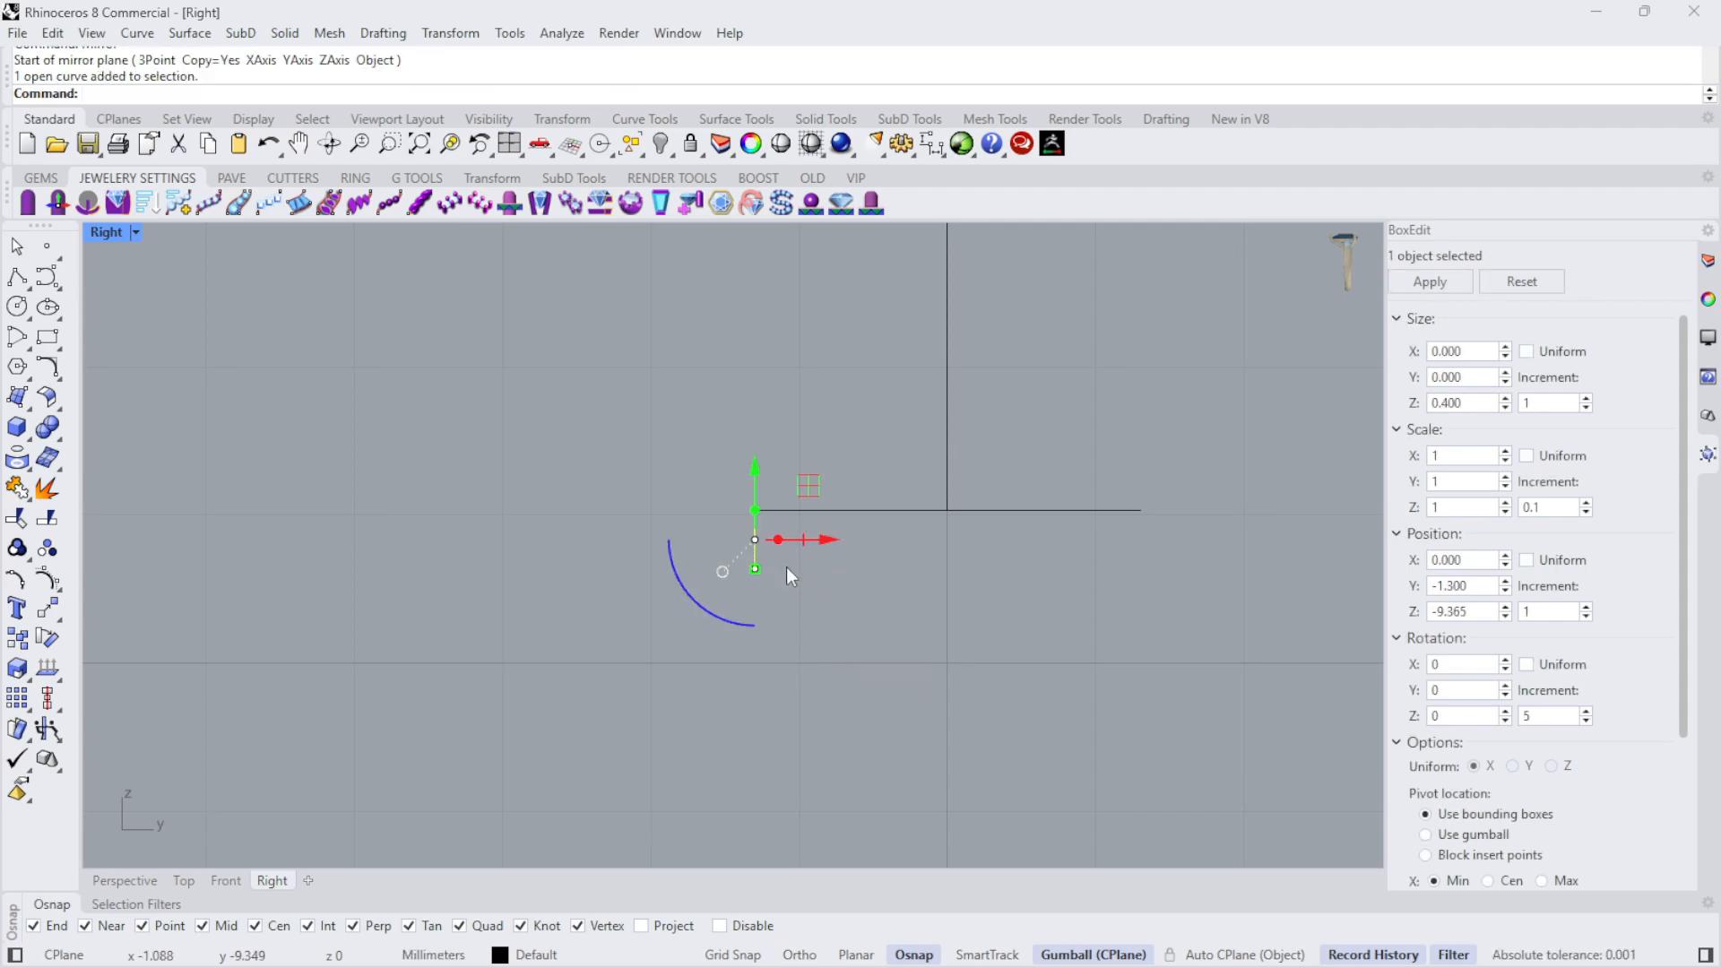
# - Mirror a copy of the short vertical line to the other end, about the vertical axis through the horizontal line's midpoint
pyautogui.write('Mirror')
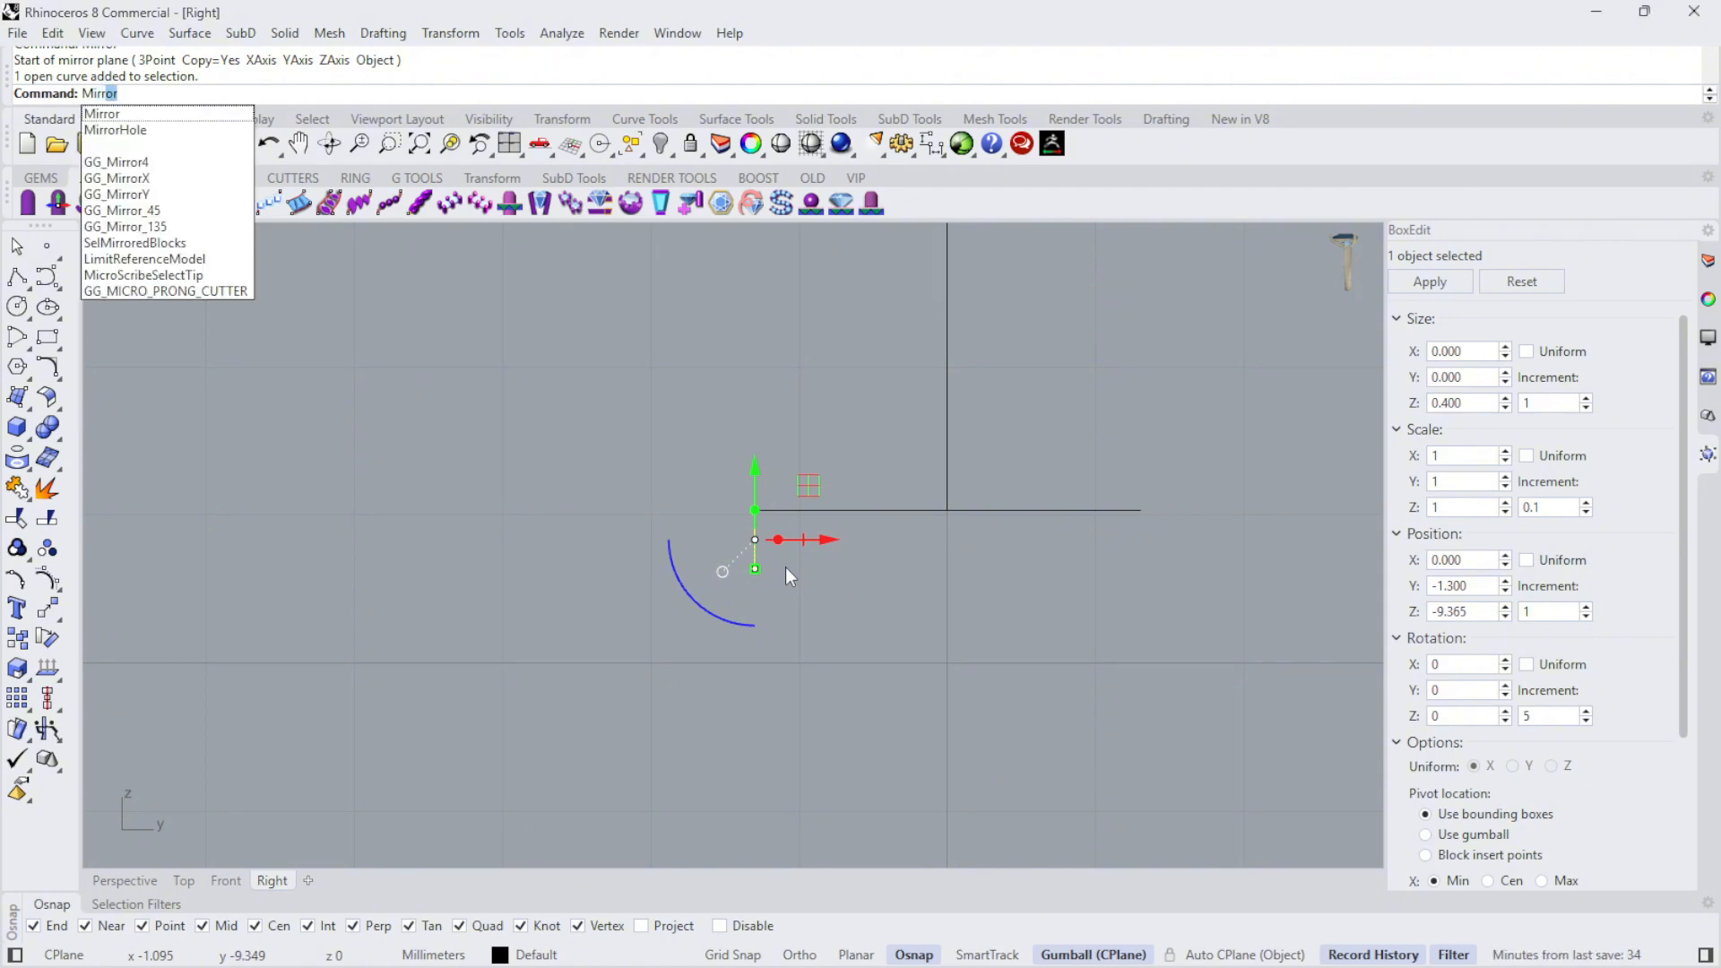
pyautogui.press('Return')
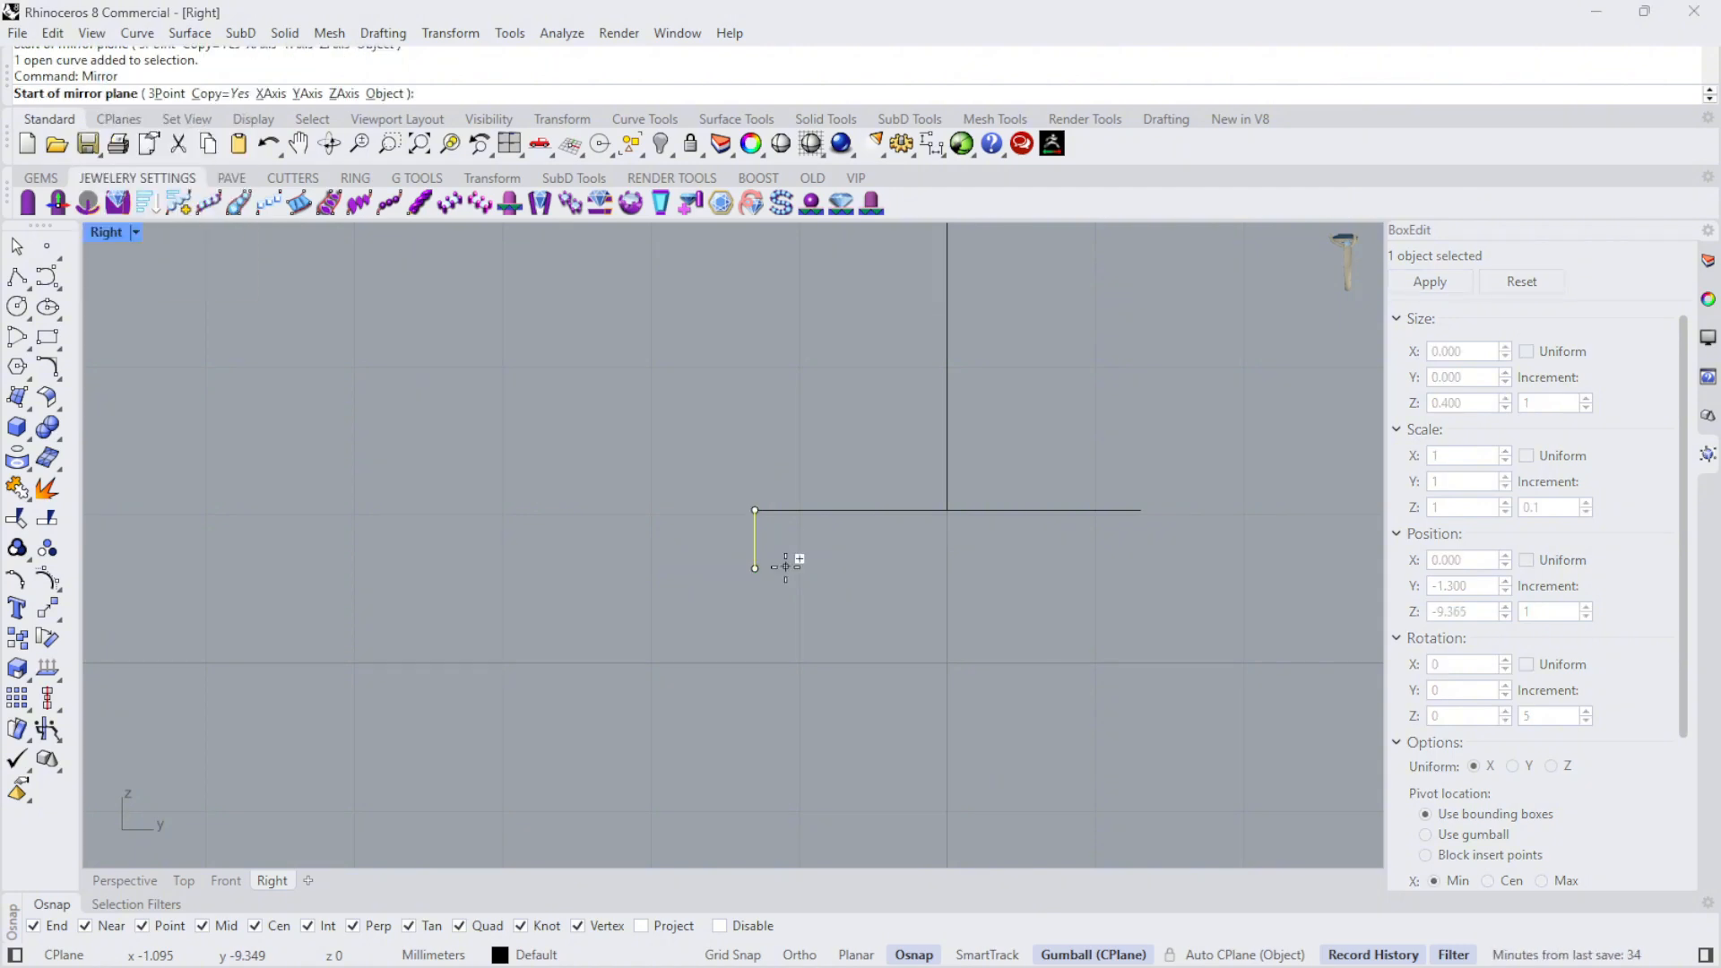
pyautogui.click(948, 509)
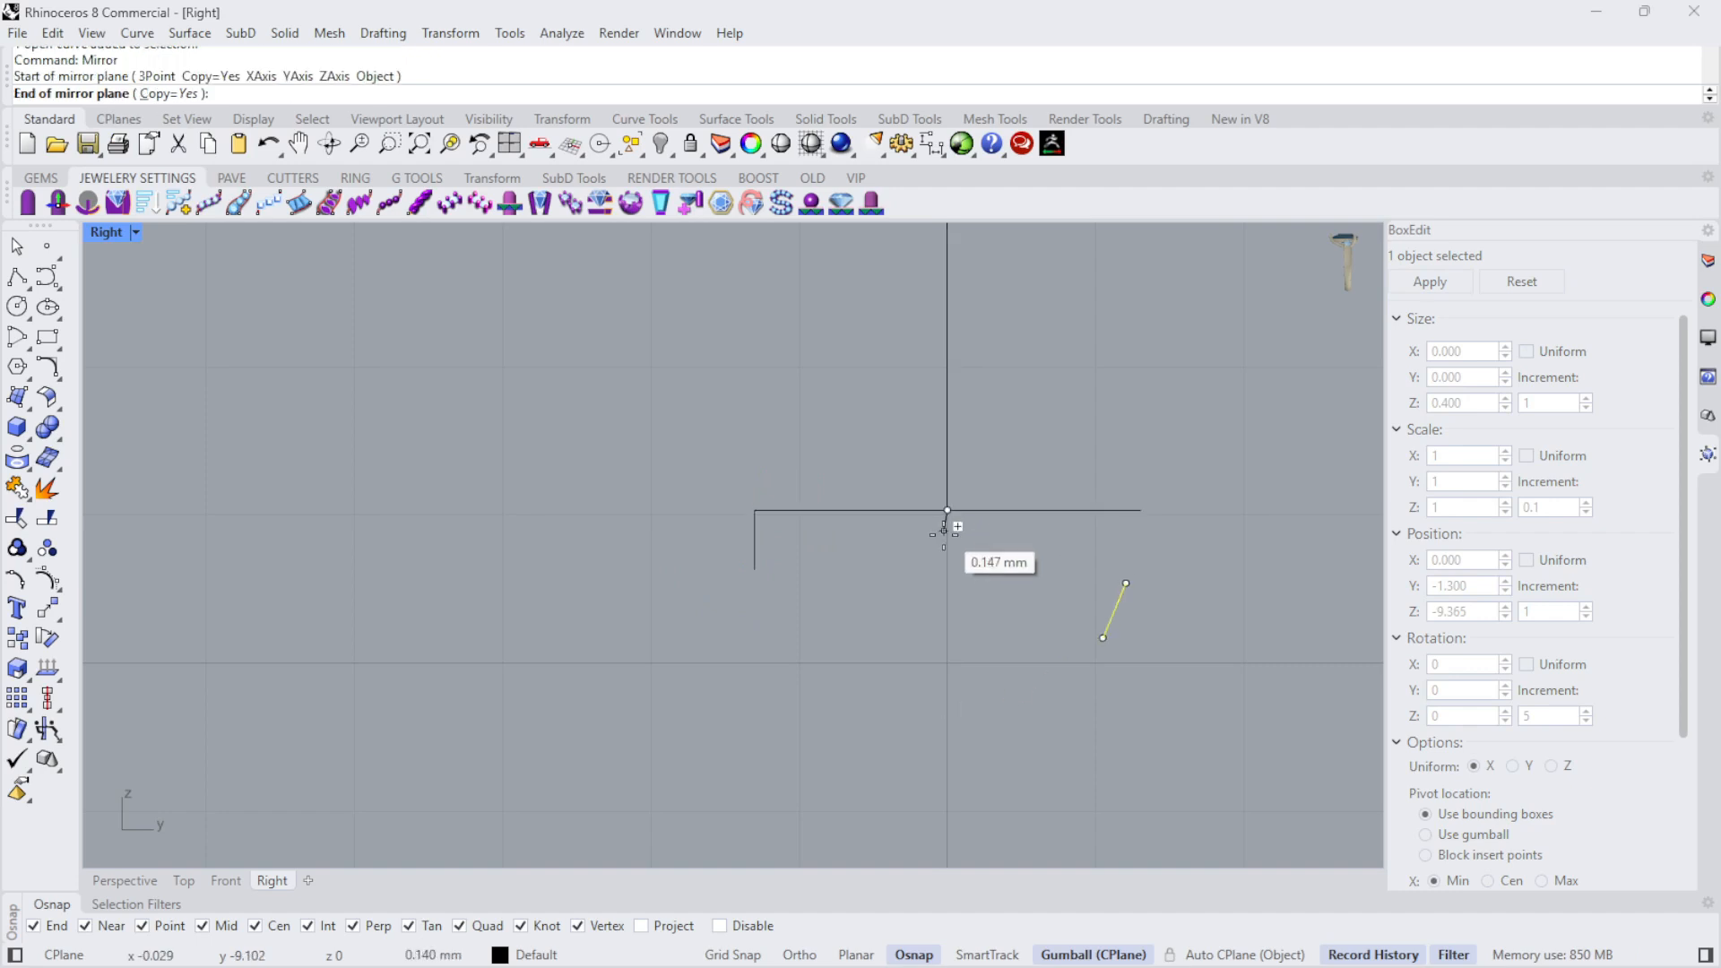
pyautogui.press('F8')
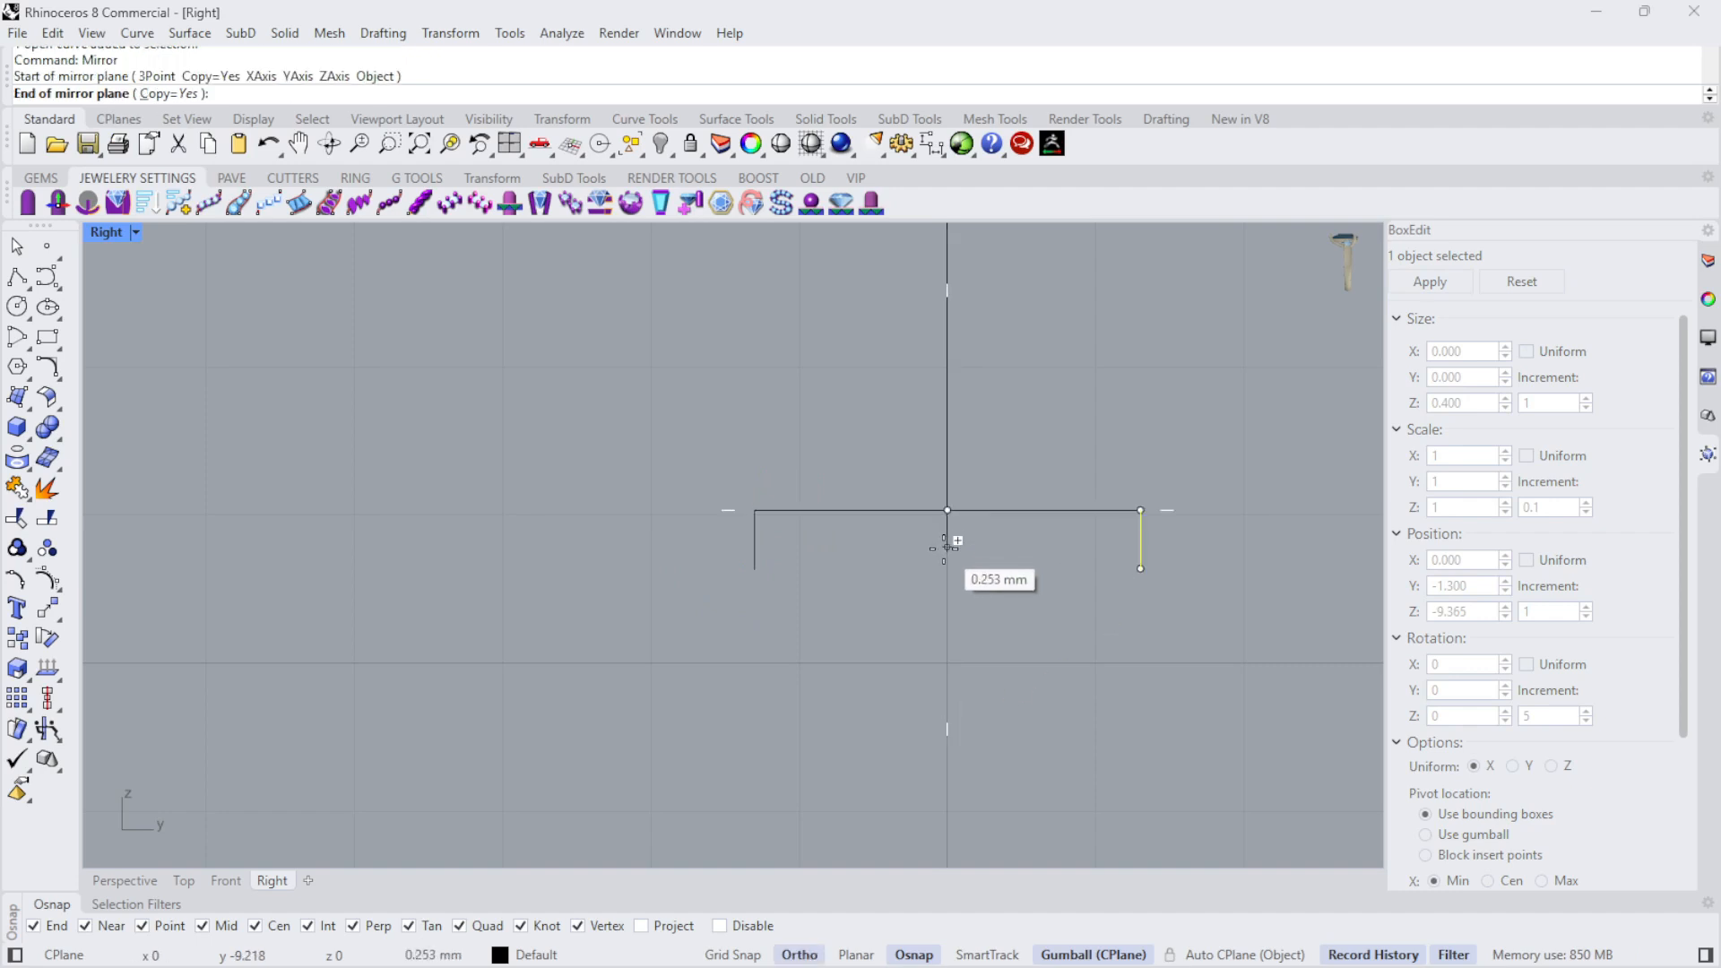
pyautogui.click(943, 618)
pyautogui.press('Escape')
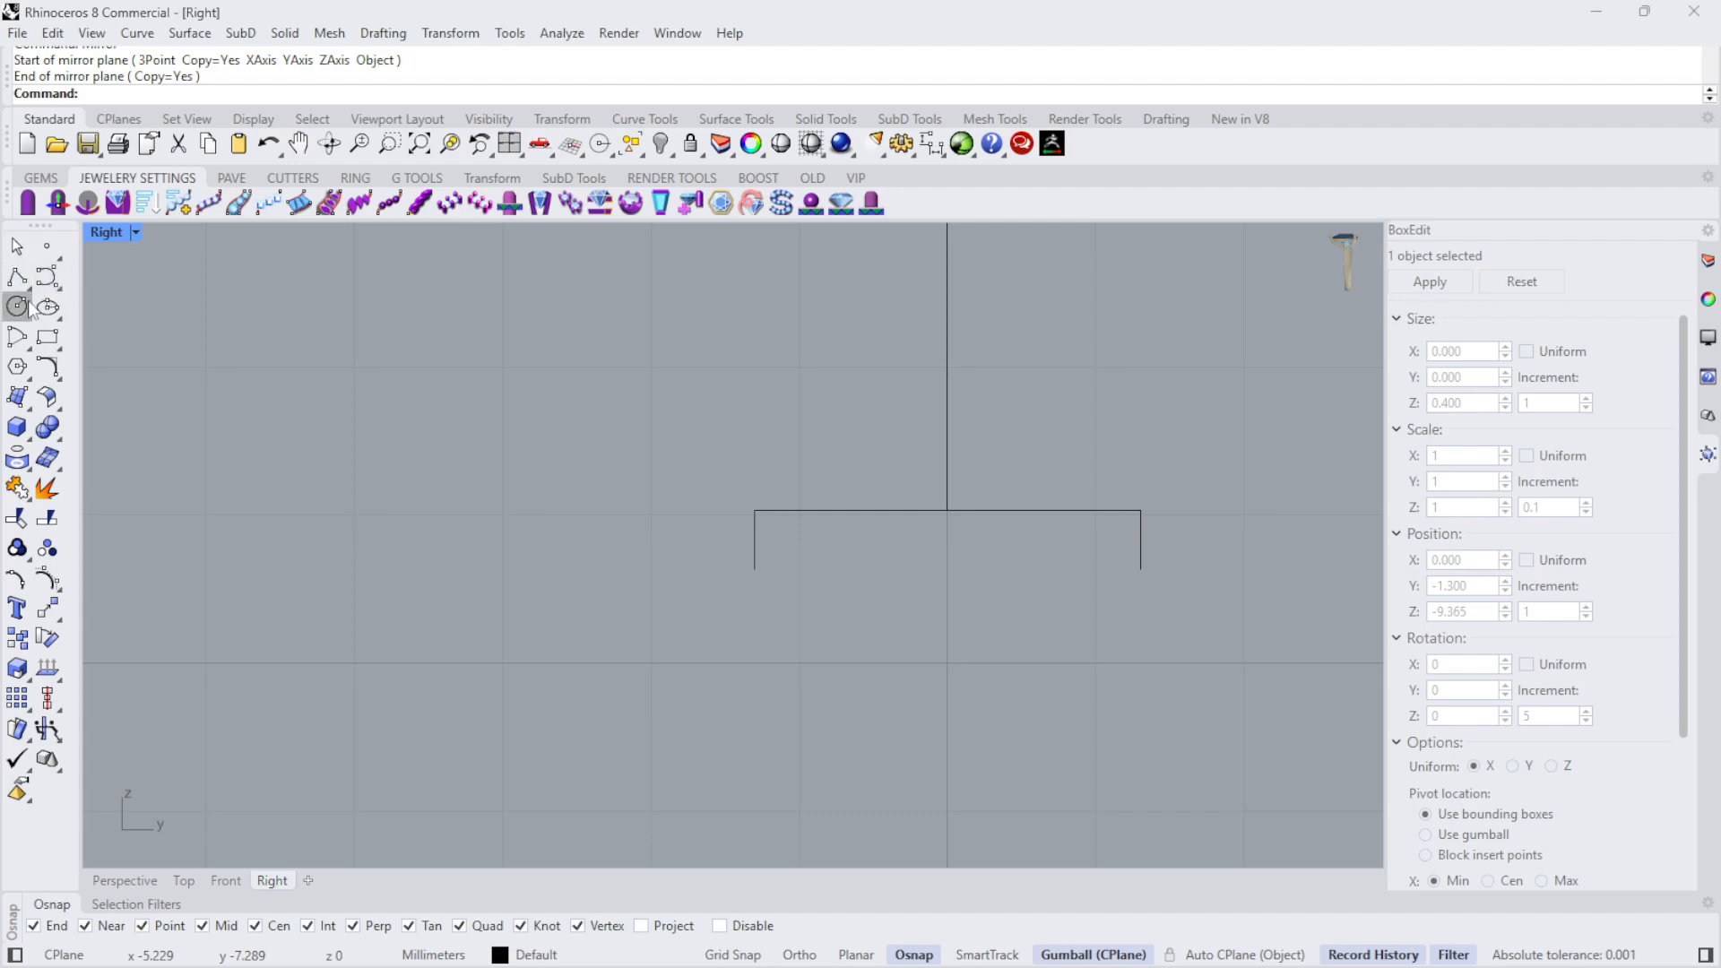
# - Draw an arc with a radius of about 2.04 mm between the horizontal line's two ends, bulging upward
pyautogui.moveTo(24, 350)
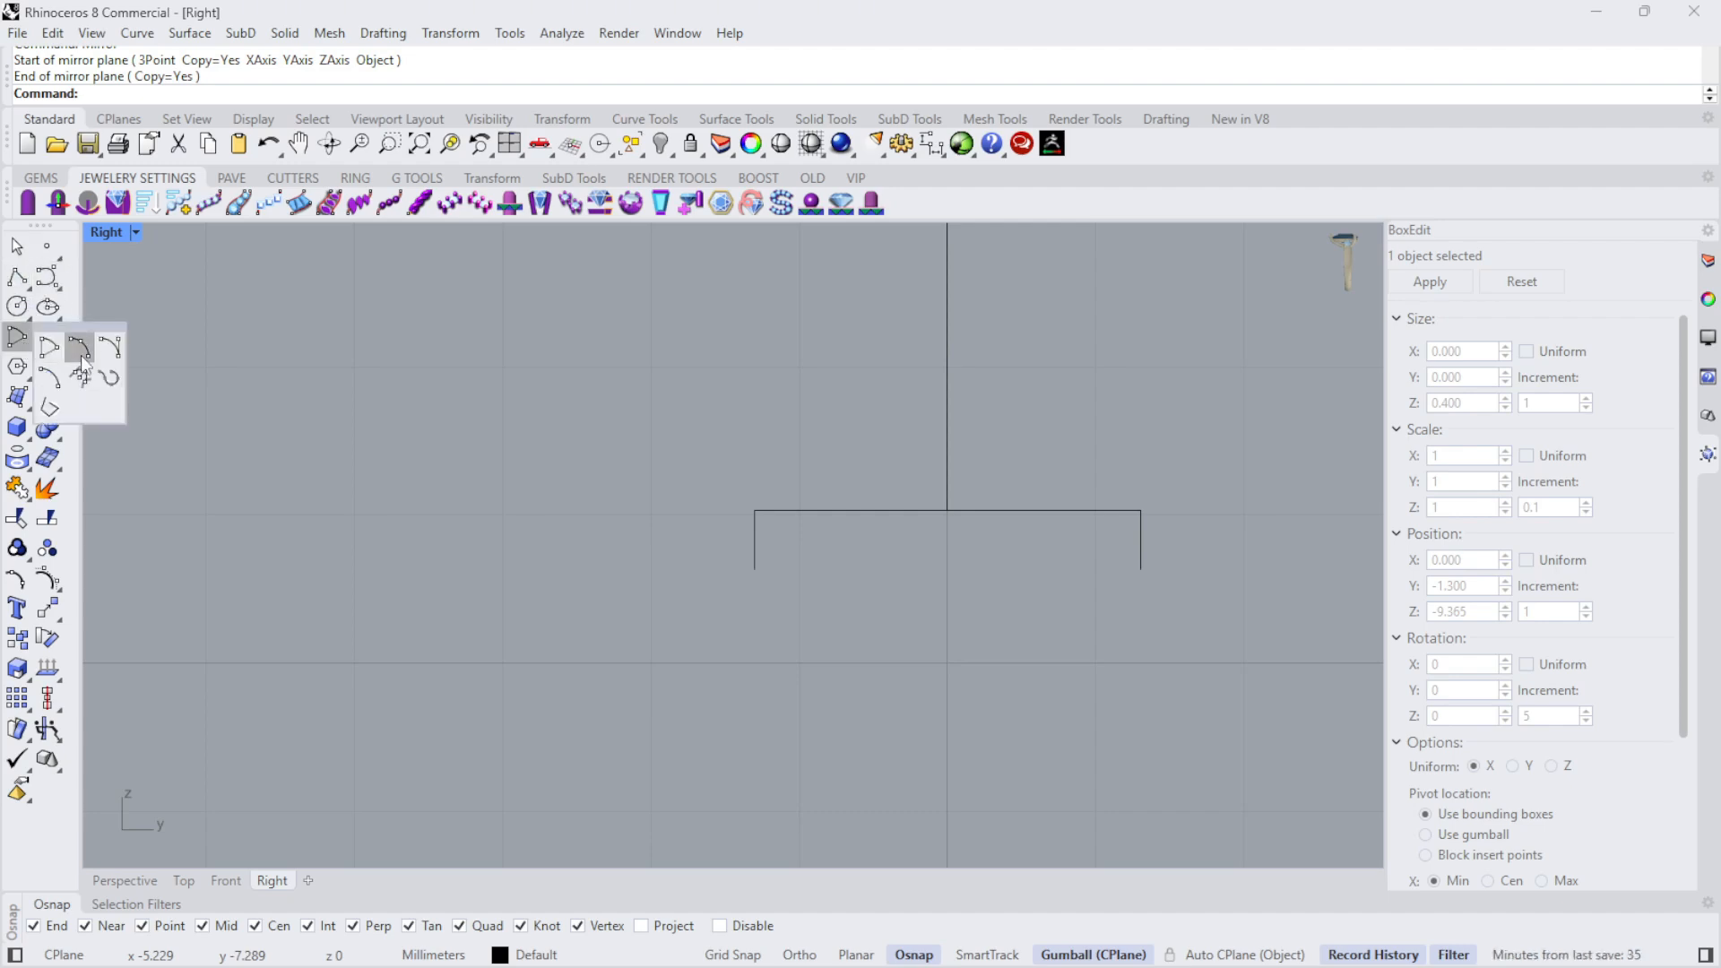
pyautogui.click(29, 348)
pyautogui.click(77, 349)
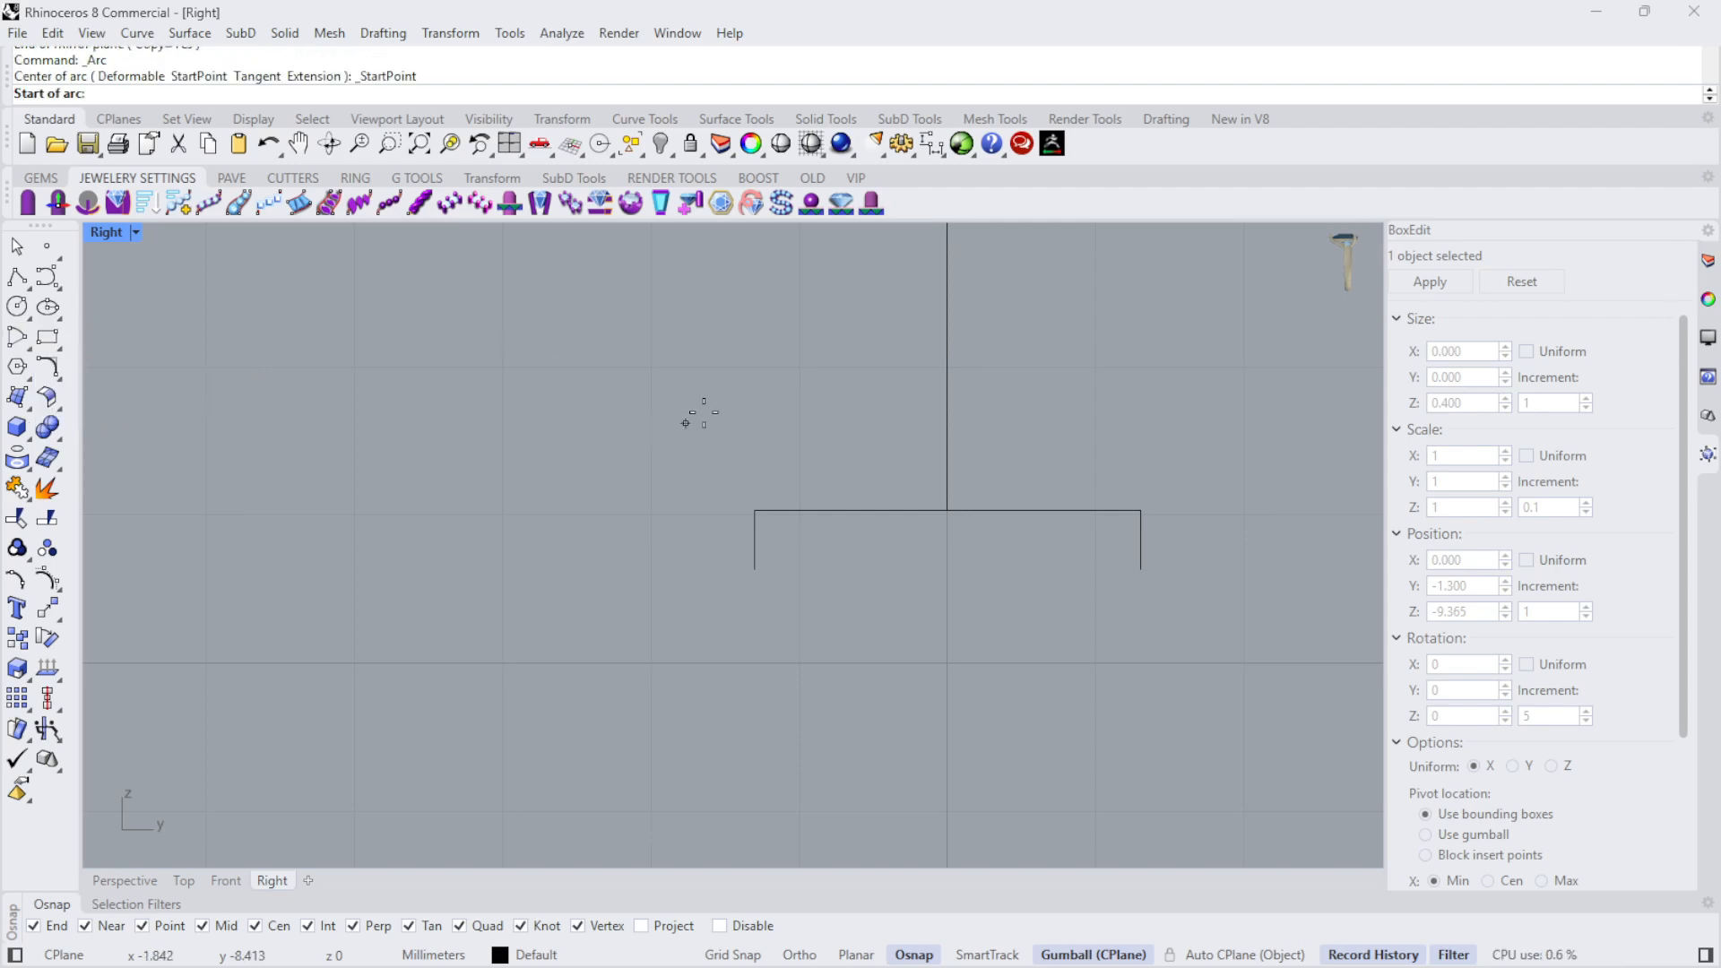
pyautogui.click(754, 511)
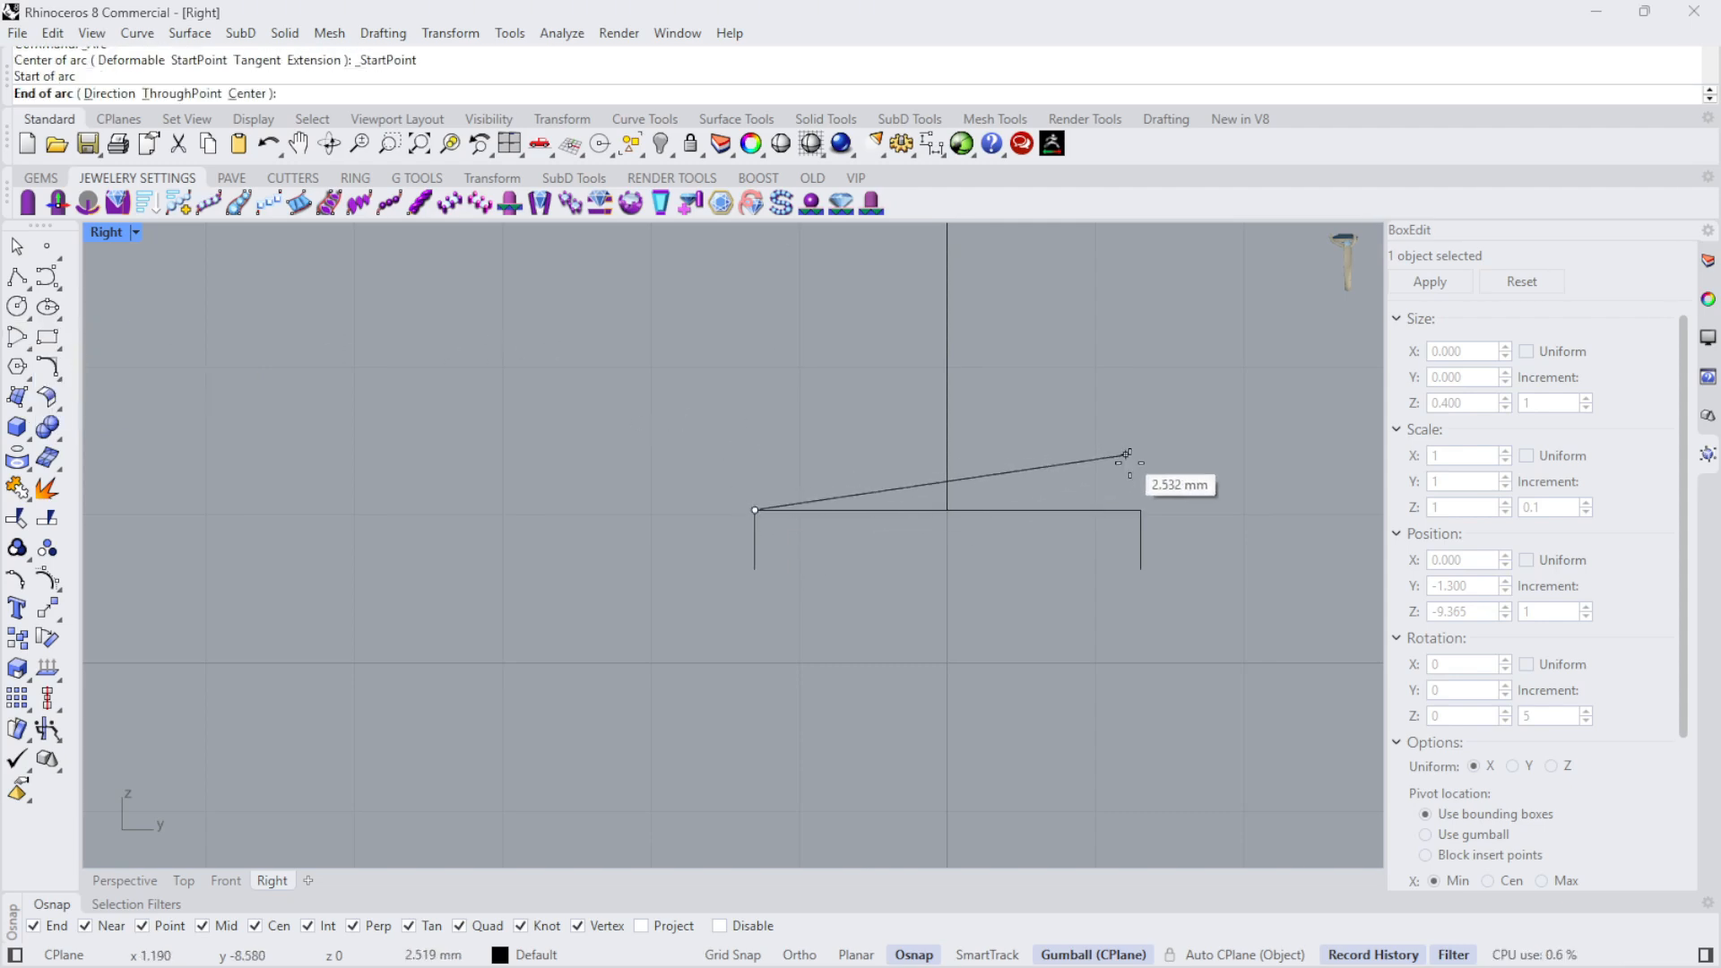
pyautogui.click(1140, 509)
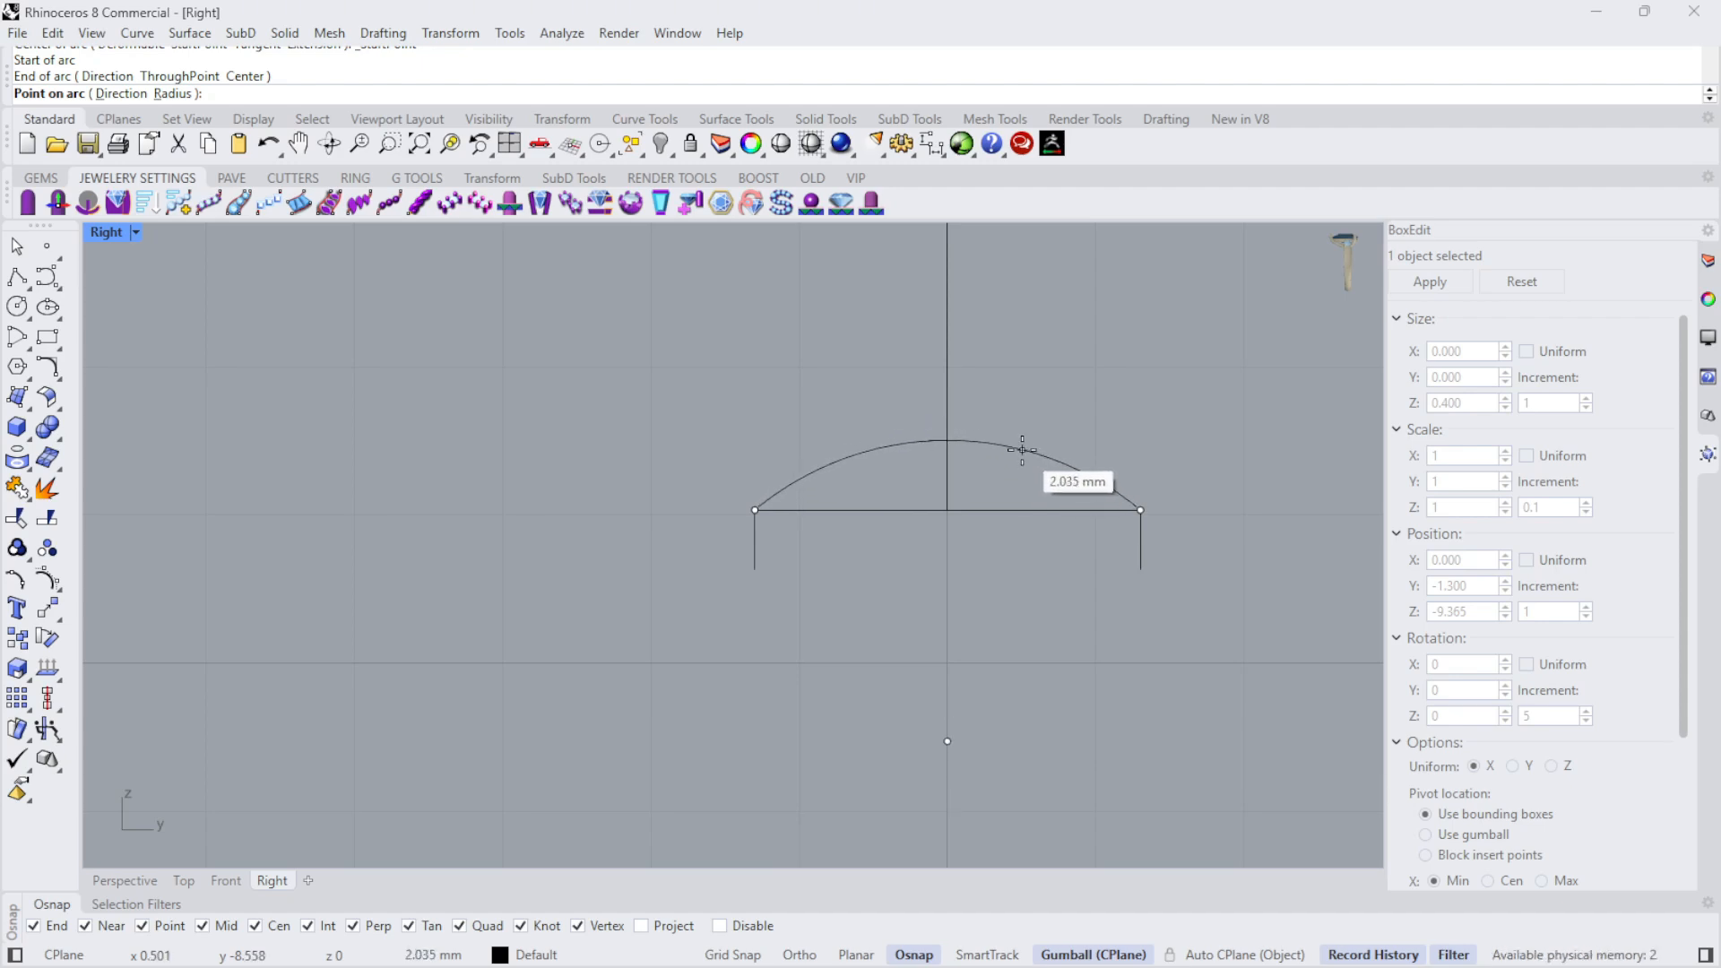
pyautogui.click(1023, 449)
pyautogui.scroll(-6, 985, 409)
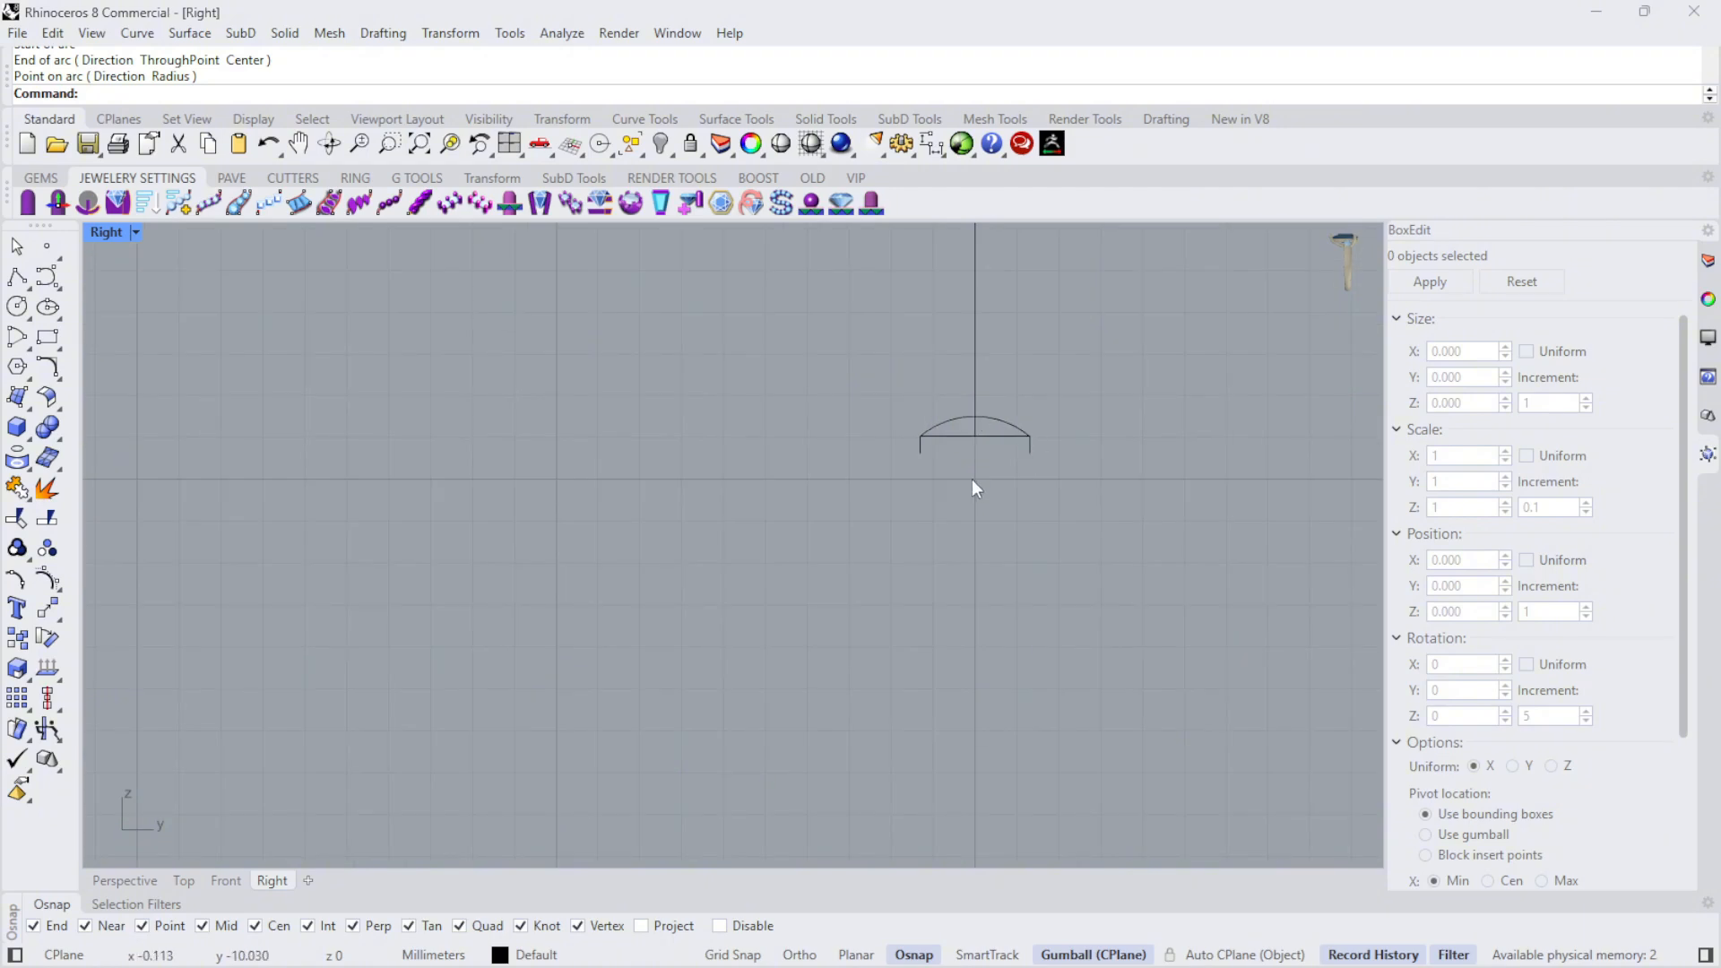
pyautogui.press('Return')
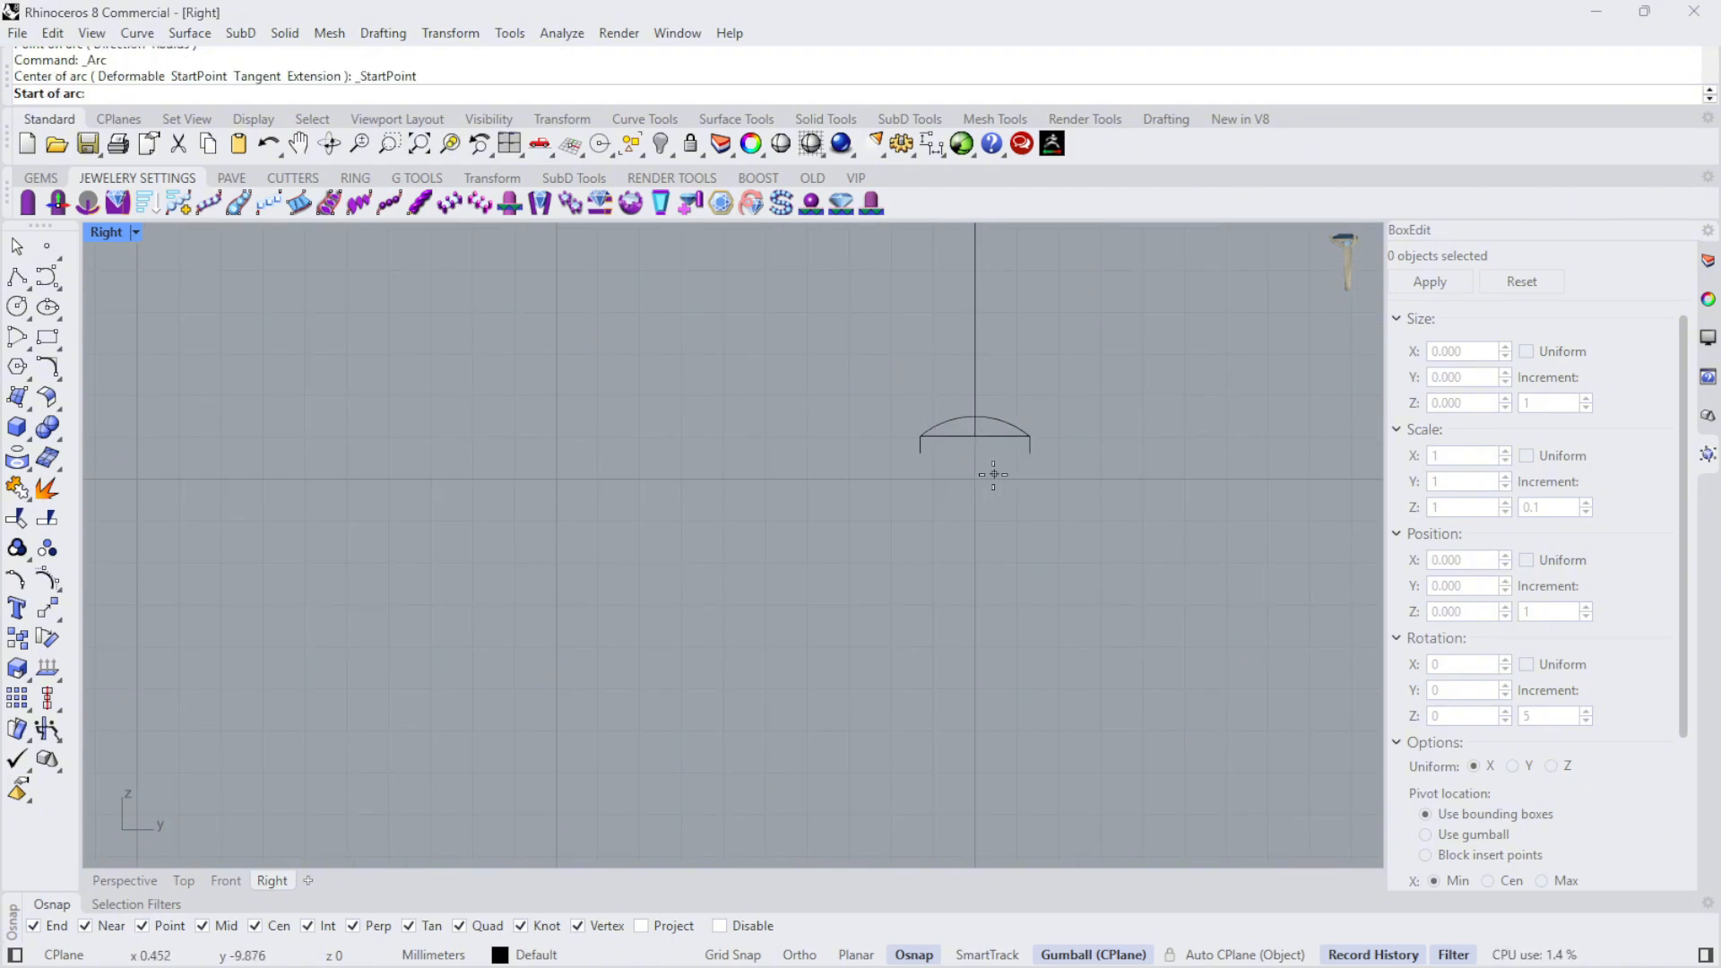
pyautogui.scroll(4, 991, 472)
pyautogui.click(874, 441)
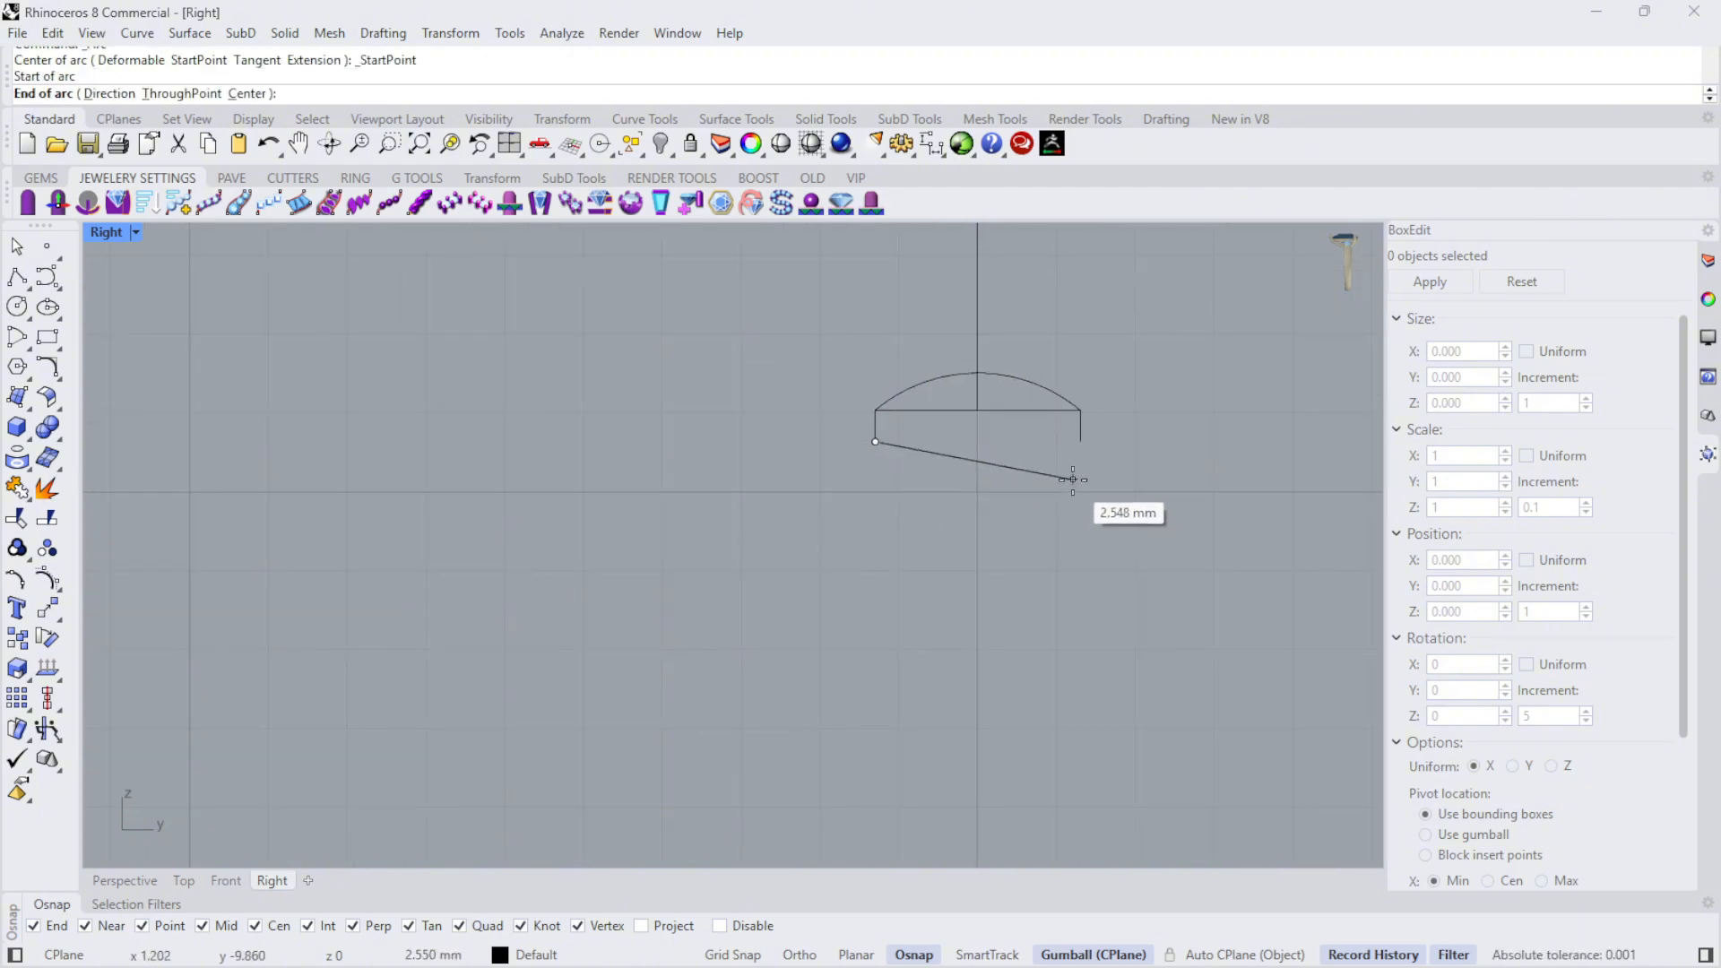
pyautogui.click(1080, 441)
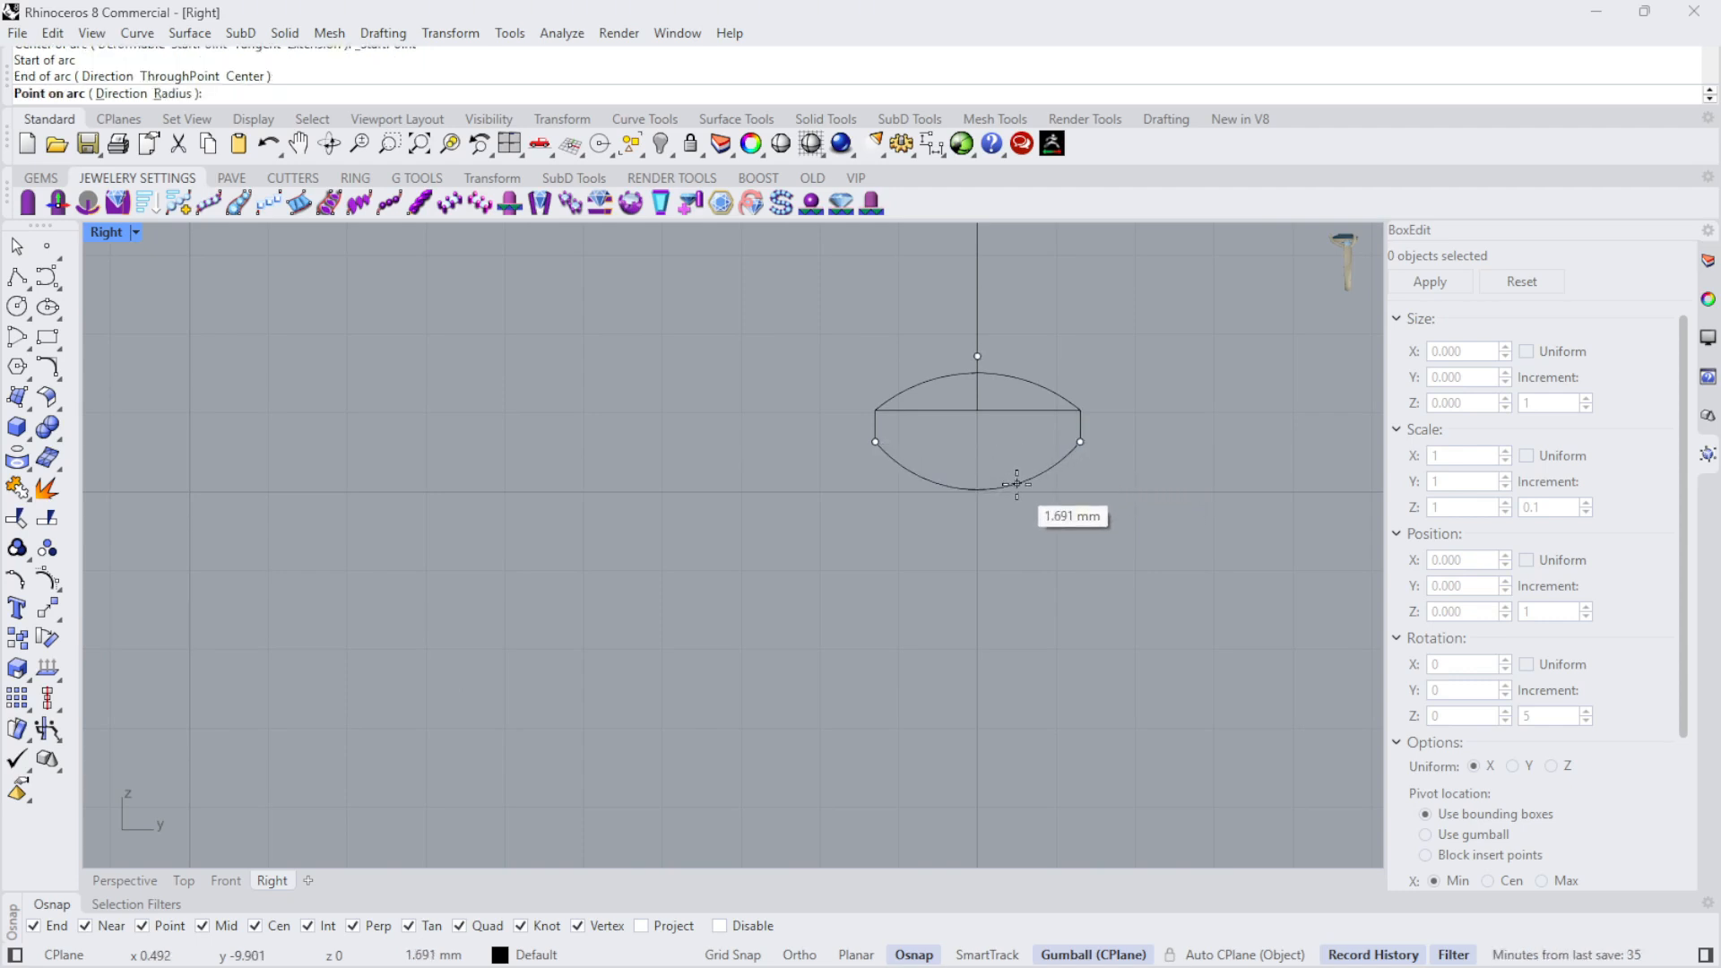
pyautogui.press('Escape')
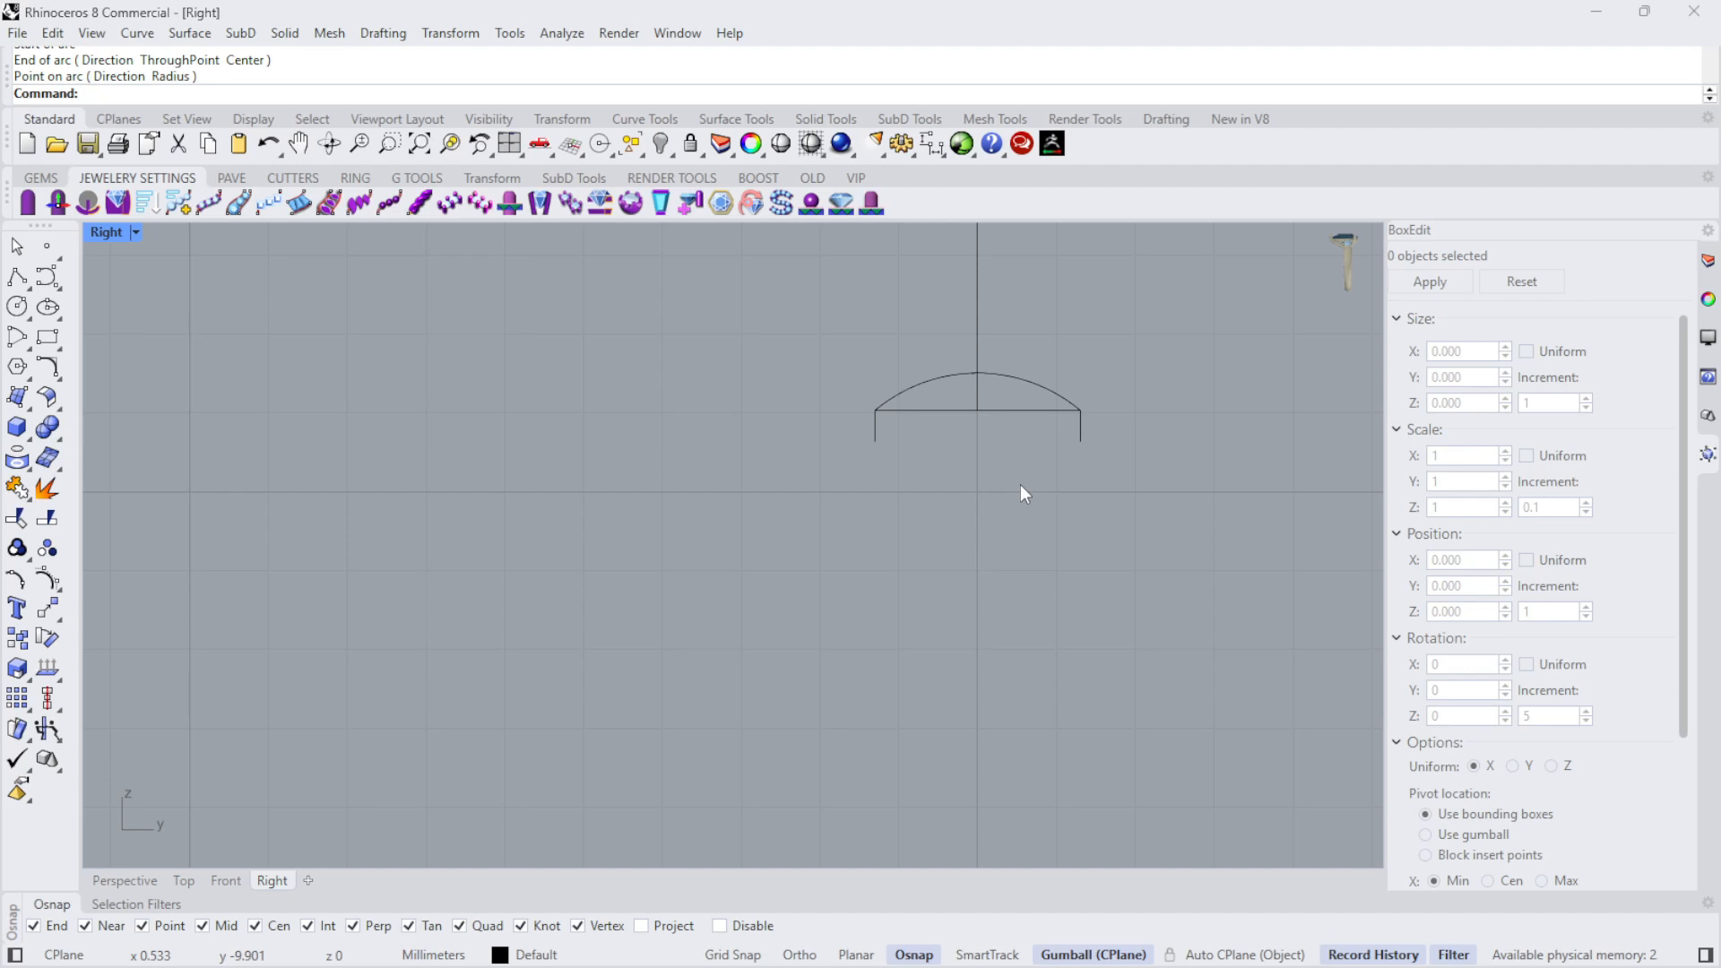
# - Draw an arc between the lower ends of the two short vertical lines, bulging downward about 0.66 mm
pyautogui.press('Return')
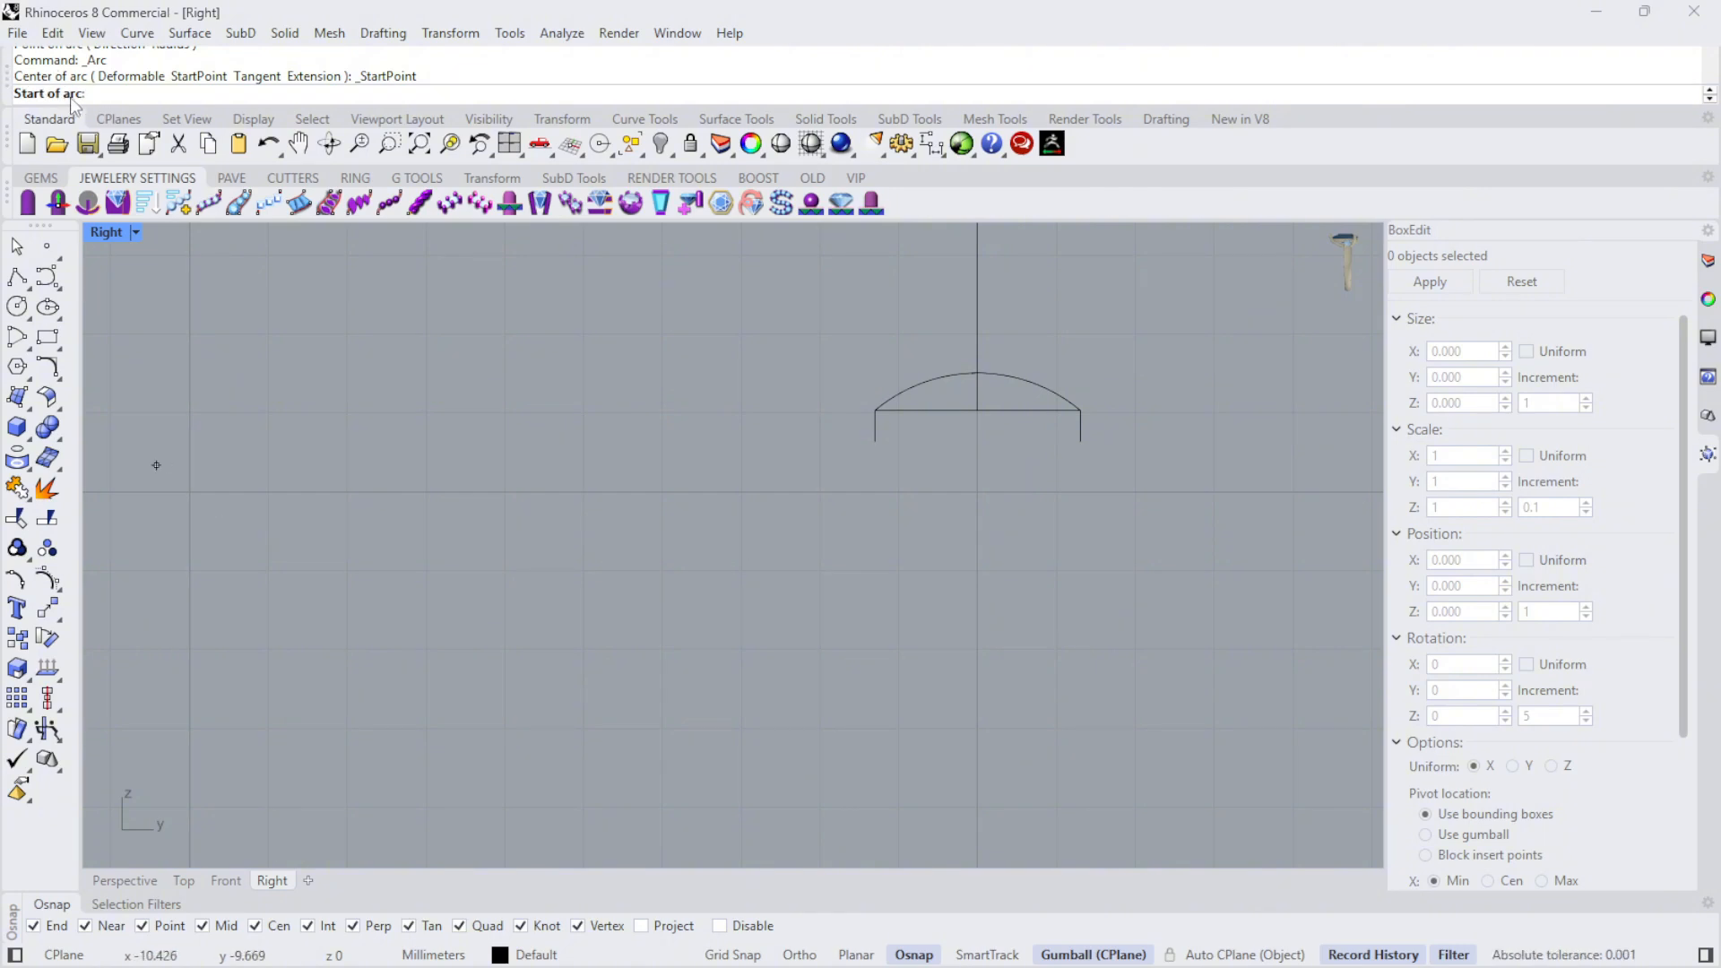
pyautogui.scroll(4, 1027, 534)
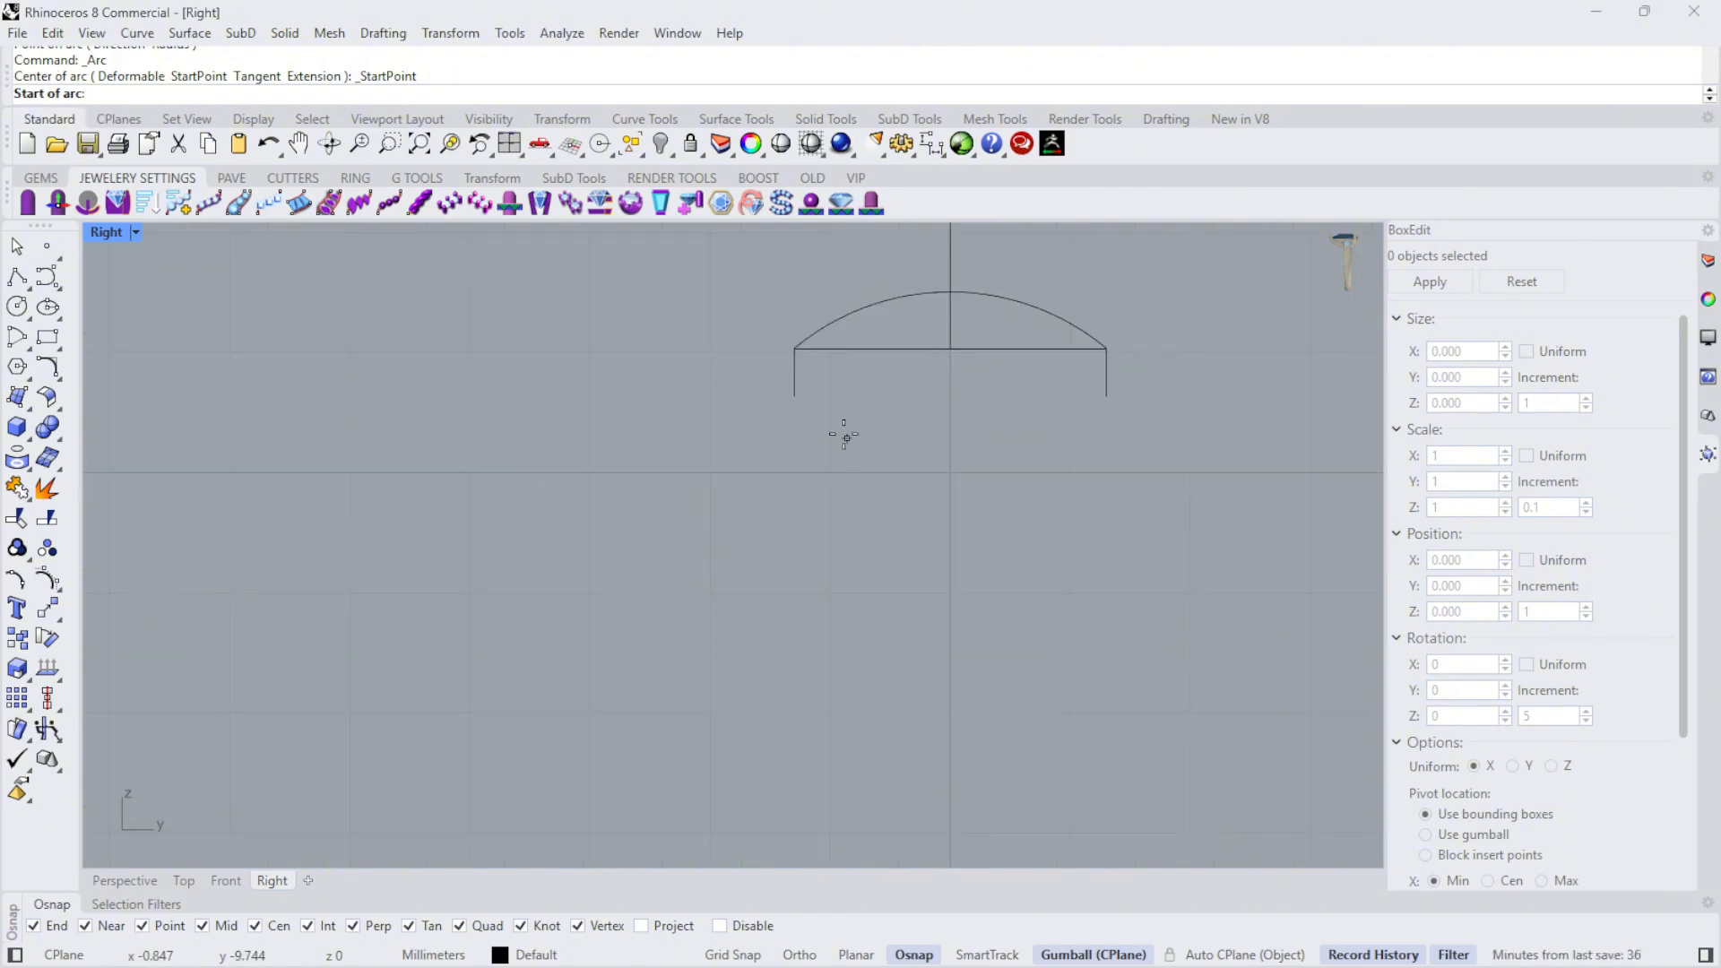
pyautogui.click(794, 396)
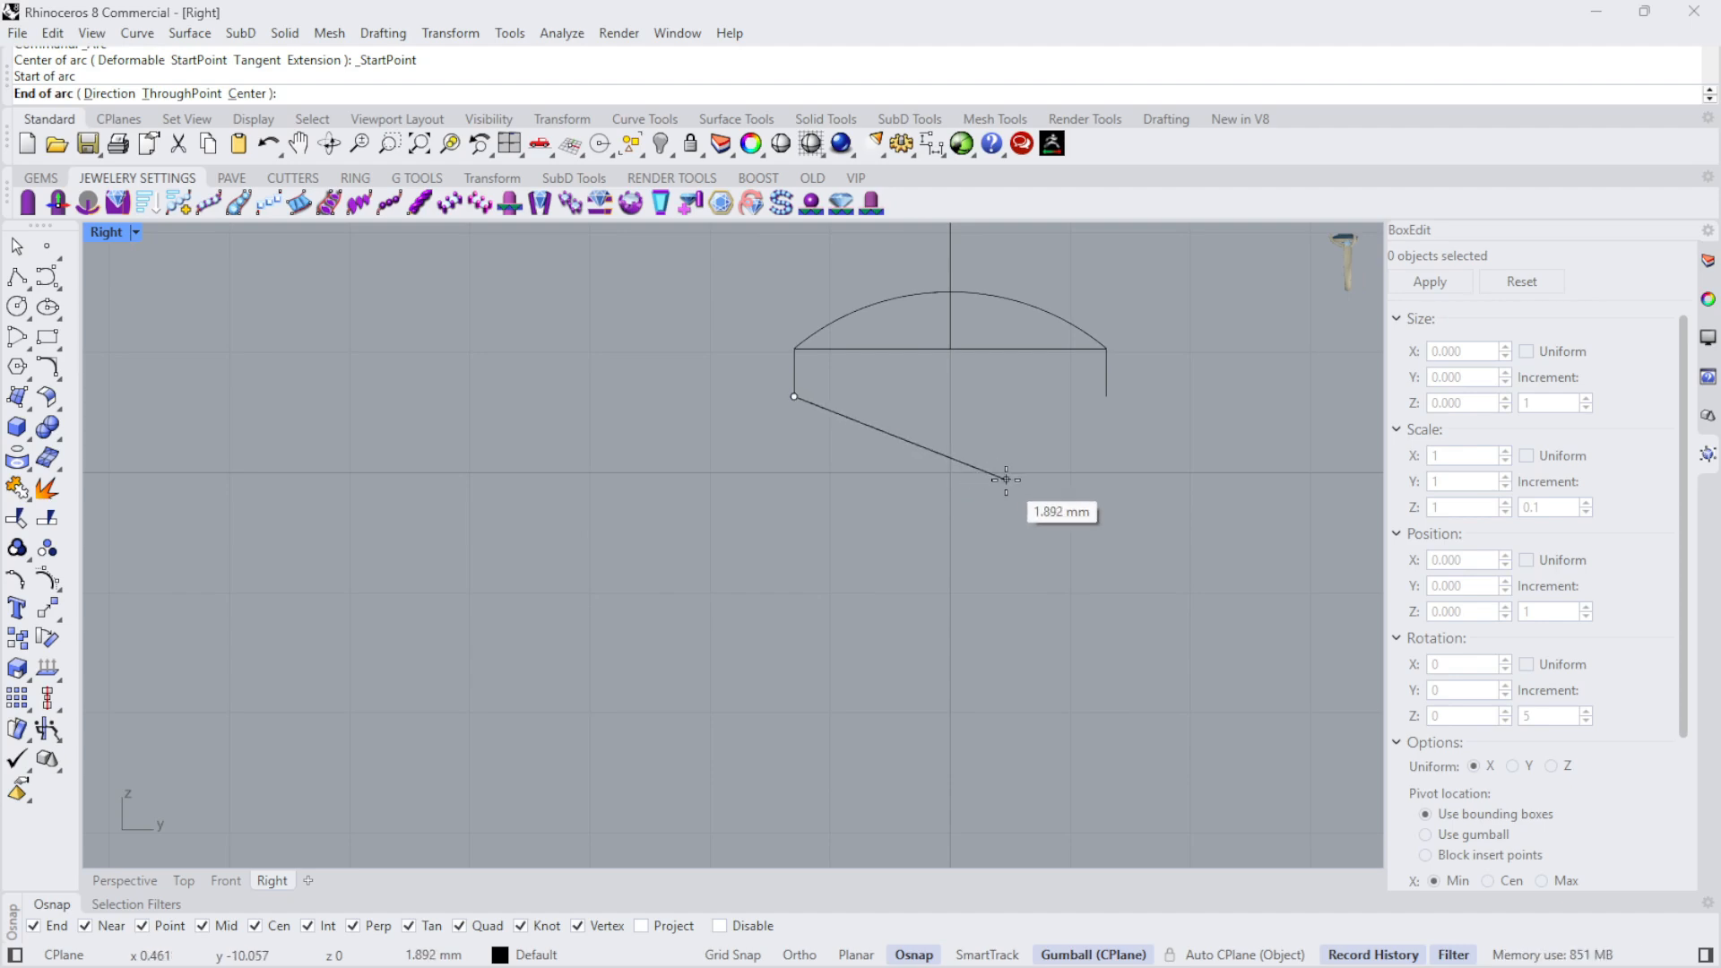
pyautogui.click(1107, 395)
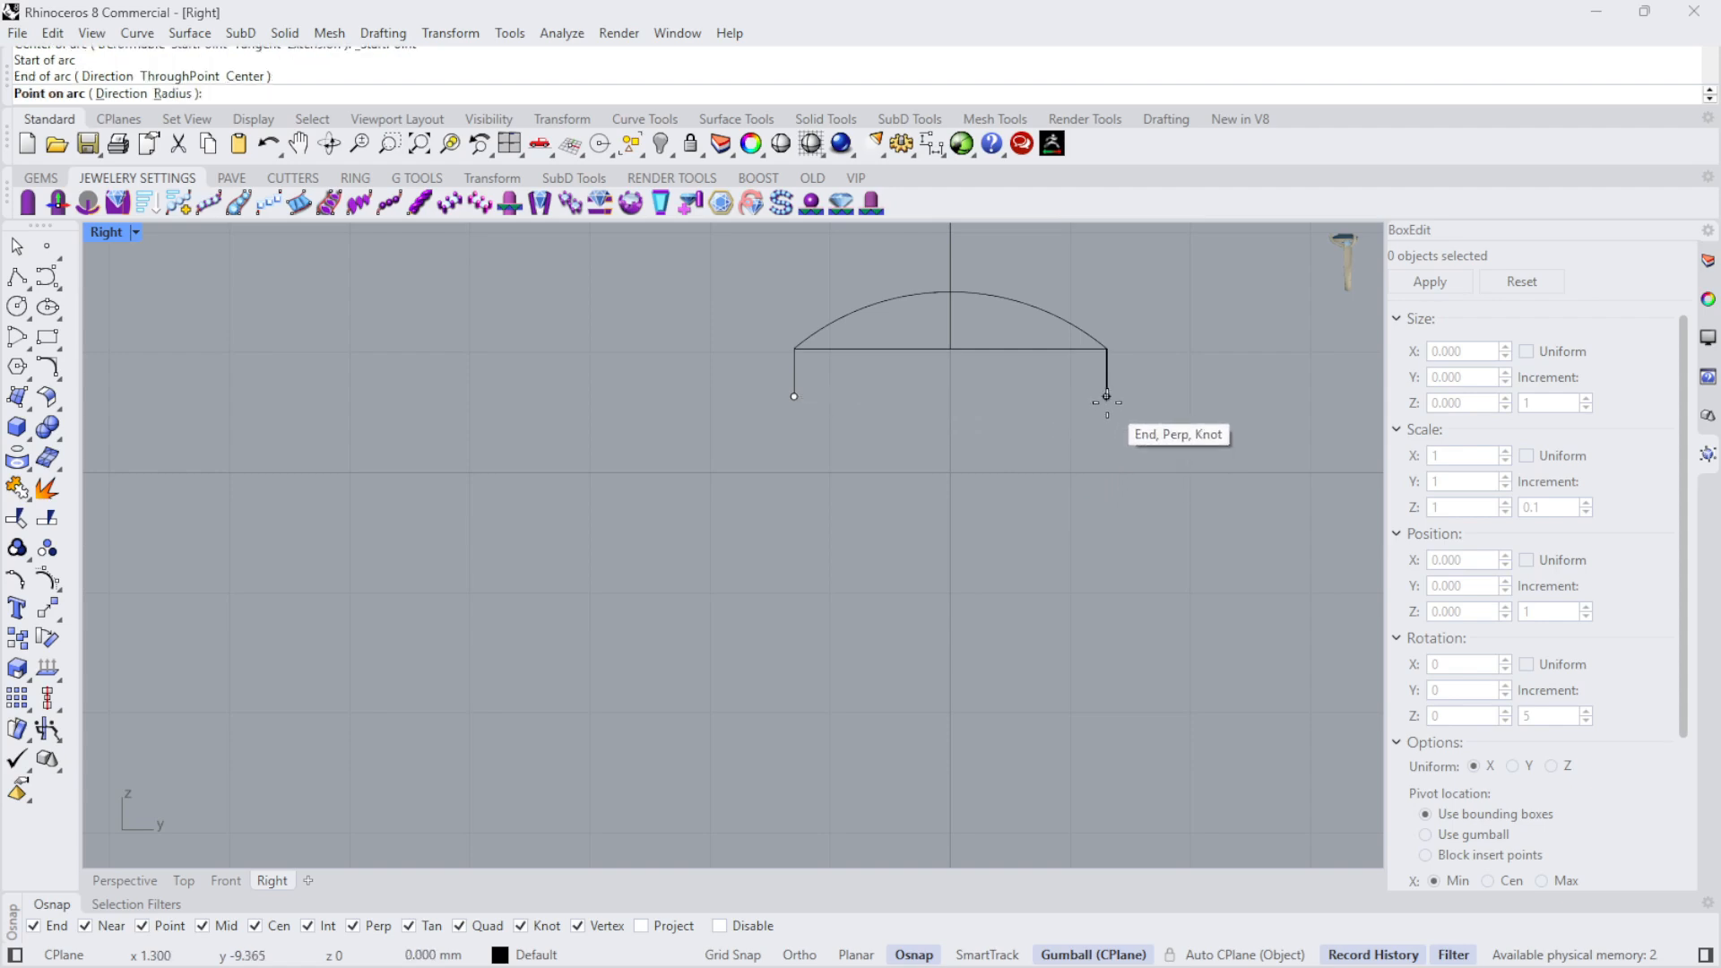
pyautogui.click(975, 478)
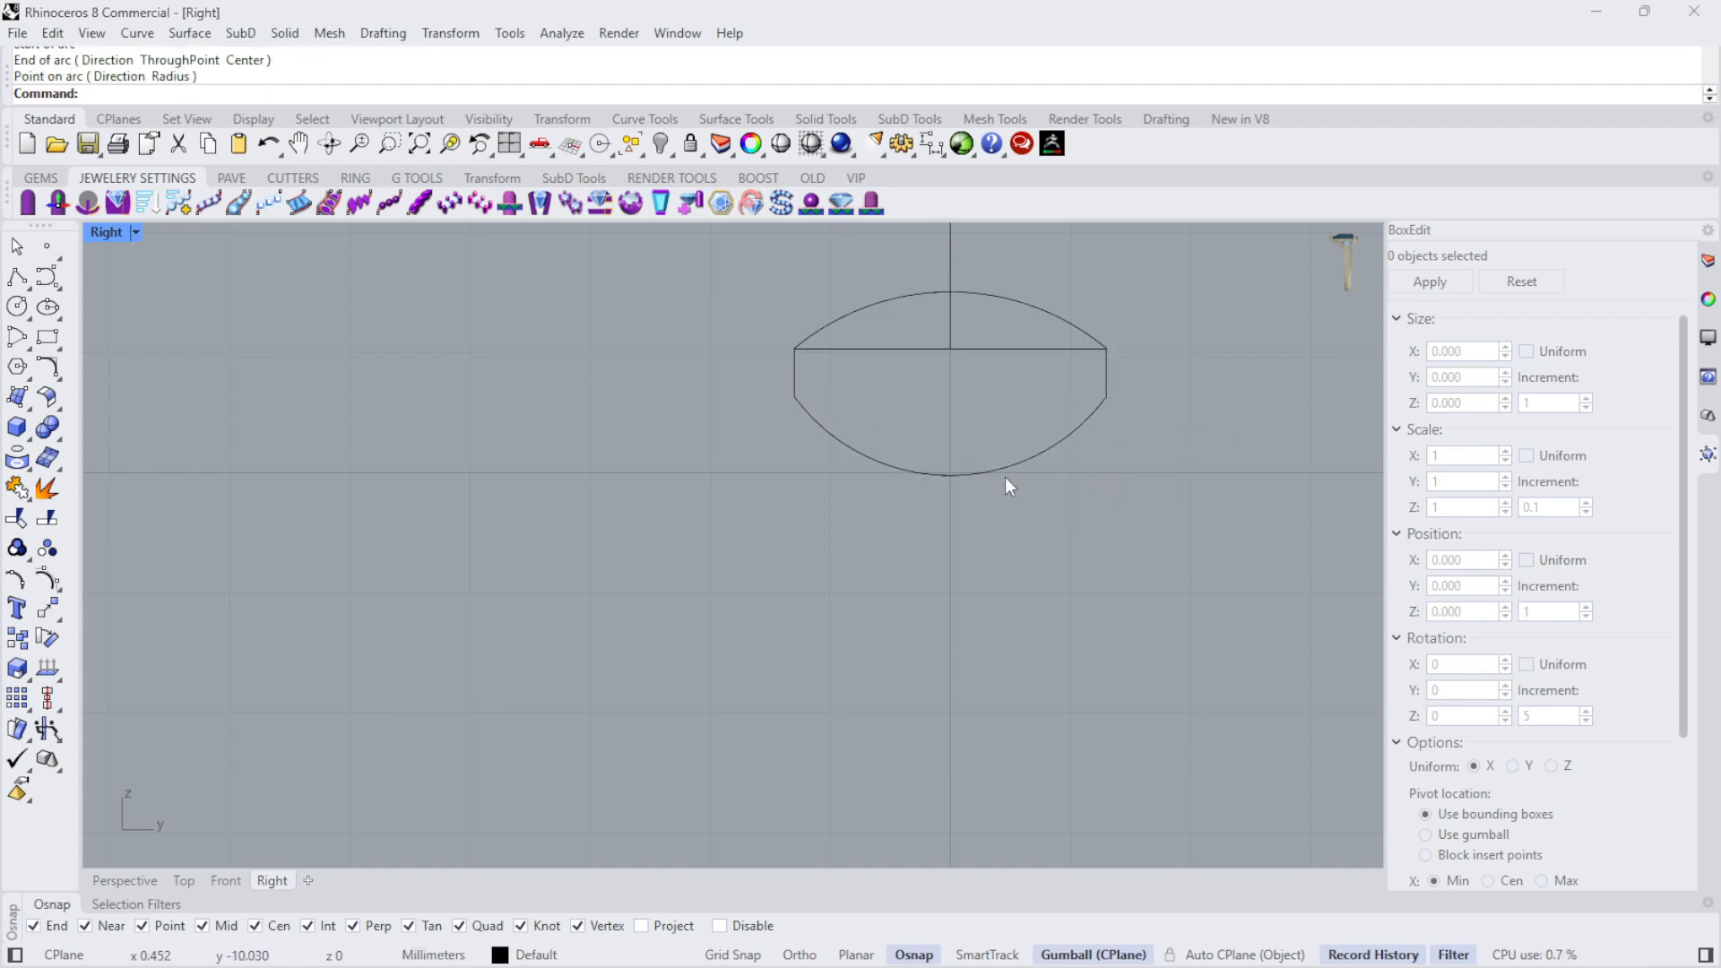
# - Check the profile's overall height with a vertical dimension between the two arcs' midpoints, and delete that dimension
pyautogui.scroll(-3, 923, 556)
pyautogui.scroll(3, 959, 418)
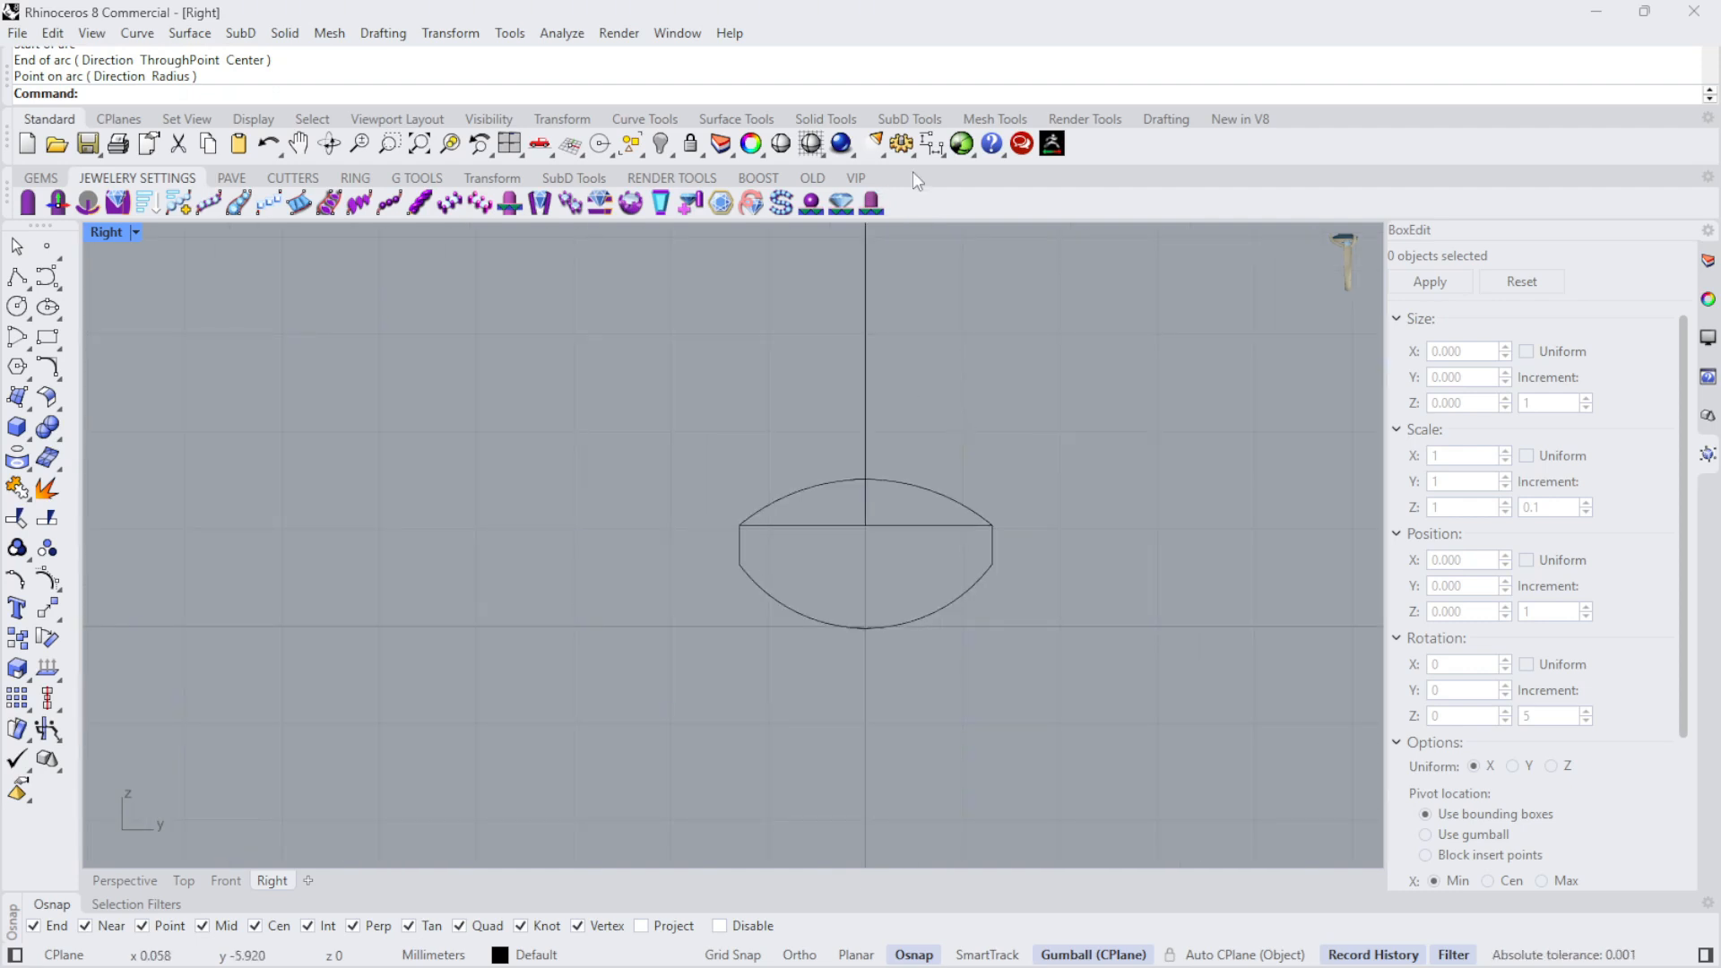
pyautogui.click(934, 149)
pyautogui.click(865, 479)
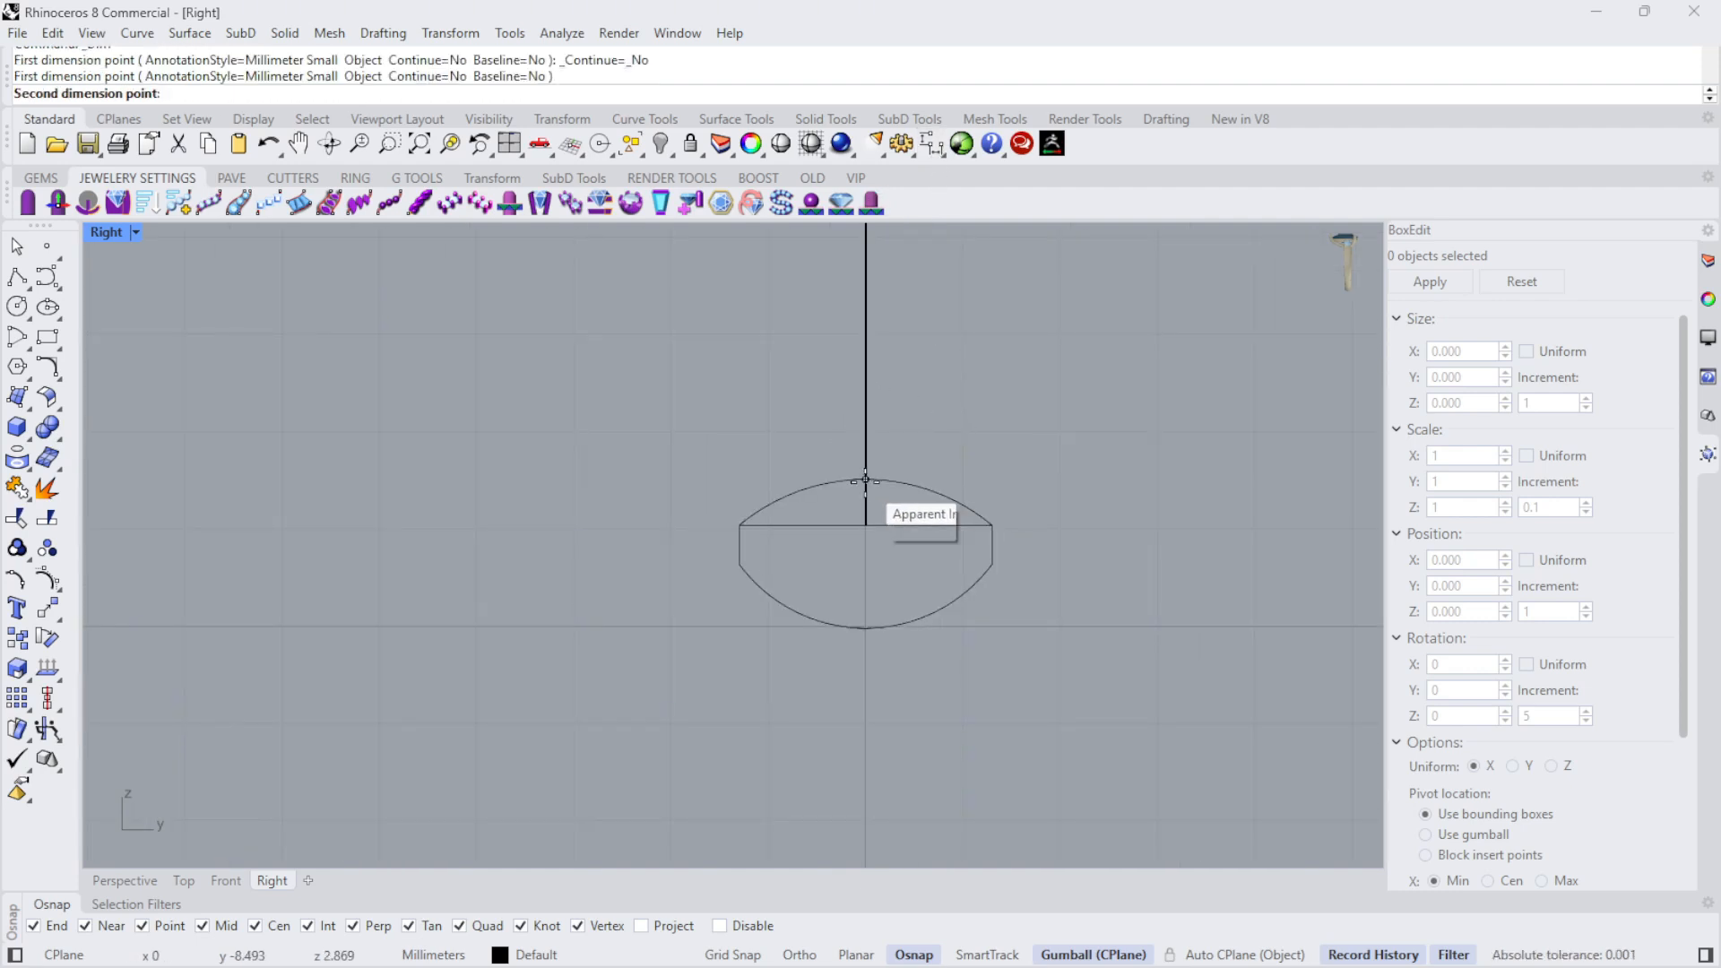
pyautogui.click(866, 627)
pyautogui.click(1161, 594)
pyautogui.scroll(-5, 849, 550)
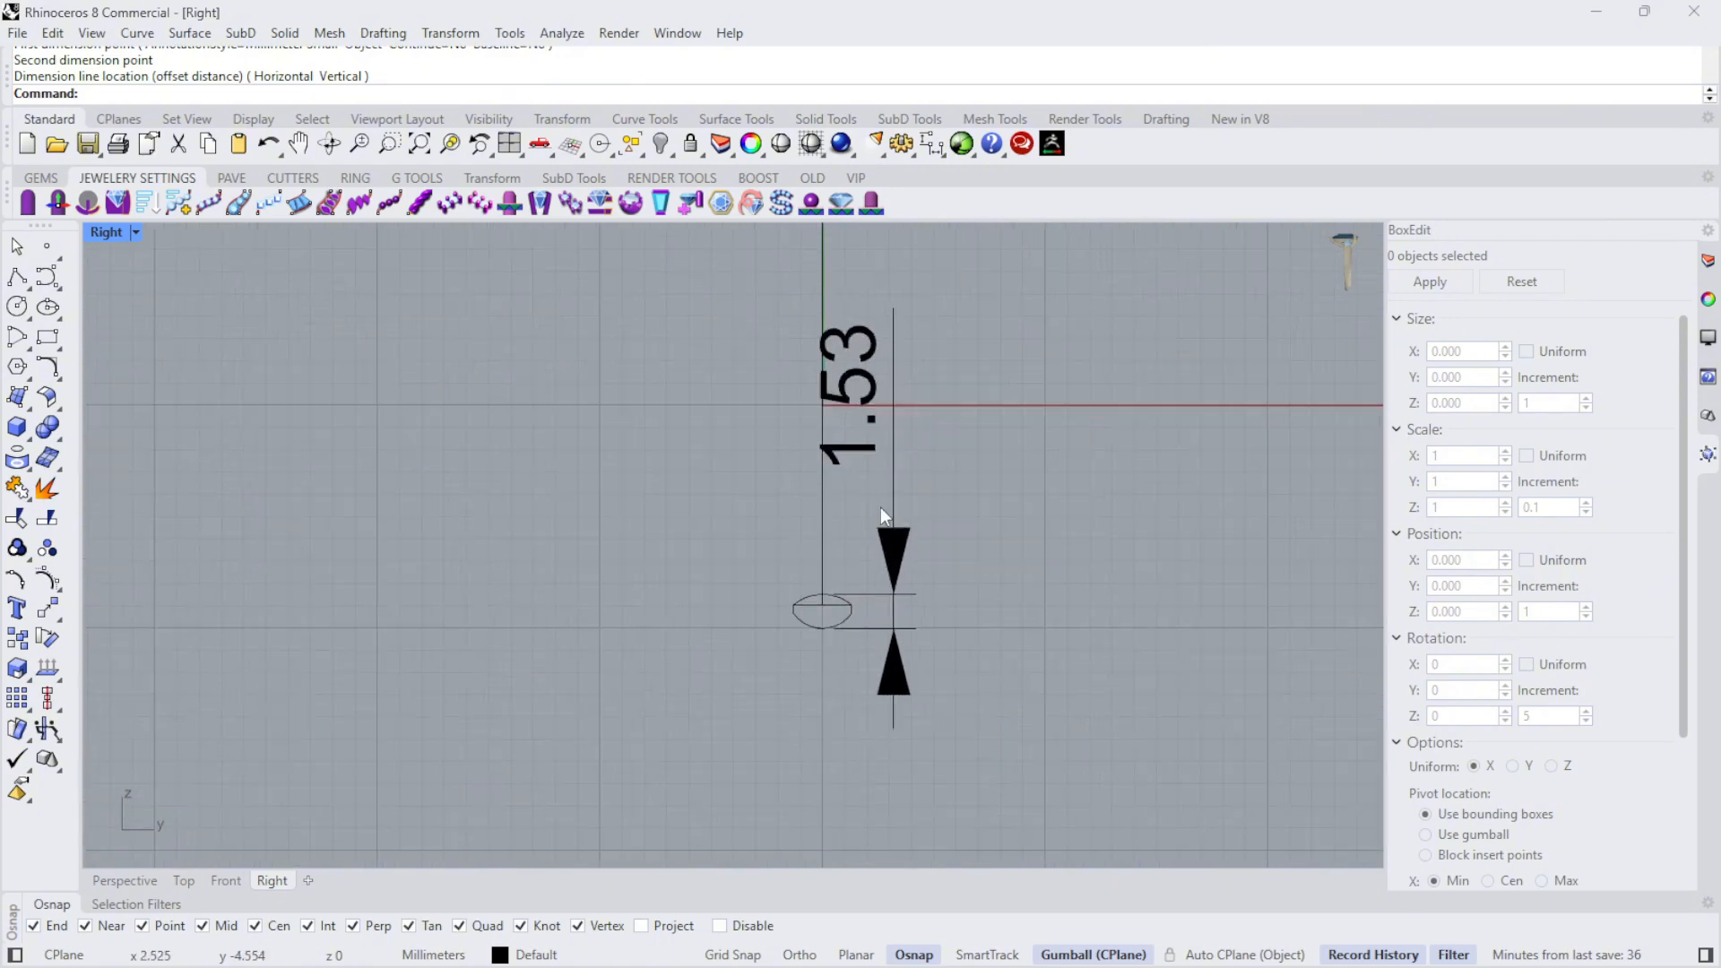
pyautogui.click(900, 567)
pyautogui.press('Delete')
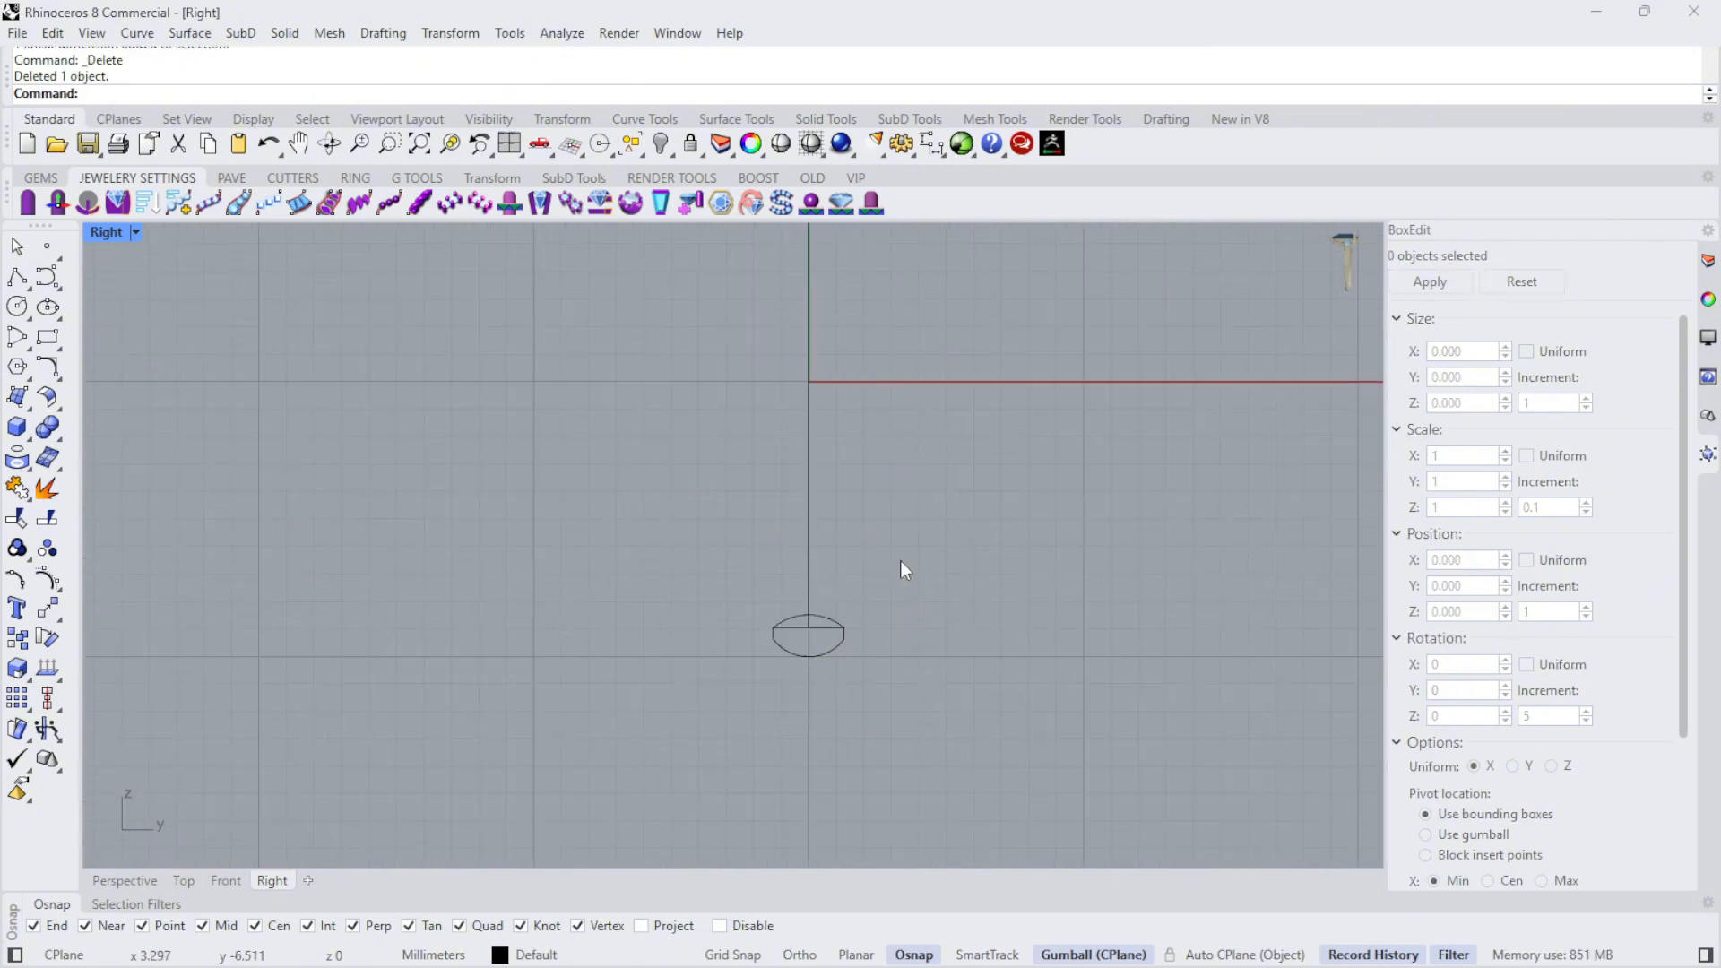
# - Delete the horizontal construction line inside the band profile
pyautogui.scroll(3, 955, 686)
pyautogui.click(939, 524)
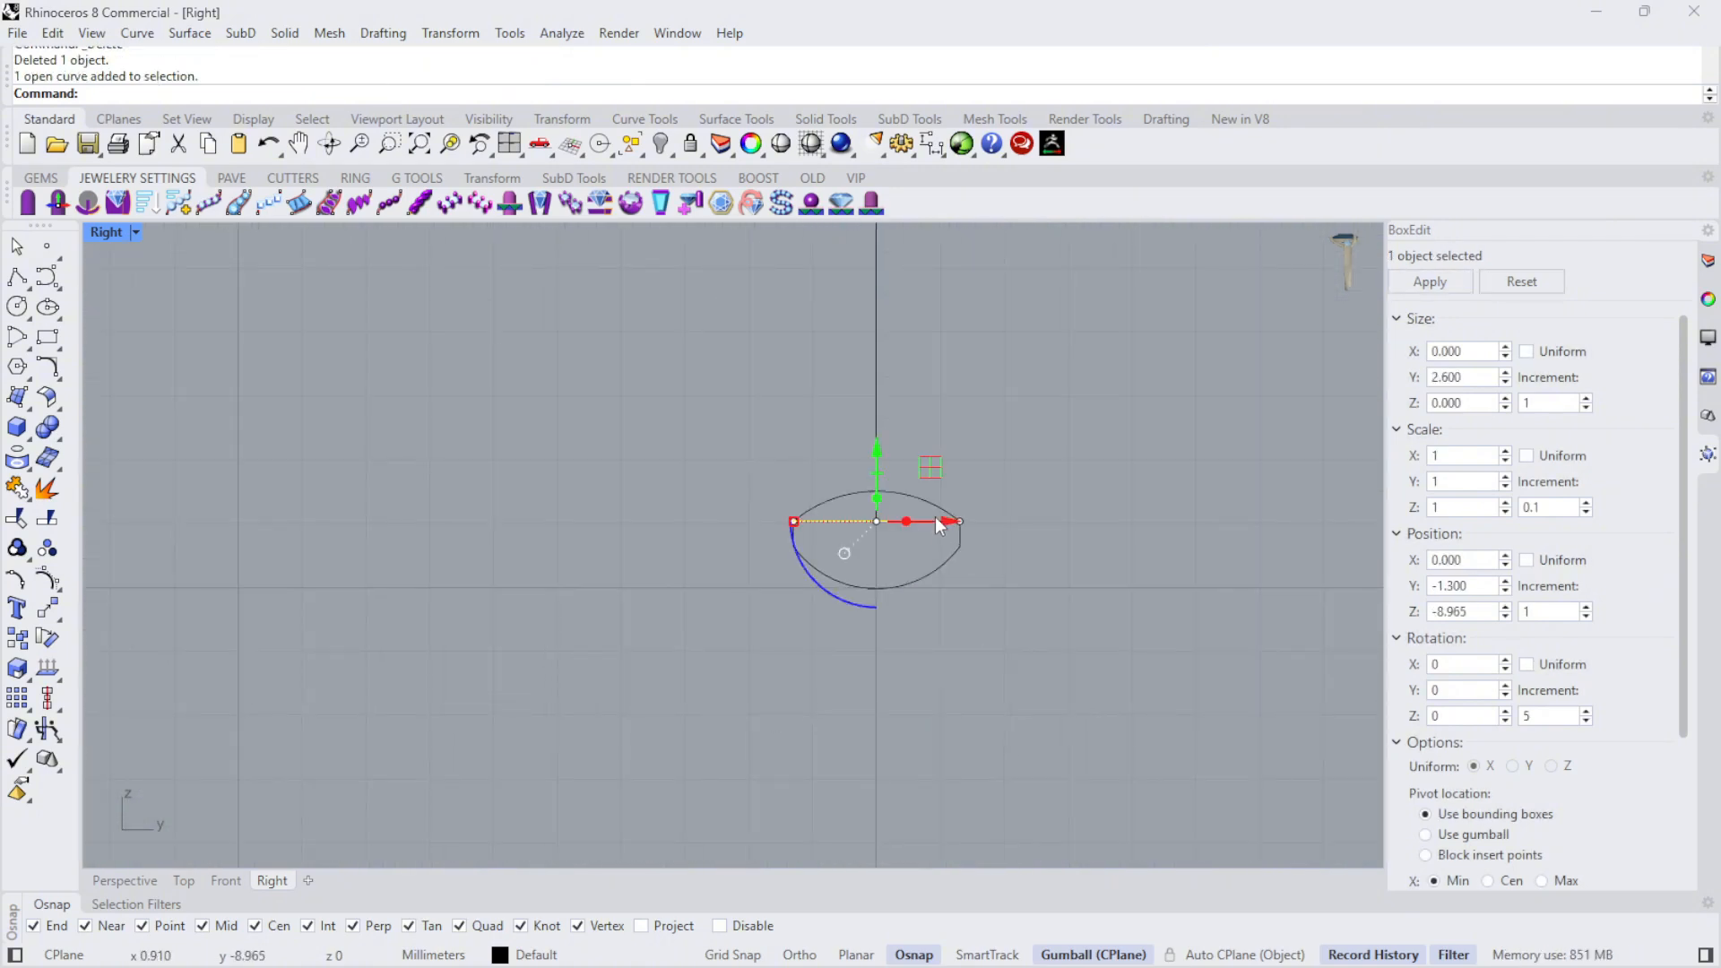
pyautogui.press('Delete')
# - Join the two arcs and two short vertical lines into one closed profile curve
pyautogui.scroll(4, 993, 531)
pyautogui.moveTo(1083, 722); pyautogui.dragTo(396, 430)
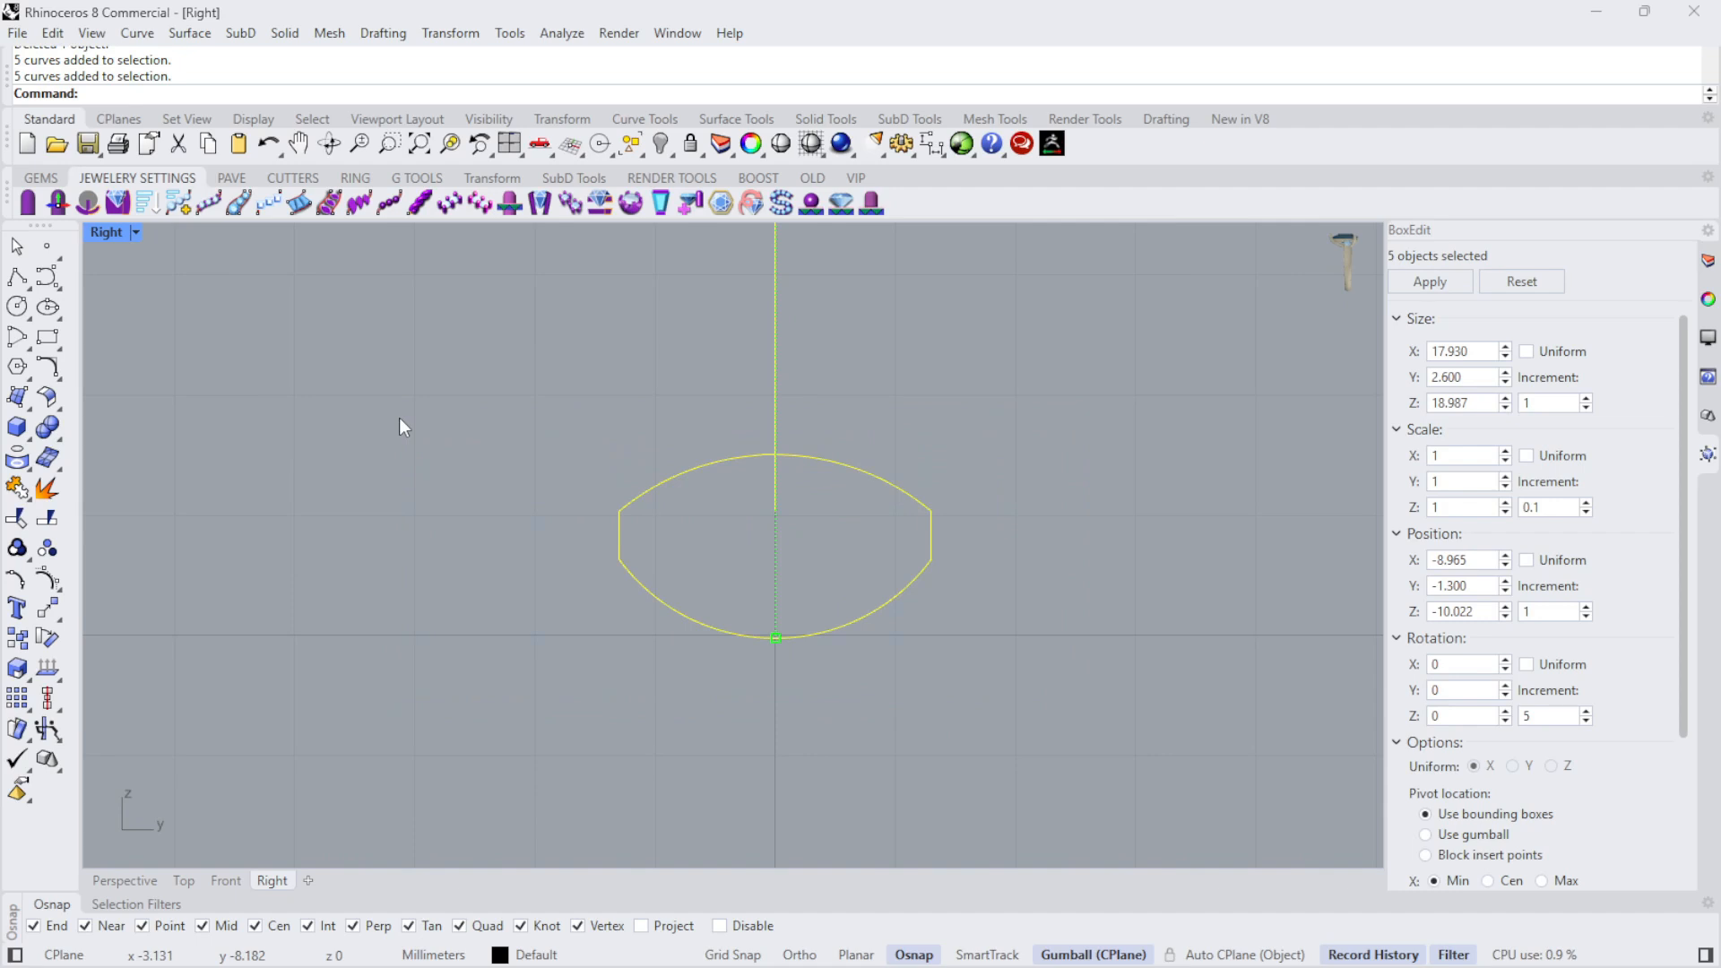
pyautogui.write('Join')
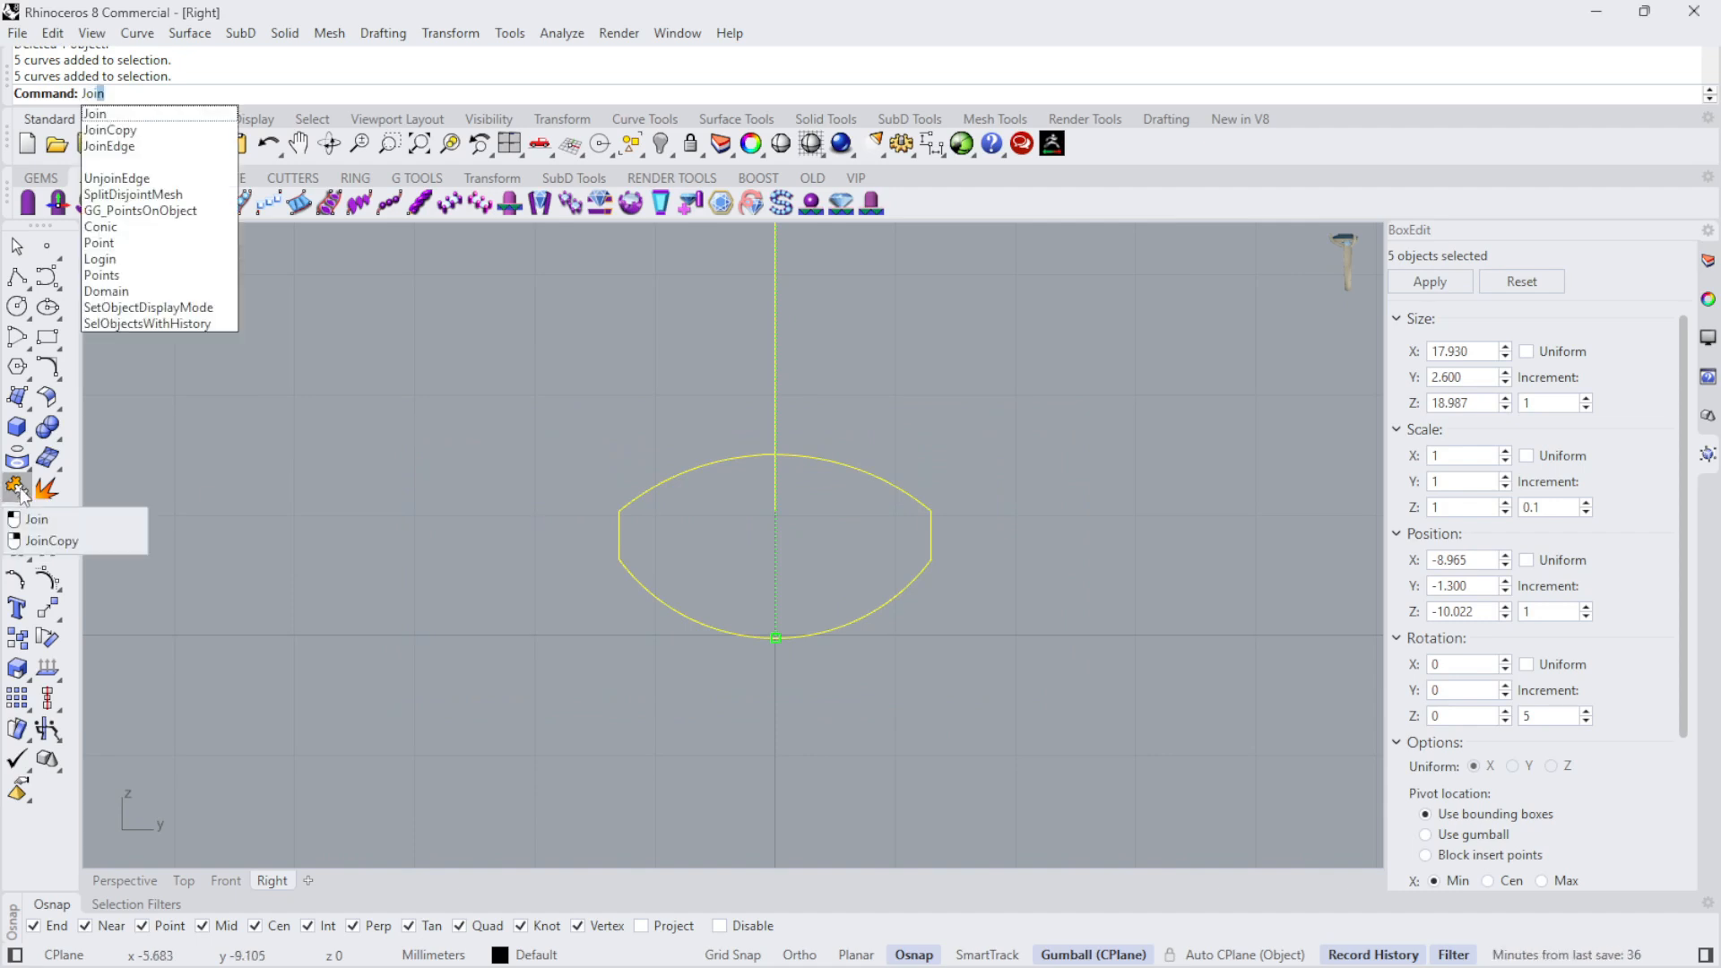
pyautogui.click(109, 116)
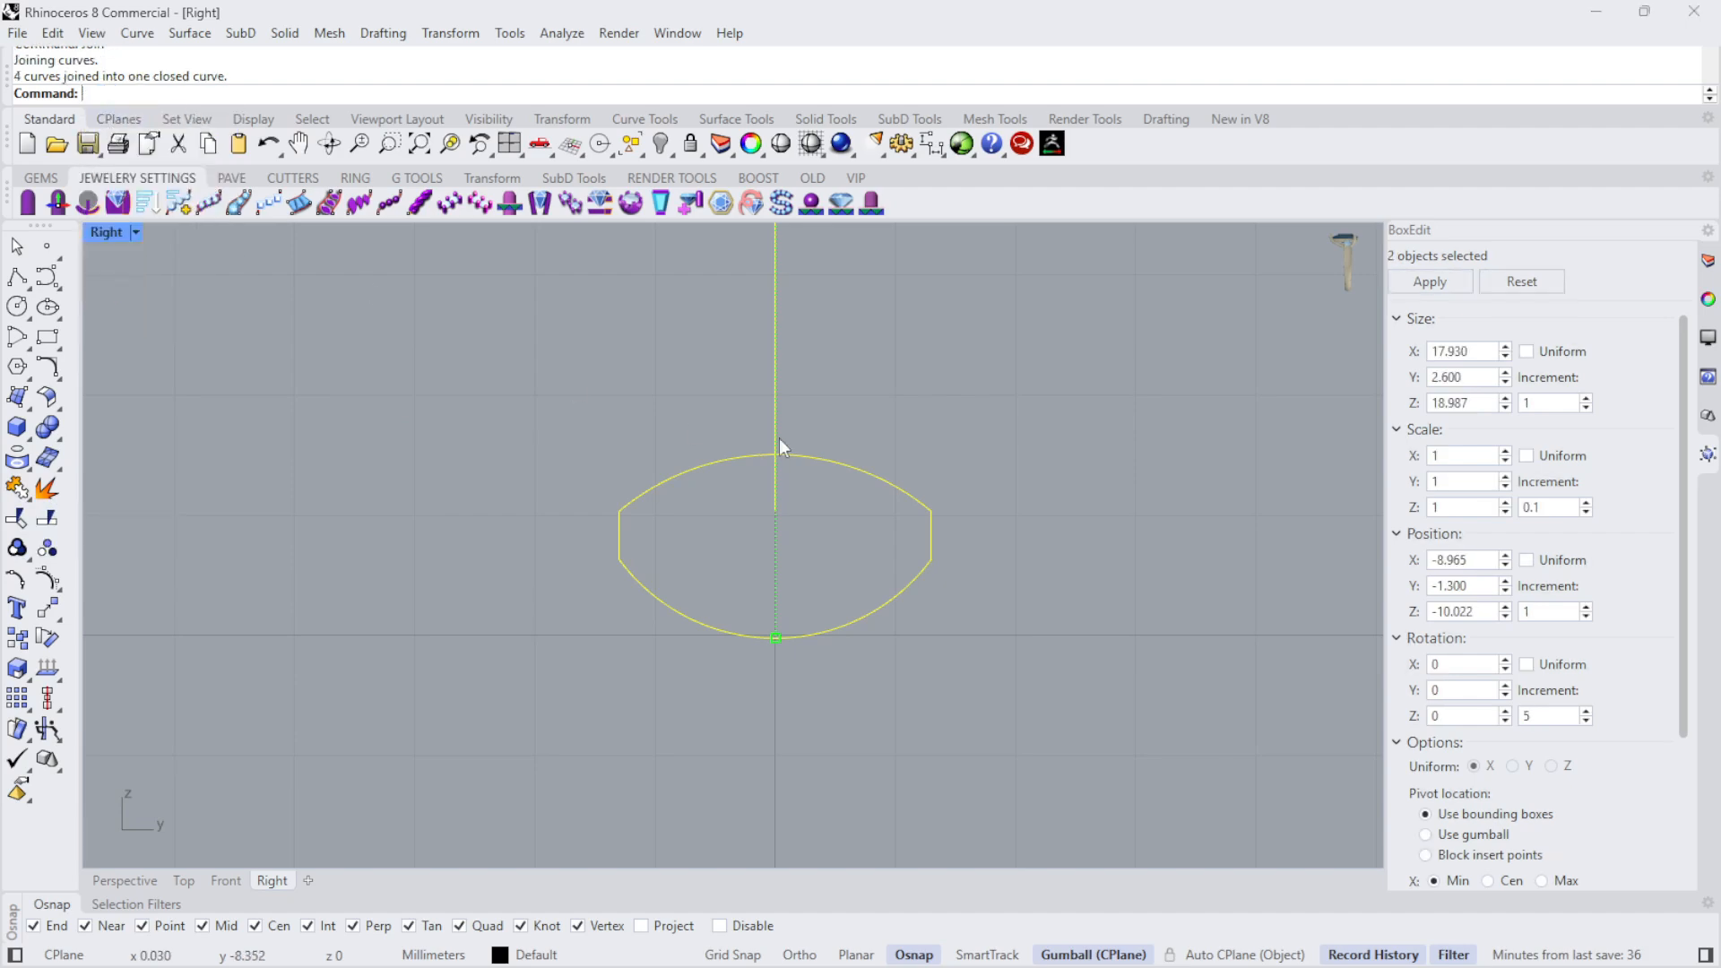
# - Move the closed profile straight down from its upper arc's midpoint to the lowest point of the finger circle
pyautogui.click(880, 482)
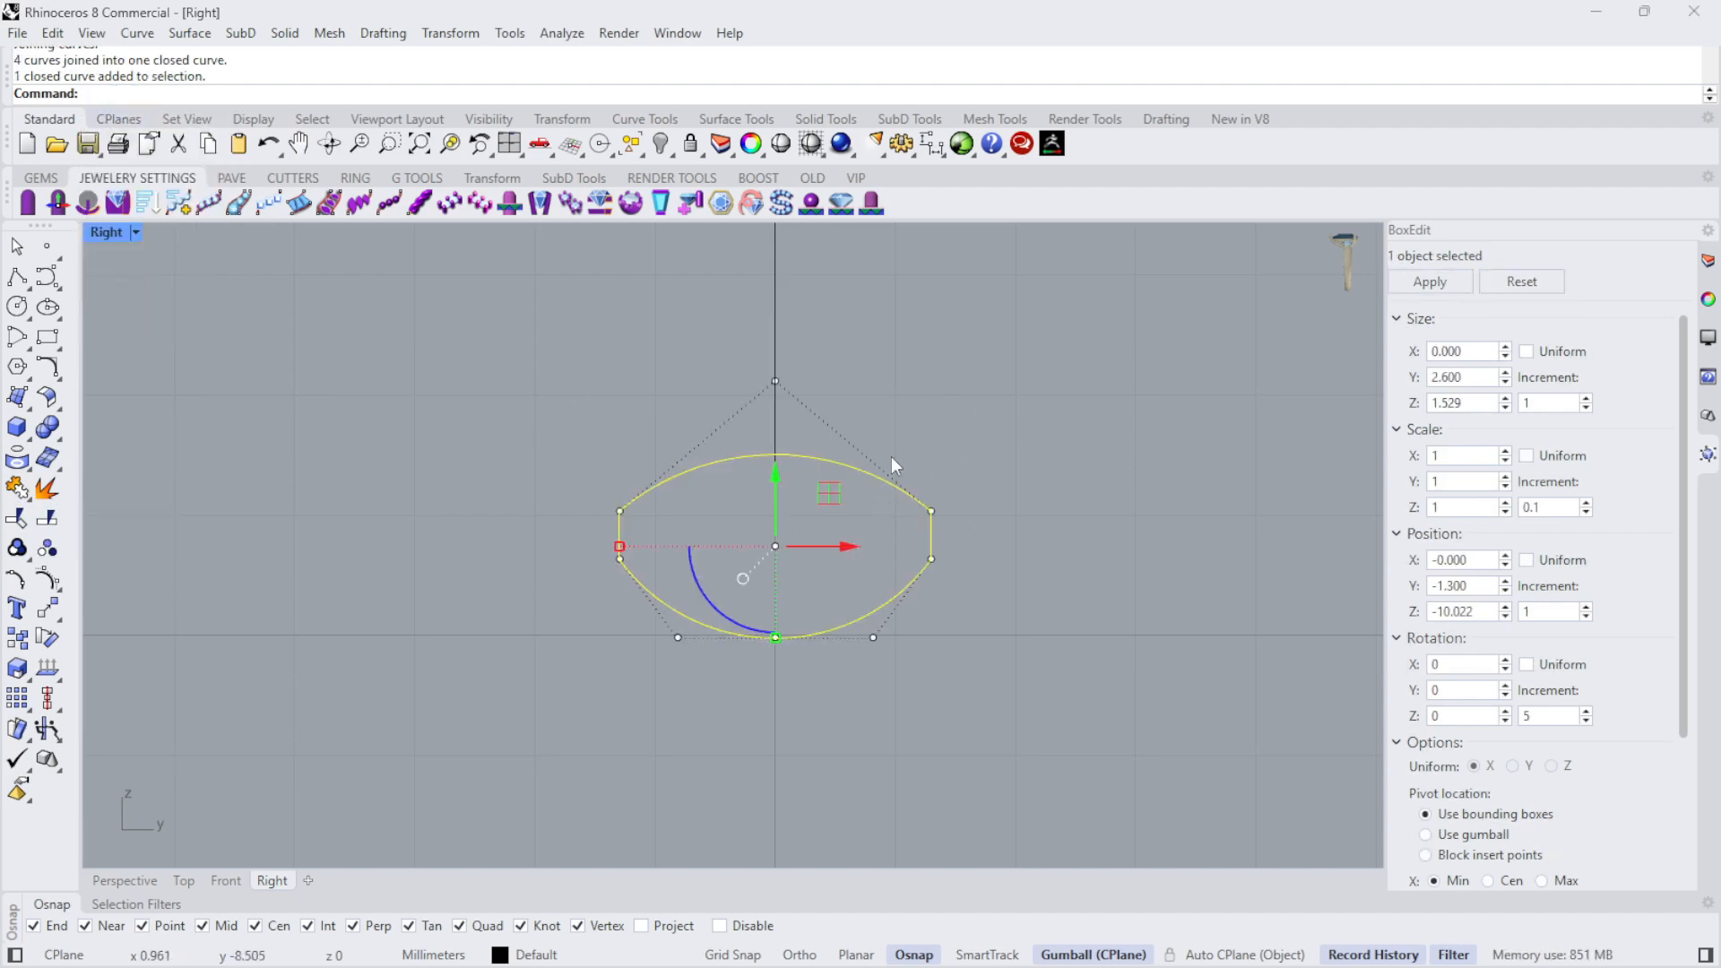
pyautogui.scroll(3, 892, 464)
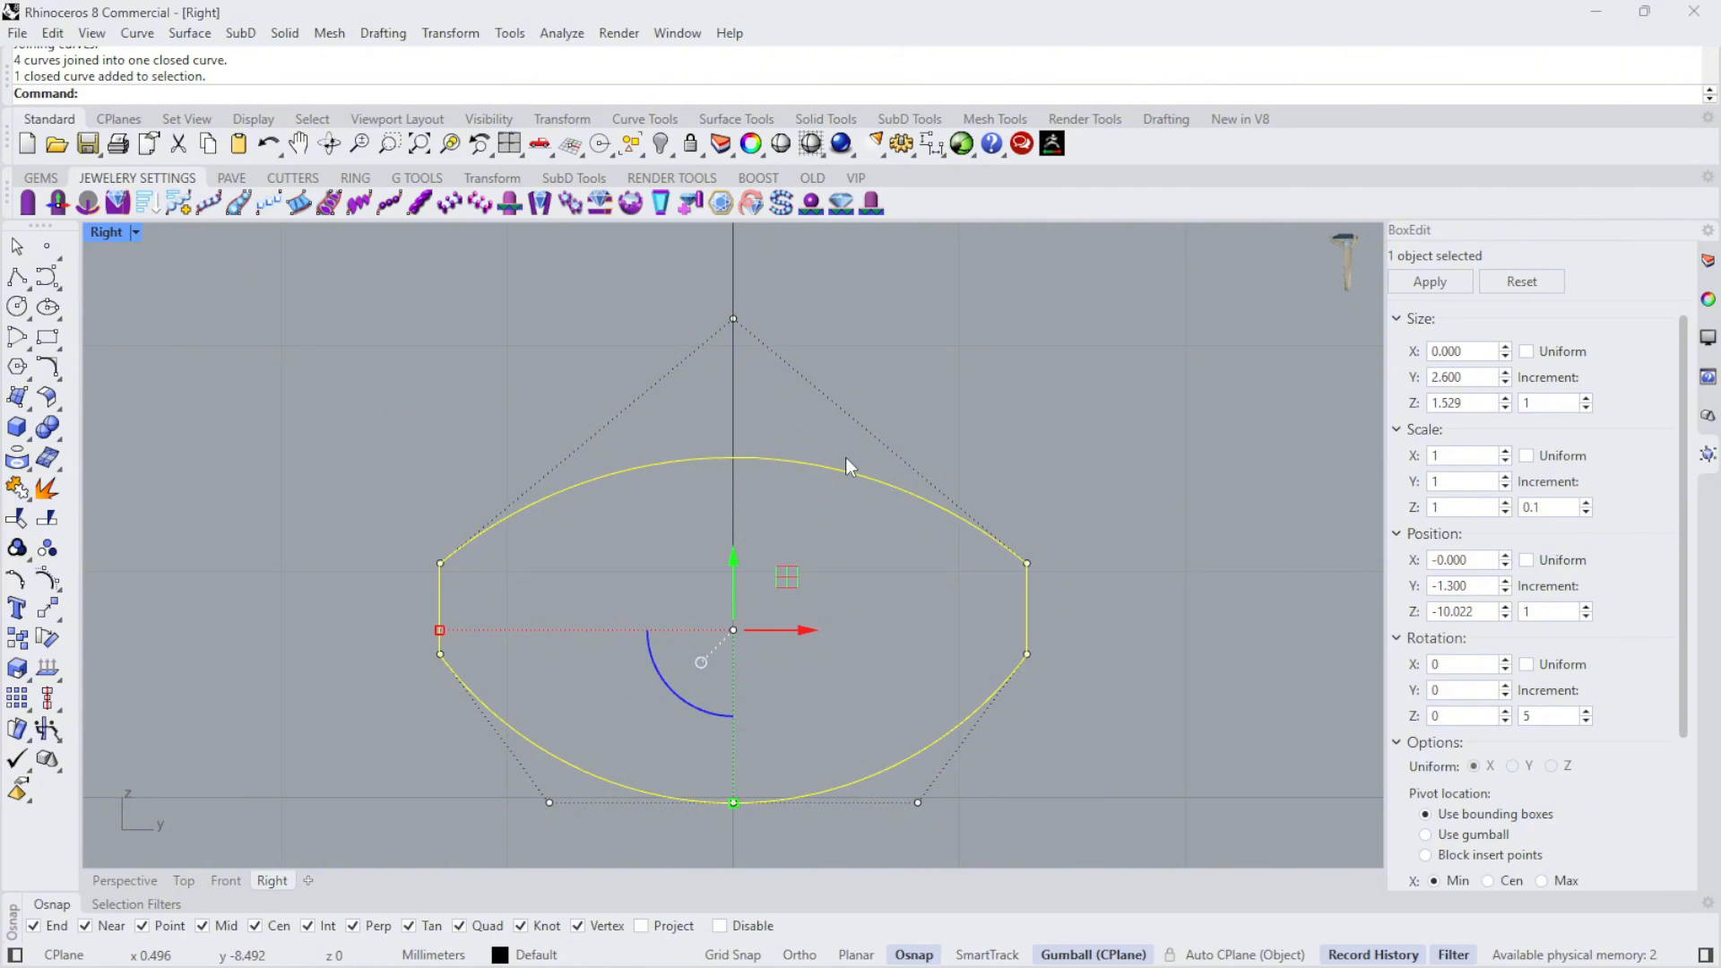
pyautogui.write('Move')
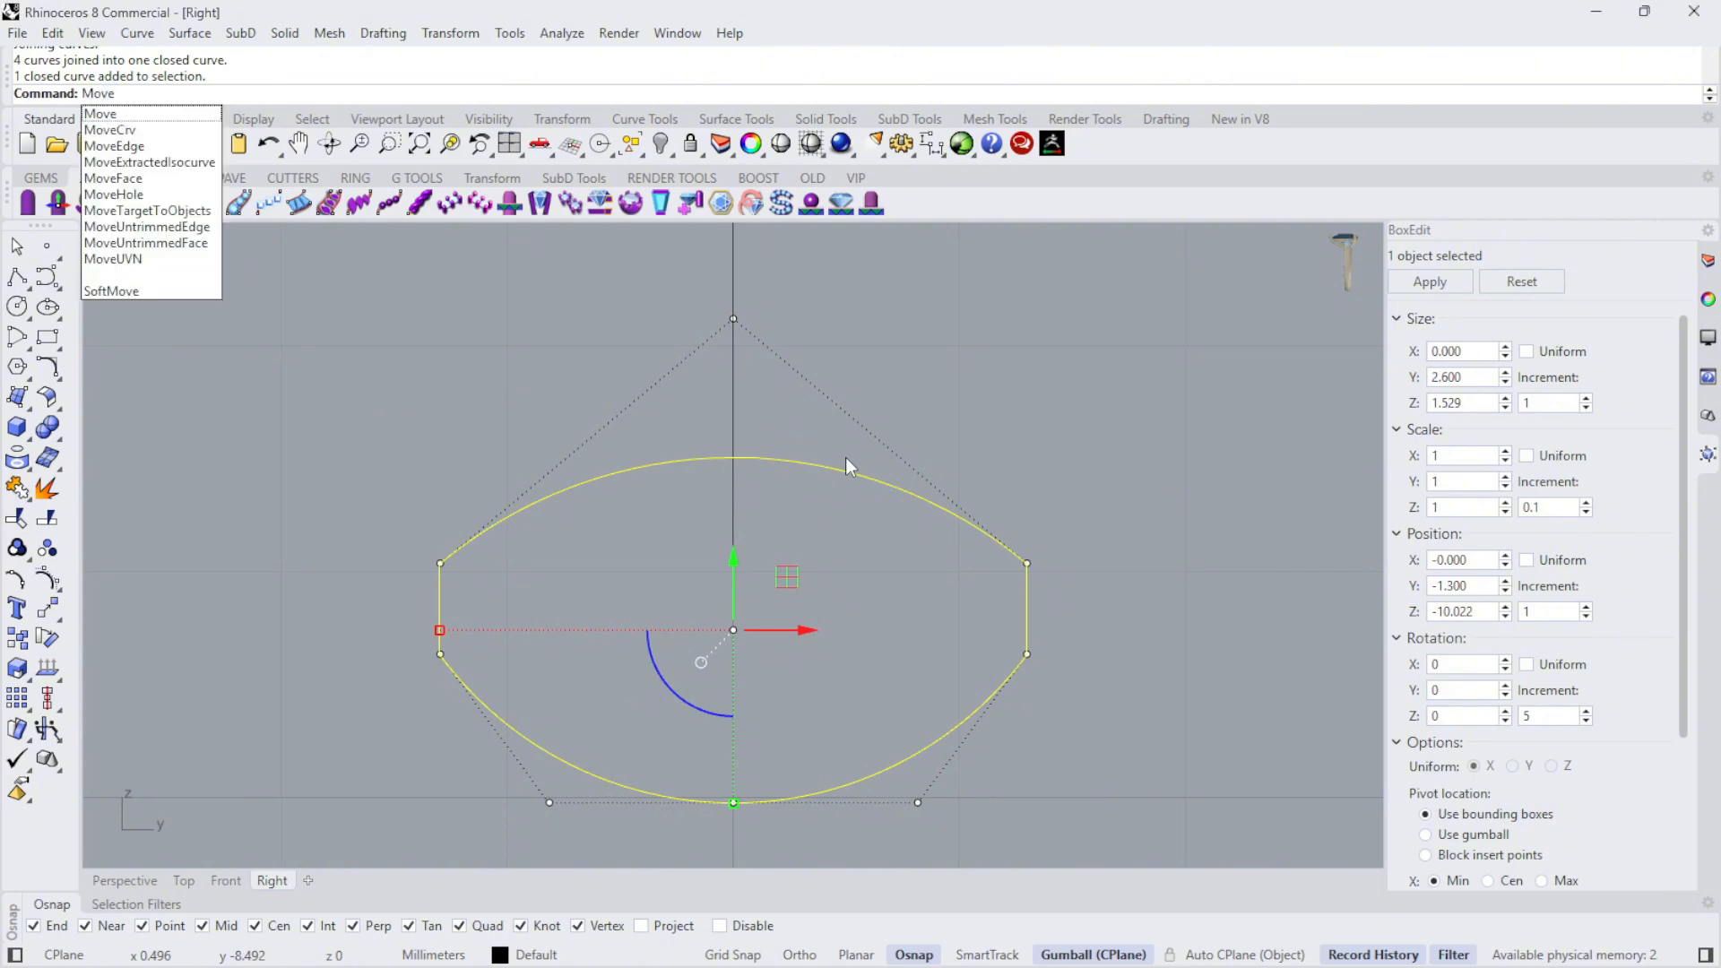
pyautogui.press('Return')
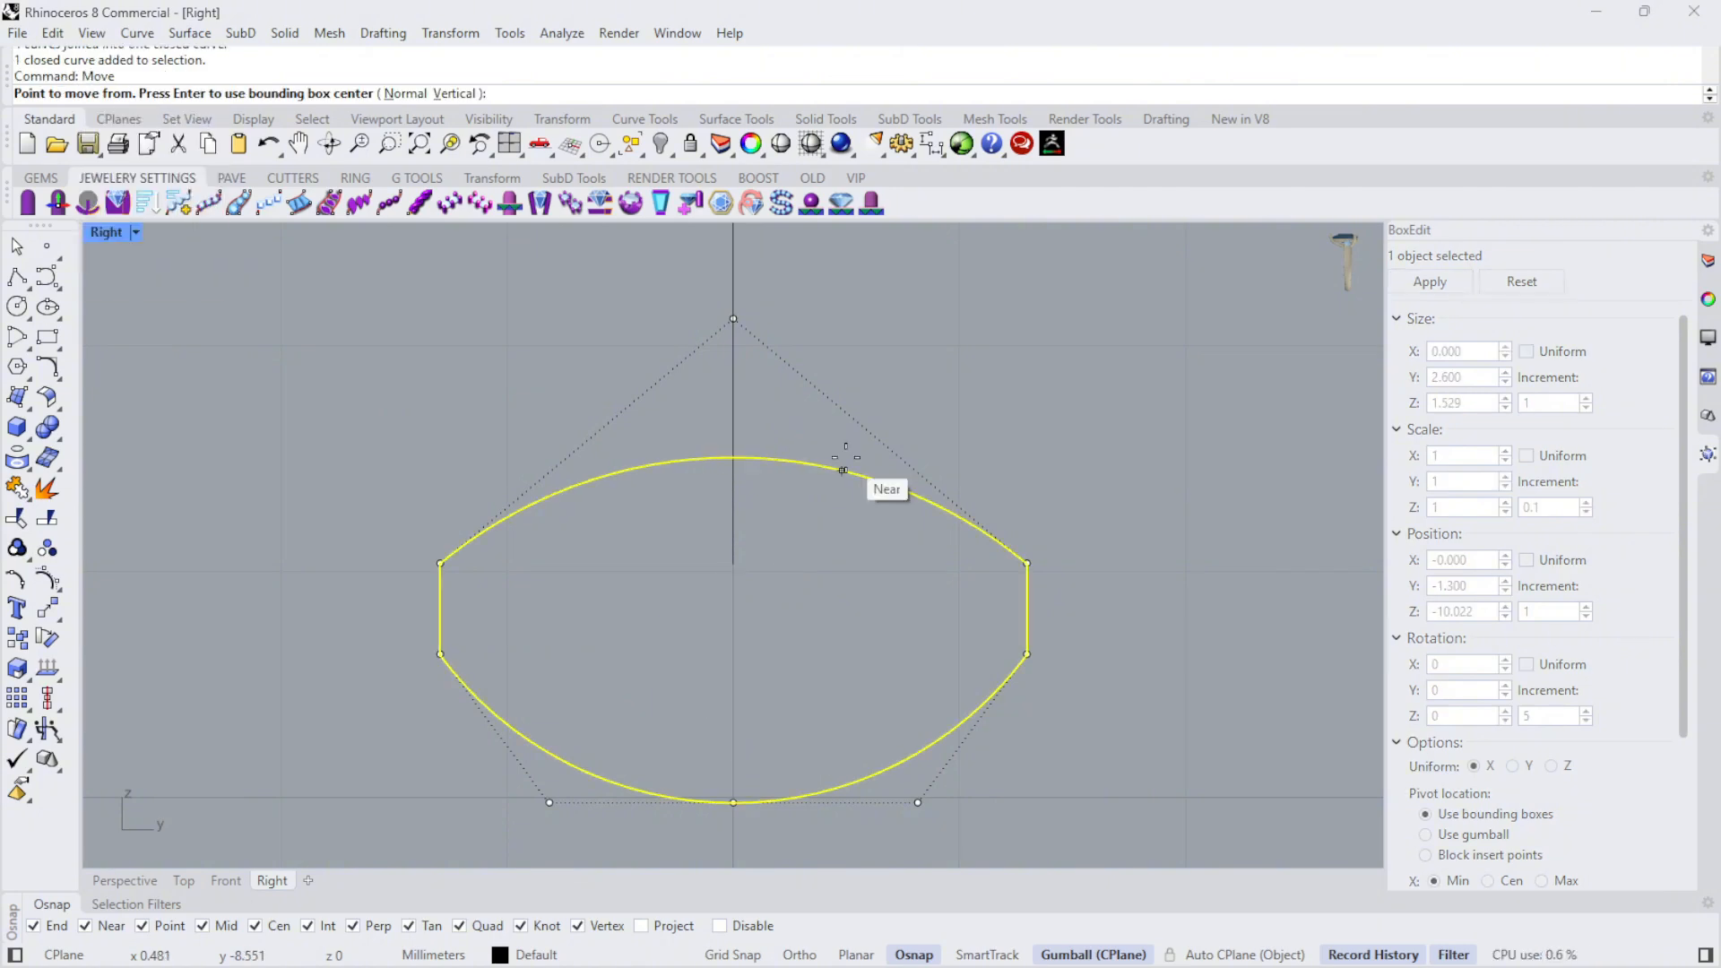
pyautogui.click(733, 457)
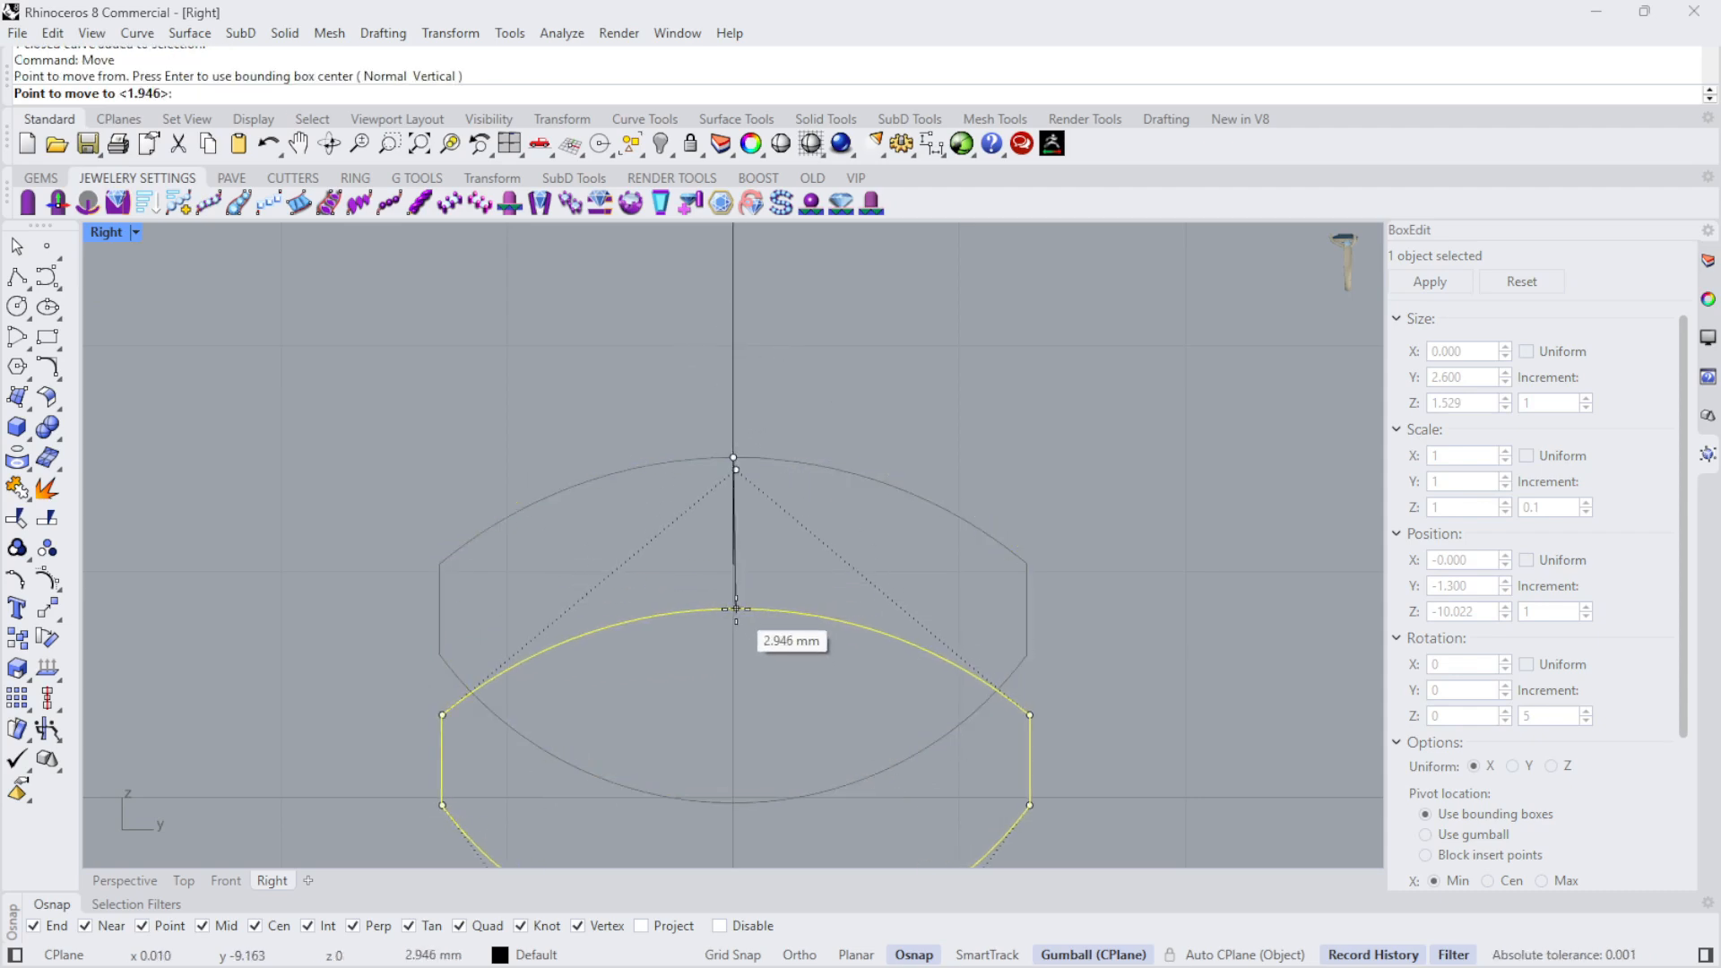
pyautogui.click(732, 562)
pyautogui.click(1224, 509)
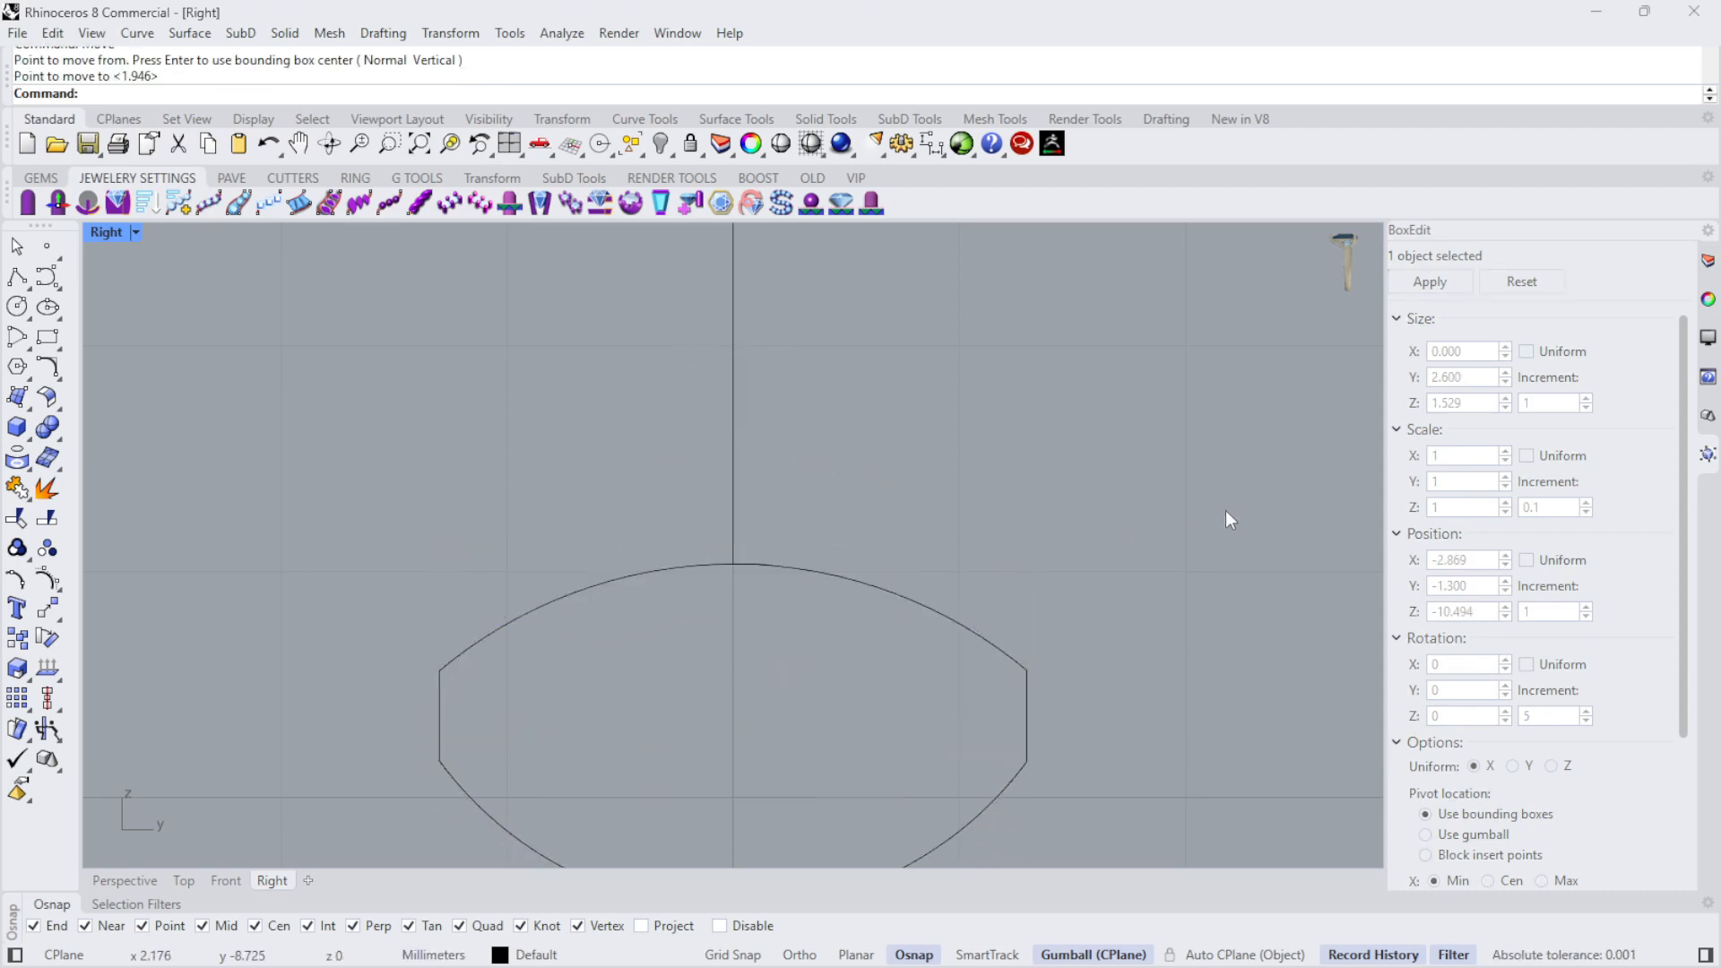
pyautogui.scroll(-5, 798, 578)
pyautogui.scroll(3, 805, 358)
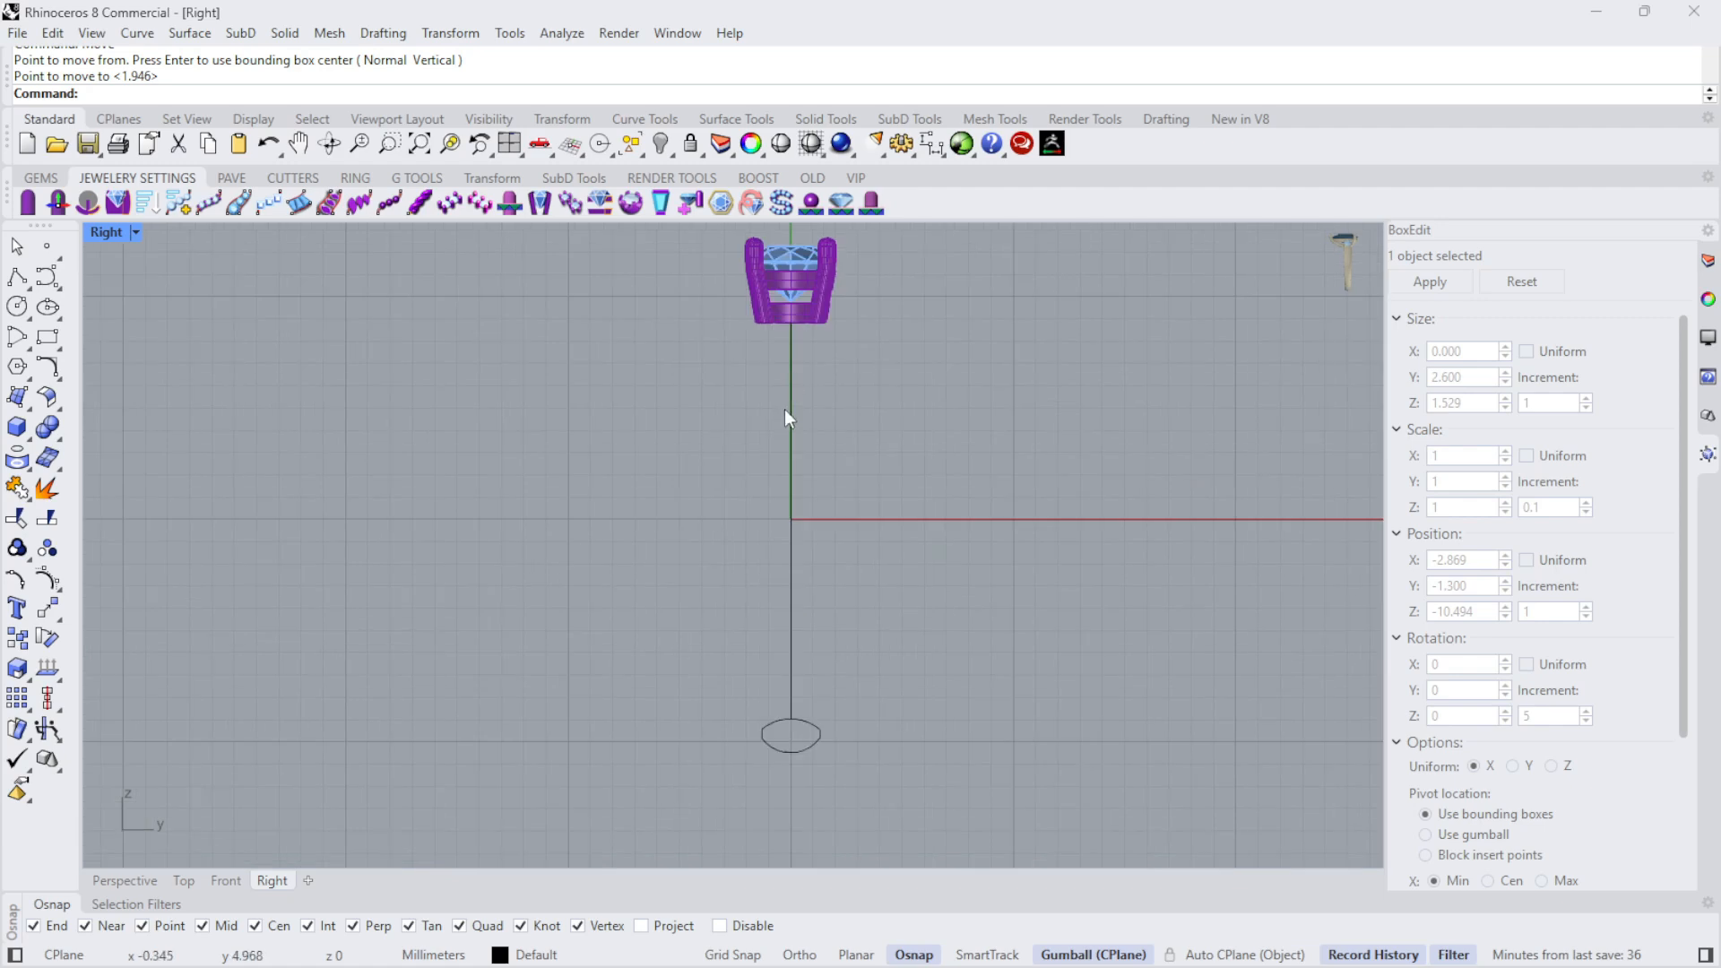
# - Copy the profile from its top point to a free spot about 4.4 mm to the right and 3.8 mm higher
pyautogui.click(821, 800)
pyautogui.scroll(2, 827, 757)
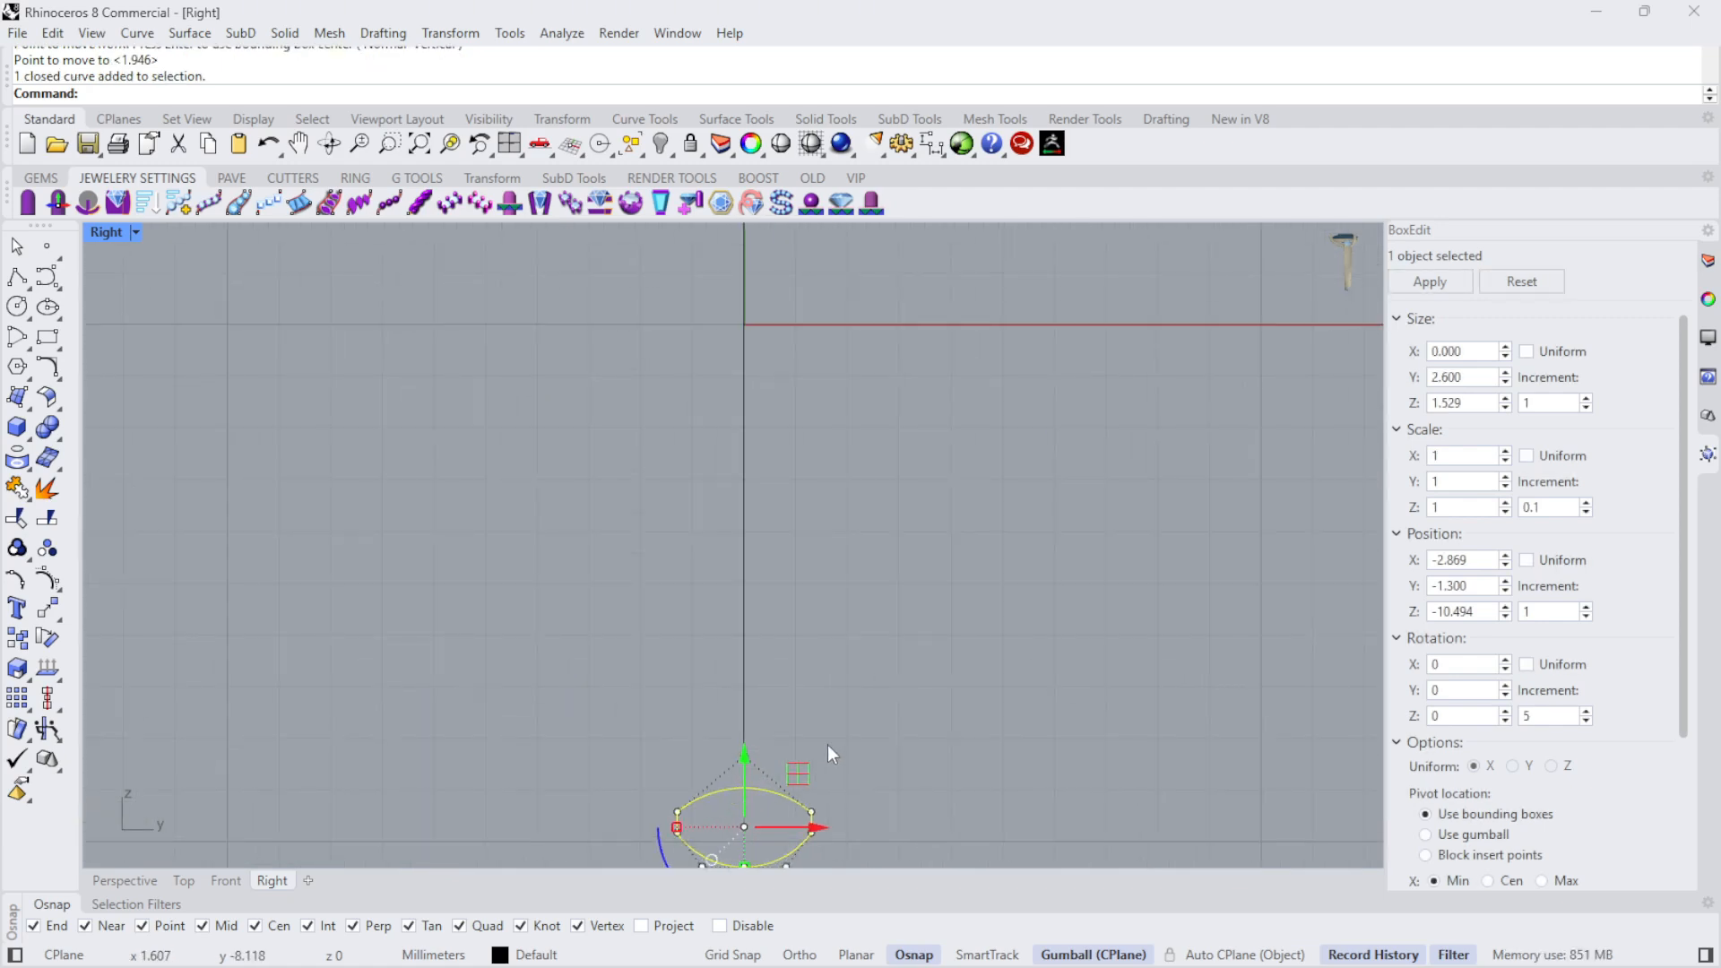
pyautogui.click(18, 642)
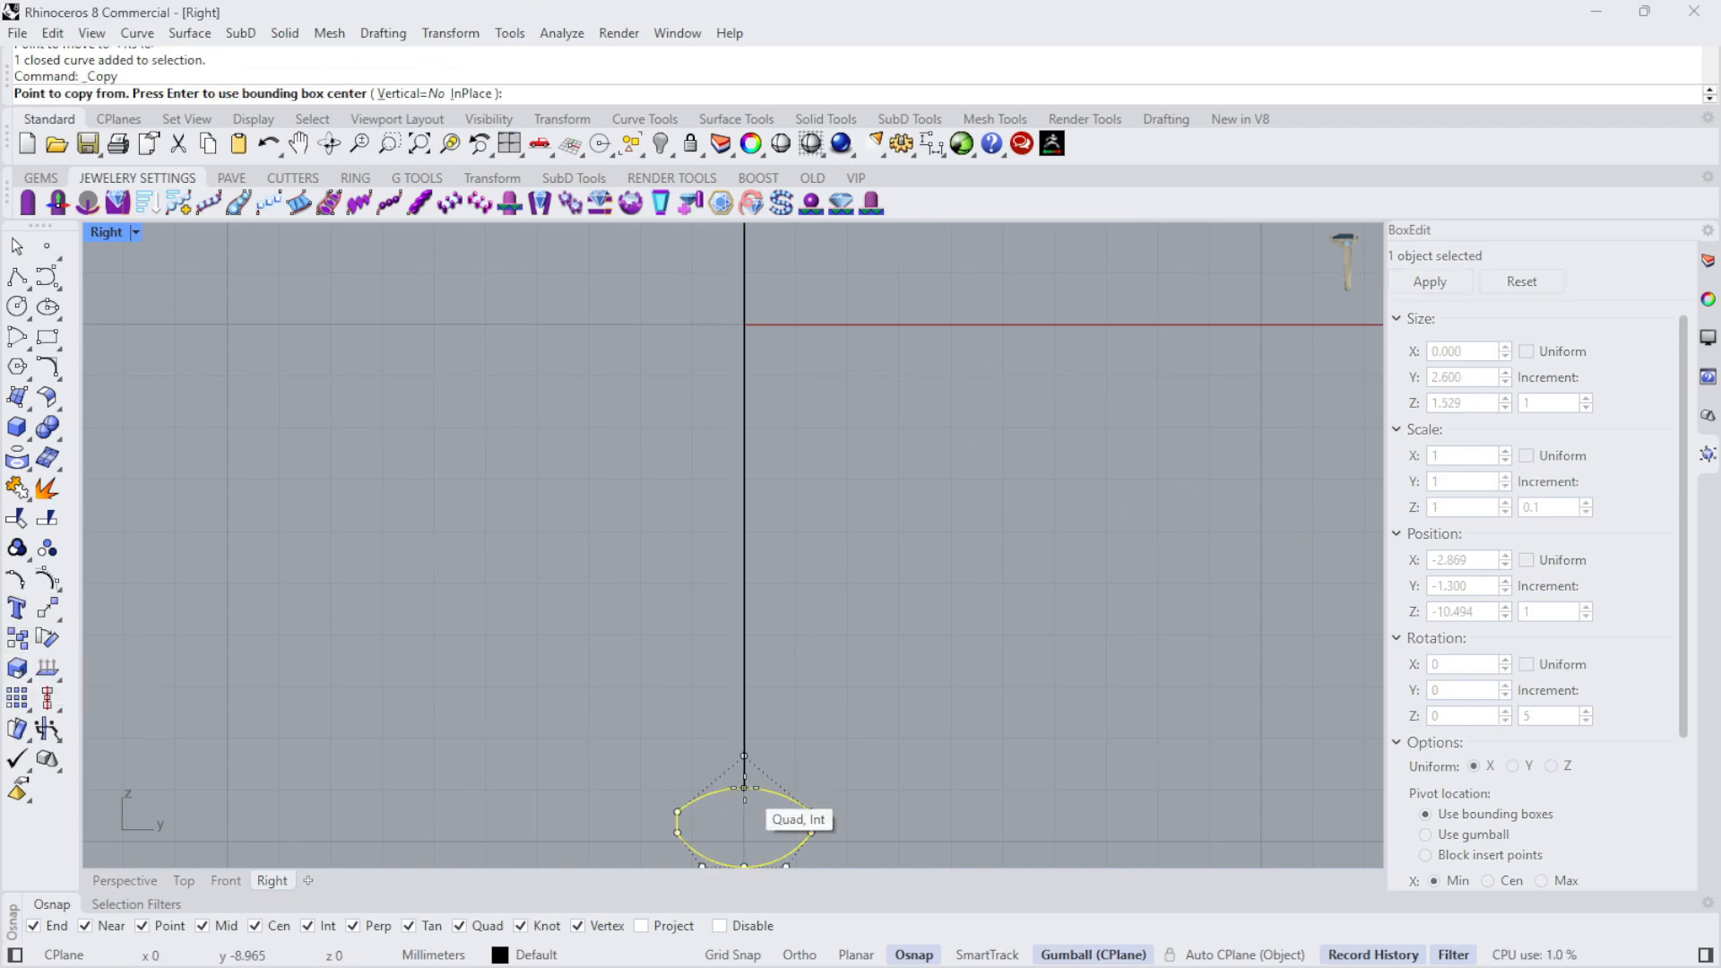
pyautogui.click(744, 788)
pyautogui.click(971, 593)
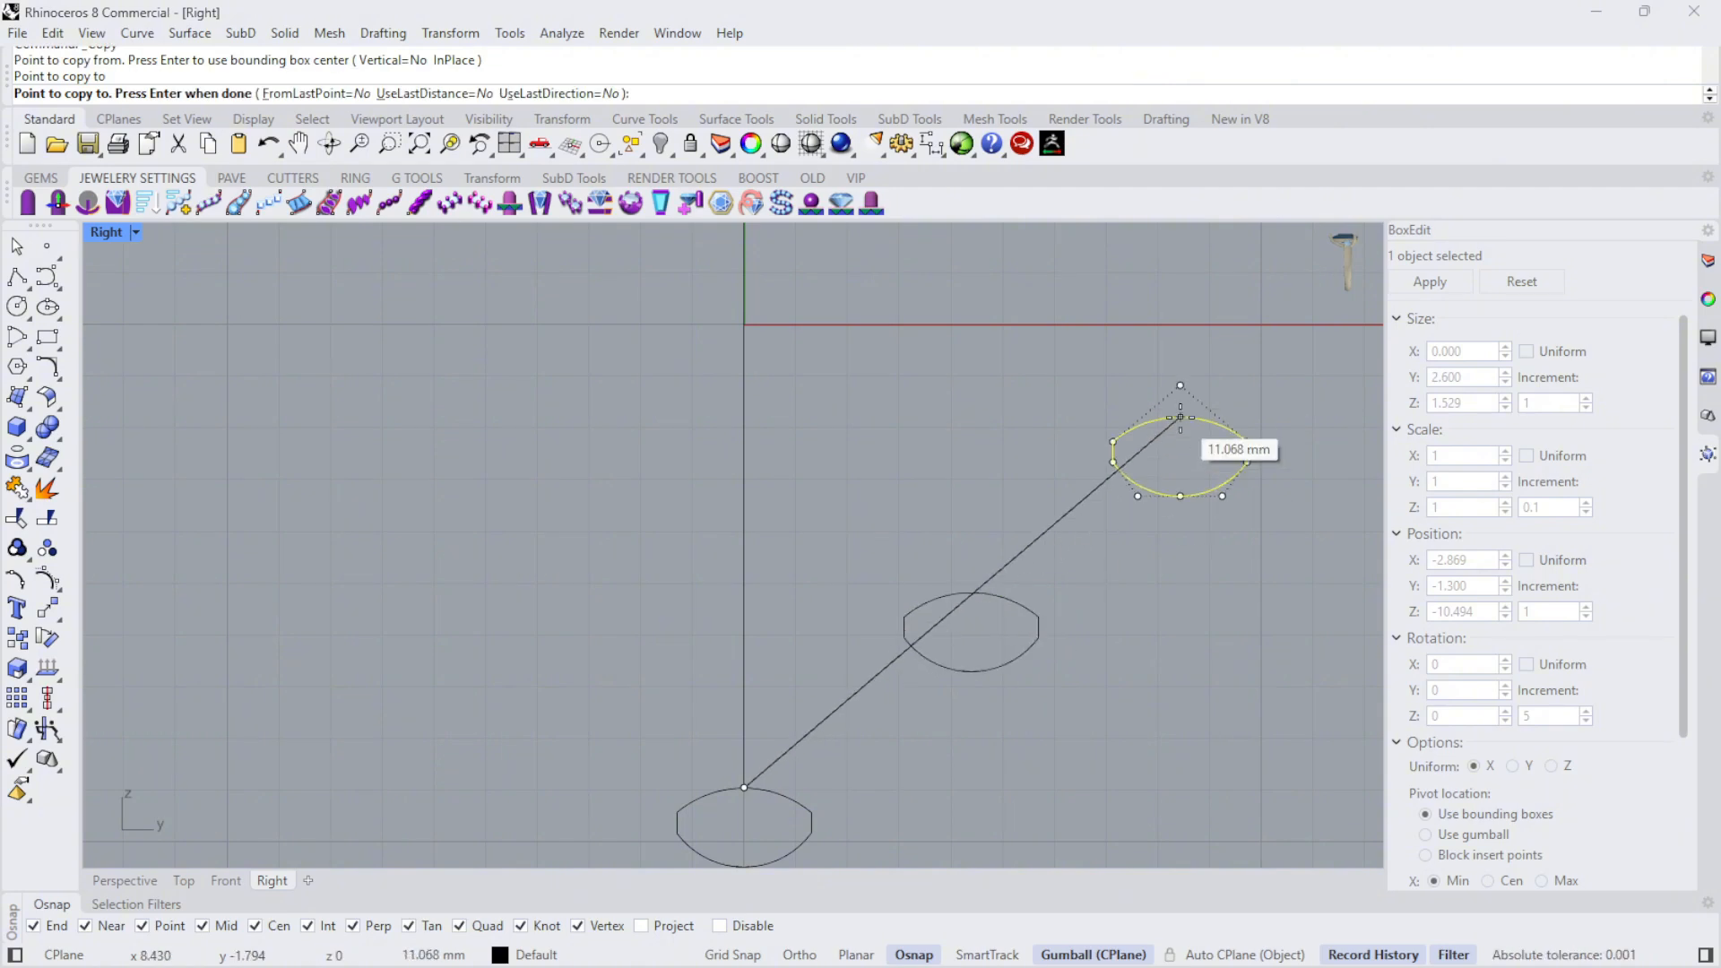
pyautogui.press('Return')
pyautogui.press('Escape')
# - Rotate the copied profile 180° about its center so that its deeper arc faces upward
pyautogui.scroll(4, 1023, 688)
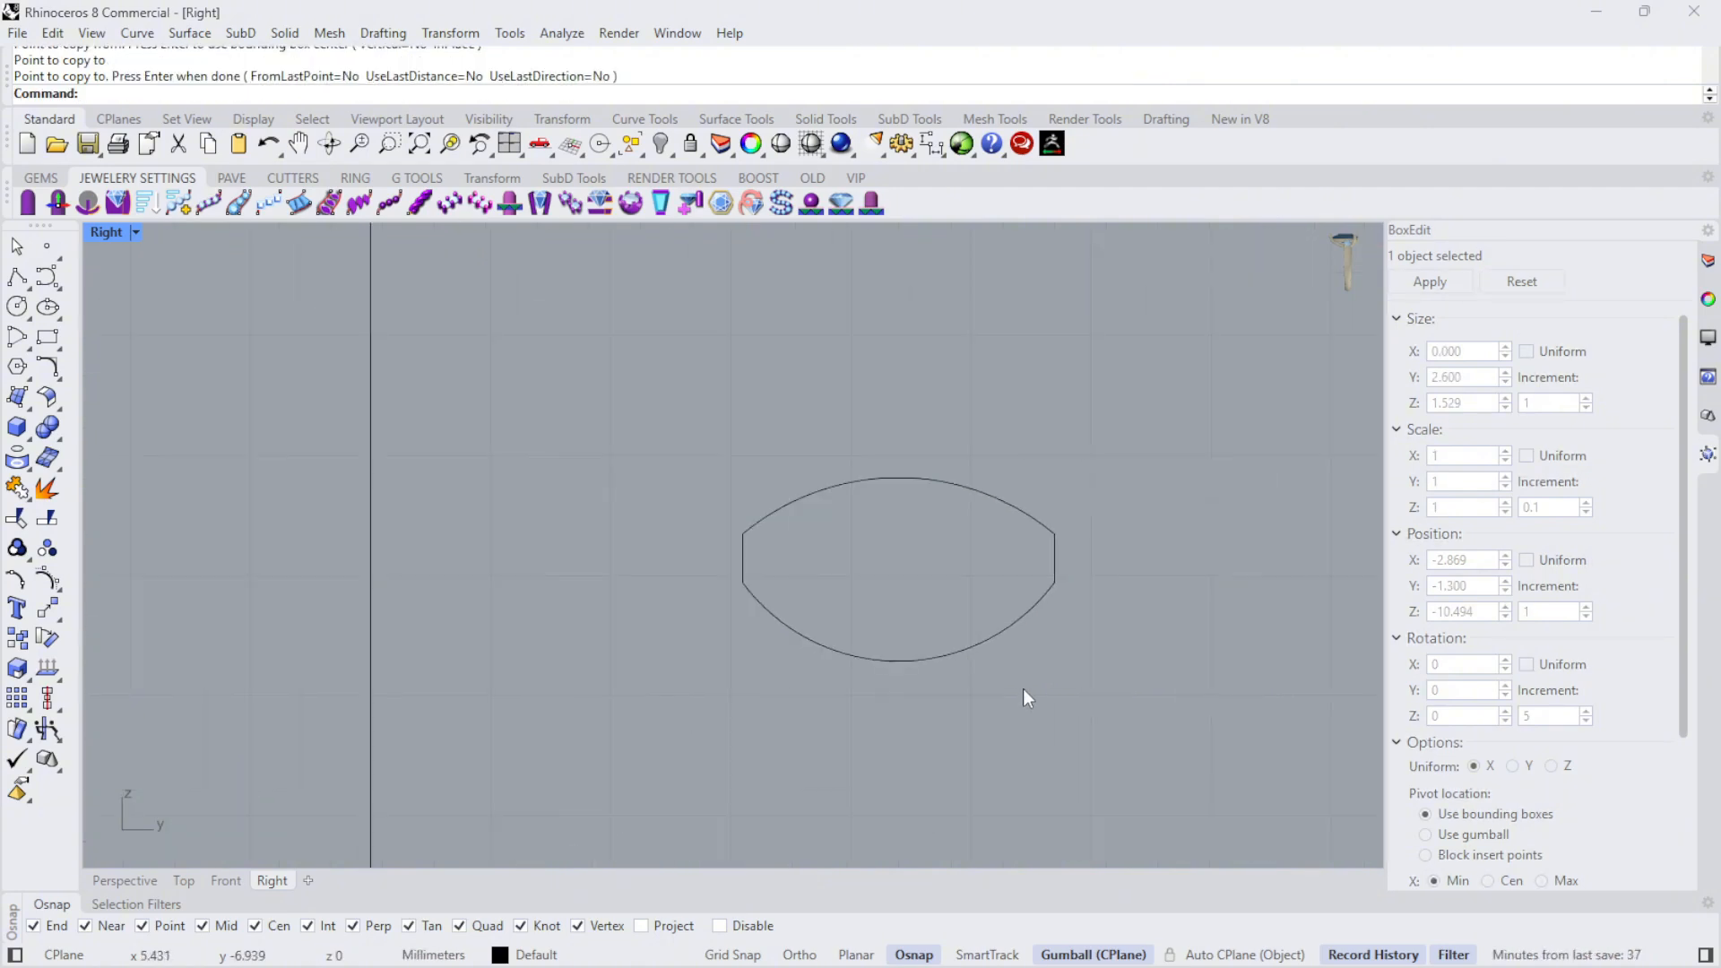
pyautogui.click(1011, 512)
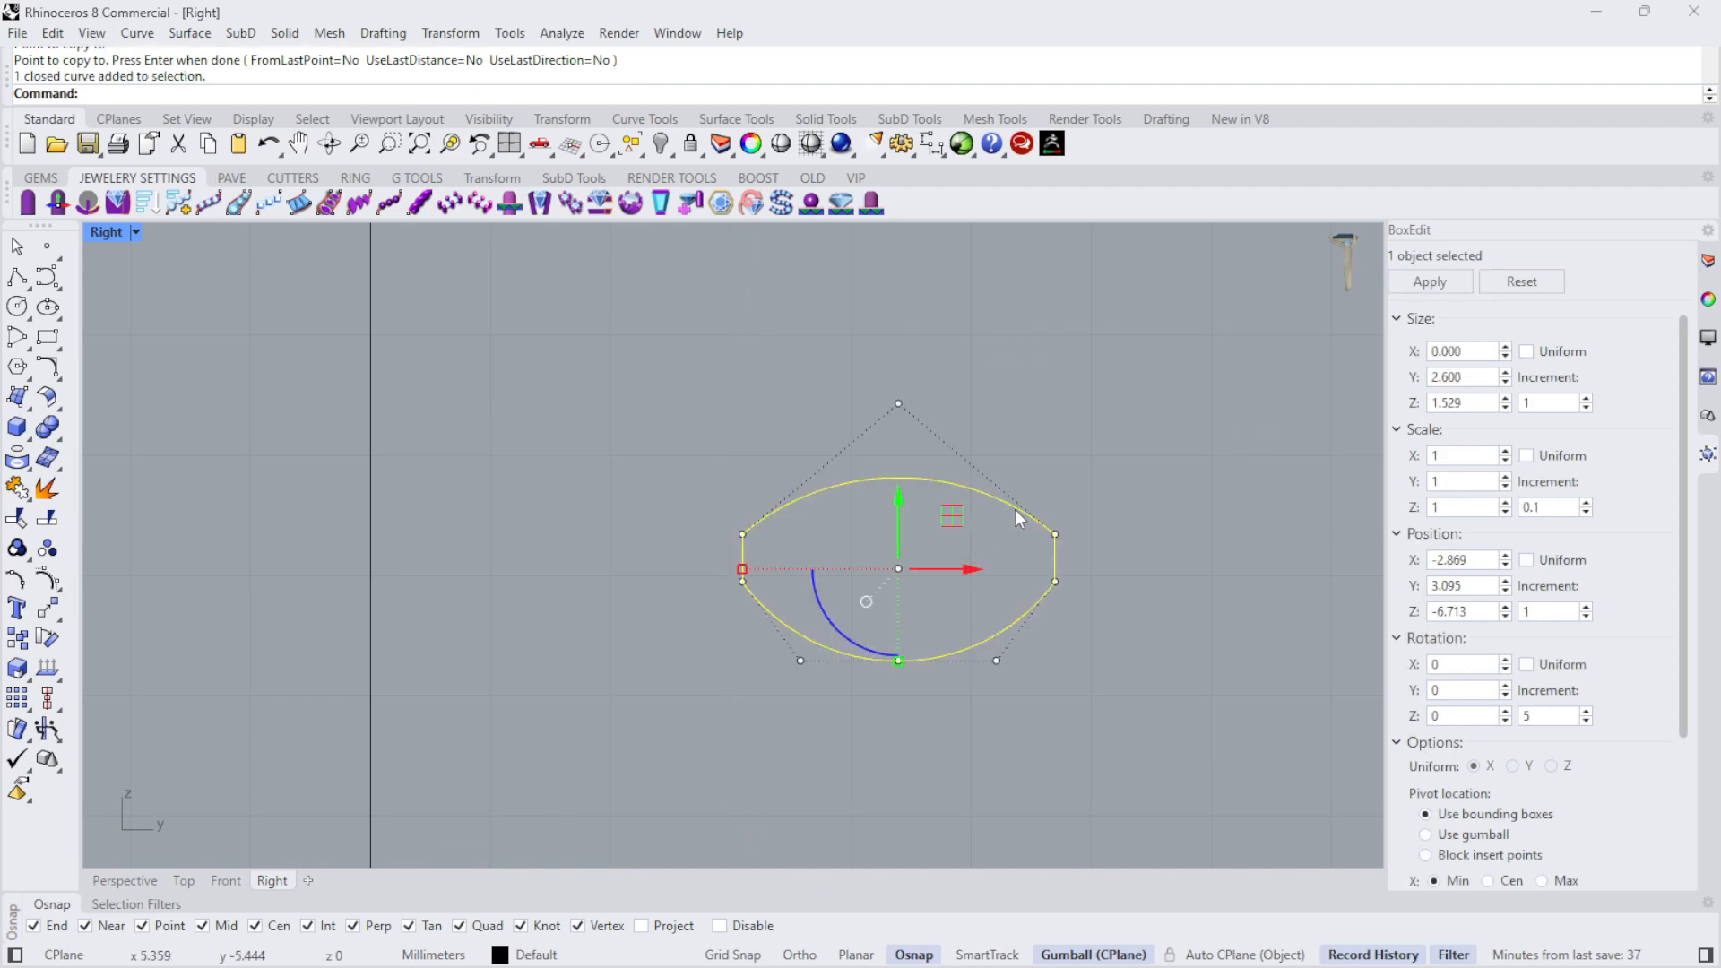
pyautogui.moveTo(843, 638); pyautogui.dragTo(998, 492)
pyautogui.click(1142, 478)
pyautogui.scroll(-10, 903, 554)
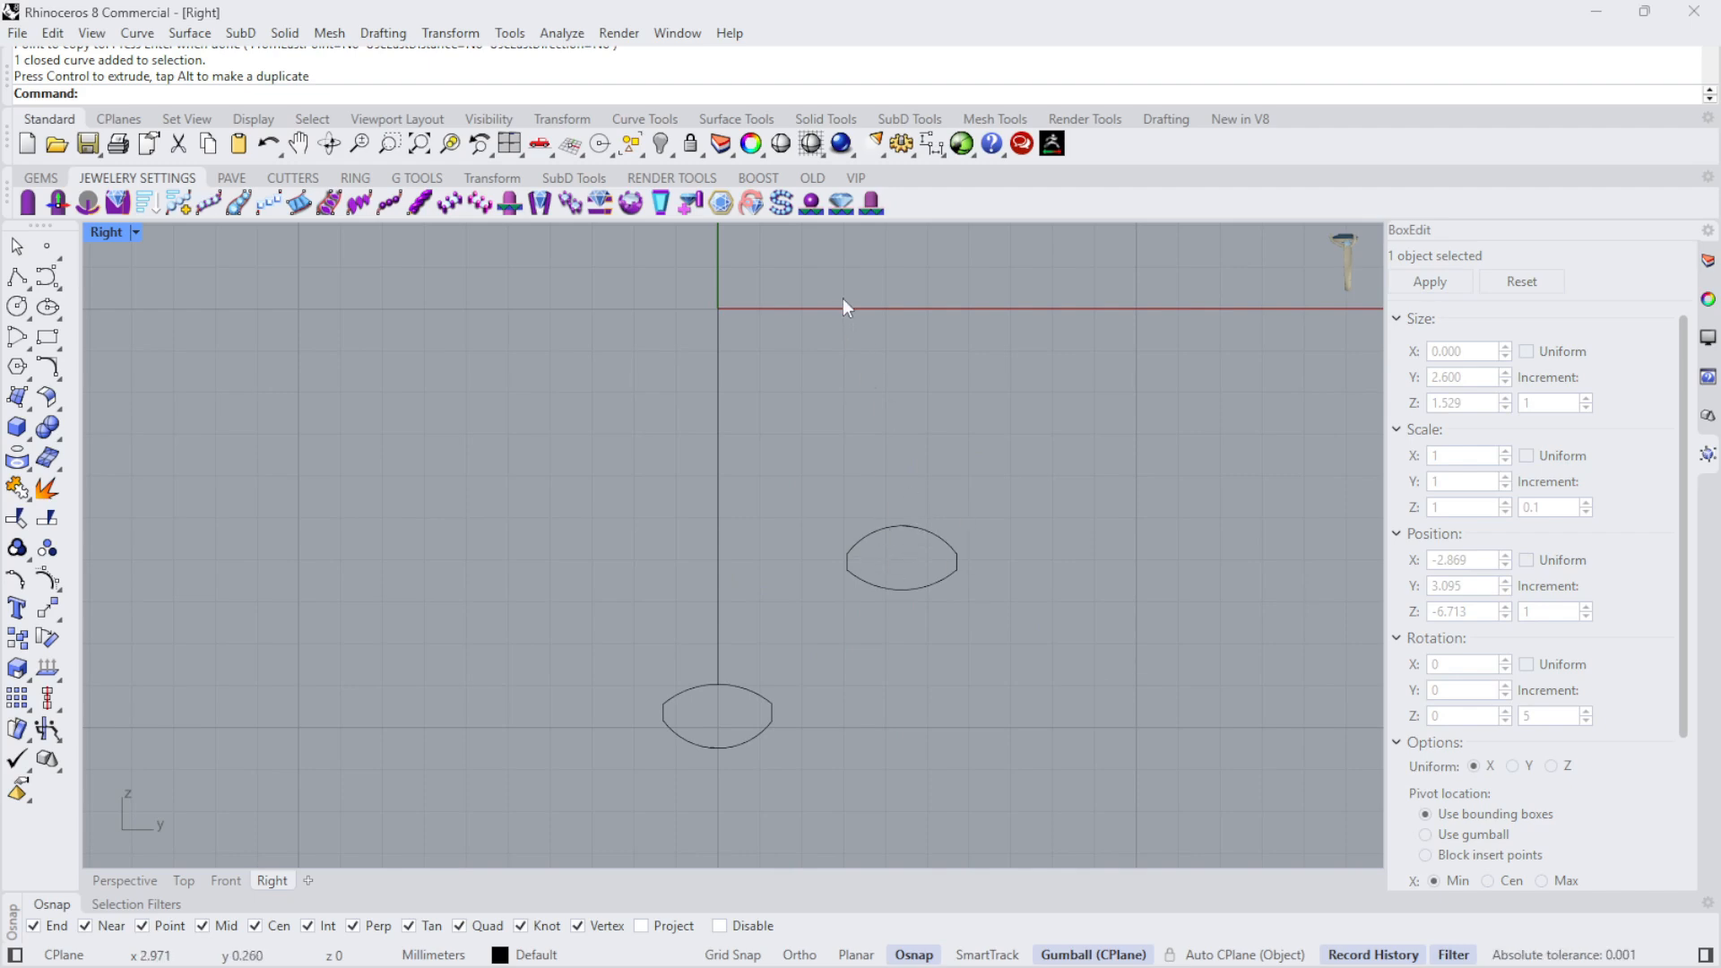
pyautogui.click(932, 521)
pyautogui.scroll(4, 932, 524)
pyautogui.moveTo(667, 430); pyautogui.dragTo(1066, 591)
pyautogui.press('Escape')
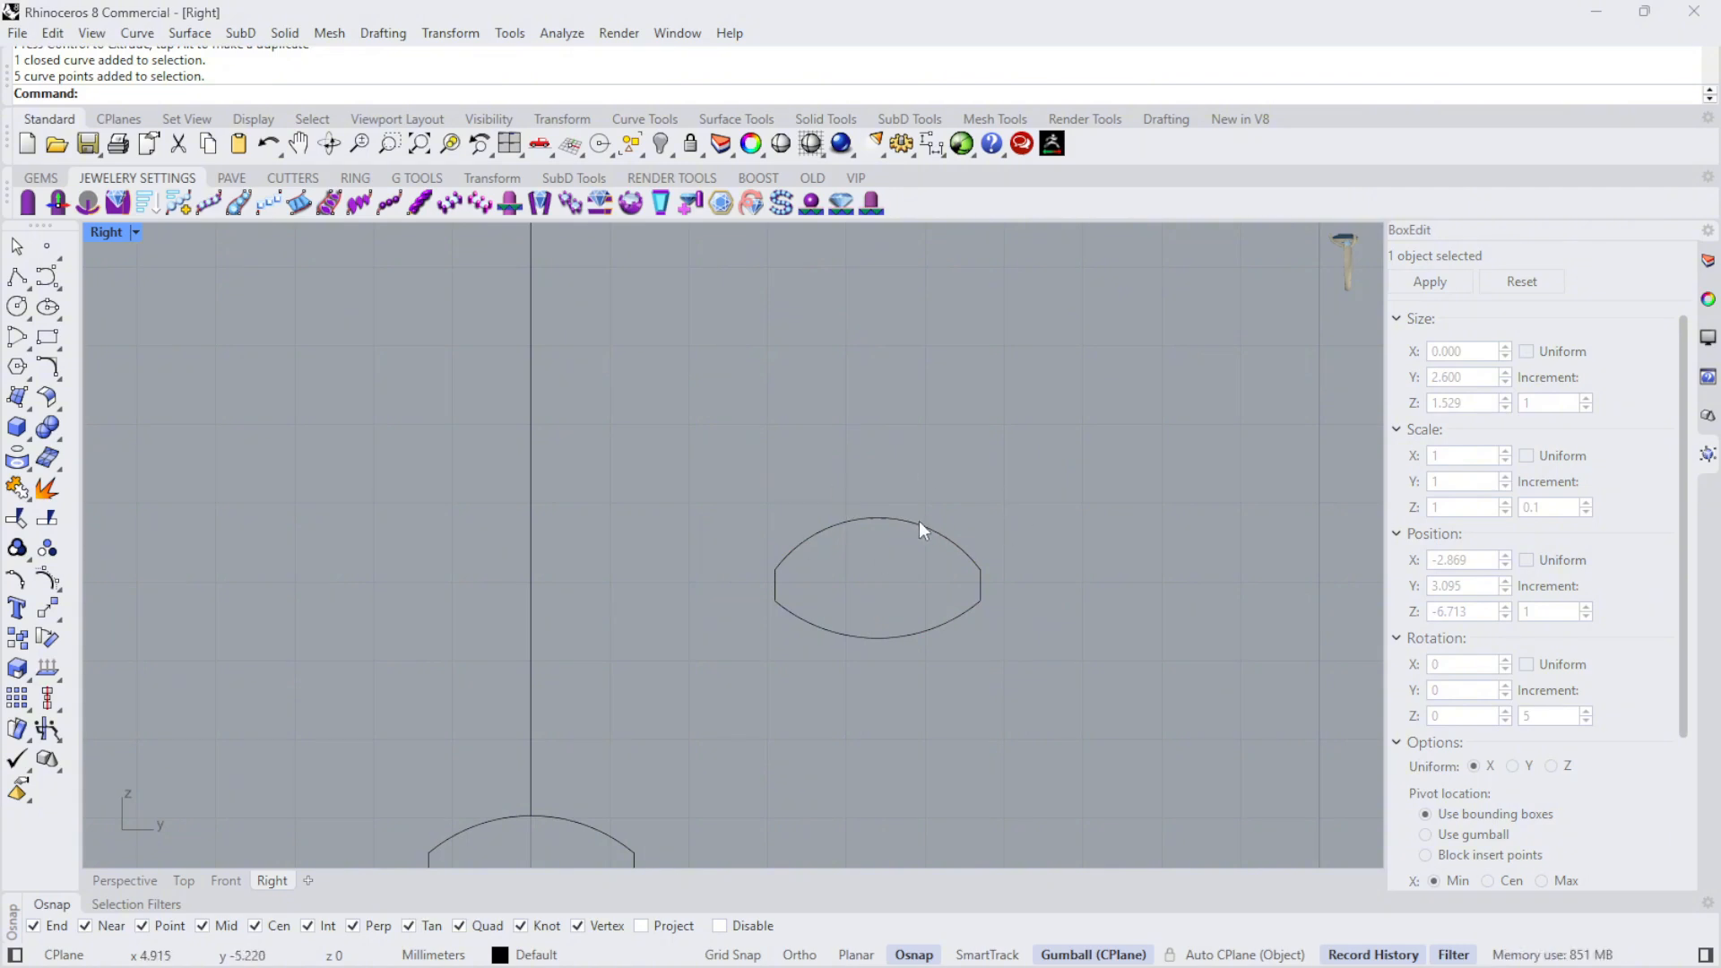
# - Select the rotated copy of the band profile
pyautogui.click(941, 535)
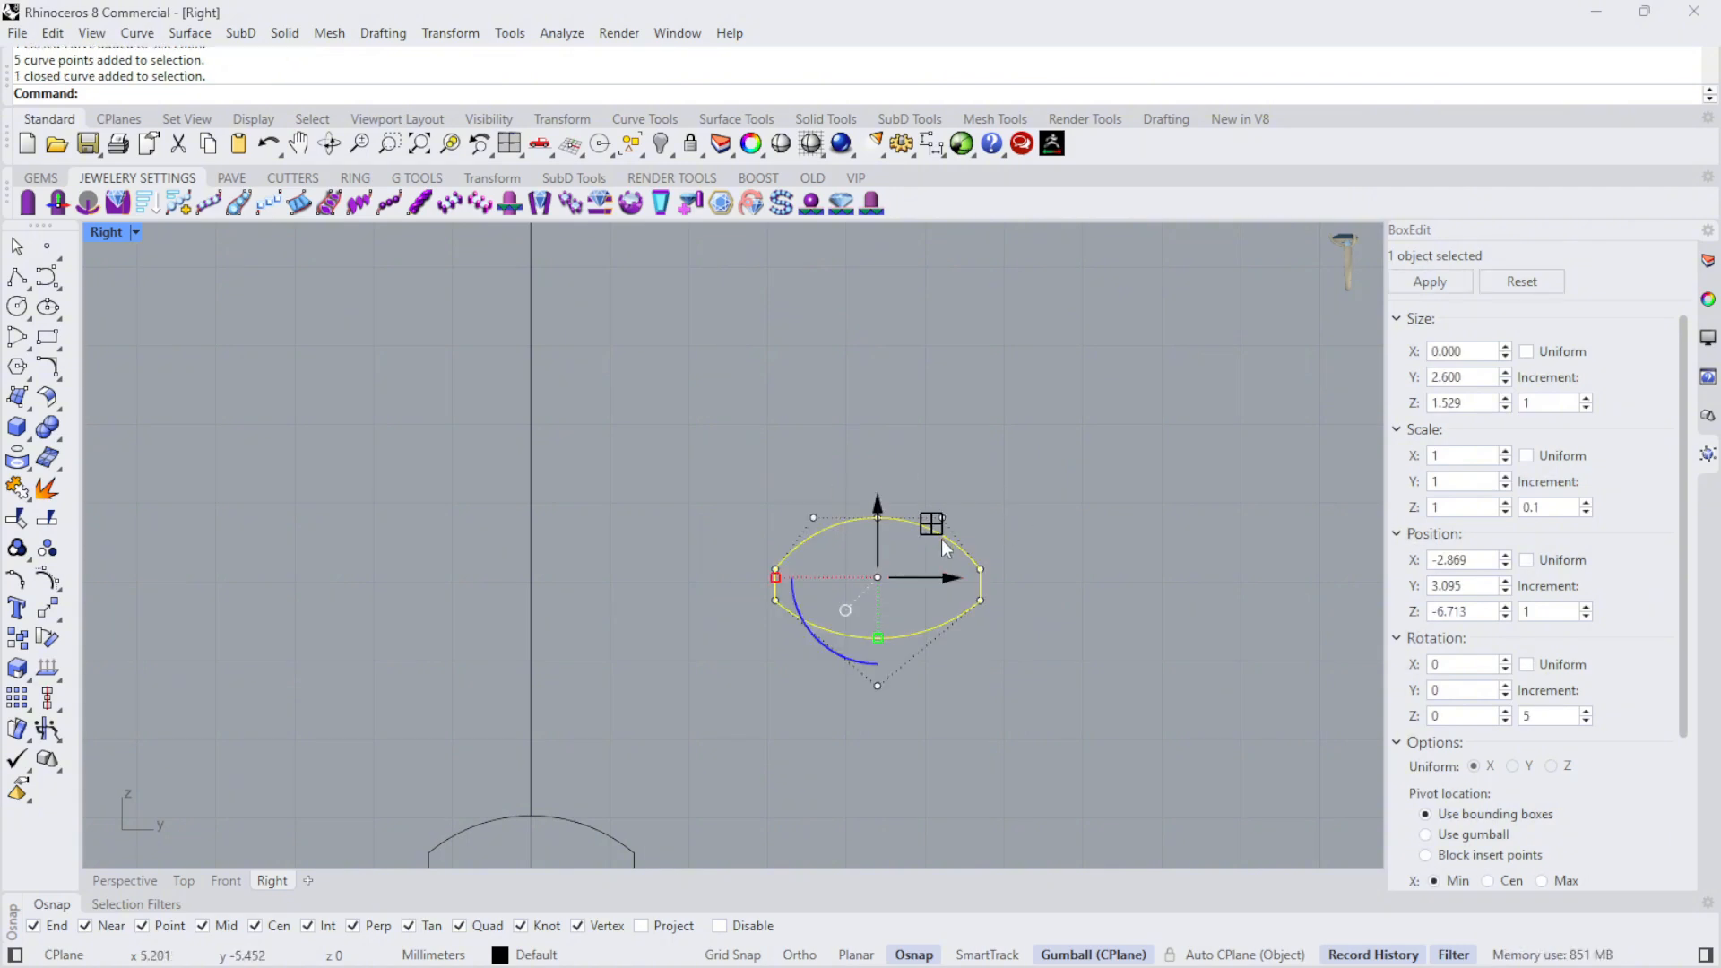
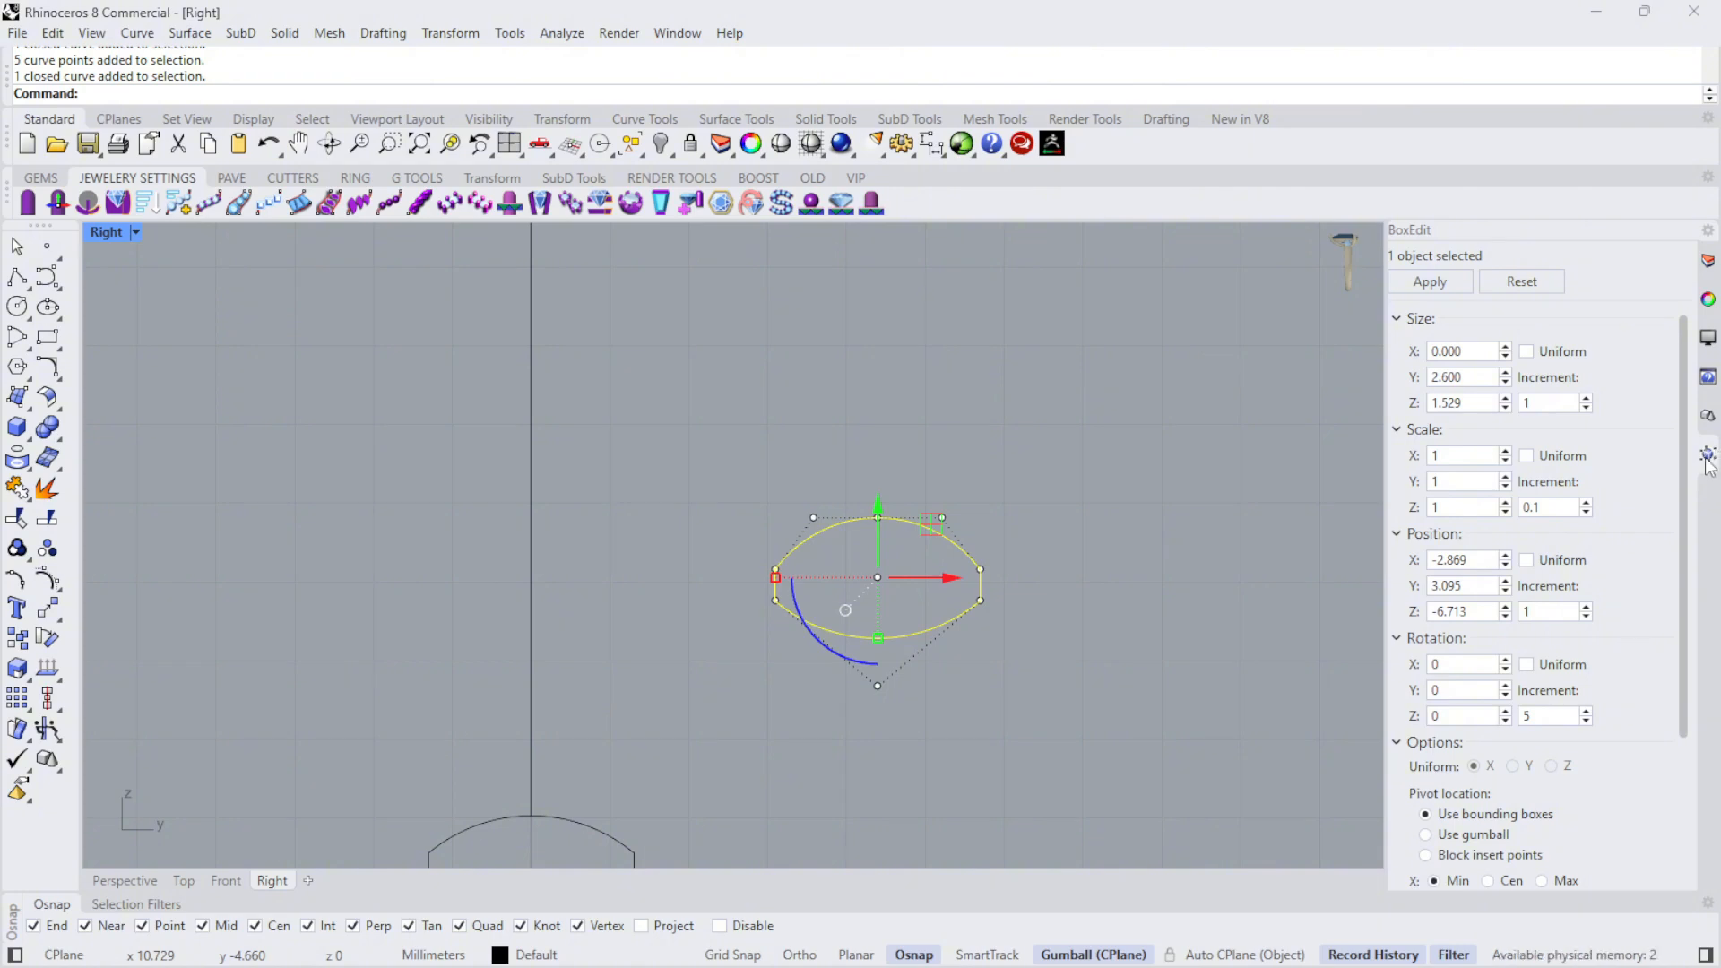
# - Switch from BoxEdit to the layer list and back, and run the BoxEdit command for the selected profile copy
pyautogui.click(1707, 261)
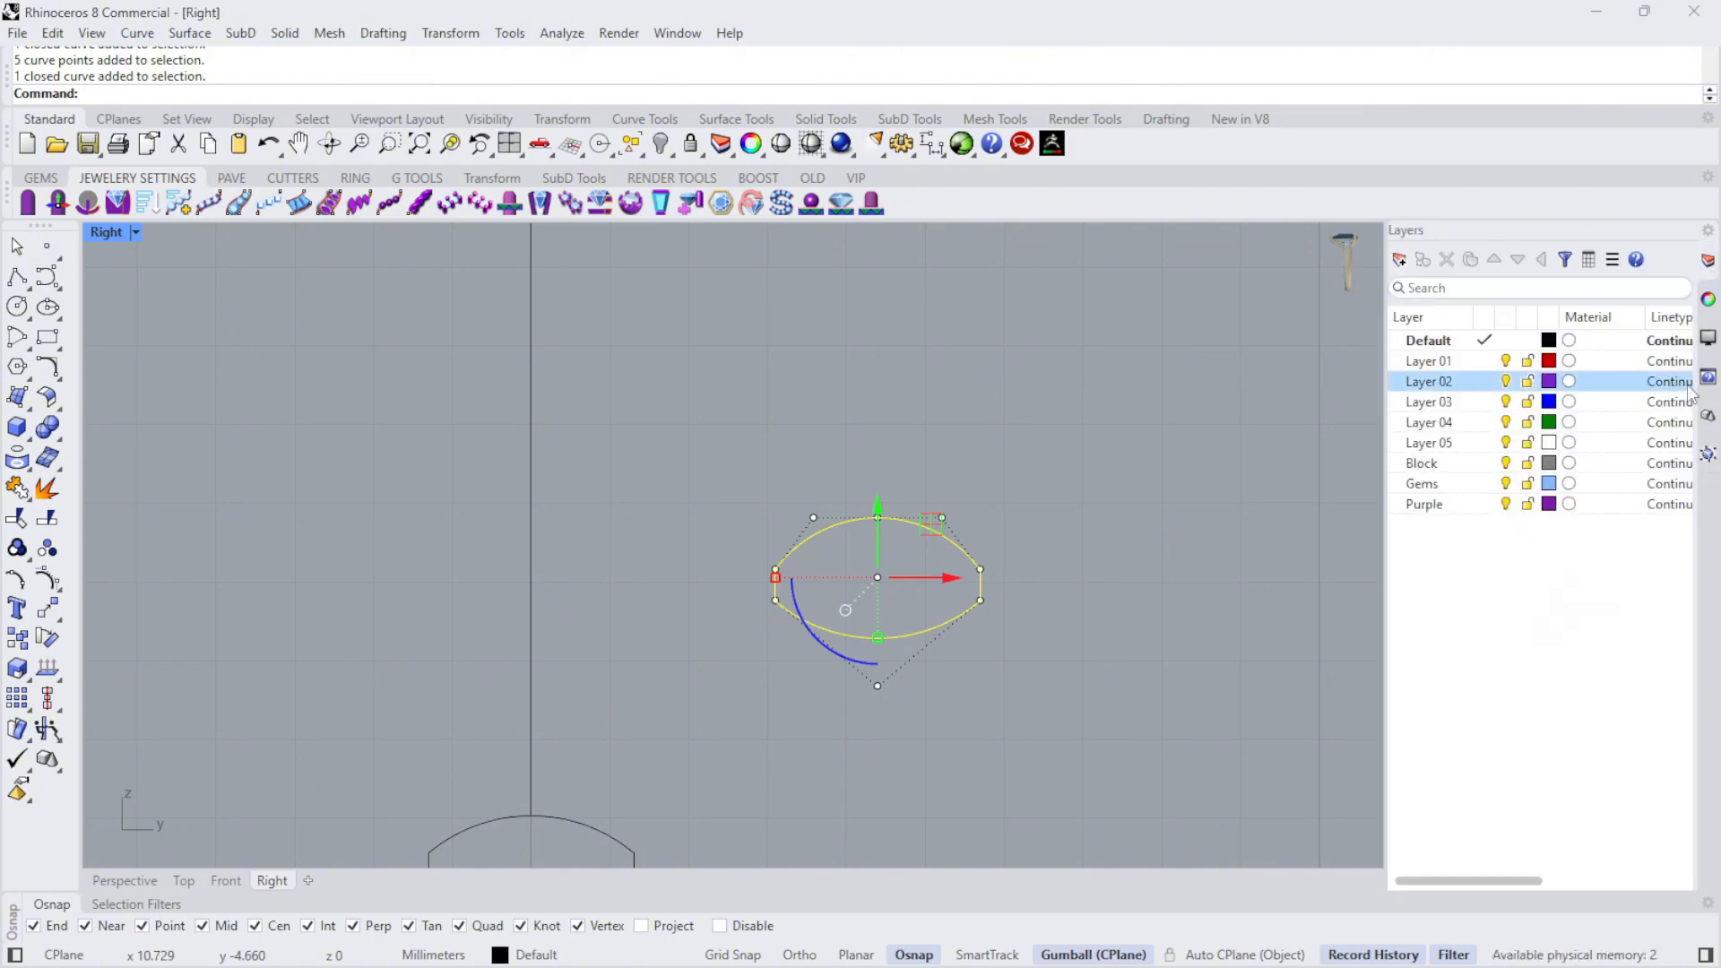
pyautogui.click(1707, 454)
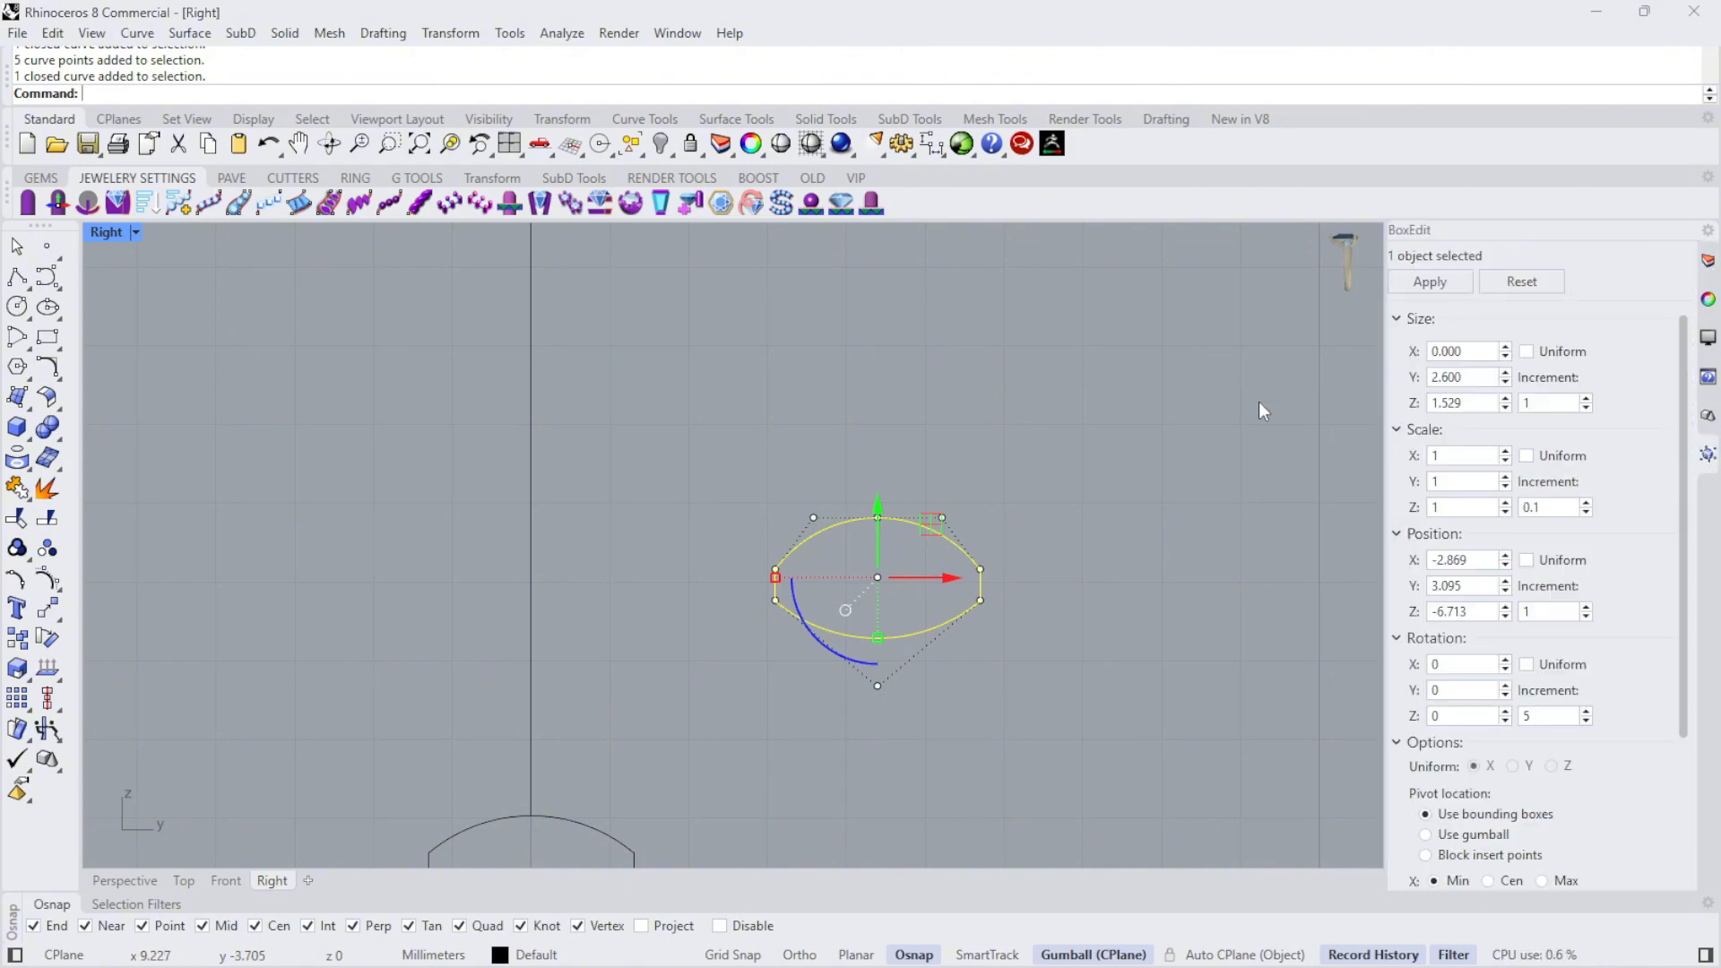
pyautogui.write('Bo')
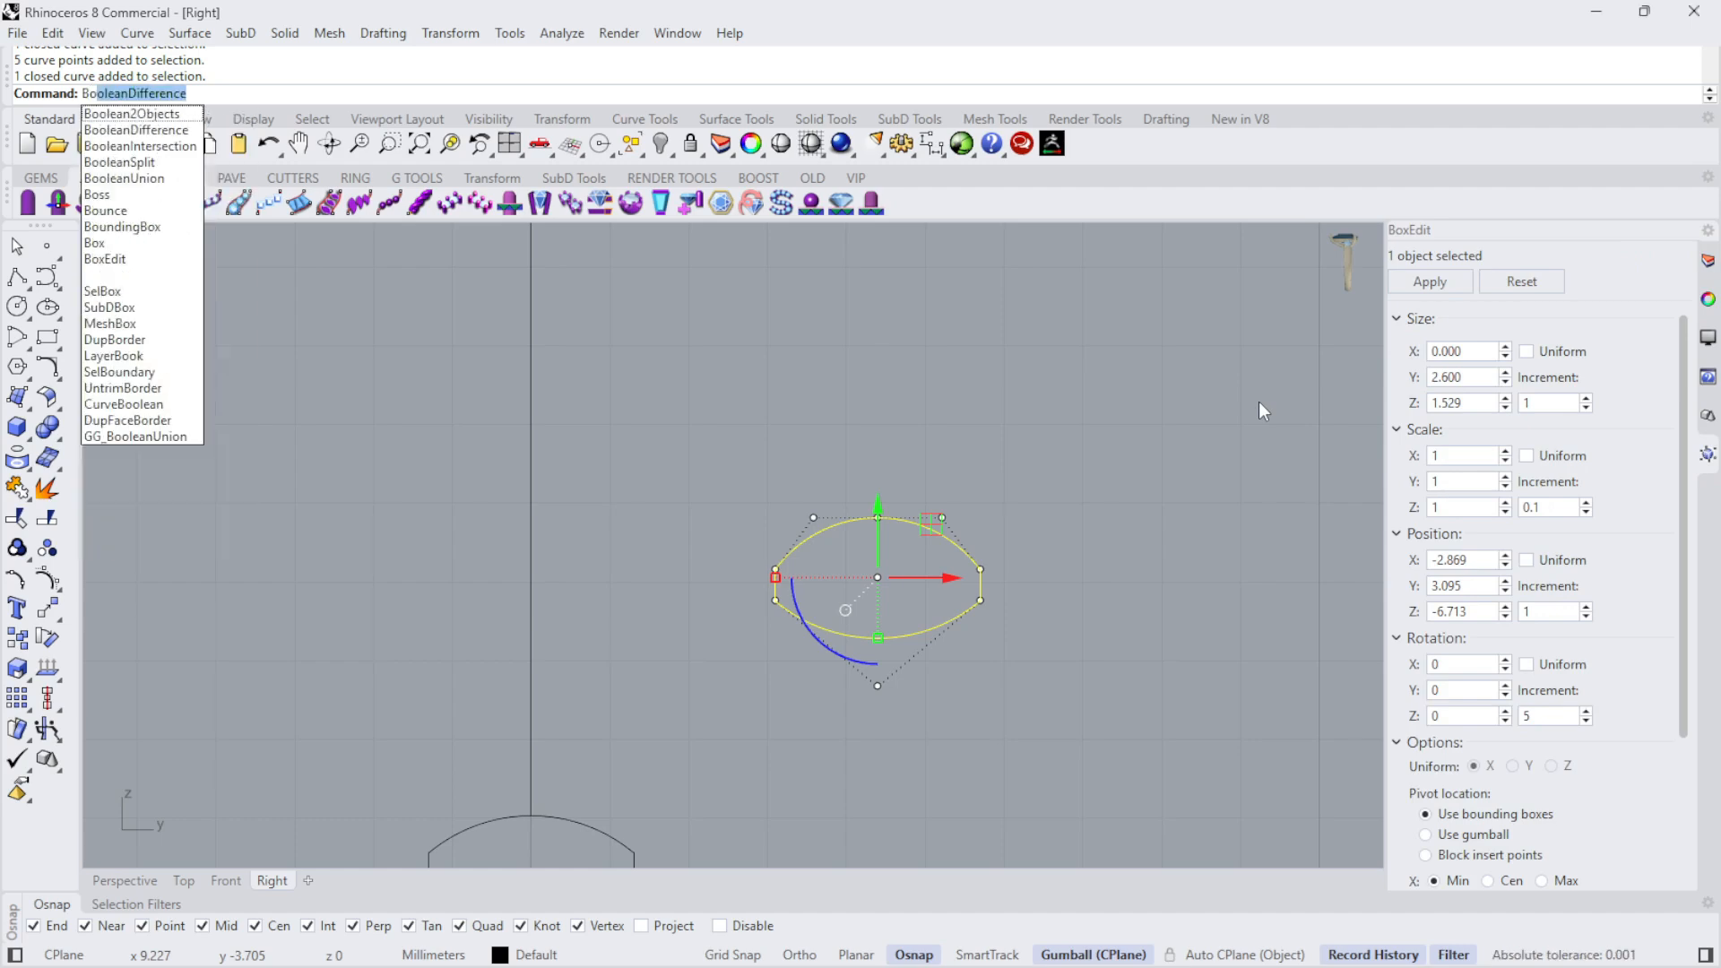
pyautogui.write('x')
pyautogui.press('Down')
pyautogui.press('Down')
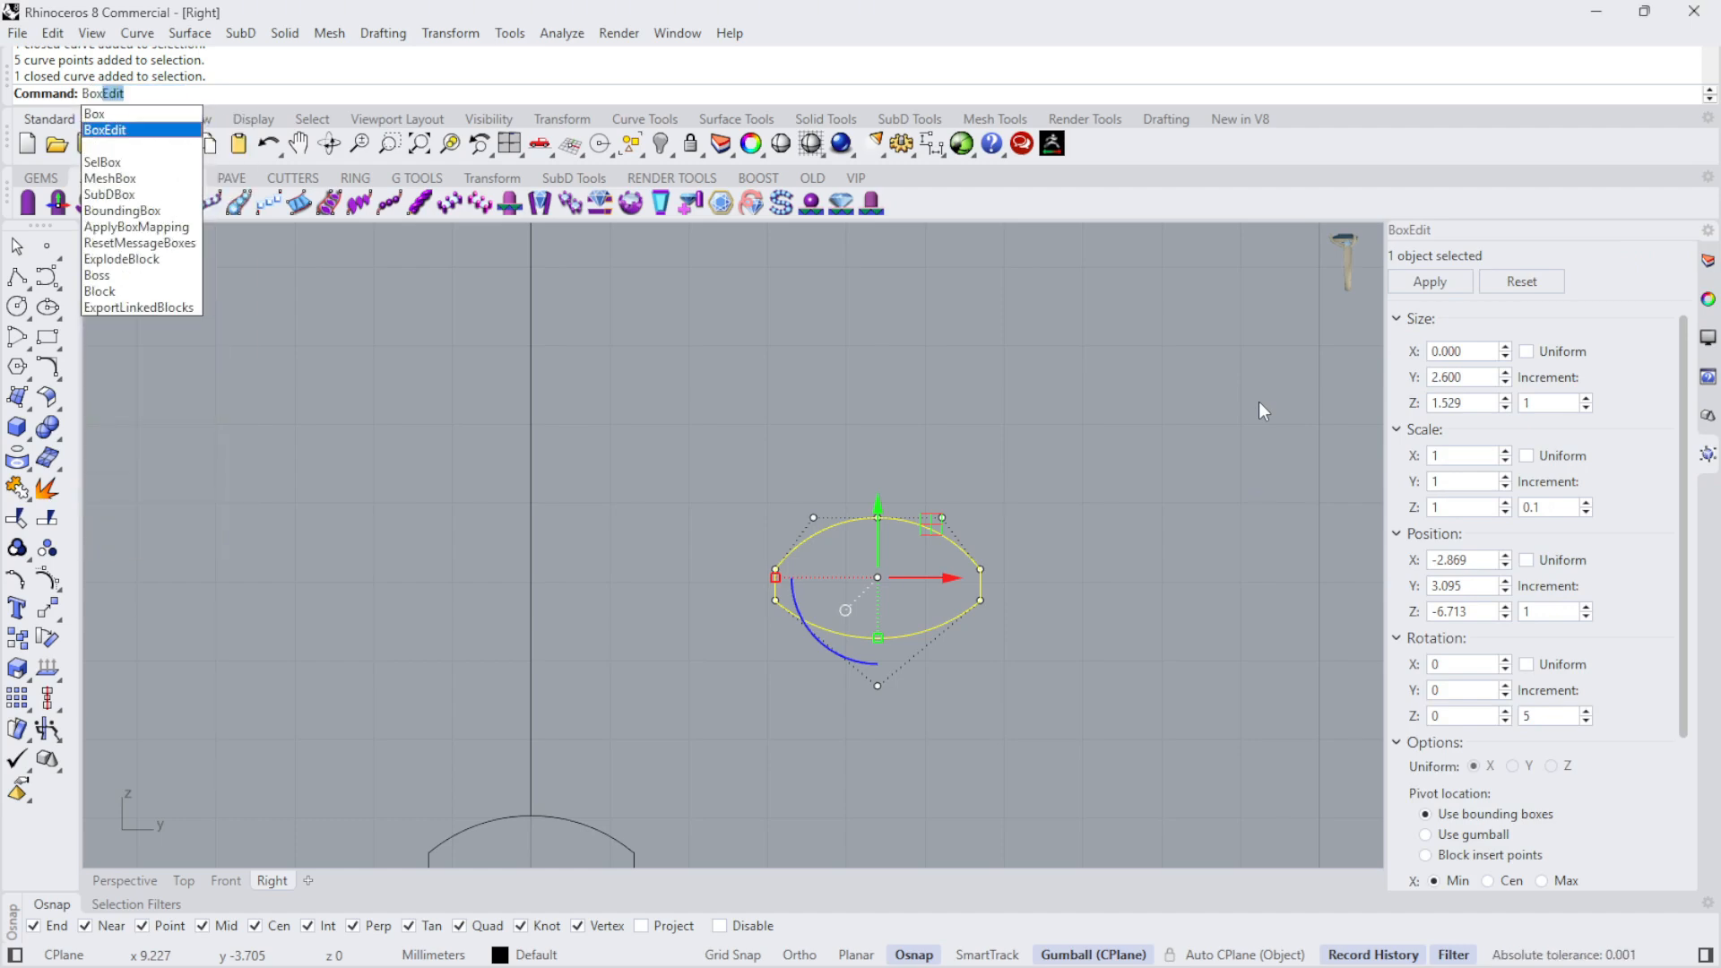
pyautogui.press('Return')
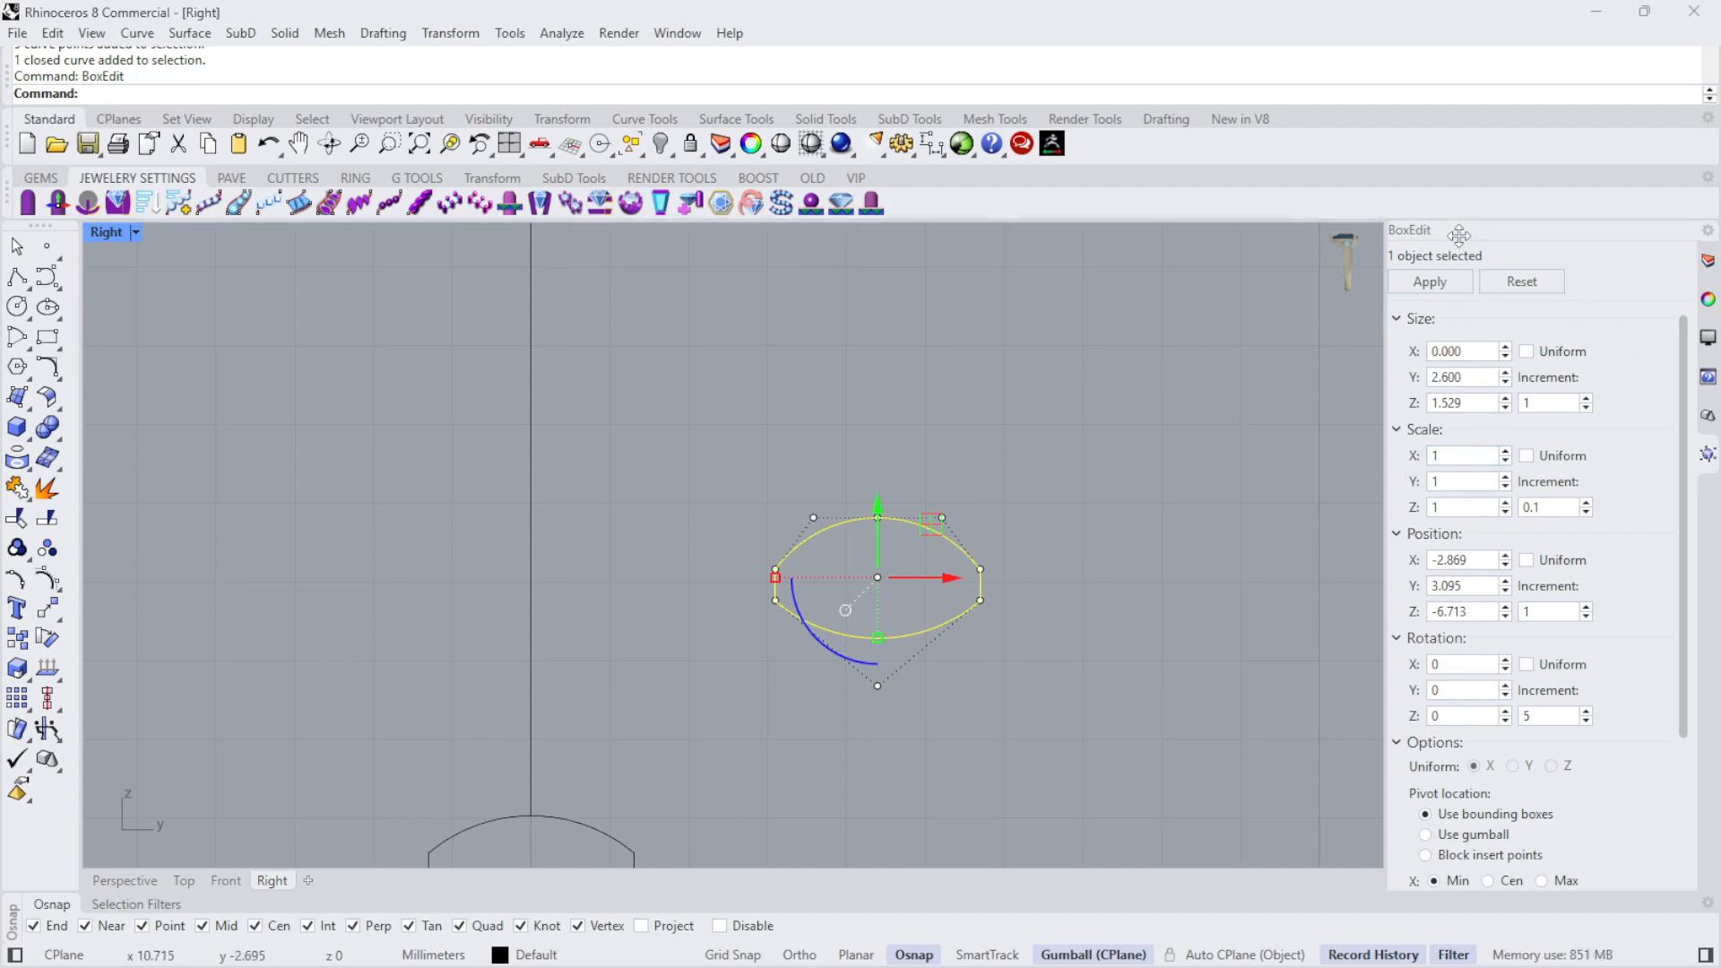
# - Float the BoxEdit panel over the viewport and dock it back among the side panels
pyautogui.moveTo(1459, 234); pyautogui.dragTo(1711, 267)
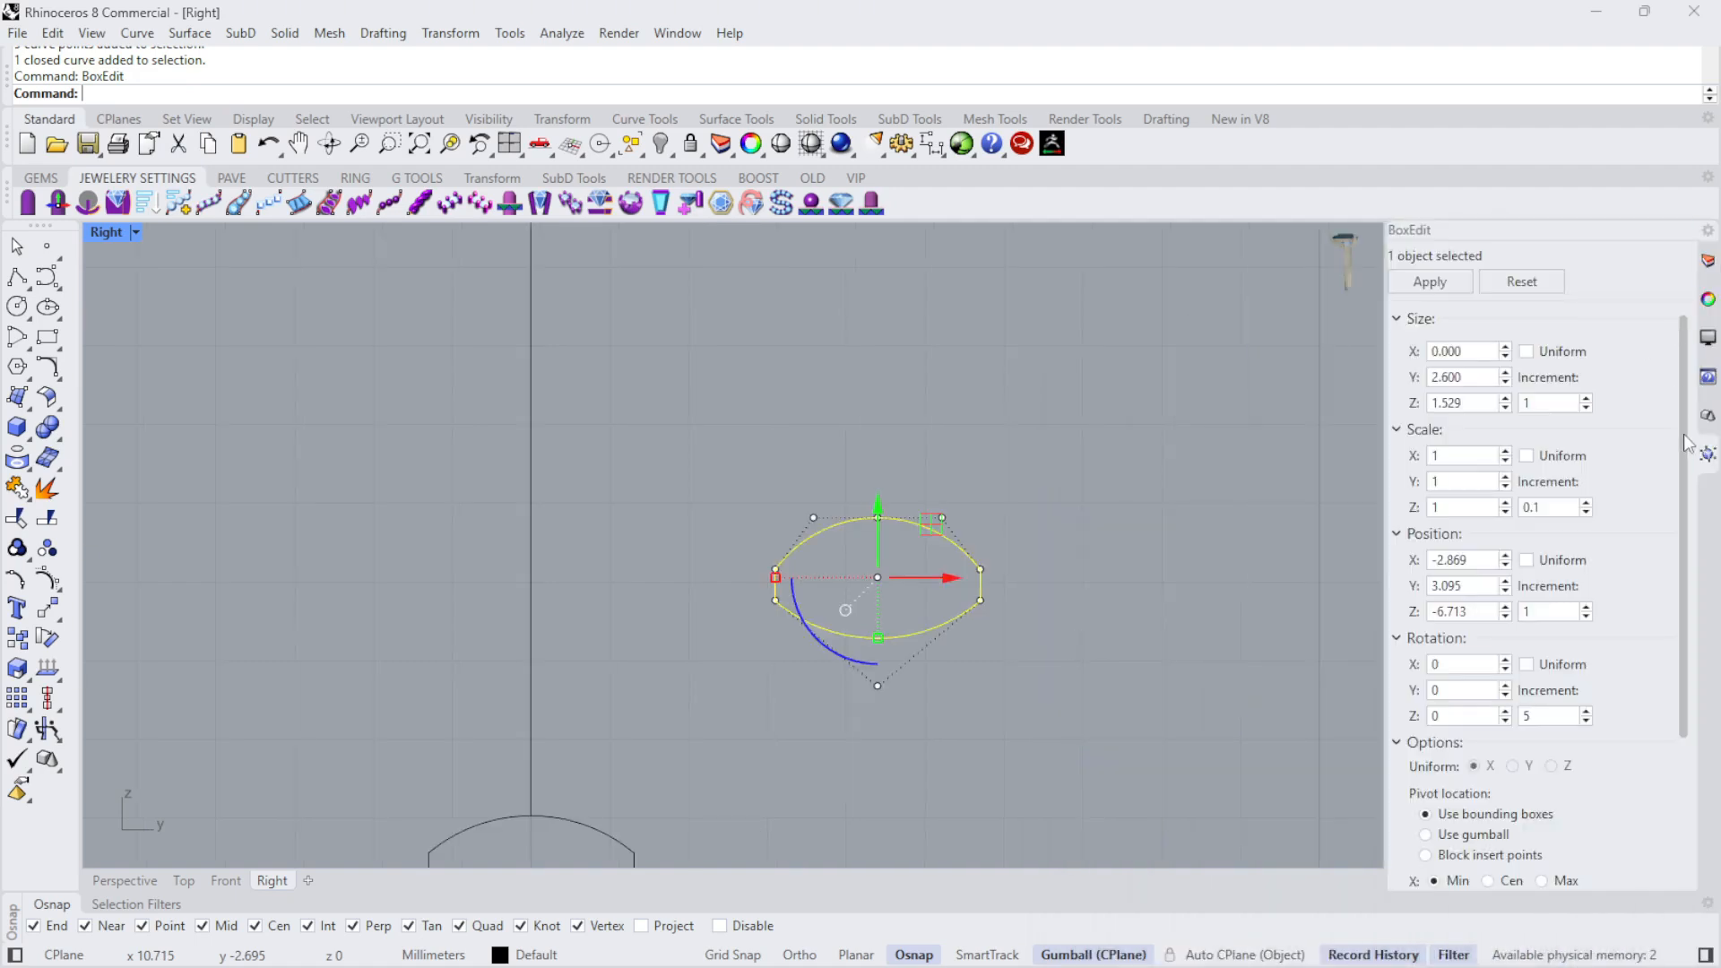
pyautogui.moveTo(1708, 452); pyautogui.dragTo(1163, 605)
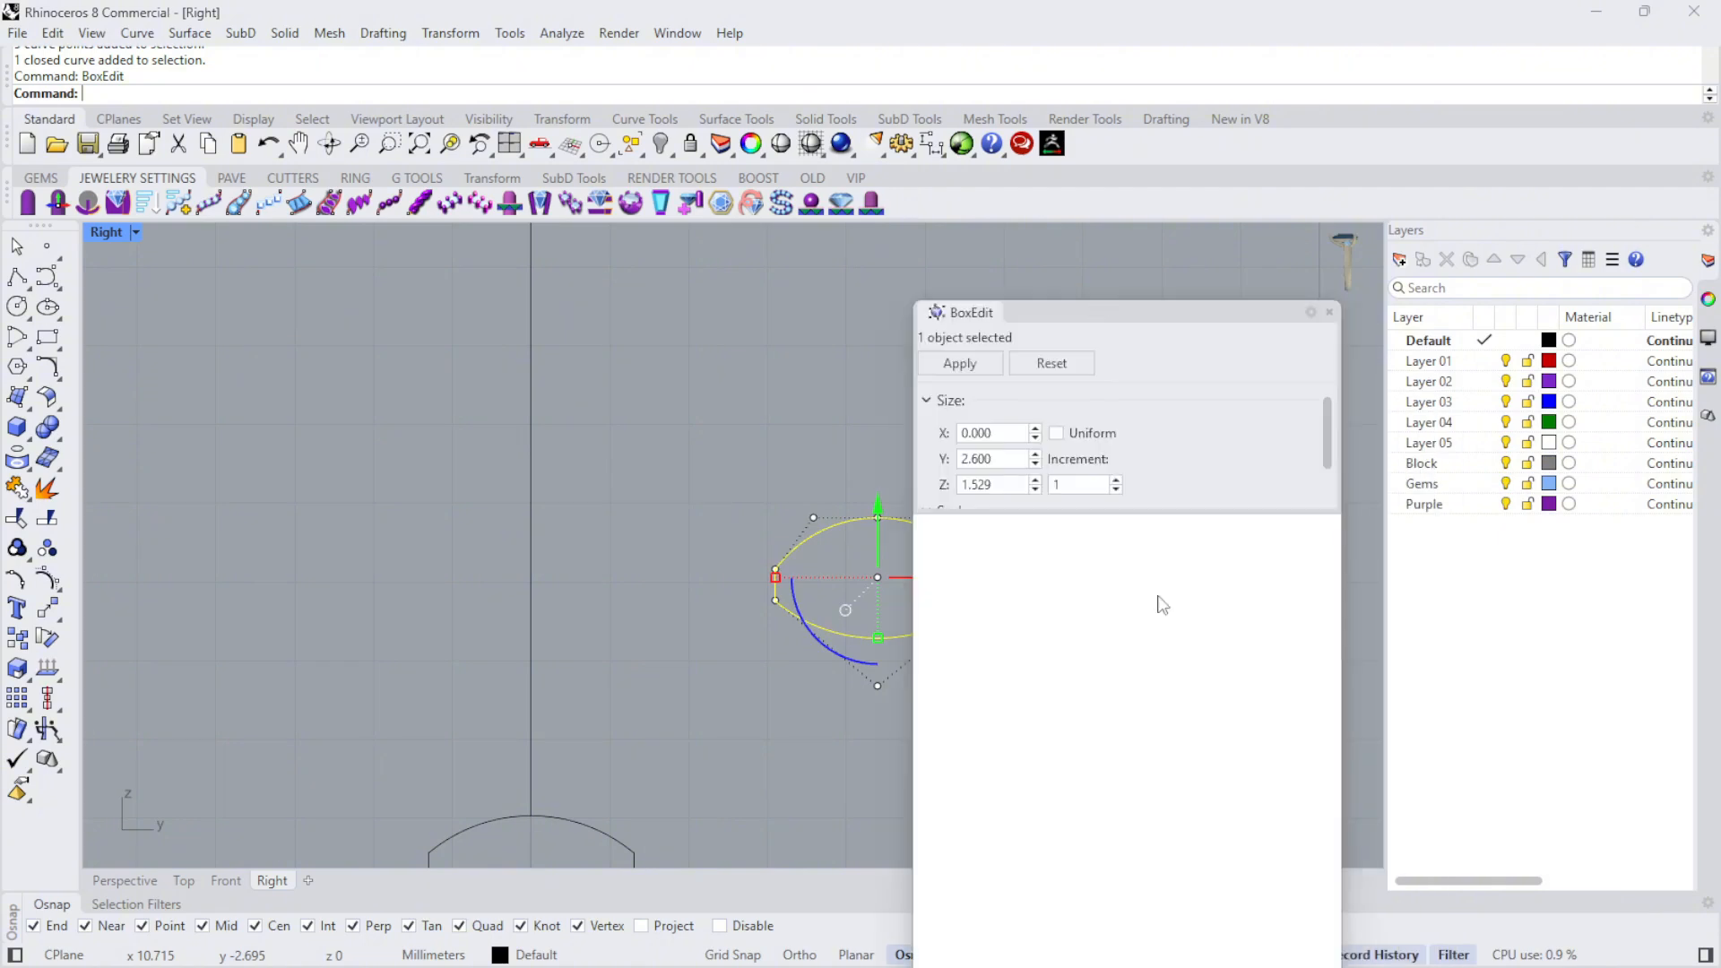
pyautogui.moveTo(993, 120); pyautogui.dragTo(1706, 455)
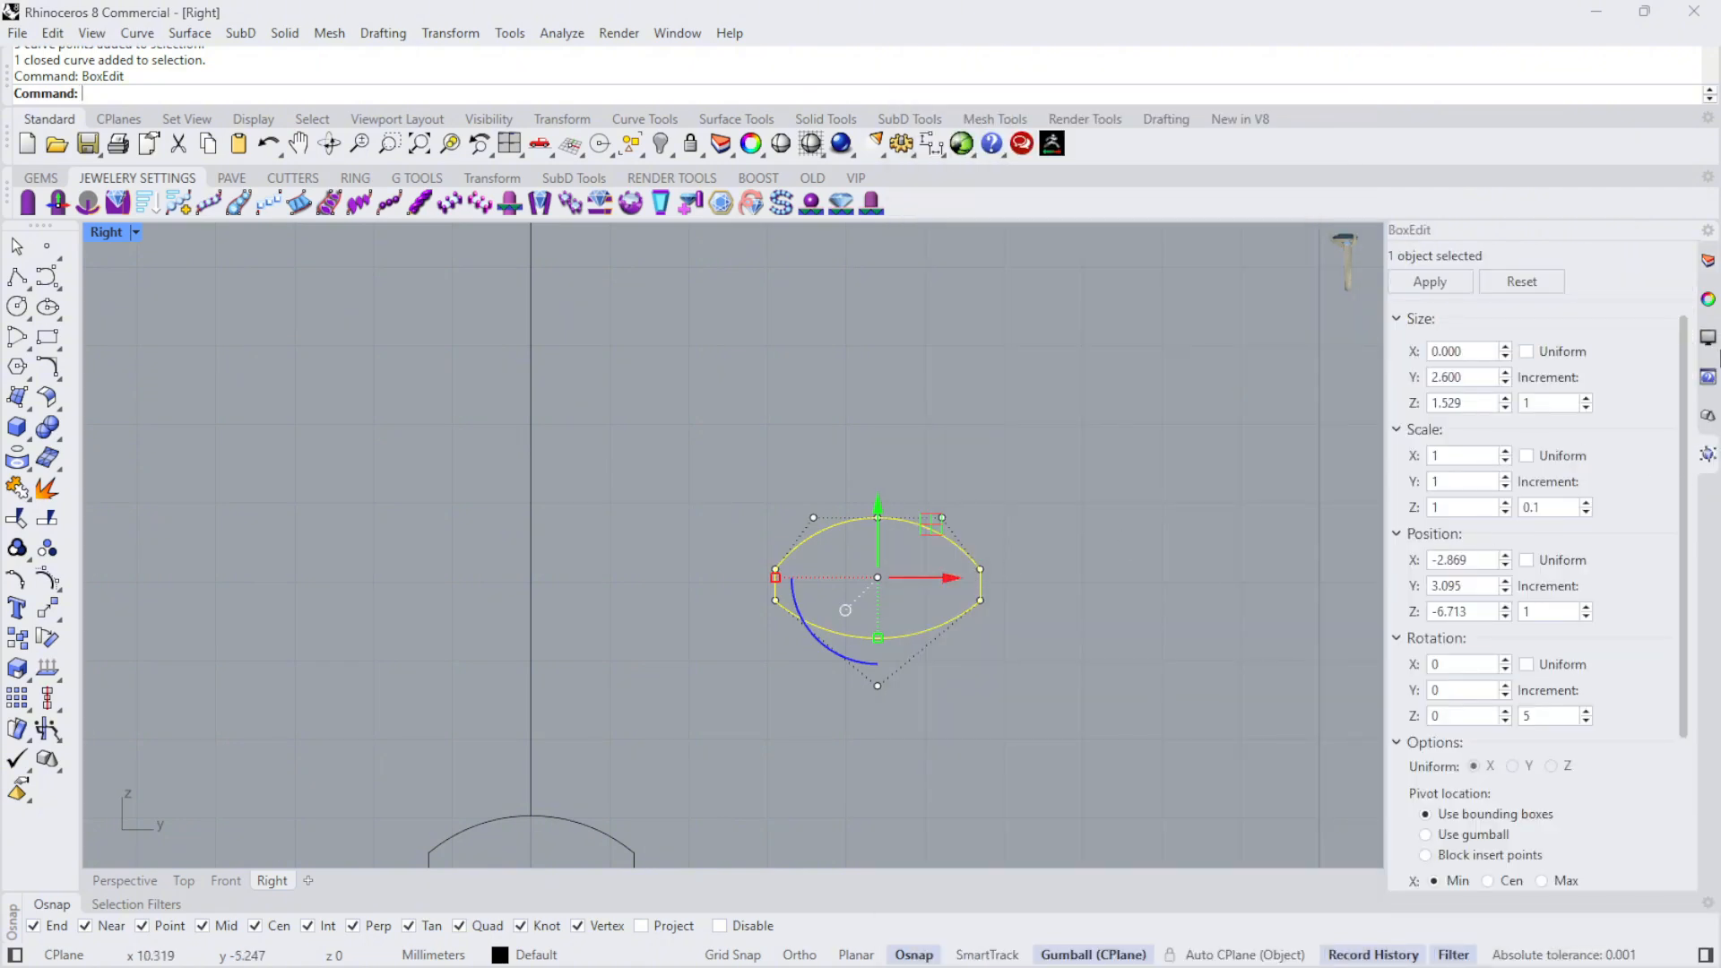
# - Set the rotated profile copy's Z size to 1.6 mm in BoxEdit
pyautogui.click(917, 509)
pyautogui.click(920, 523)
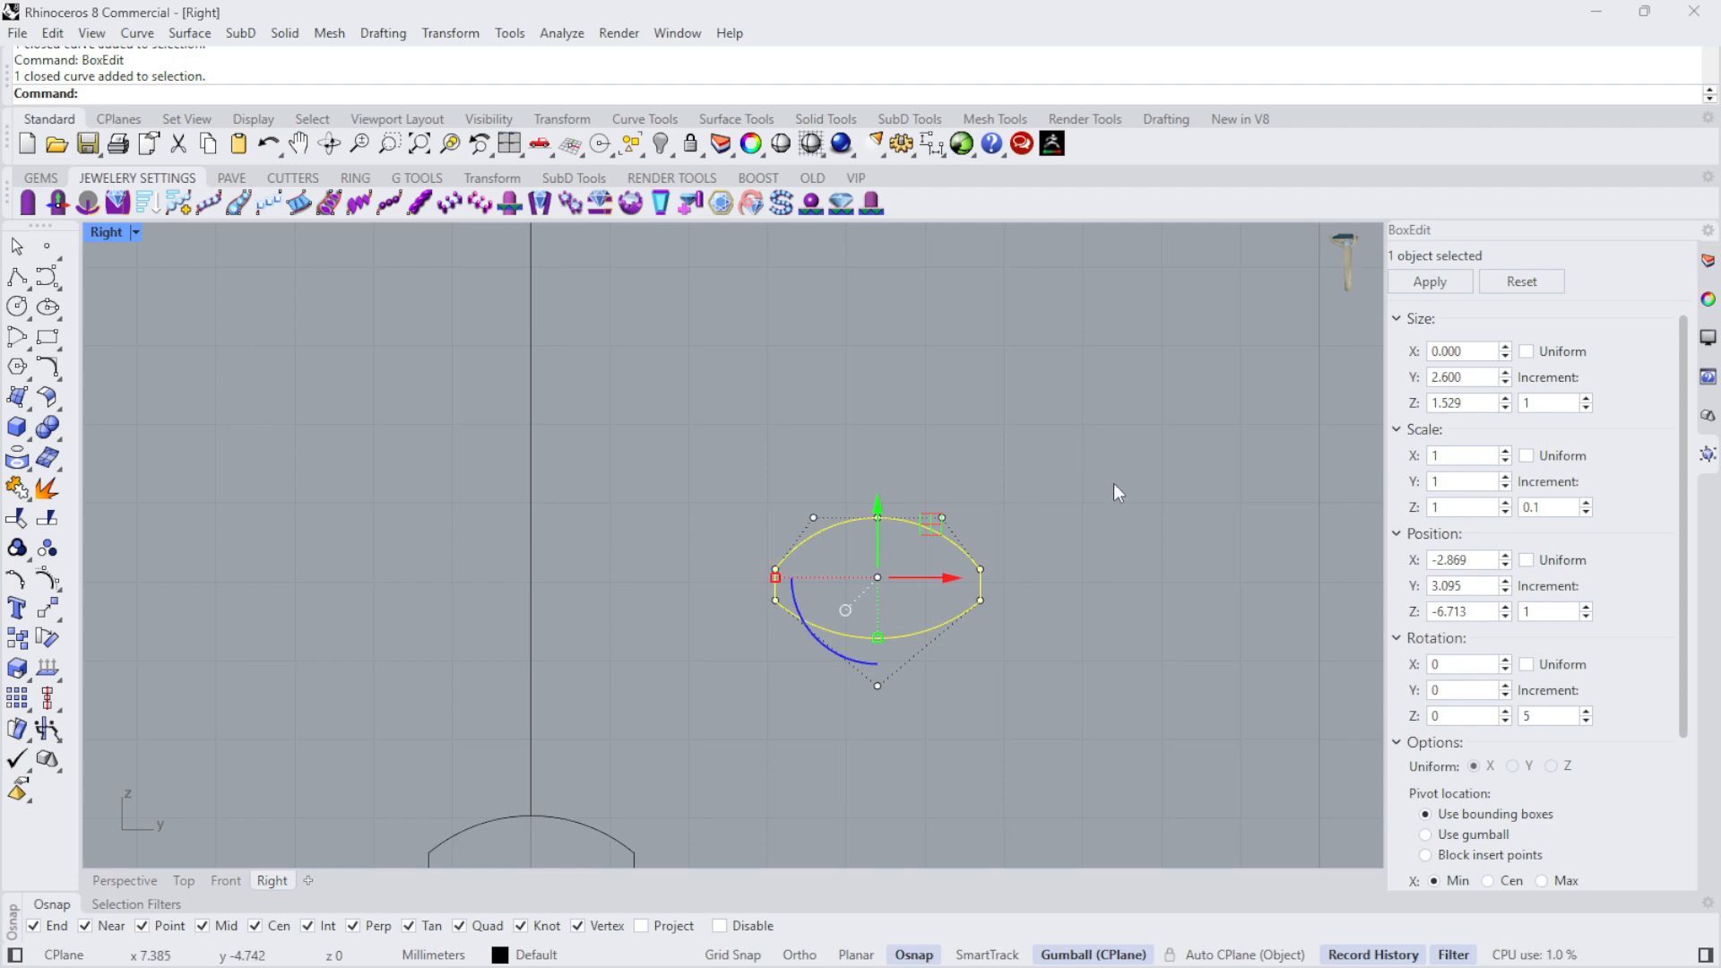
pyautogui.scroll(-5, 986, 613)
pyautogui.click(1470, 403)
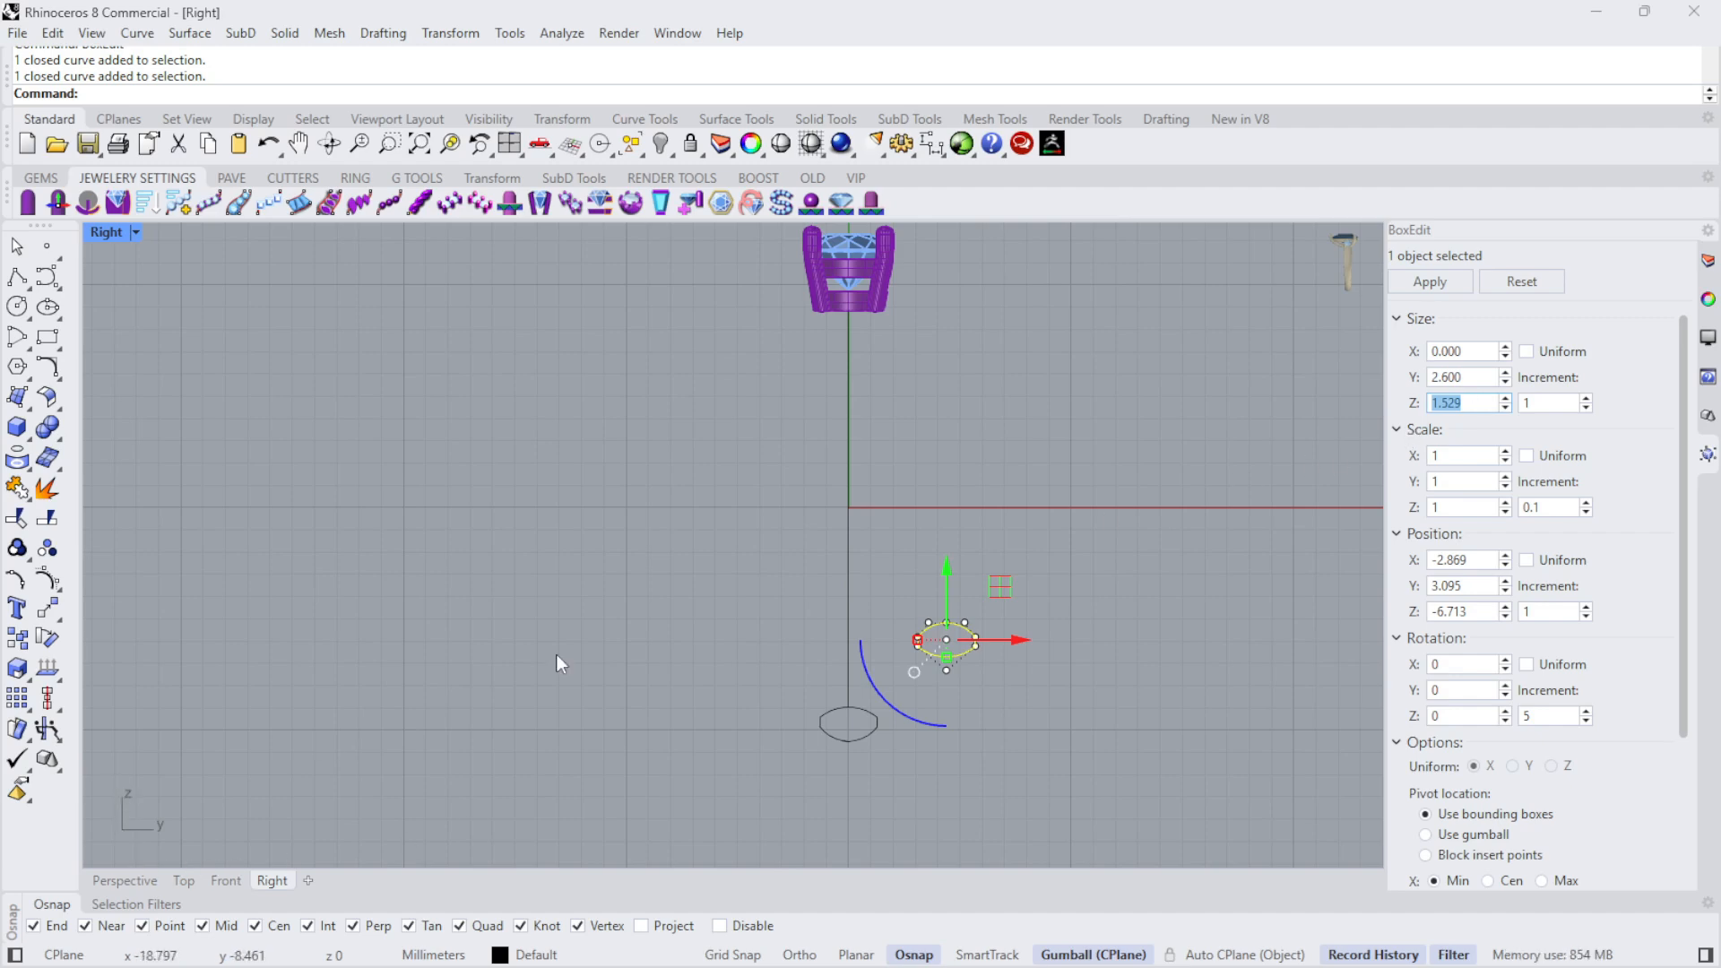
pyautogui.write('1.6')
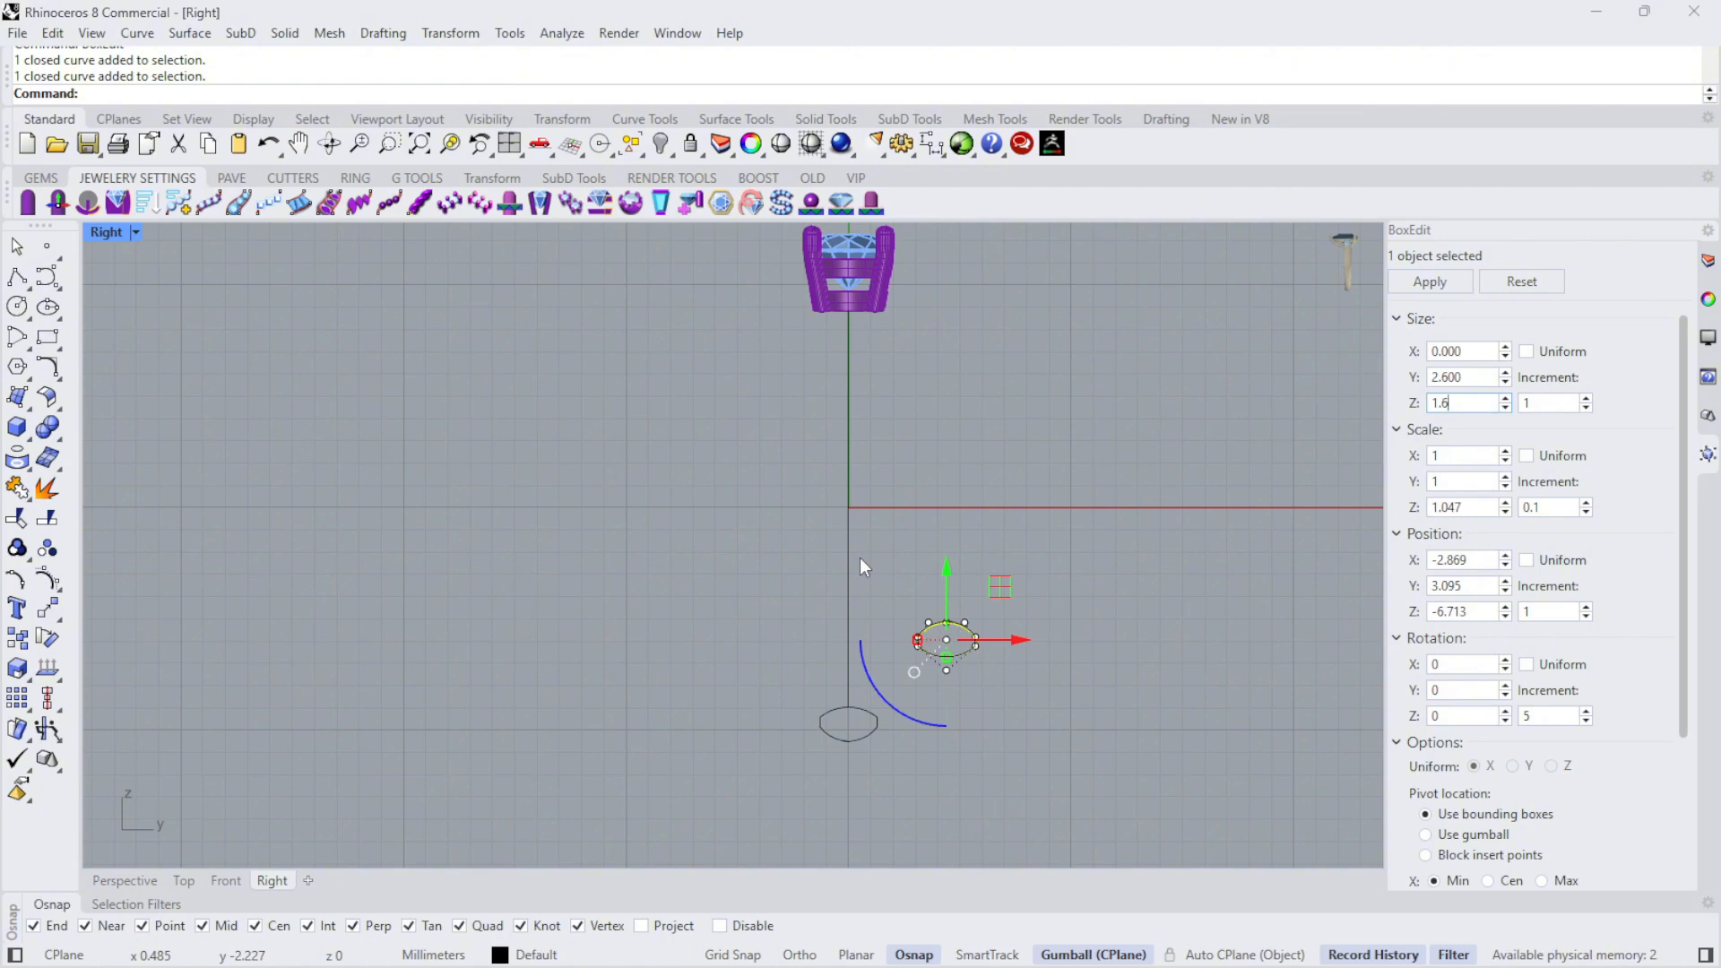
pyautogui.press('Return')
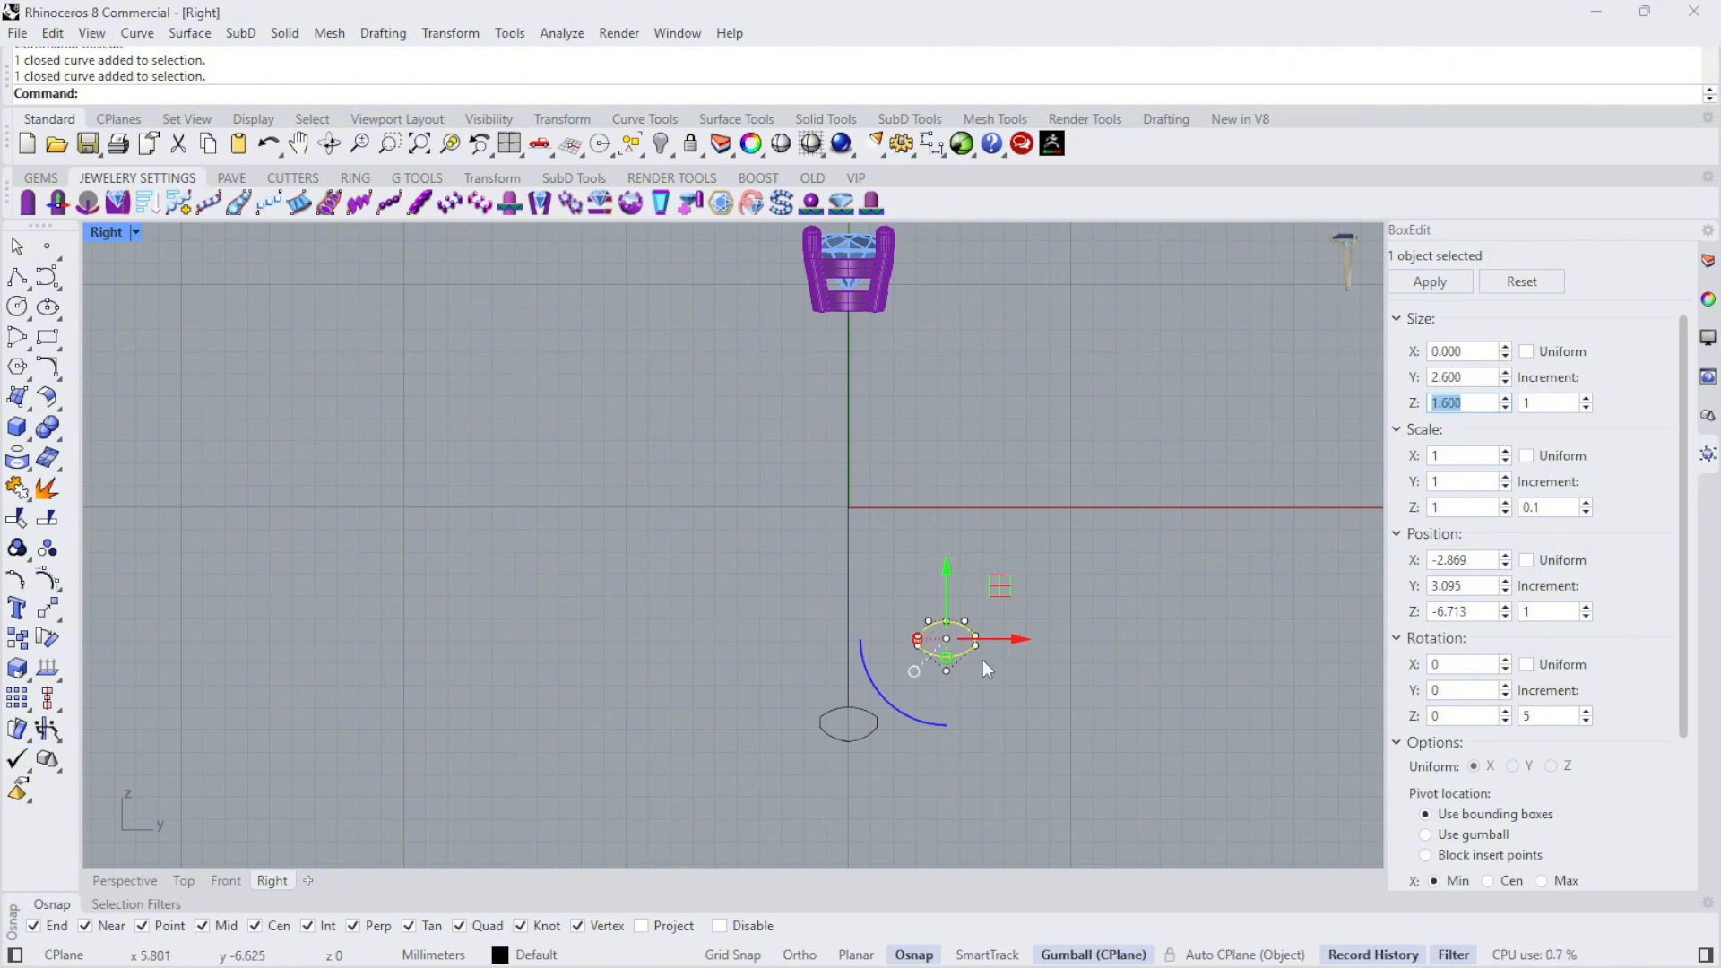
# - Set the rotated profile copy's Y size to 1.5 mm in BoxEdit
pyautogui.scroll(8, 982, 664)
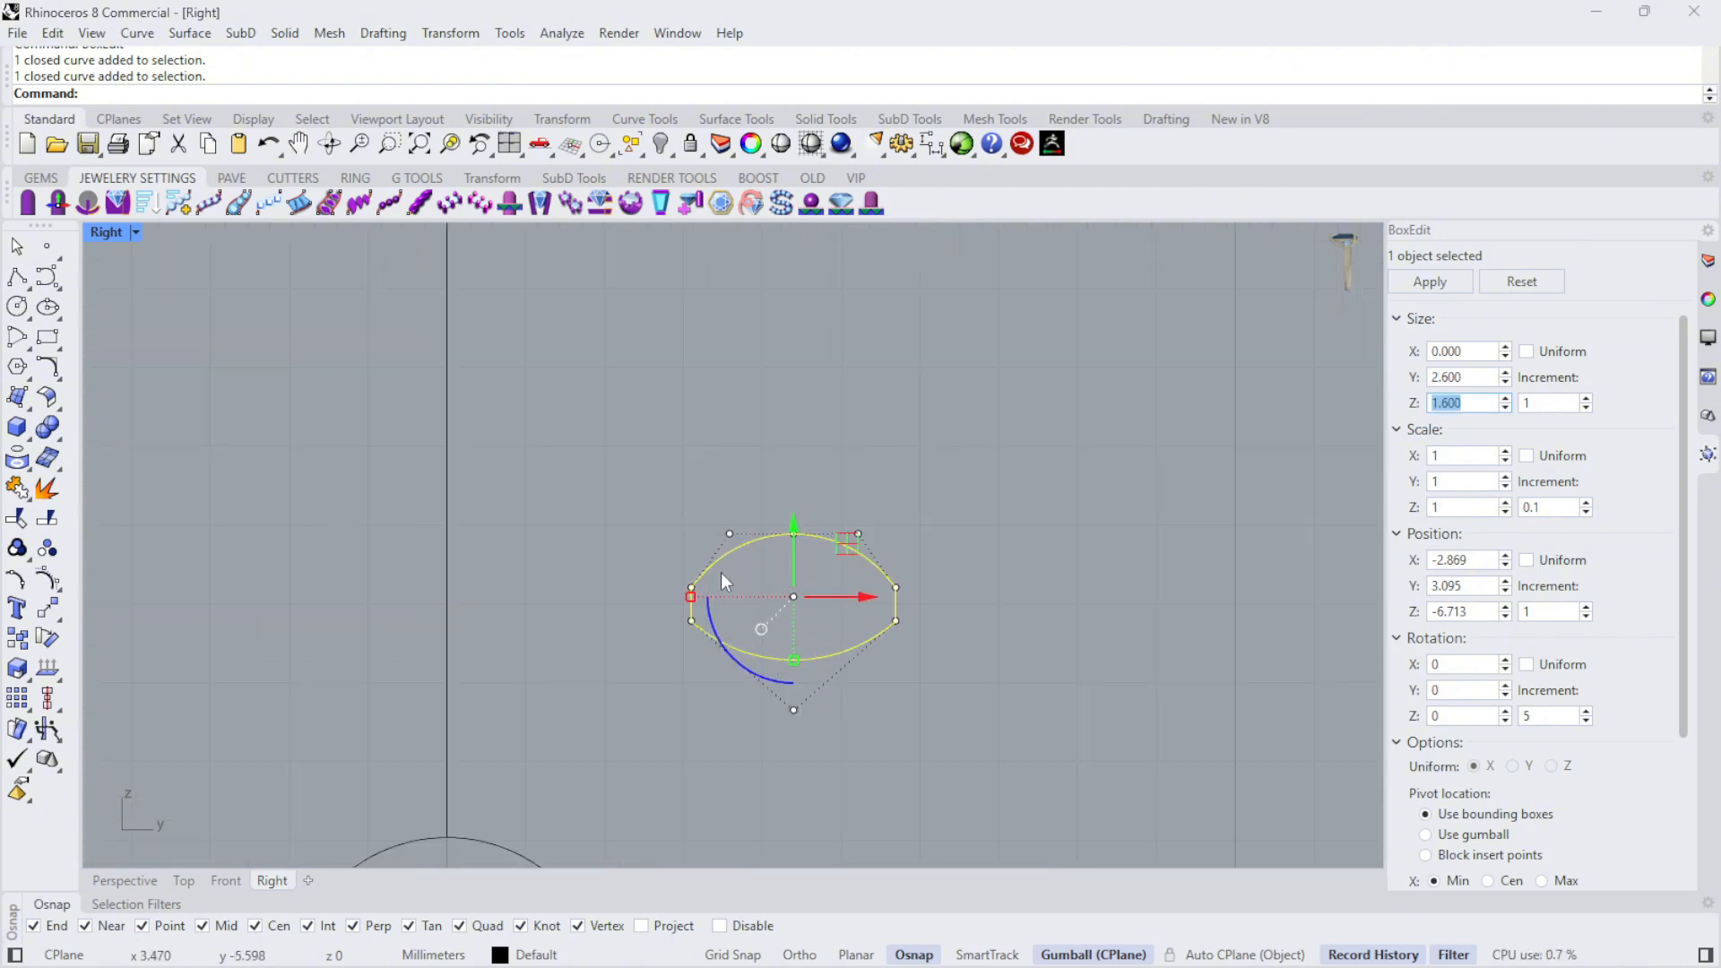
pyautogui.doubleClick(1485, 381)
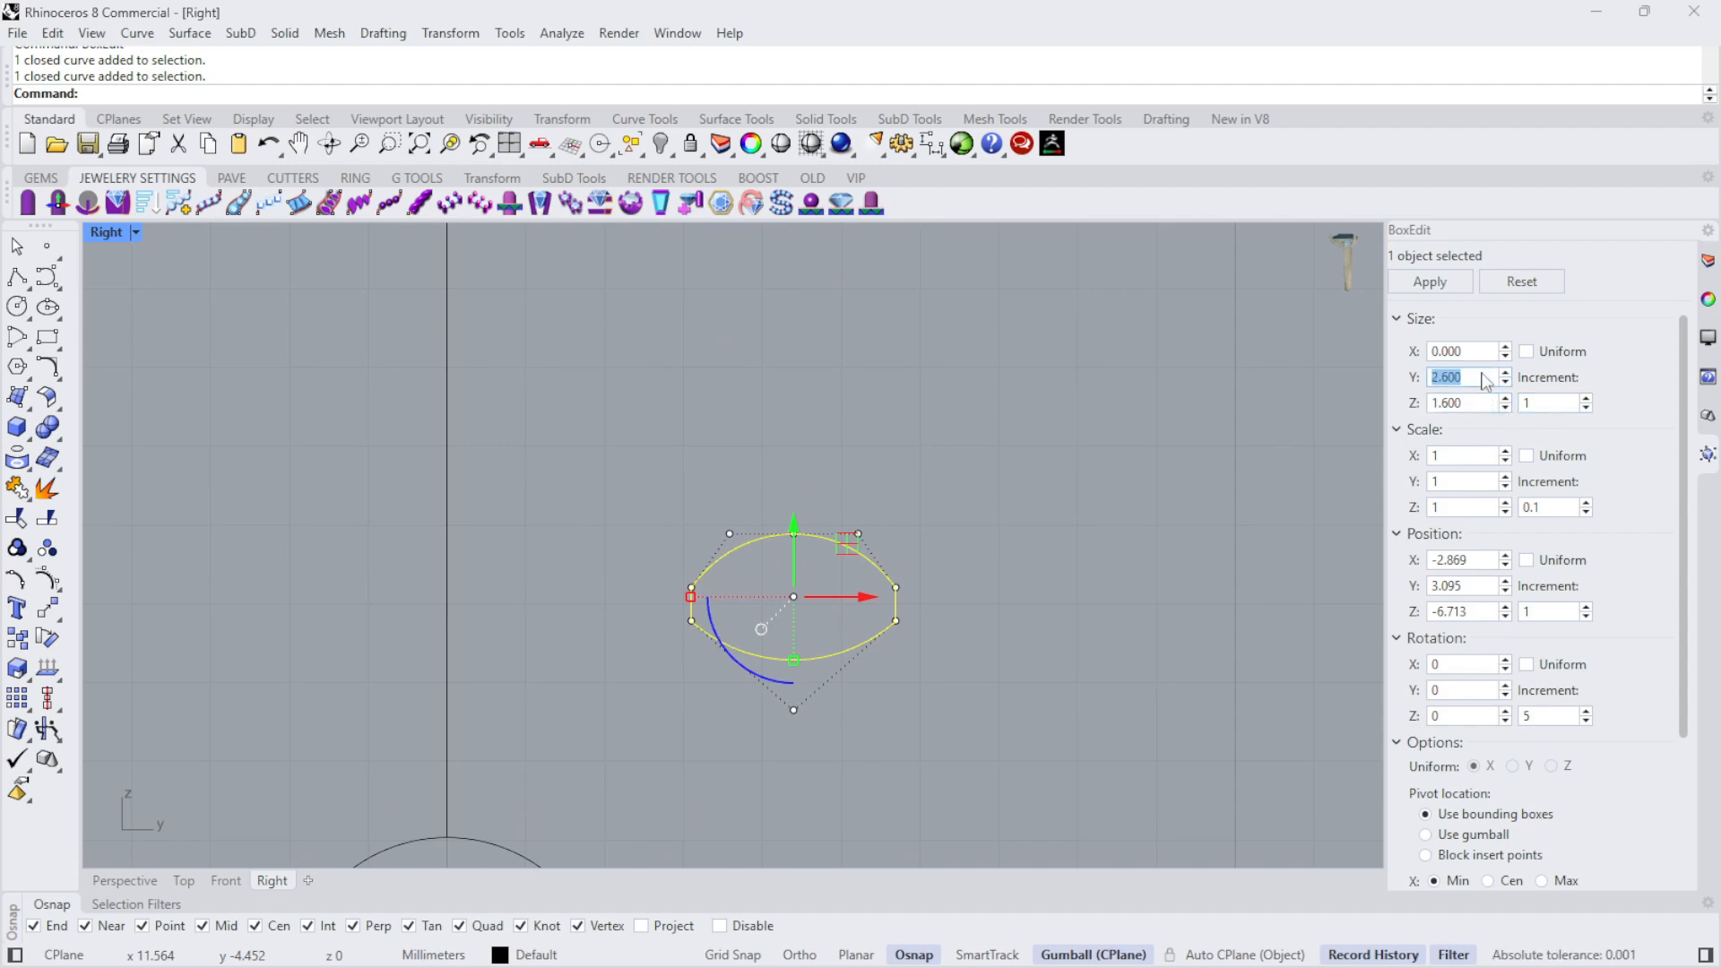
pyautogui.write('1.')
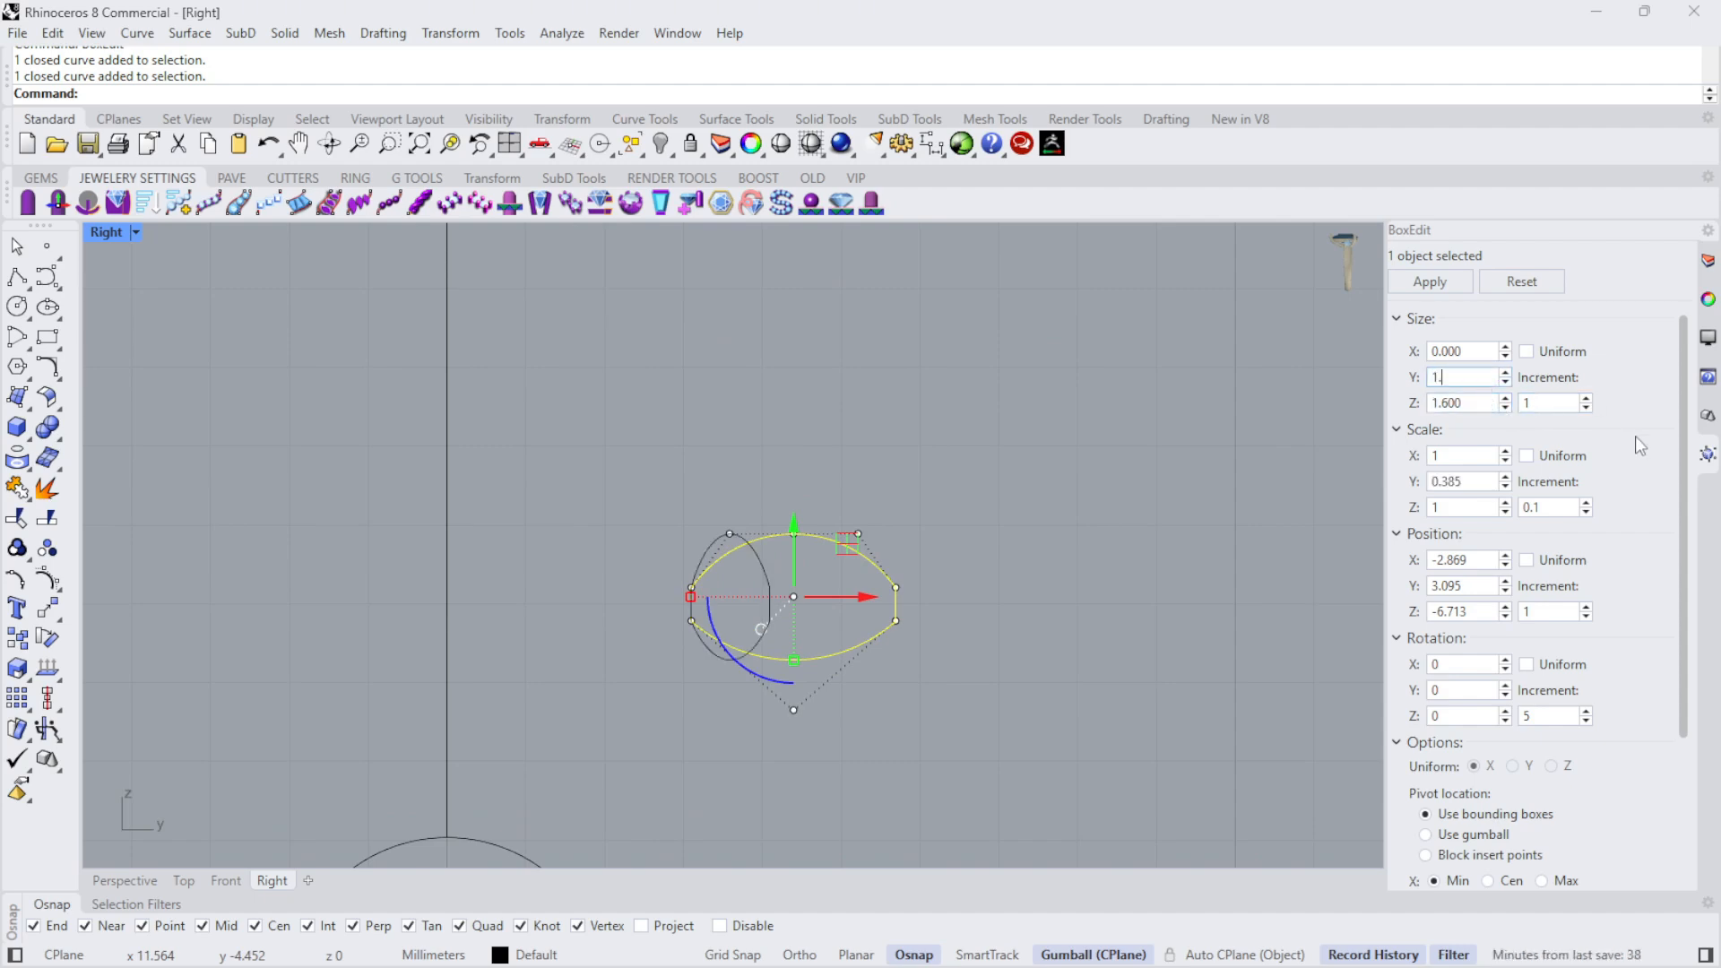
pyautogui.write('5')
pyautogui.press('Return')
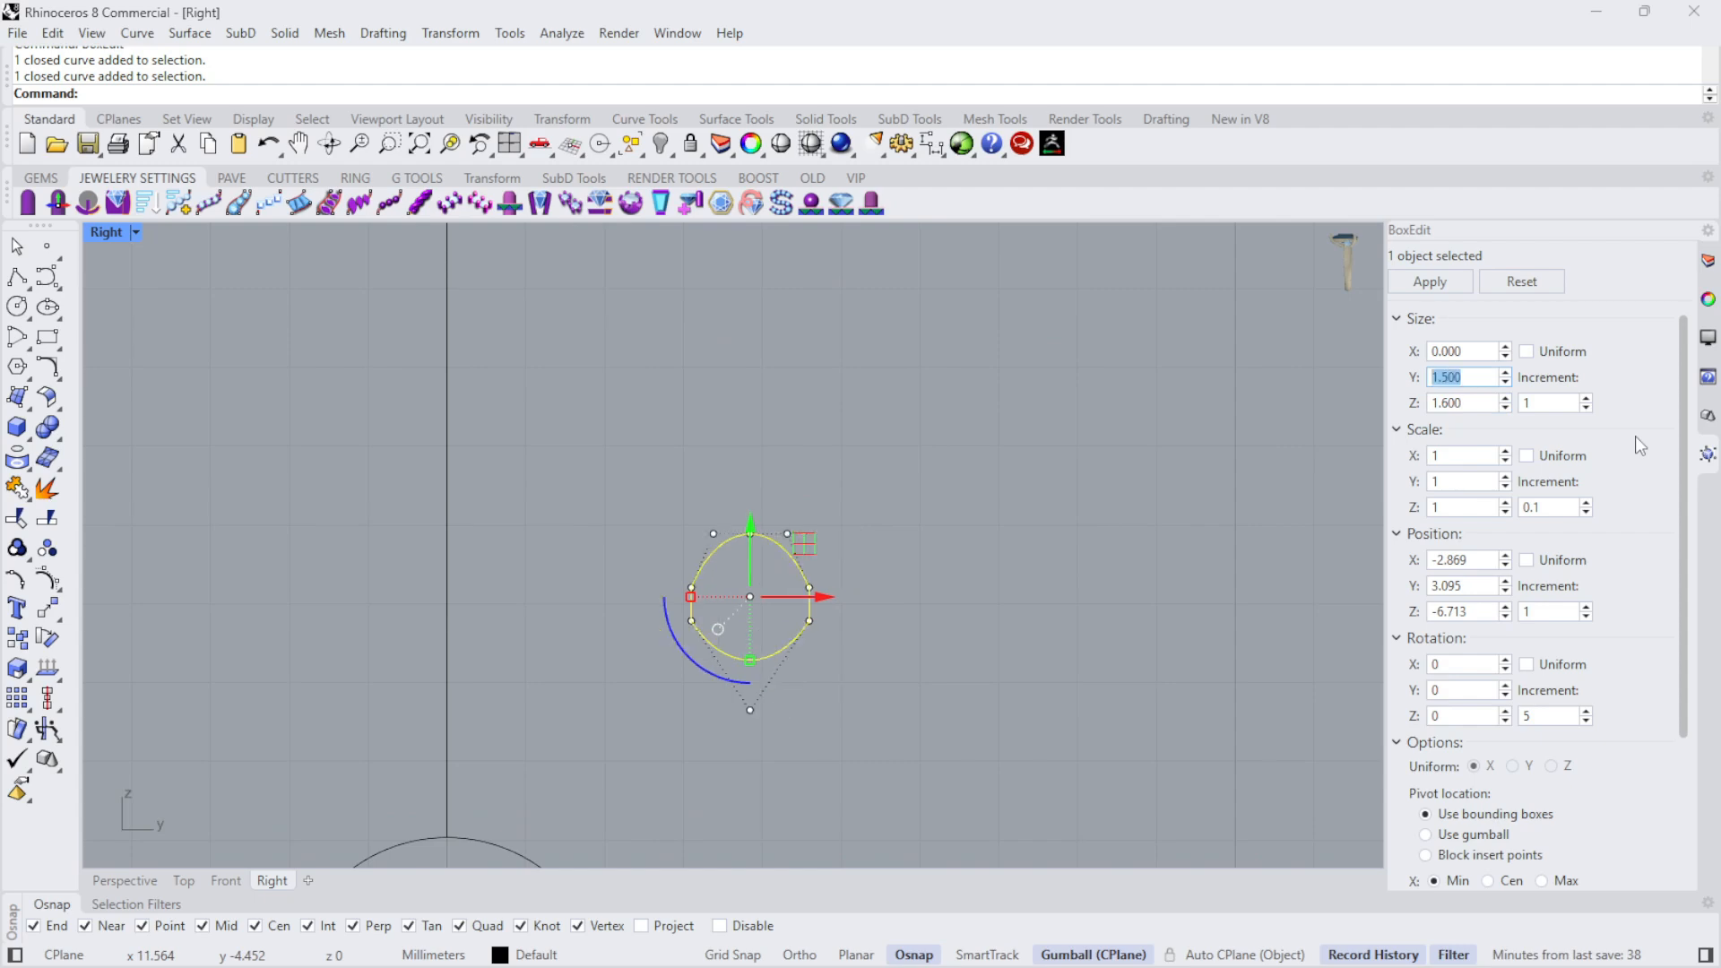
# - Move the resized profile about 14.4 mm up and 2.8 mm to the right, to a free spot beside the diamond head
pyautogui.scroll(-3, 887, 574)
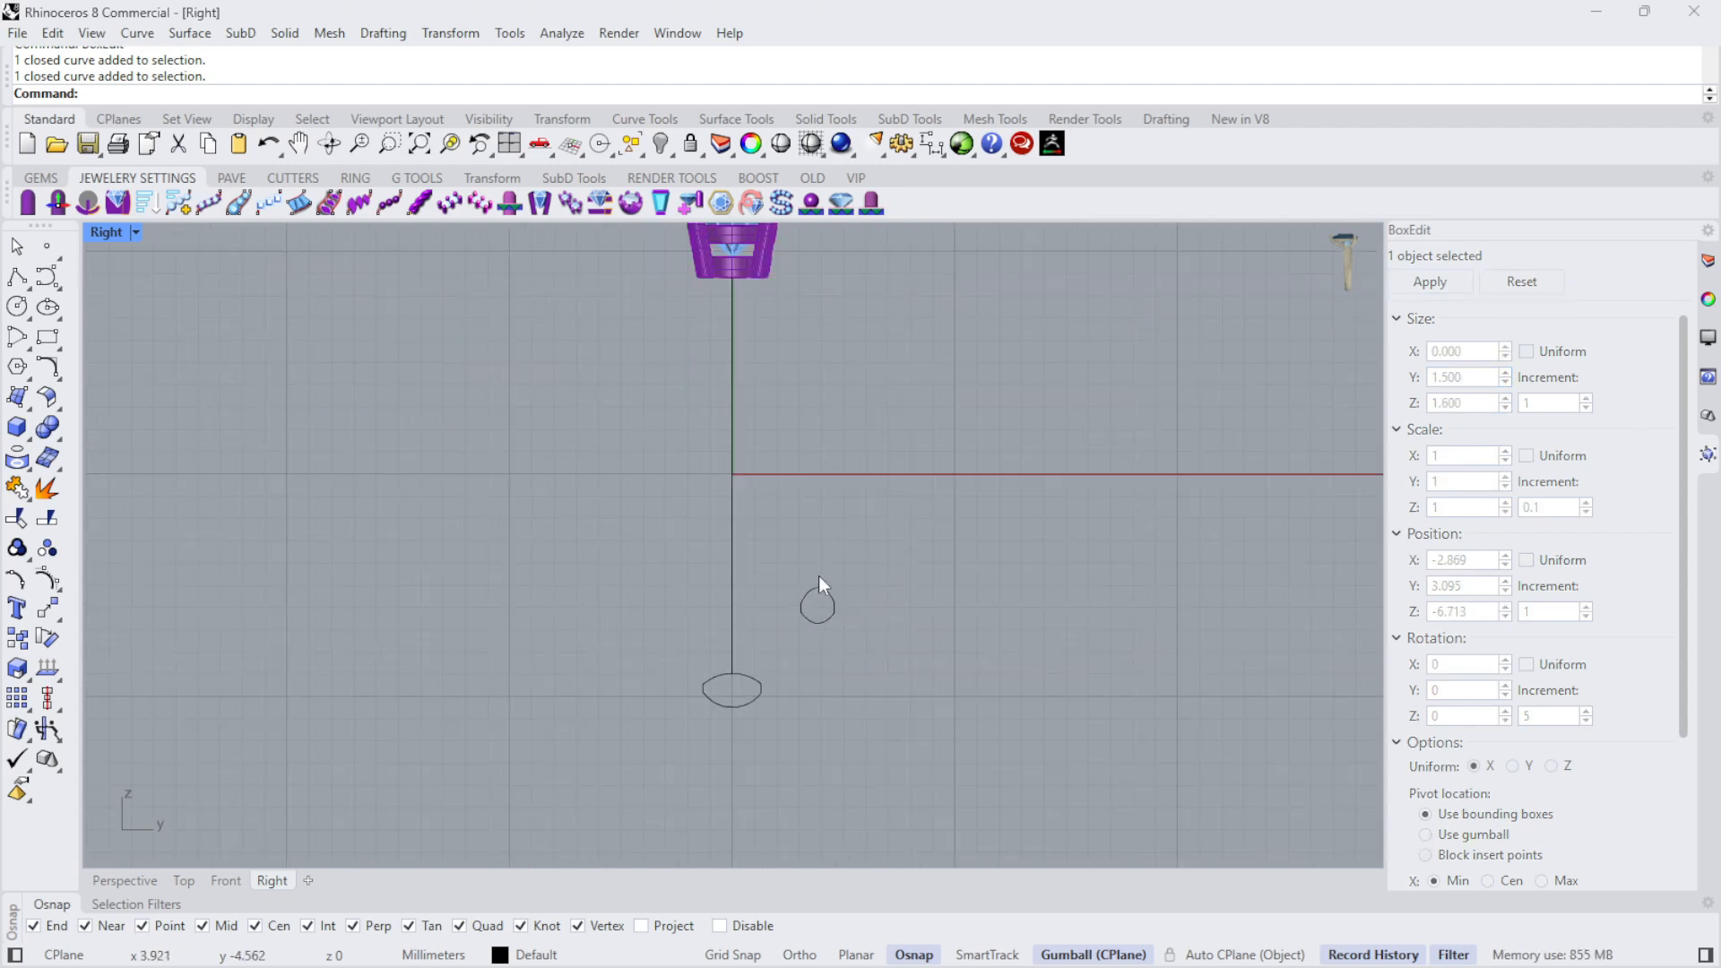
pyautogui.scroll(-2, 833, 601)
pyautogui.moveTo(832, 616); pyautogui.dragTo(792, 338)
pyautogui.scroll(8, 772, 334)
pyautogui.moveTo(843, 390); pyautogui.dragTo(1066, 450)
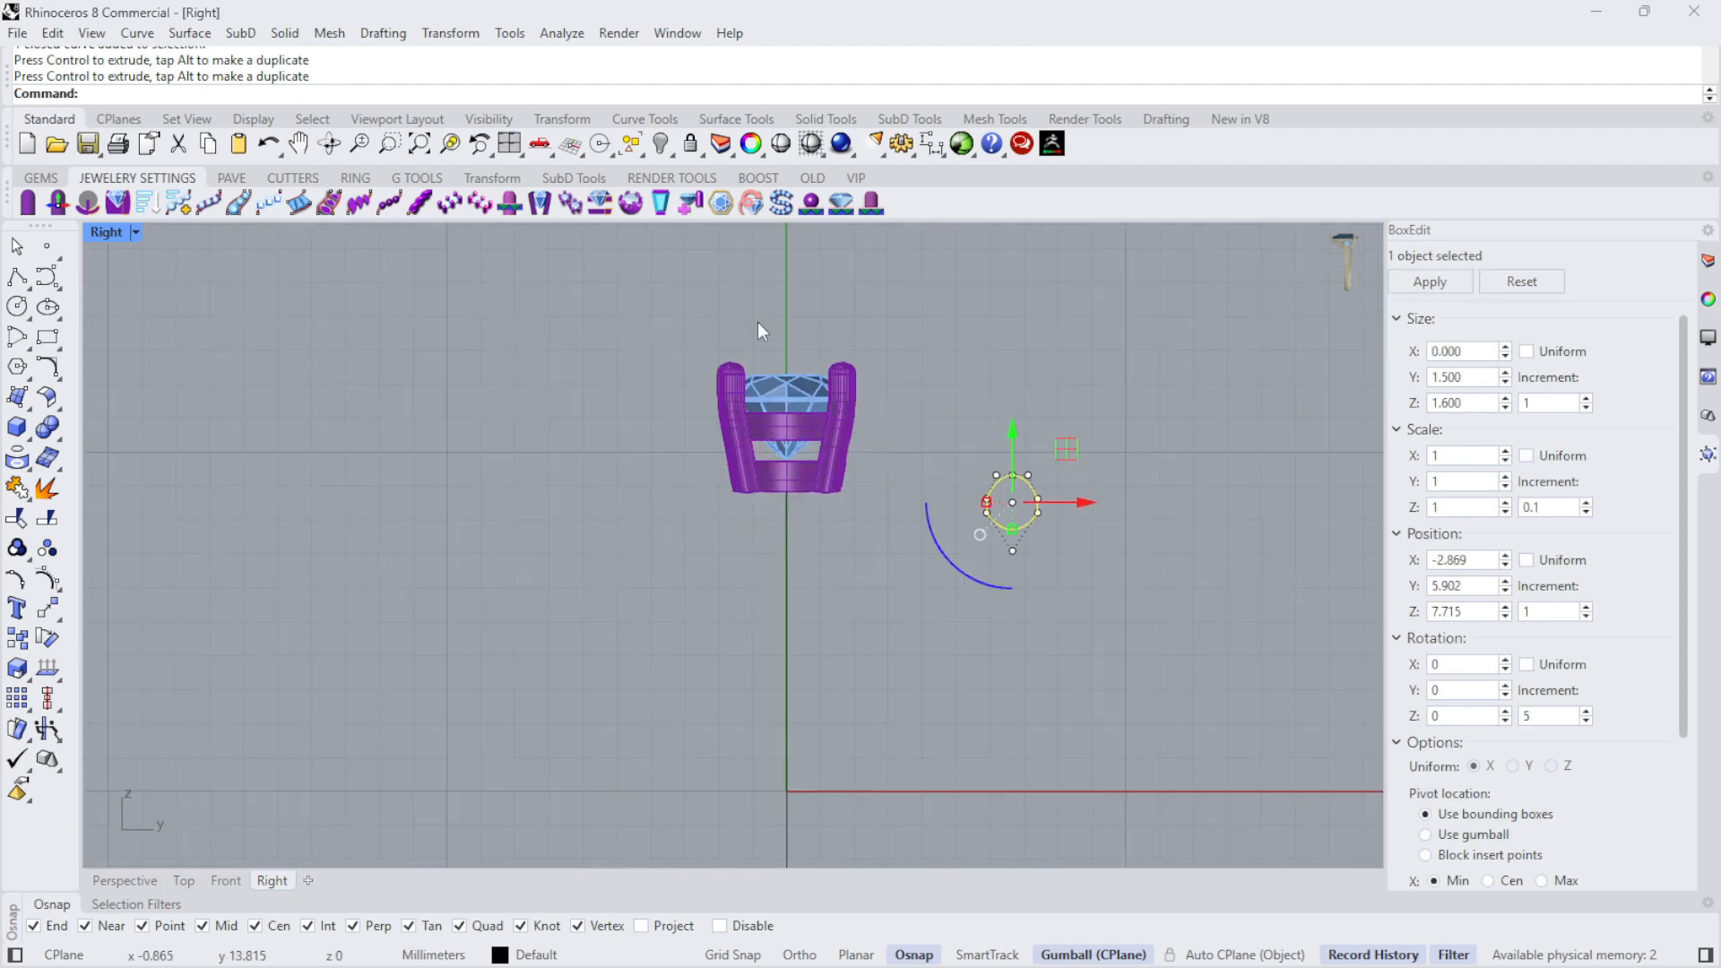
# - Lock the diamond and all parts of its prong head, keeping the finger circle out of the selection
pyautogui.click(585, 302)
pyautogui.moveTo(585, 302); pyautogui.dragTo(906, 541)
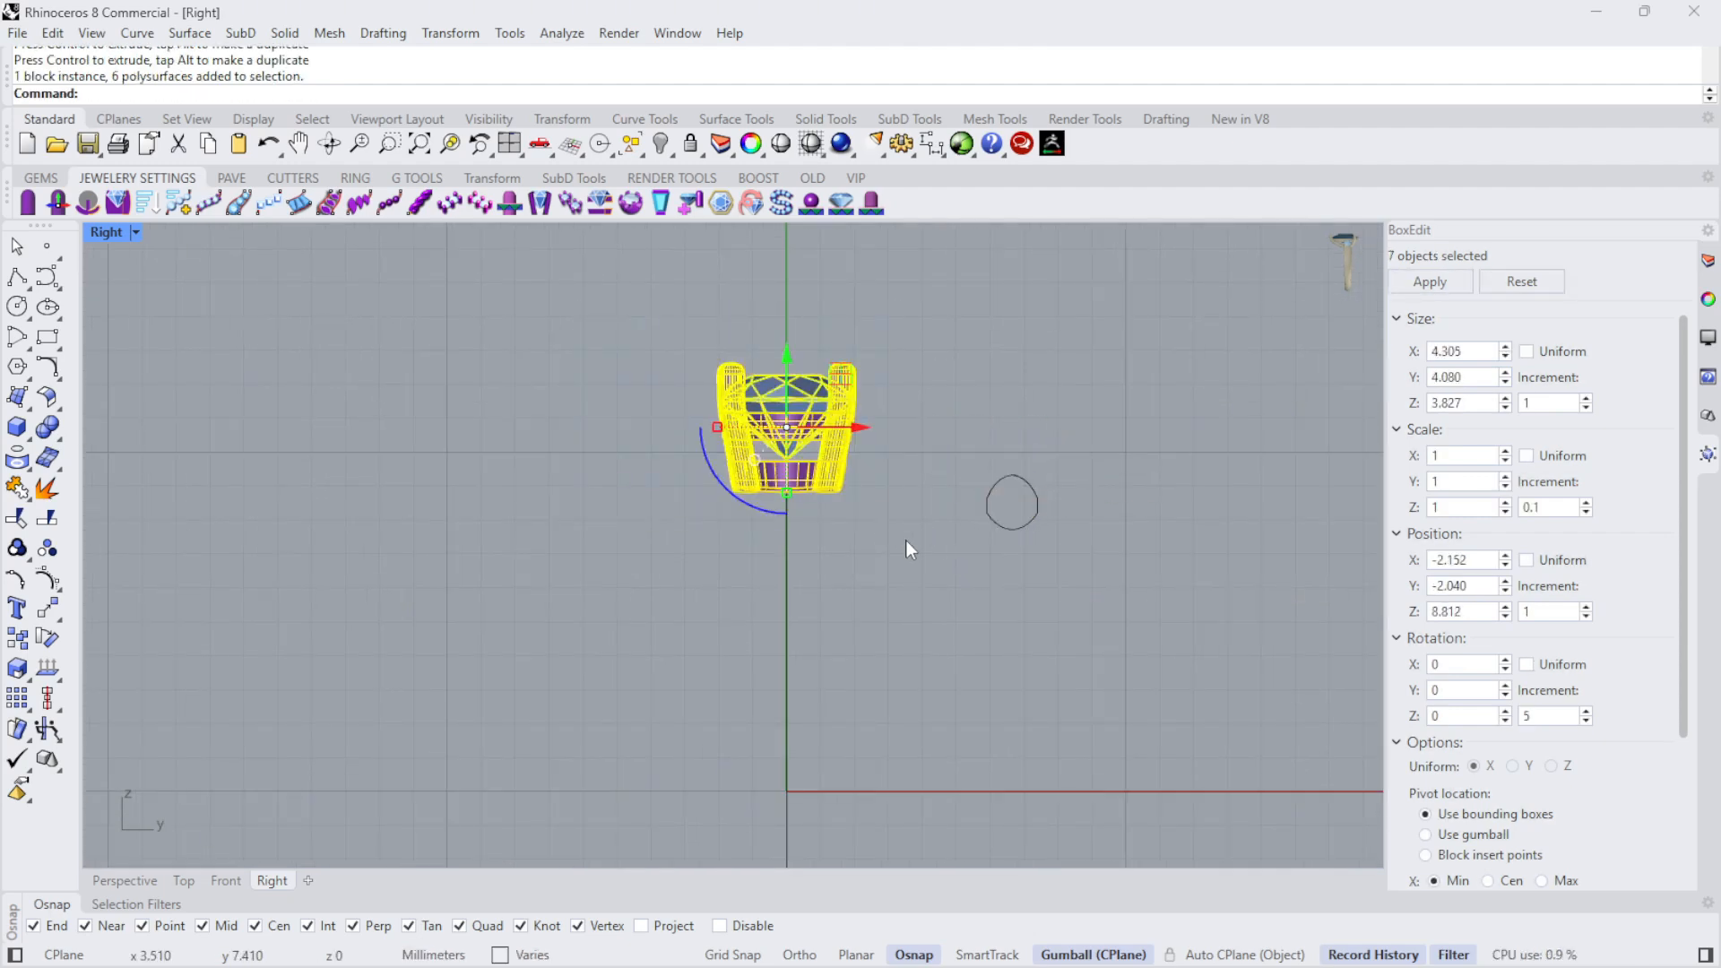
pyautogui.scroll(5, 771, 403)
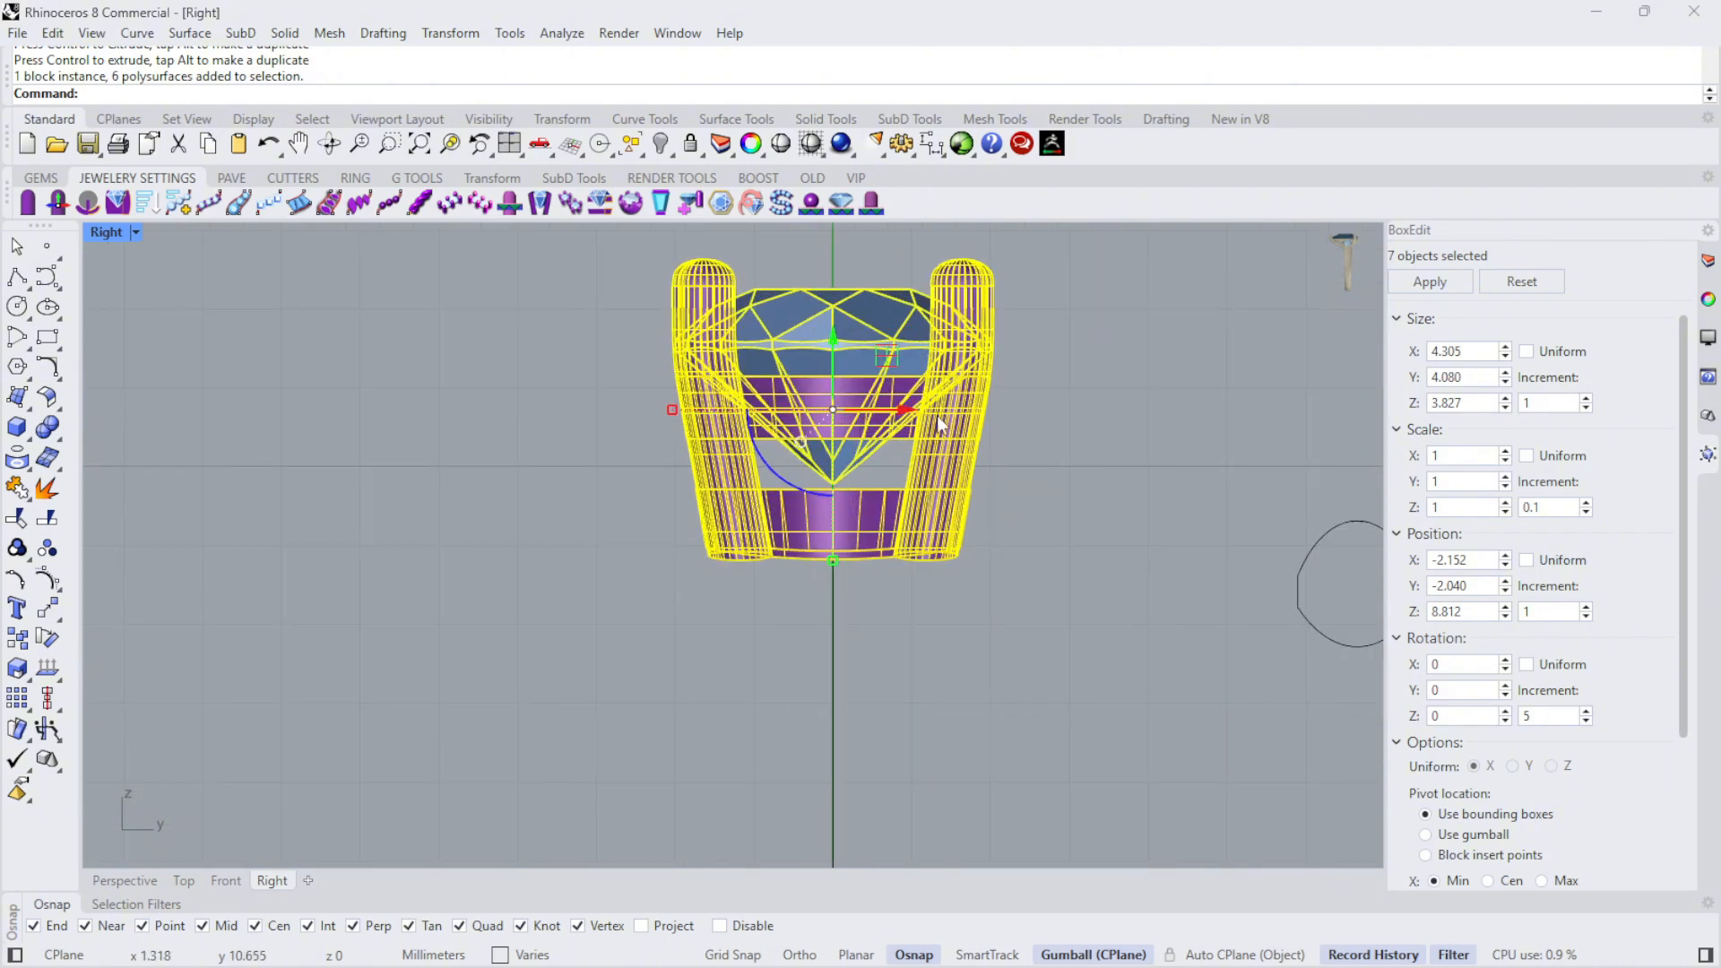
pyautogui.scroll(-2, 692, 501)
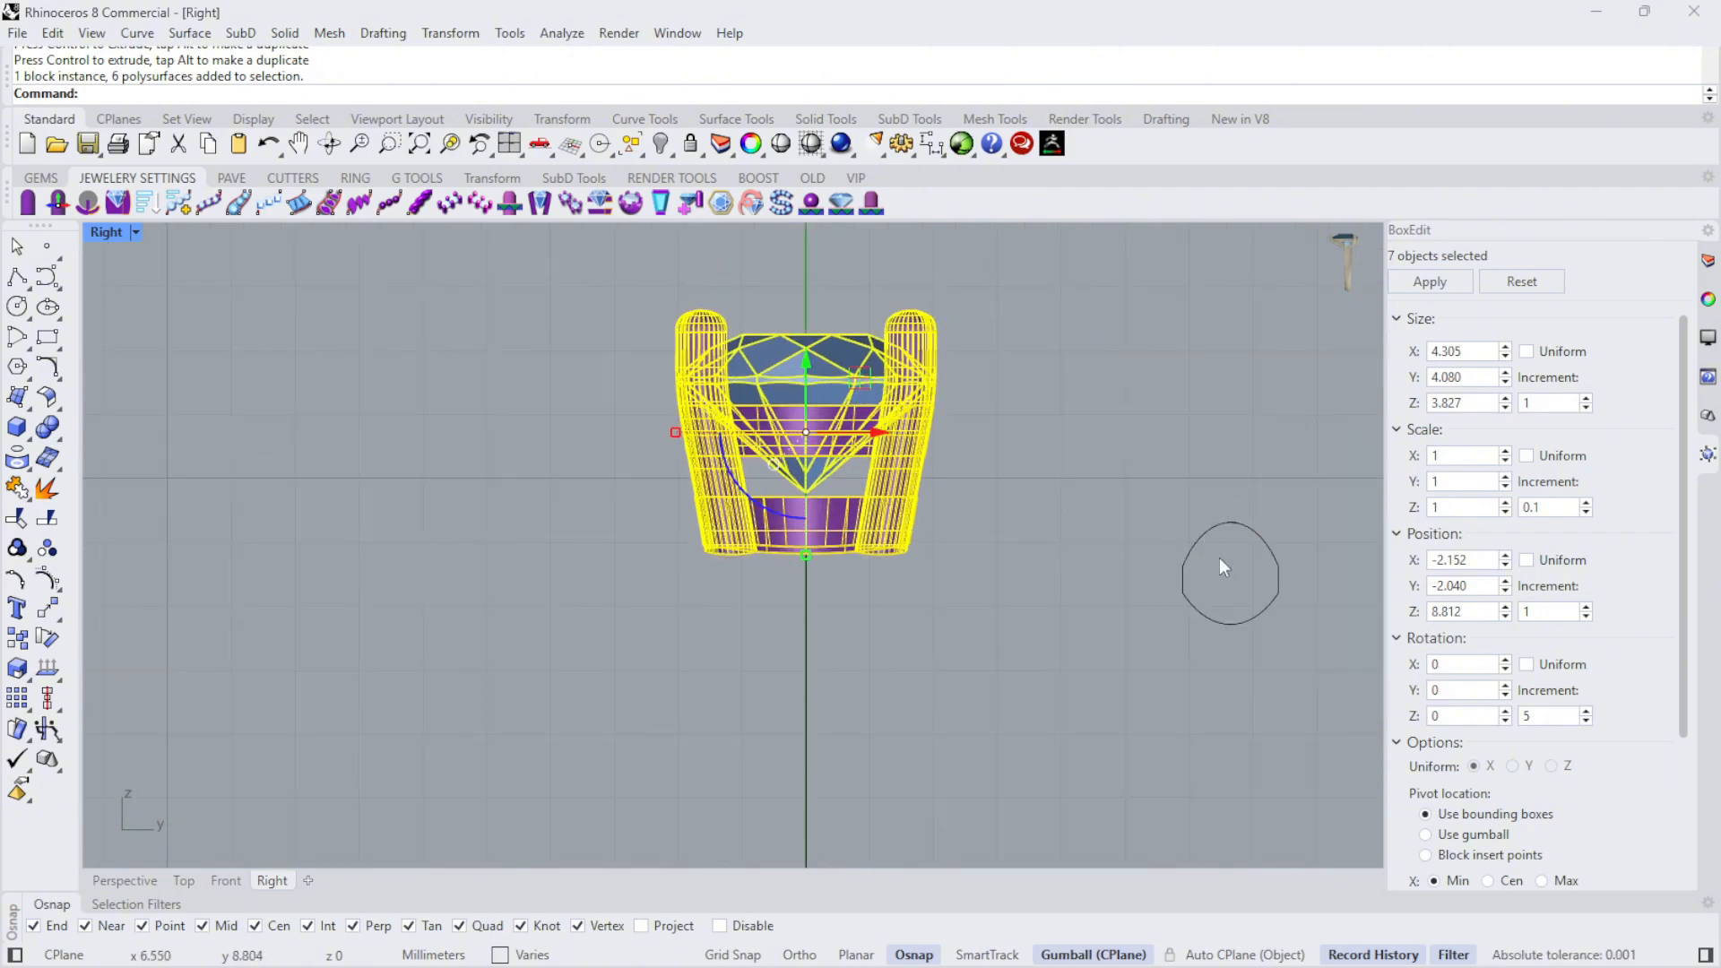
pyautogui.scroll(-5, 992, 415)
pyautogui.scroll(4, 1010, 418)
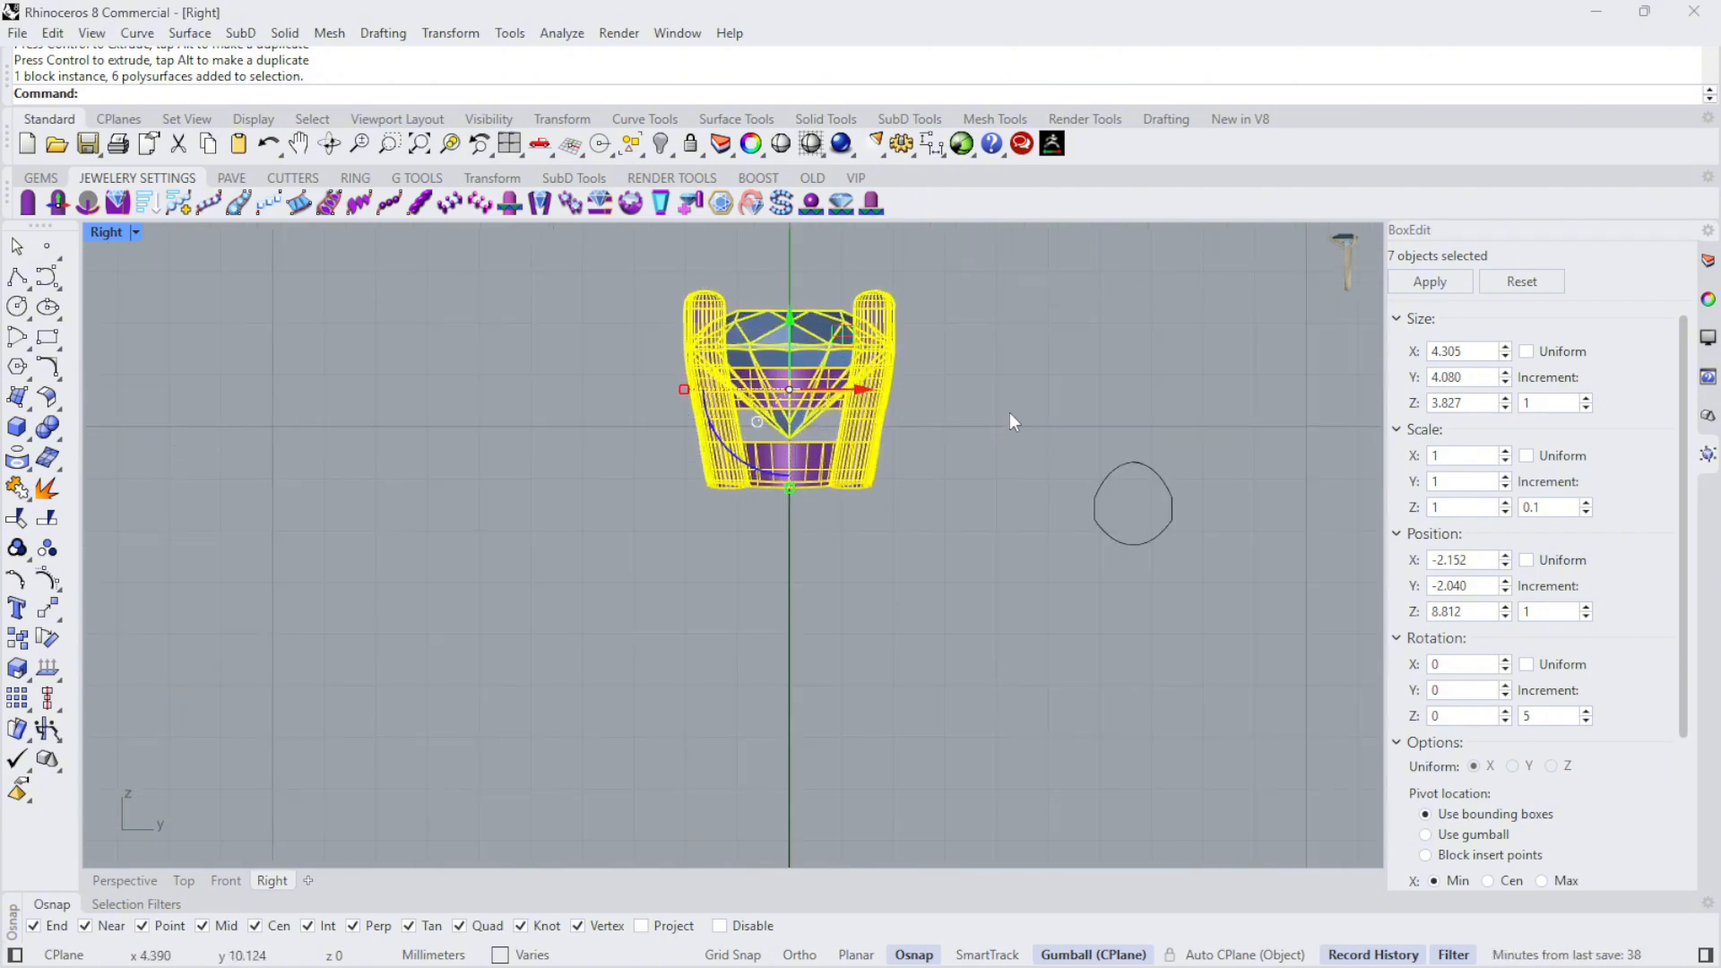
pyautogui.click(966, 559)
pyautogui.moveTo(1014, 545); pyautogui.dragTo(522, 261)
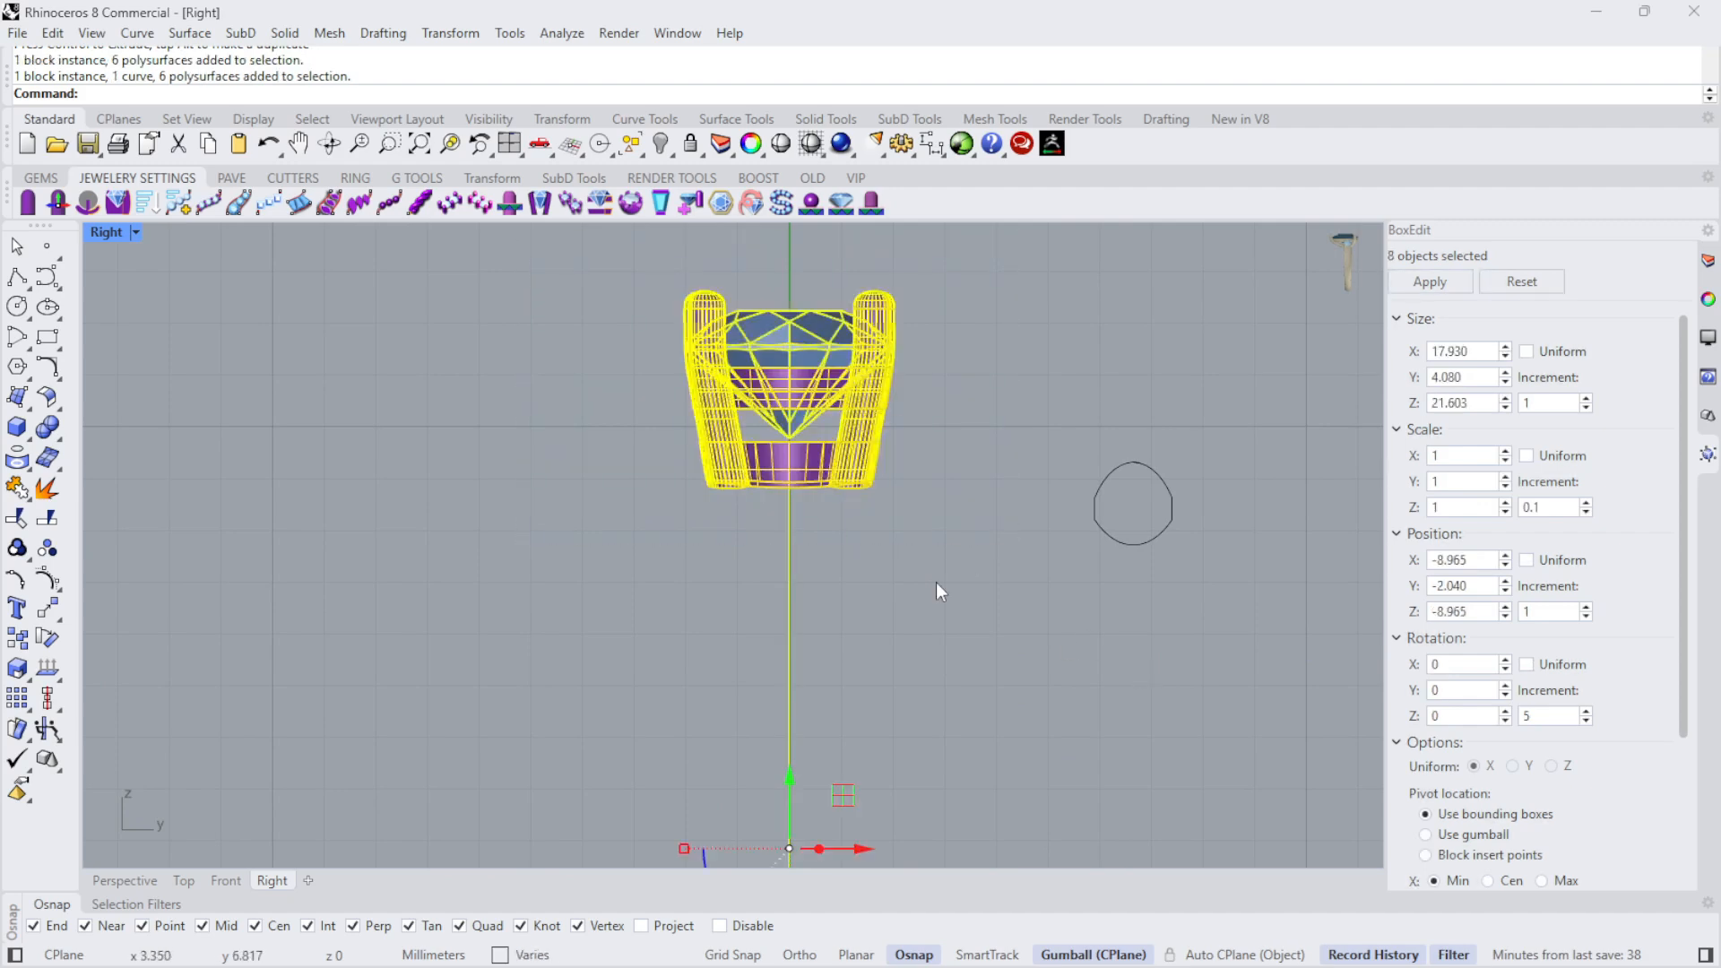
pyautogui.scroll(-4, 817, 586)
pyautogui.scroll(4, 835, 645)
pyautogui.scroll(-3, 880, 334)
pyautogui.scroll(3, 1115, 636)
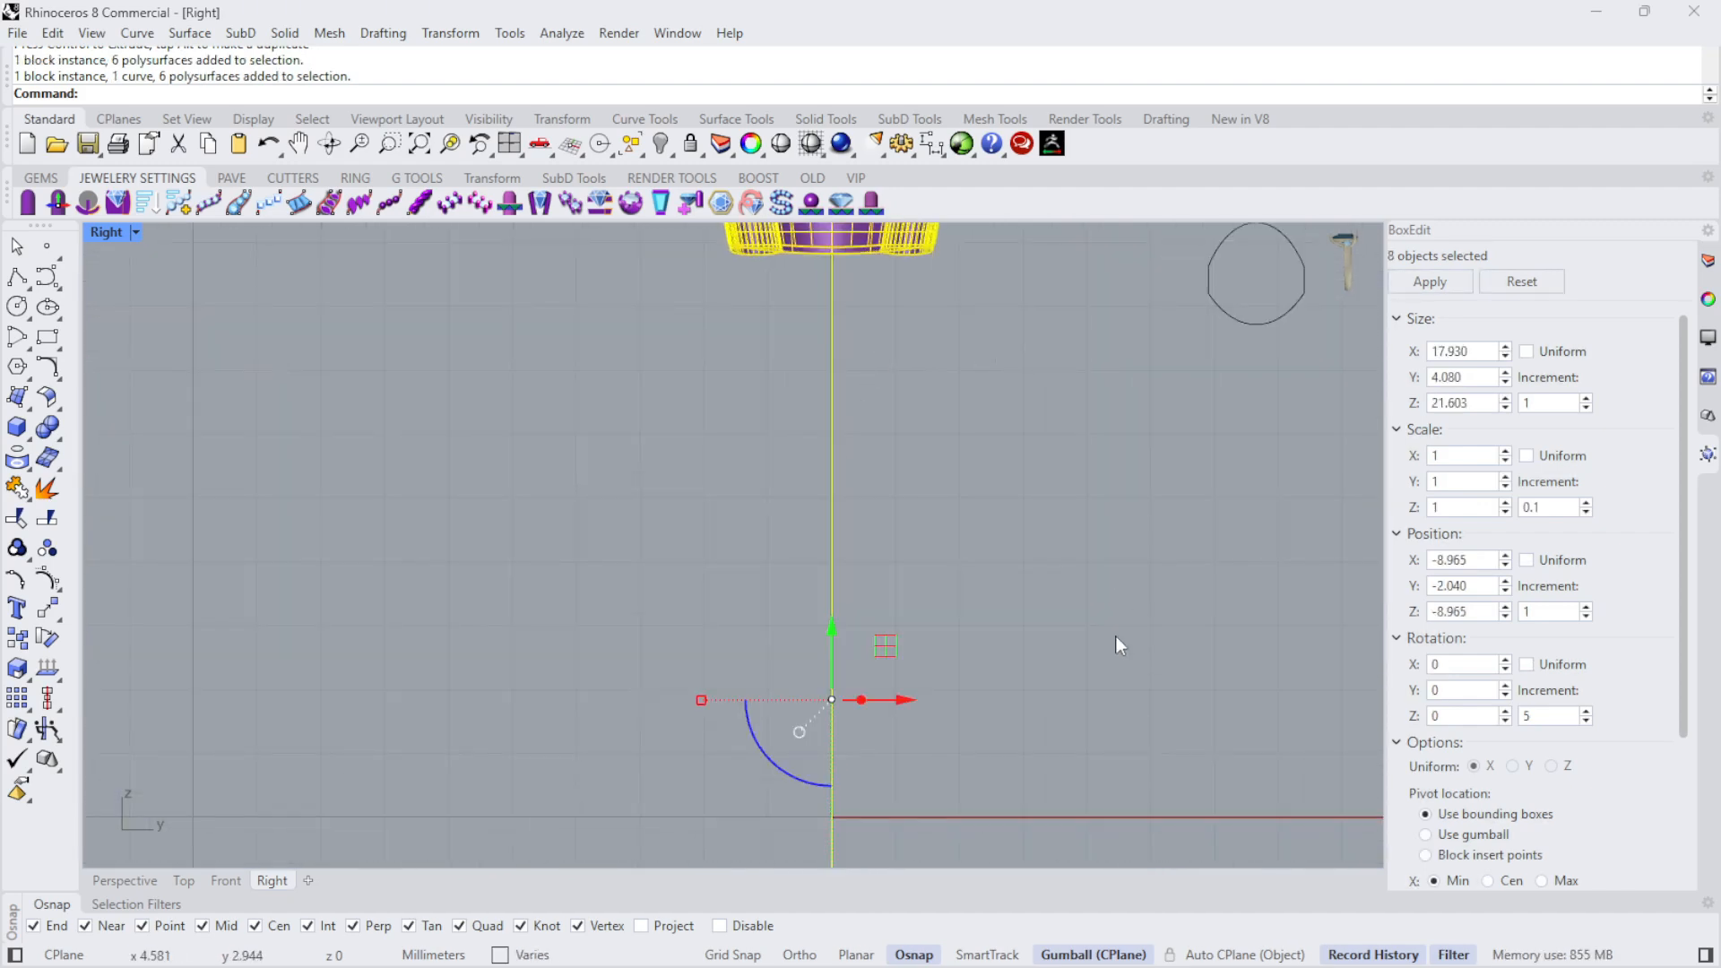
pyautogui.scroll(-4, 858, 478)
pyautogui.scroll(4, 840, 518)
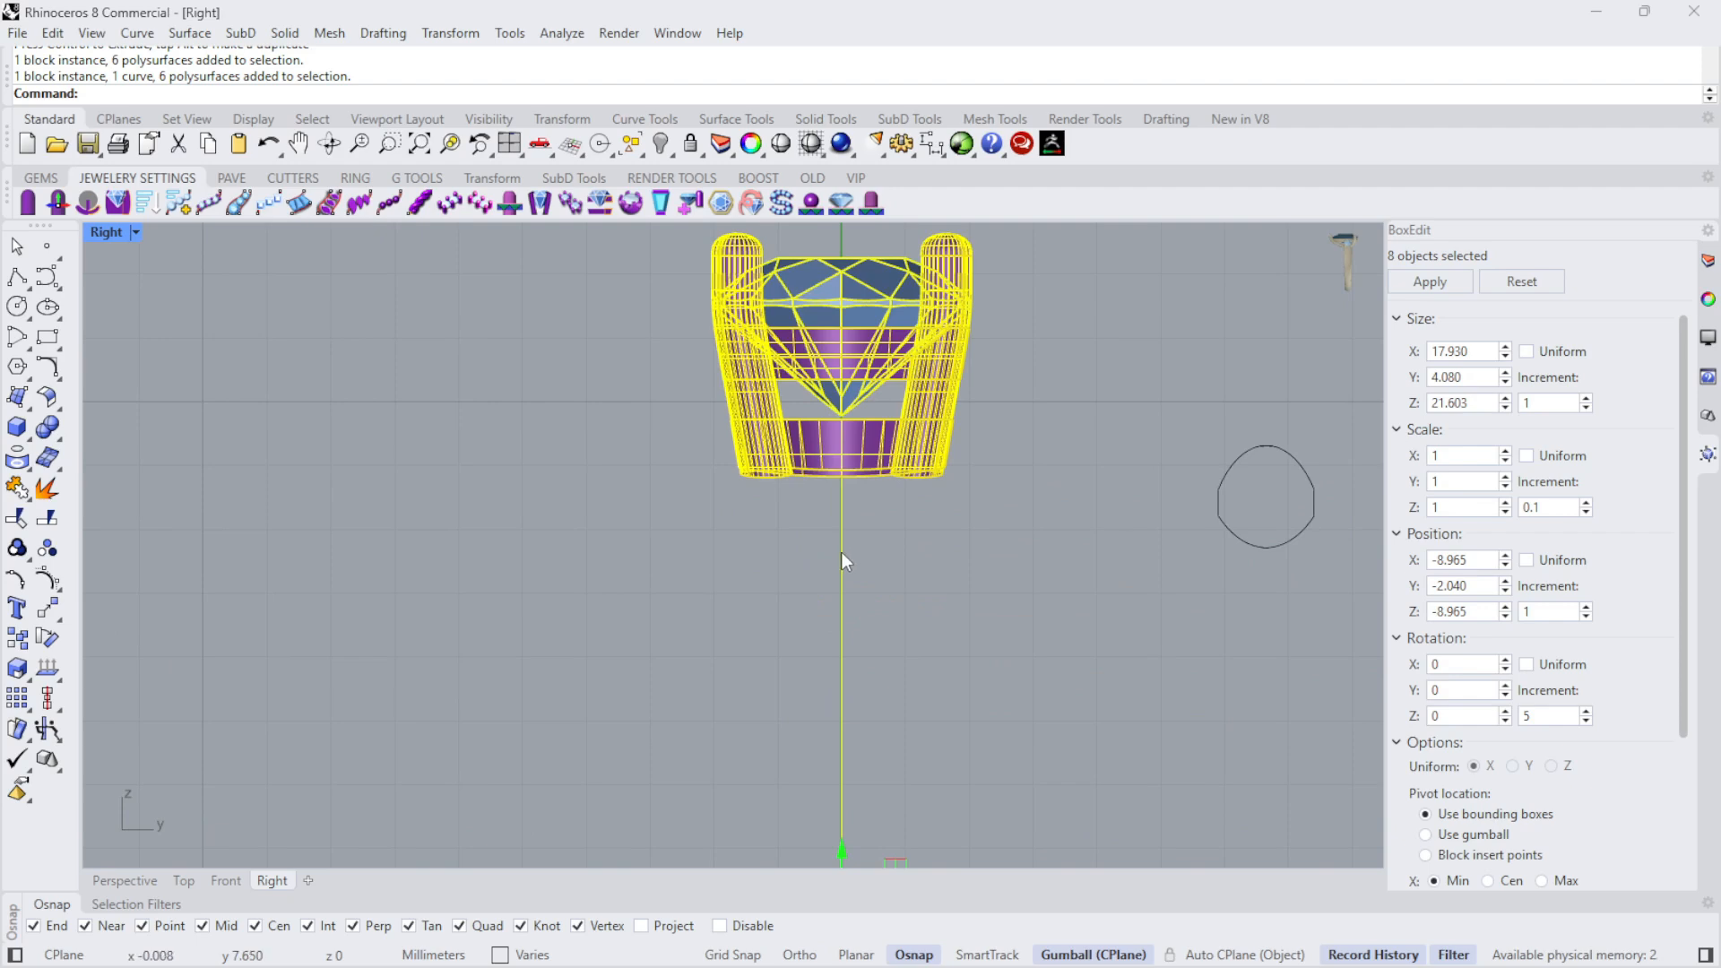
pyautogui.keyDown('ctrl'); pyautogui.click(842, 554); pyautogui.keyUp('ctrl')
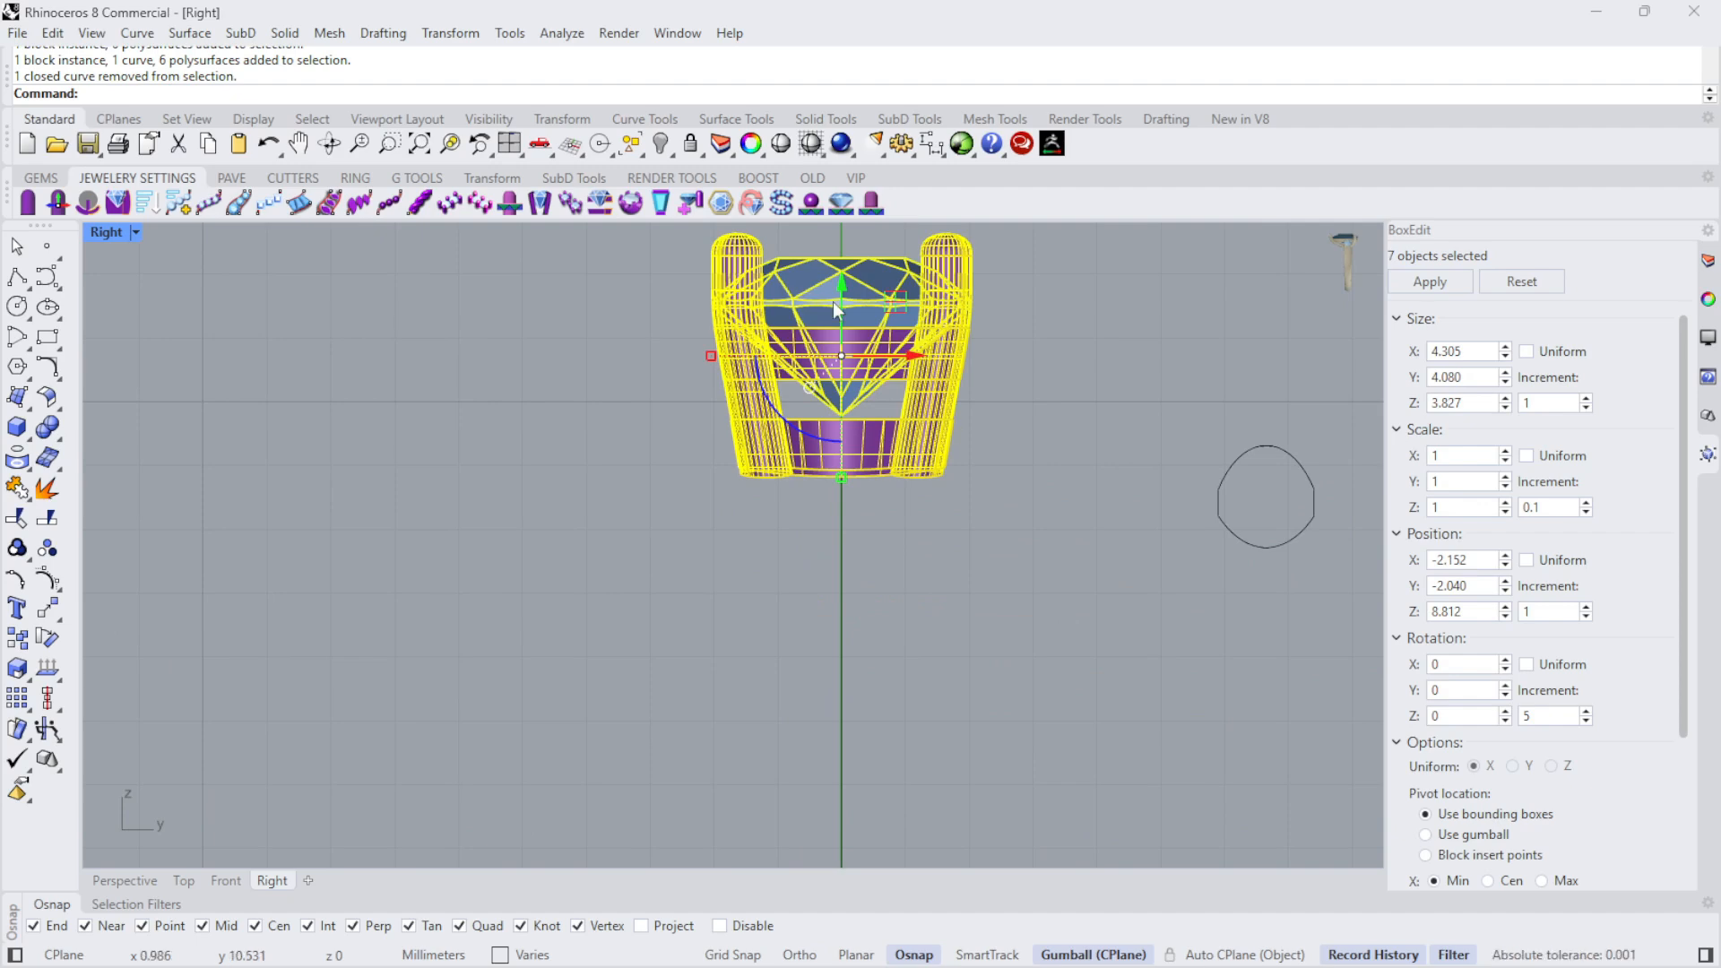
pyautogui.click(689, 147)
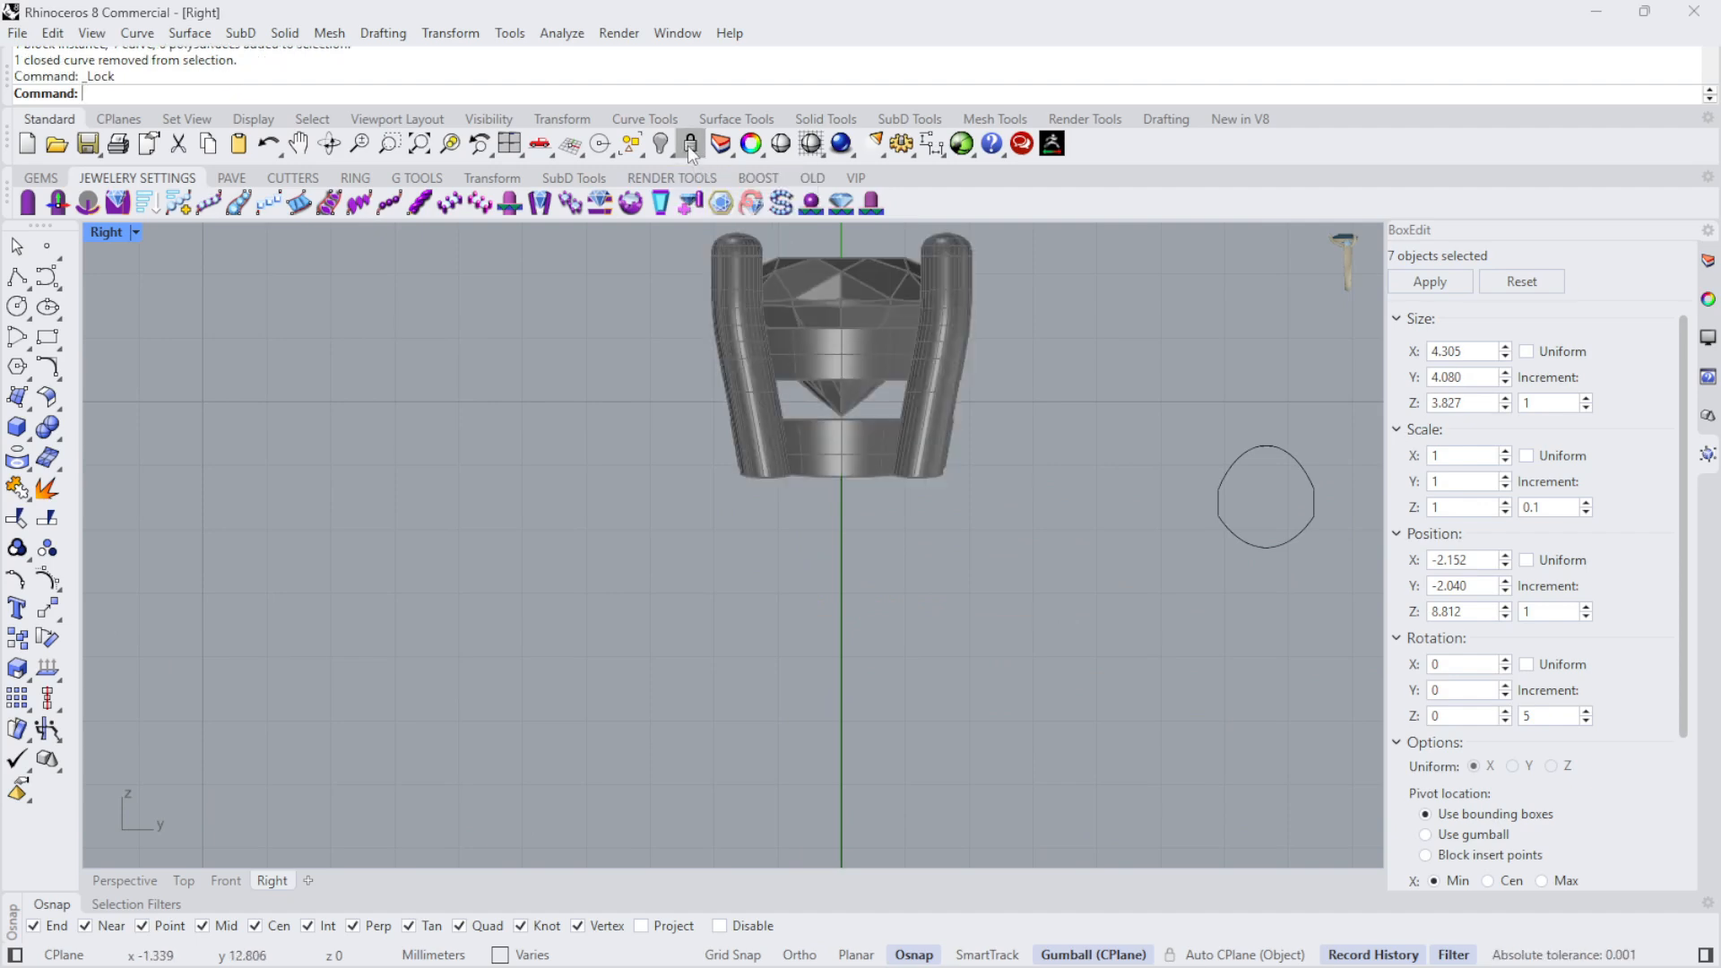
# - Move the 1.5 mm wide profile from its lowest quadrant point to the bottom of the head on the vertical centerline
pyautogui.scroll(-4, 1147, 511)
pyautogui.scroll(4, 1147, 513)
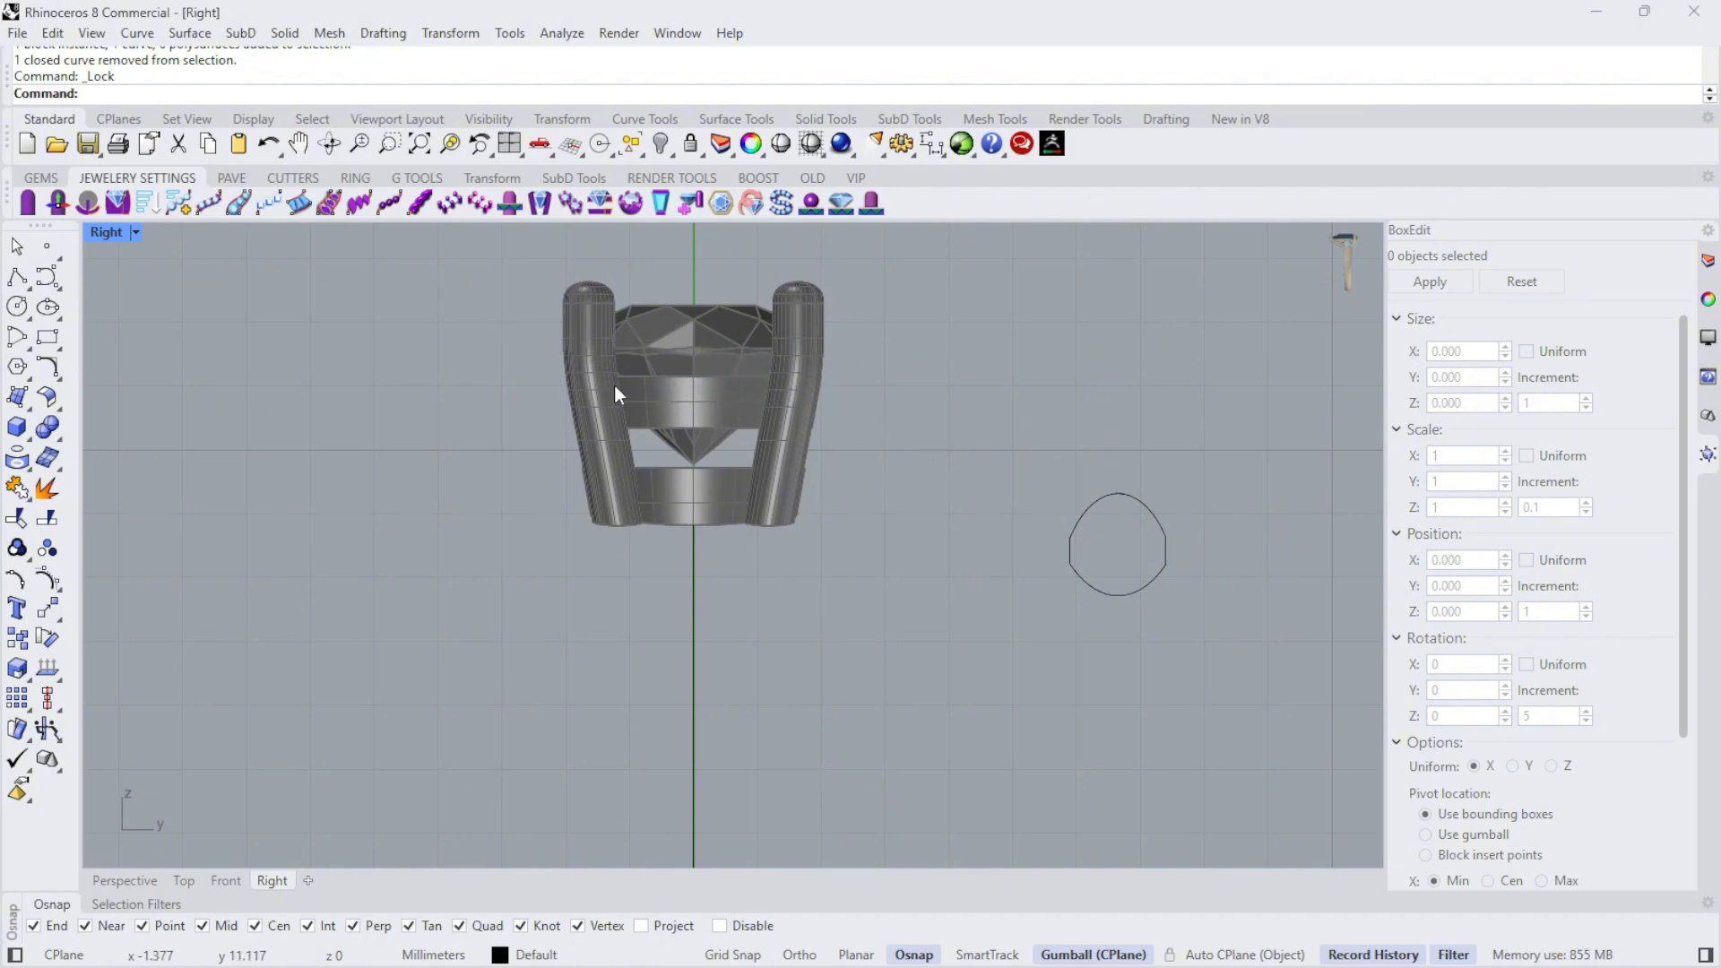
pyautogui.click(1116, 500)
pyautogui.scroll(3, 1115, 520)
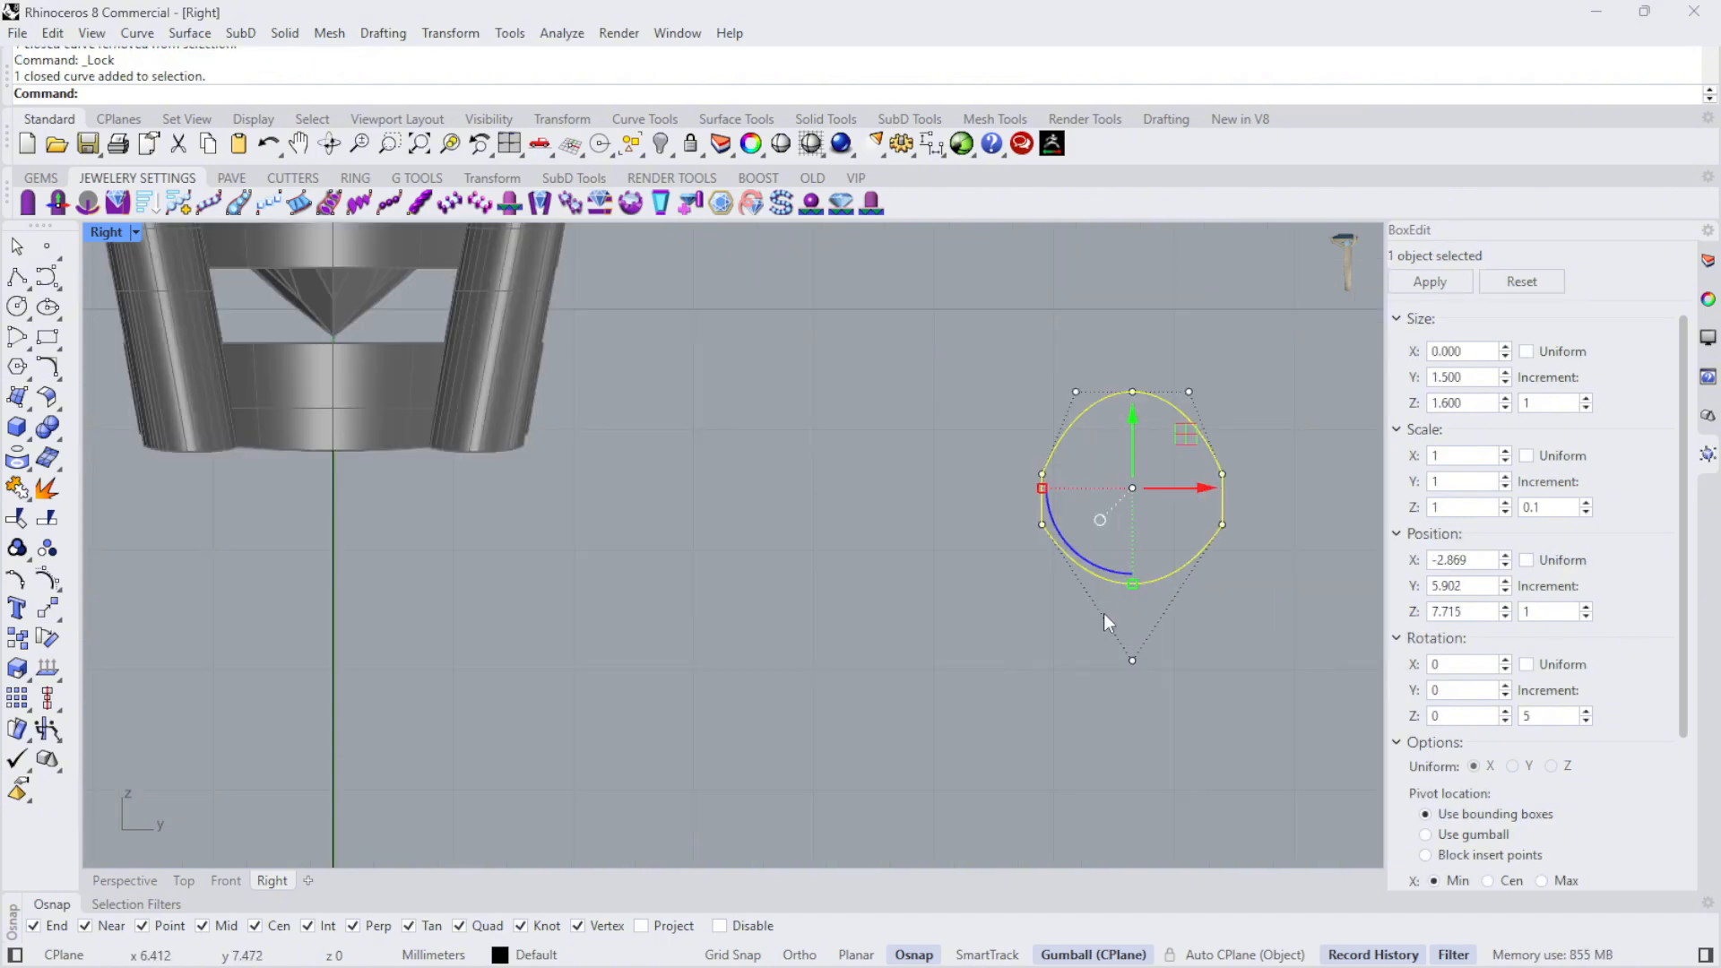
pyautogui.write('Move')
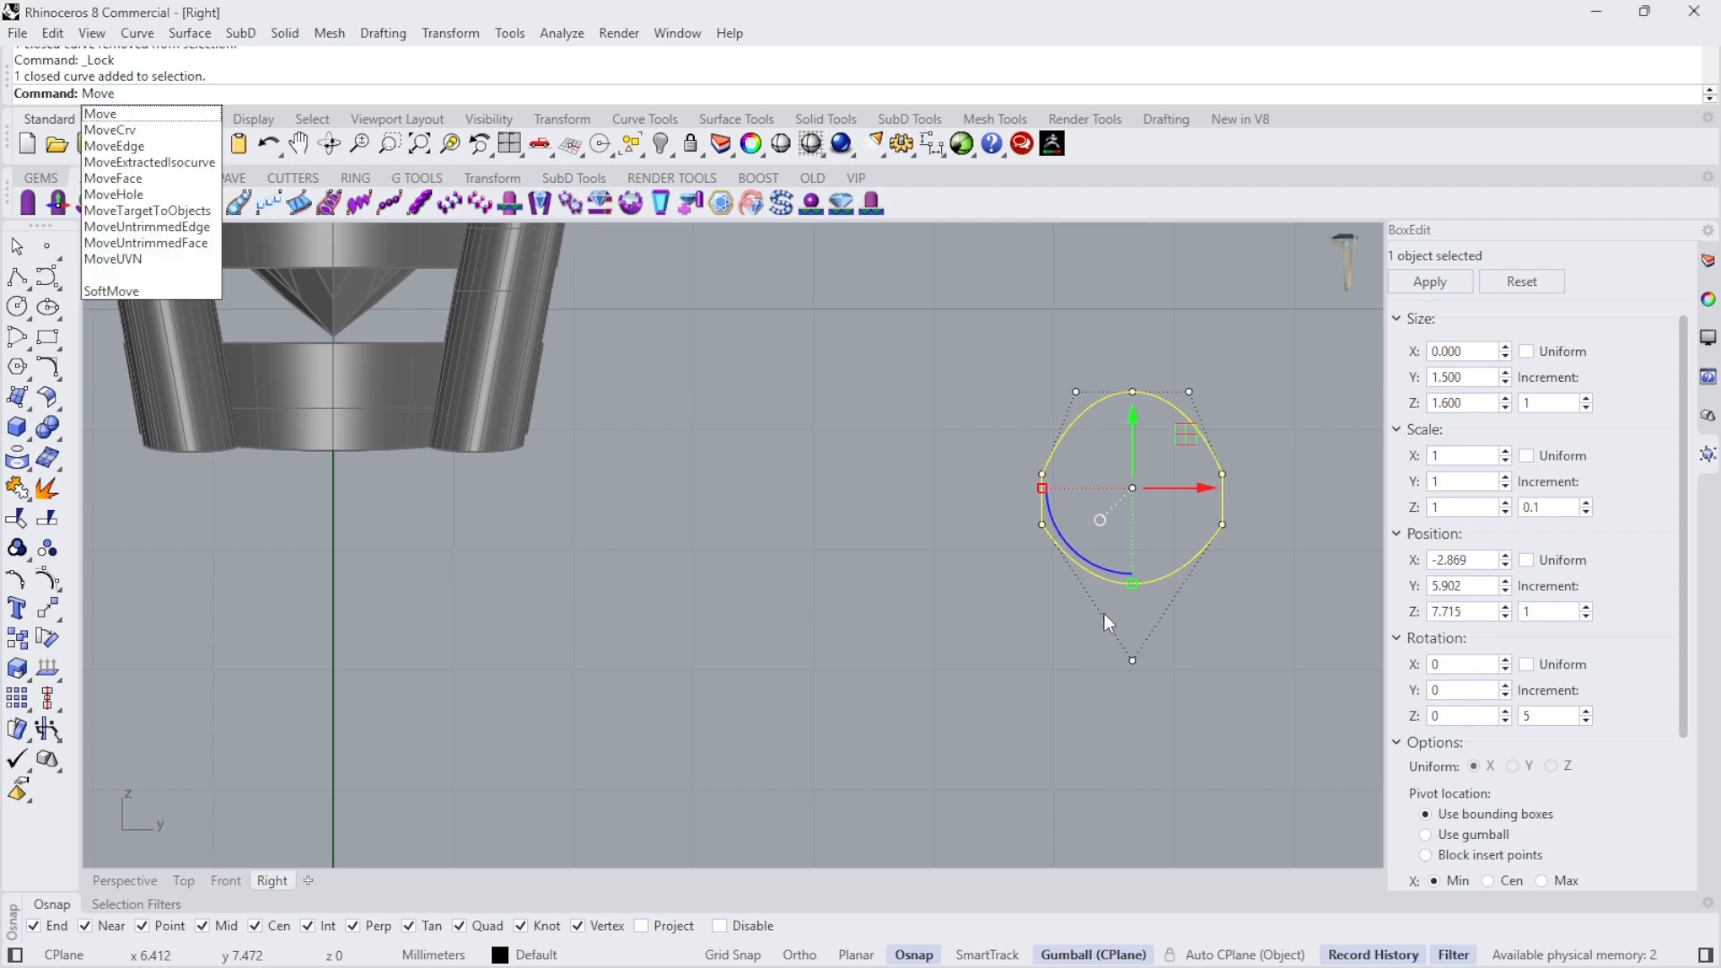
pyautogui.press('Return')
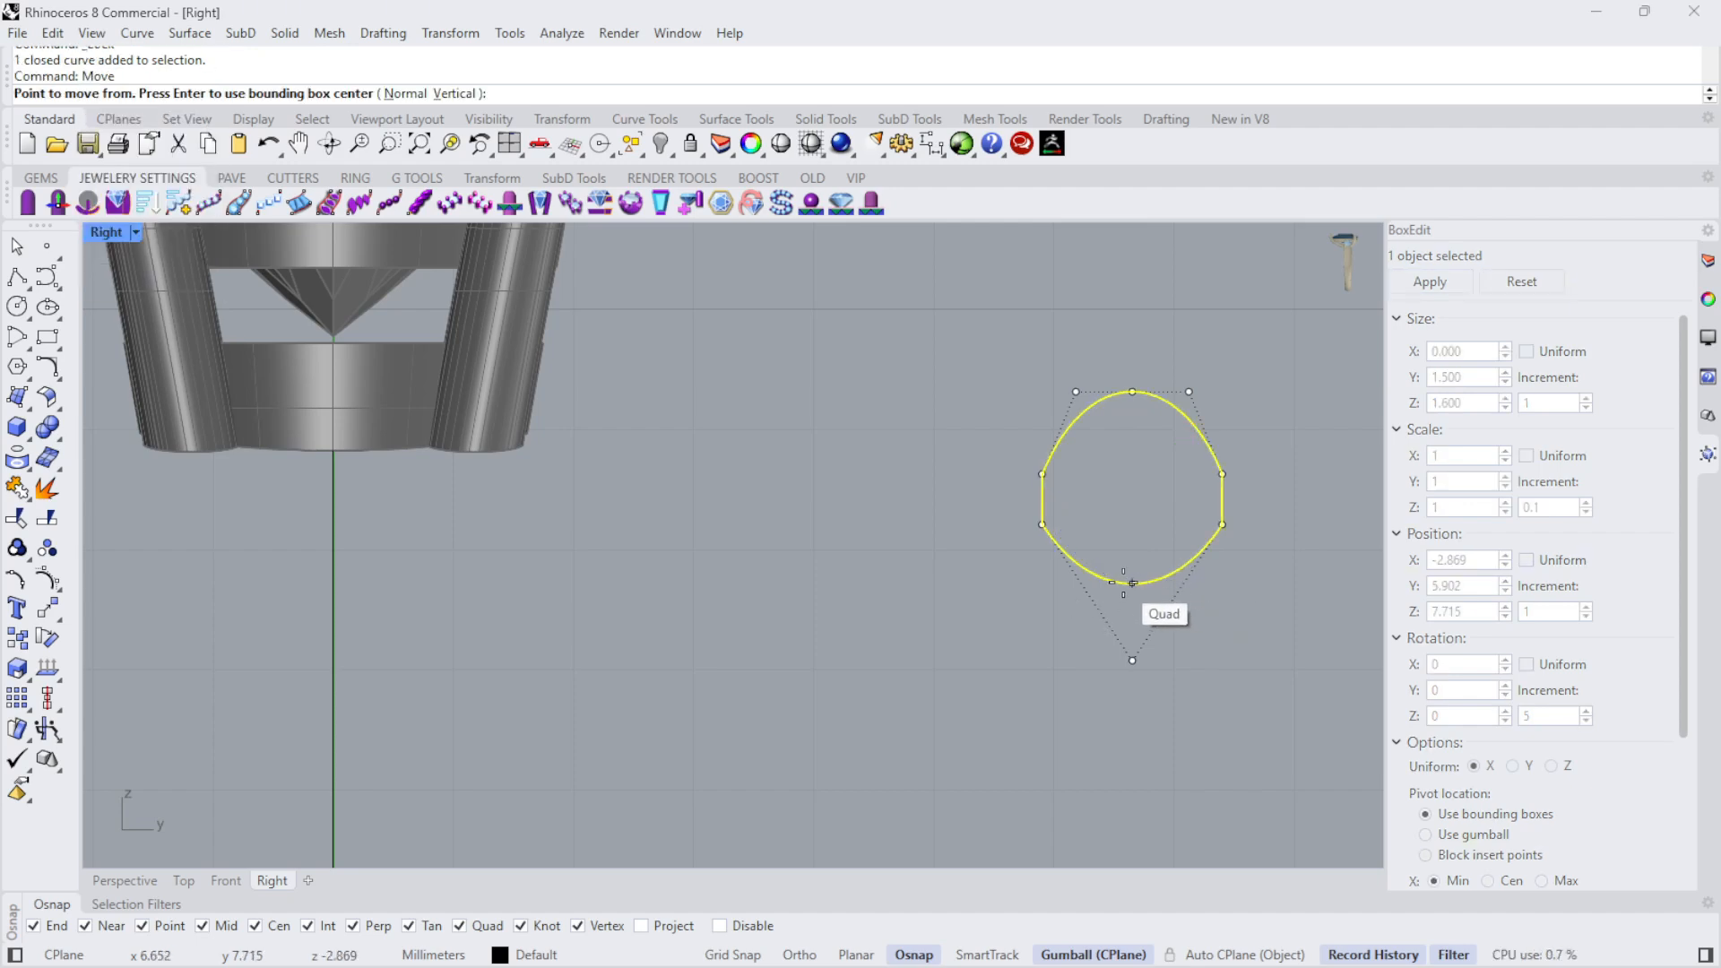
pyautogui.click(1132, 583)
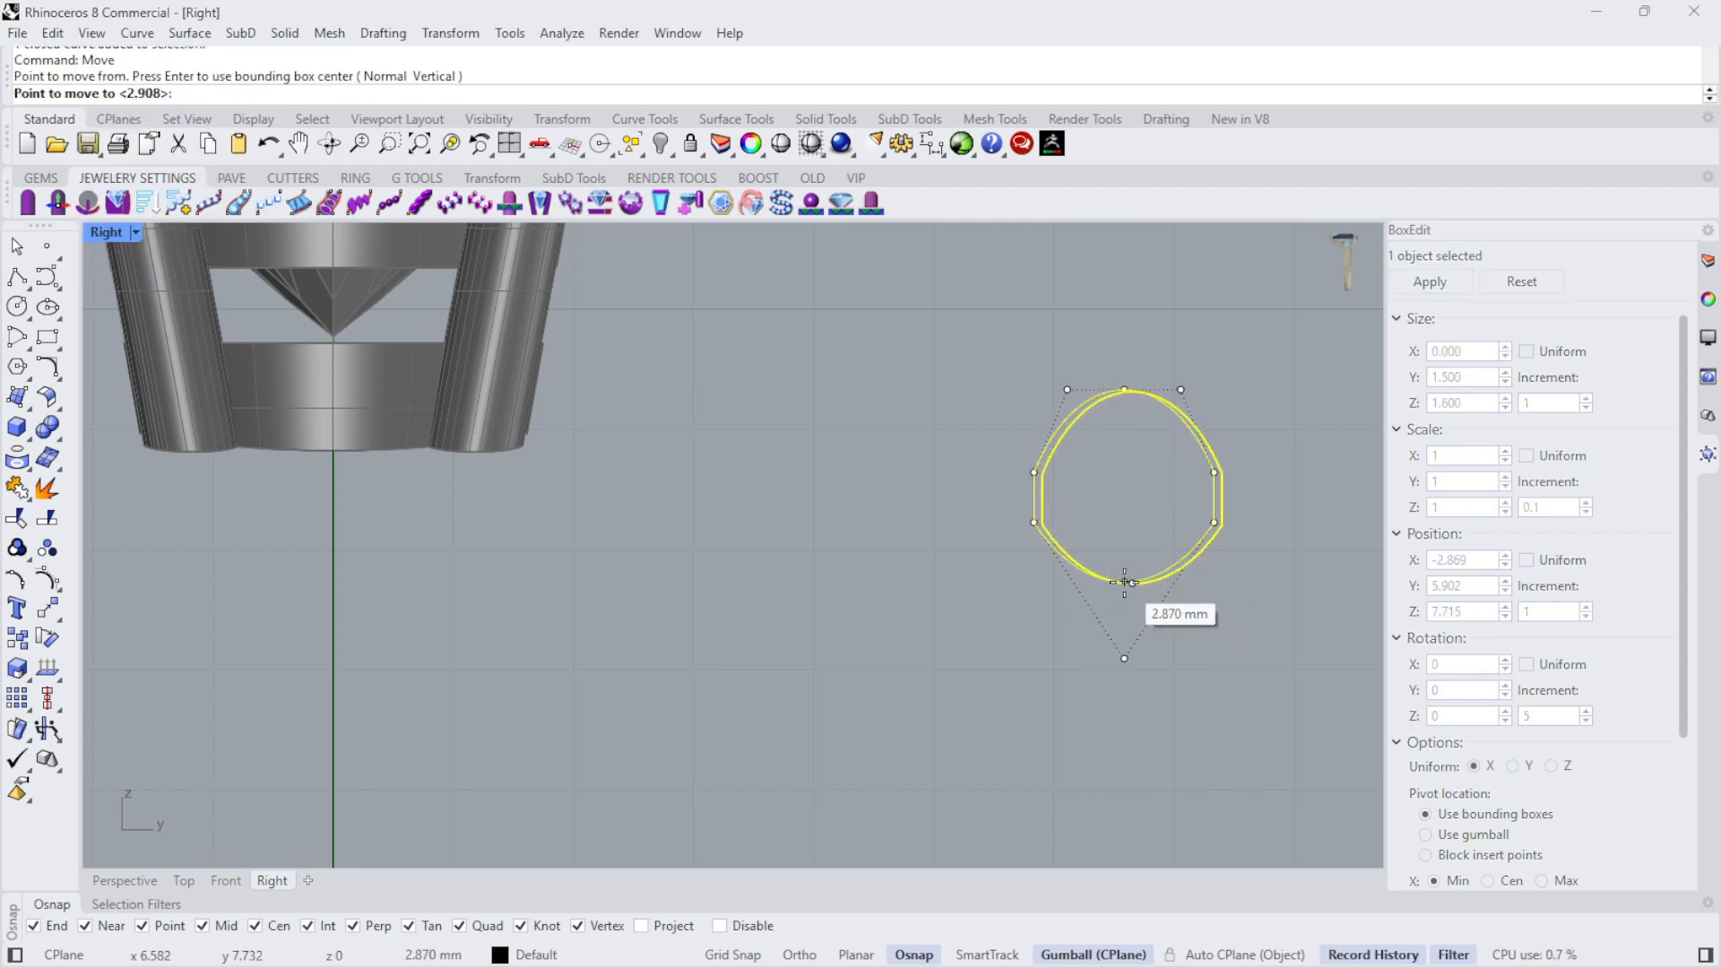
pyautogui.click(333, 450)
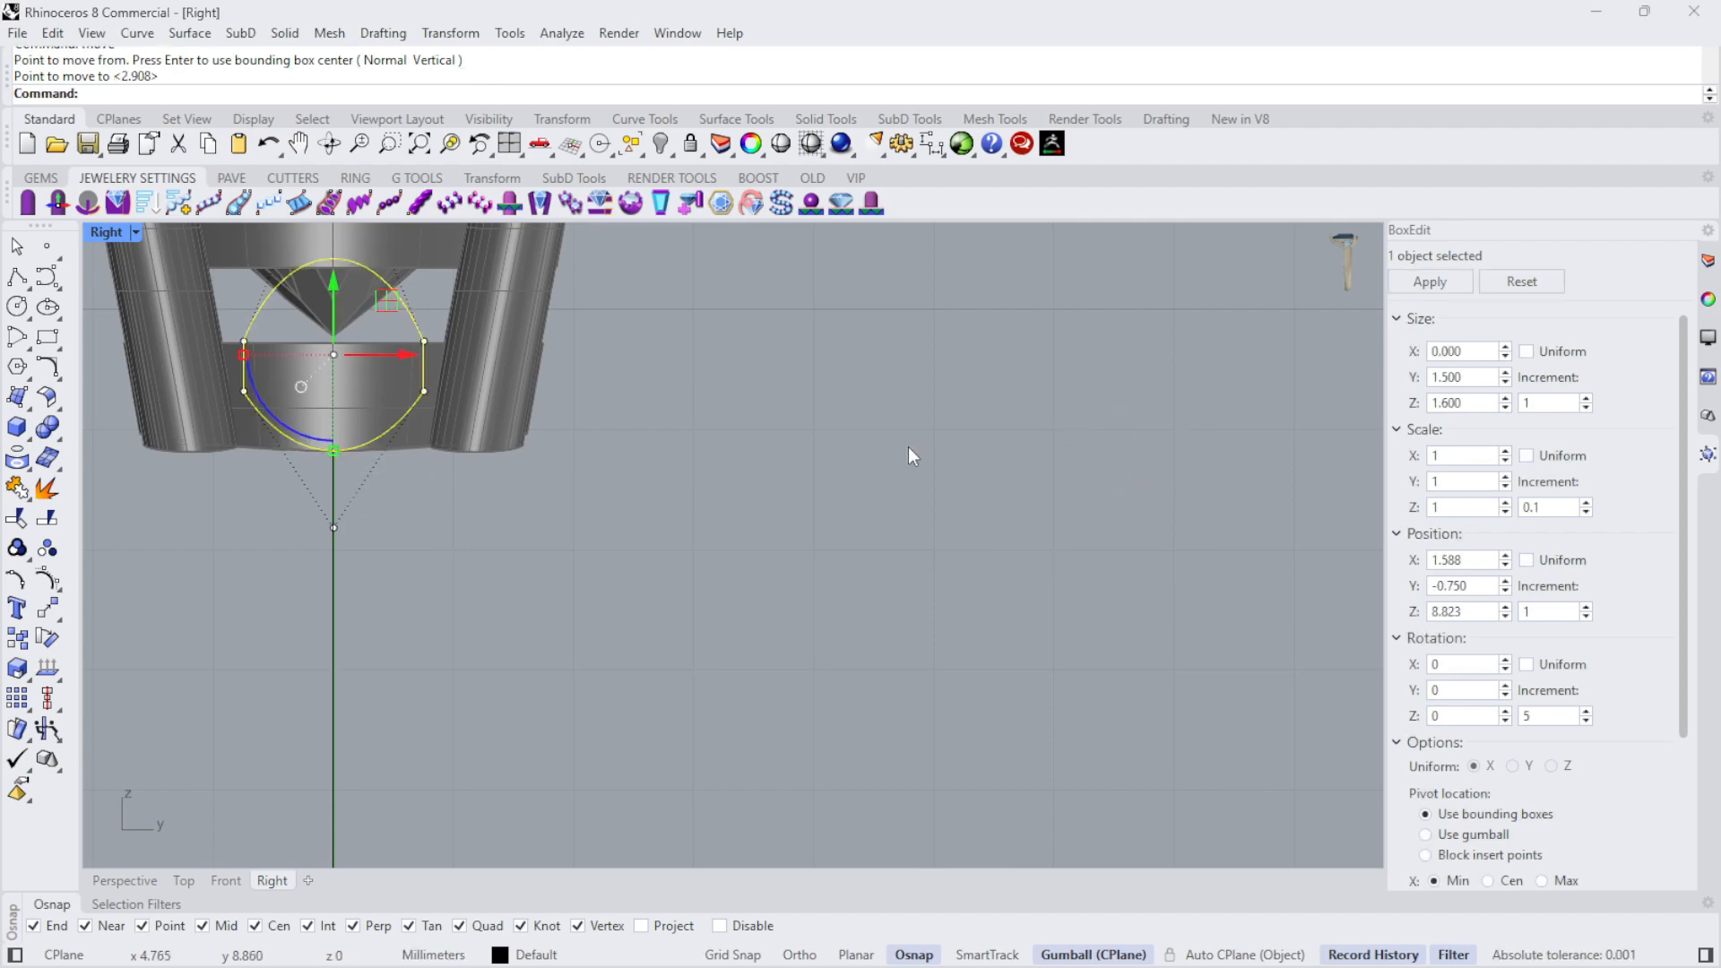
# - Set the Right viewport's display mode to Ghosted and select the small profile inside the head
pyautogui.scroll(-3, 988, 445)
pyautogui.click(136, 231)
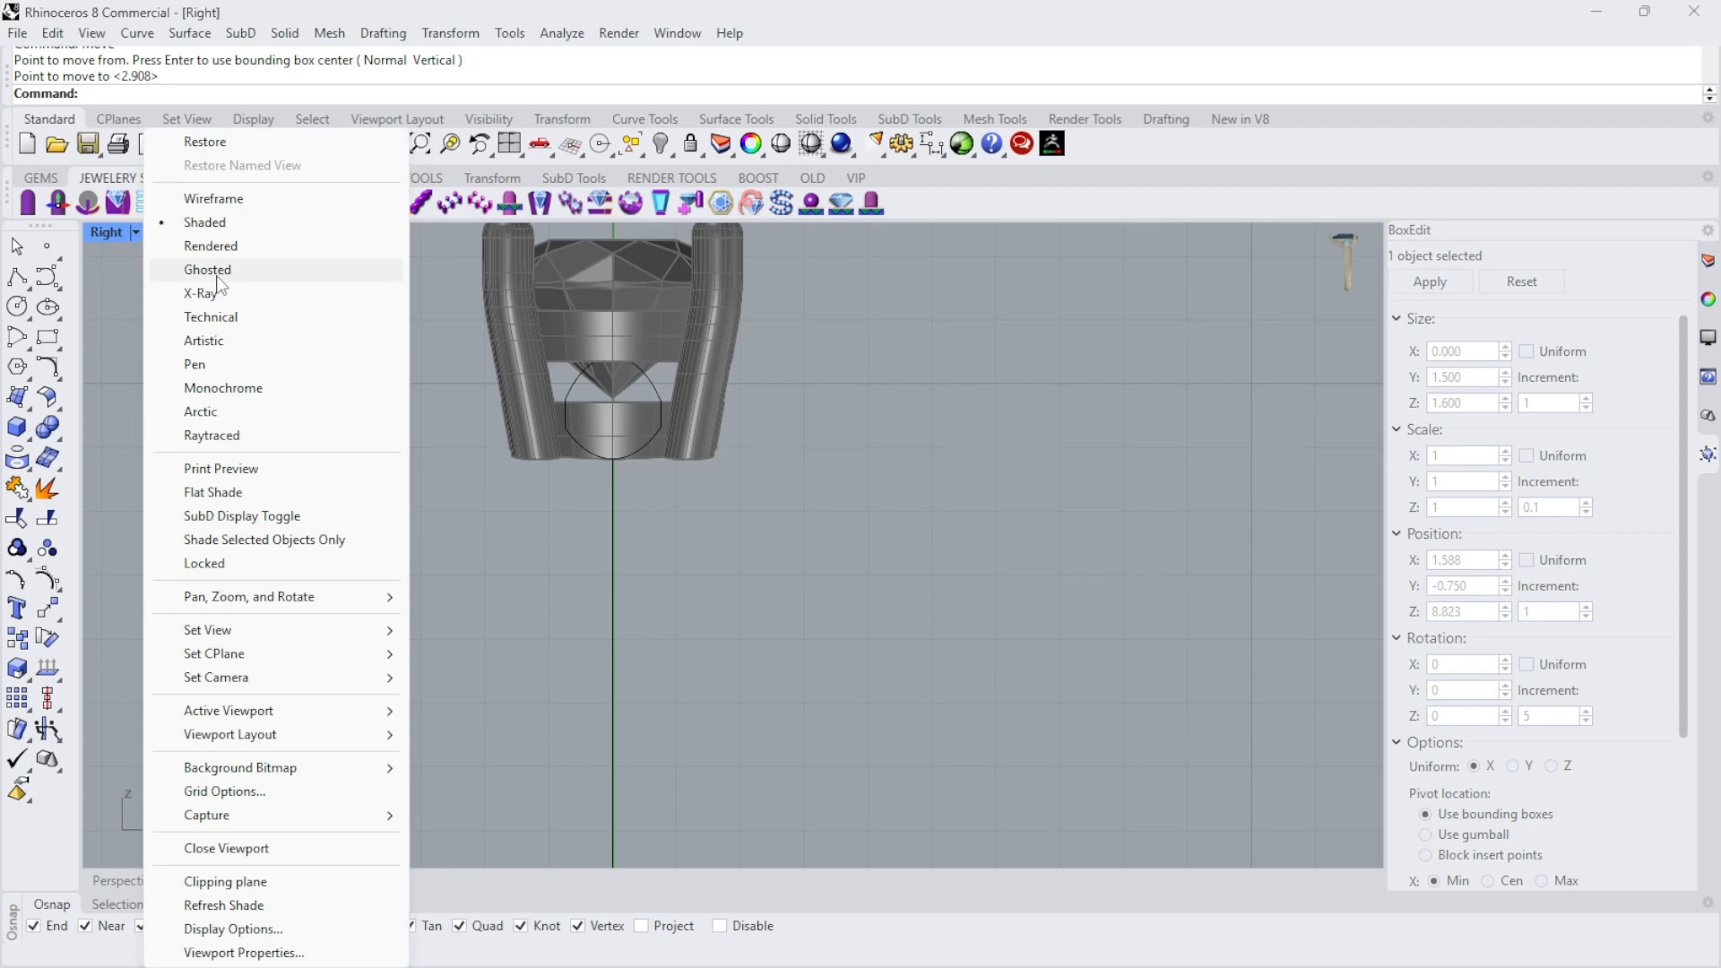
pyautogui.click(218, 273)
pyautogui.scroll(3, 787, 470)
pyautogui.click(793, 502)
pyautogui.scroll(-5, 794, 512)
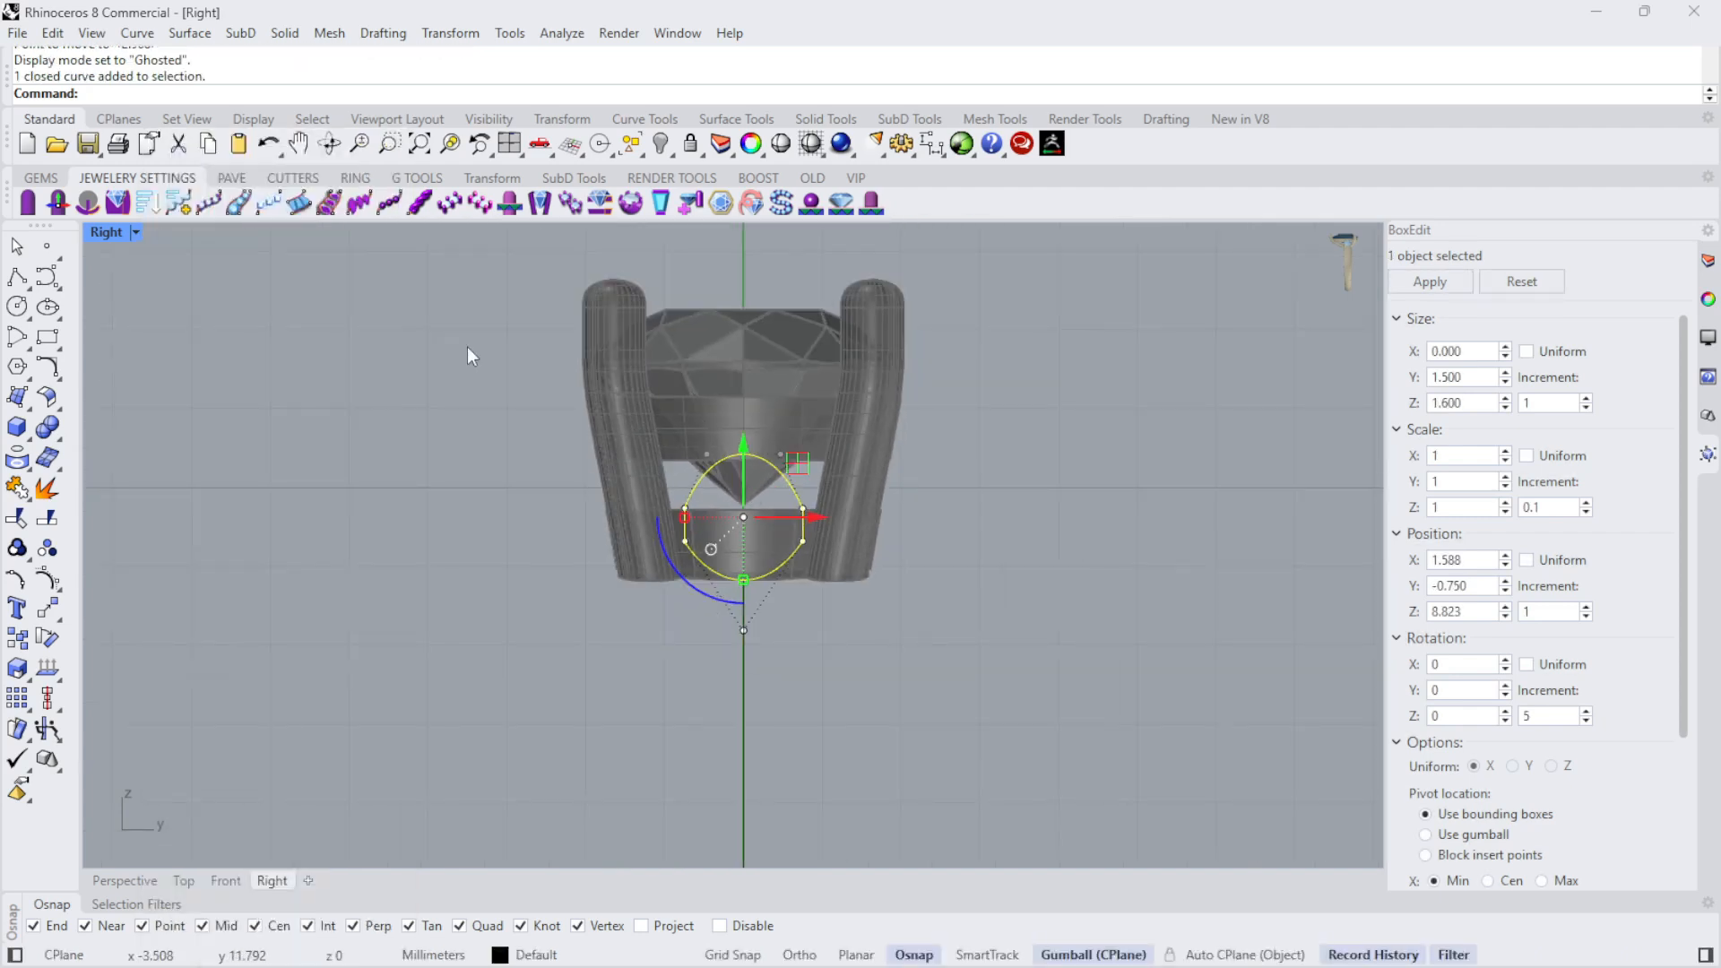
# - Raise the top control points of the small profile inside the head, stretching the profile to about 2.3 mm tall
pyautogui.scroll(-3, 852, 331)
pyautogui.scroll(3, 852, 363)
pyautogui.moveTo(463, 328); pyautogui.dragTo(884, 469)
pyautogui.scroll(4, 729, 443)
pyautogui.scroll(-1, 730, 443)
pyautogui.moveTo(740, 407); pyautogui.dragTo(729, 326)
# - Raise the profile's two upper side control points so the straight sides extend up close to the raised top
pyautogui.scroll(4, 645, 418)
pyautogui.scroll(6, 781, 303)
pyautogui.moveTo(402, 463); pyautogui.dragTo(1131, 593)
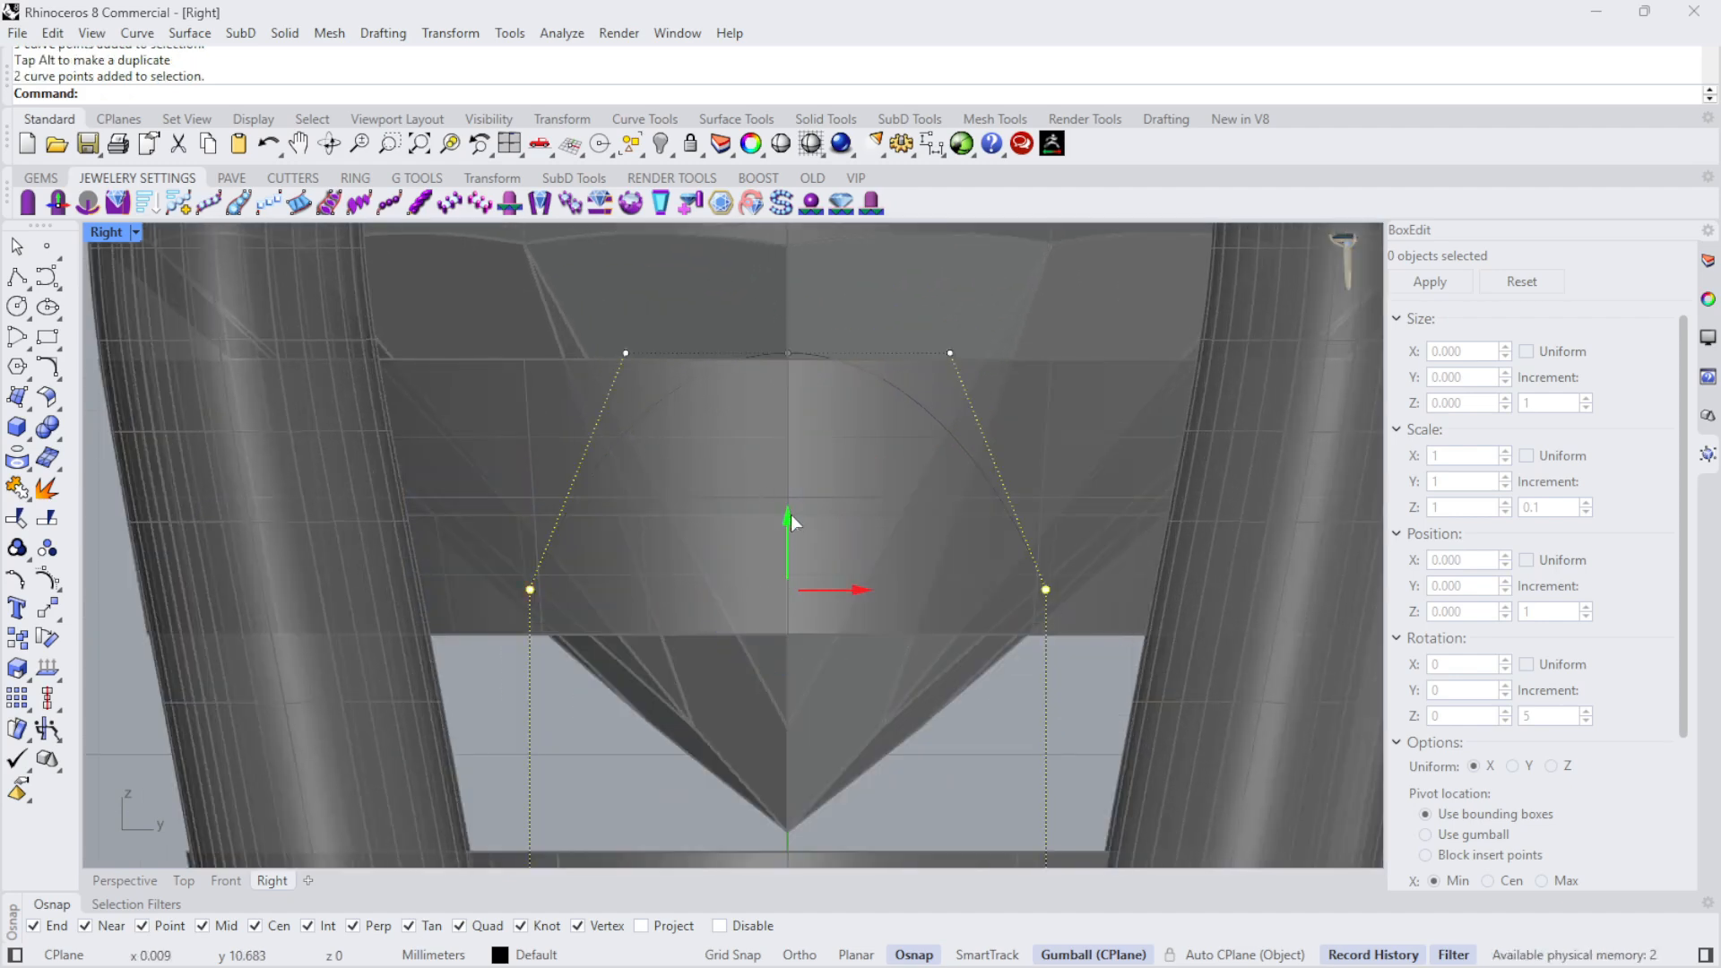
pyautogui.moveTo(791, 521); pyautogui.dragTo(791, 396)
pyautogui.scroll(-5, 762, 373)
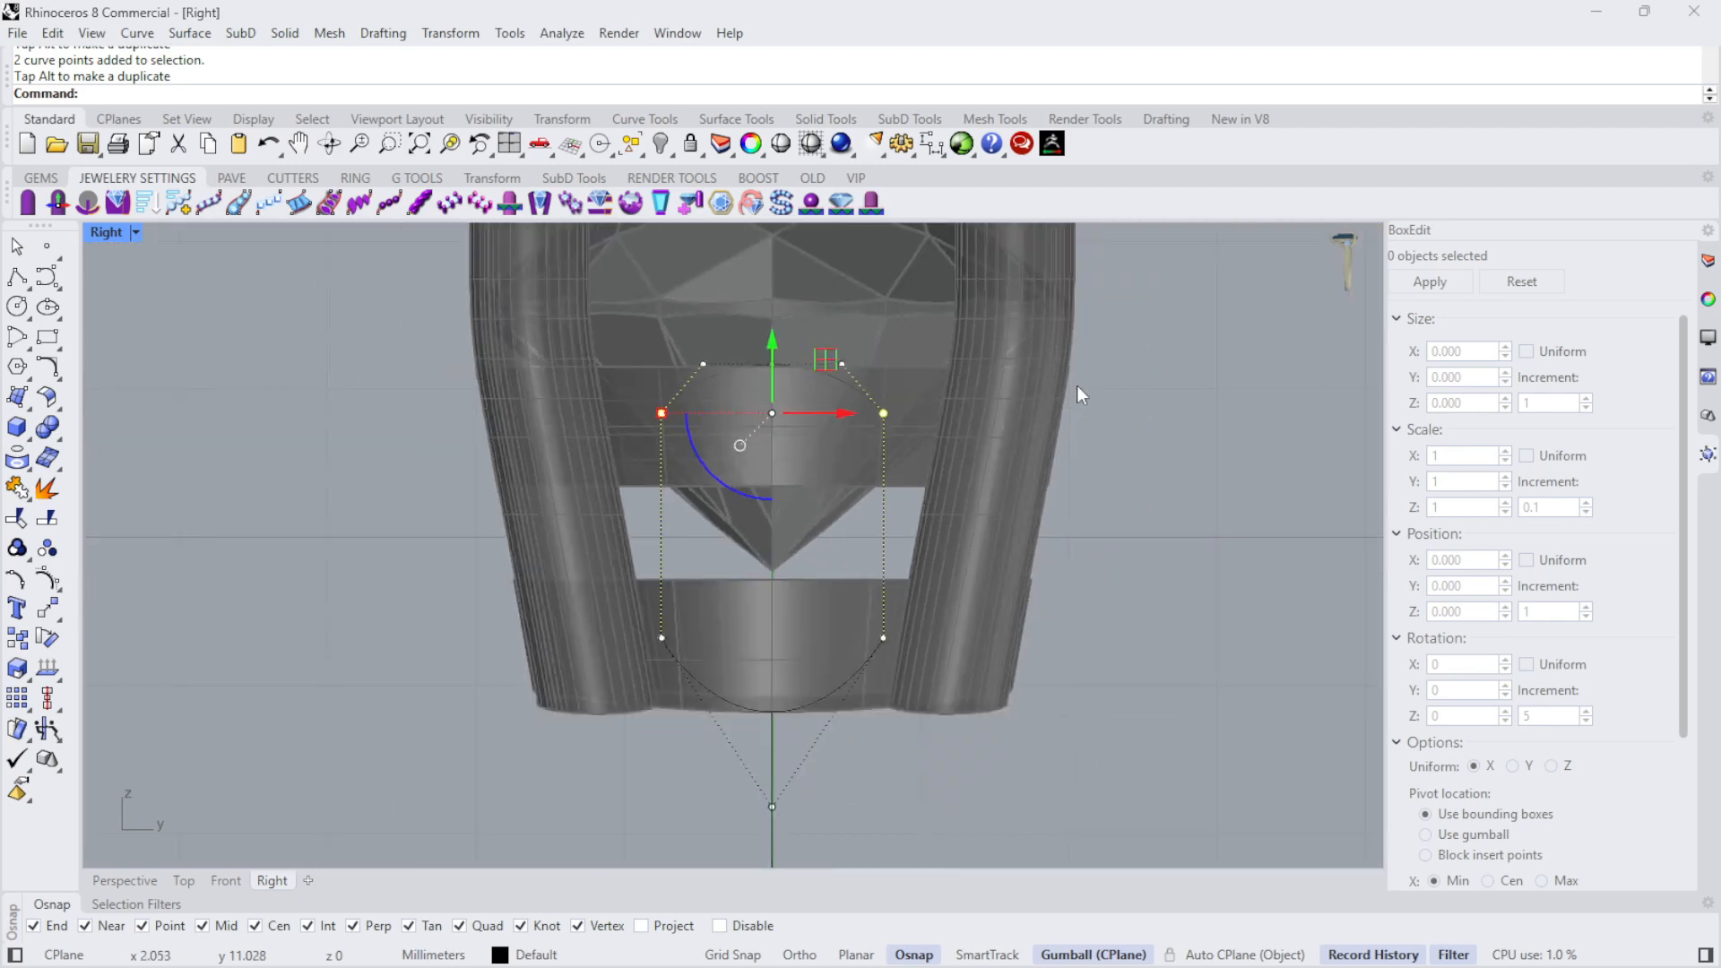
pyautogui.press('Escape')
pyautogui.click(884, 622)
pyautogui.scroll(6, 807, 659)
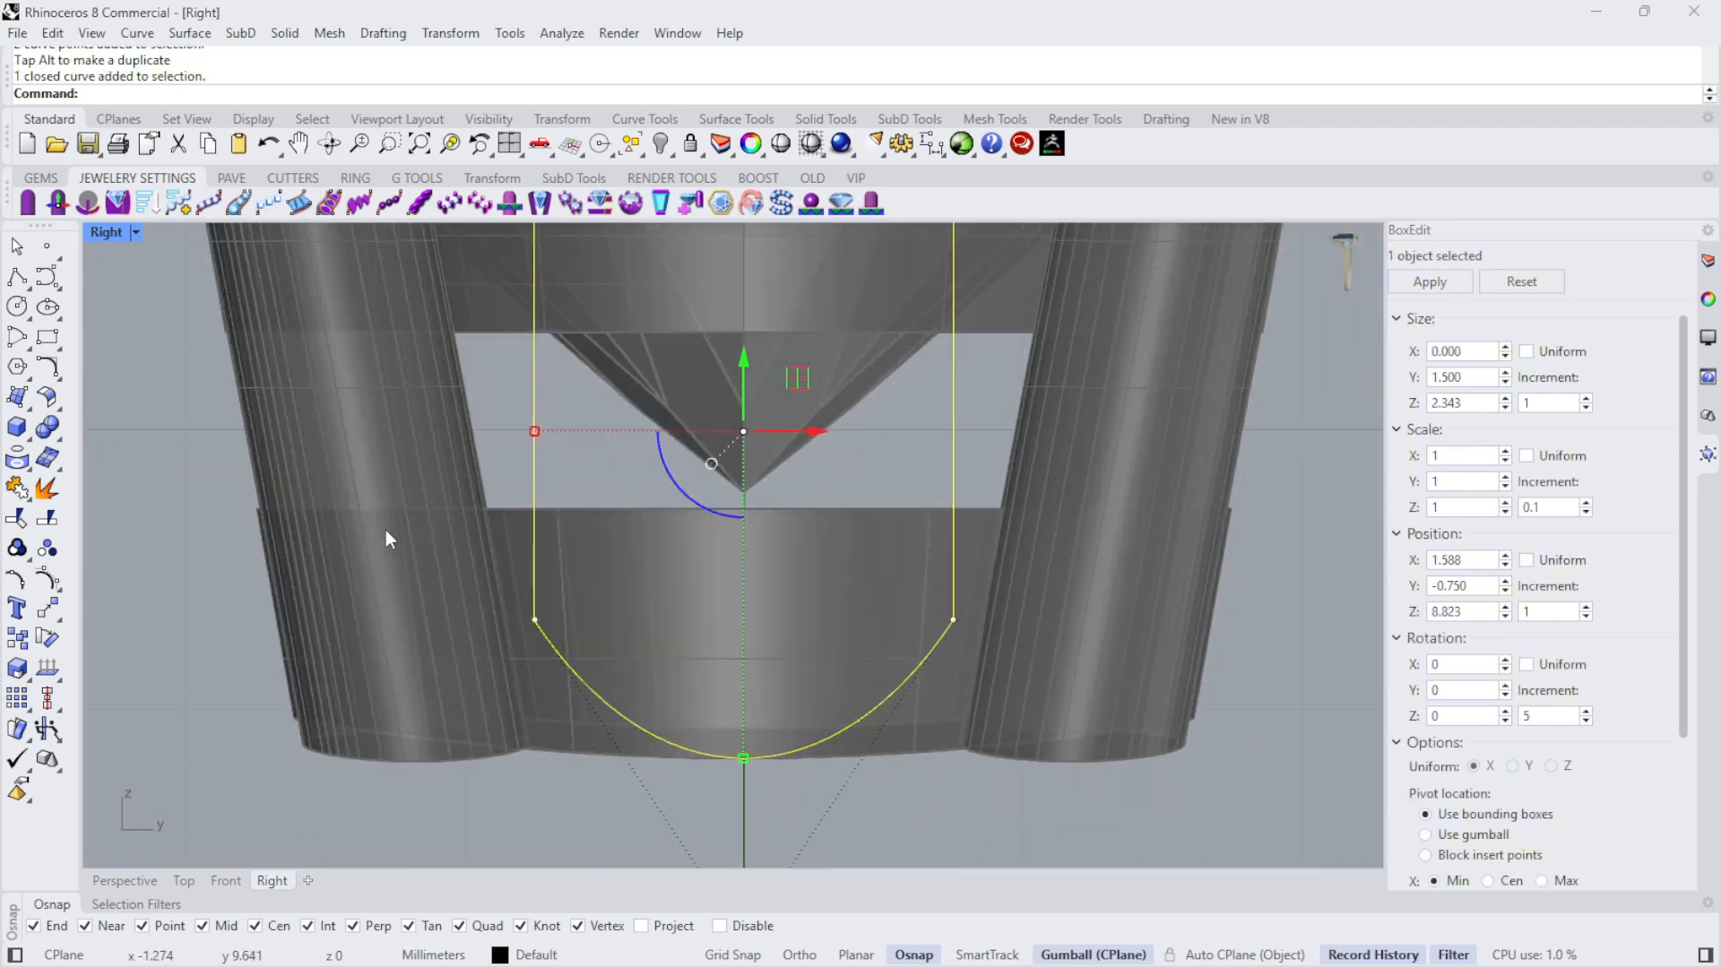
# - Lower the profile's two lower side control points slightly, making the profile about 2.4 mm tall
pyautogui.moveTo(385, 535); pyautogui.dragTo(1084, 643)
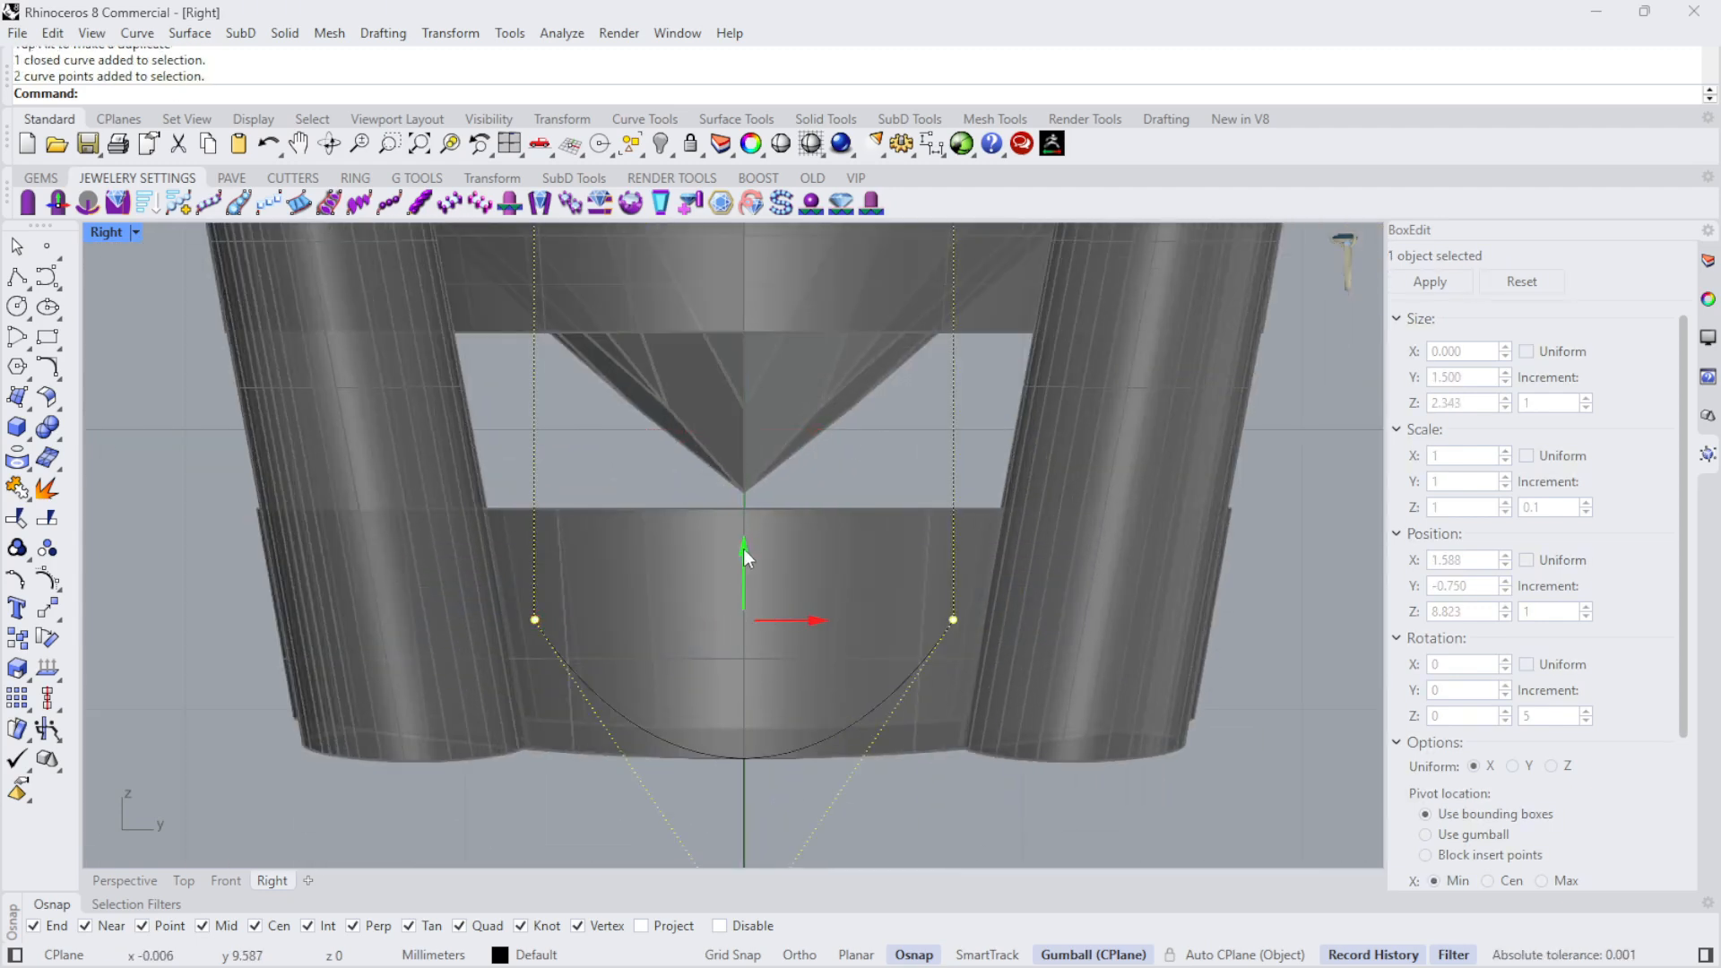
pyautogui.moveTo(744, 549); pyautogui.dragTo(748, 593)
pyautogui.scroll(-4, 833, 565)
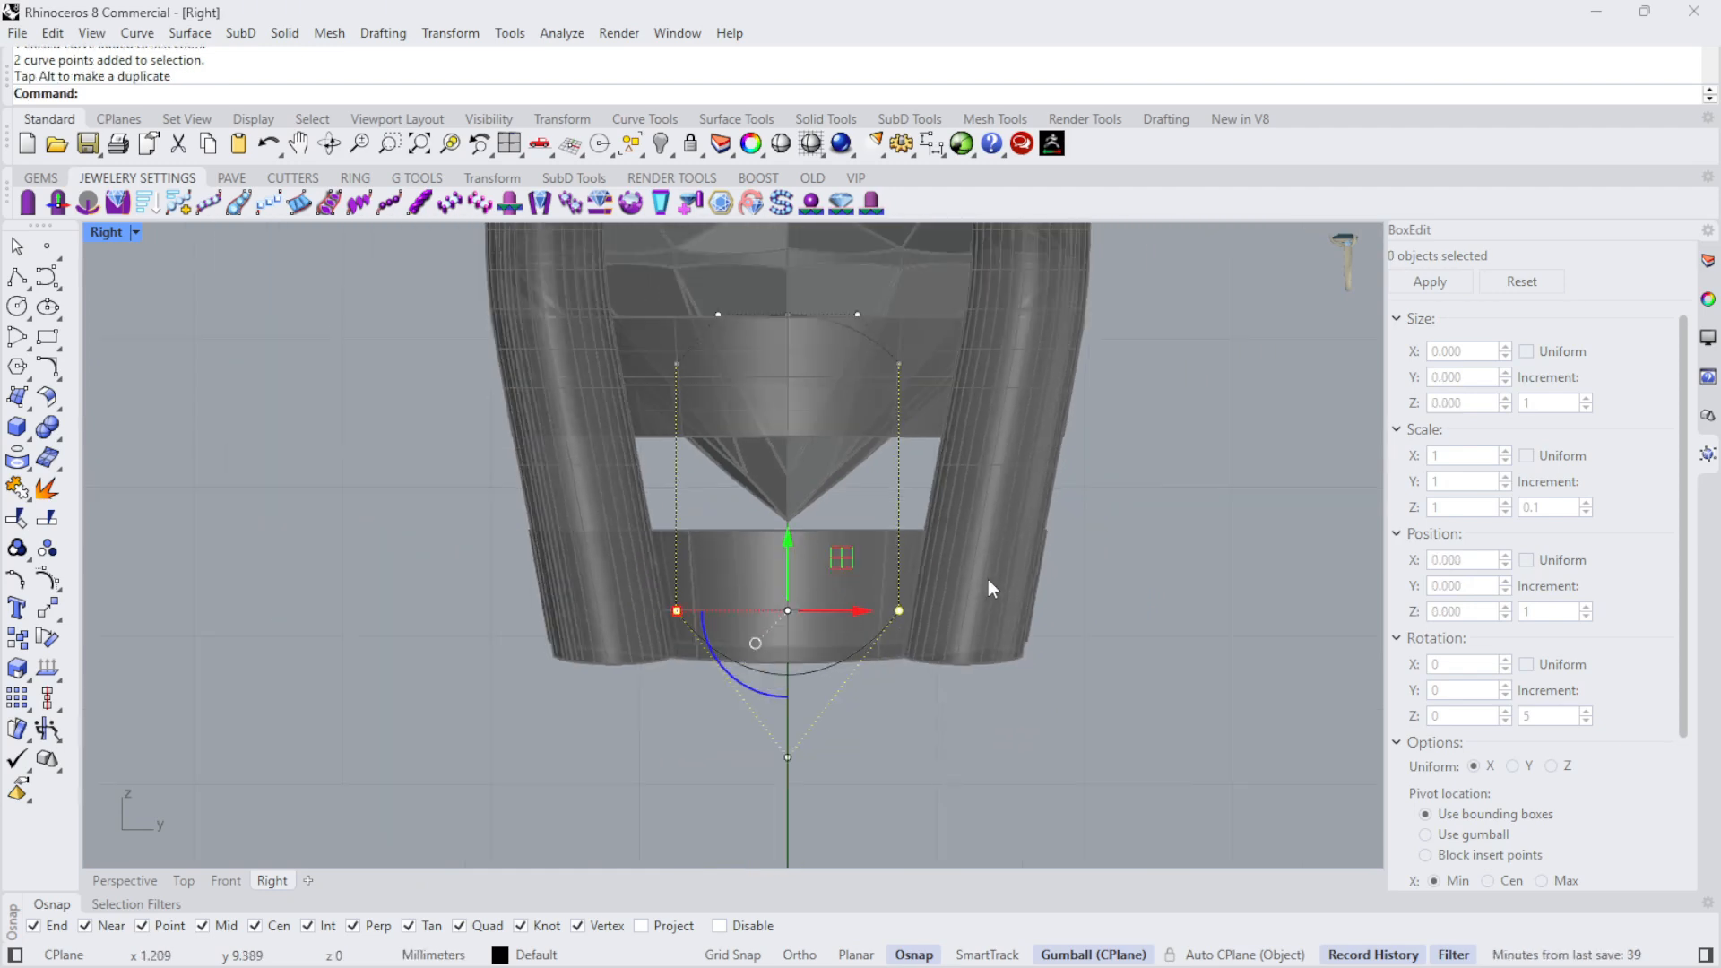
pyautogui.press('Escape')
pyautogui.click(900, 574)
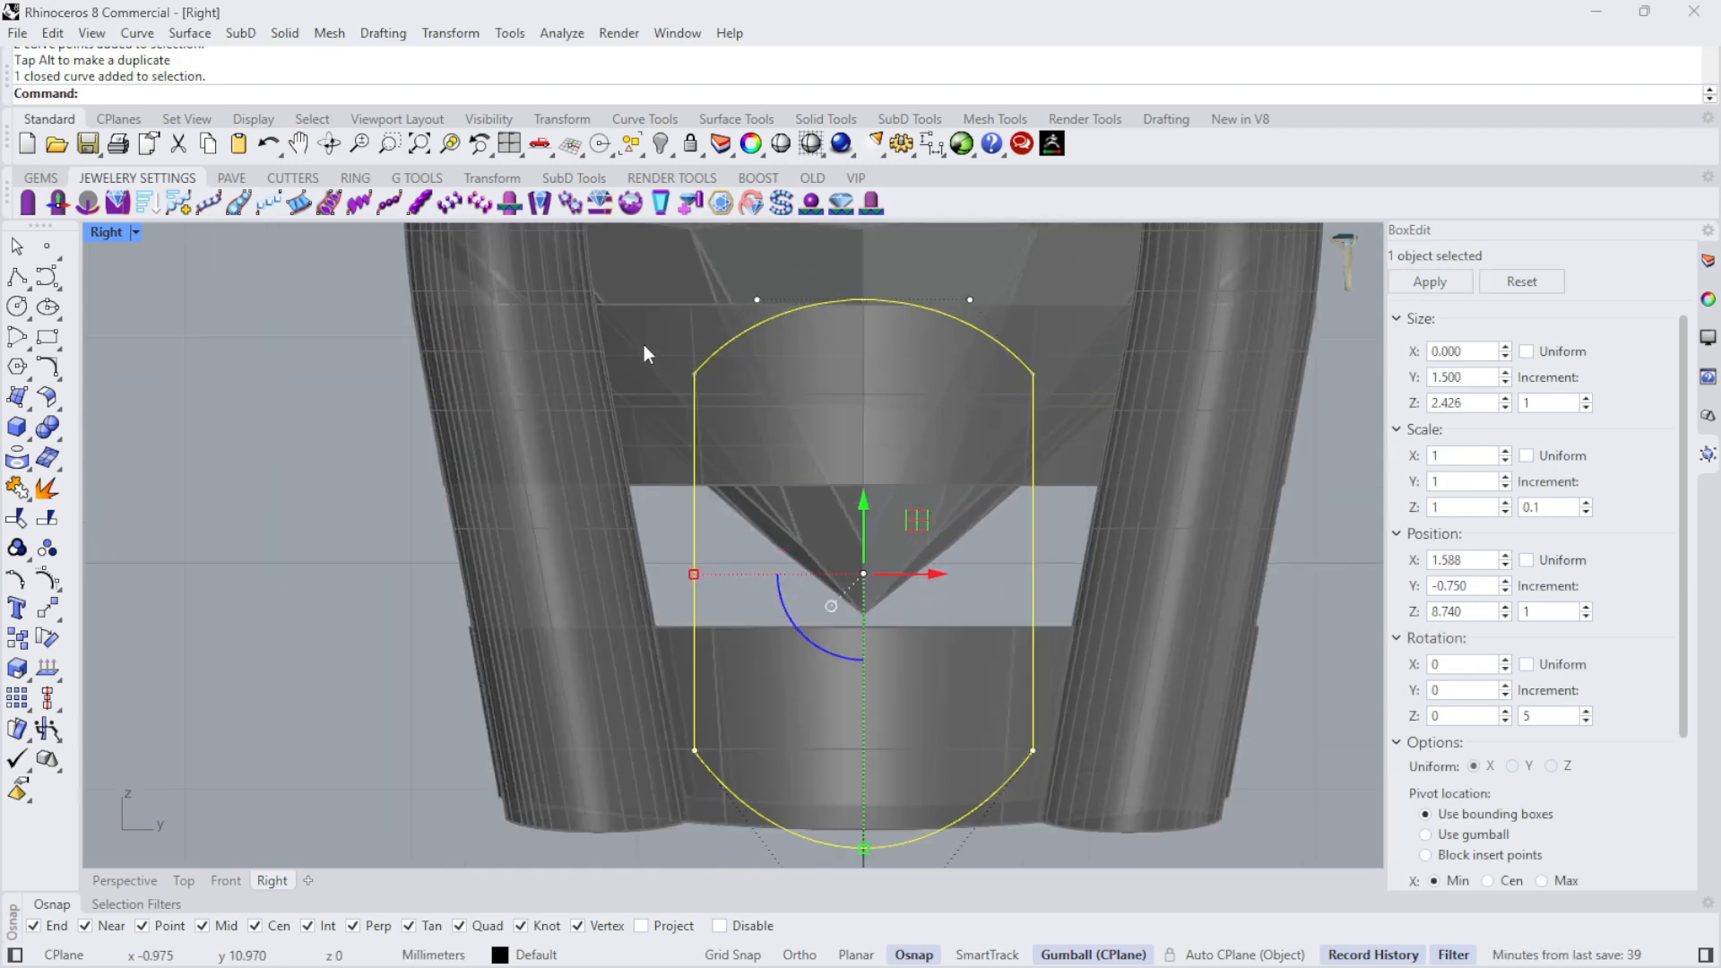
# - Lower the profile's two upper side control points slightly to round the top arc more
pyautogui.press('Escape')
pyautogui.scroll(4, 644, 346)
pyautogui.moveTo(1144, 391); pyautogui.dragTo(1145, 391)
pyautogui.scroll(-6, 919, 502)
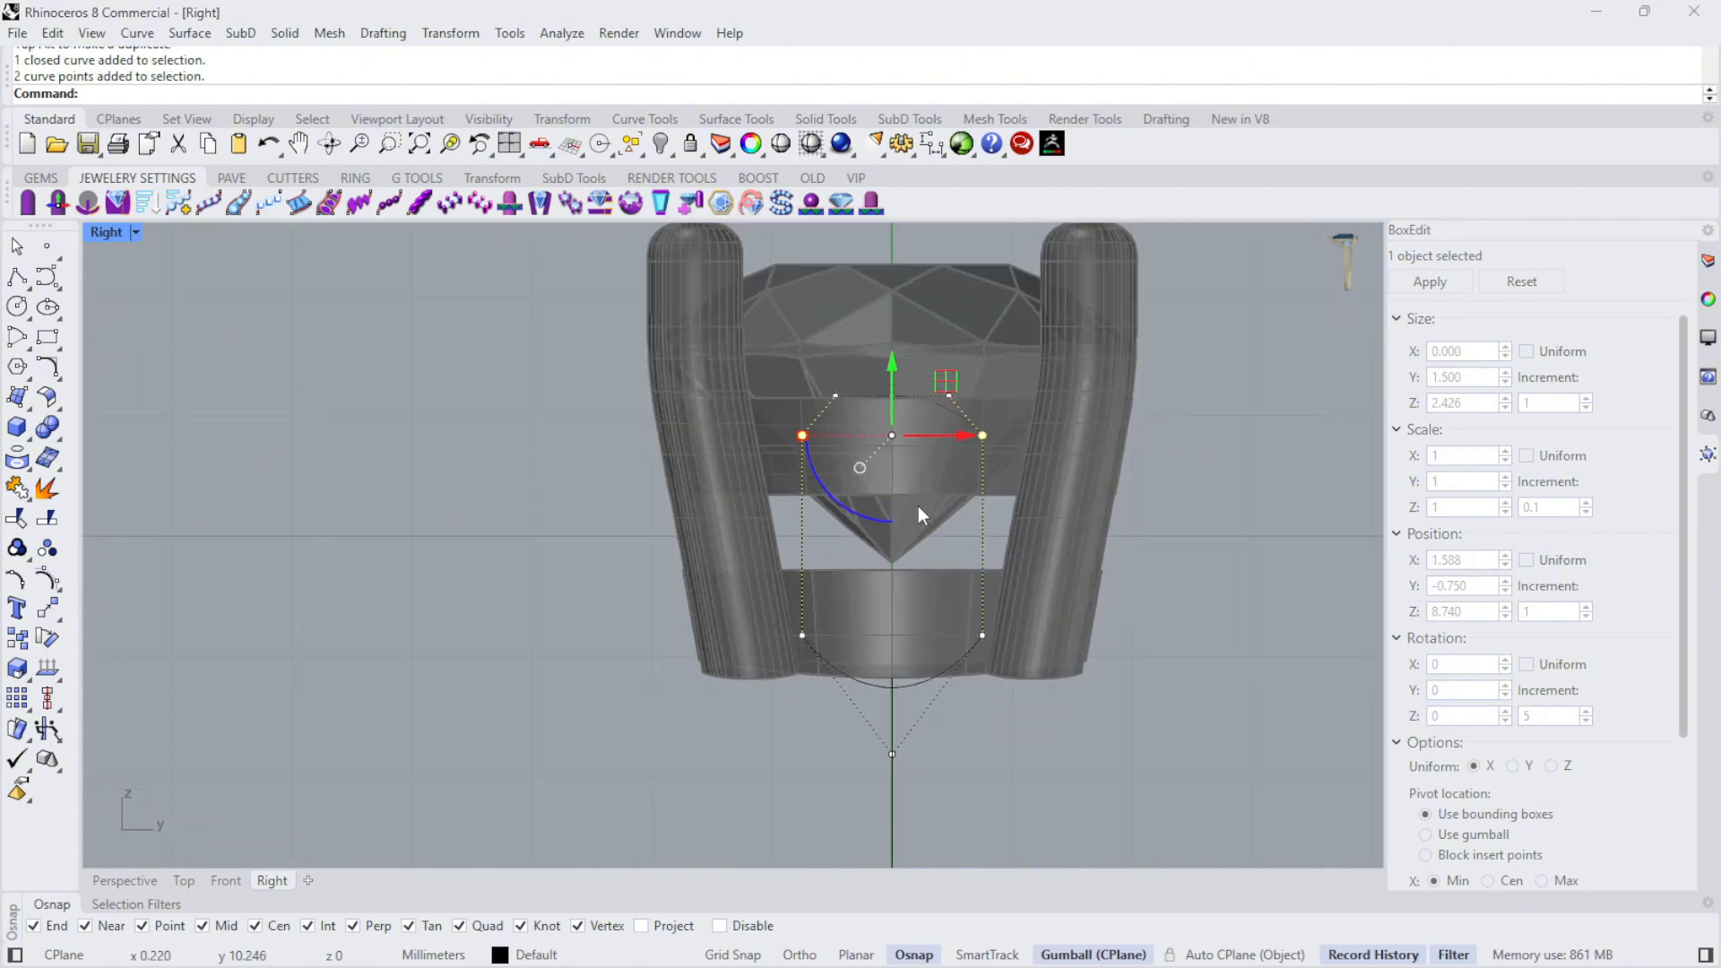
pyautogui.scroll(8, 899, 430)
pyautogui.moveTo(867, 396); pyautogui.dragTo(868, 407)
pyautogui.press('Escape')
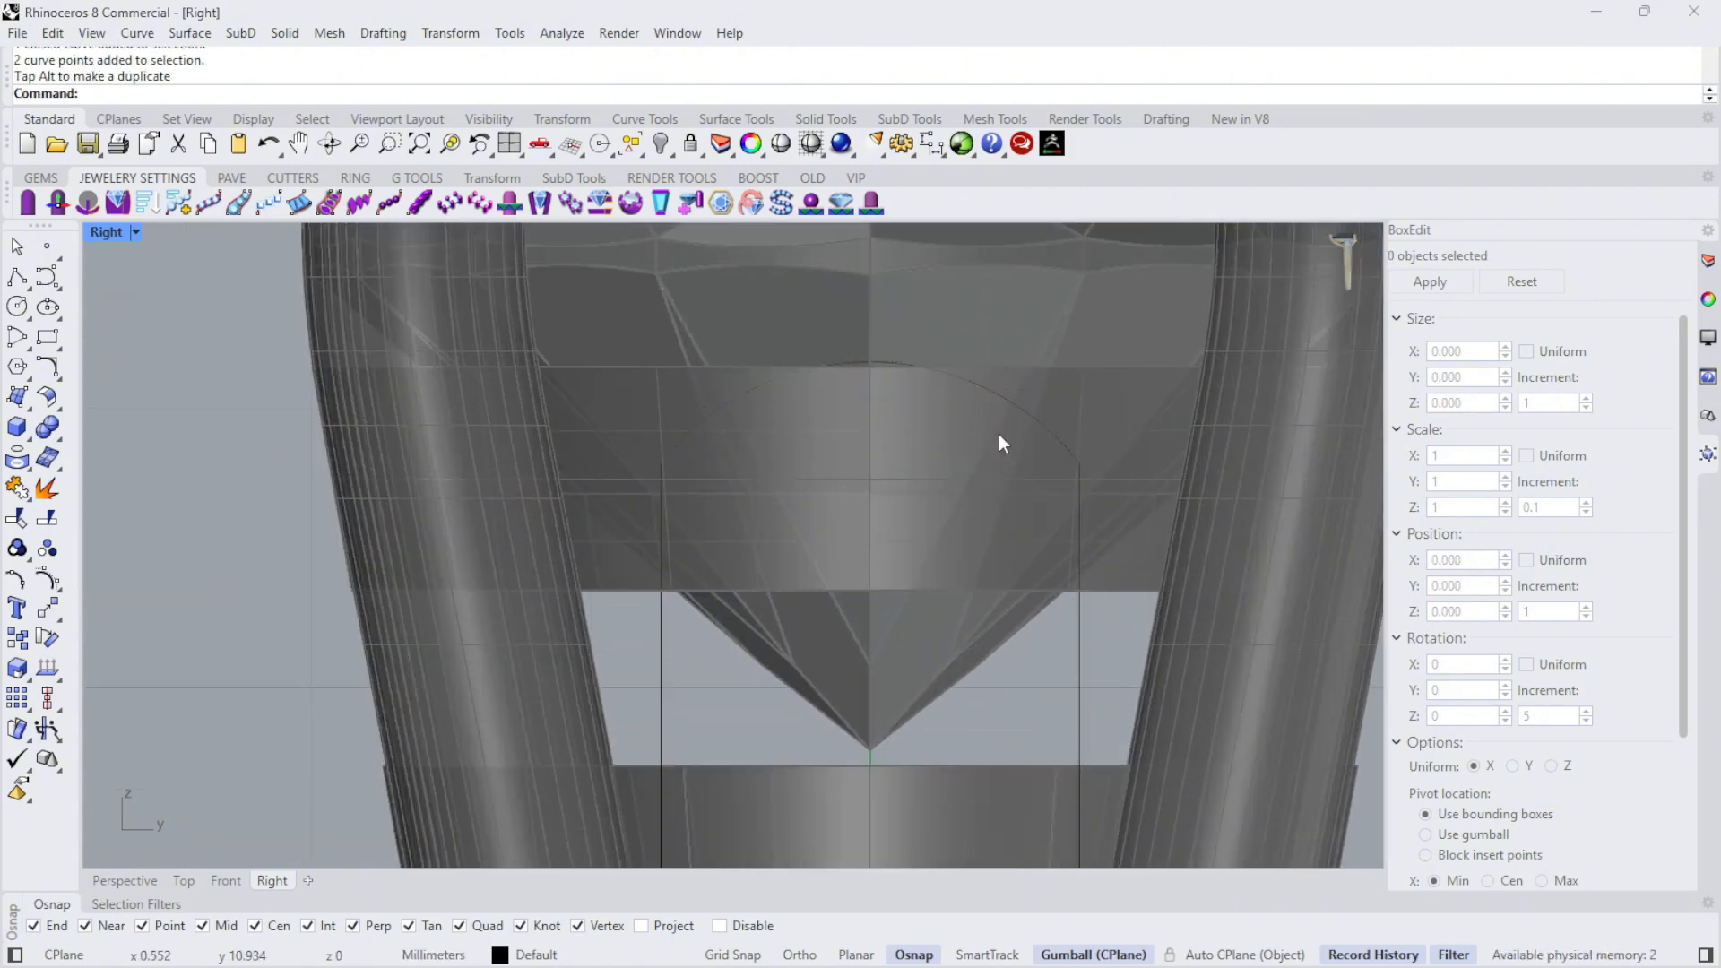
# - Try to narrow the top of the profile by scaling its five upper control points horizontally
pyautogui.click(1013, 408)
pyautogui.scroll(-4, 917, 380)
pyautogui.scroll(-2, 891, 380)
pyautogui.moveTo(687, 309); pyautogui.dragTo(1078, 443)
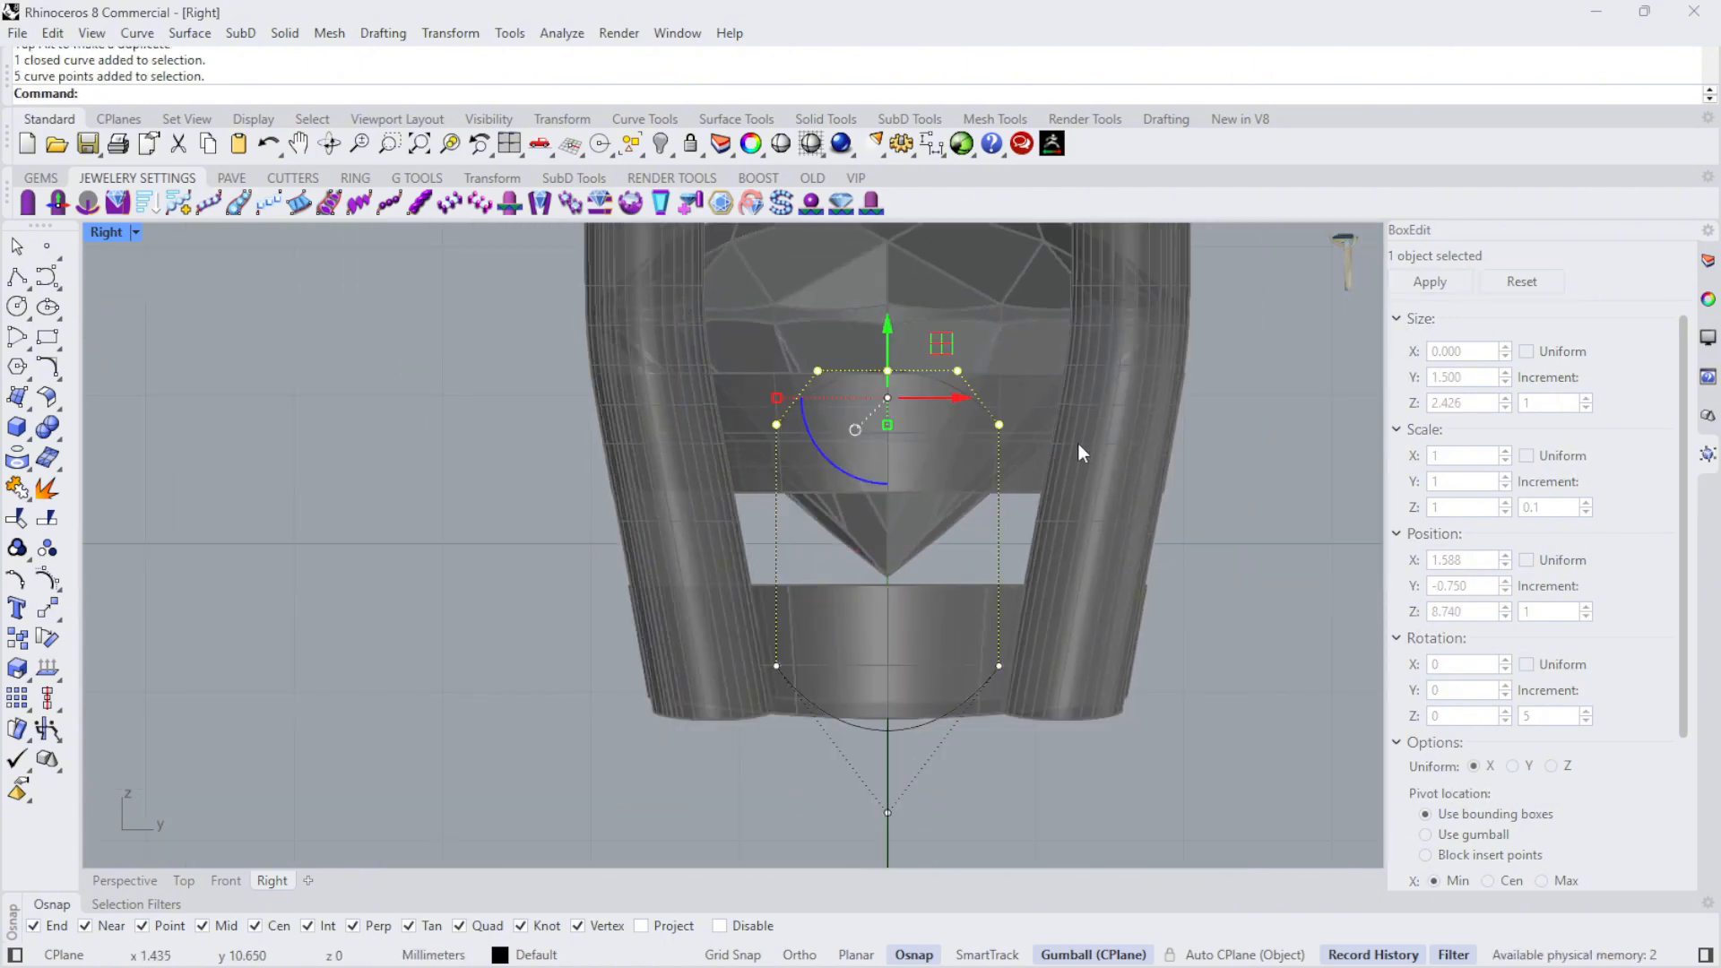
pyautogui.scroll(4, 874, 393)
pyautogui.moveTo(717, 401); pyautogui.dragTo(744, 395)
pyautogui.scroll(-4, 744, 395)
pyautogui.press('Escape')
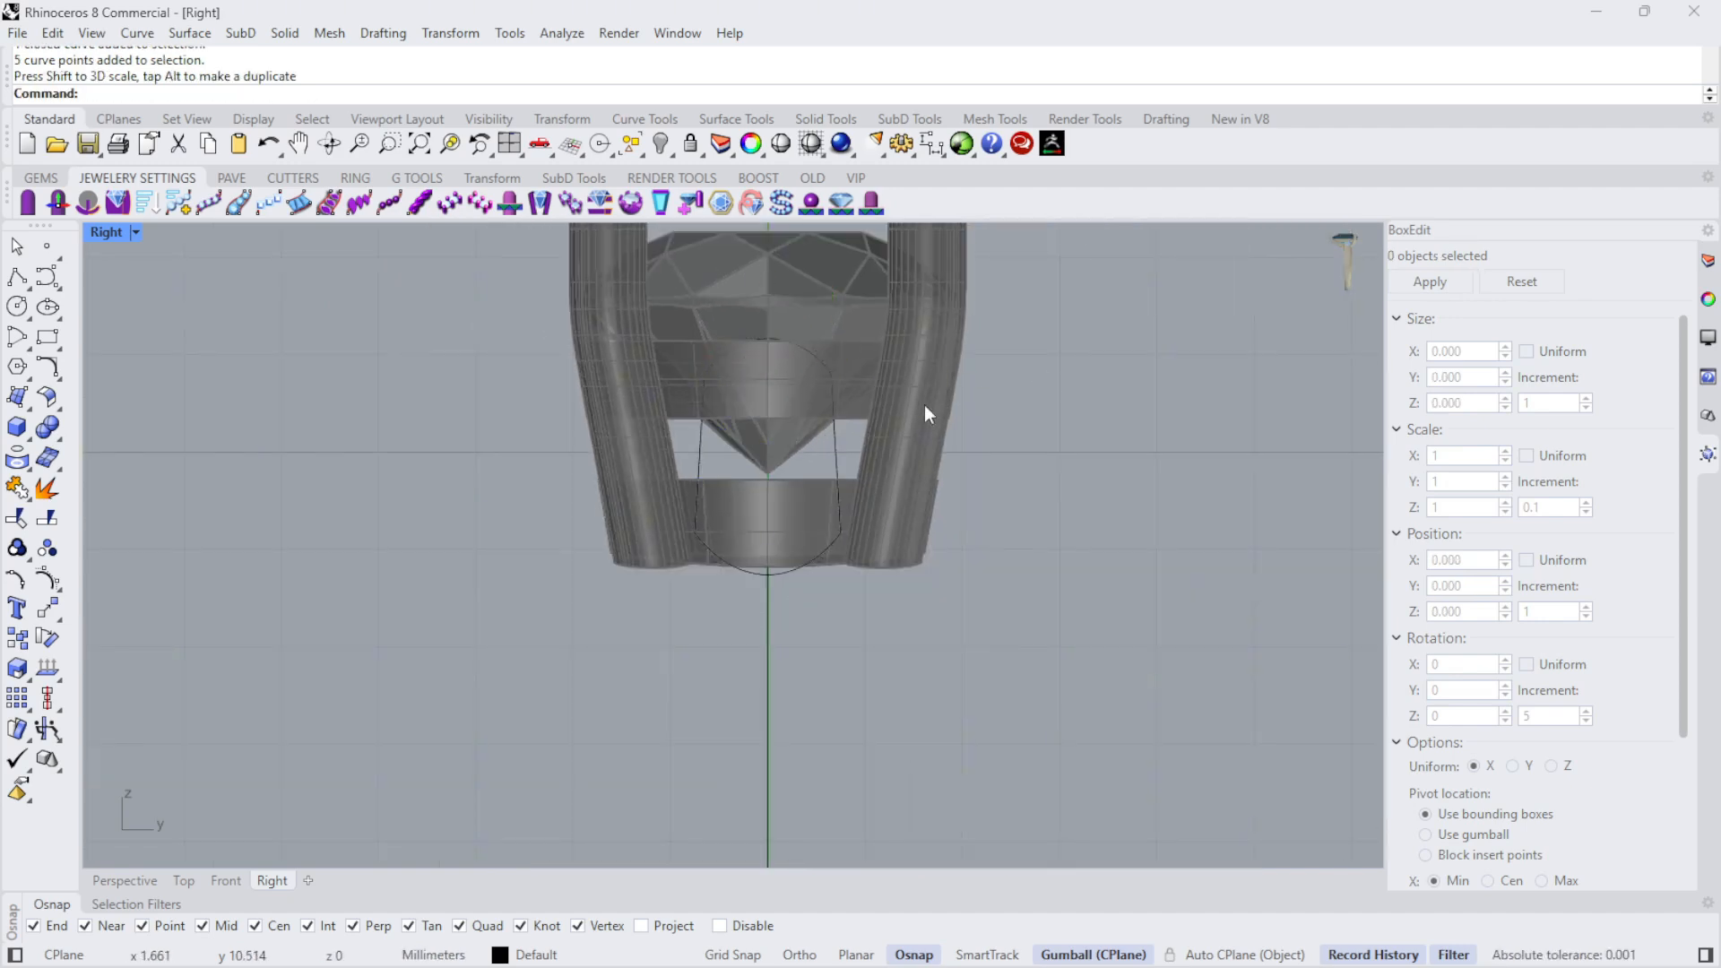
# - Undo the last scaling of the profile's upper control points
pyautogui.scroll(-4, 794, 385)
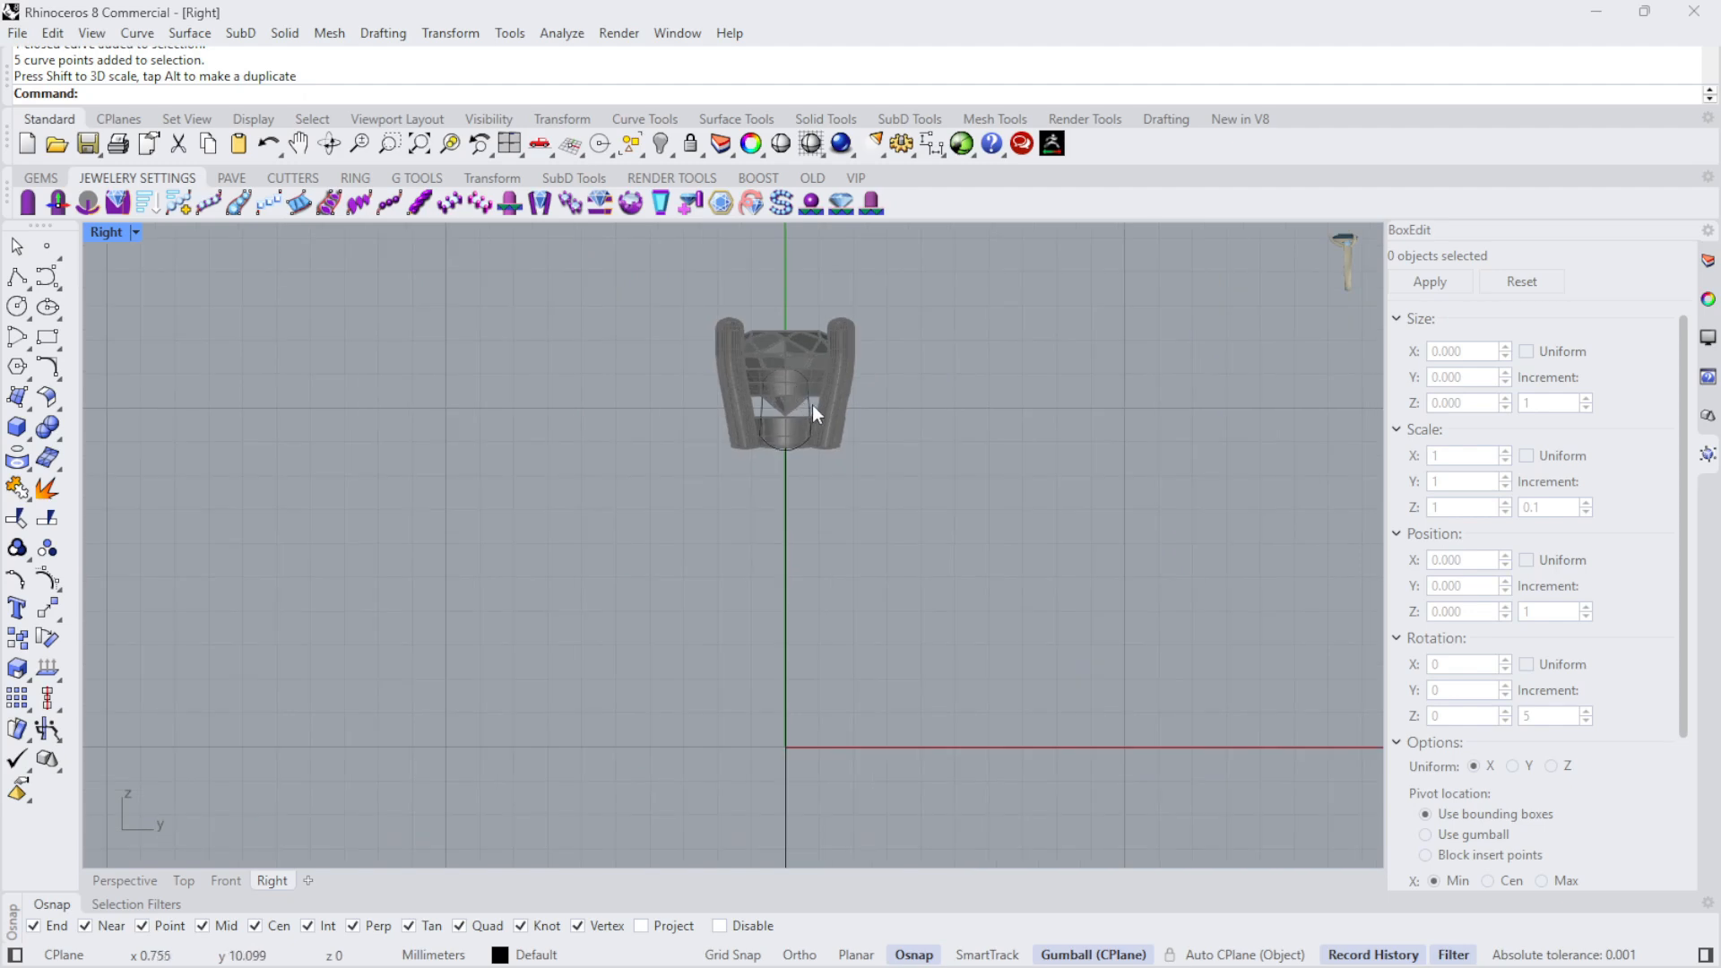
pyautogui.scroll(5, 812, 405)
pyautogui.hotkey('ctrl', 'z')
pyautogui.press('Escape')
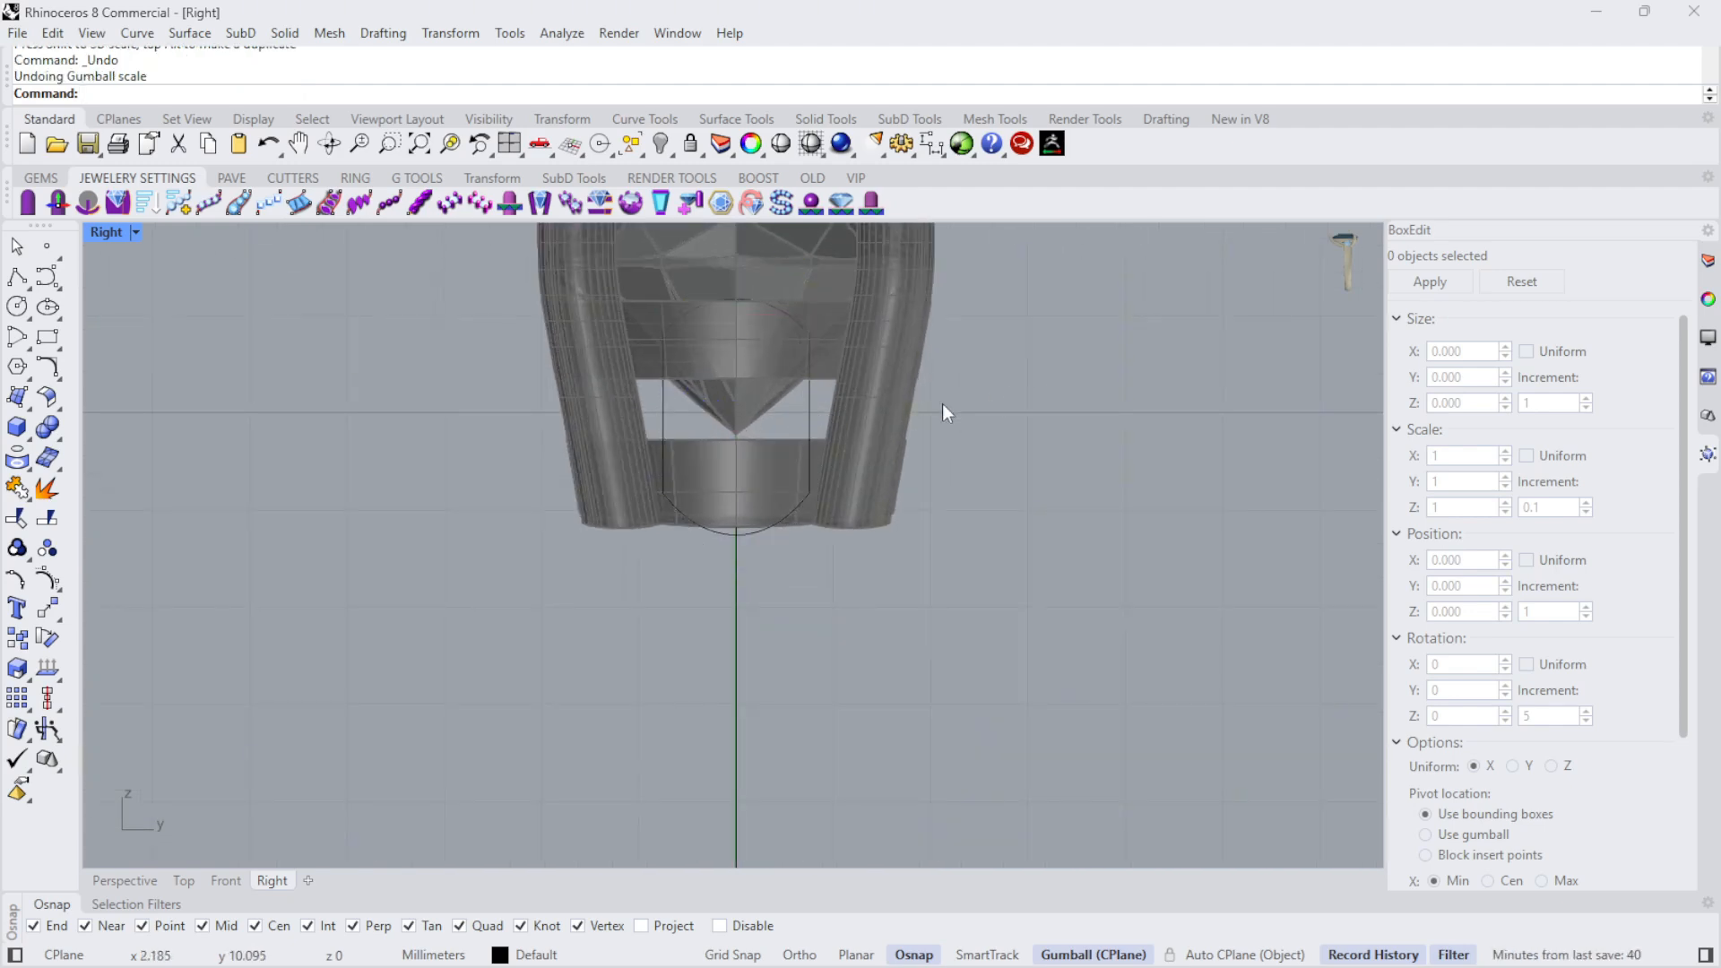
# - Narrow the whole profile inside the head to a Y size of 1.2 mm
pyautogui.scroll(-5, 798, 376)
pyautogui.scroll(4, 800, 369)
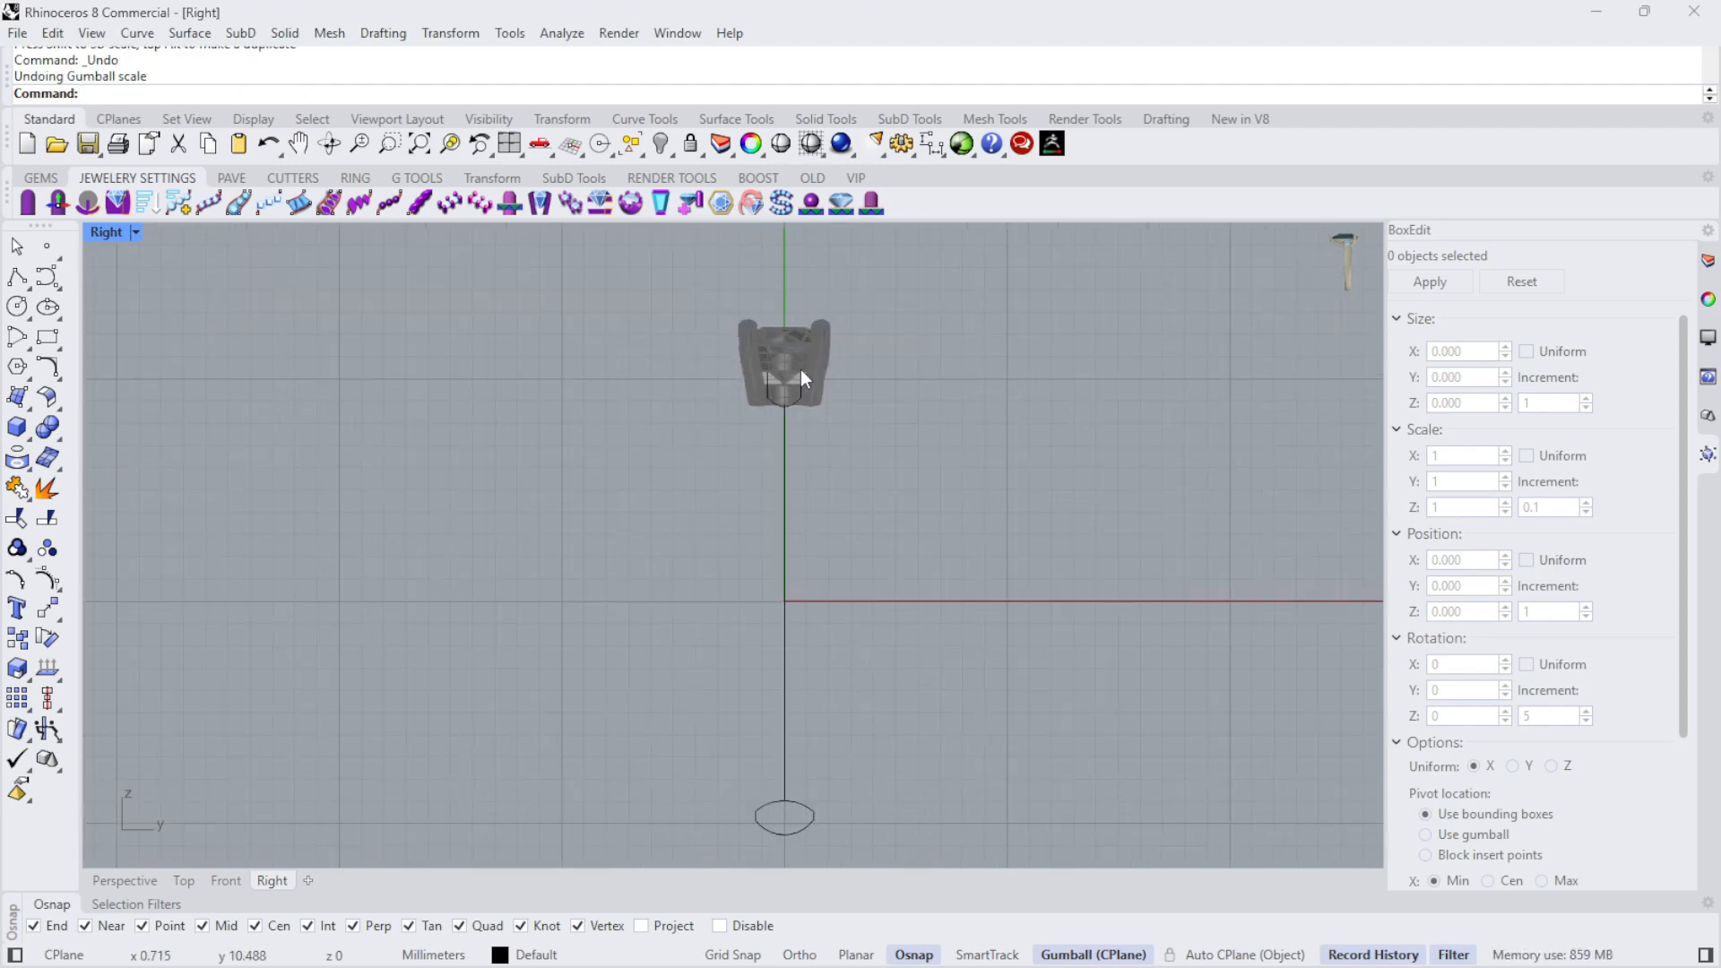
pyautogui.click(804, 391)
pyautogui.scroll(4, 749, 358)
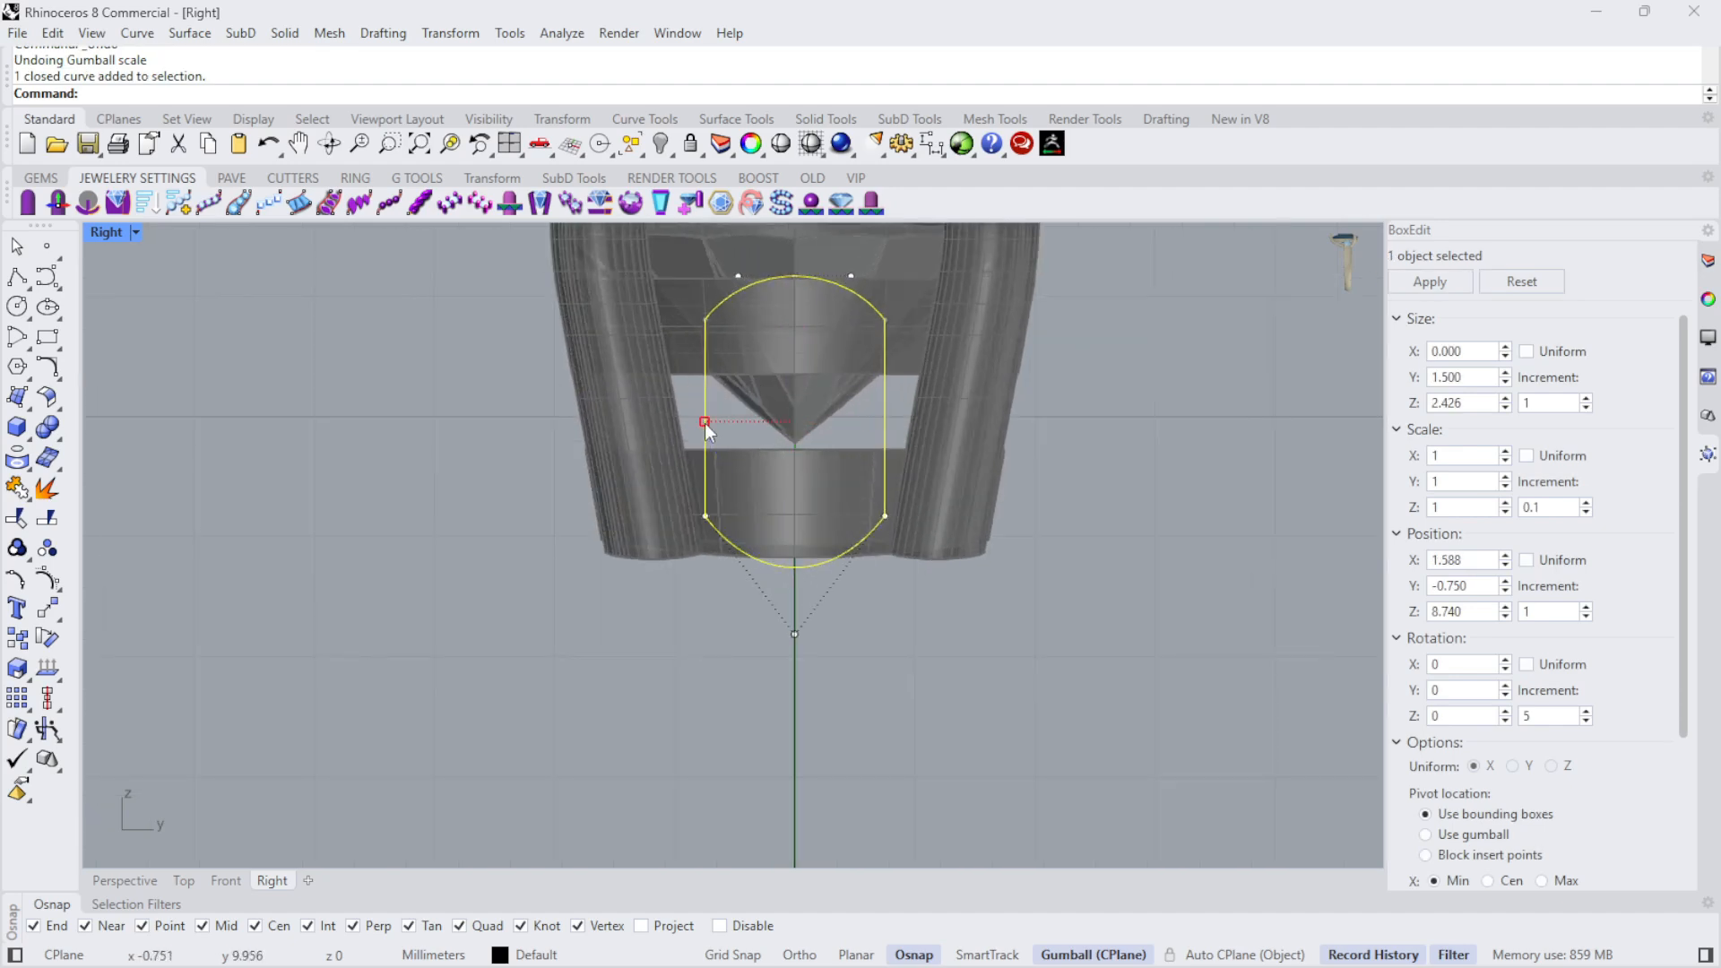
pyautogui.moveTo(707, 425); pyautogui.dragTo(725, 422)
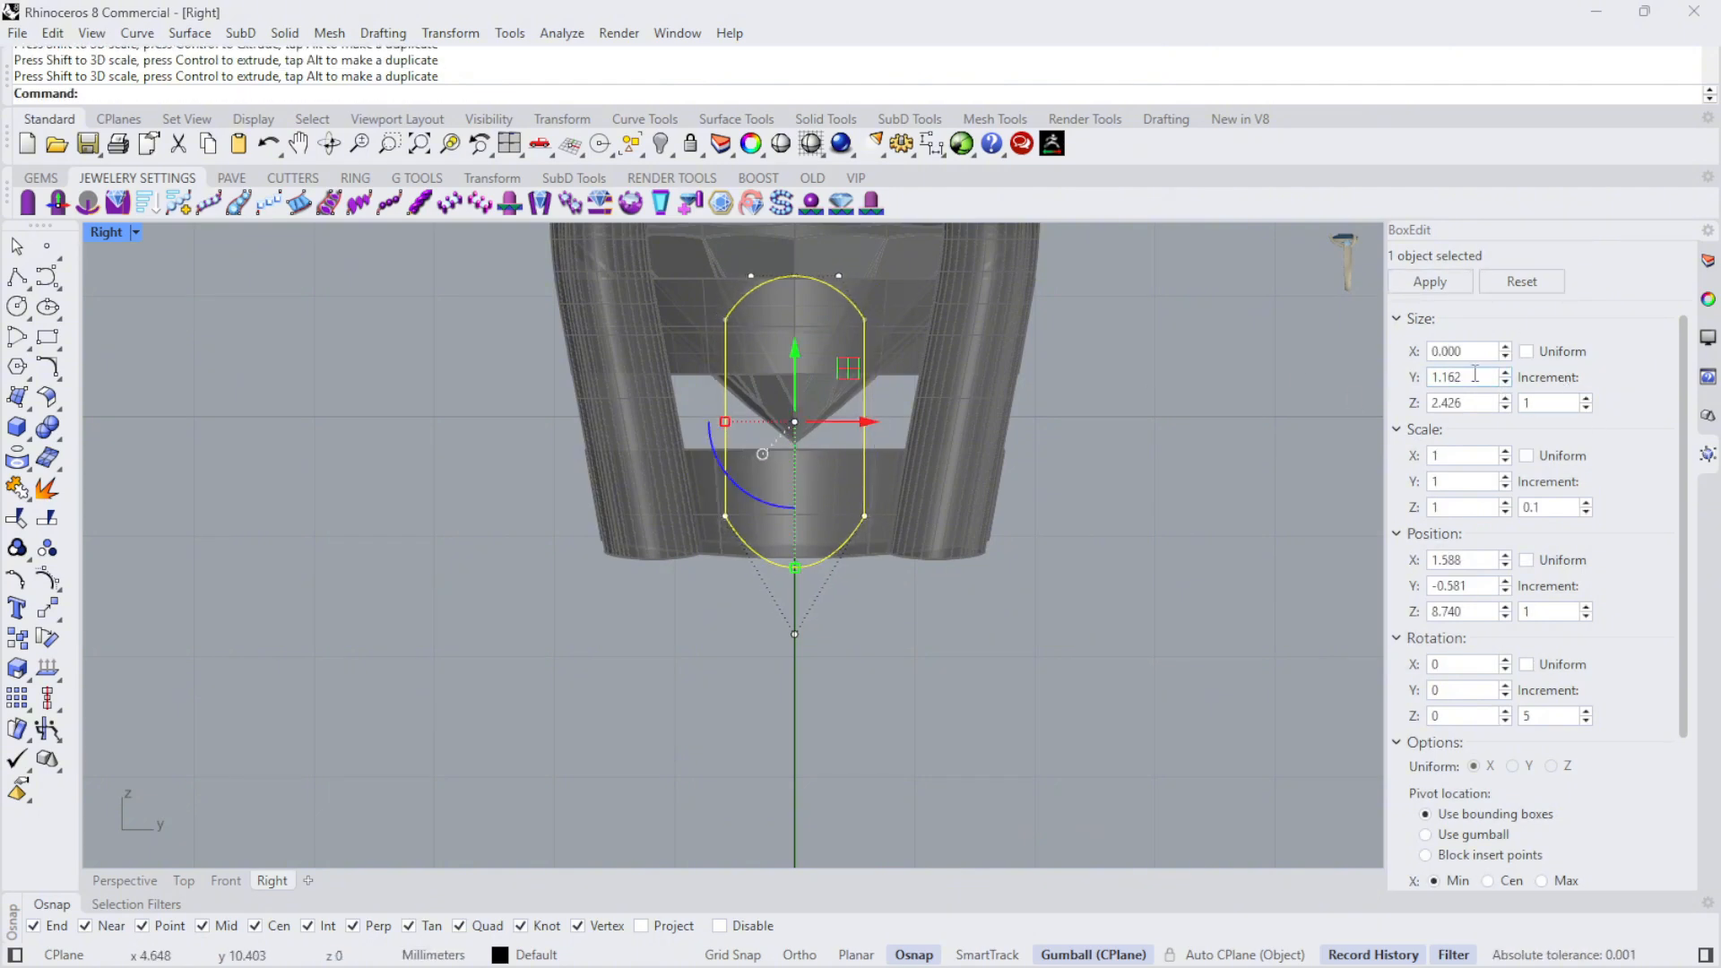
pyautogui.write('1.2')
pyautogui.press('Return')
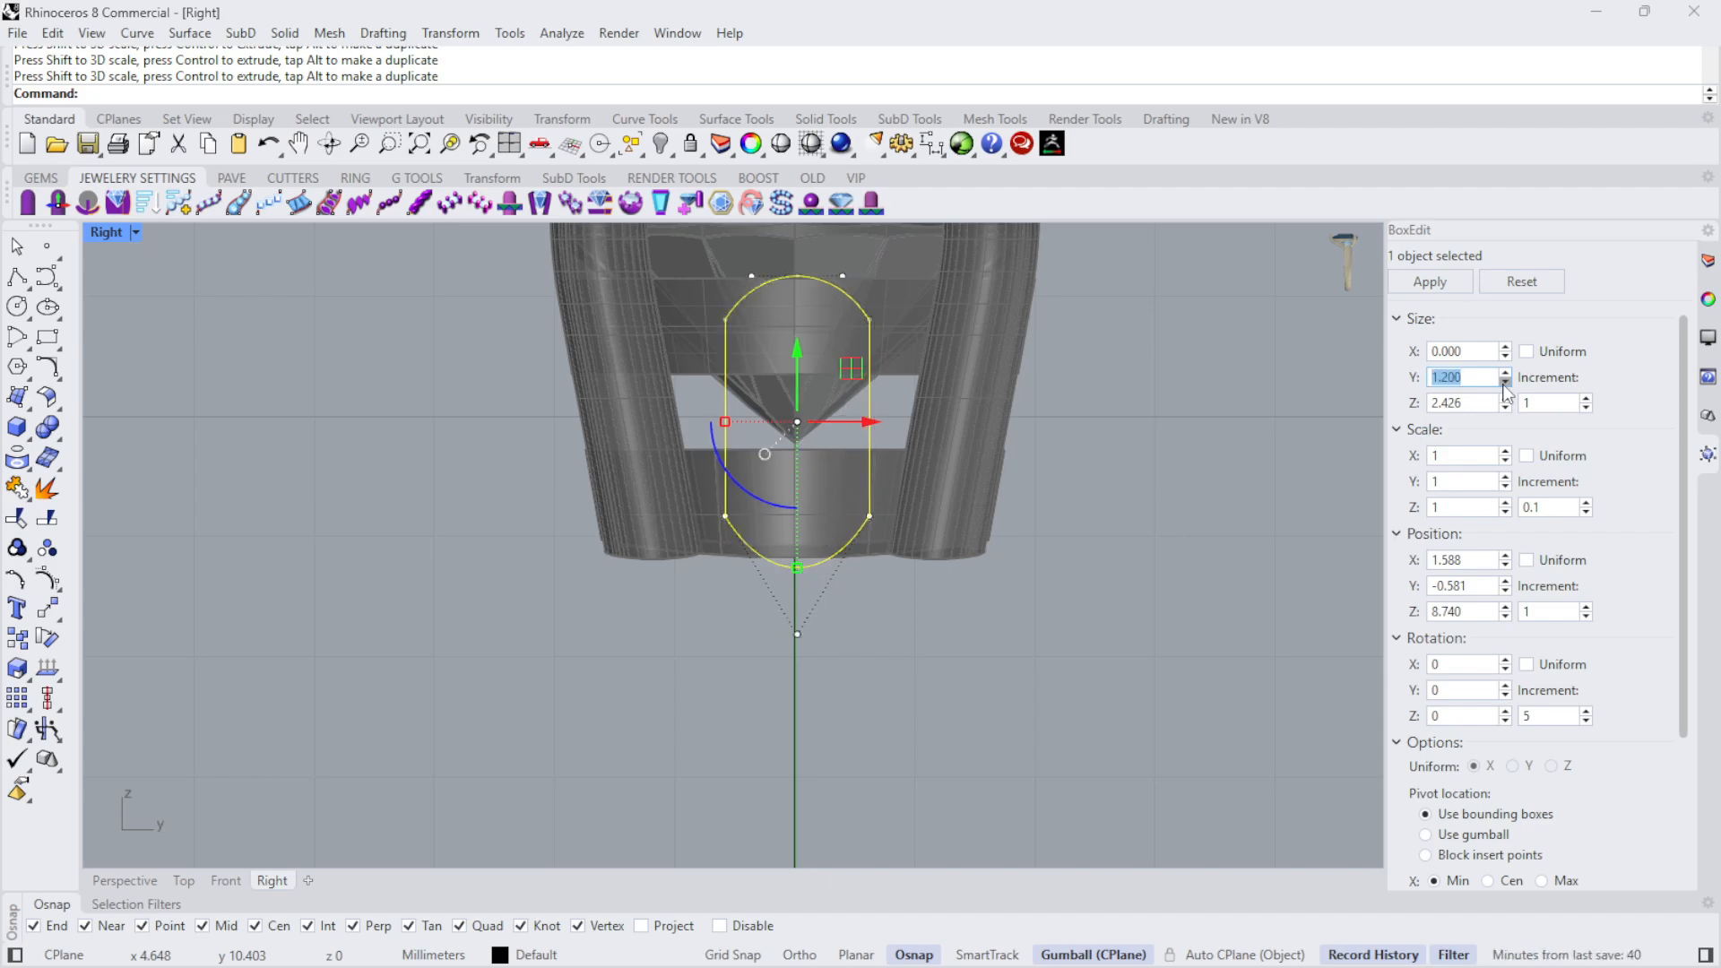
# - Move the 1.2 mm wide profile from its lowest point to the top quadrant point of the finger circle
pyautogui.press('Escape')
pyautogui.click(865, 452)
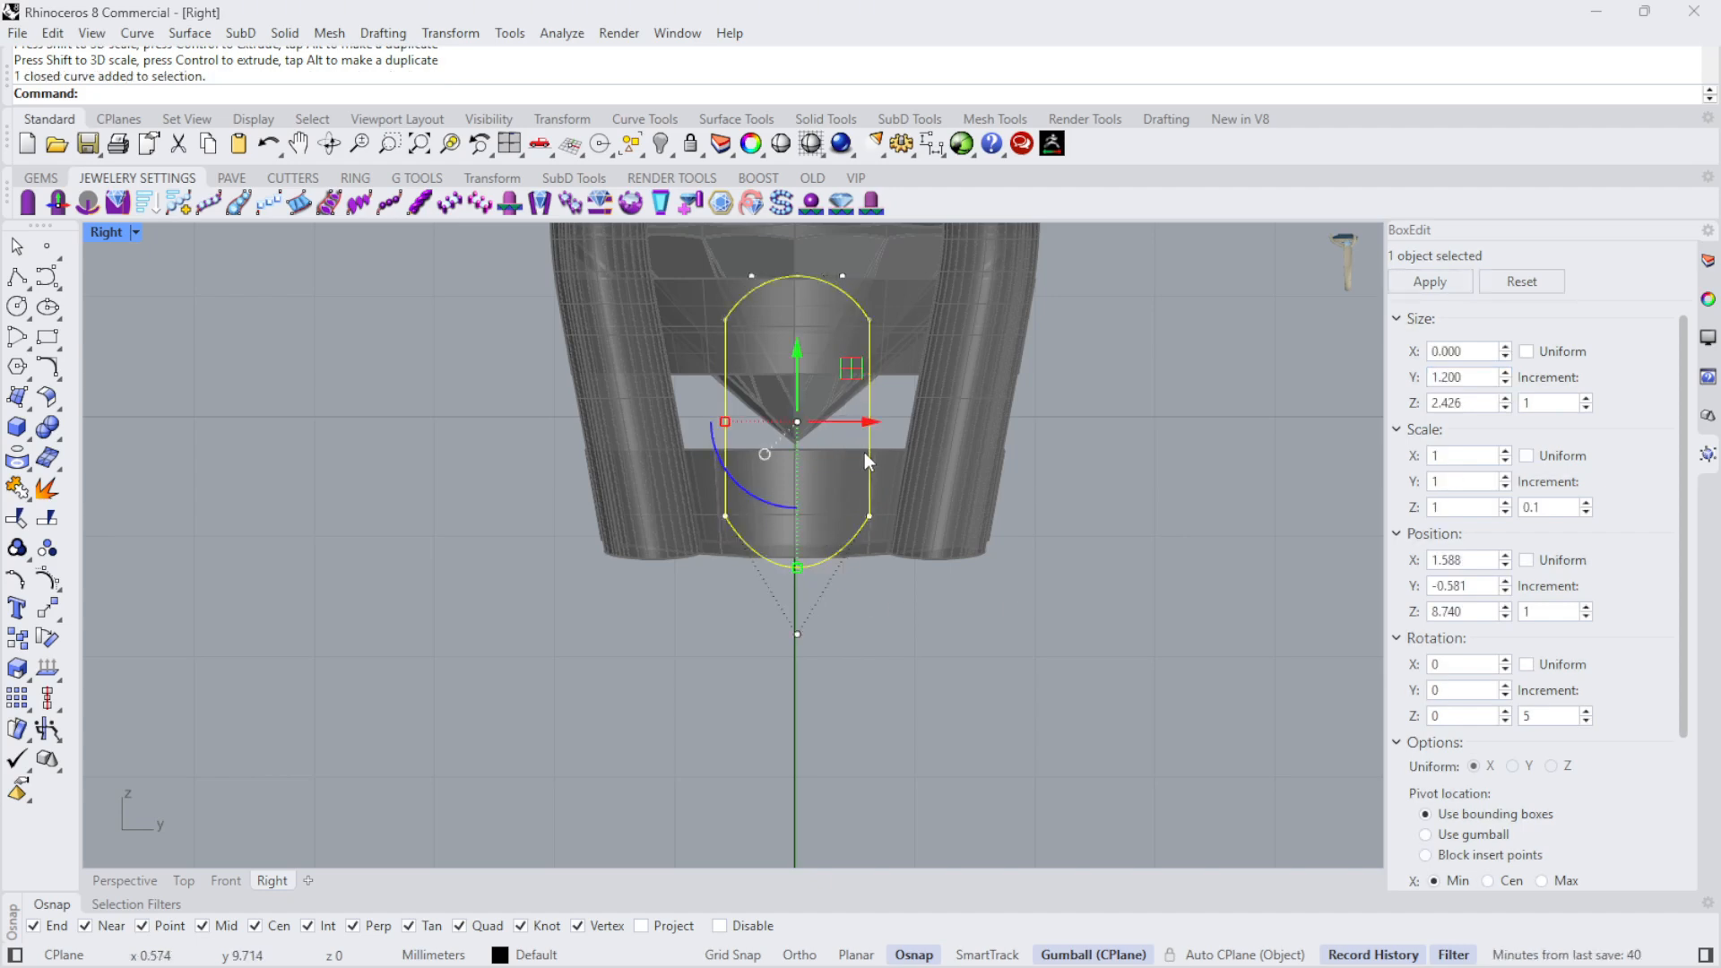
pyautogui.scroll(2, 856, 454)
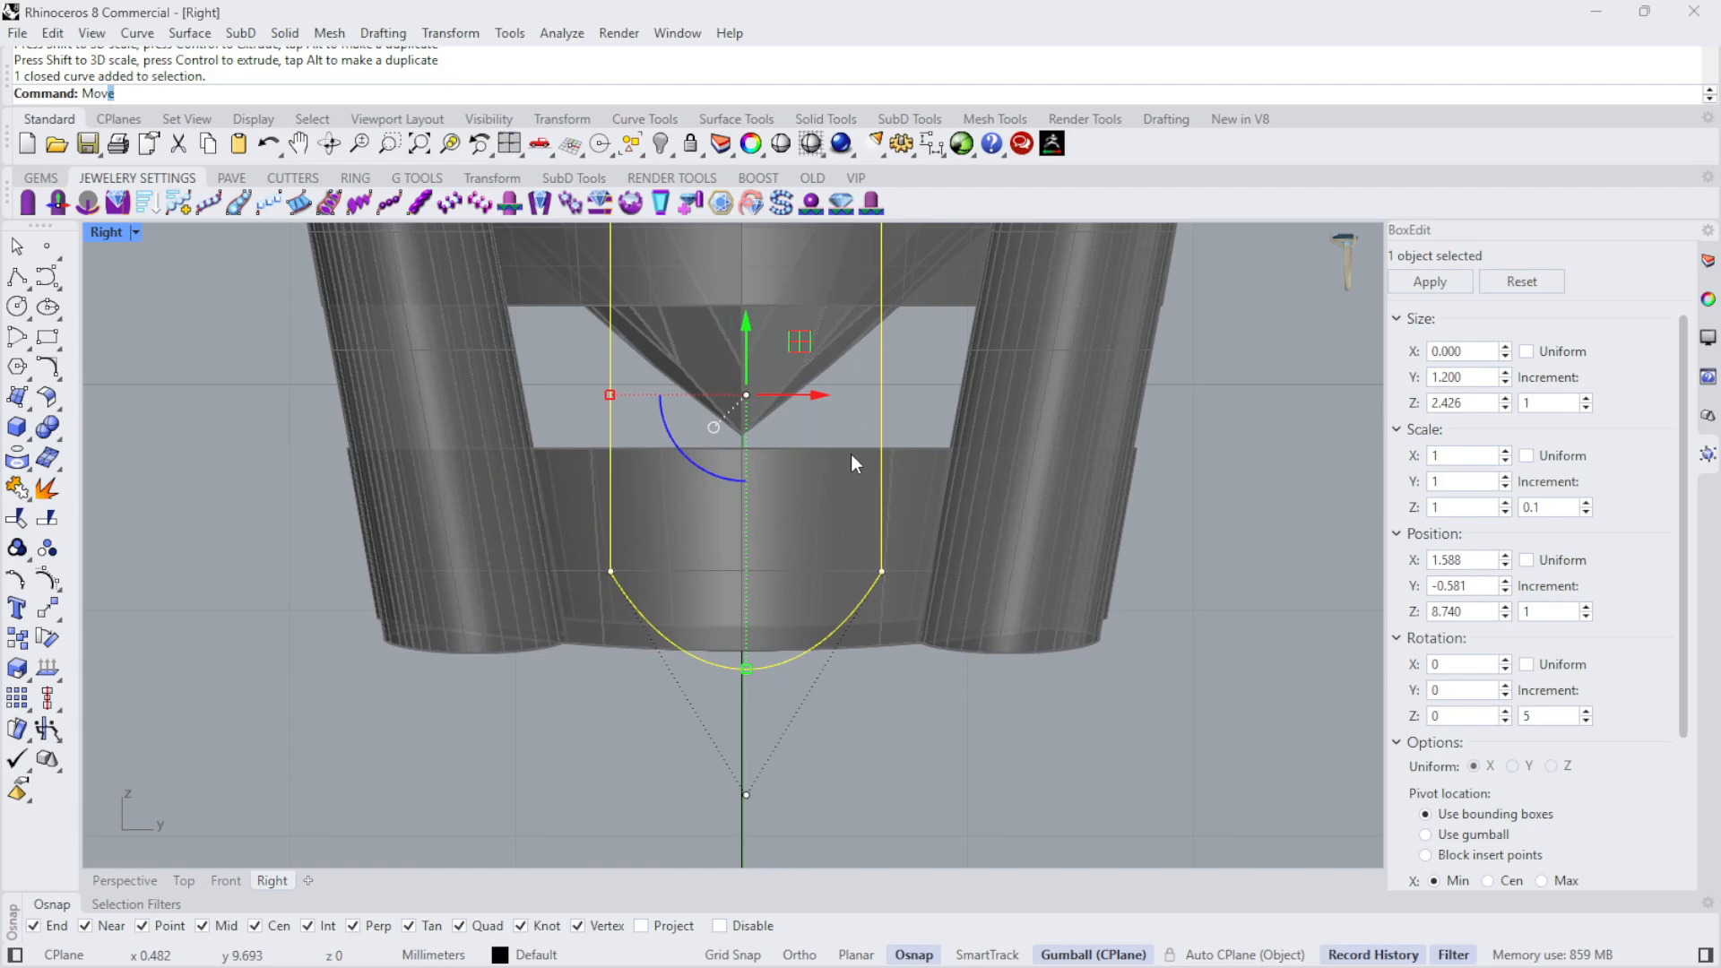
pyautogui.press('Return')
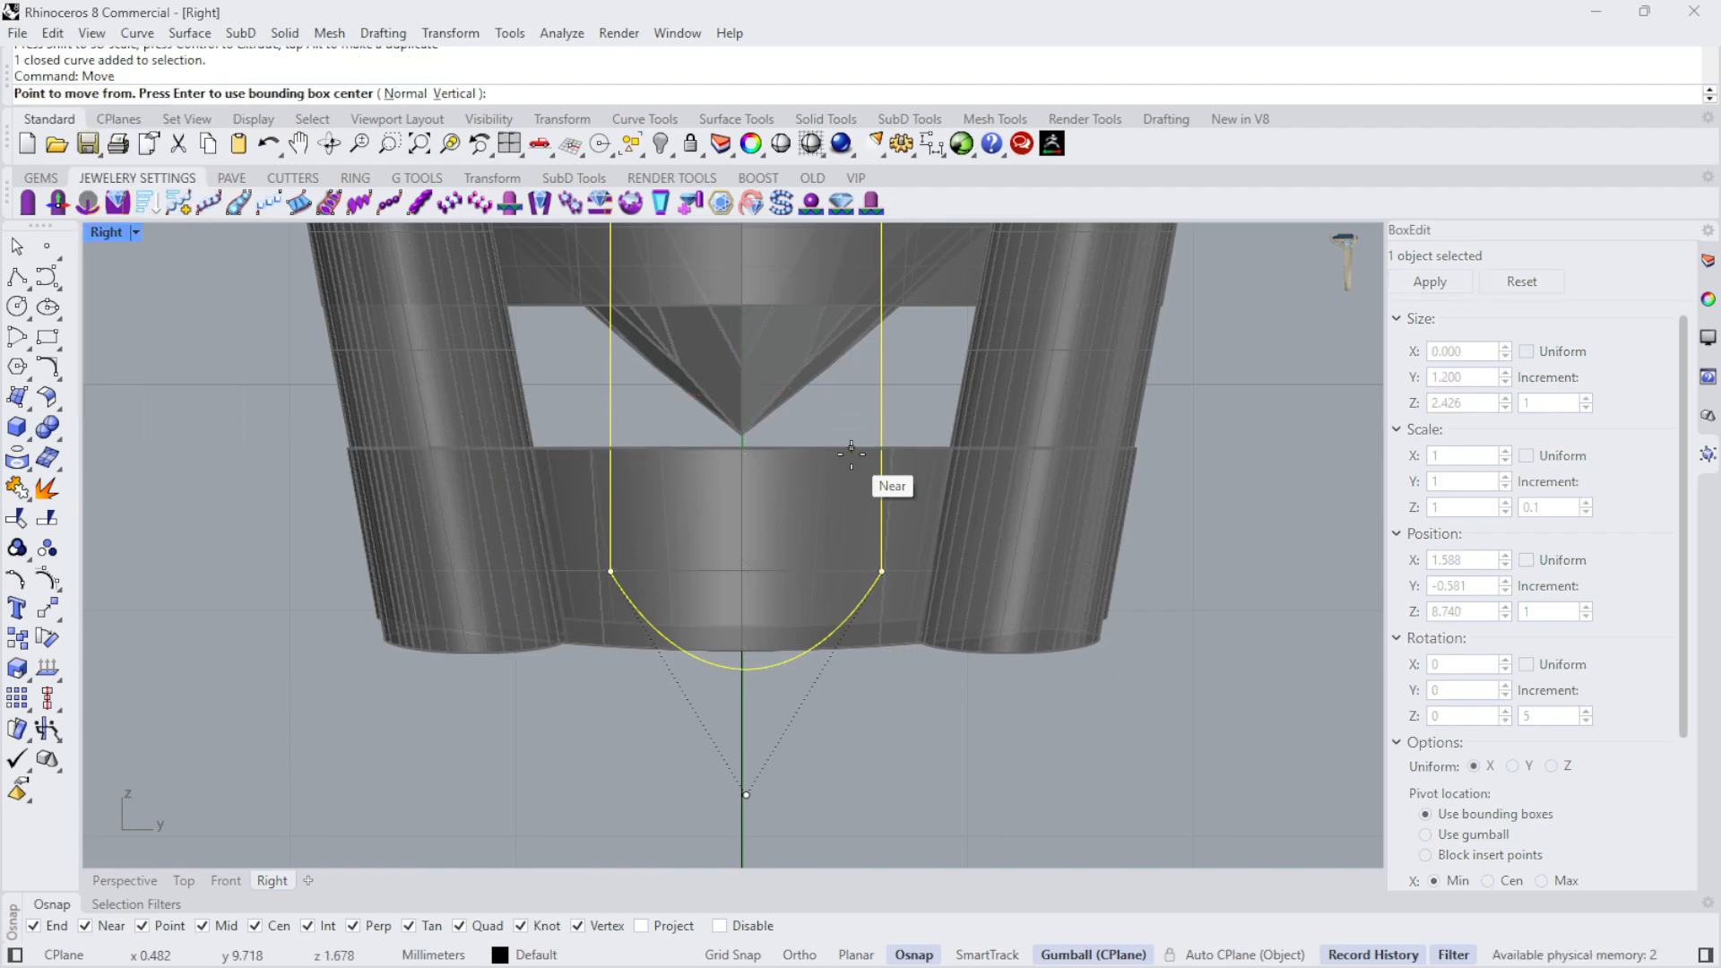
pyautogui.click(744, 668)
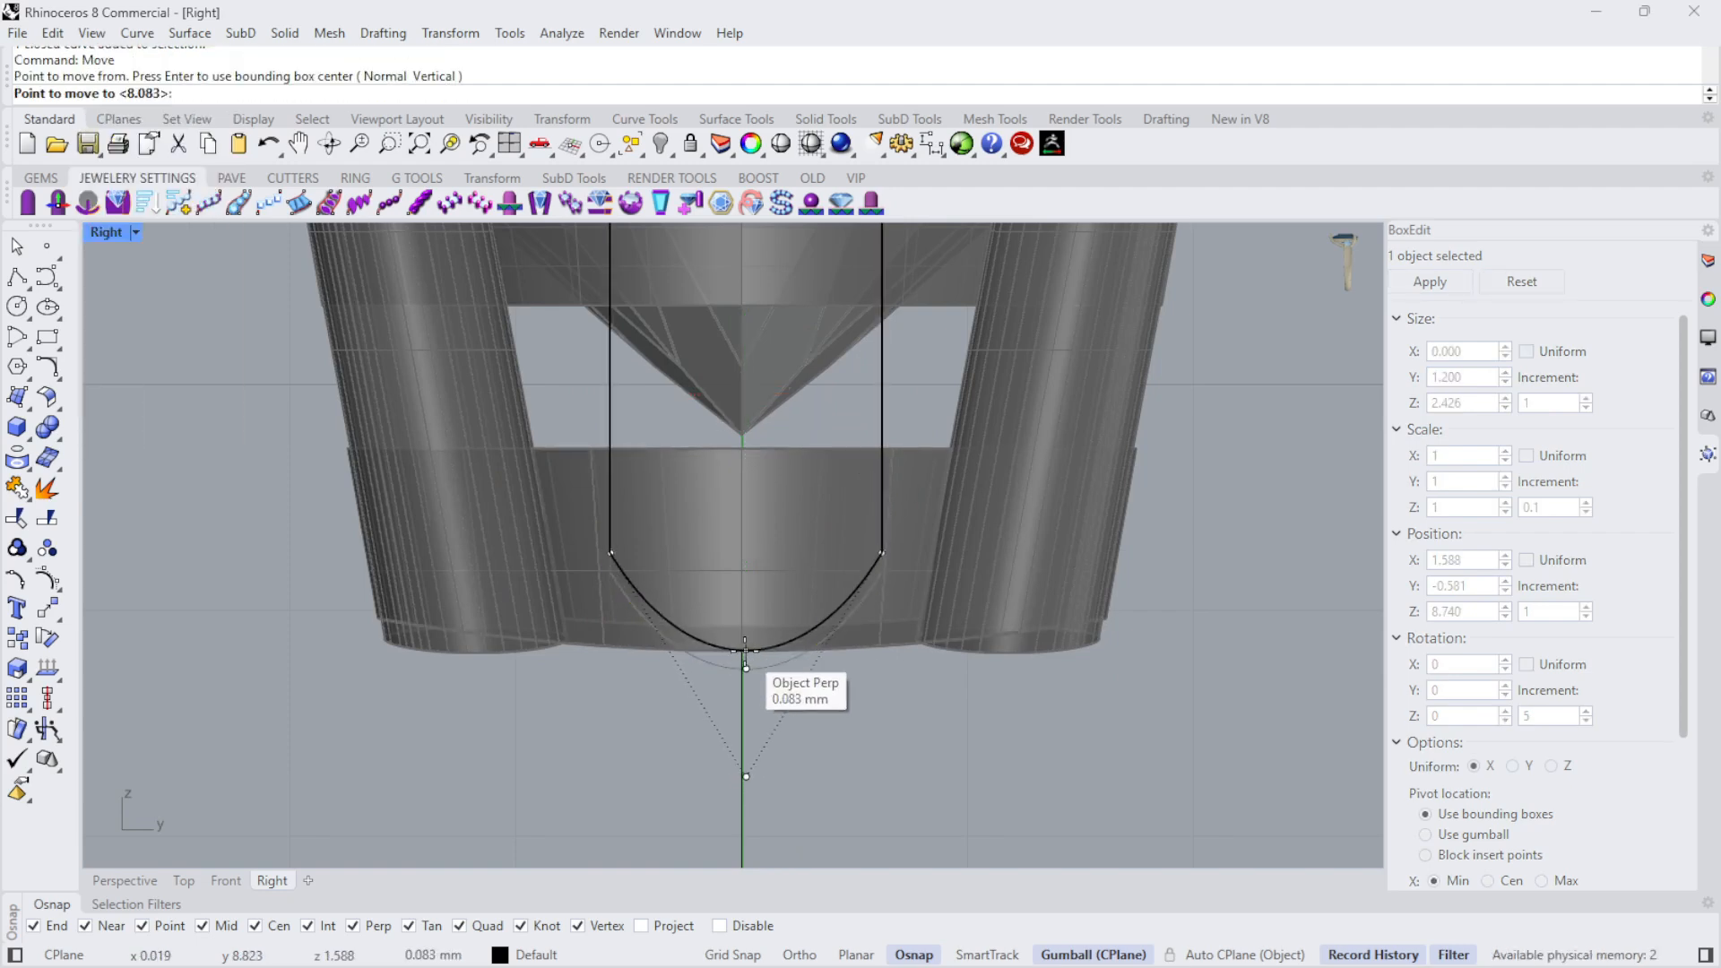
pyautogui.scroll(5, 744, 652)
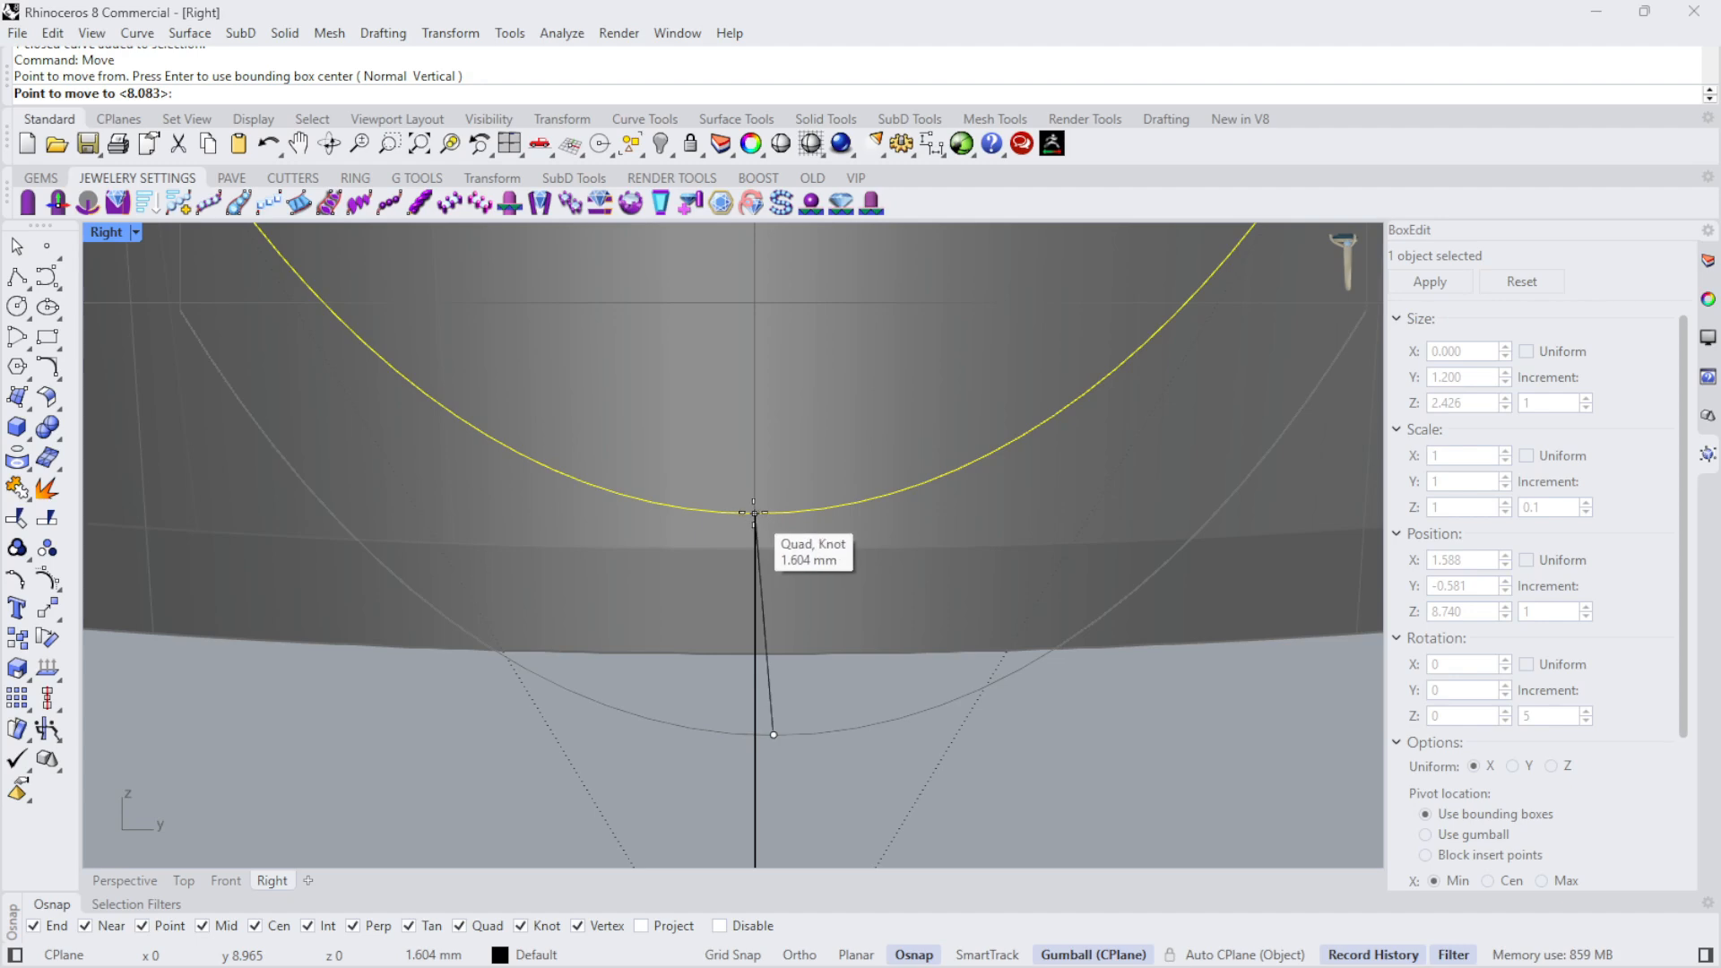
pyautogui.click(754, 513)
pyautogui.scroll(-5, 842, 541)
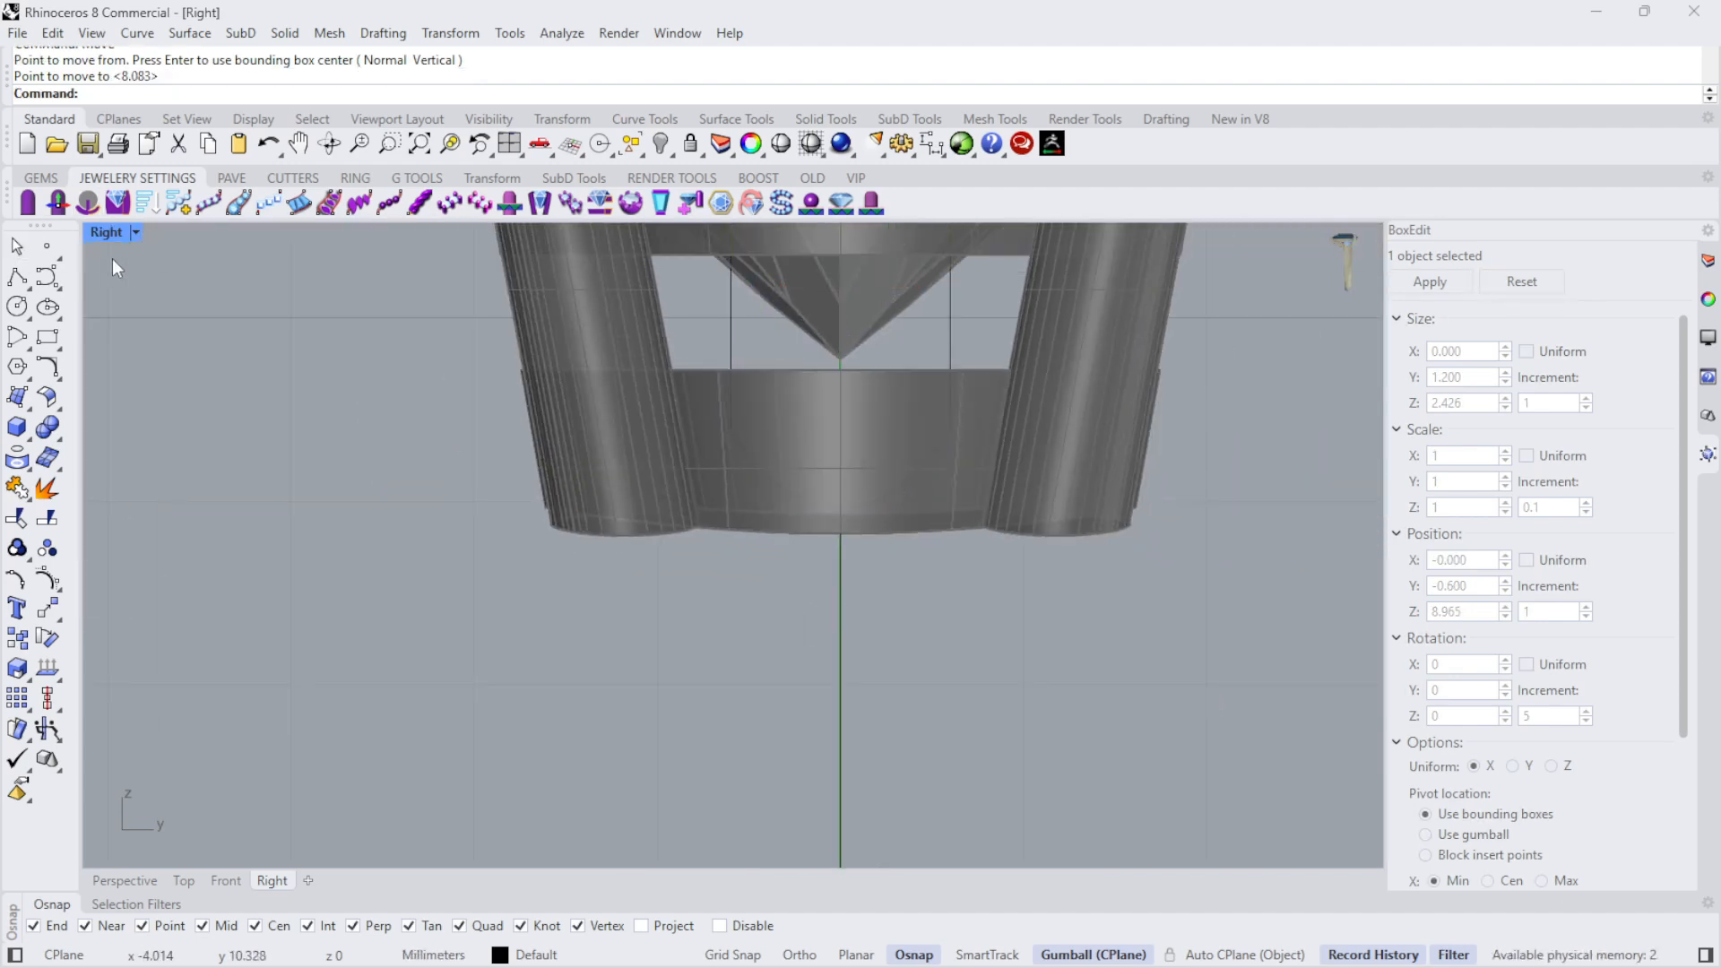
# - Switch from the maximized Right viewport to a maximized Perspective viewport showing the finger circle, head and lower profile
pyautogui.doubleClick(119, 231)
pyautogui.click(1065, 384)
pyautogui.scroll(5, 1066, 383)
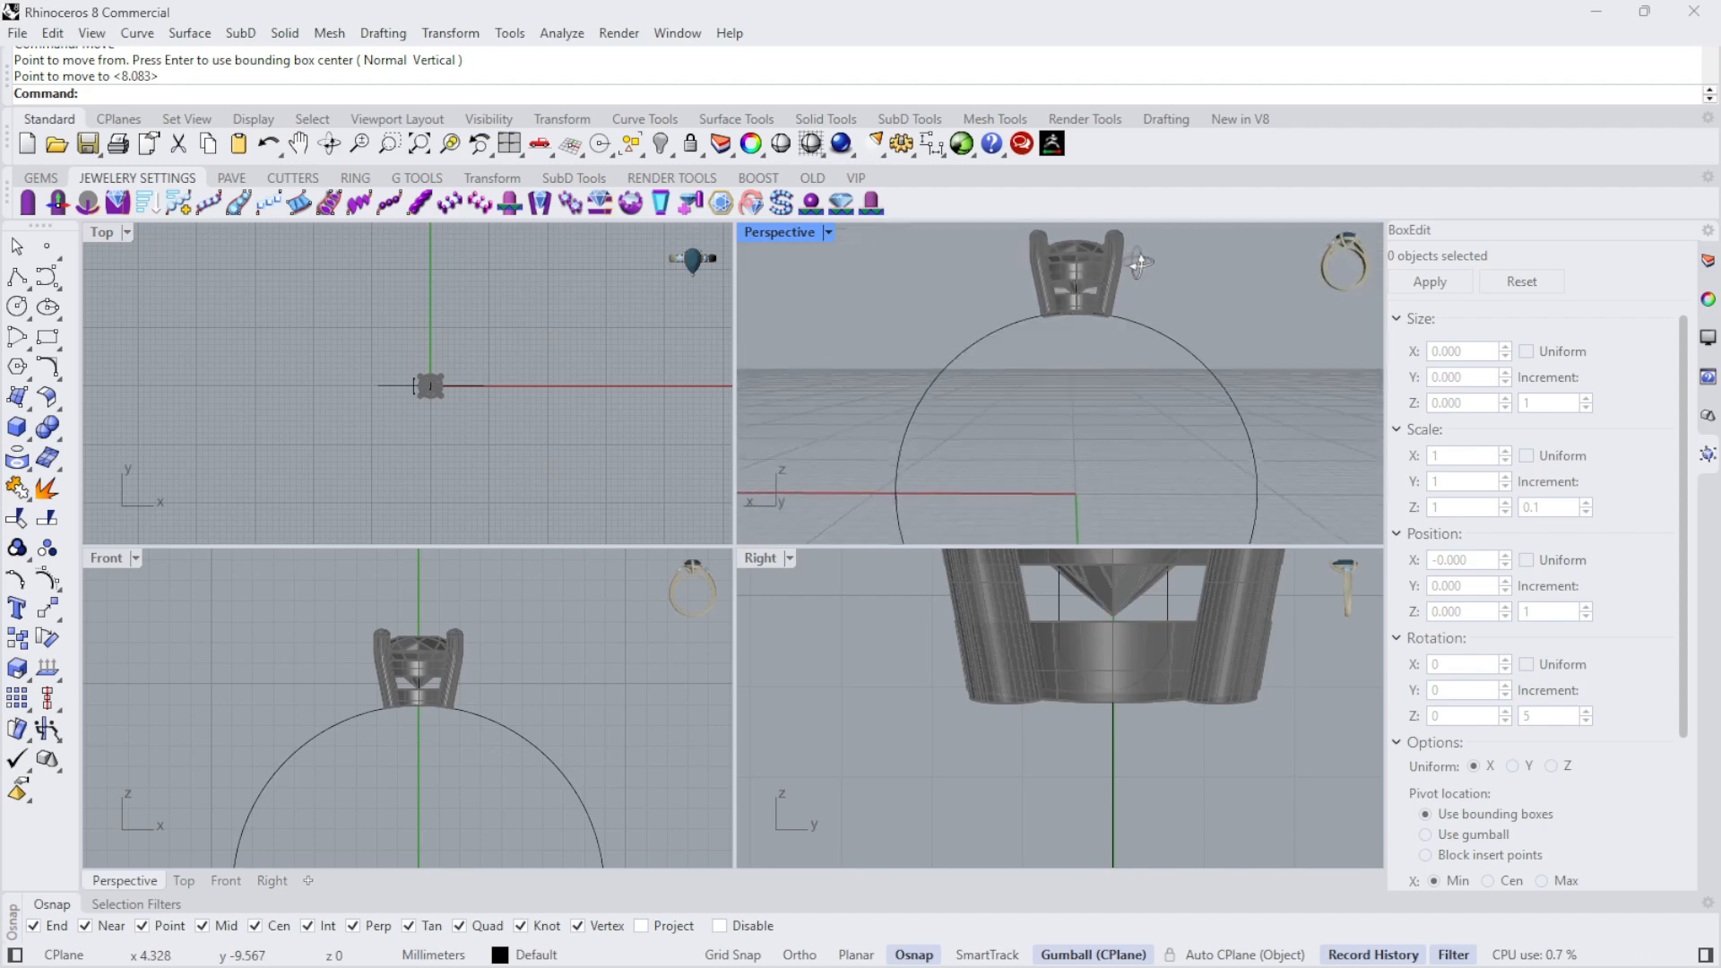
pyautogui.moveTo(1094, 307); pyautogui.dragTo(988, 400, button='right')
pyautogui.scroll(-6, 968, 386)
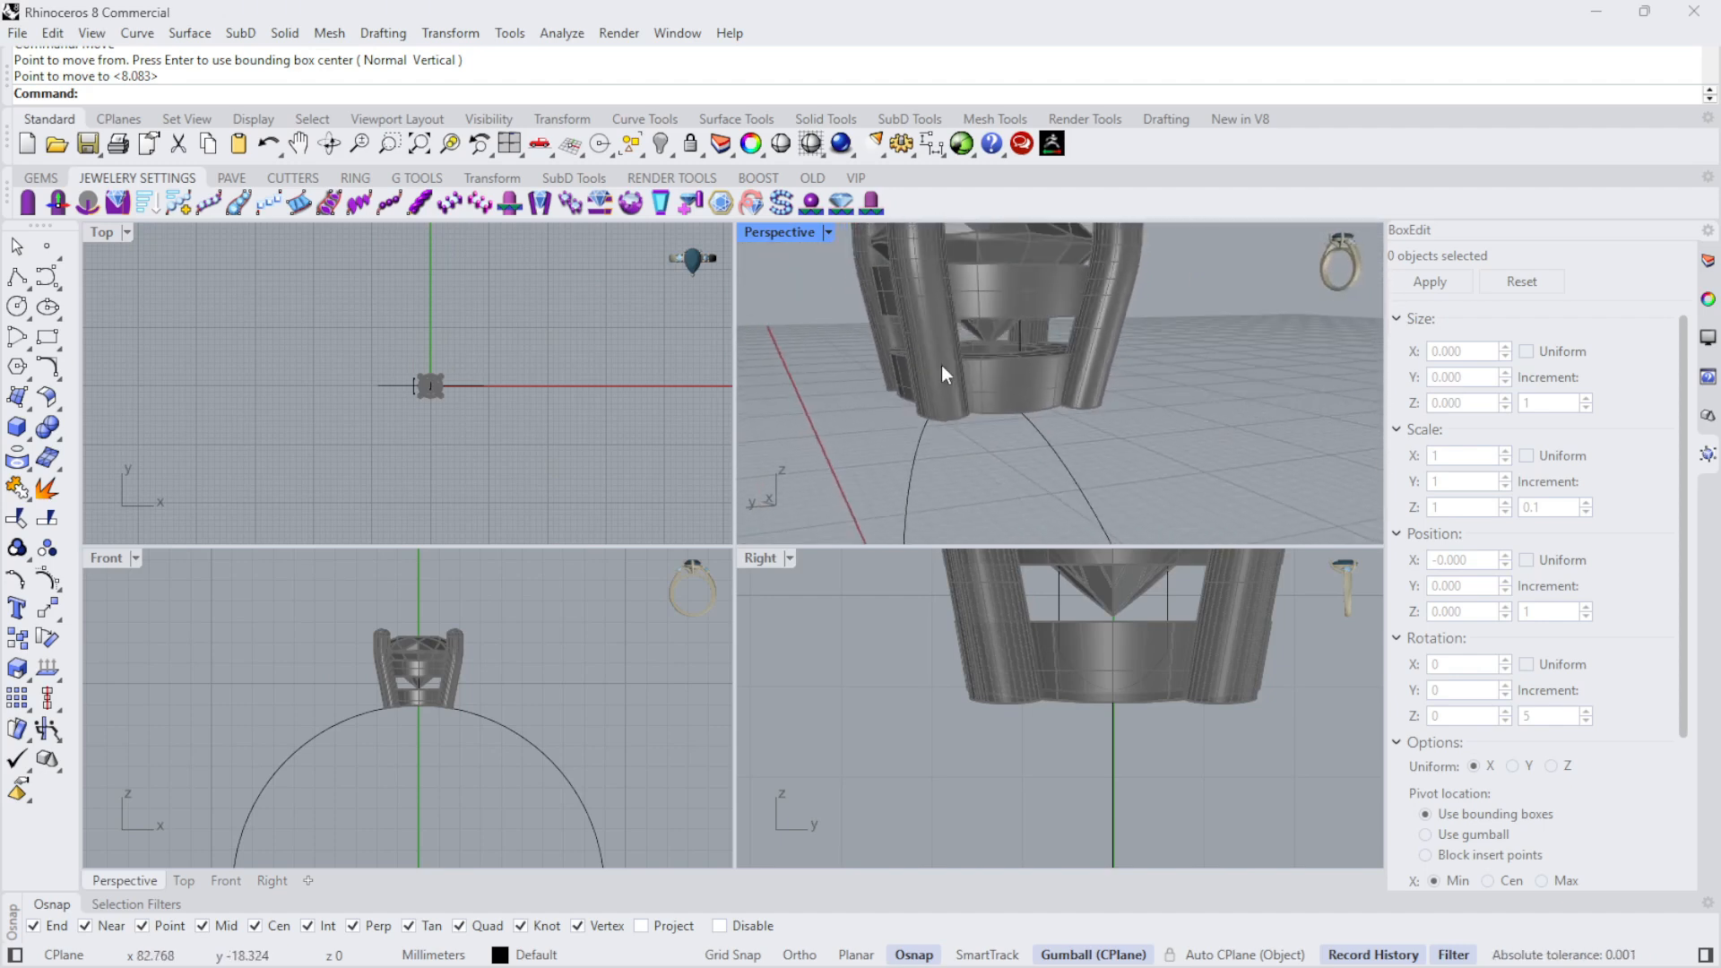
pyautogui.doubleClick(785, 235)
pyautogui.moveTo(798, 394); pyautogui.dragTo(949, 546, button='right')
pyautogui.scroll(-7, 738, 574)
pyautogui.scroll(6, 740, 578)
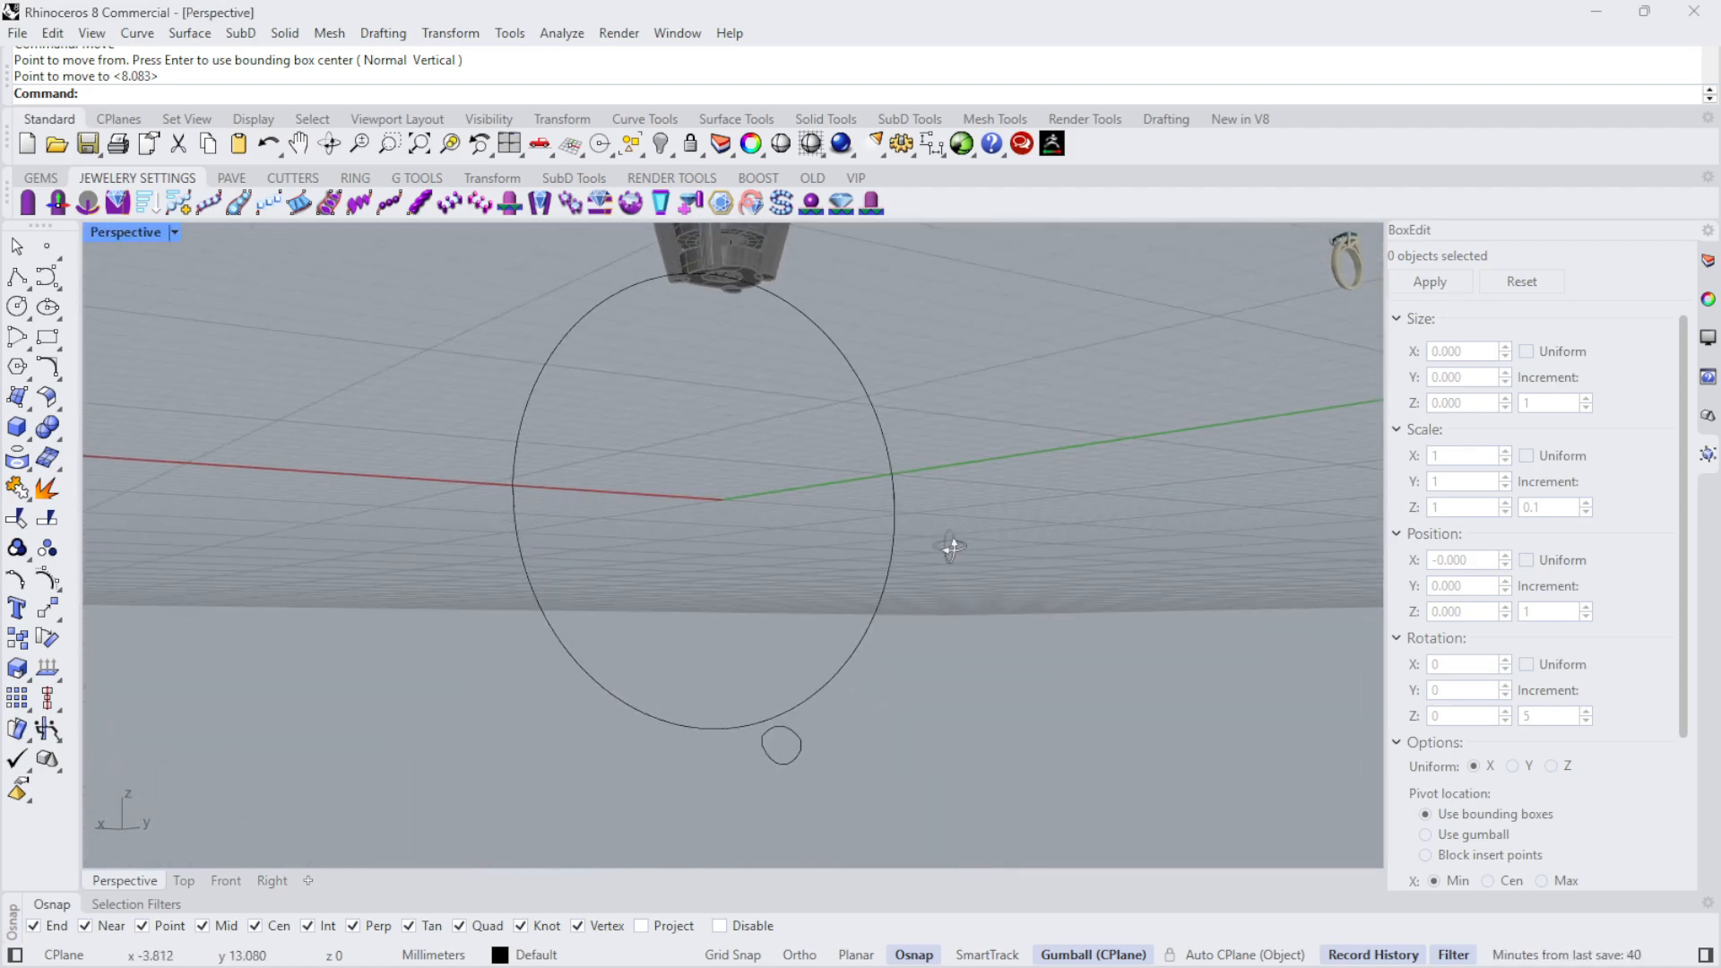
# - Move the 2.6 mm wide profile from its top point to the bottom quadrant point of the finger circle
pyautogui.scroll(3, 949, 546)
pyautogui.click(784, 742)
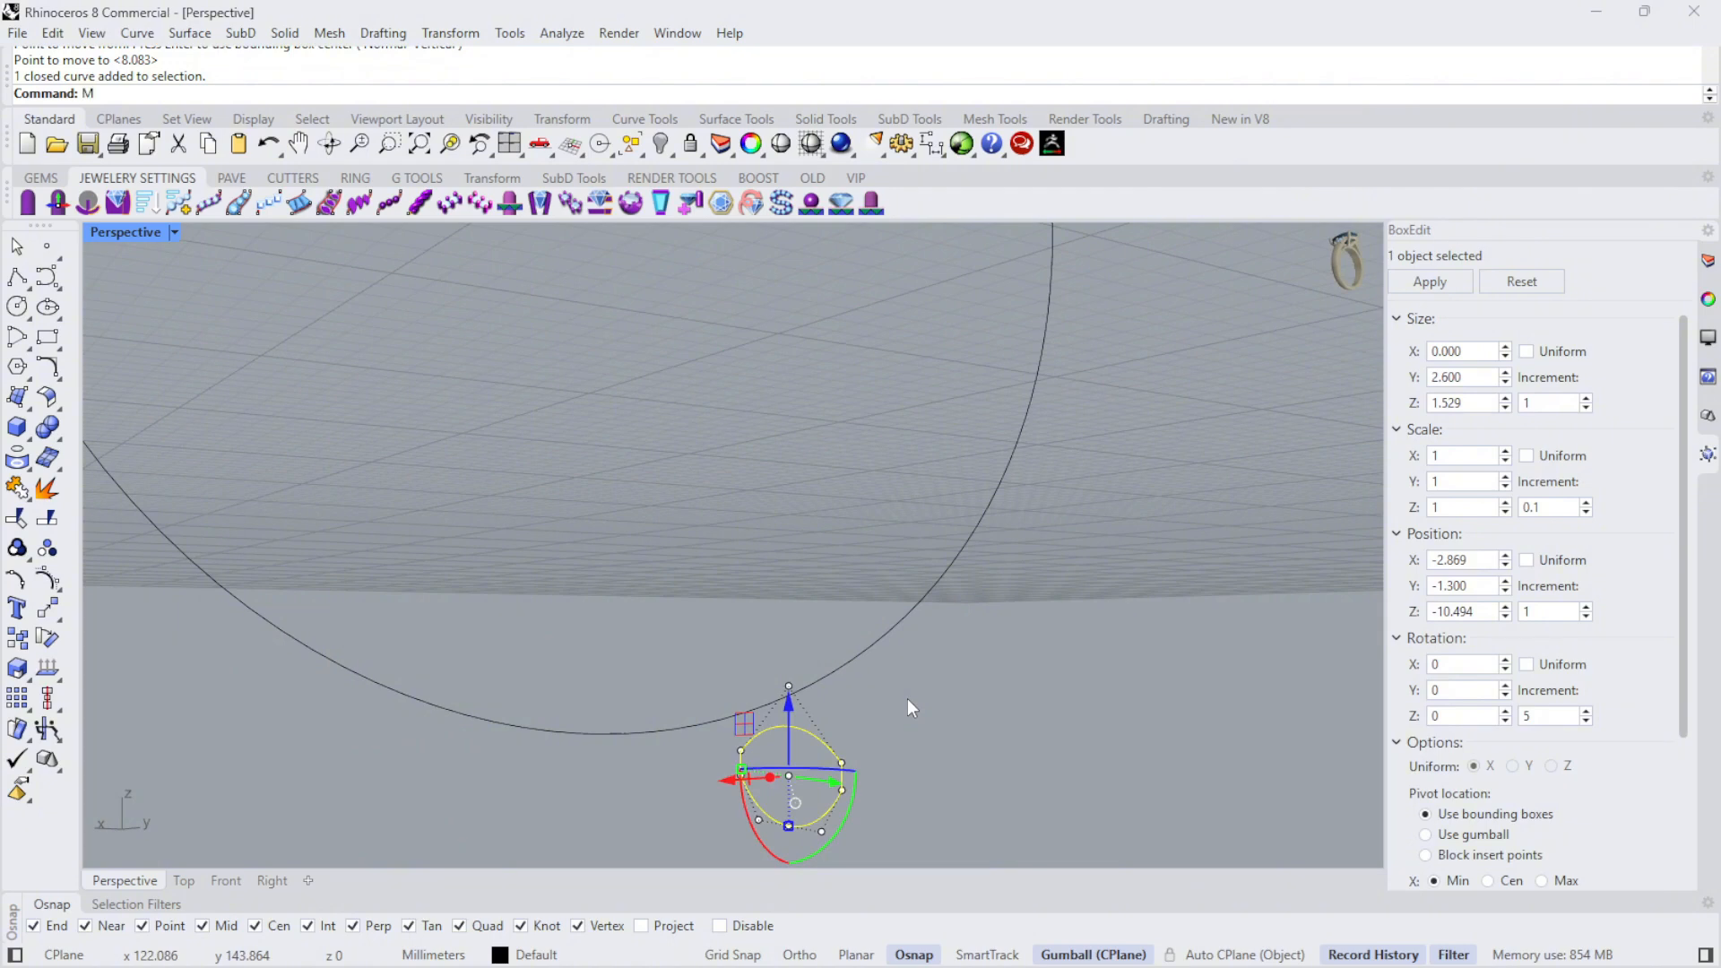
pyautogui.press('Return')
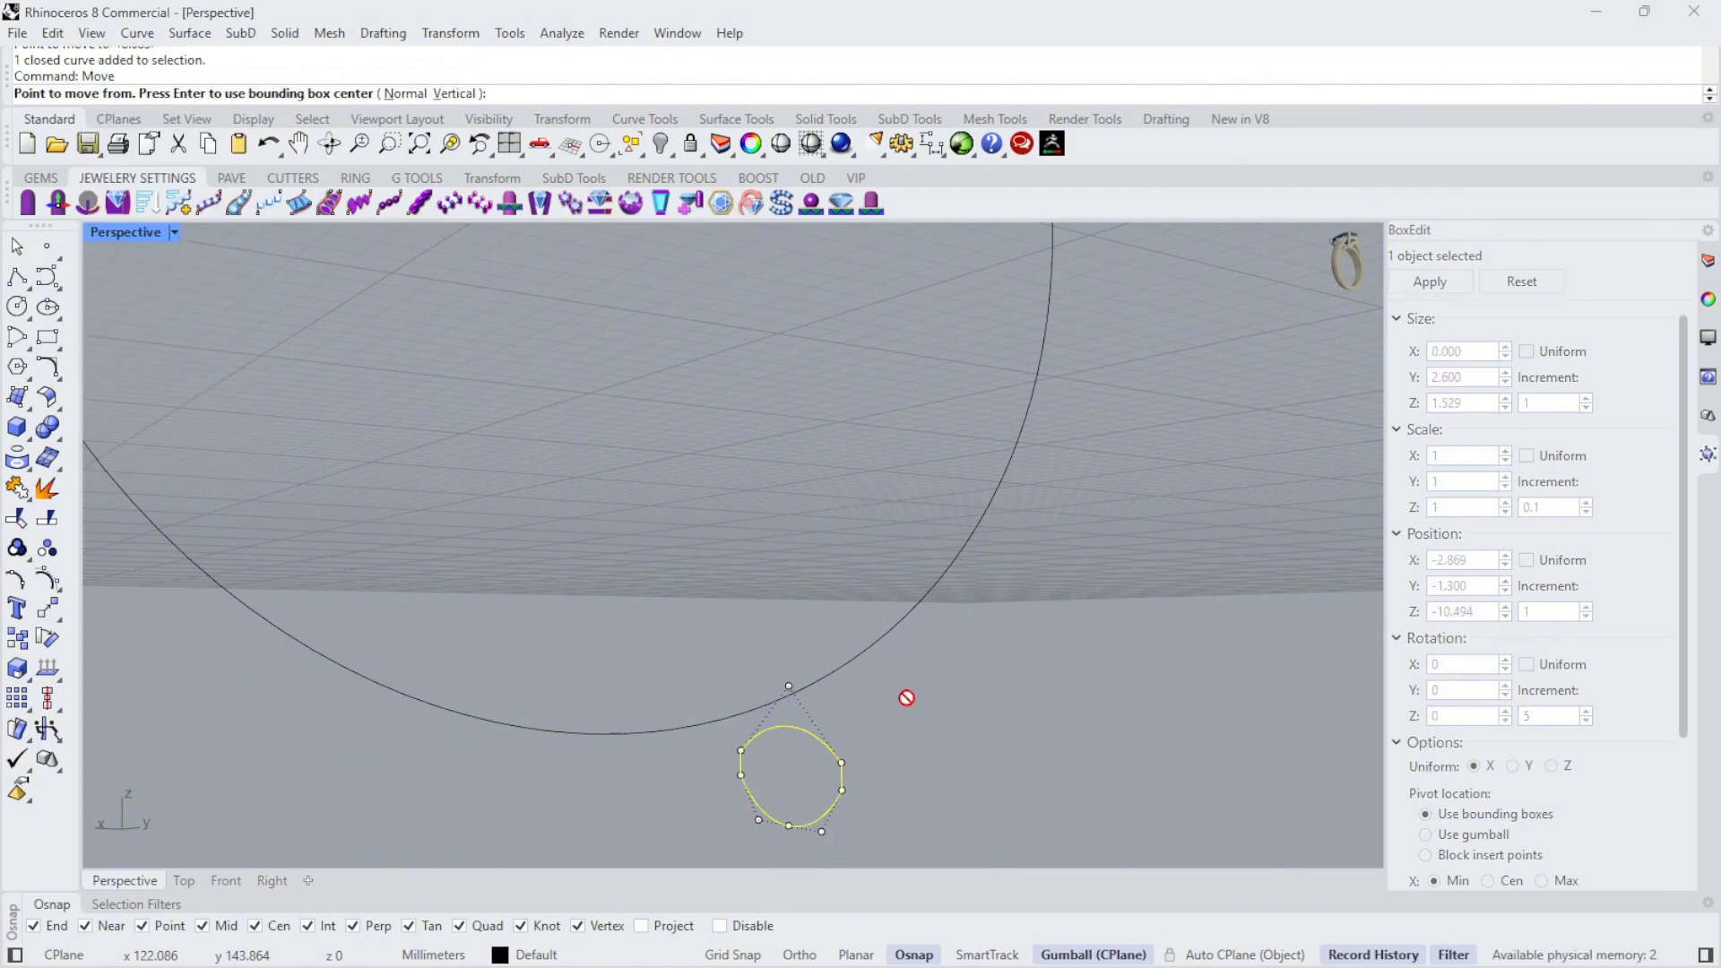
pyautogui.click(789, 726)
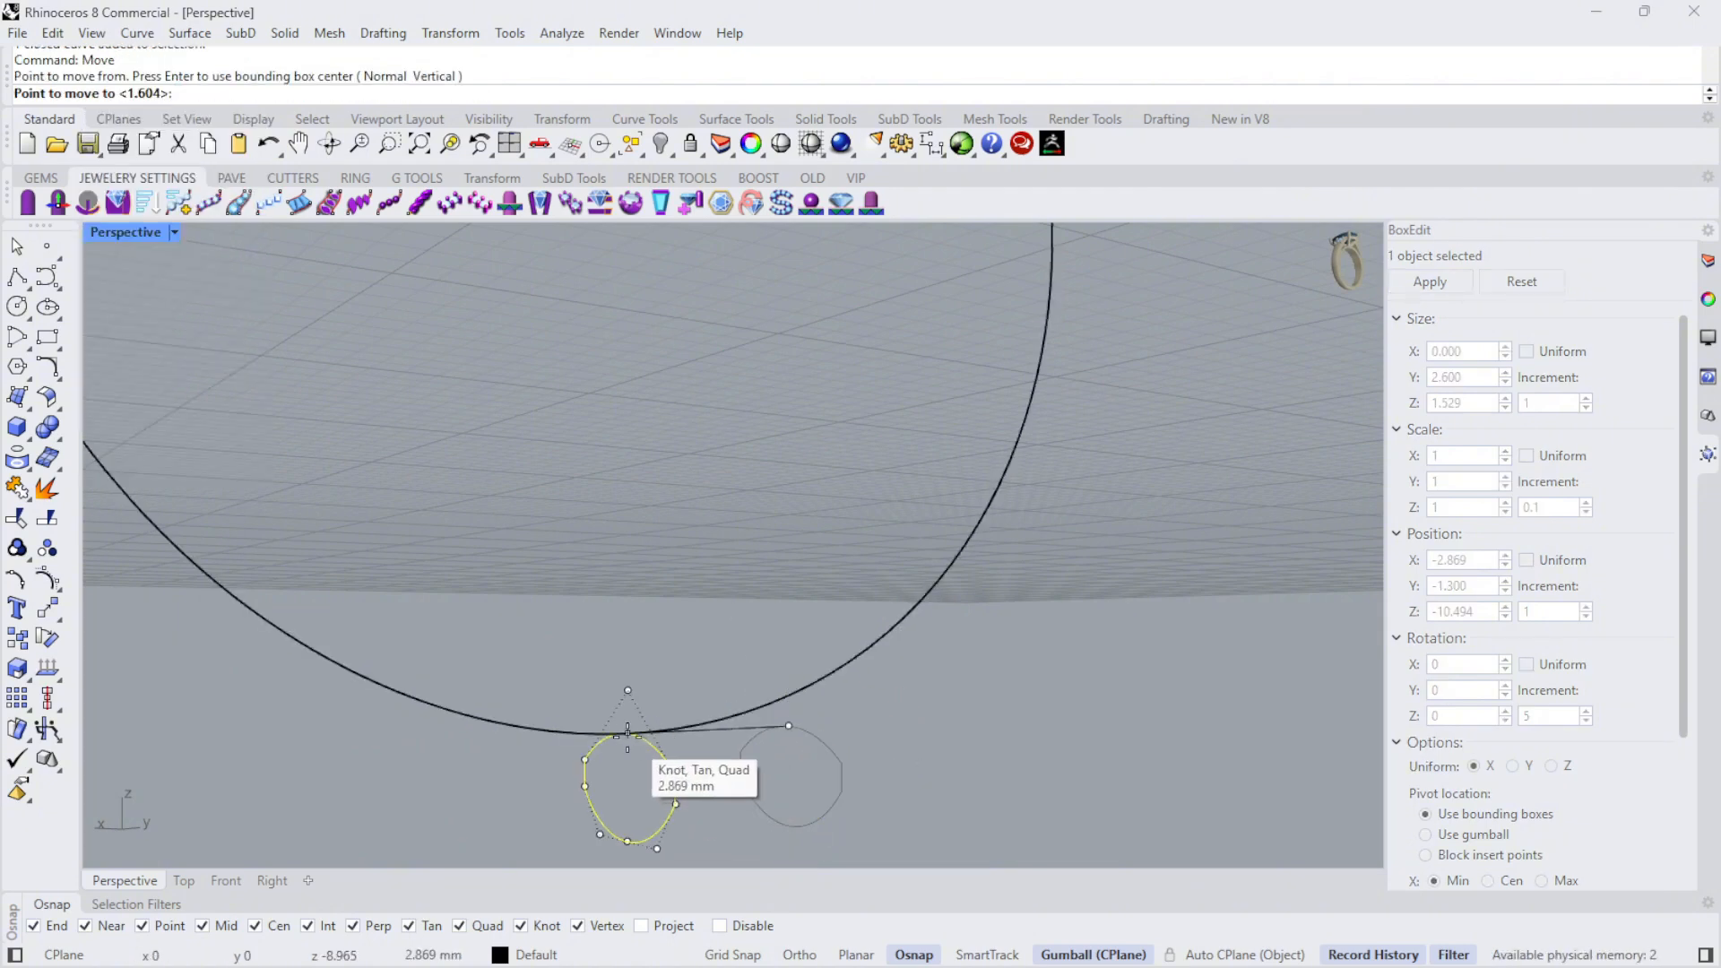
pyautogui.click(628, 730)
pyautogui.press('Escape')
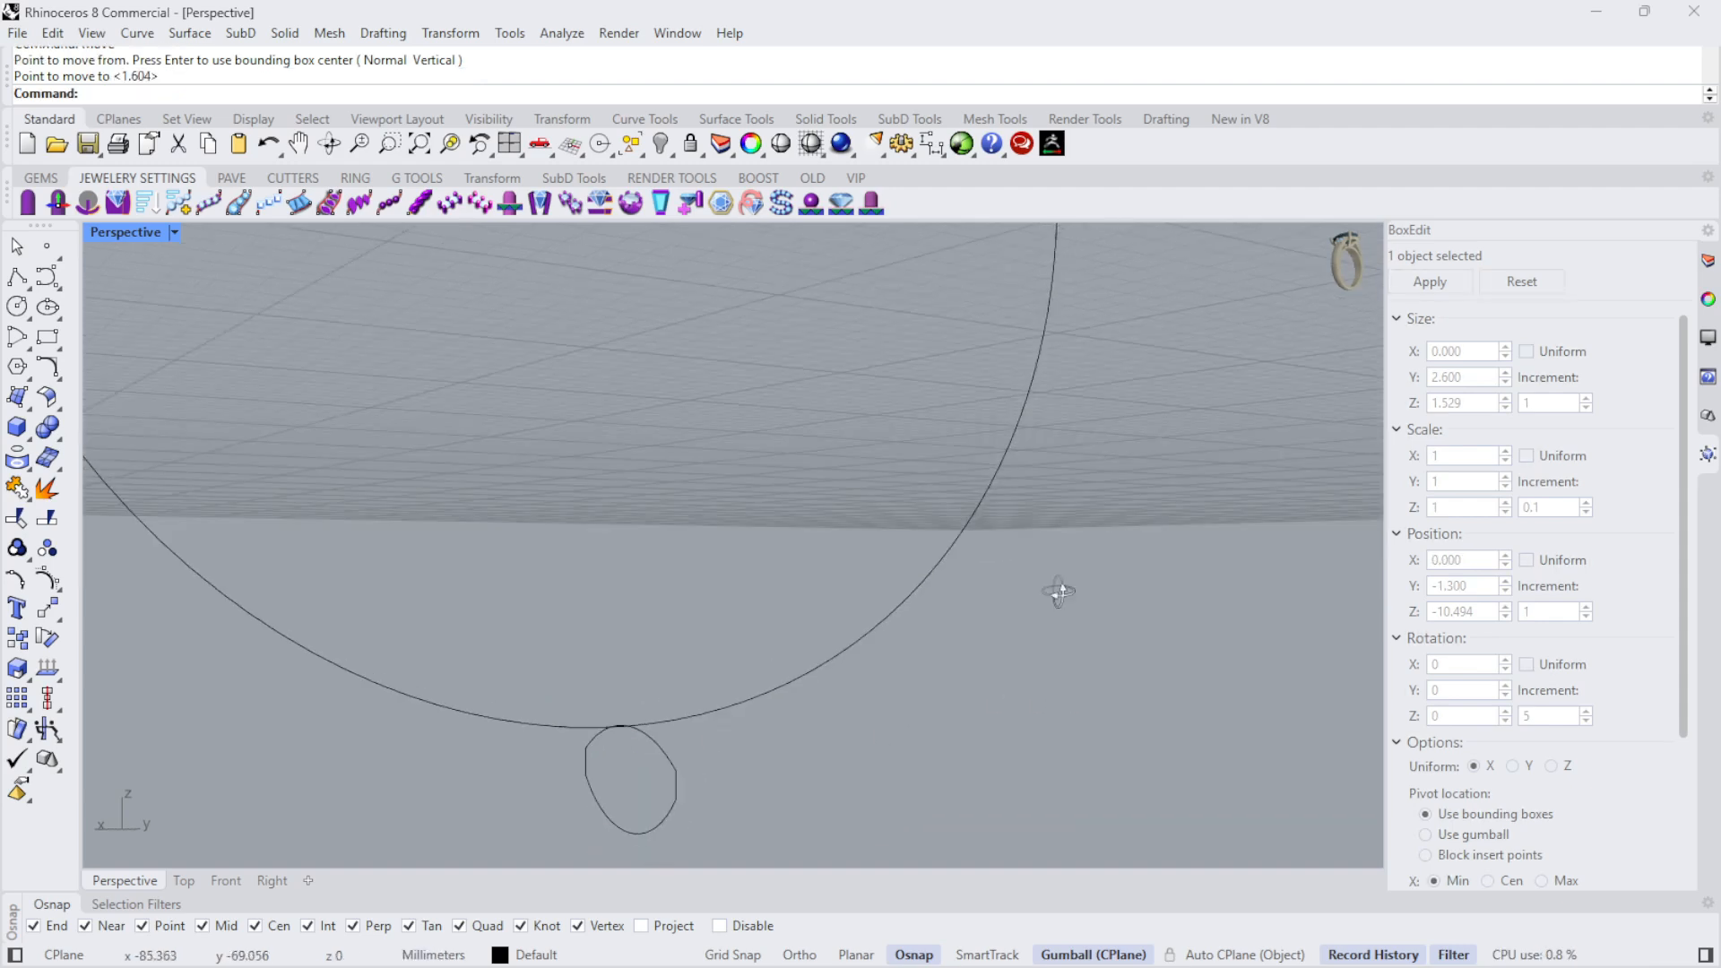
# - Start a Sweep1 with the finger circle as the rail and the bottom and top band profiles as the sweep shapes
pyautogui.moveTo(1059, 591); pyautogui.dragTo(966, 717, button='right')
pyautogui.scroll(-8, 964, 719)
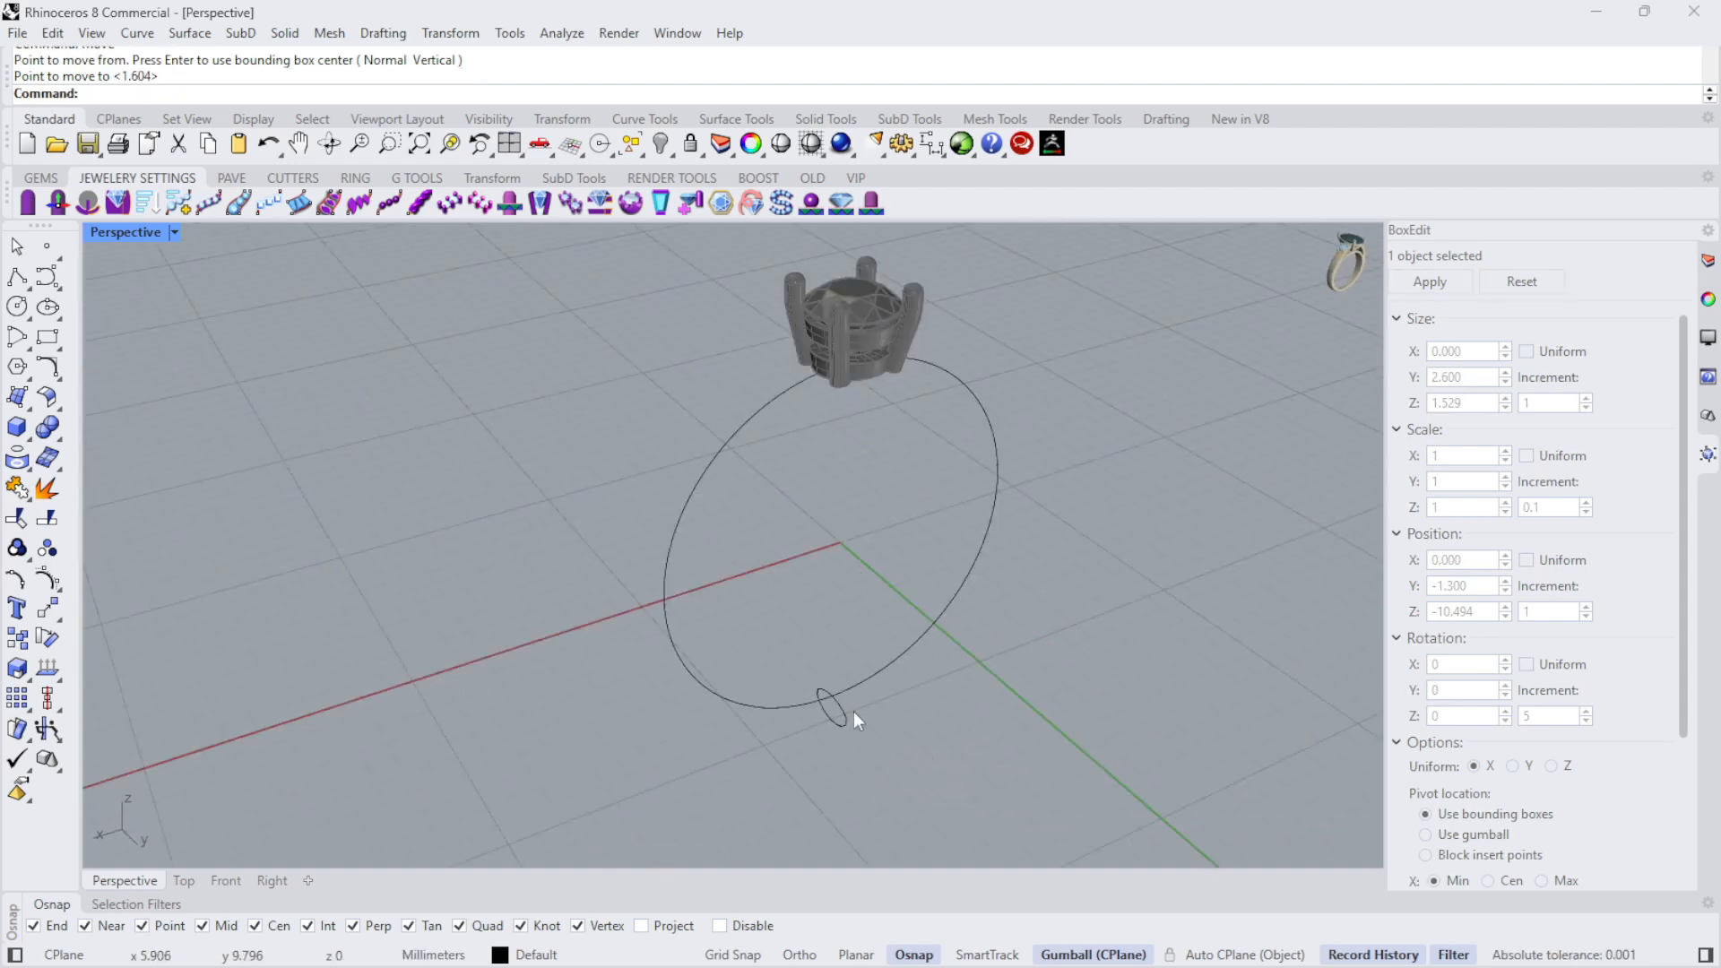
pyautogui.moveTo(854, 712); pyautogui.dragTo(916, 631, button='right')
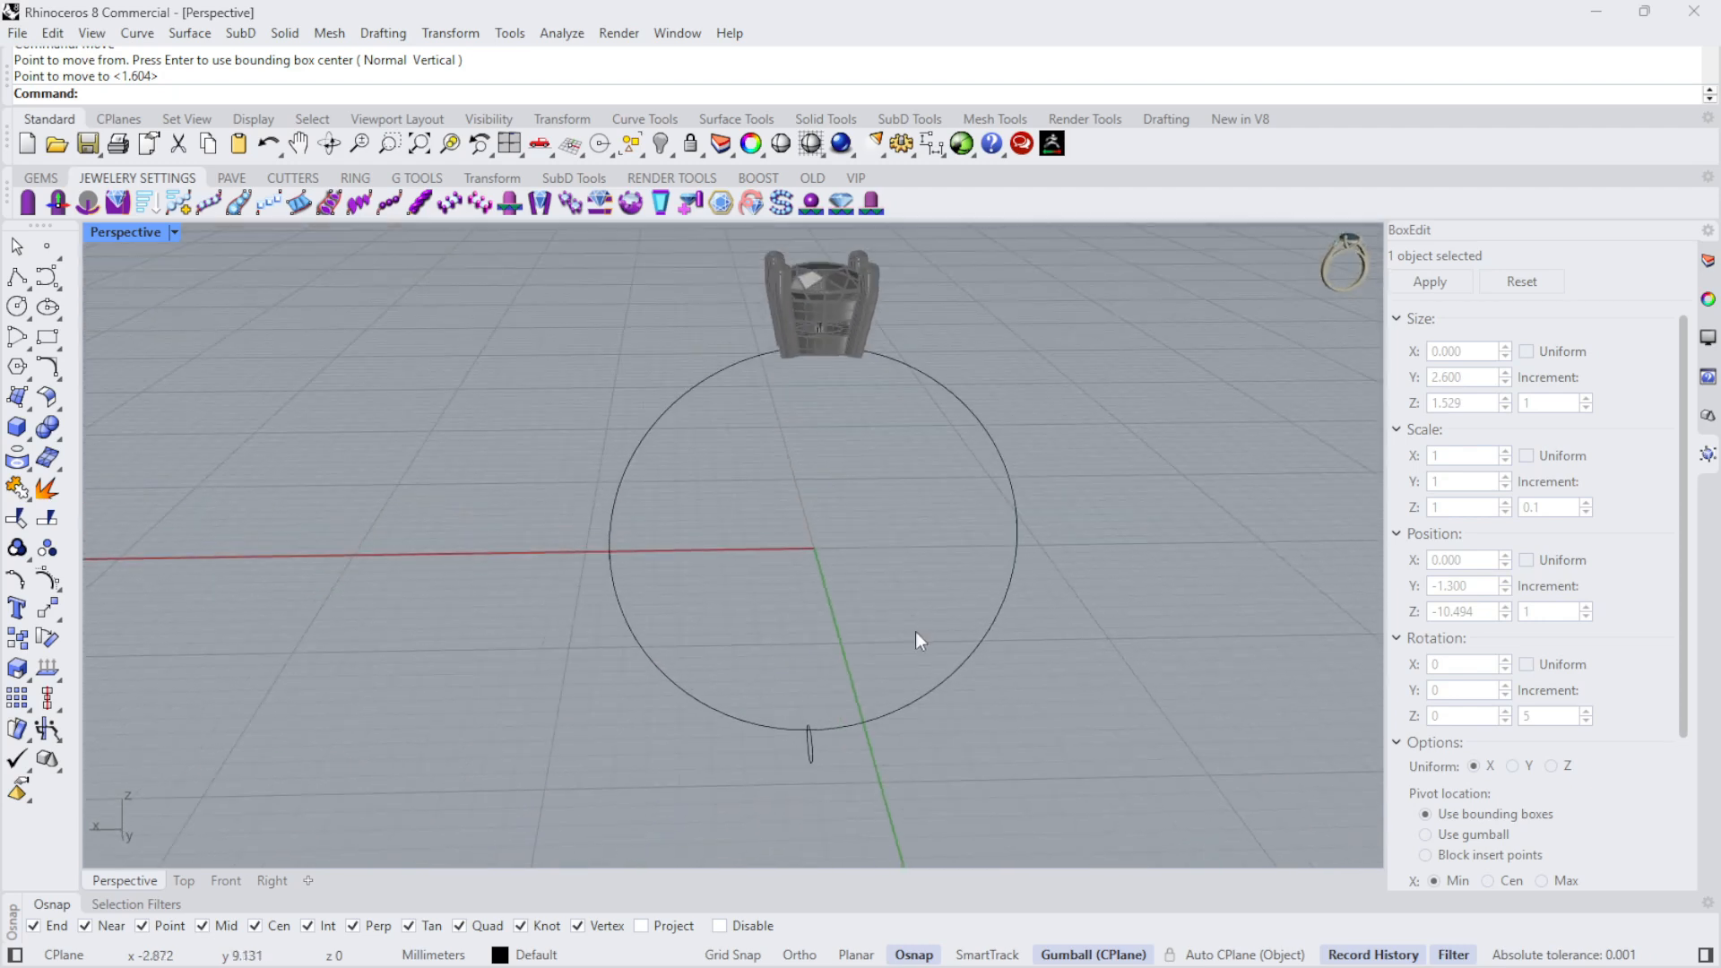
pyautogui.scroll(7, 814, 578)
pyautogui.moveTo(820, 552); pyautogui.dragTo(852, 576, button='right')
pyautogui.scroll(-6, 852, 576)
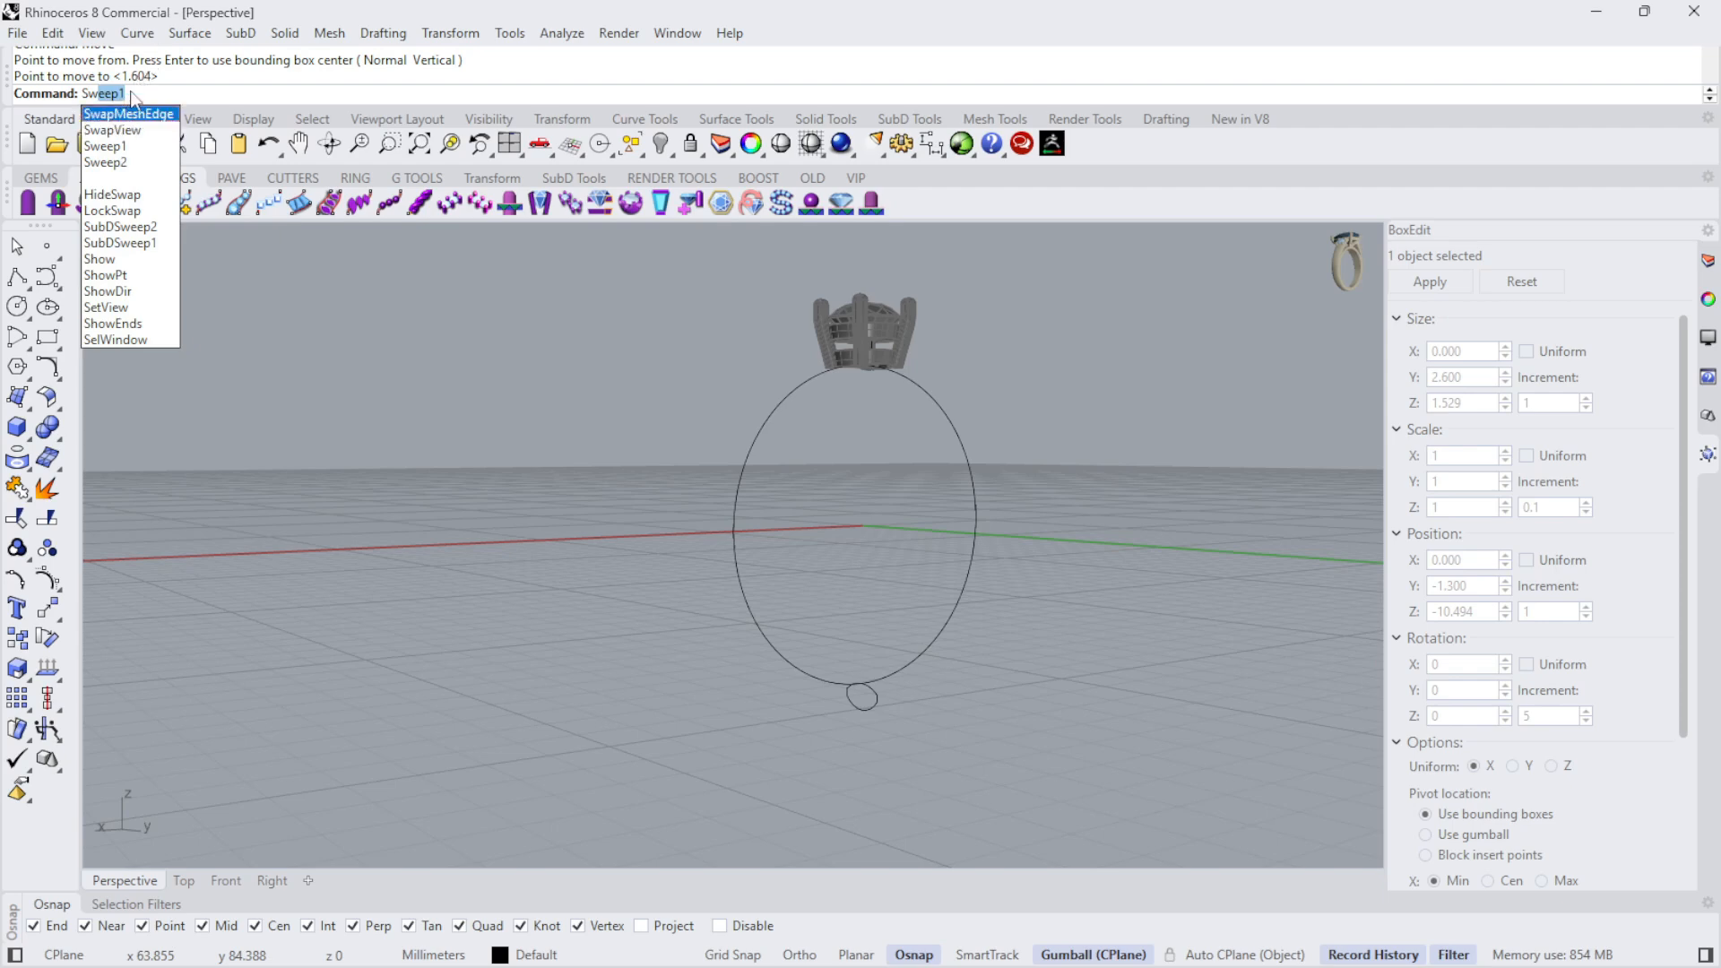
pyautogui.click(117, 147)
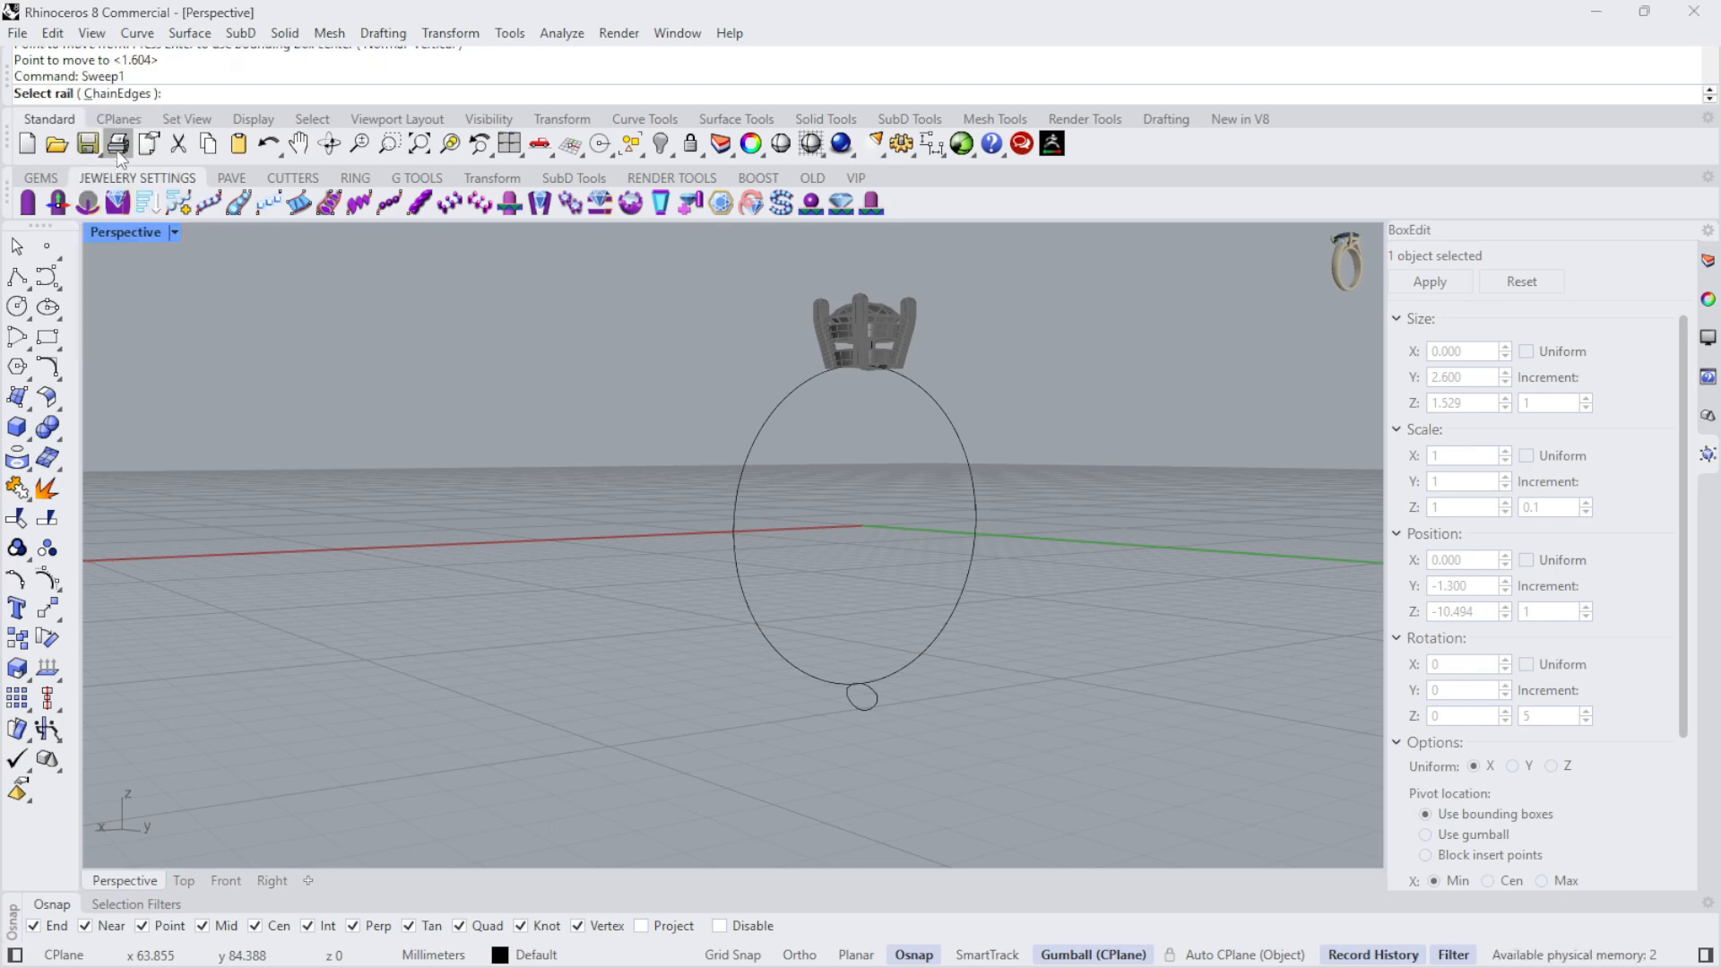
pyautogui.click(945, 409)
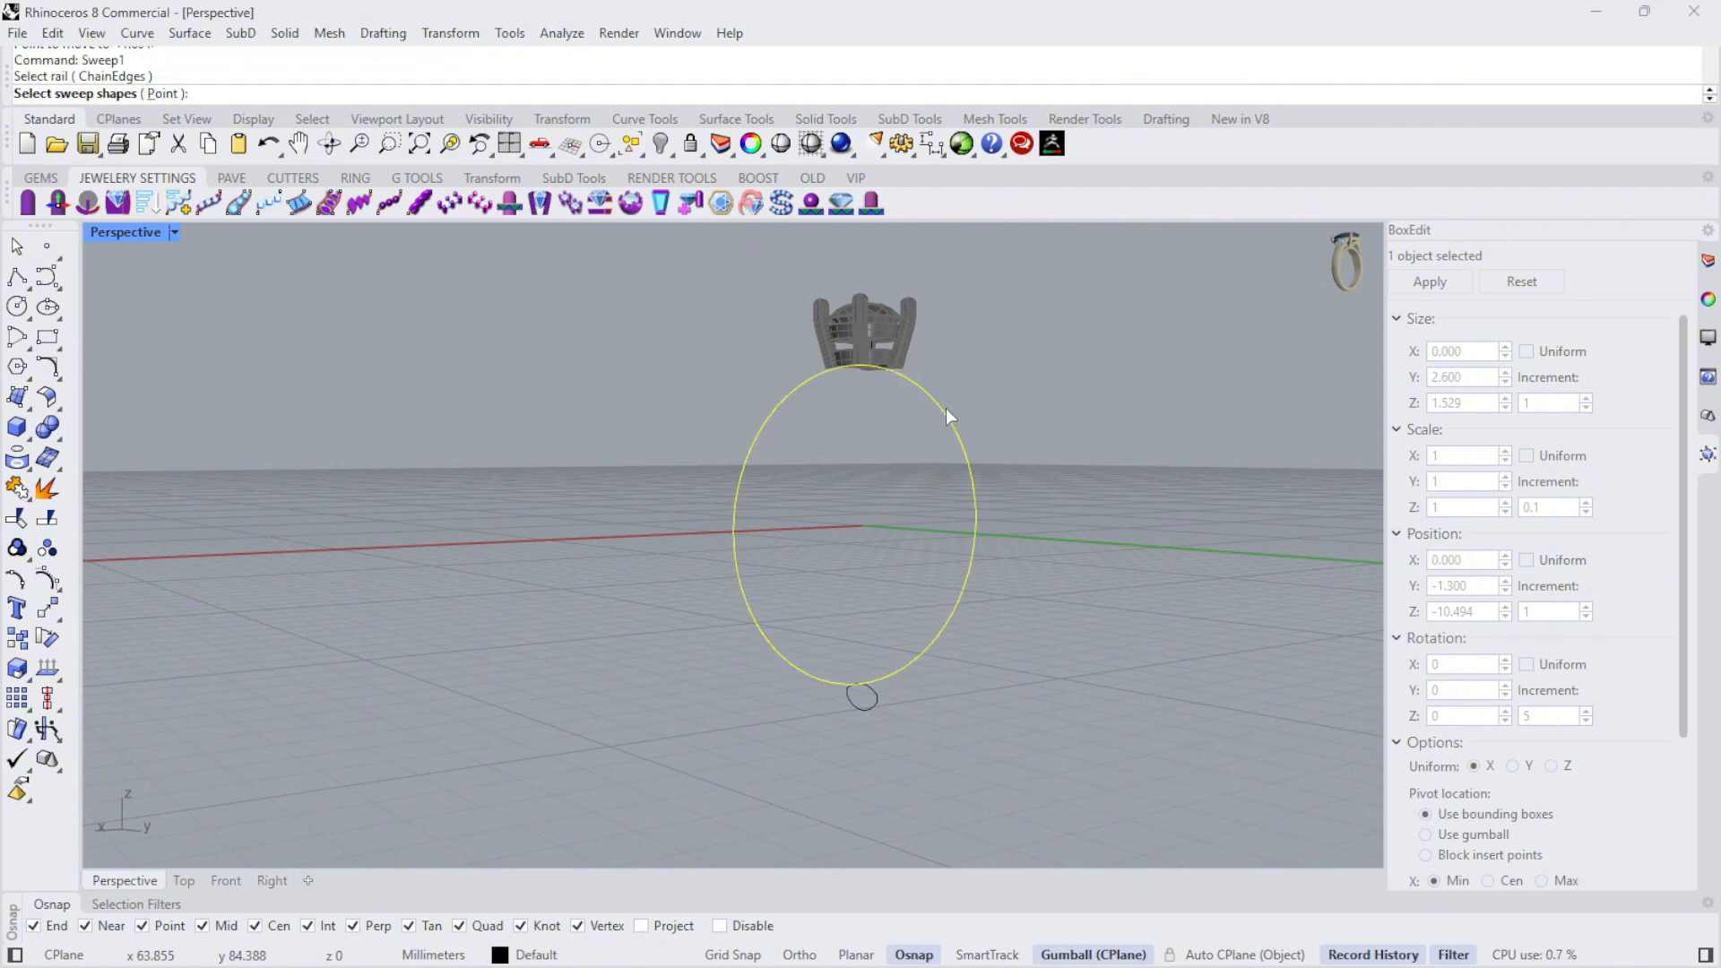
pyautogui.click(878, 703)
pyautogui.scroll(5, 907, 395)
pyautogui.click(862, 395)
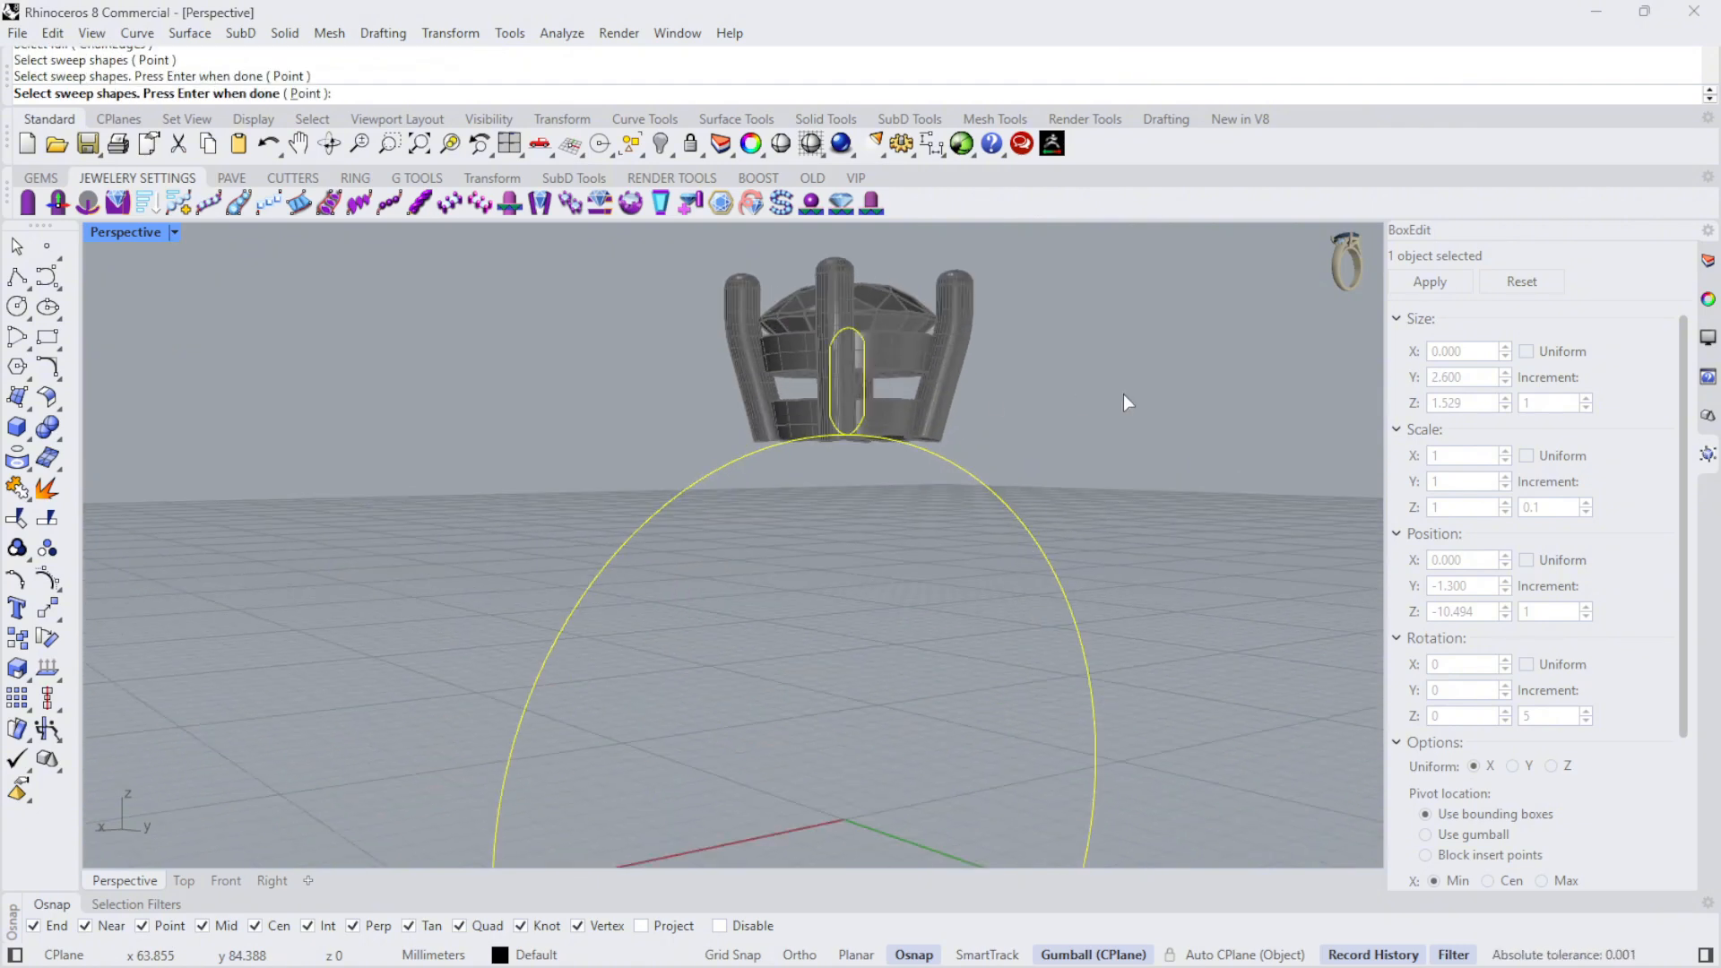
pyautogui.press('Return')
# - Move the upper profile's seam point to its lowest point, where it touches the finger circle
pyautogui.moveTo(1122, 394); pyautogui.dragTo(1192, 408, button='right')
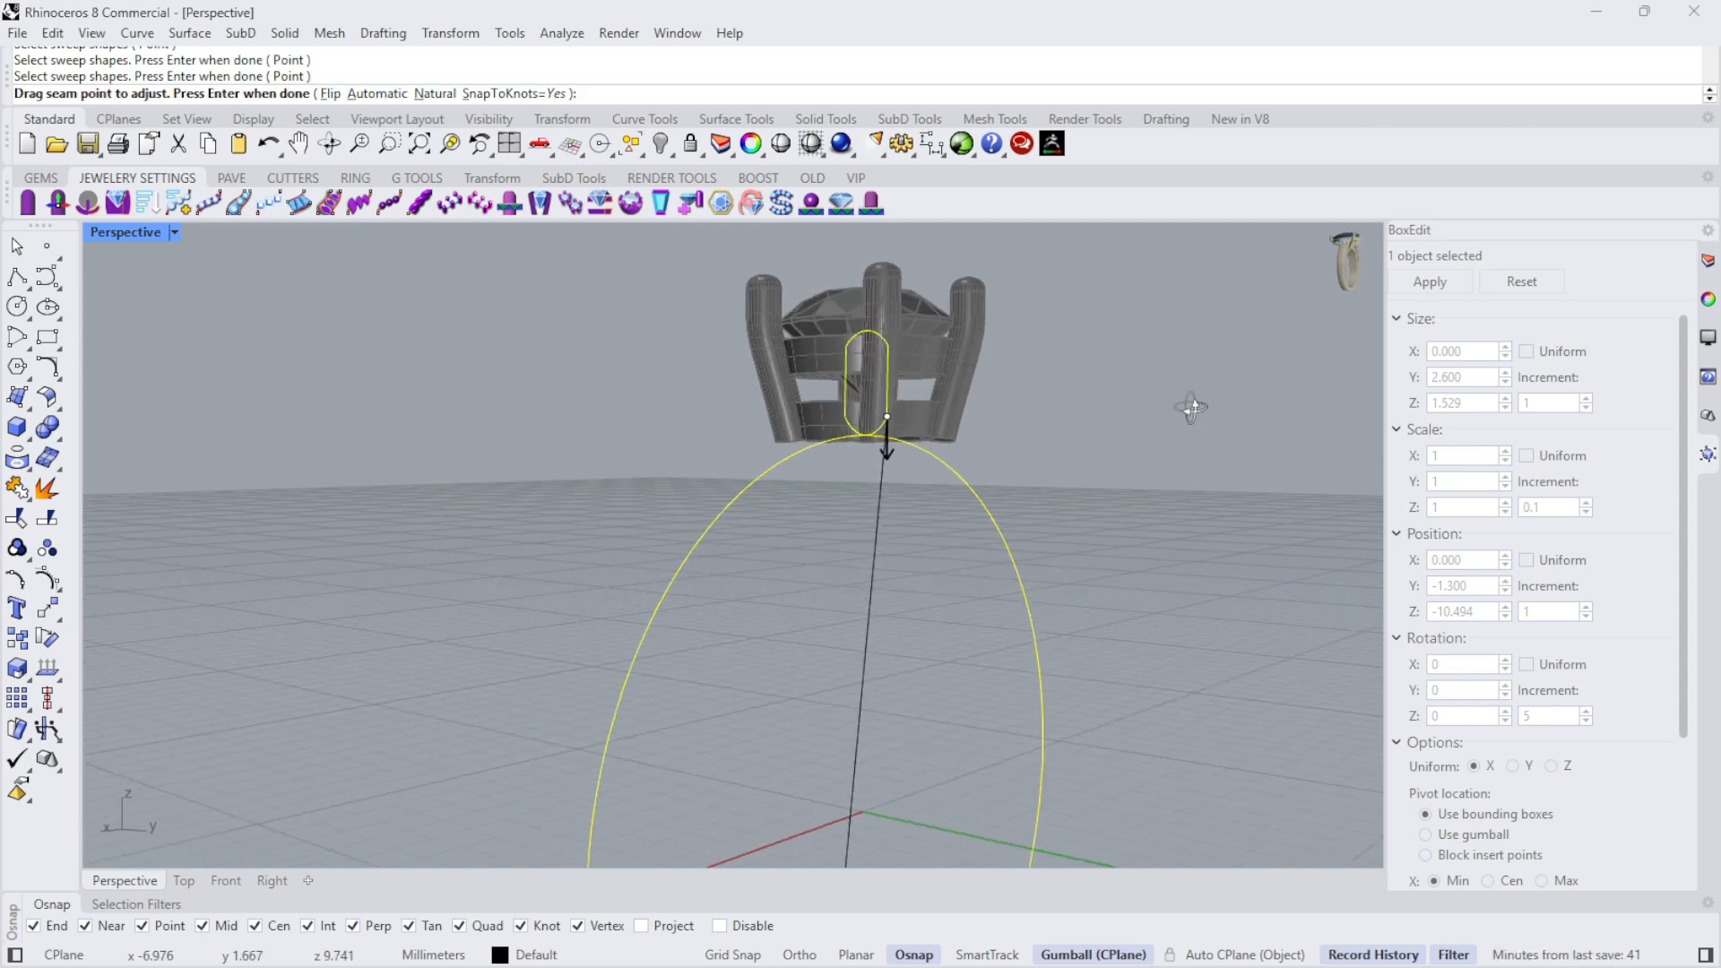
pyautogui.scroll(5, 1139, 411)
pyautogui.moveTo(962, 443); pyautogui.dragTo(905, 491)
pyautogui.scroll(-2, 1036, 449)
pyautogui.scroll(-3, 1038, 450)
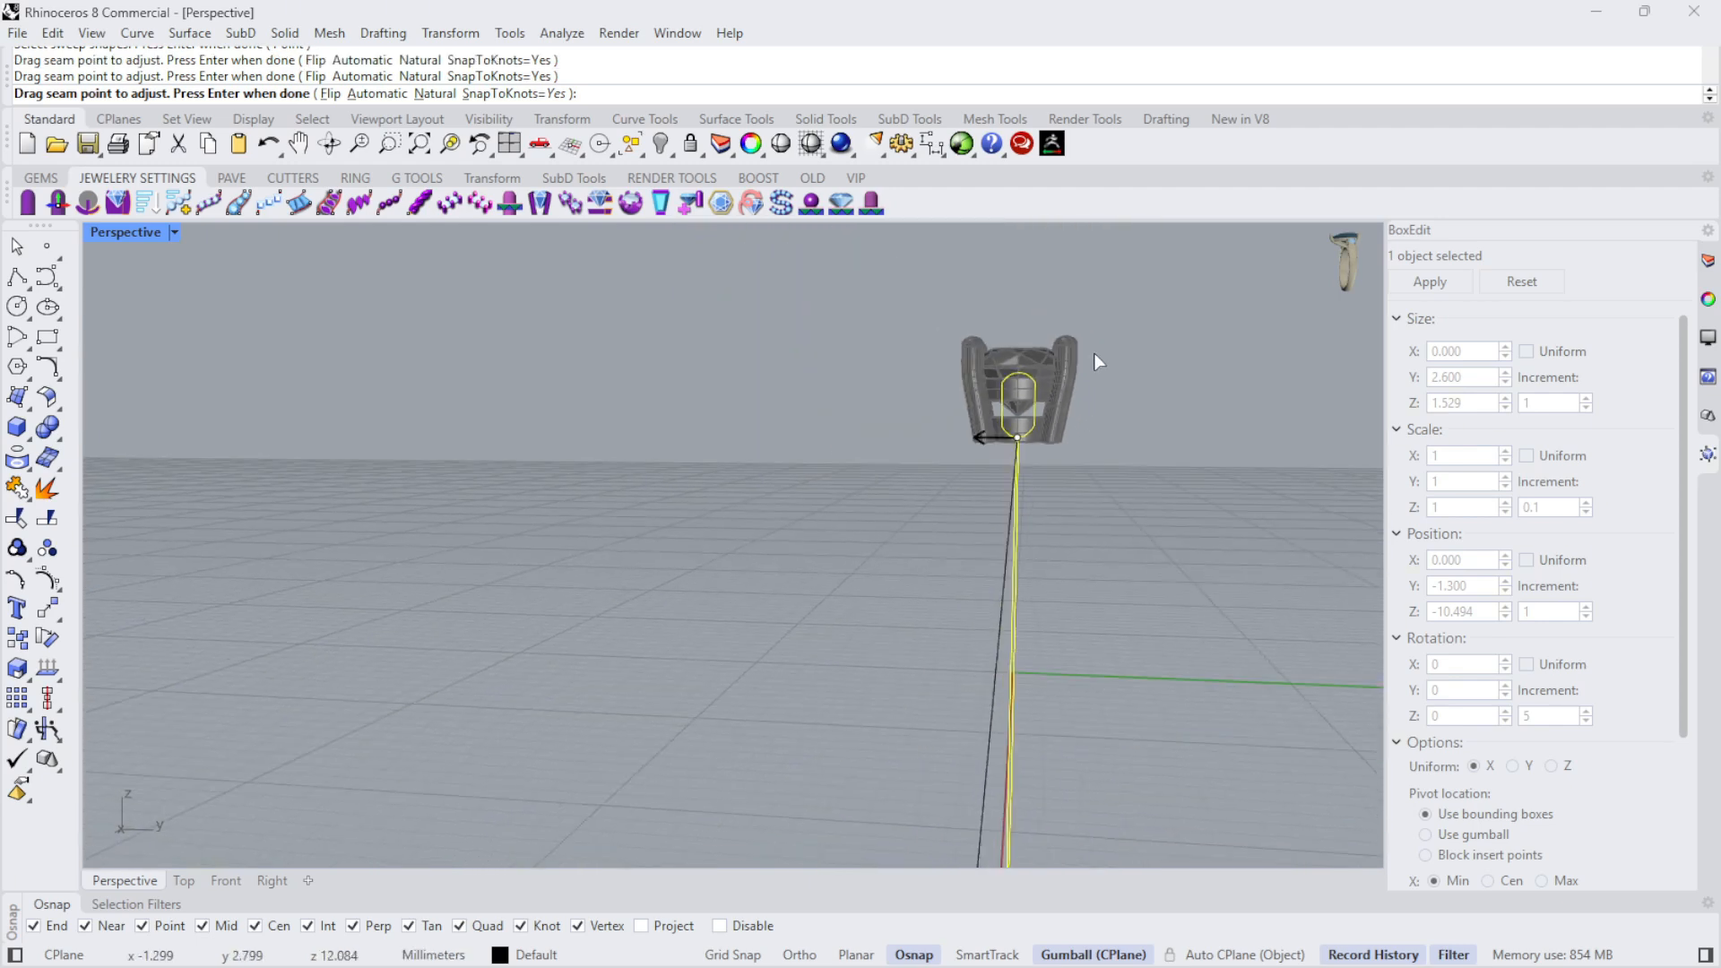
# - Move the lower profile's seam point to its top point, where it touches the finger circle
pyautogui.moveTo(1096, 361); pyautogui.dragTo(1101, 735, button='right')
pyautogui.moveTo(936, 757); pyautogui.dragTo(990, 757)
pyautogui.moveTo(1256, 576); pyautogui.dragTo(1142, 642, button='right')
pyautogui.scroll(-6, 1139, 640)
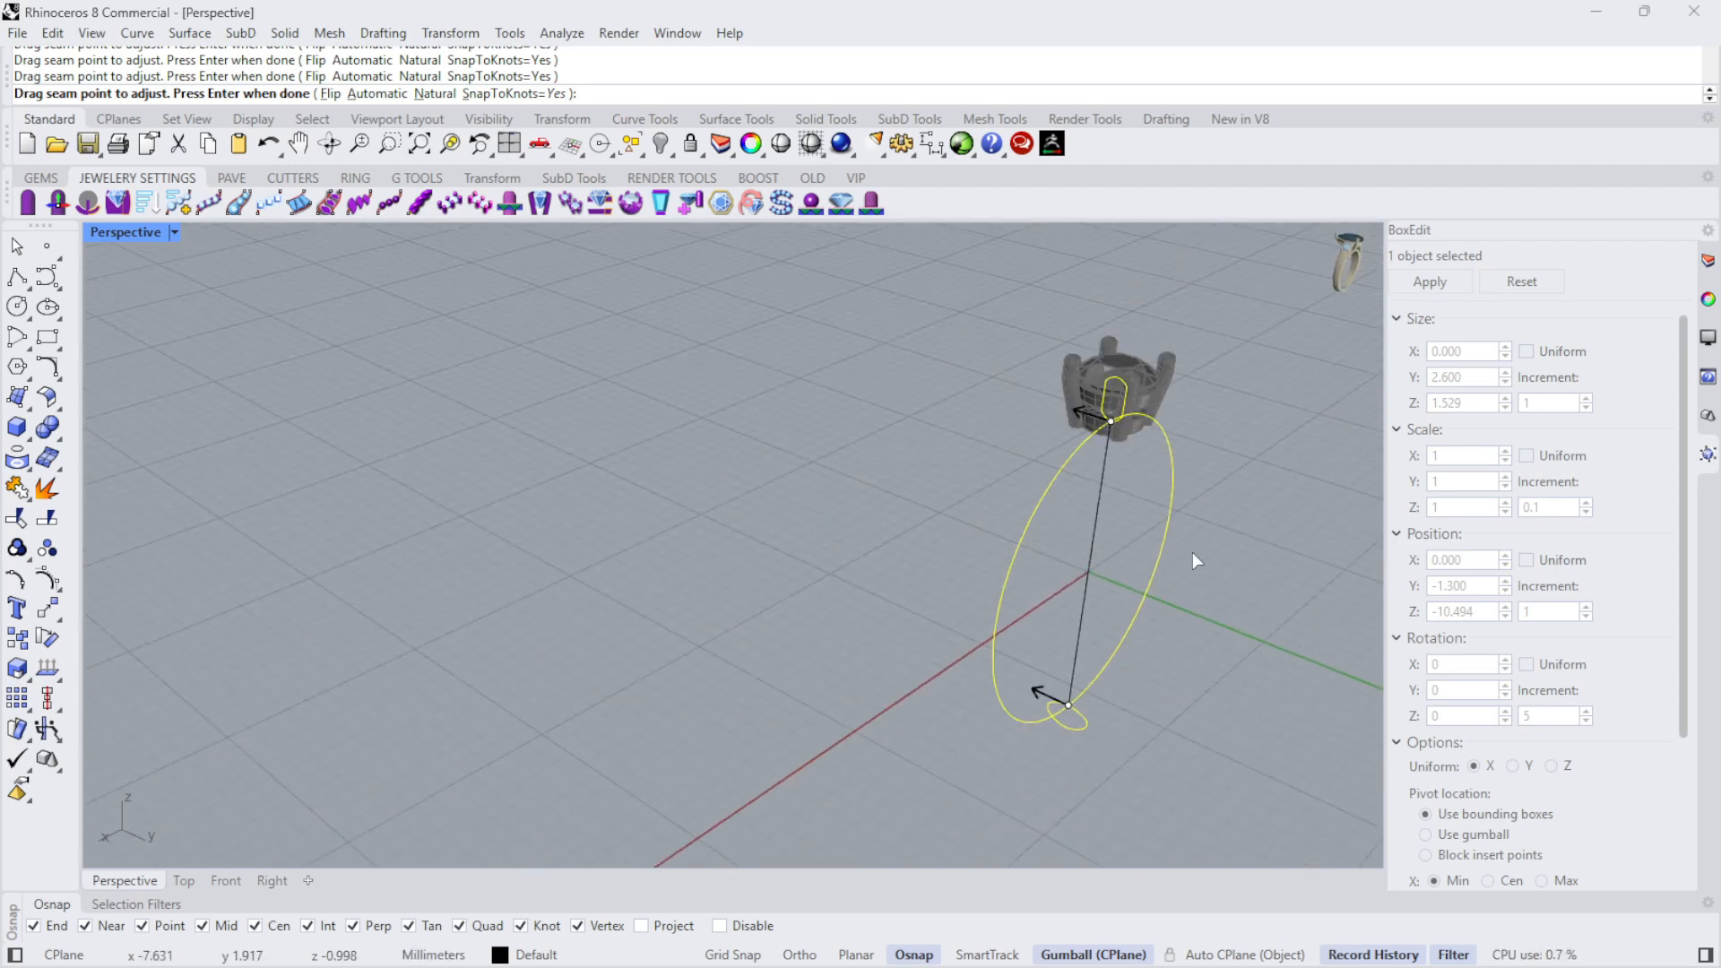
# - Point the seam directions of both profiles the same way and accept the seams for the sweep
pyautogui.moveTo(1194, 553); pyautogui.dragTo(1317, 521, button='right')
pyautogui.scroll(3, 1133, 541)
pyautogui.moveTo(1103, 657); pyautogui.dragTo(1011, 416, button='right')
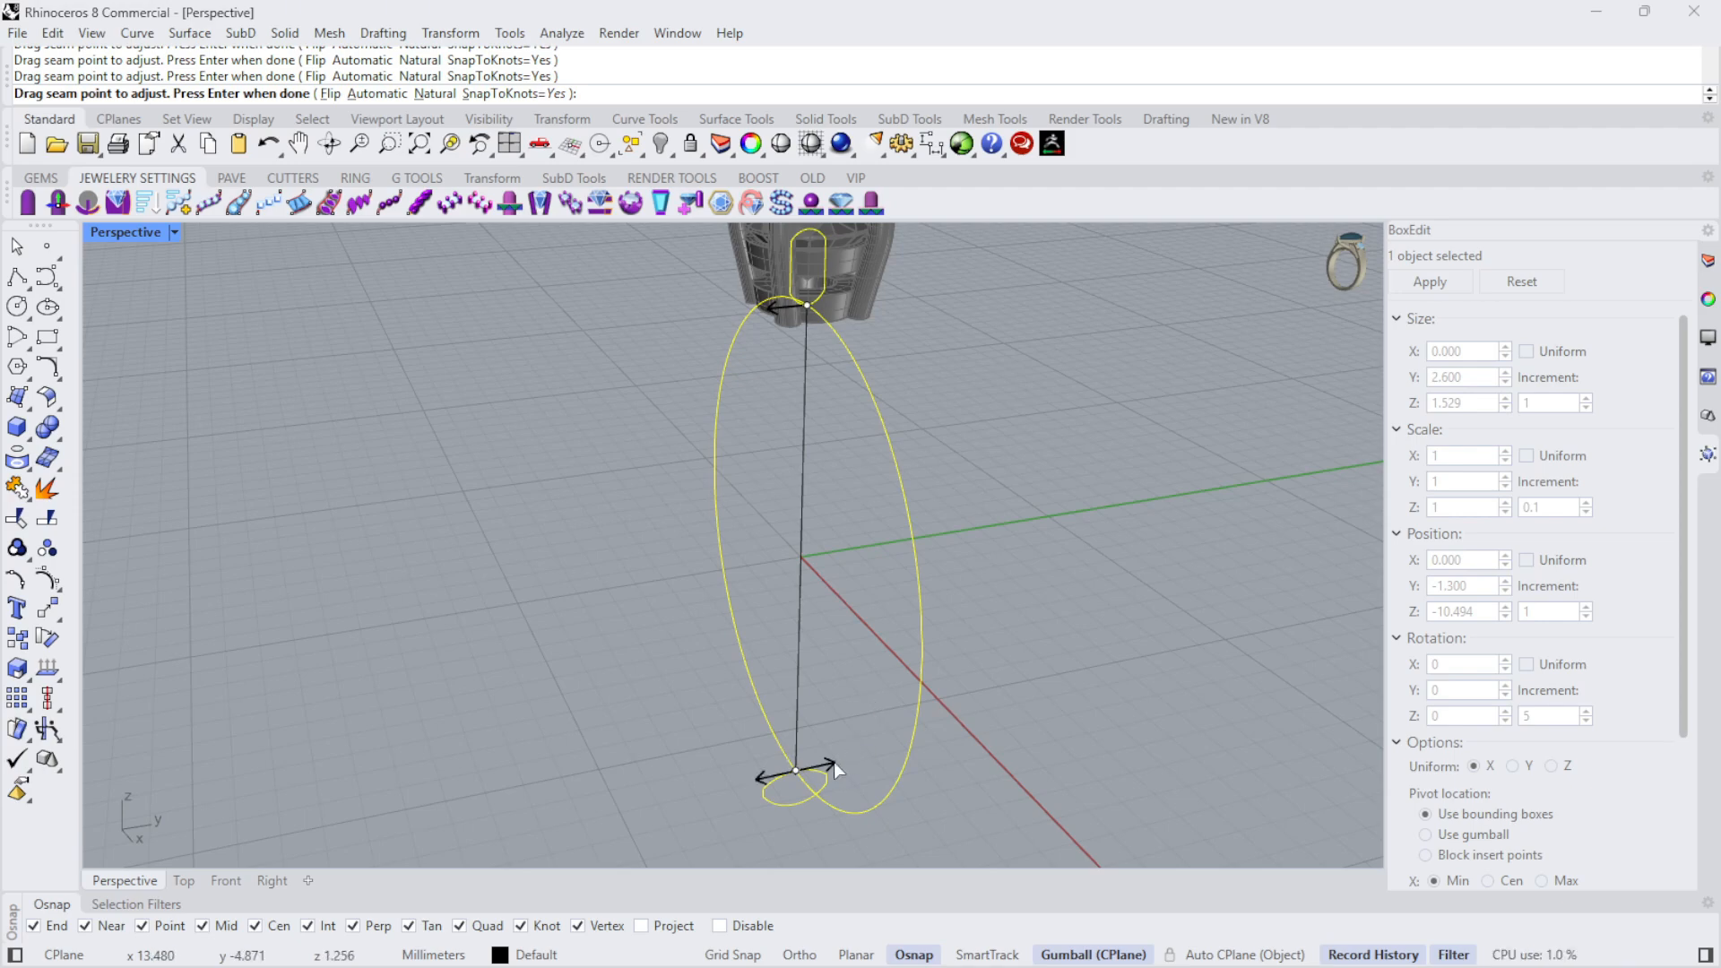
pyautogui.moveTo(889, 439); pyautogui.dragTo(1182, 415, button='right')
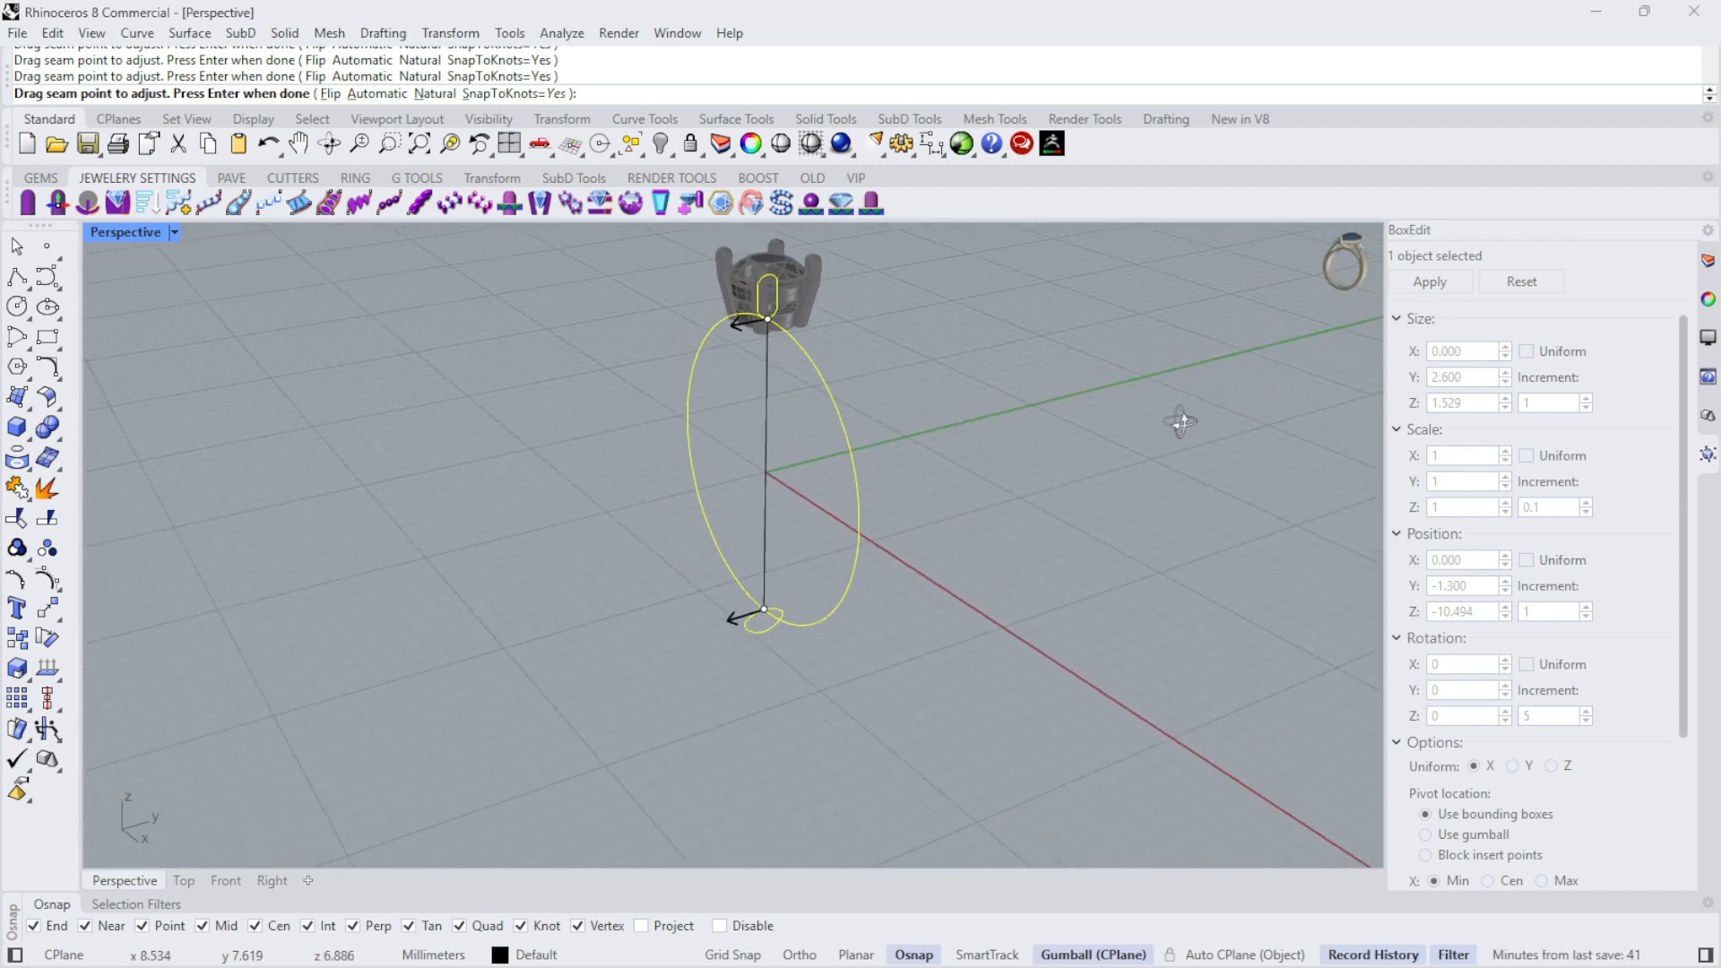
pyautogui.moveTo(1010, 469); pyautogui.dragTo(972, 436, button='right')
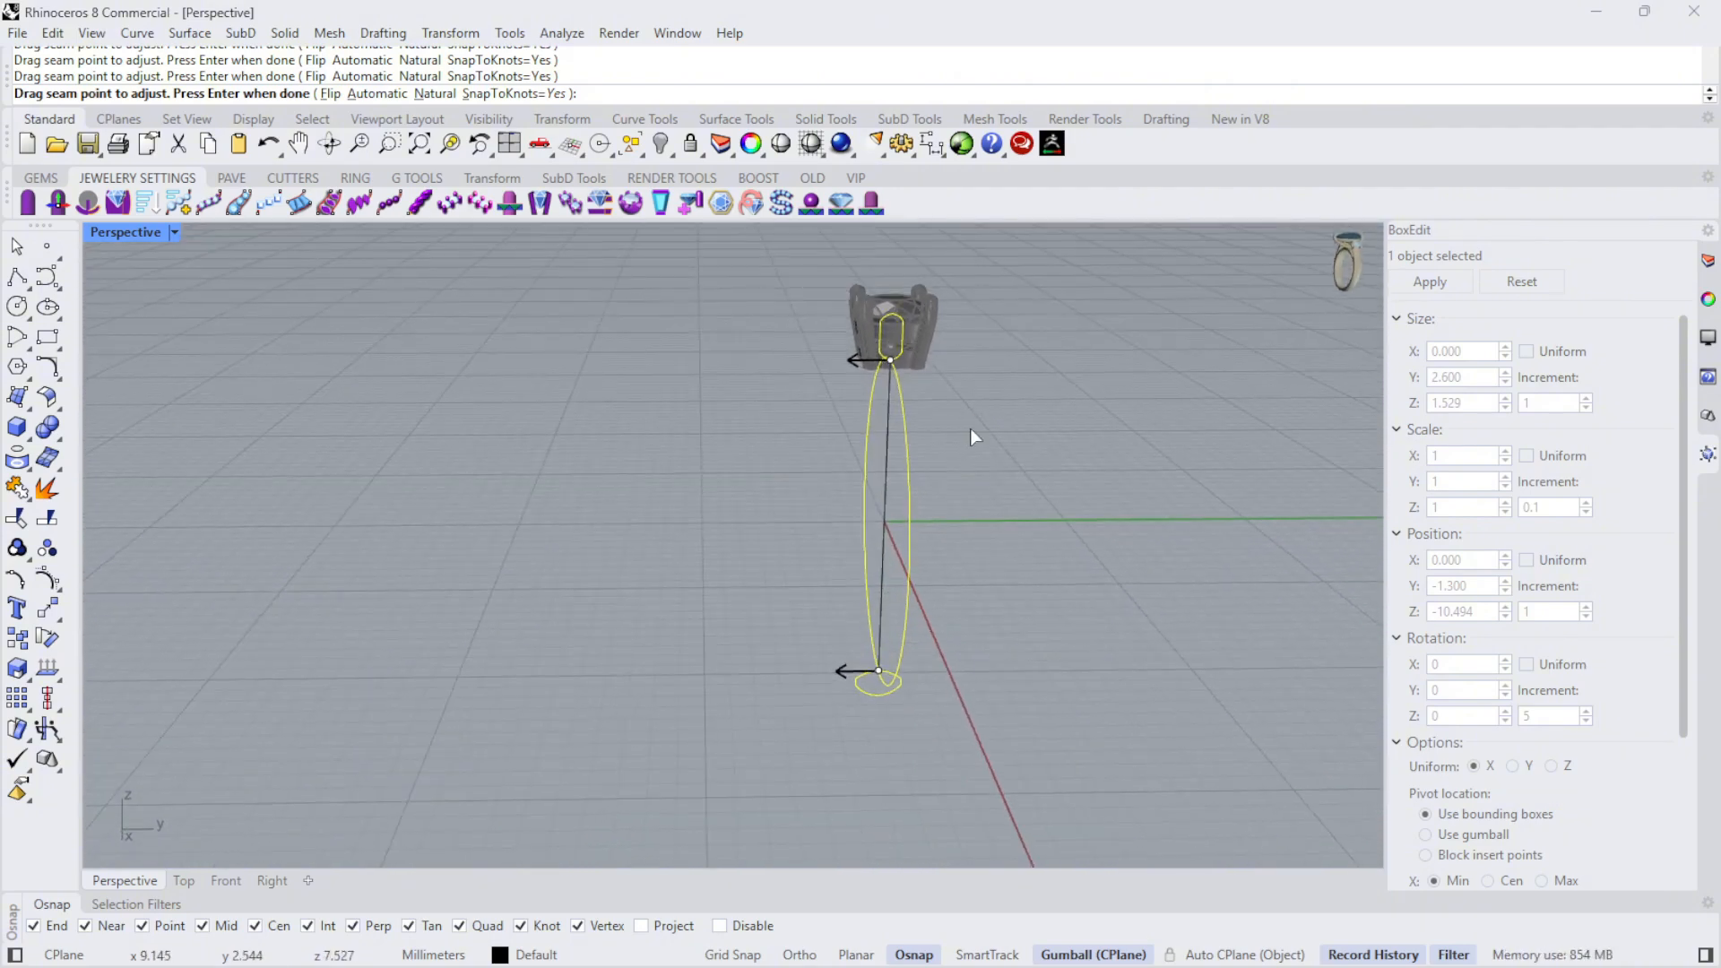
pyautogui.rightClick(970, 429)
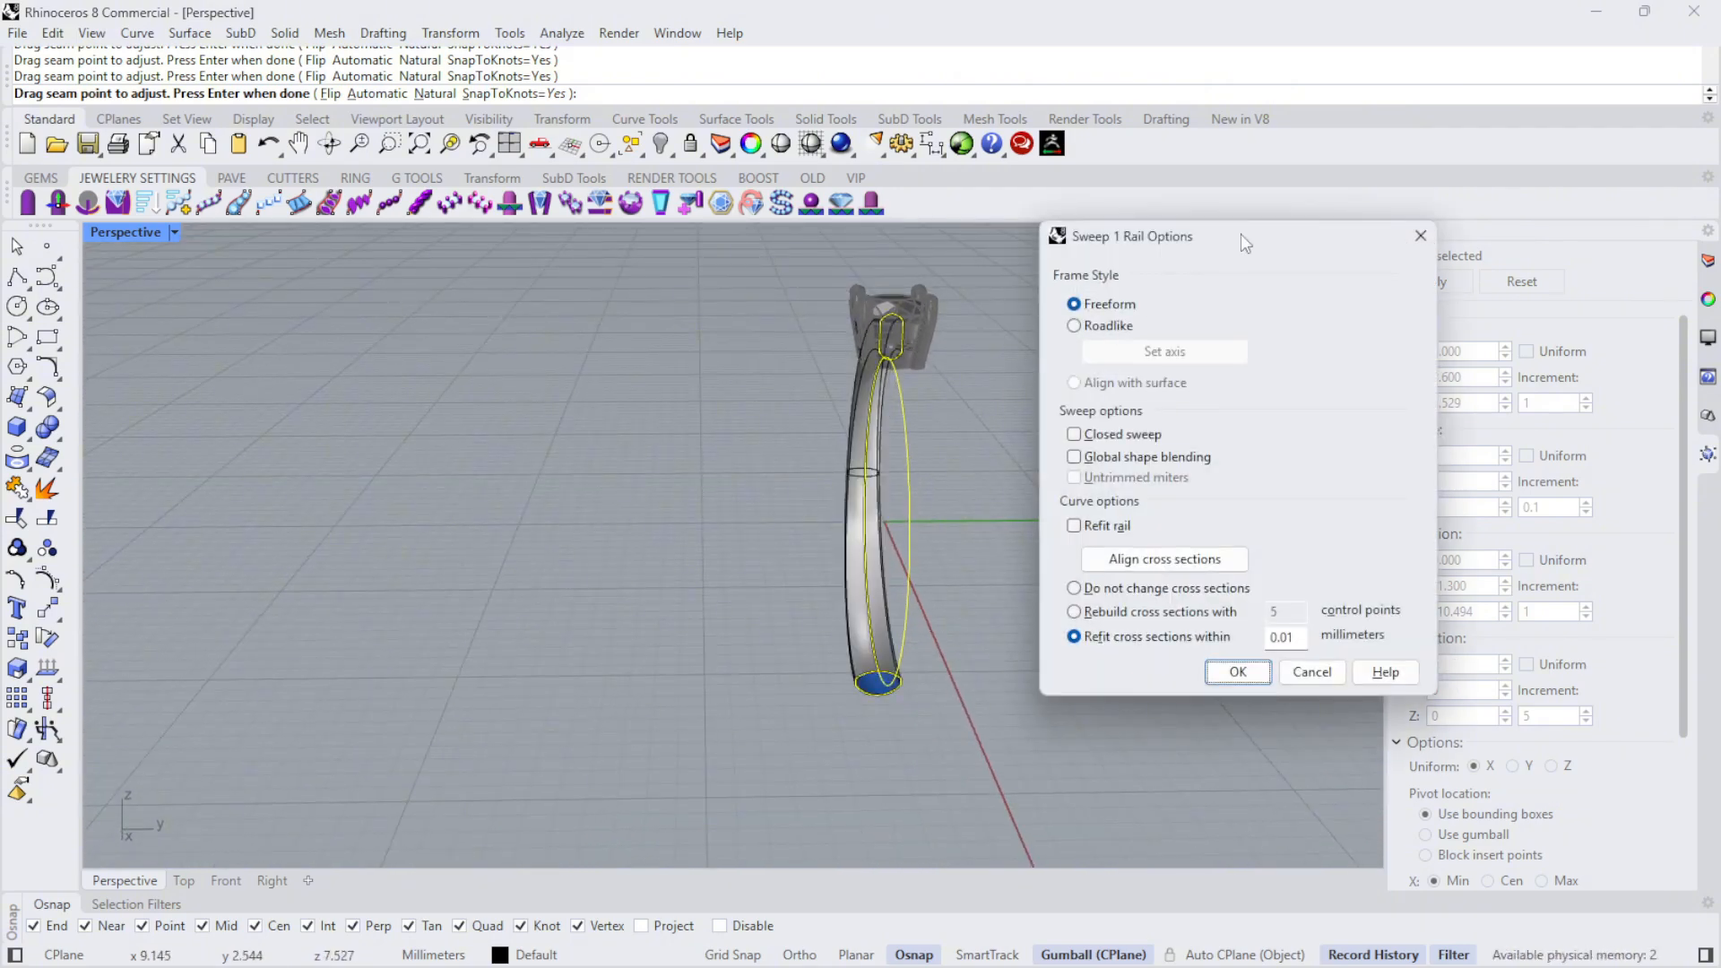
# - Make the sweep closed so the band runs around the whole finger circle, and inspect the preview at the bottom
pyautogui.moveTo(1240, 235); pyautogui.dragTo(1401, 239)
pyautogui.moveTo(603, 471); pyautogui.dragTo(834, 404, button='right')
pyautogui.scroll(5, 691, 385)
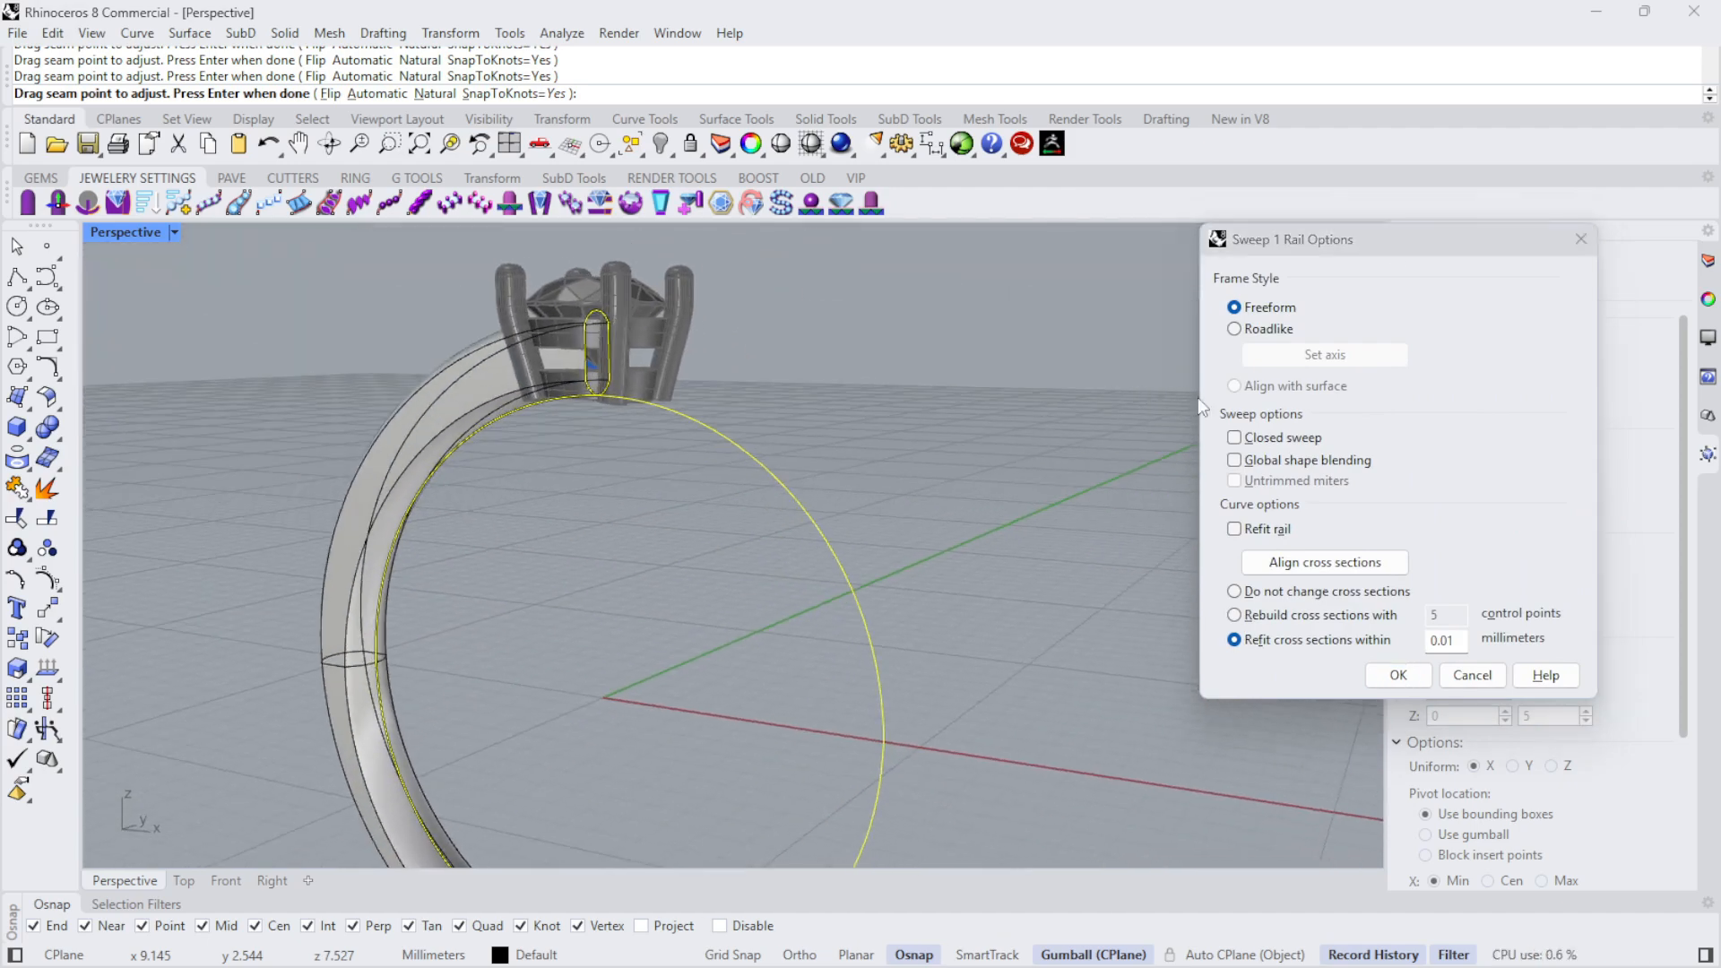
pyautogui.click(1233, 438)
pyautogui.moveTo(1024, 455); pyautogui.dragTo(703, 383, button='right')
pyautogui.scroll(-9, 702, 383)
pyautogui.scroll(10, 633, 637)
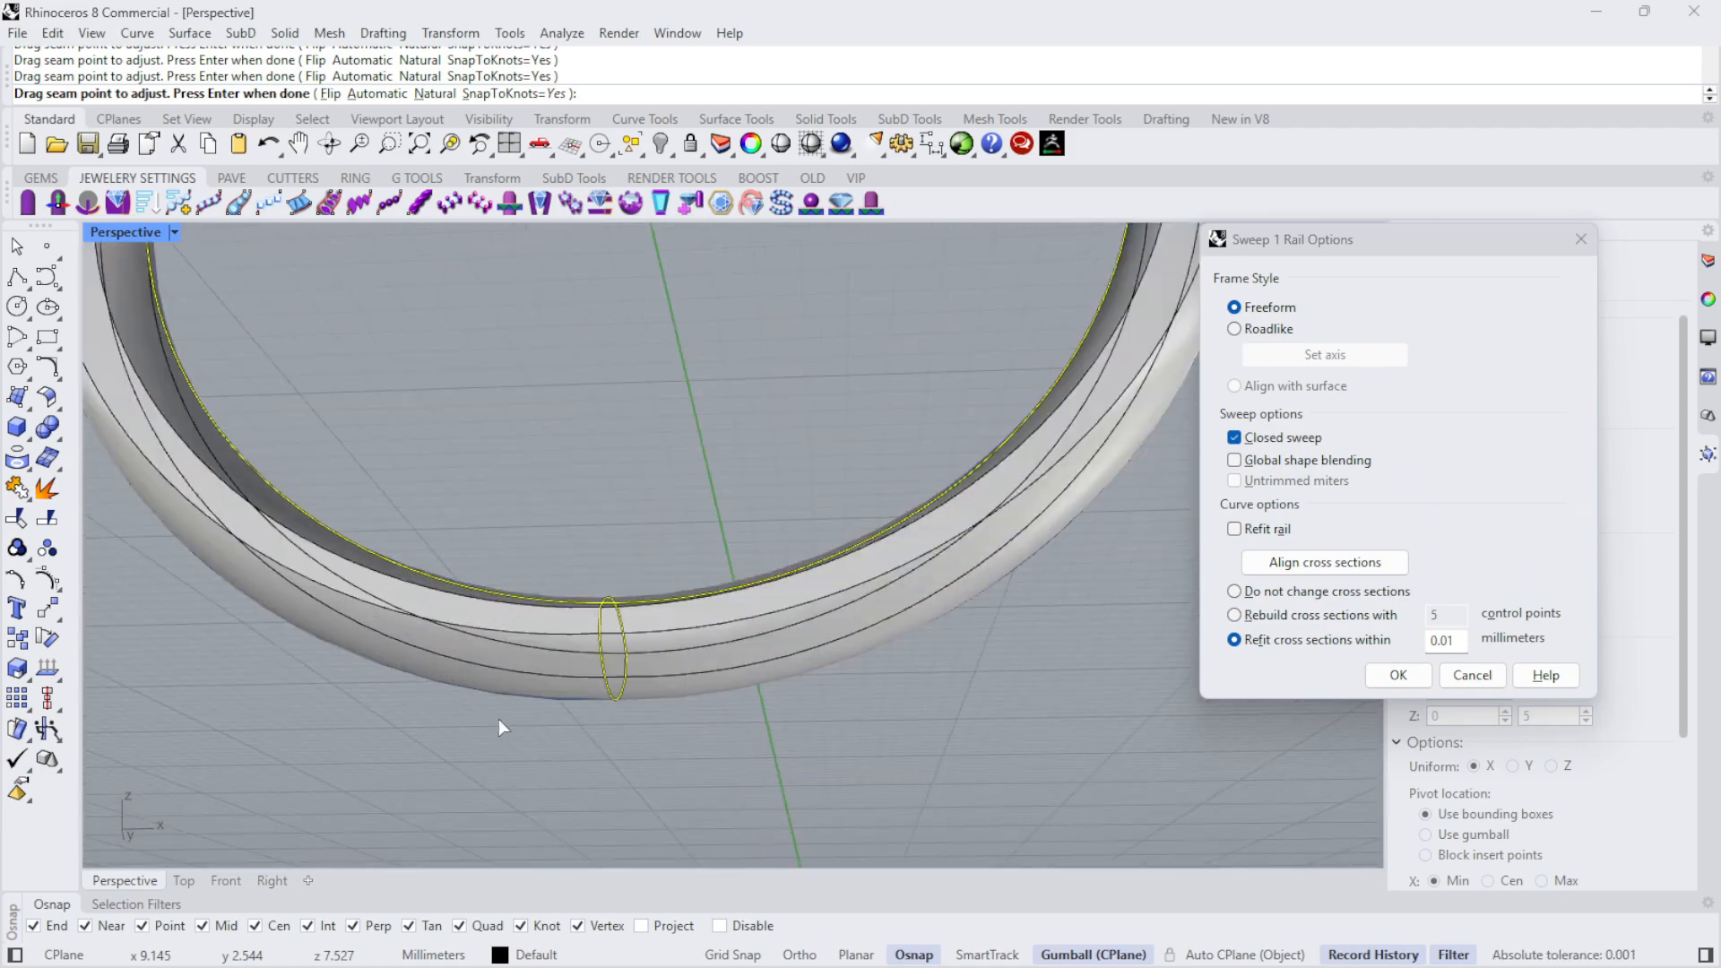
pyautogui.moveTo(503, 728); pyautogui.dragTo(766, 709, button='right')
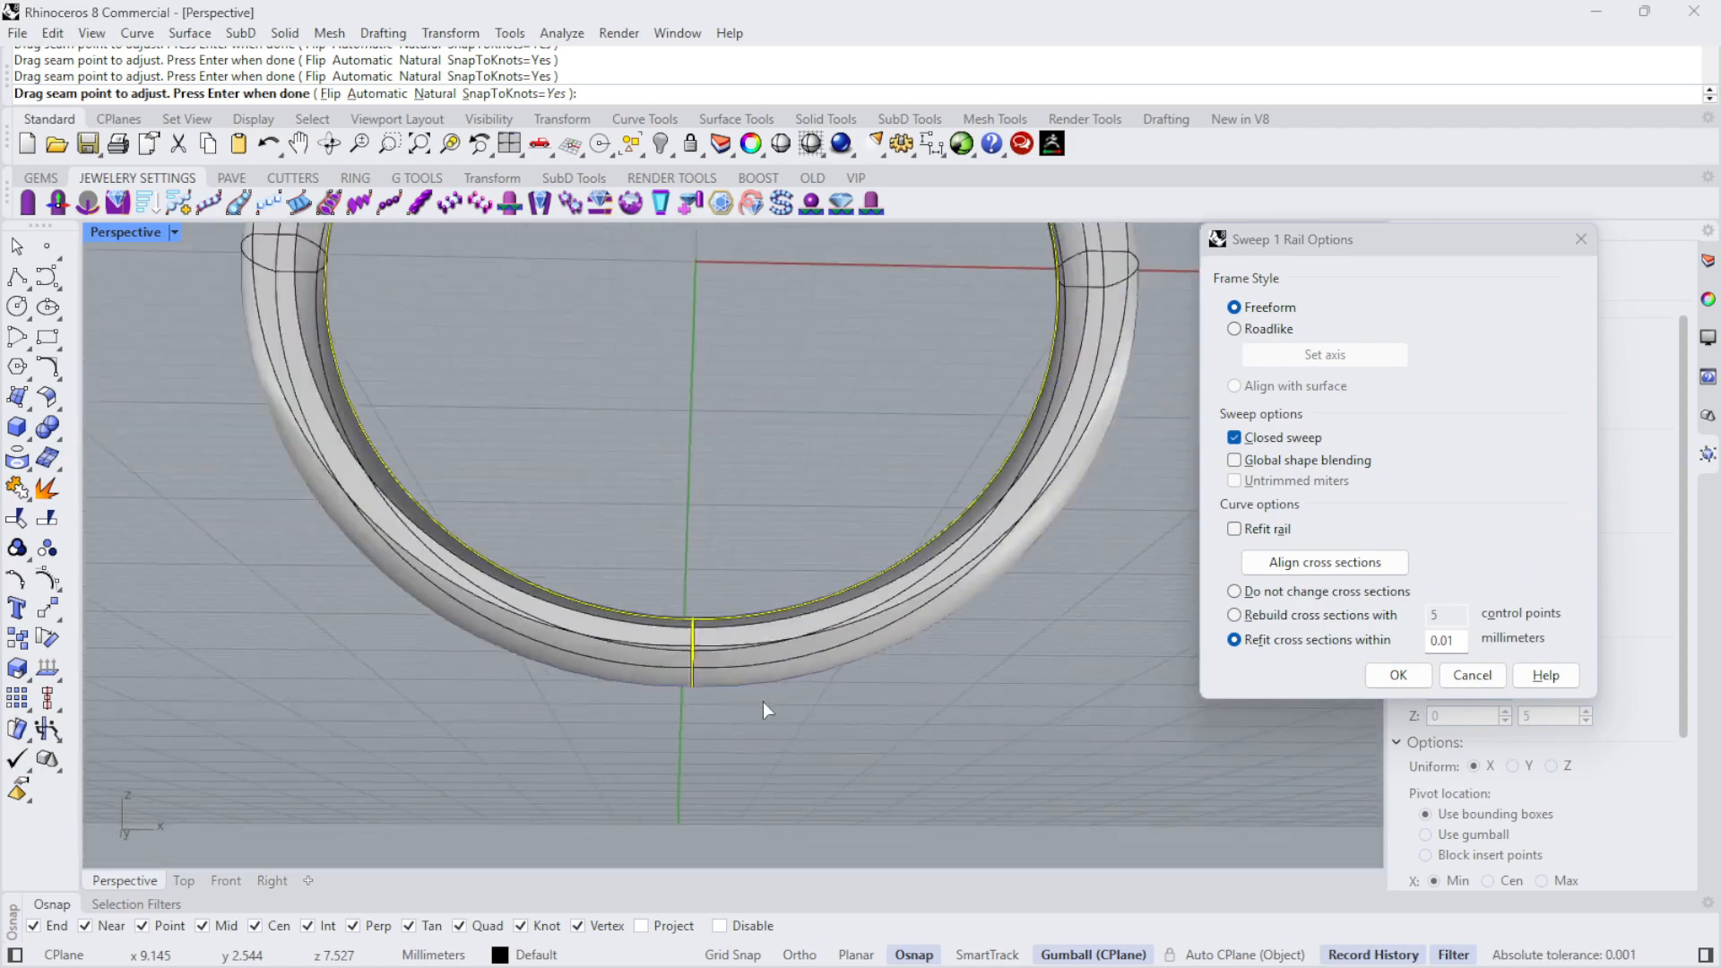
pyautogui.scroll(-6, 766, 710)
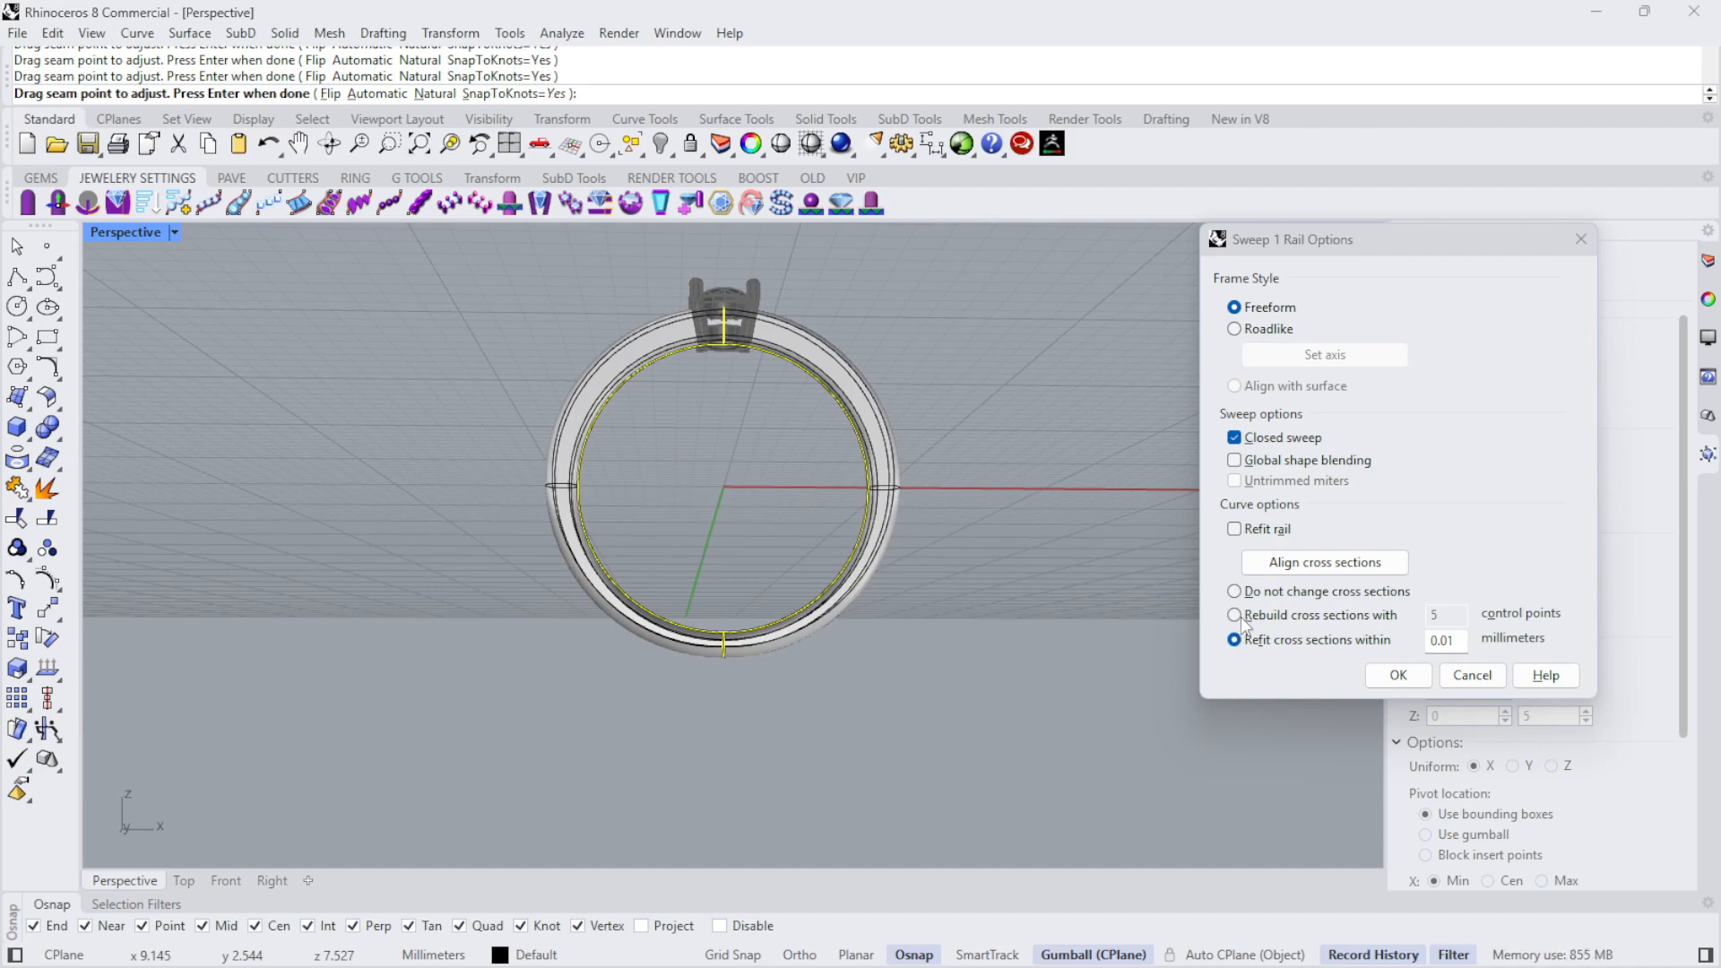
# - Try rebuilding the sweep's cross sections with 5 control points
pyautogui.click(1234, 614)
pyautogui.scroll(5, 879, 642)
pyautogui.moveTo(879, 642); pyautogui.dragTo(603, 639, button='right')
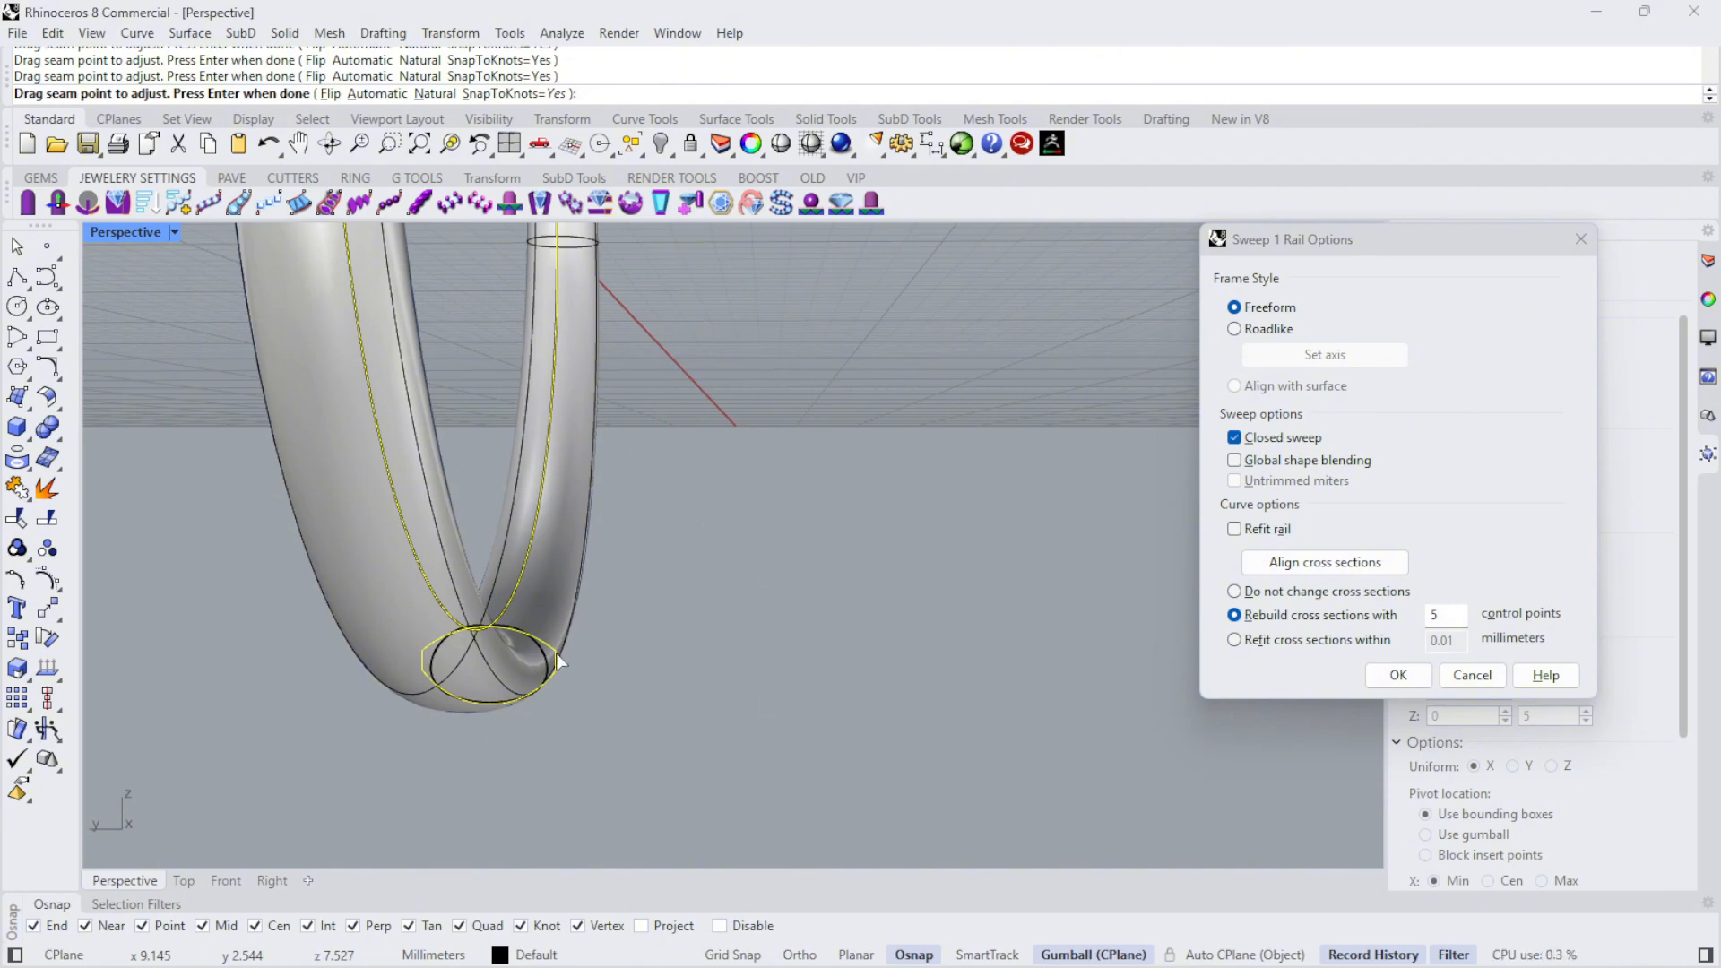
# - Refit the cross sections within 0.01 mm and create the closed band sweep
pyautogui.click(1245, 641)
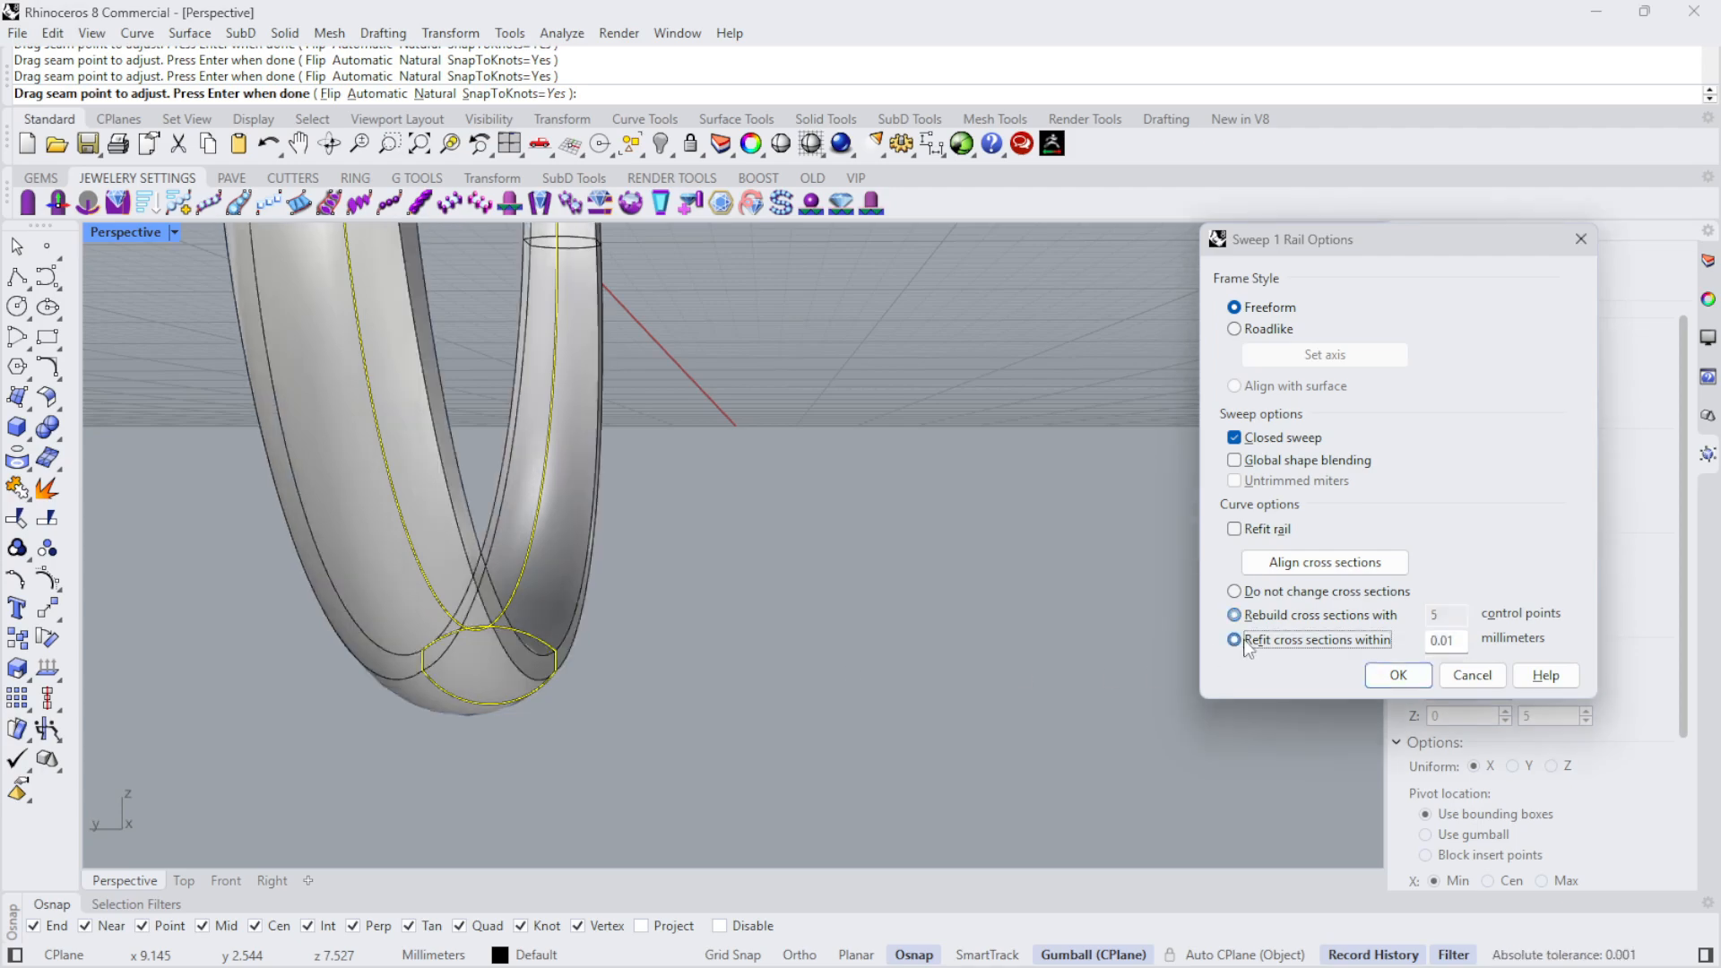
pyautogui.moveTo(1022, 602); pyautogui.dragTo(754, 607, button='right')
pyautogui.scroll(-8, 582, 767)
pyautogui.scroll(5, 612, 404)
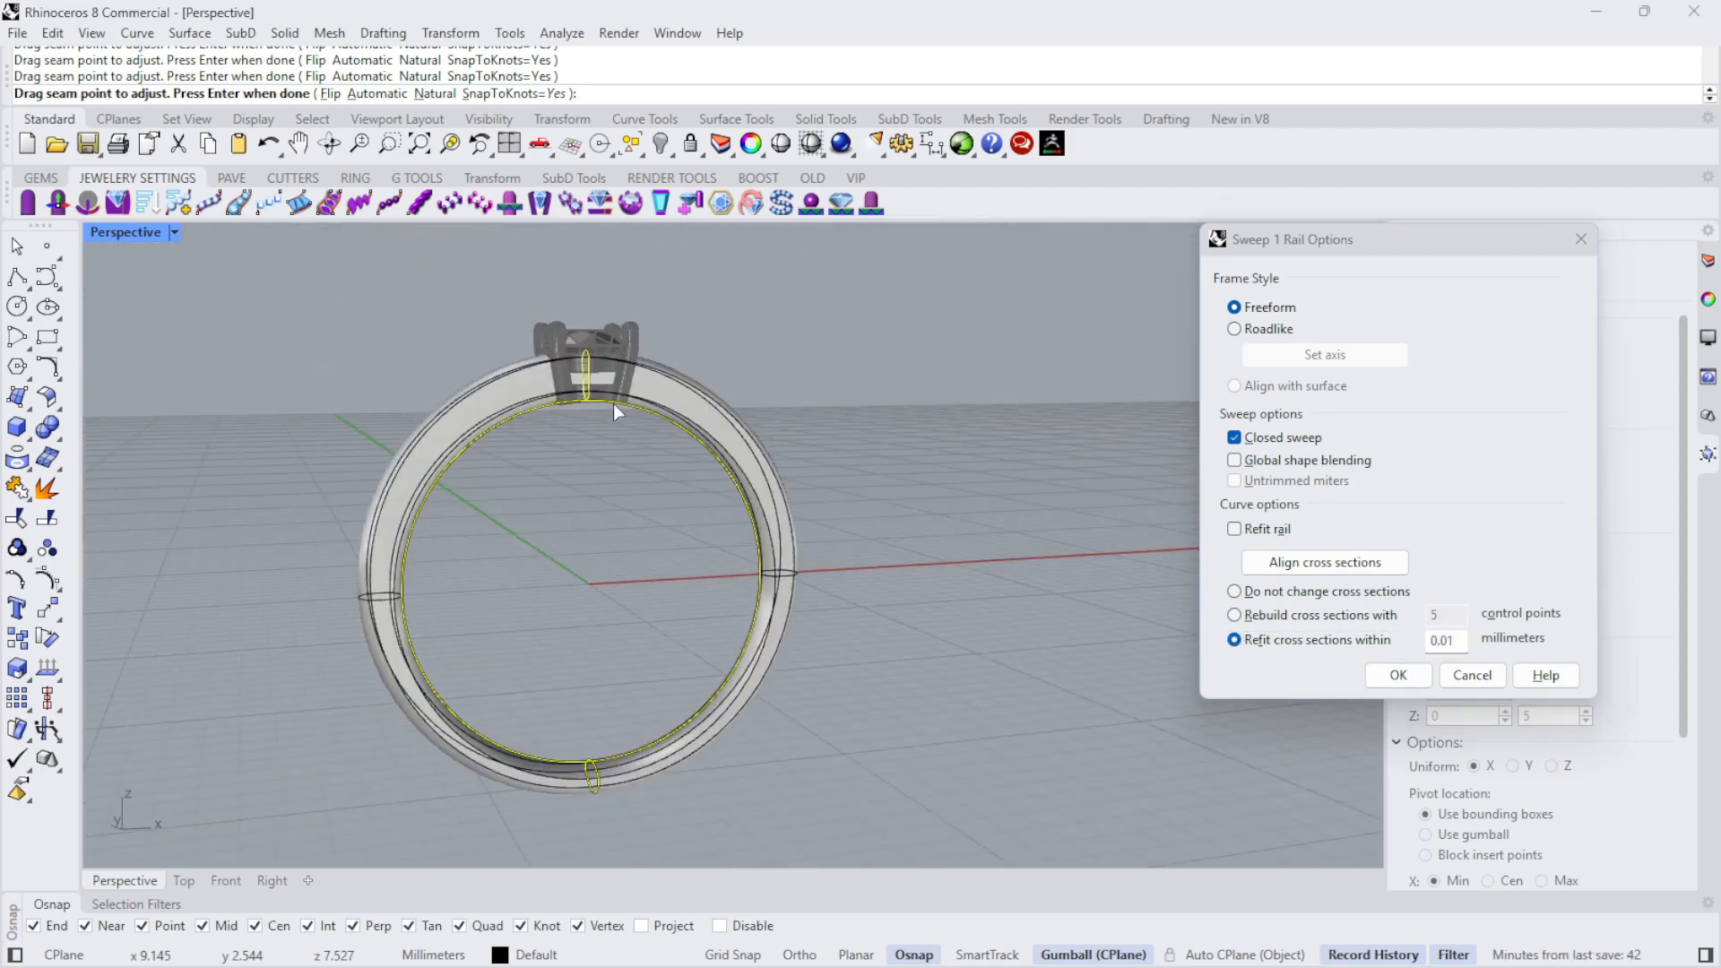
pyautogui.click(1396, 675)
pyautogui.moveTo(1102, 534); pyautogui.dragTo(377, 480, button='right')
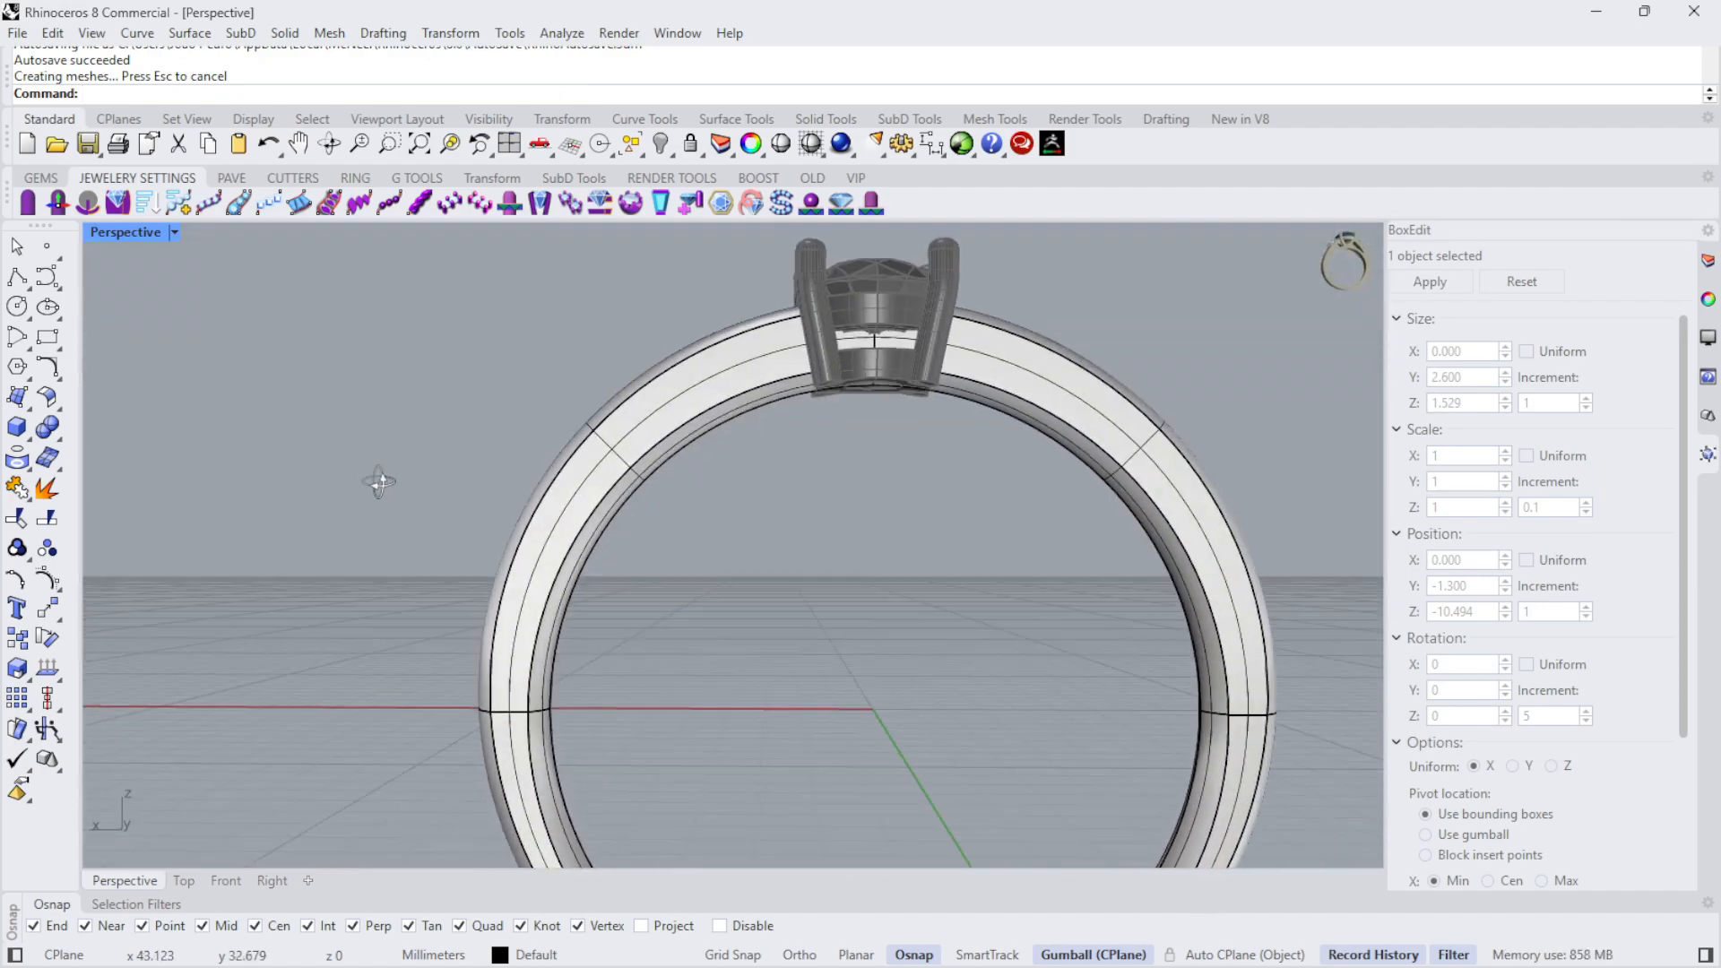
pyautogui.scroll(5, 835, 361)
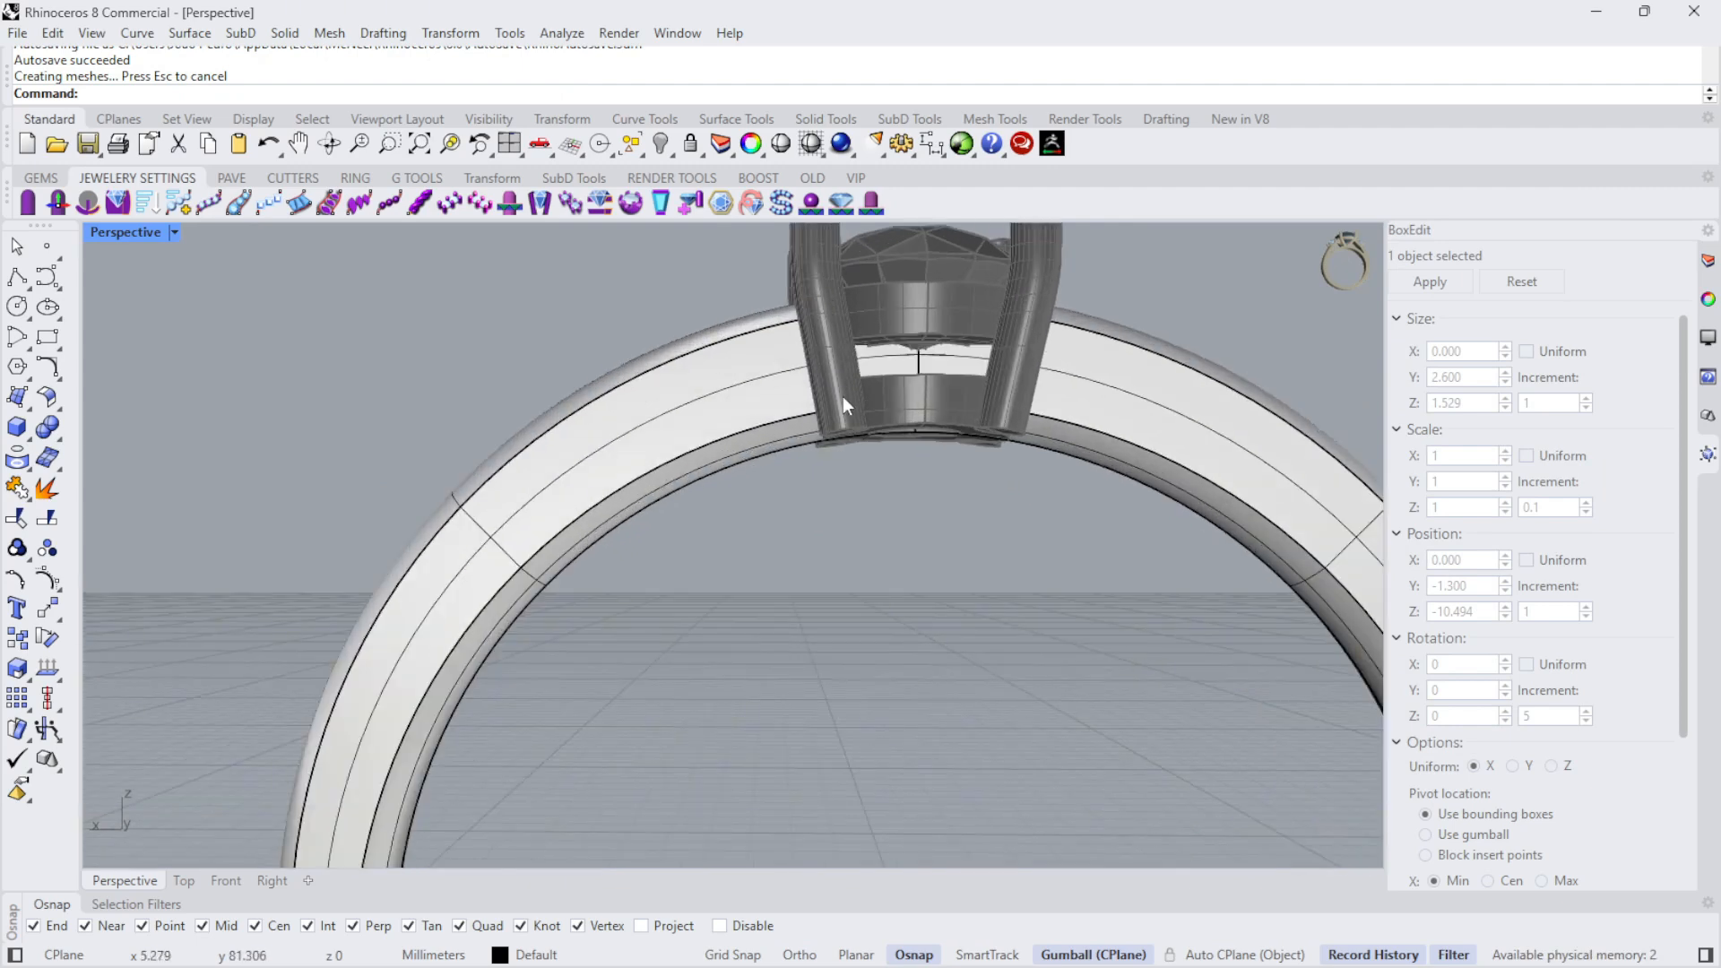
# - Switch from the maximized Perspective viewport to a maximized Front viewport
pyautogui.doubleClick(121, 232)
pyautogui.click(386, 678)
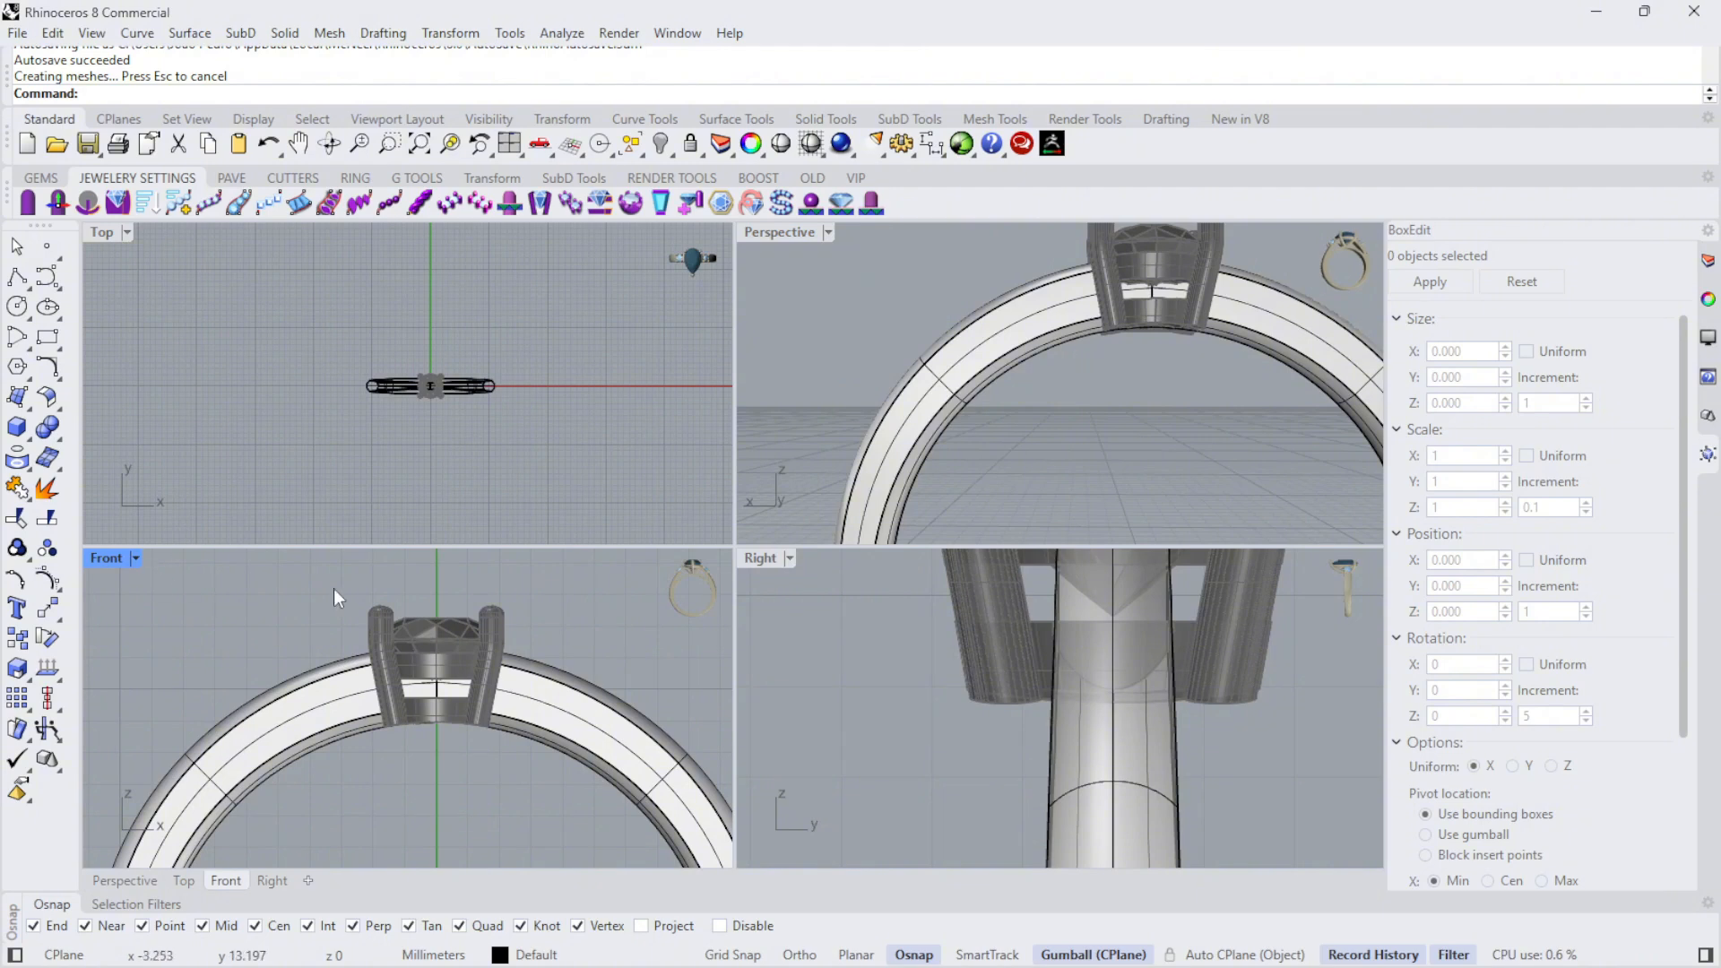
pyautogui.doubleClick(111, 558)
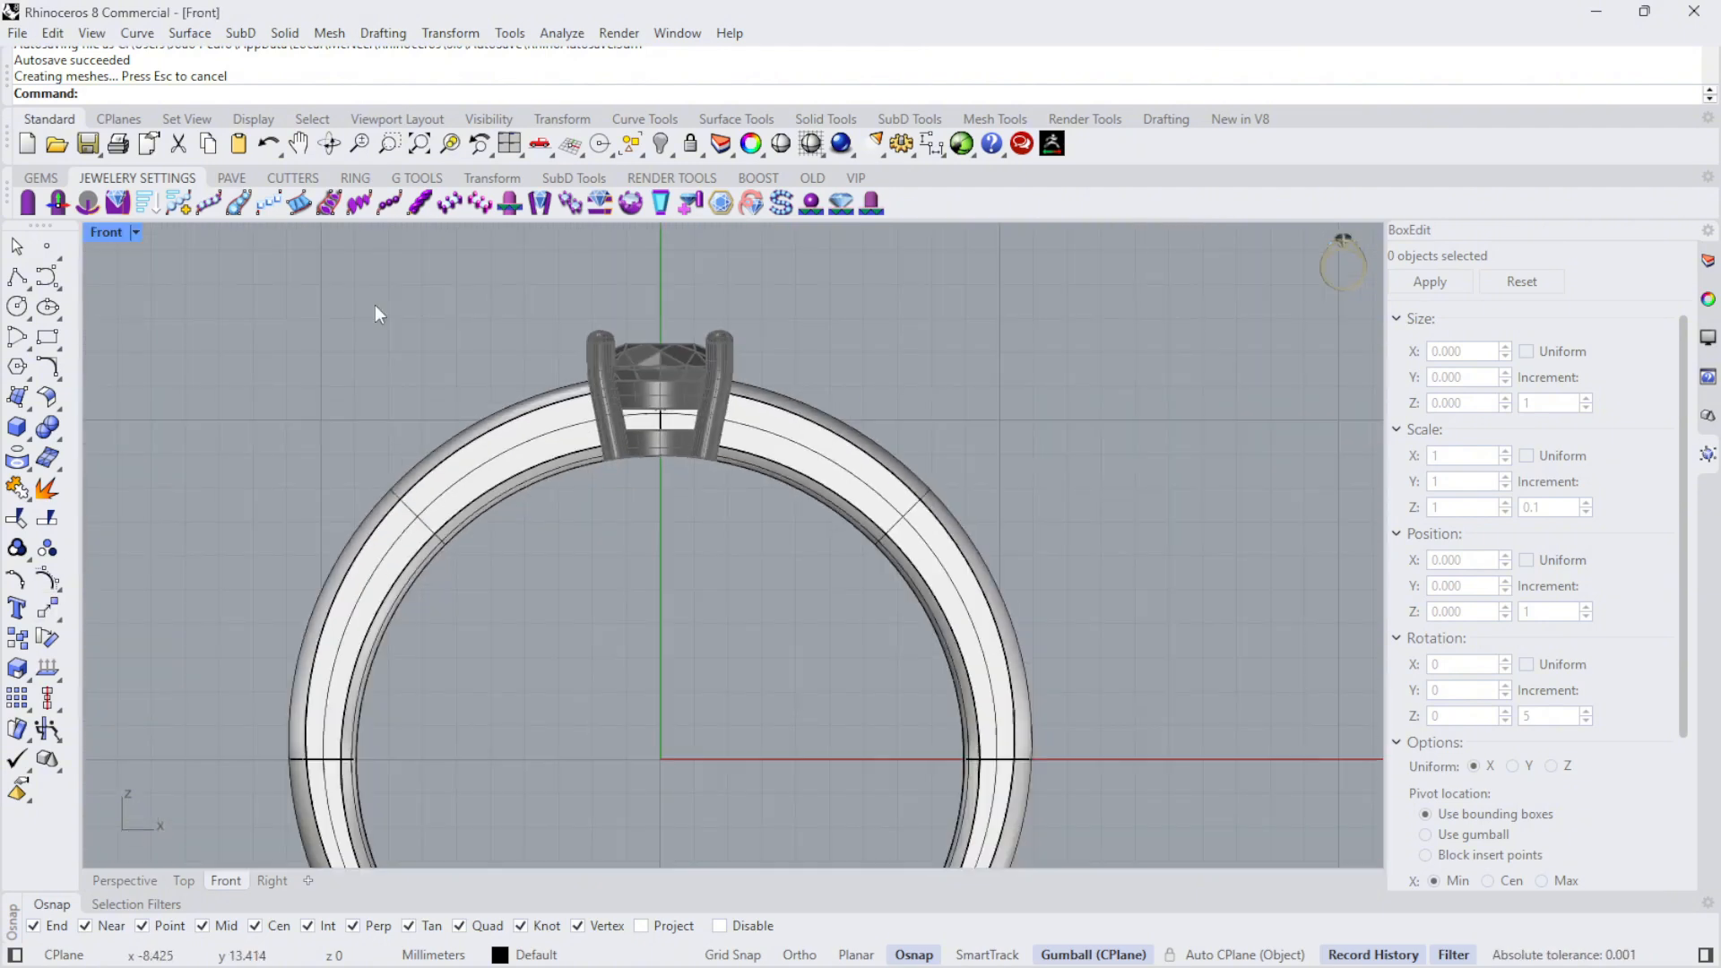
# - Draw a straight polyline about 13.8 mm long from the origin up through the left prong to just above the head
pyautogui.click(17, 280)
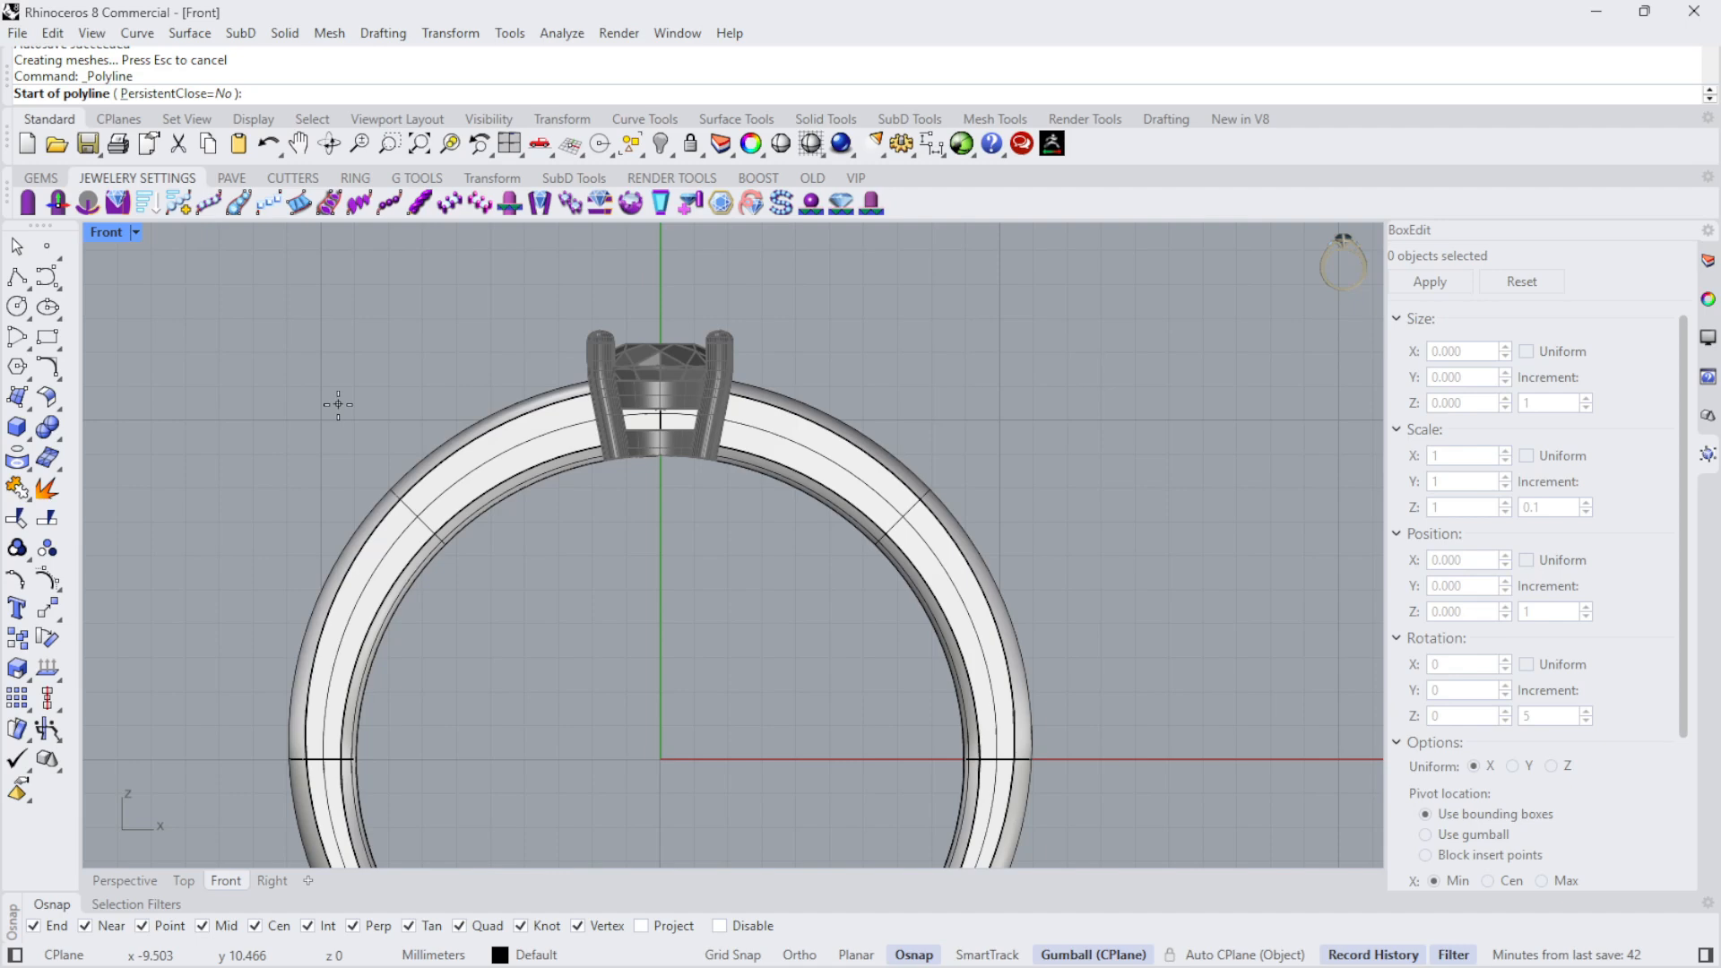
pyautogui.write('0')
pyautogui.press('Return')
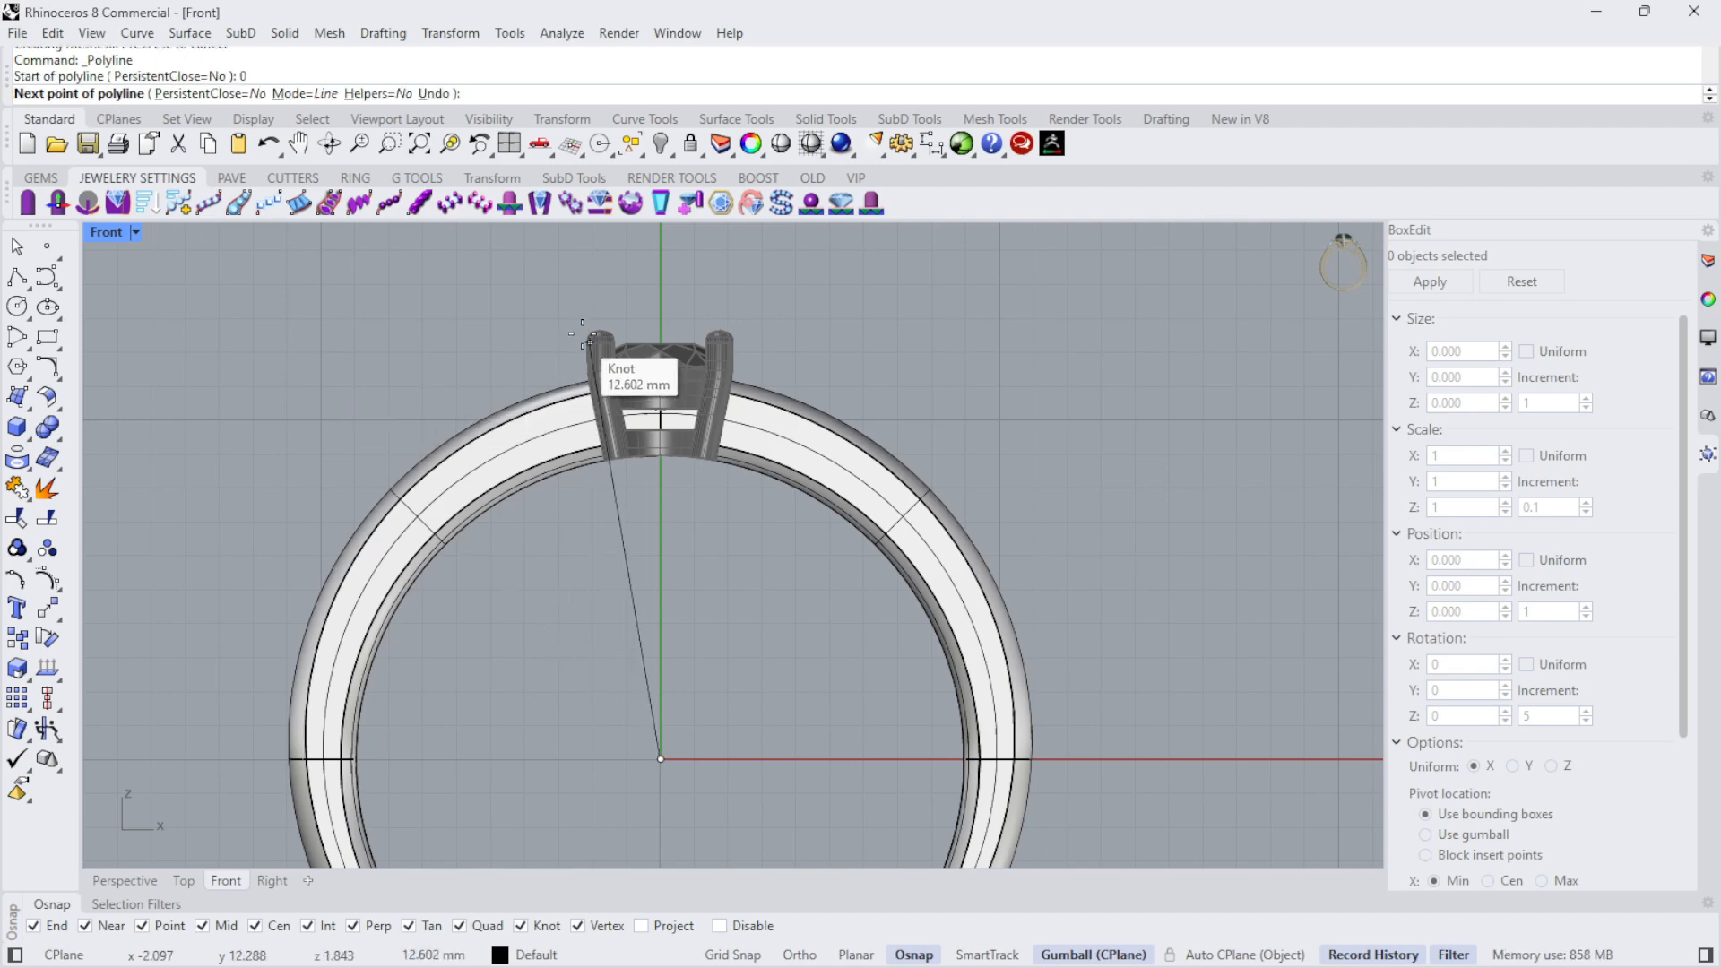
pyautogui.scroll(2, 595, 339)
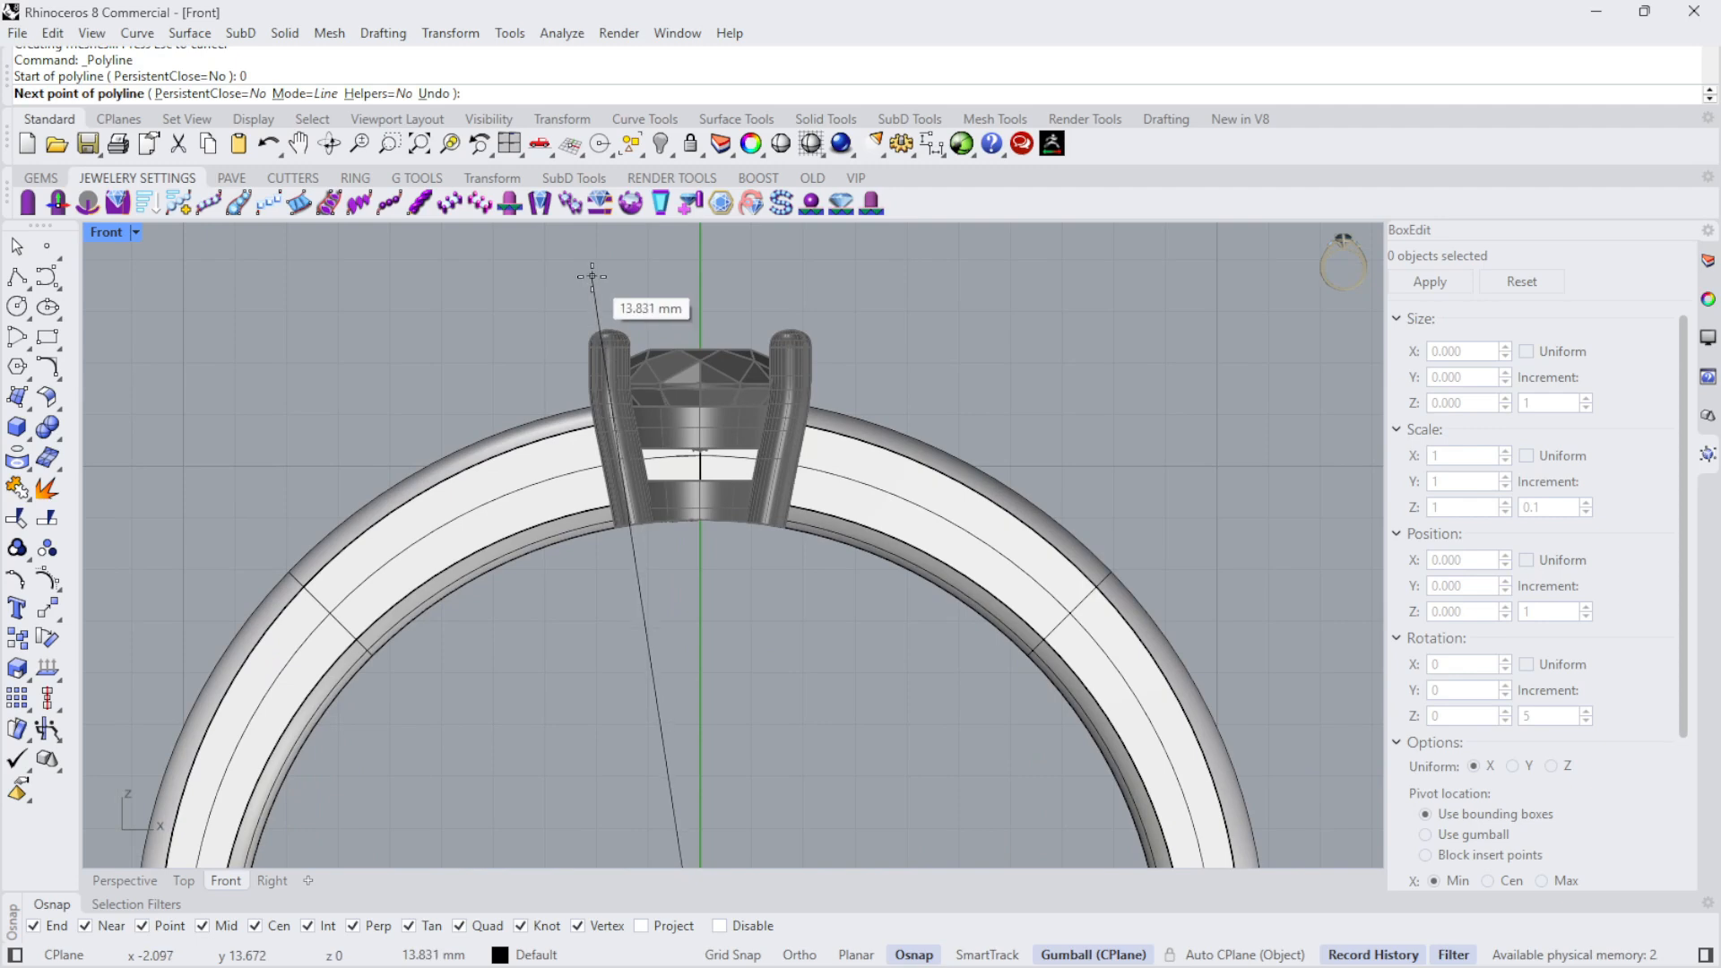
pyautogui.click(591, 276)
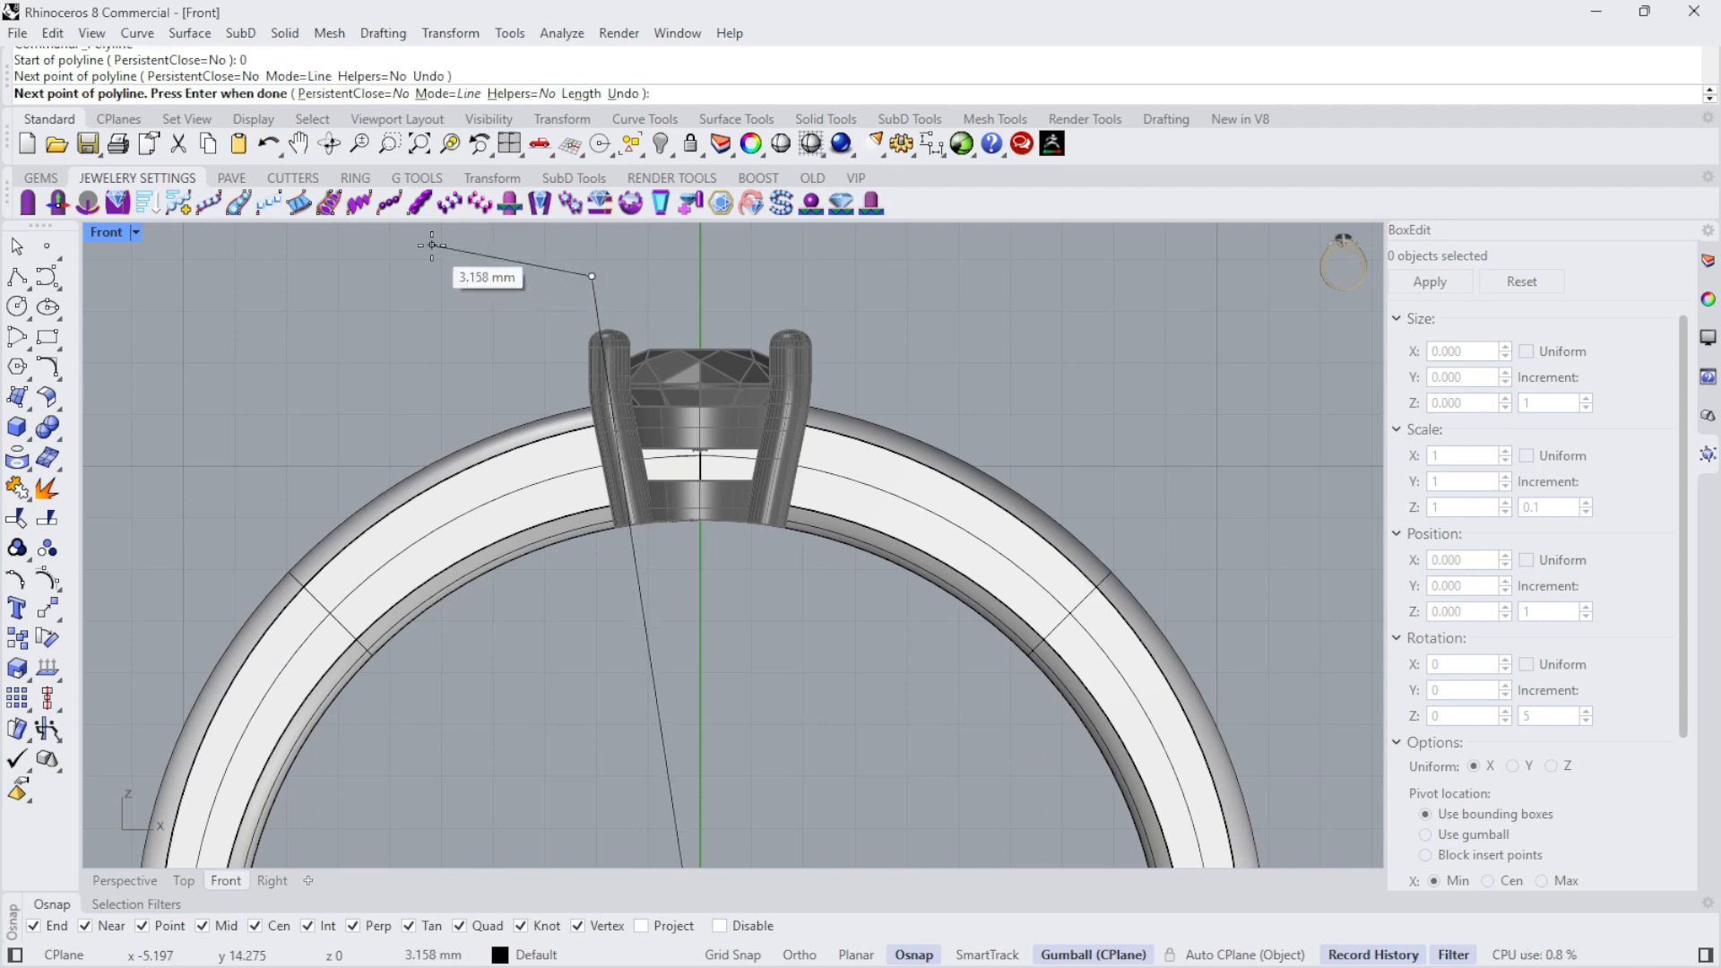
pyautogui.press('Return')
# - Mirror a copy of the slanted line across the vertical axis through the origin
pyautogui.click(595, 280)
pyautogui.scroll(-5, 660, 269)
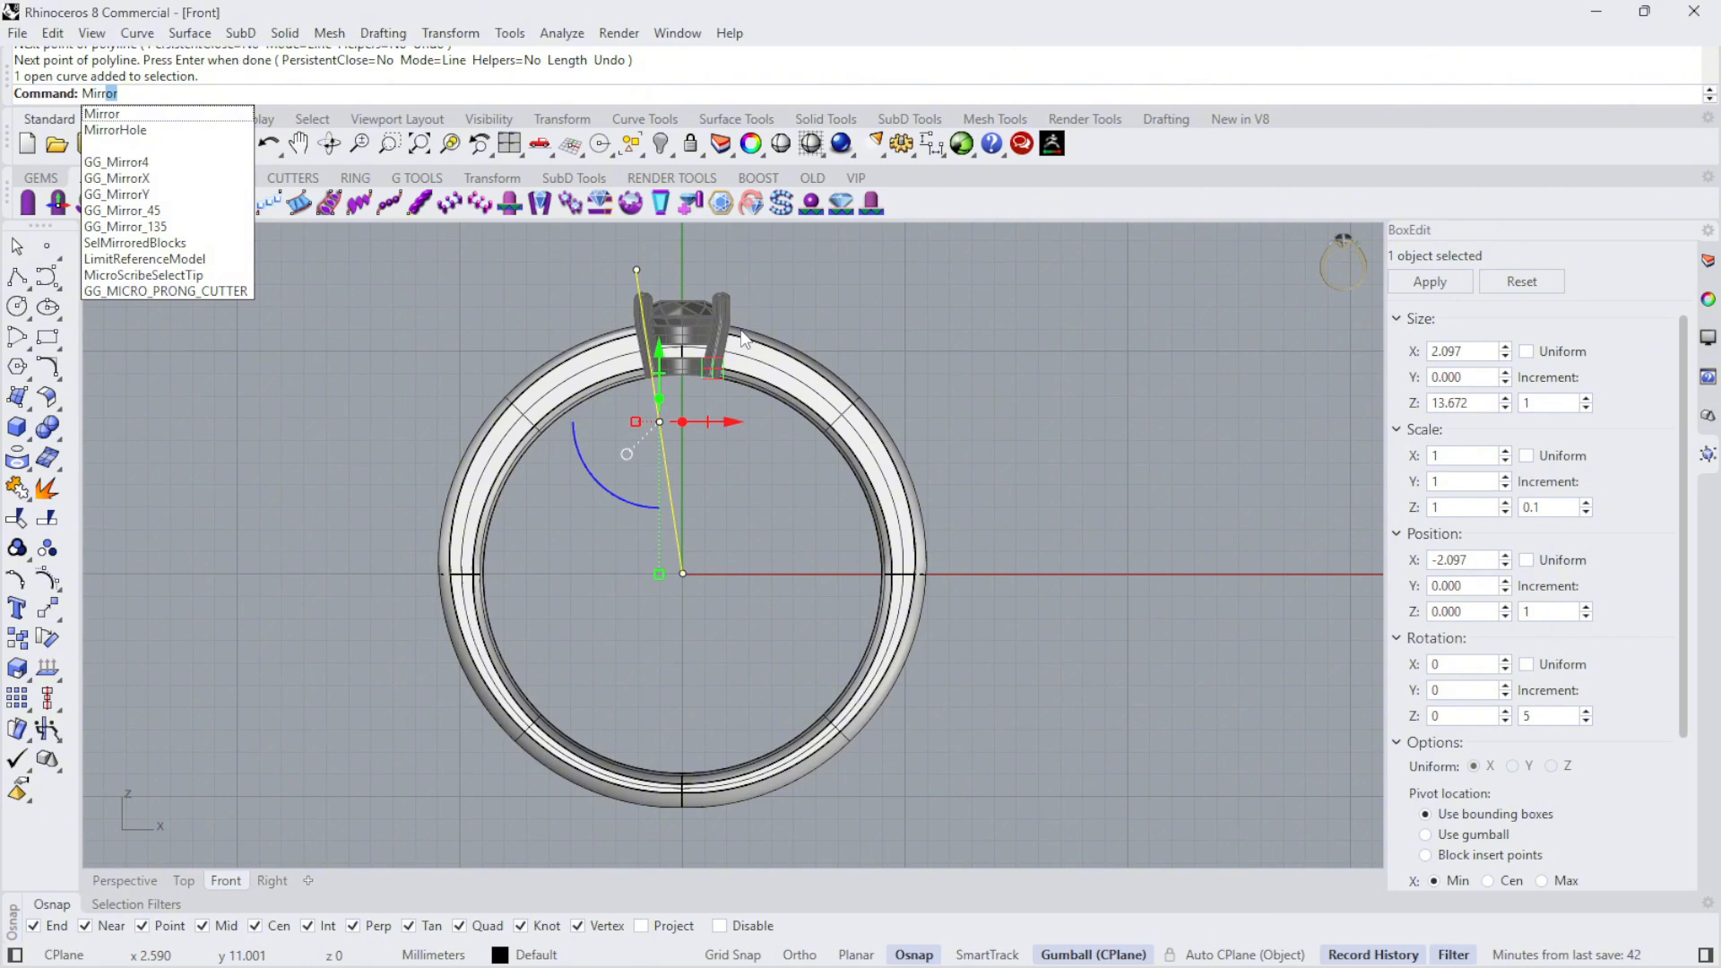
pyautogui.press('Return')
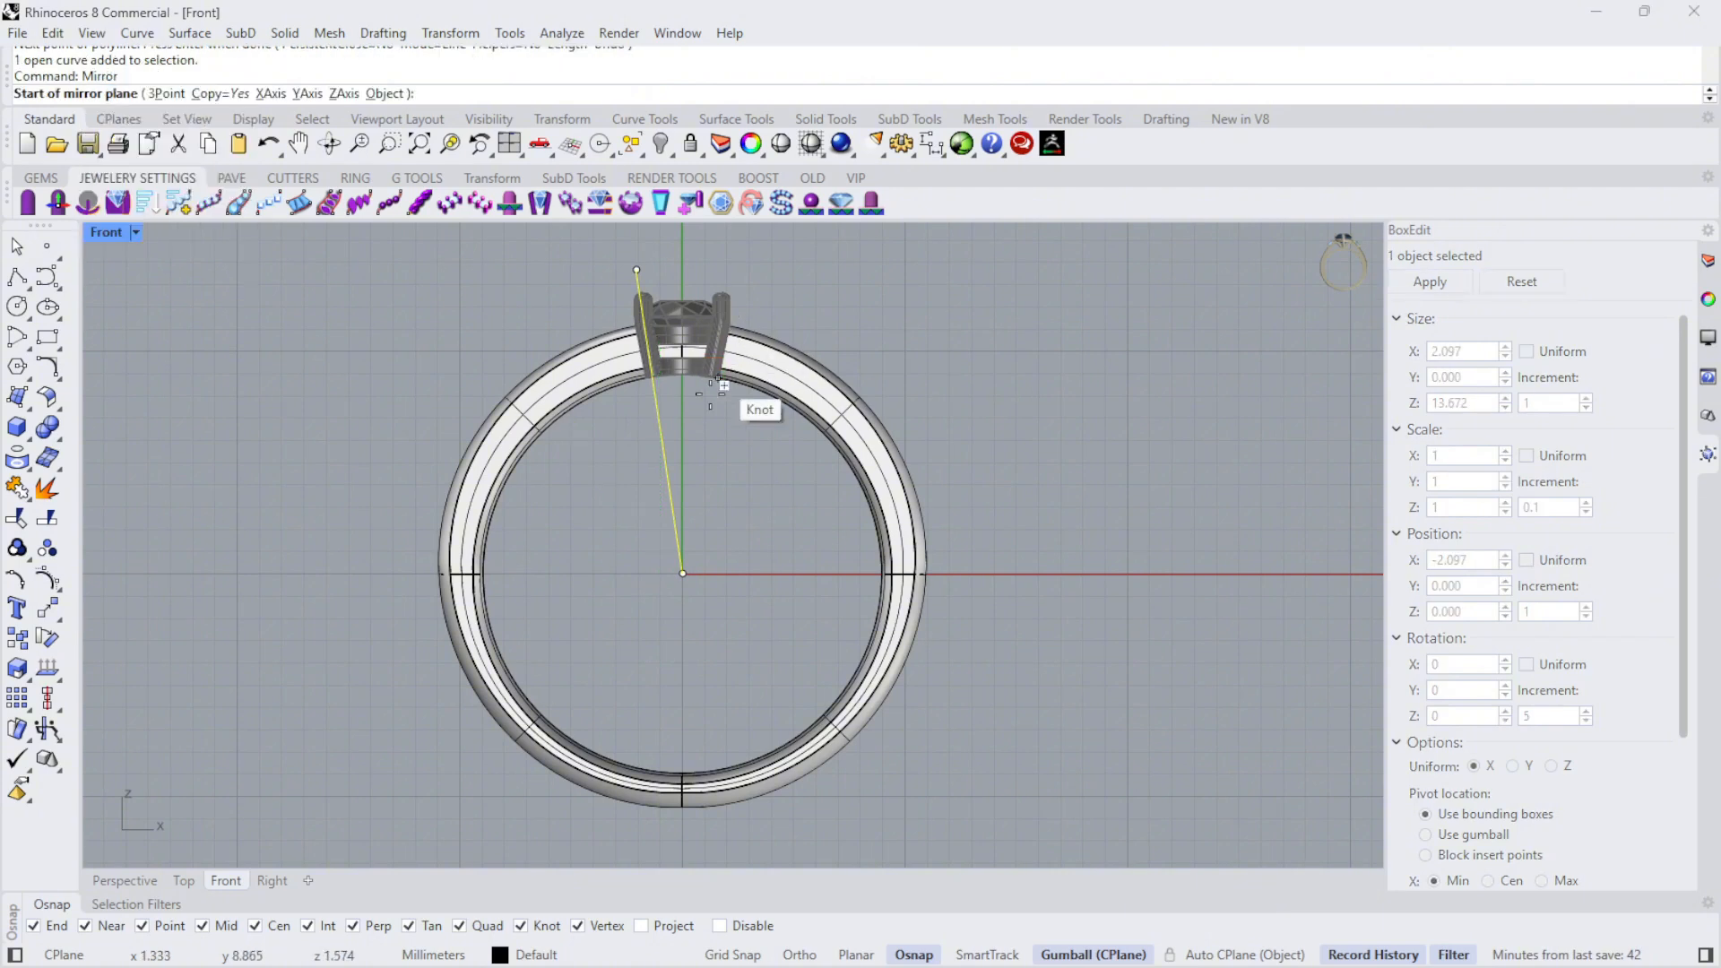
pyautogui.click(682, 572)
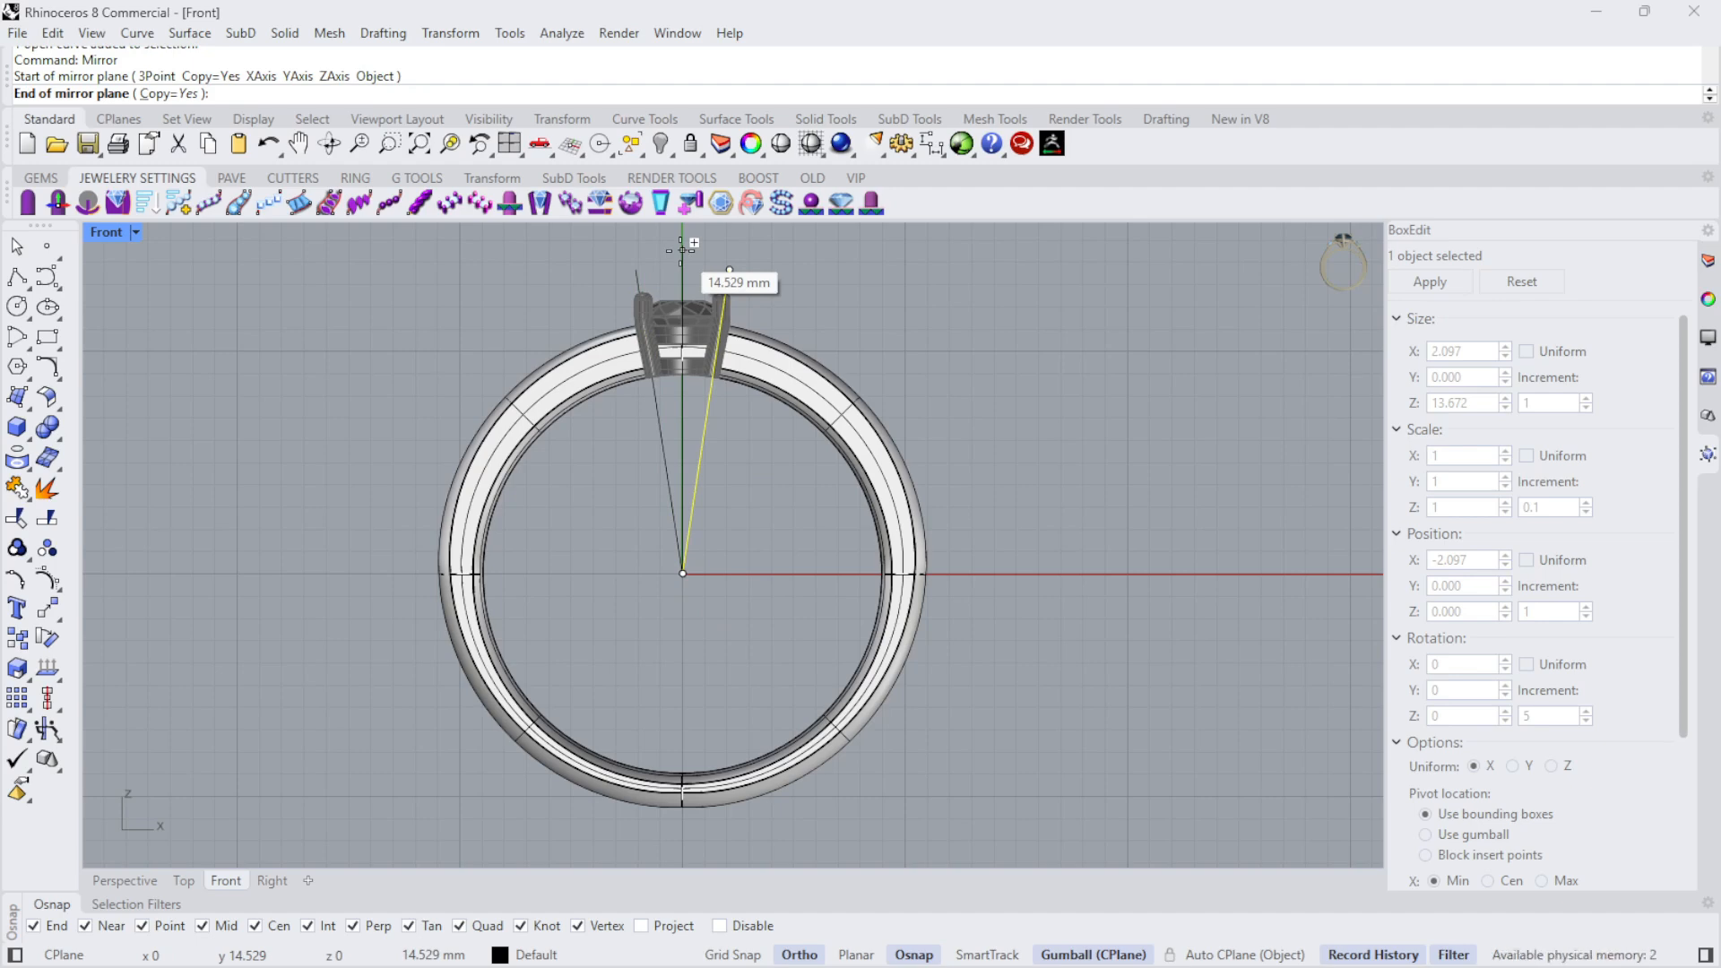
pyautogui.click(682, 250)
# - Trim away the band section between the two slanted lines beneath the diamond, and delete both cutting lines
pyautogui.scroll(3, 636, 262)
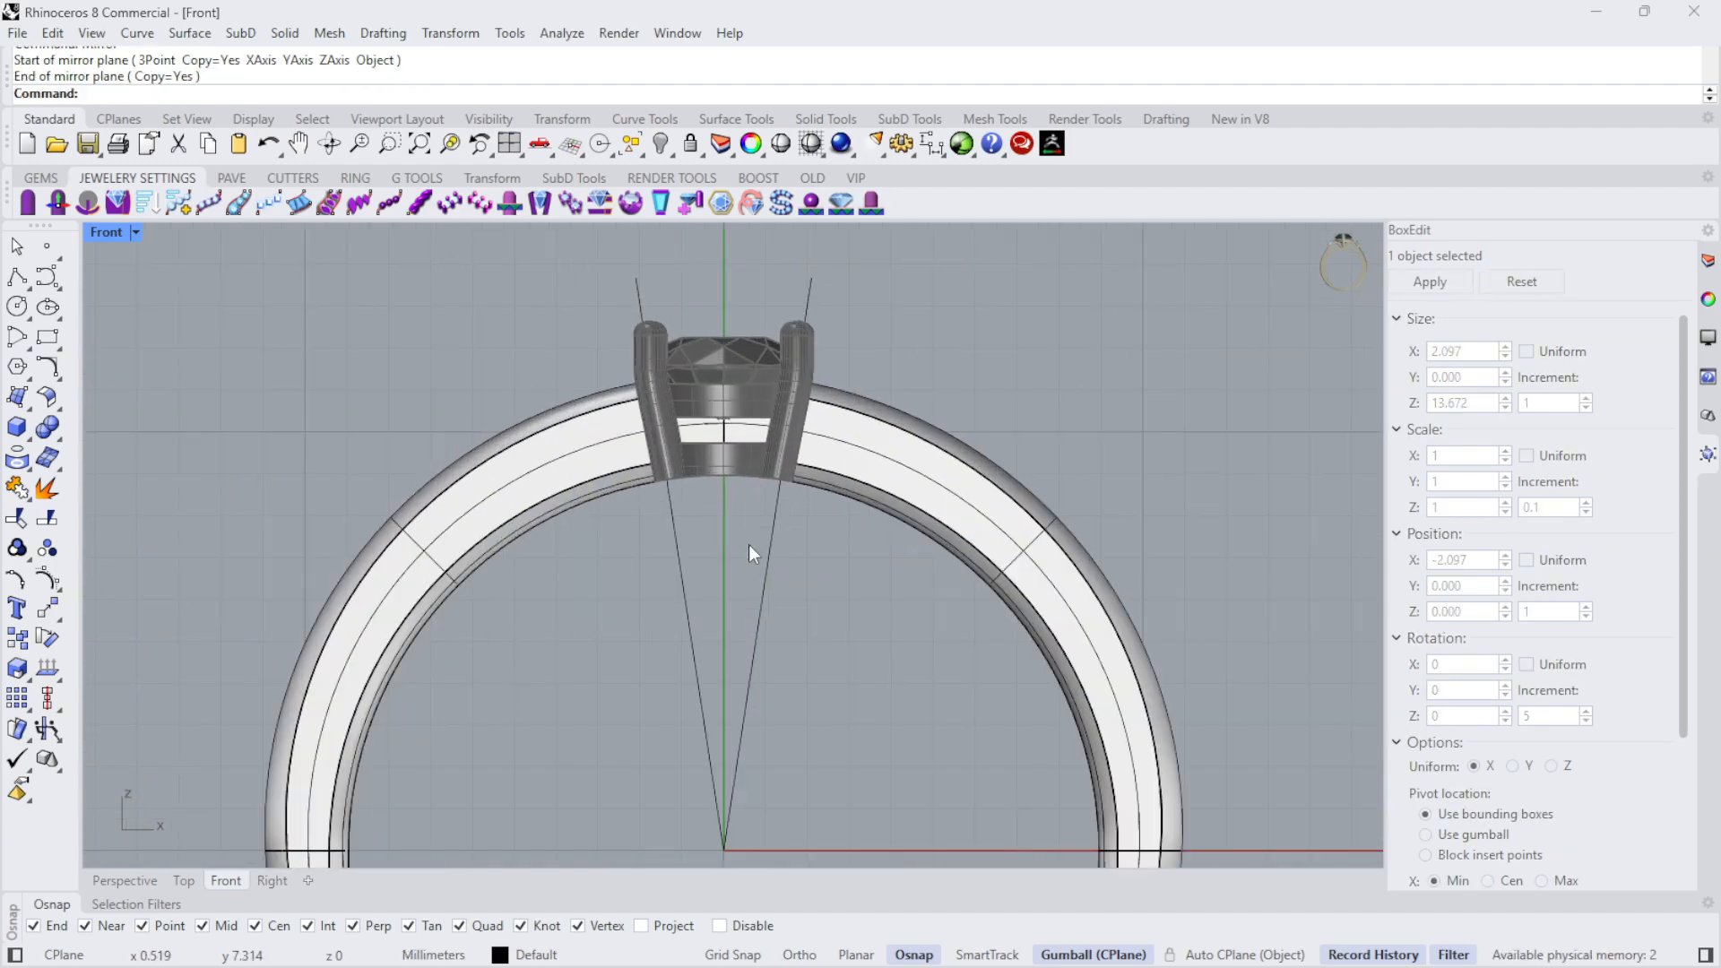
pyautogui.click(770, 542)
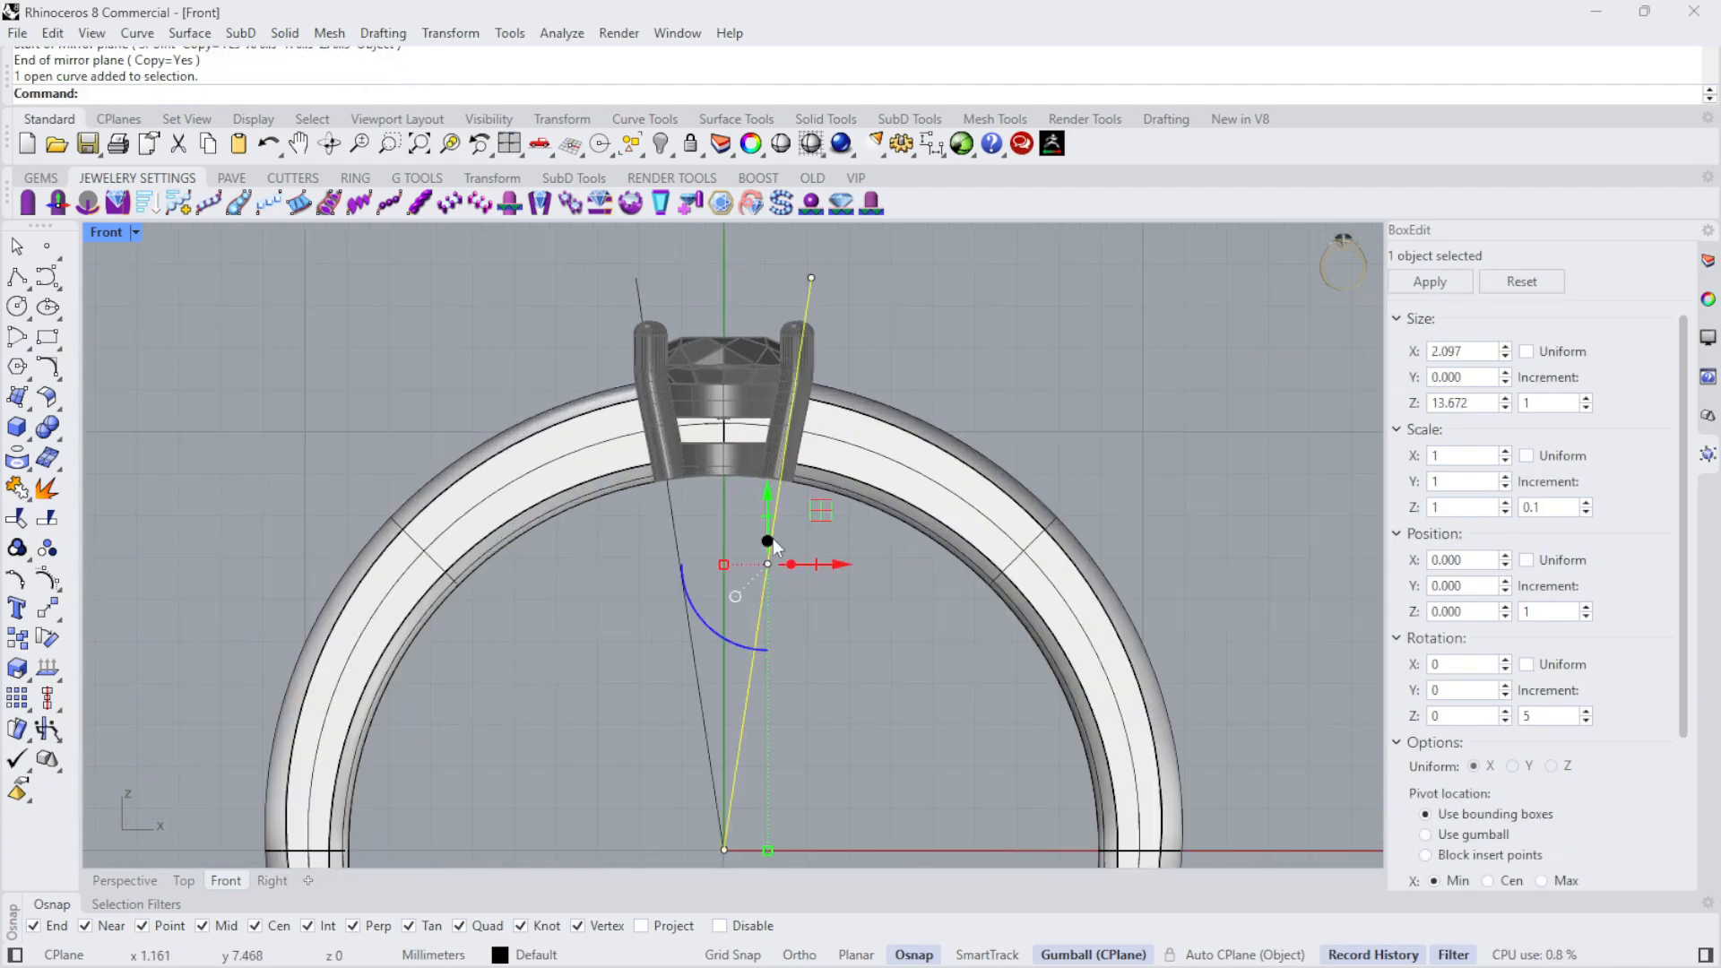
pyautogui.keyDown('shift'); pyautogui.click(669, 531); pyautogui.keyUp('shift')
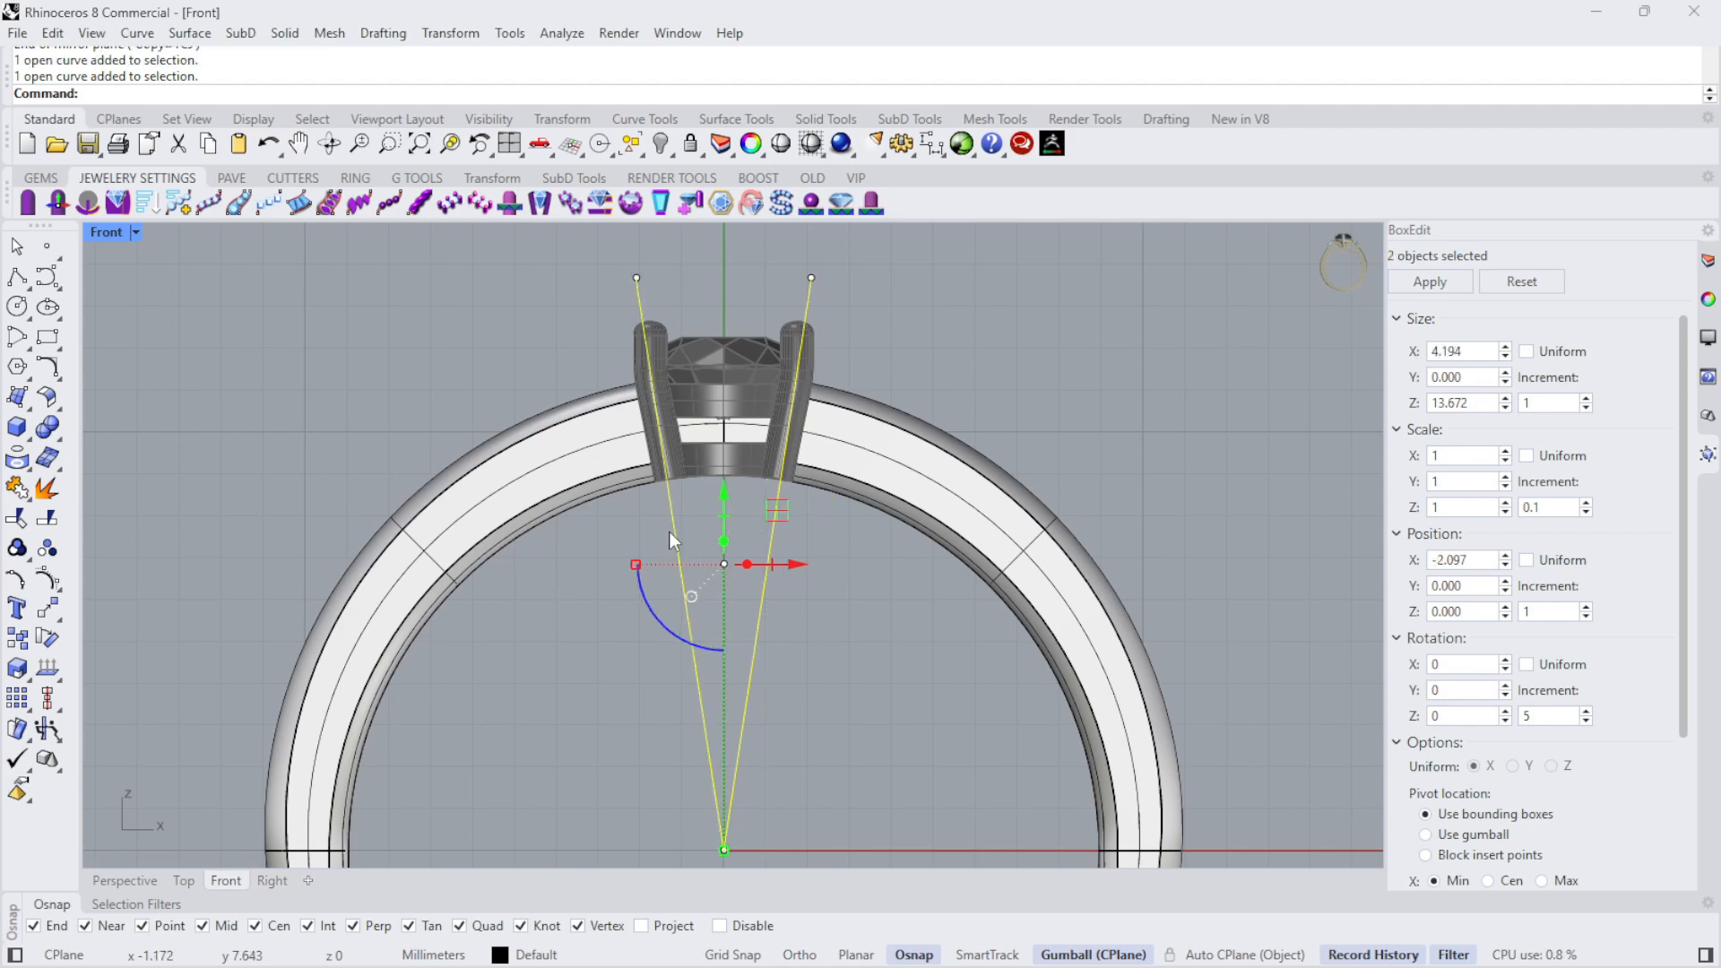
pyautogui.click(18, 518)
pyautogui.scroll(4, 753, 418)
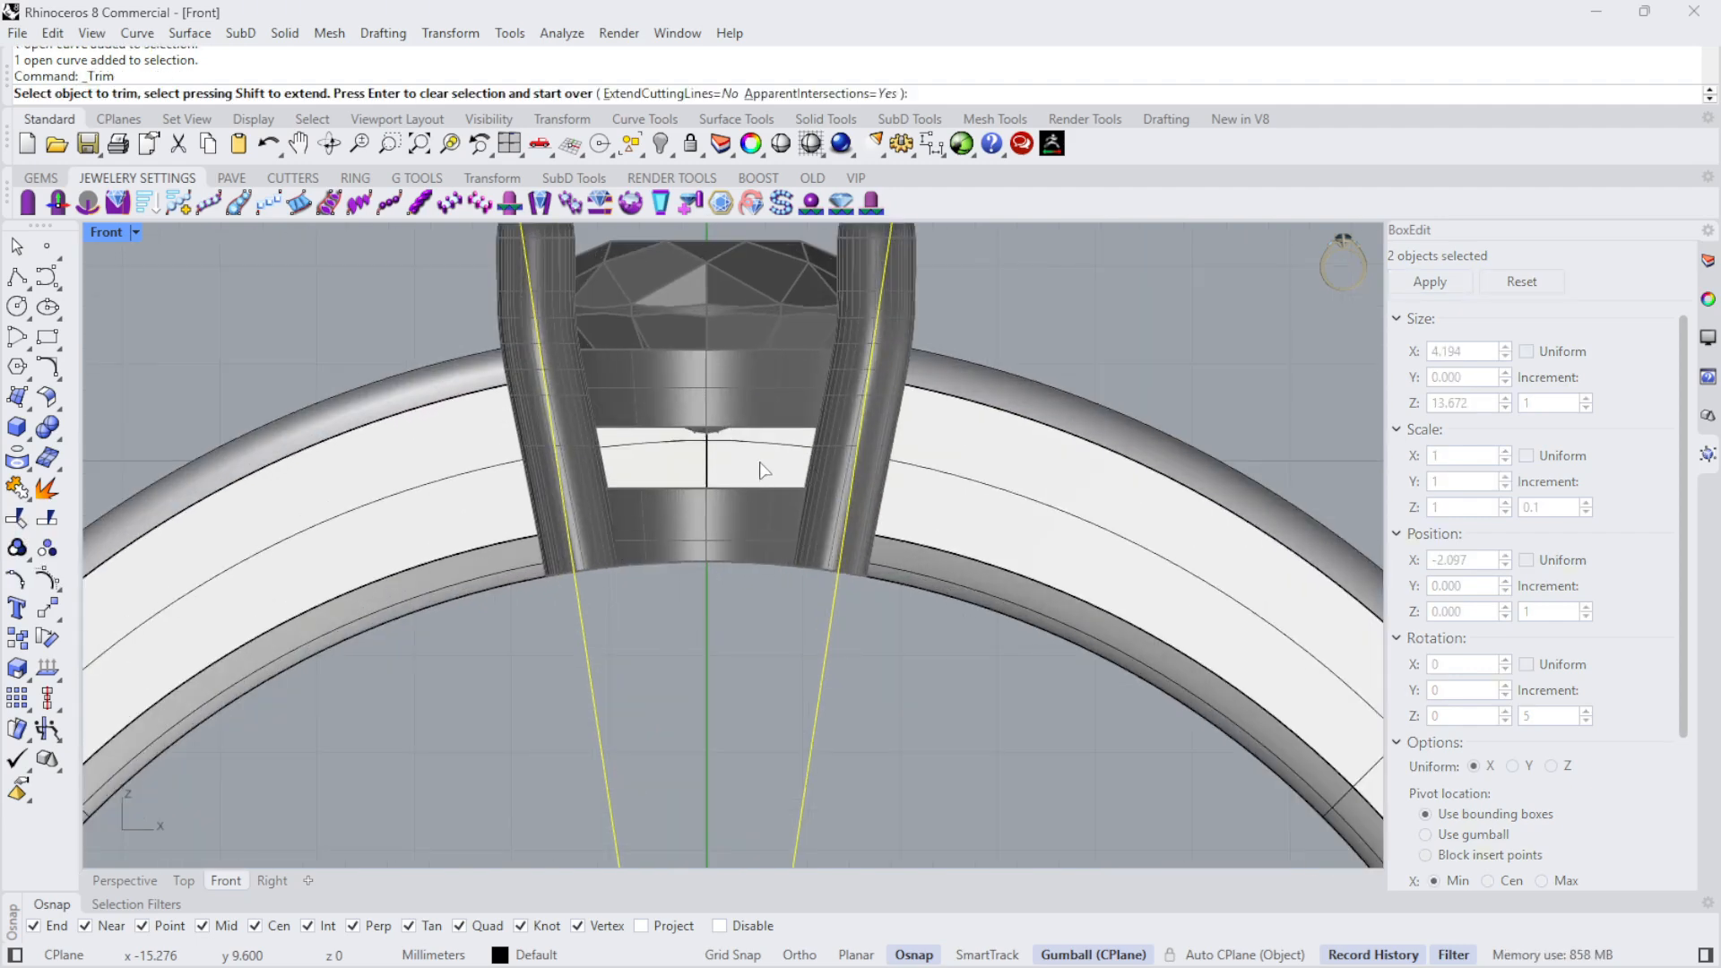
pyautogui.click(766, 471)
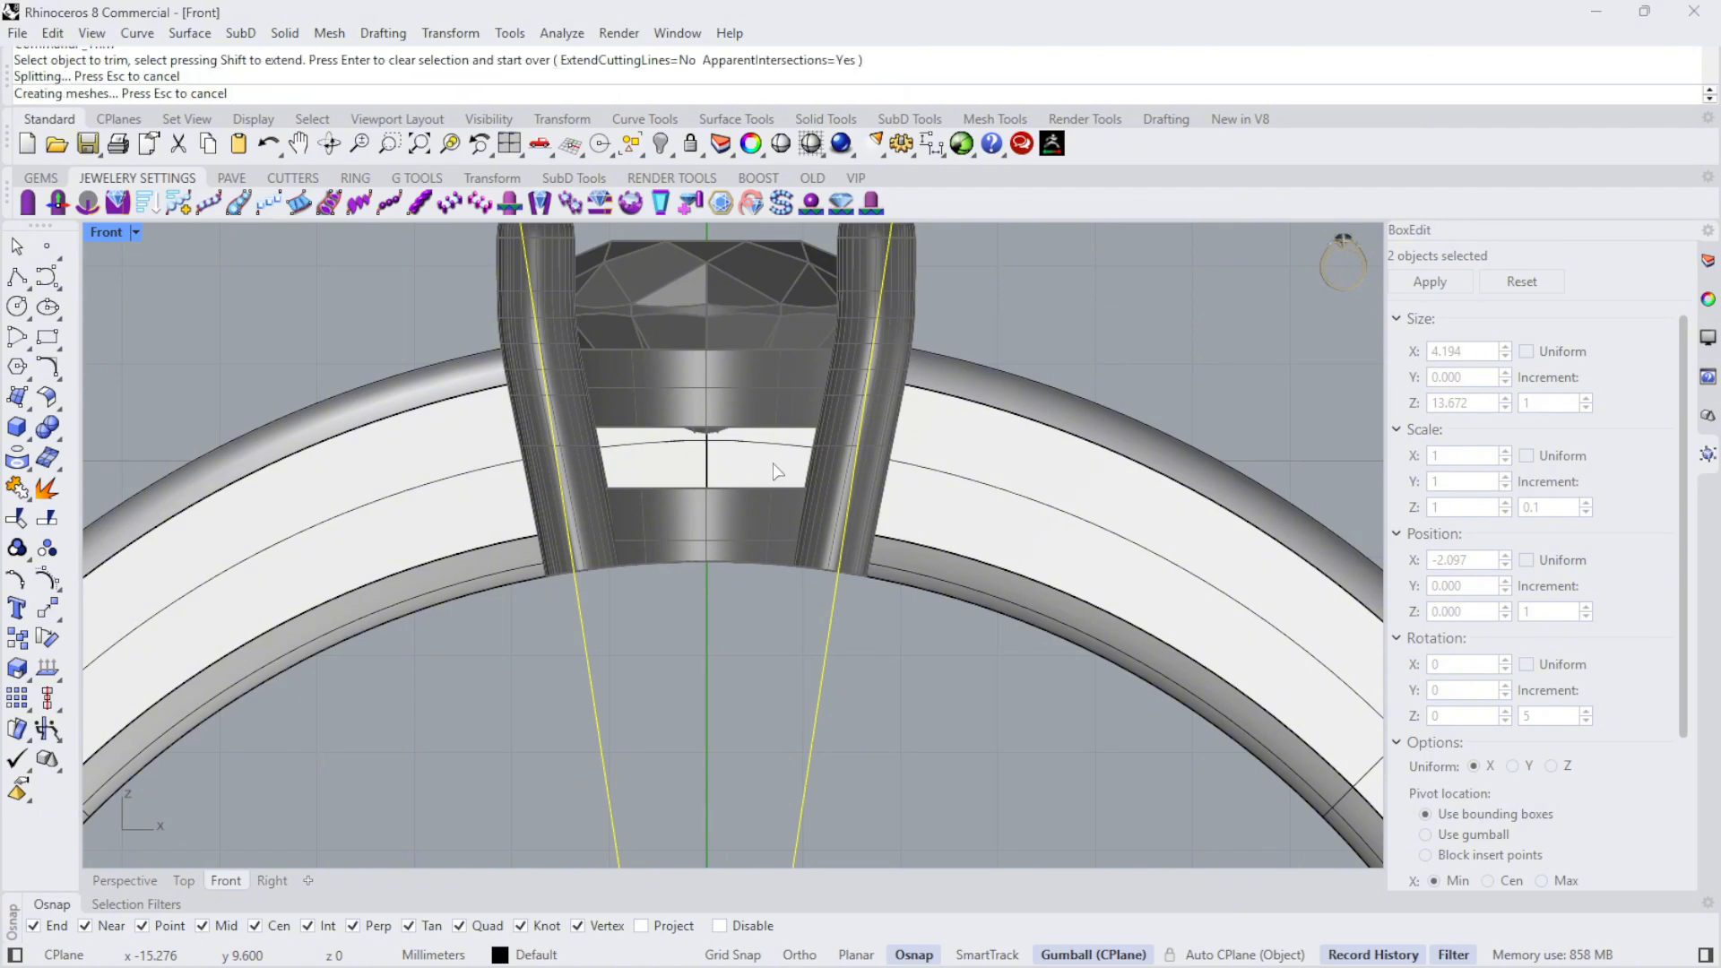
pyautogui.press('Return')
pyautogui.scroll(-4, 1014, 375)
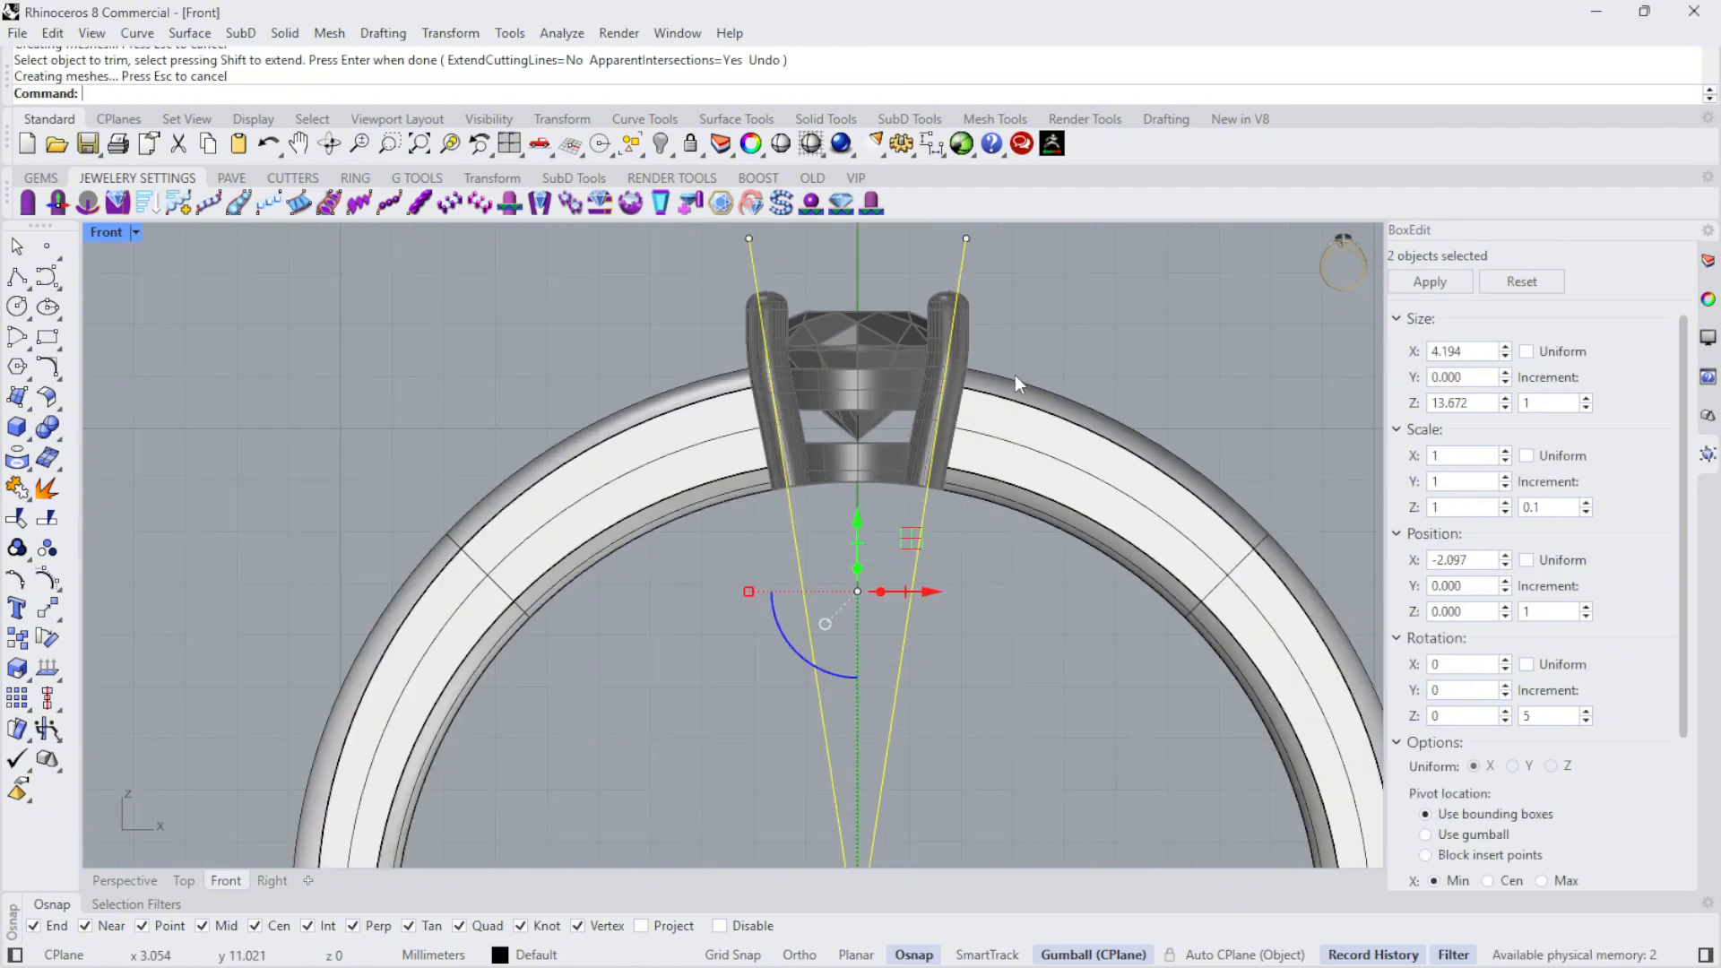
pyautogui.press('Delete')
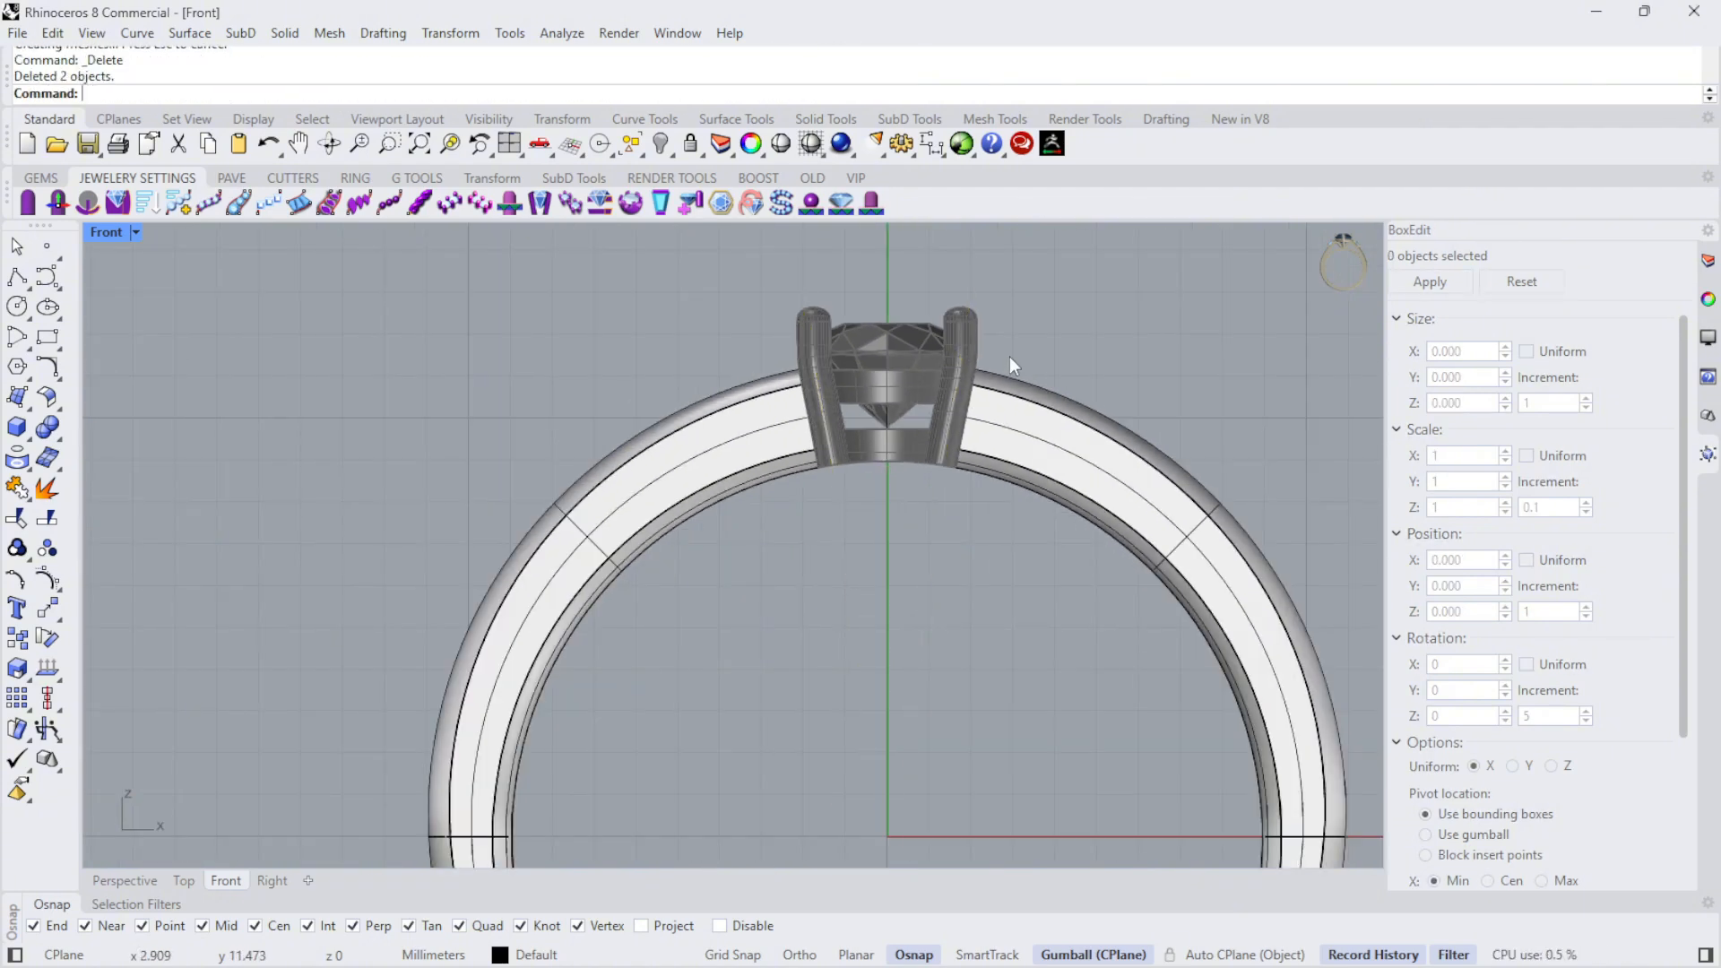
# - Switch to a maximized Perspective viewport and cap the two open ends of the trimmed band
pyautogui.doubleClick(131, 235)
pyautogui.moveTo(1164, 296); pyautogui.dragTo(920, 337, button='right')
pyautogui.scroll(4, 1267, 373)
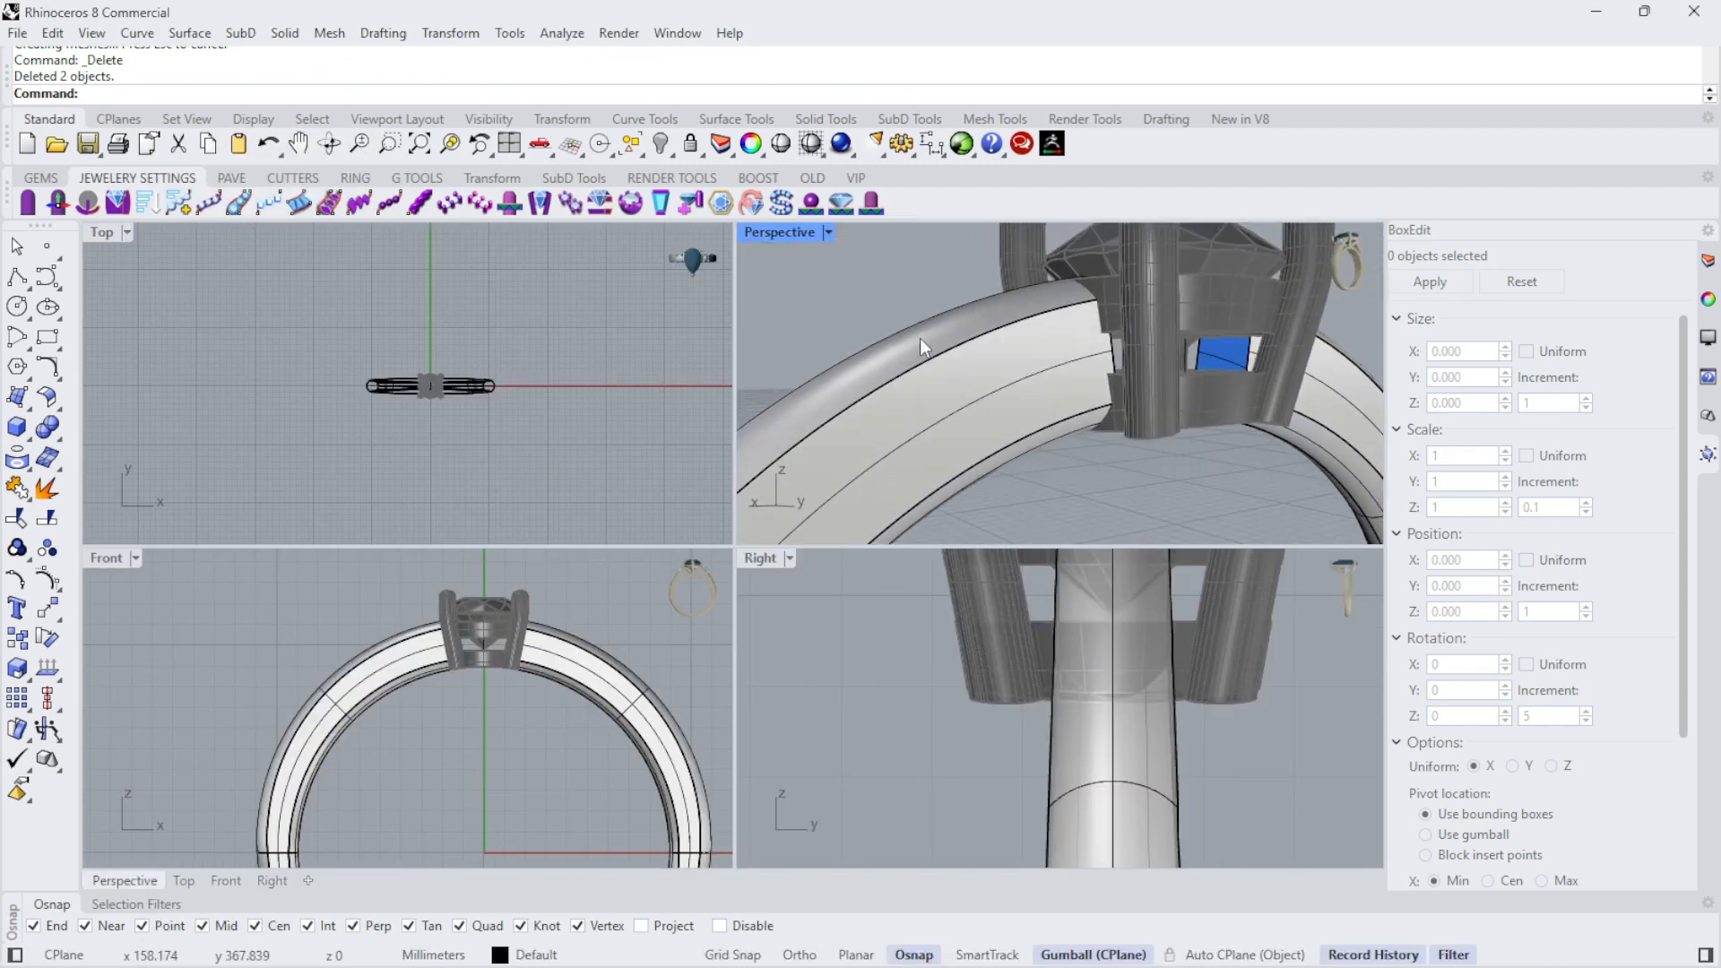
pyautogui.doubleClick(779, 231)
pyautogui.moveTo(1267, 499); pyautogui.dragTo(1031, 475, button='right')
pyautogui.scroll(5, 1067, 422)
pyautogui.click(993, 684)
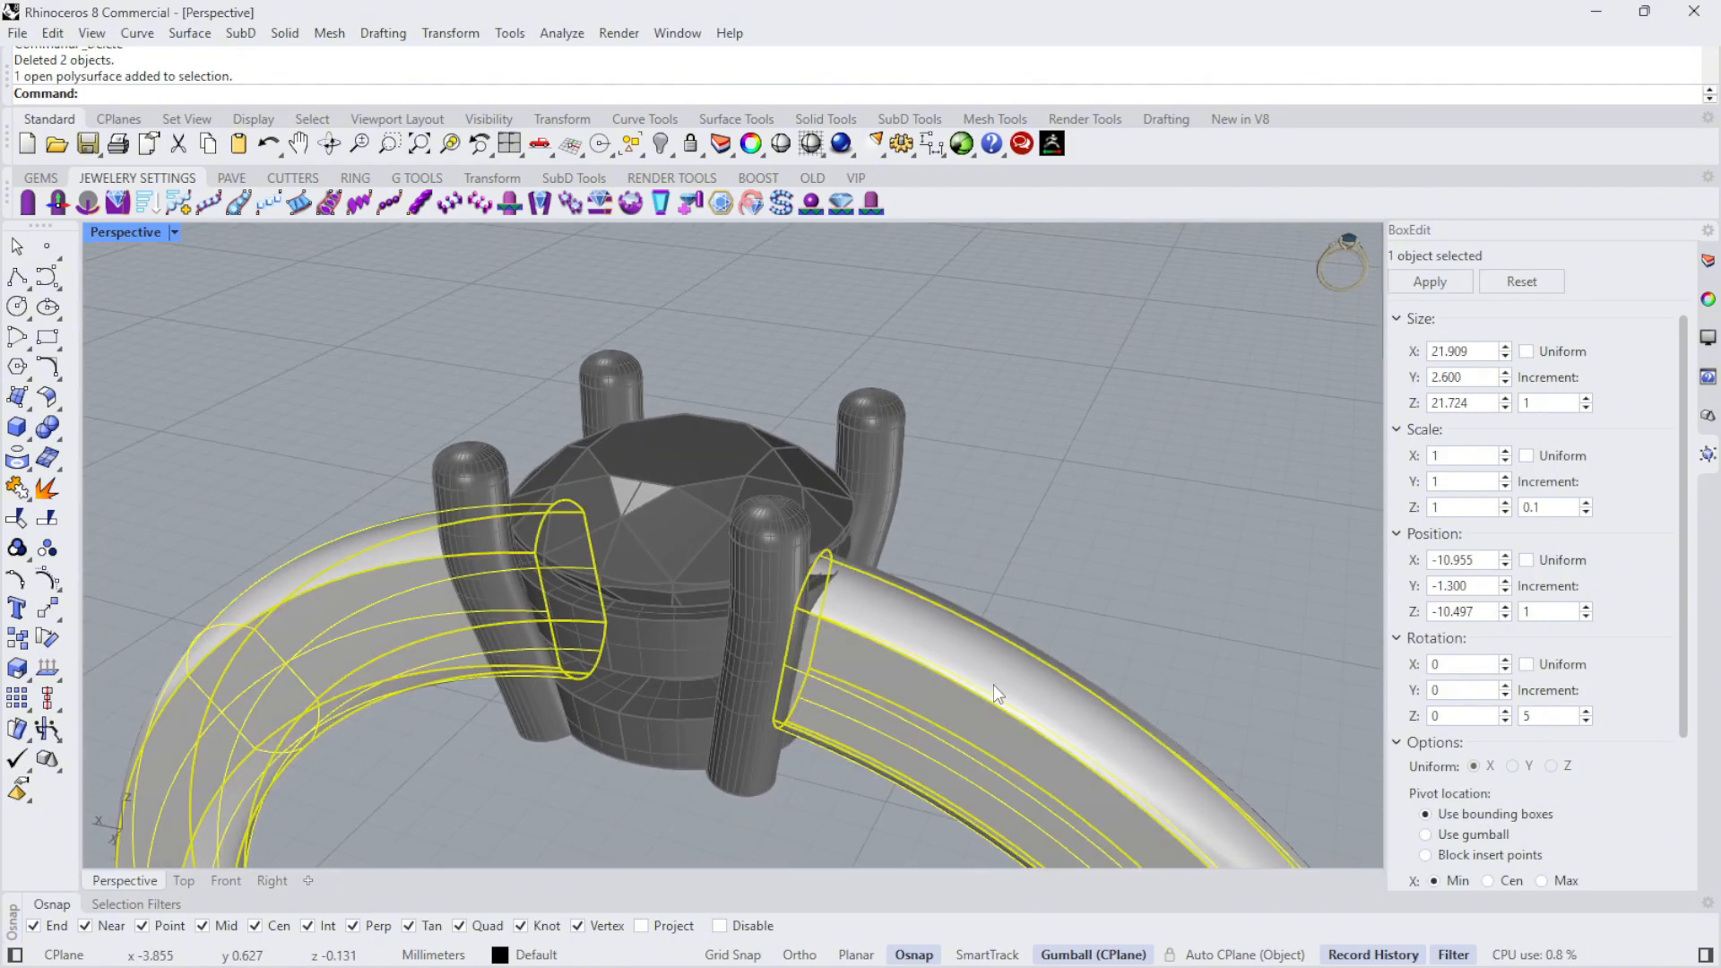
pyautogui.press('Return')
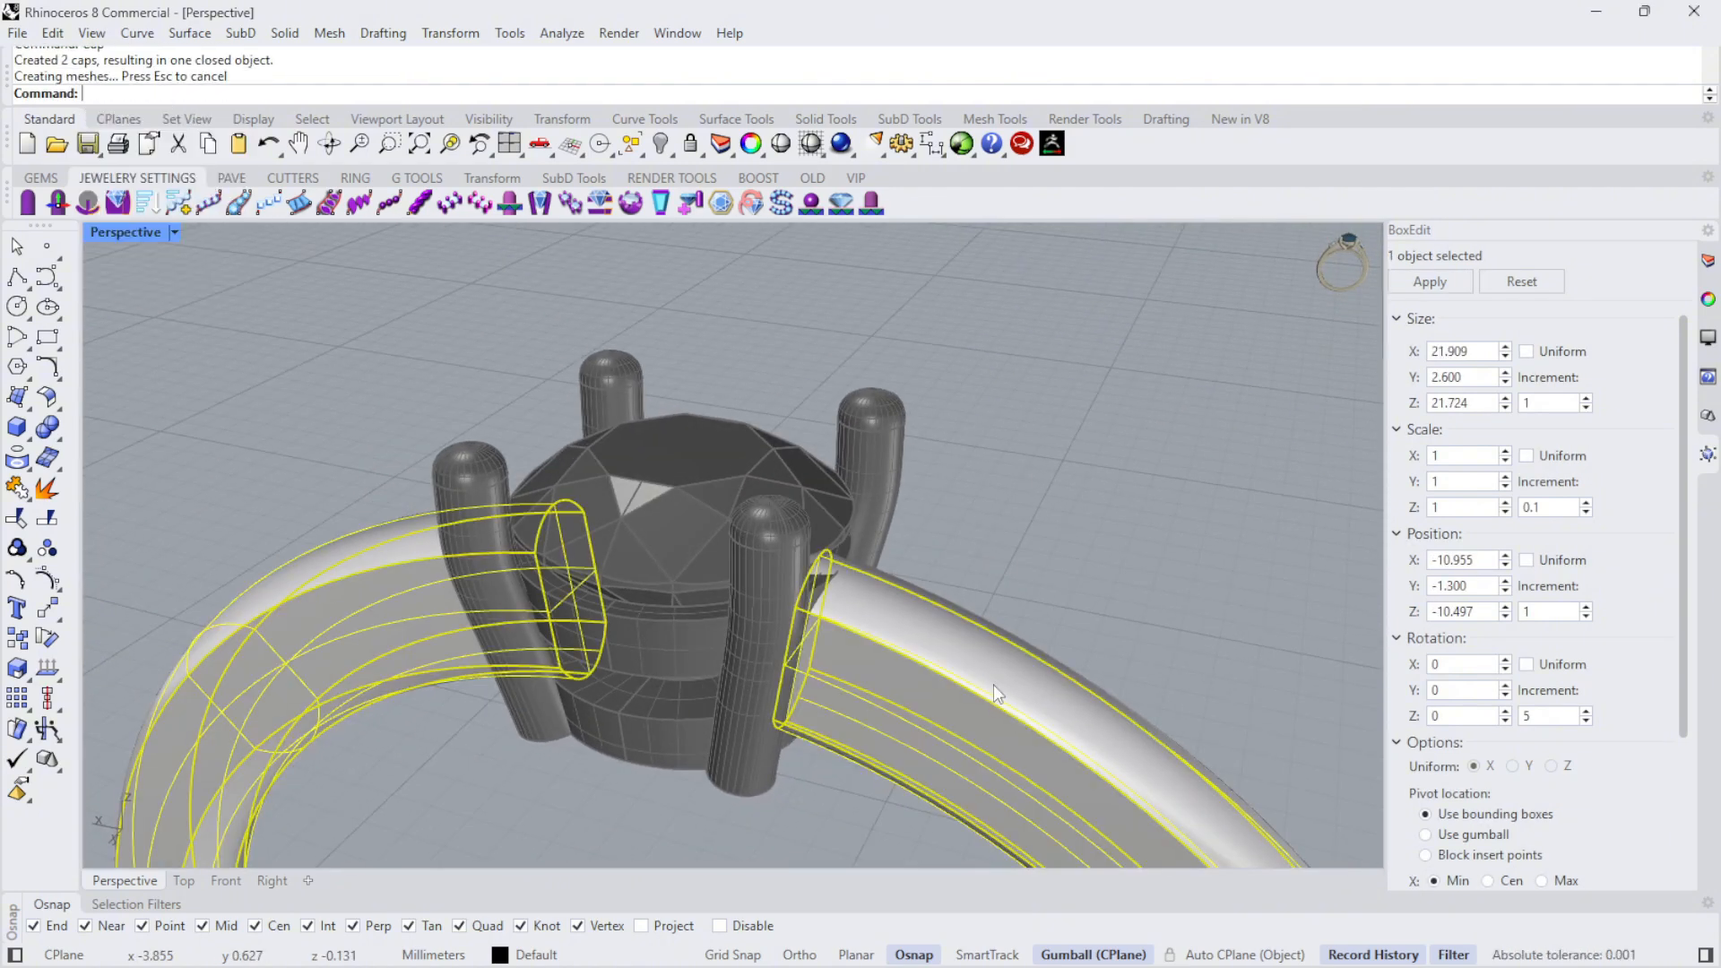
# - Unlock the diamond and four-prong head objects and show the whole ring in perspective
pyautogui.moveTo(993, 684); pyautogui.dragTo(737, 368, button='right')
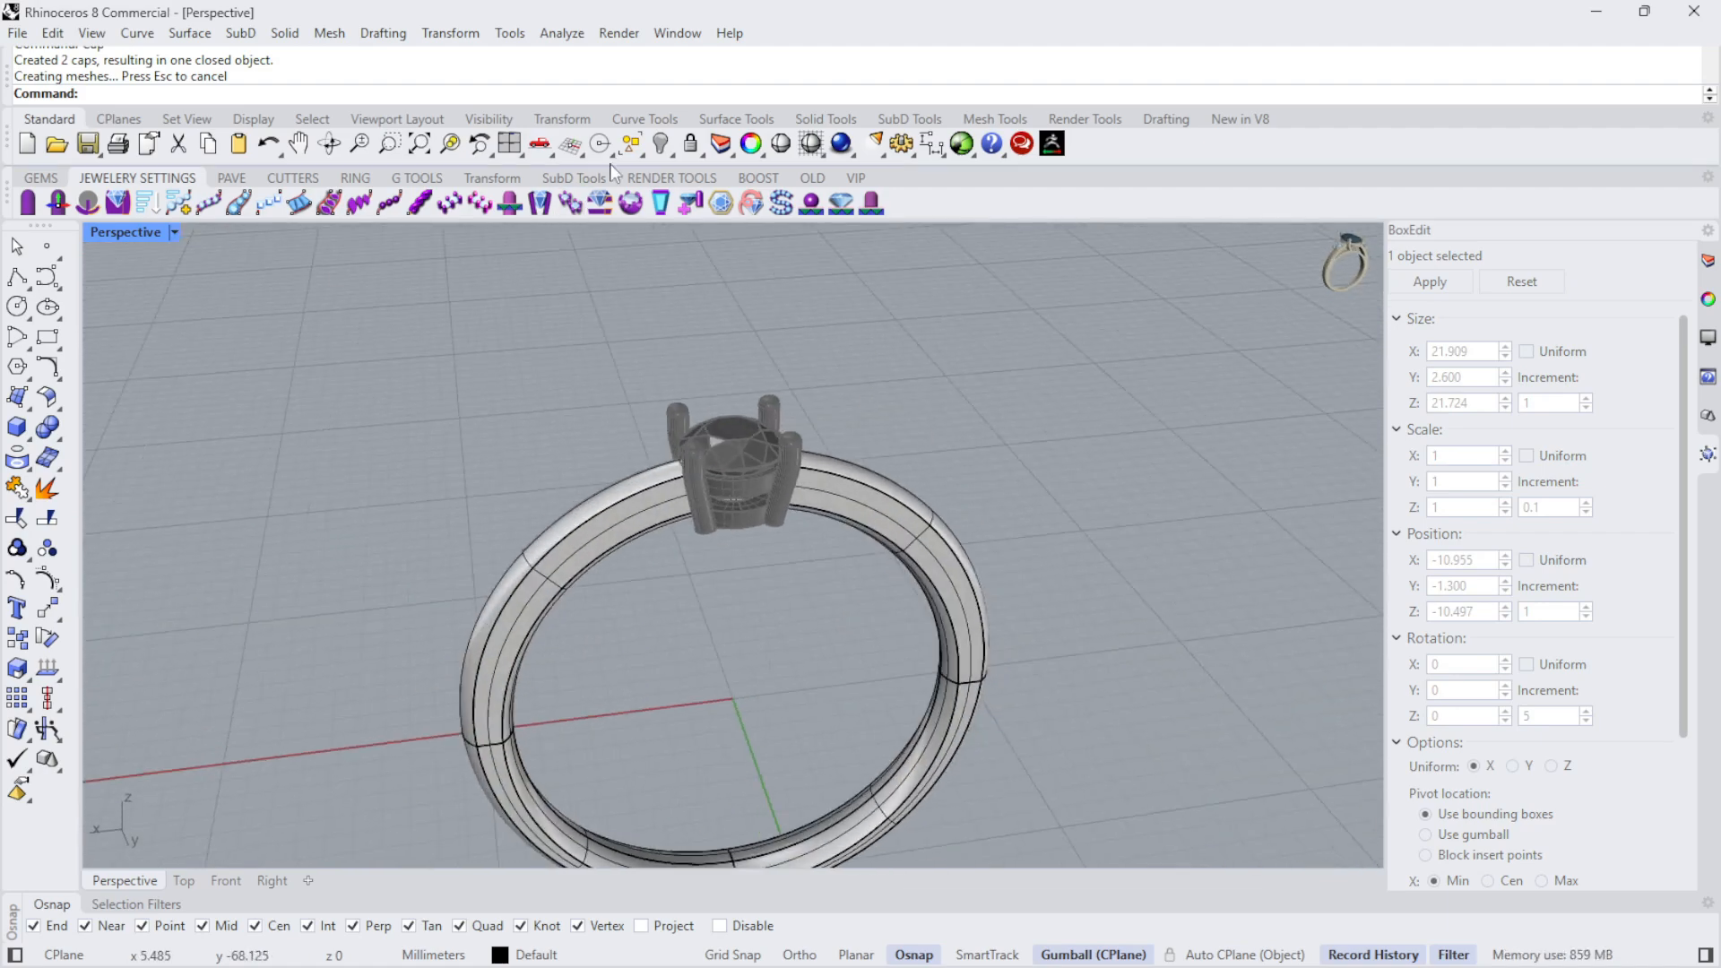
pyautogui.click(723, 190)
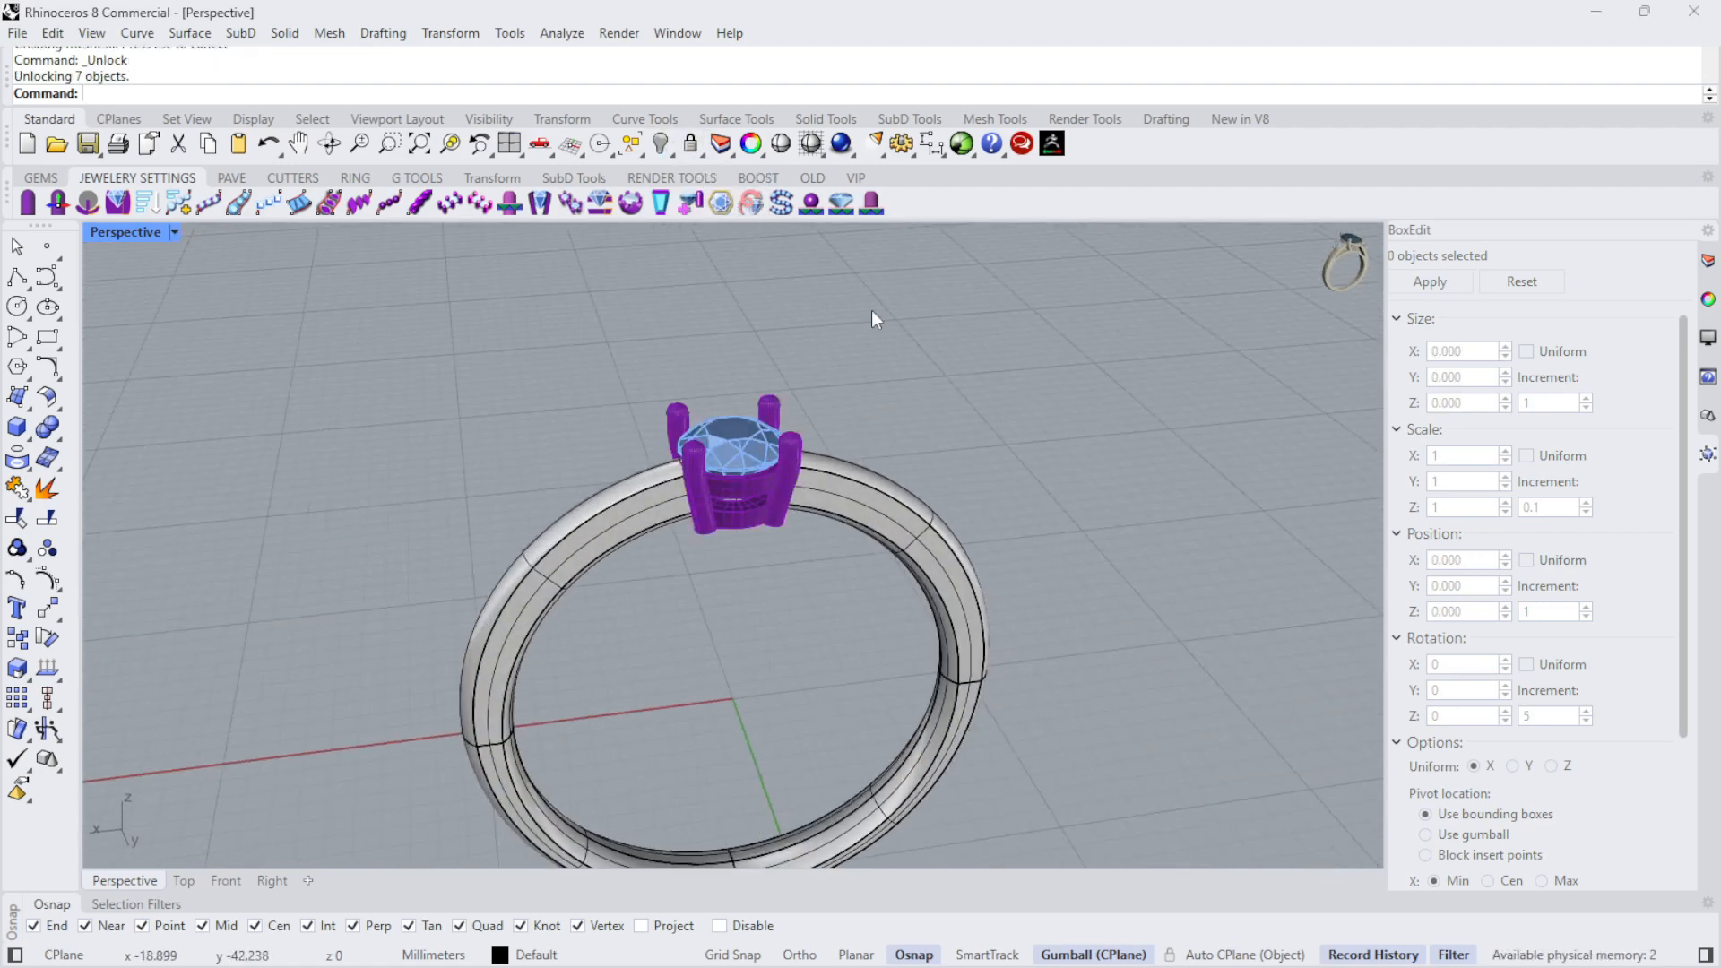
pyautogui.moveTo(875, 319); pyautogui.dragTo(1109, 372, button='right')
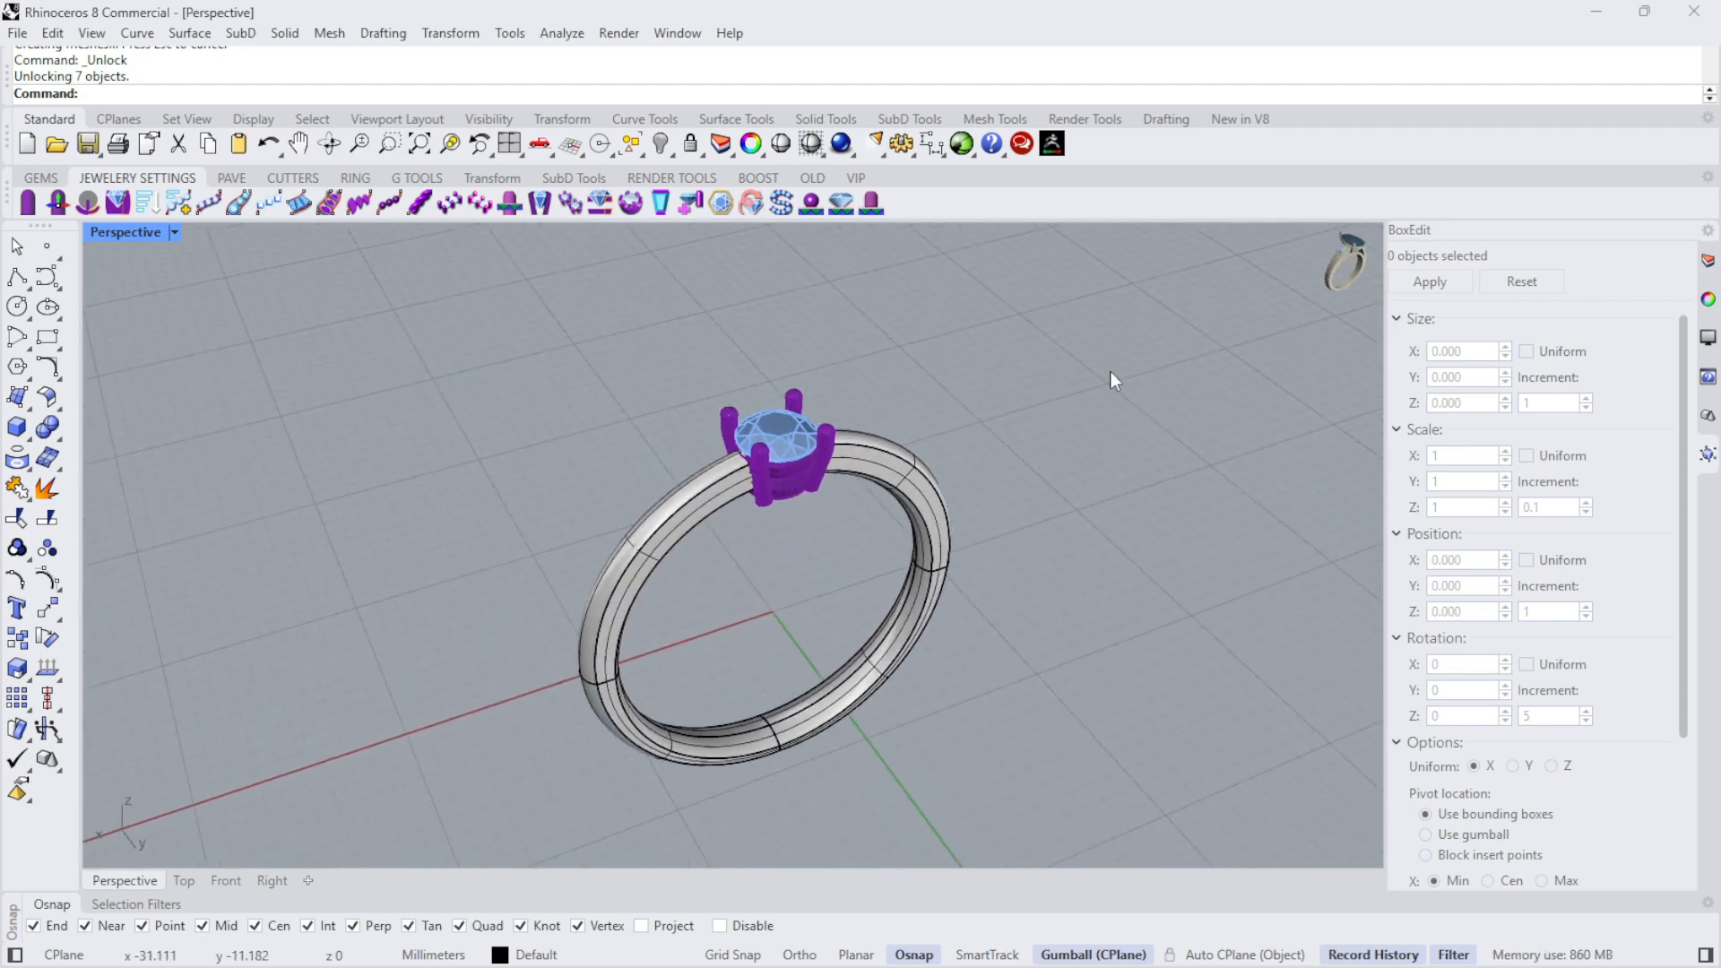